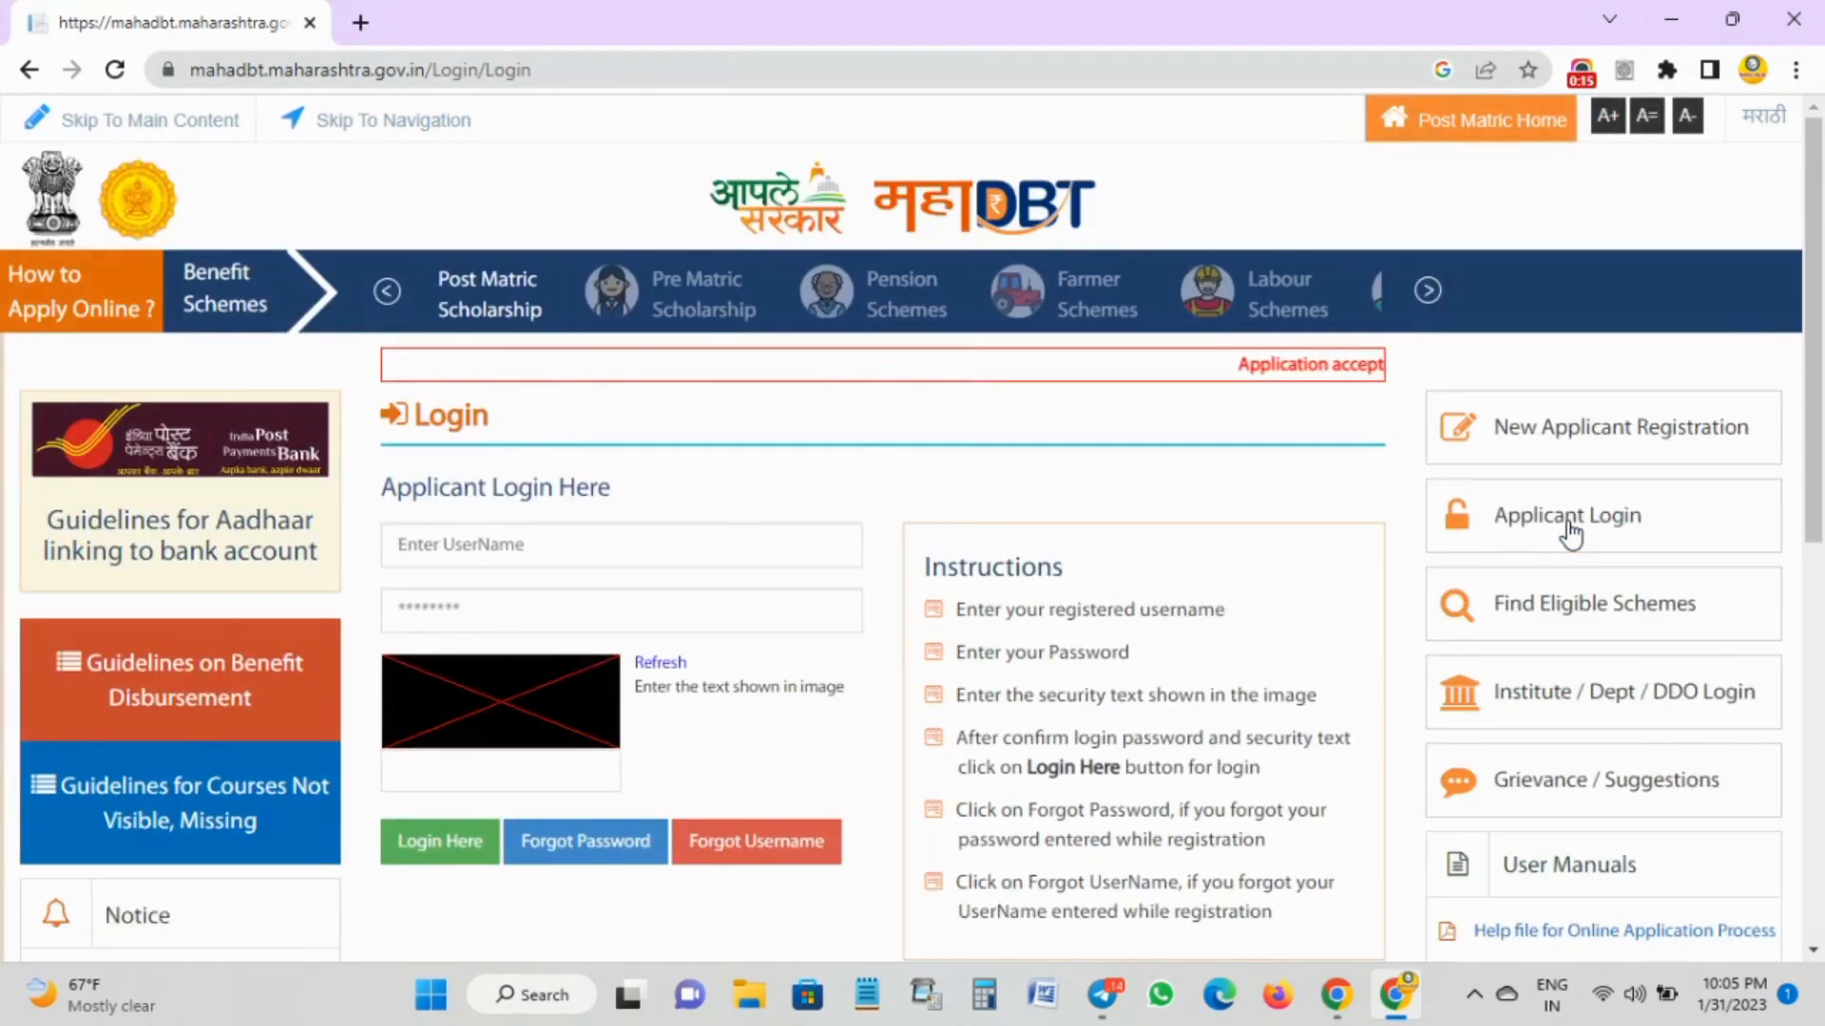
Go to New Applicant Registration and bring up the Marathi New Registration form
{"action": "left_click", "coordinate": [1581, 459]}
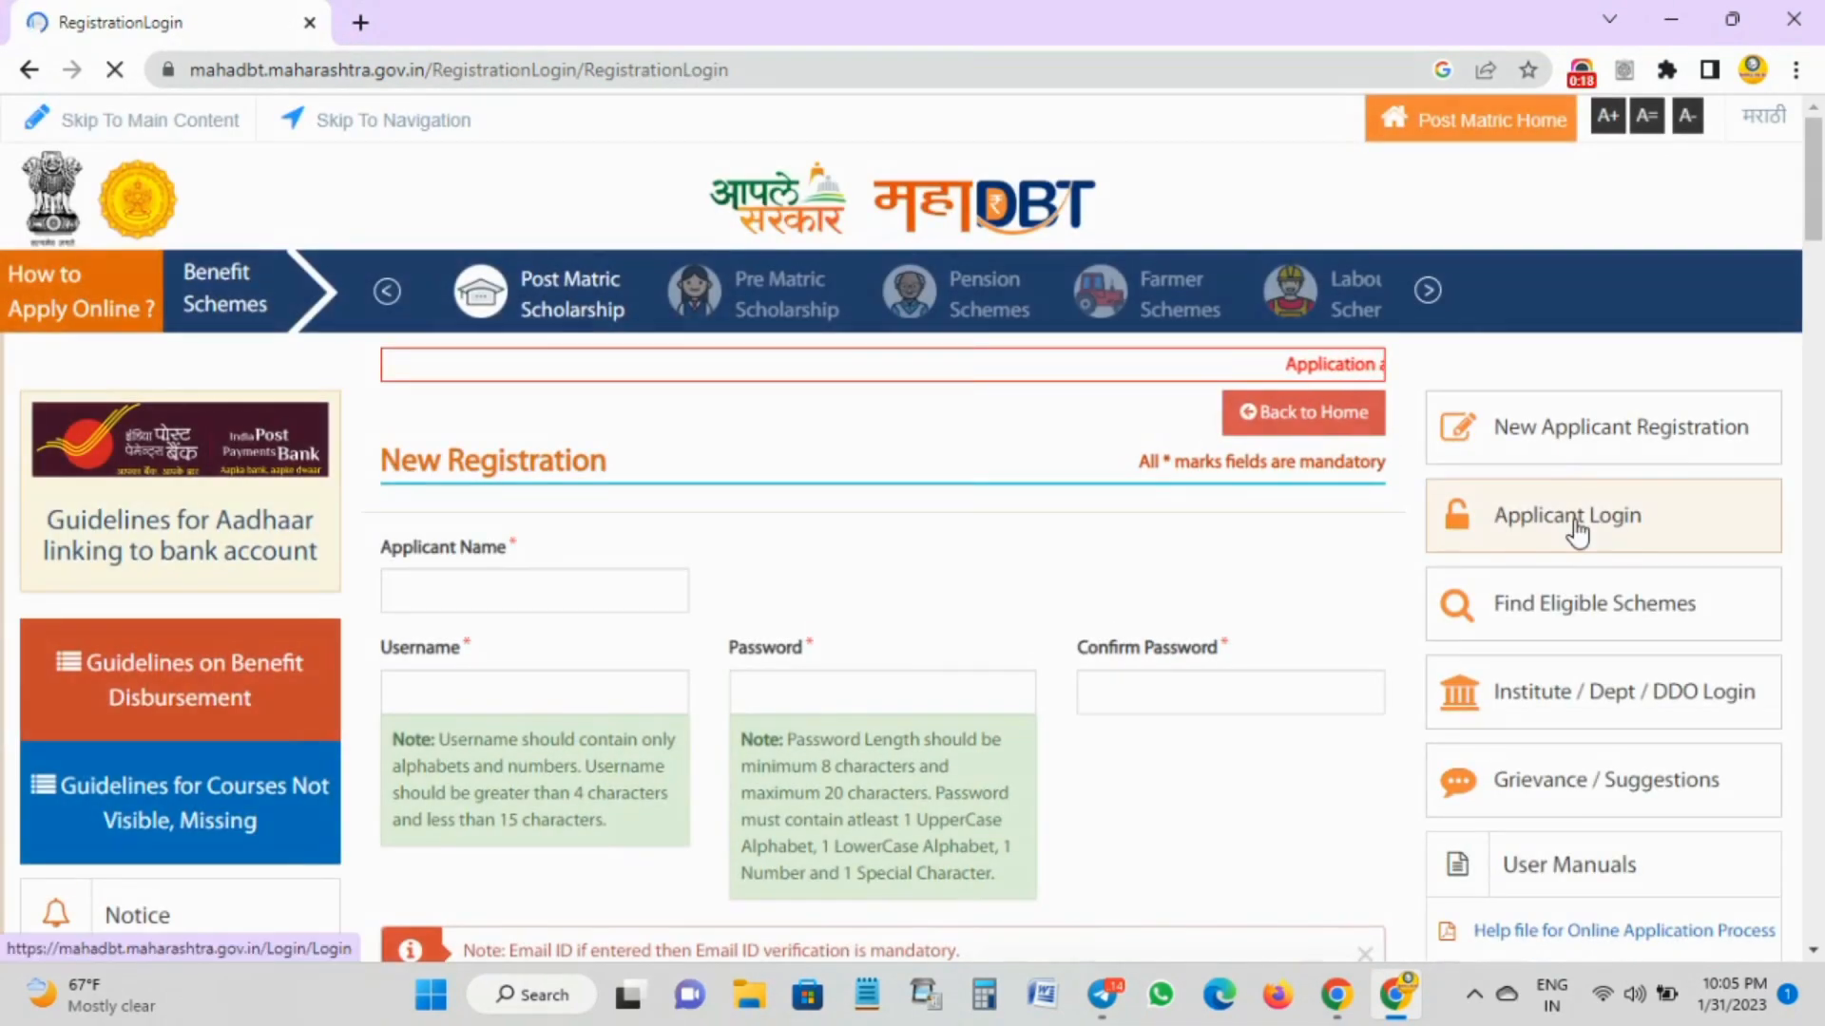
{"action": "left_click", "coordinate": [1578, 530]}
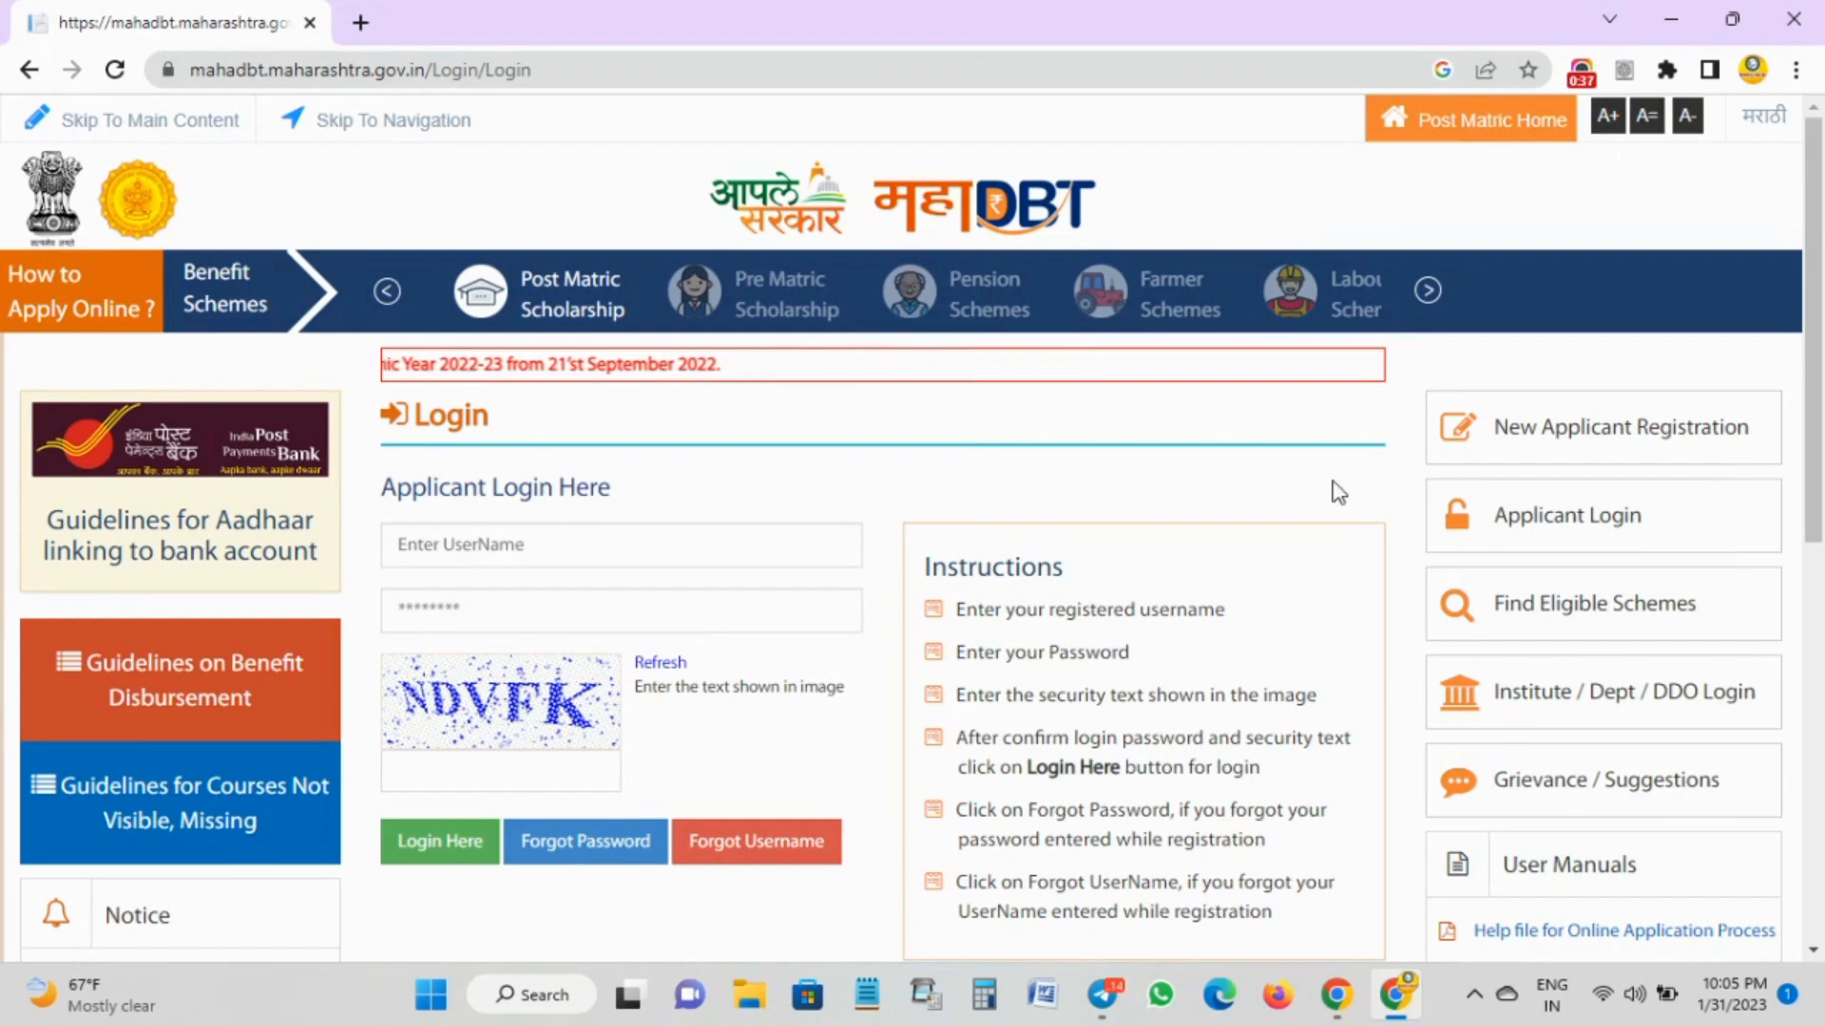
{"action": "scroll", "coordinate": [814, 455], "scroll_direction": "down", "scroll_amount": 2}
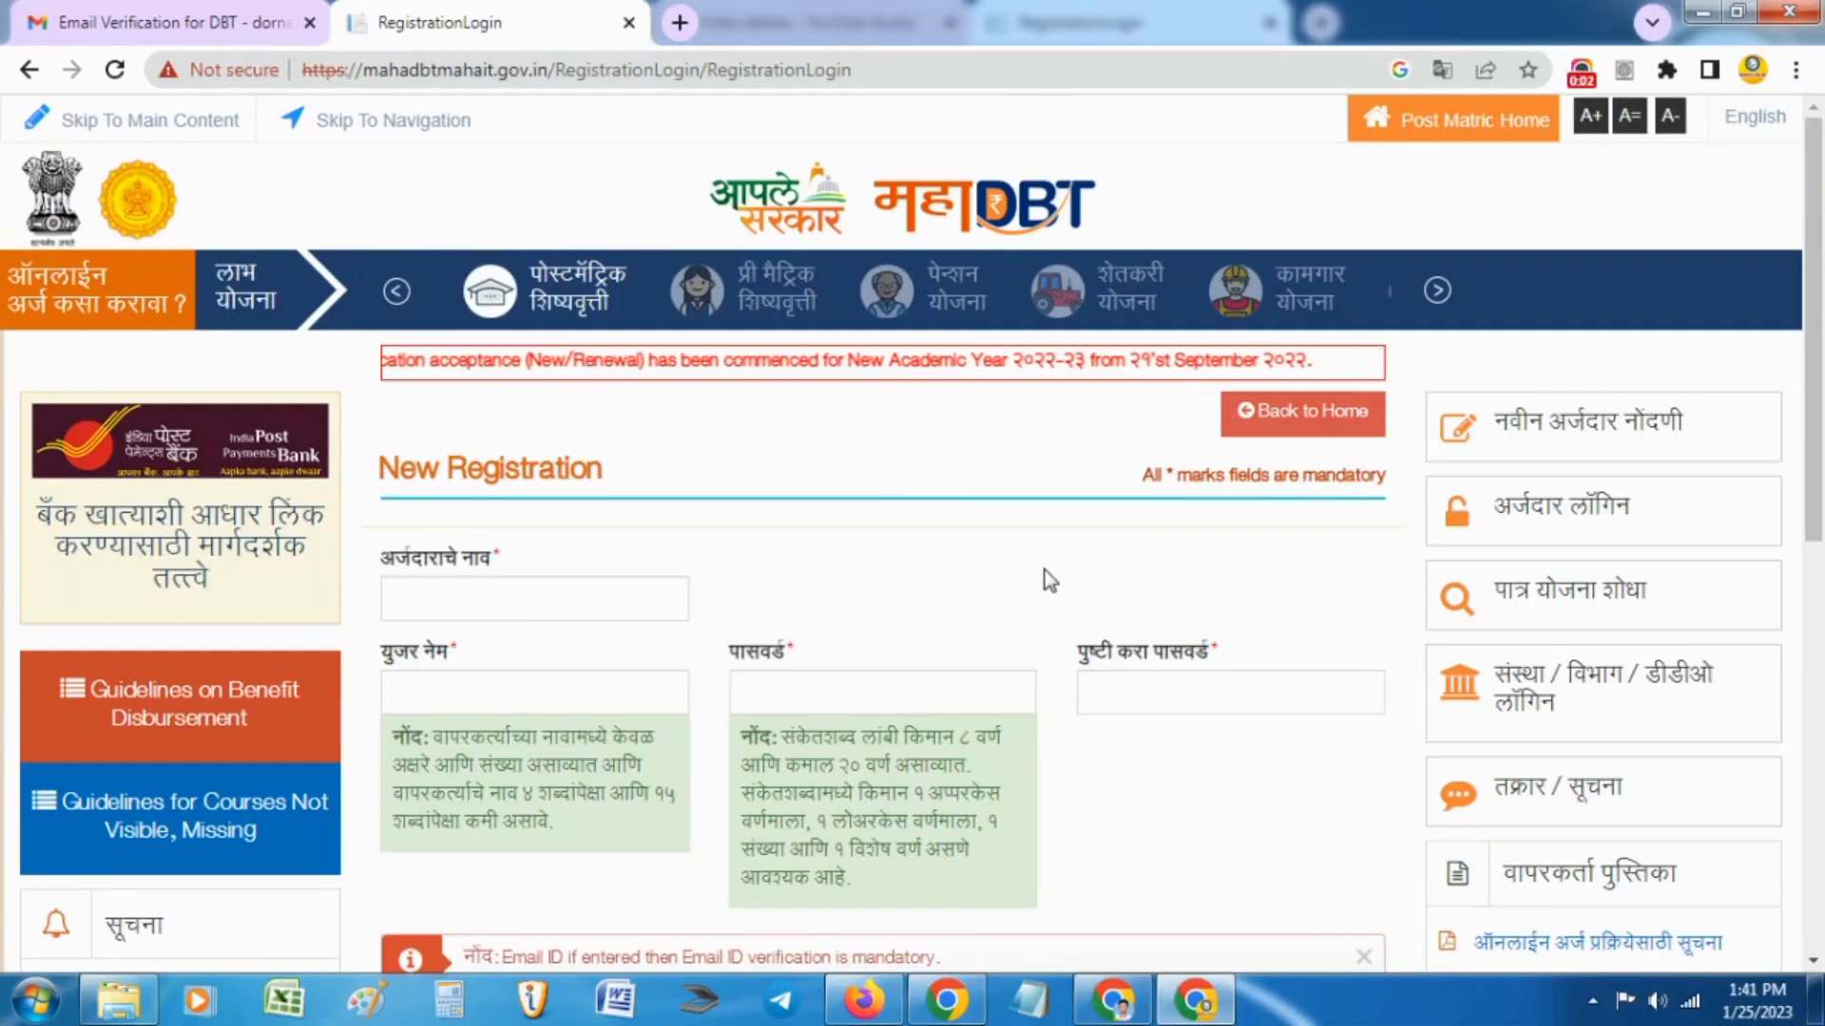
Enter the applicant's name in the name field
{"action": "left_click", "coordinate": [533, 591]}
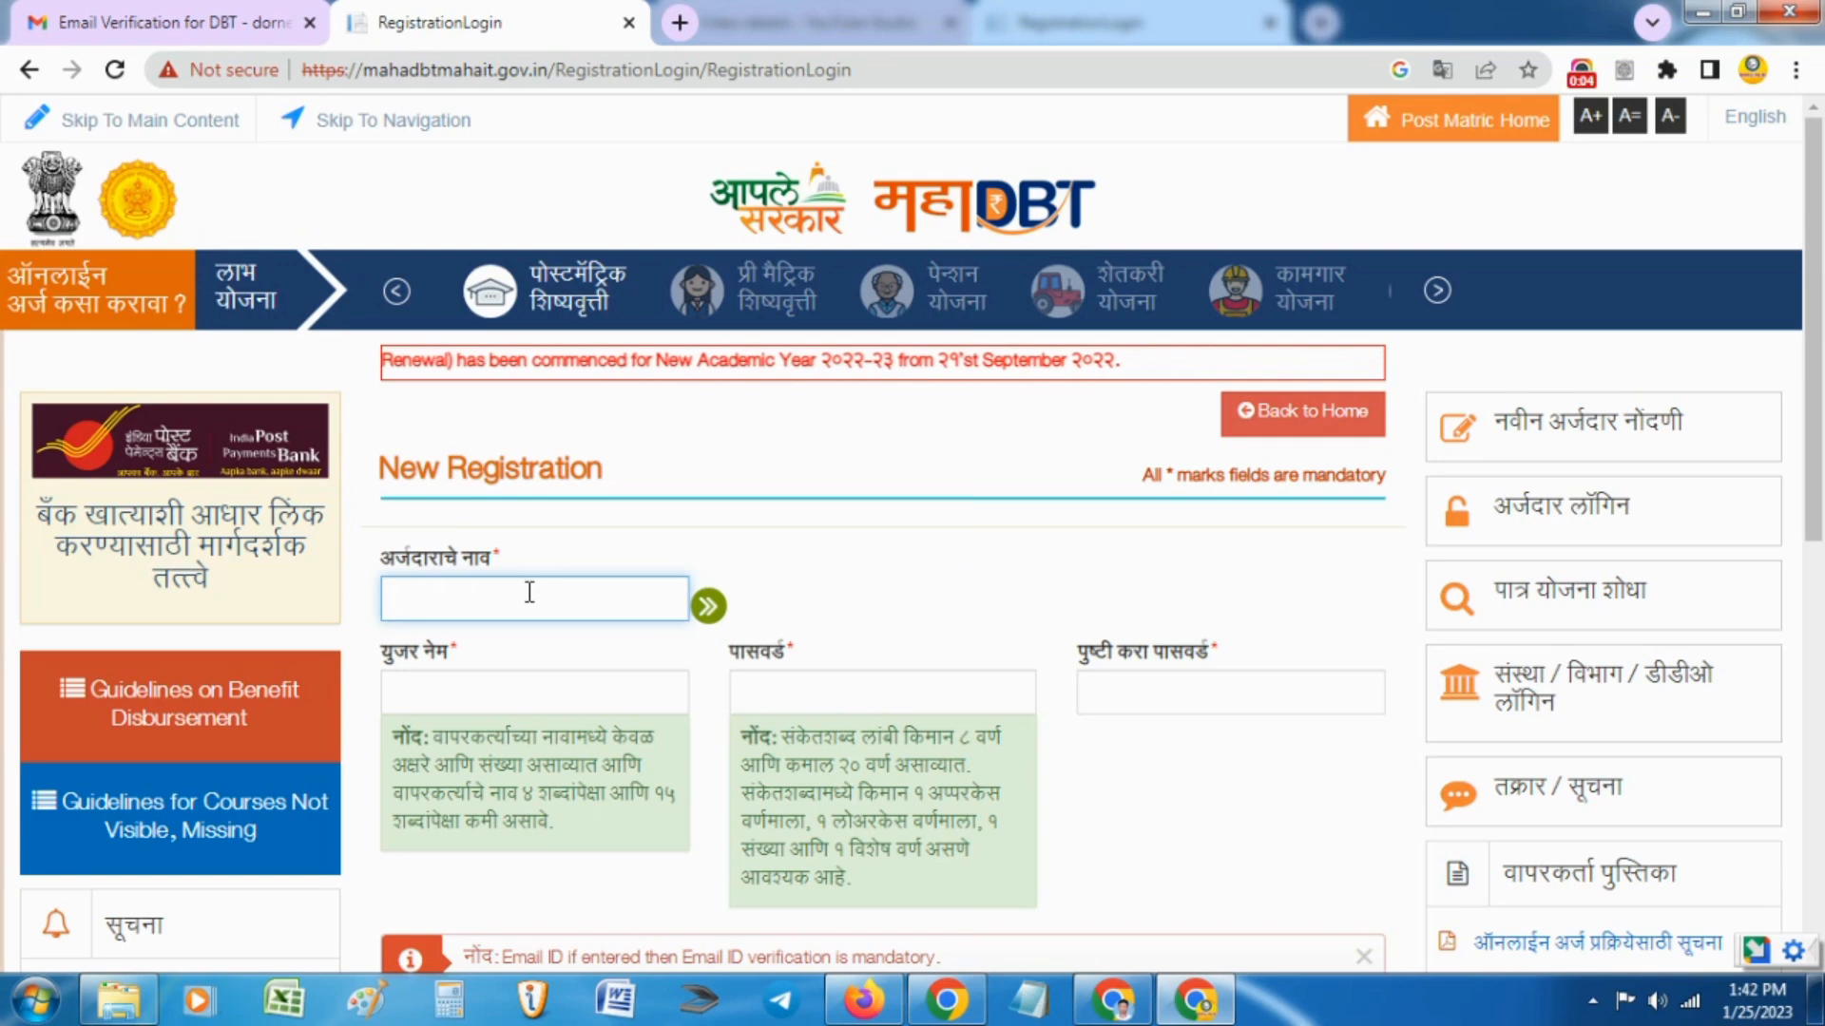
{"action": "type", "text": "Raju"}
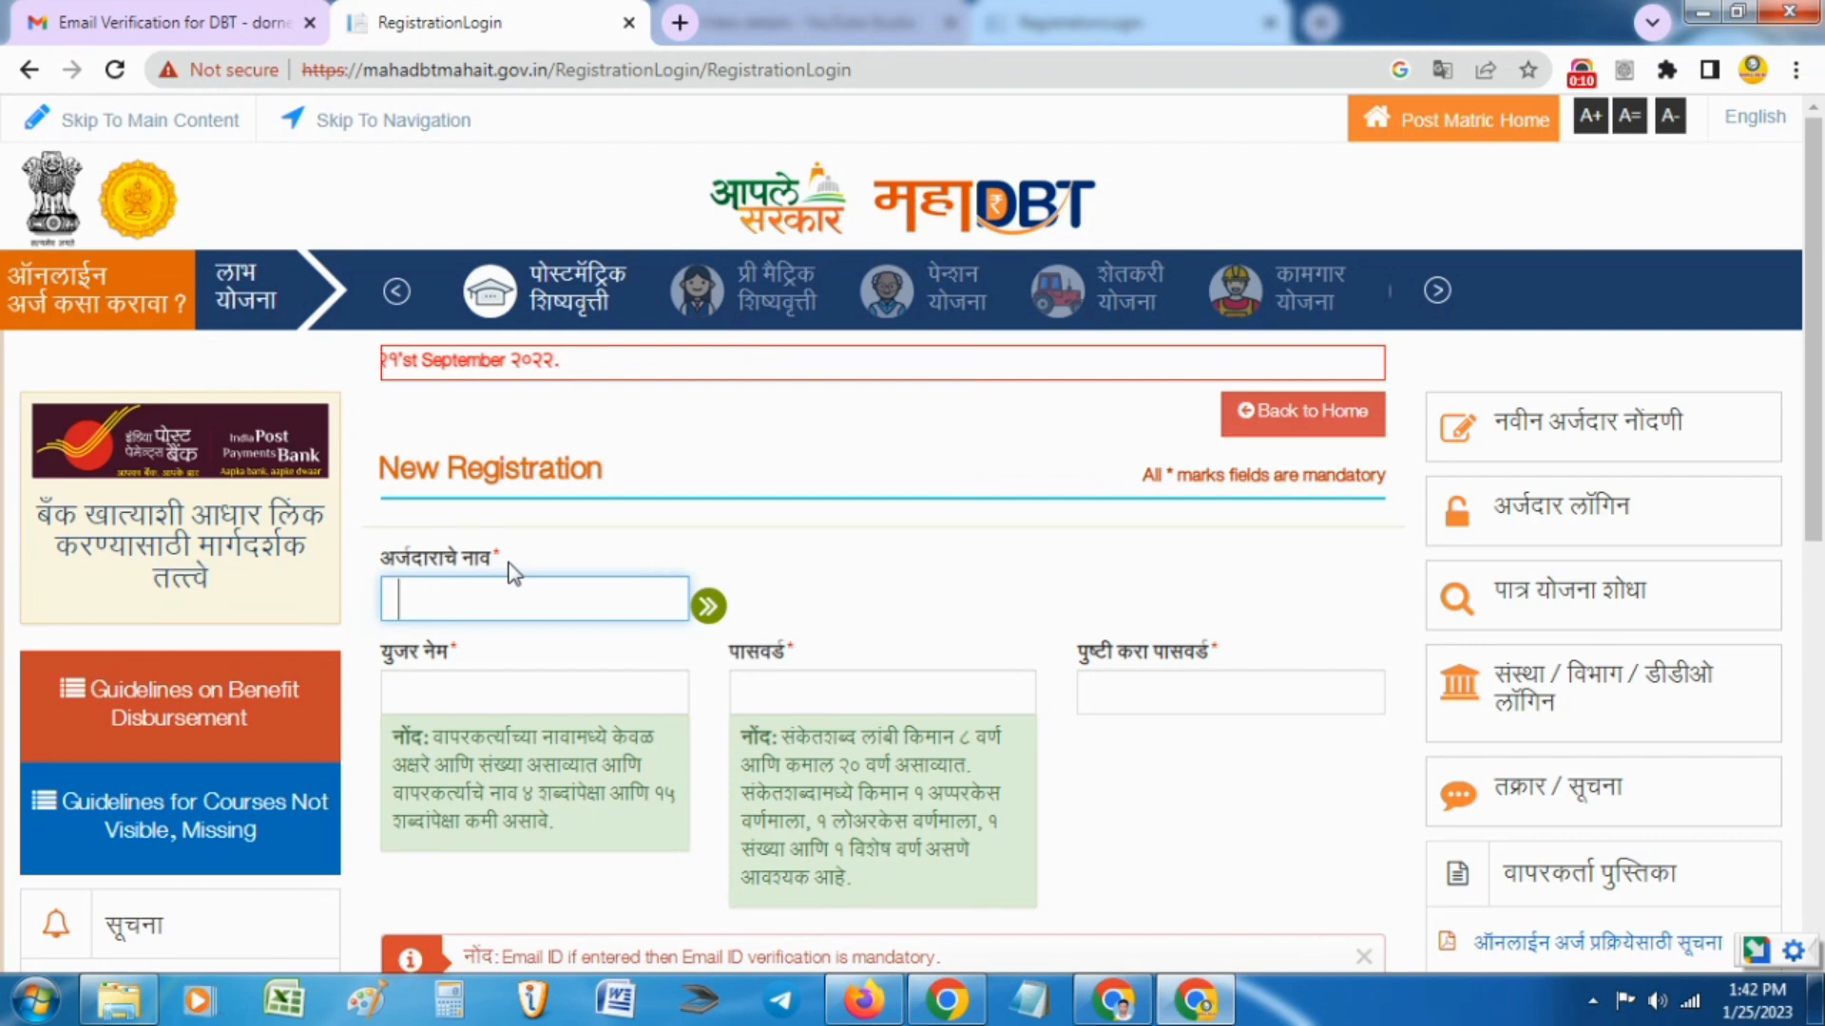
{"action": "left_click", "coordinate": [820, 595]}
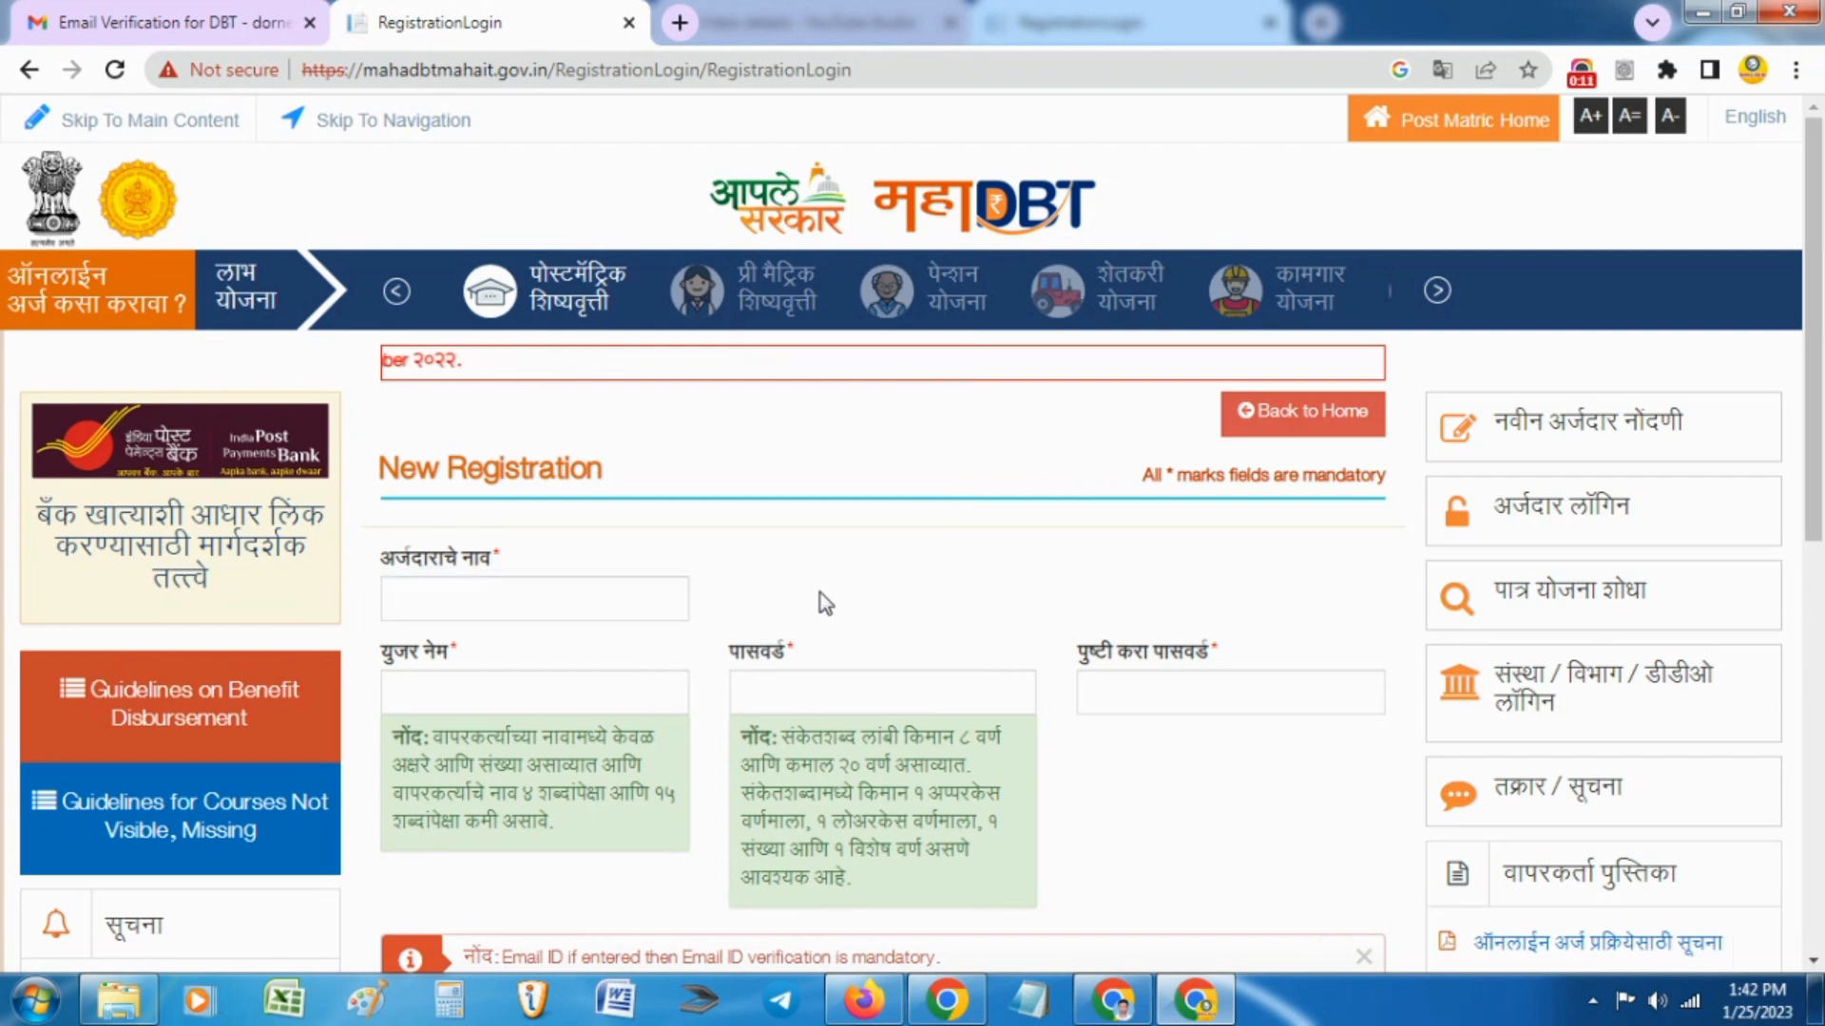
Move through the Username, Password and Confirm Password fields
{"action": "left_click", "coordinate": [489, 688]}
{"action": "left_click_drag", "start_coordinate": [381, 655], "coordinate": [452, 658]}
{"action": "left_click", "coordinate": [462, 657]}
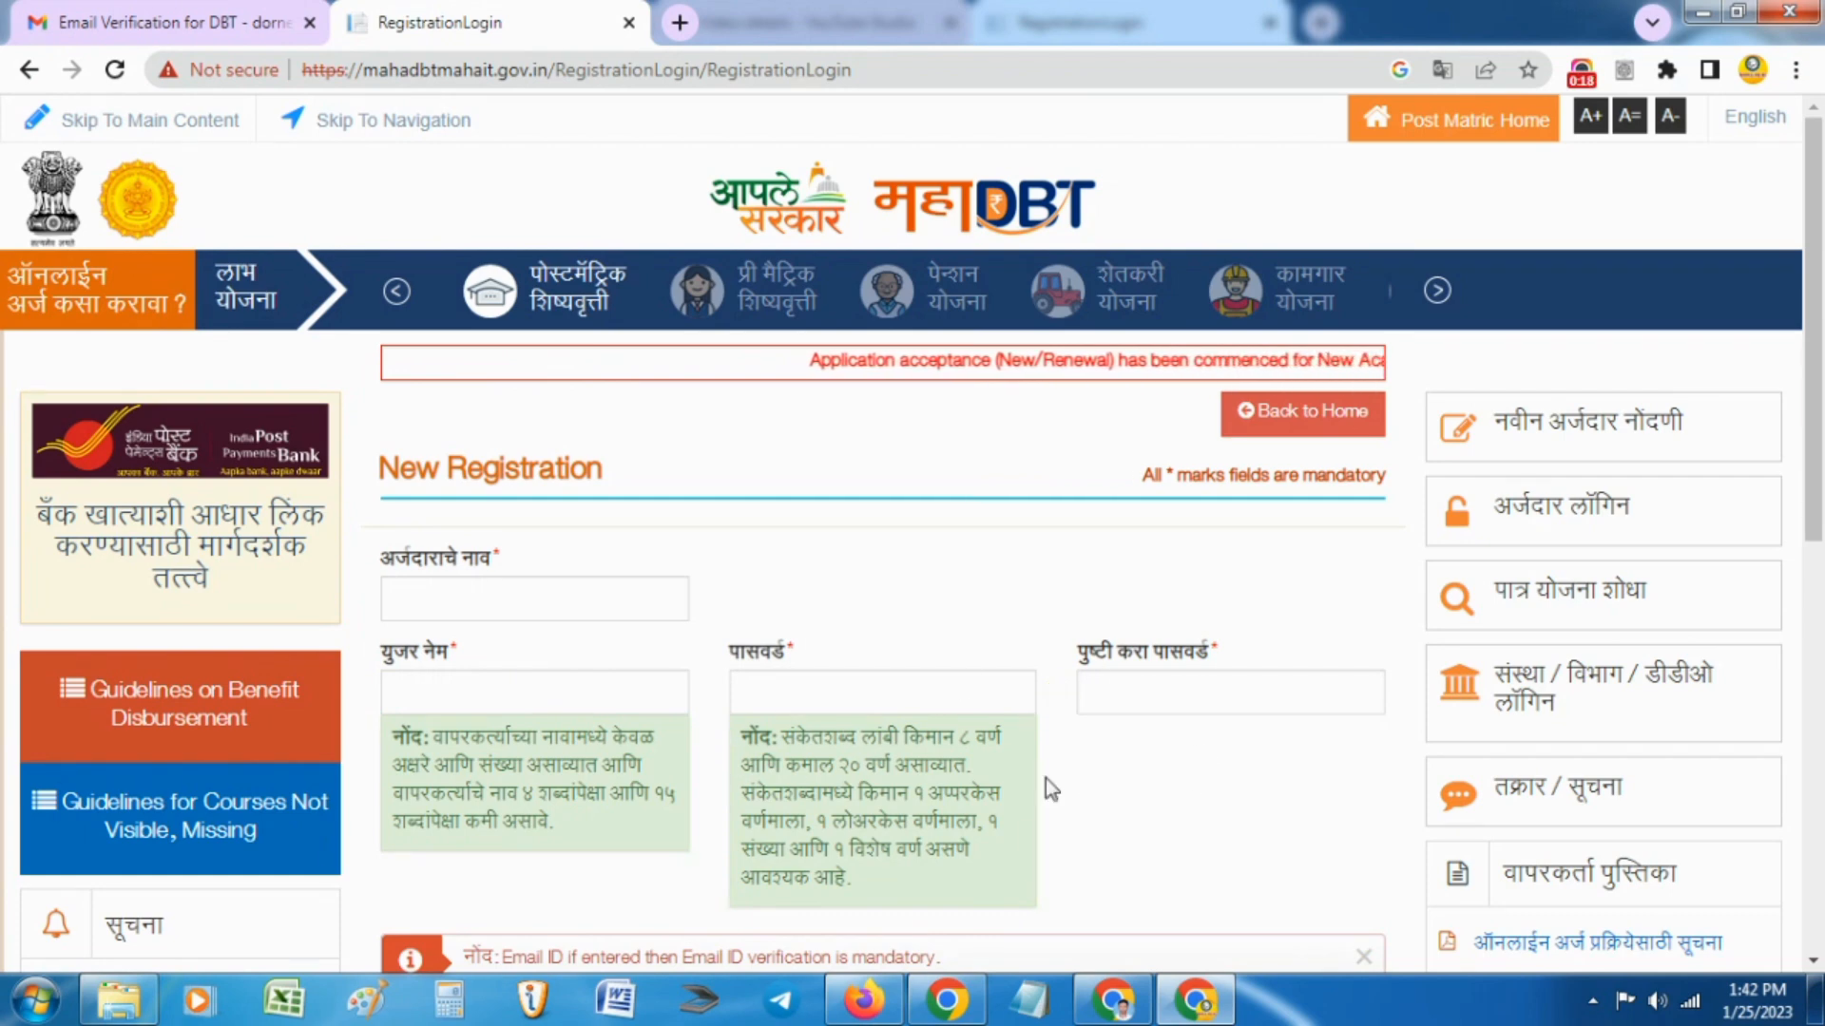
{"action": "left_click", "coordinate": [772, 699]}
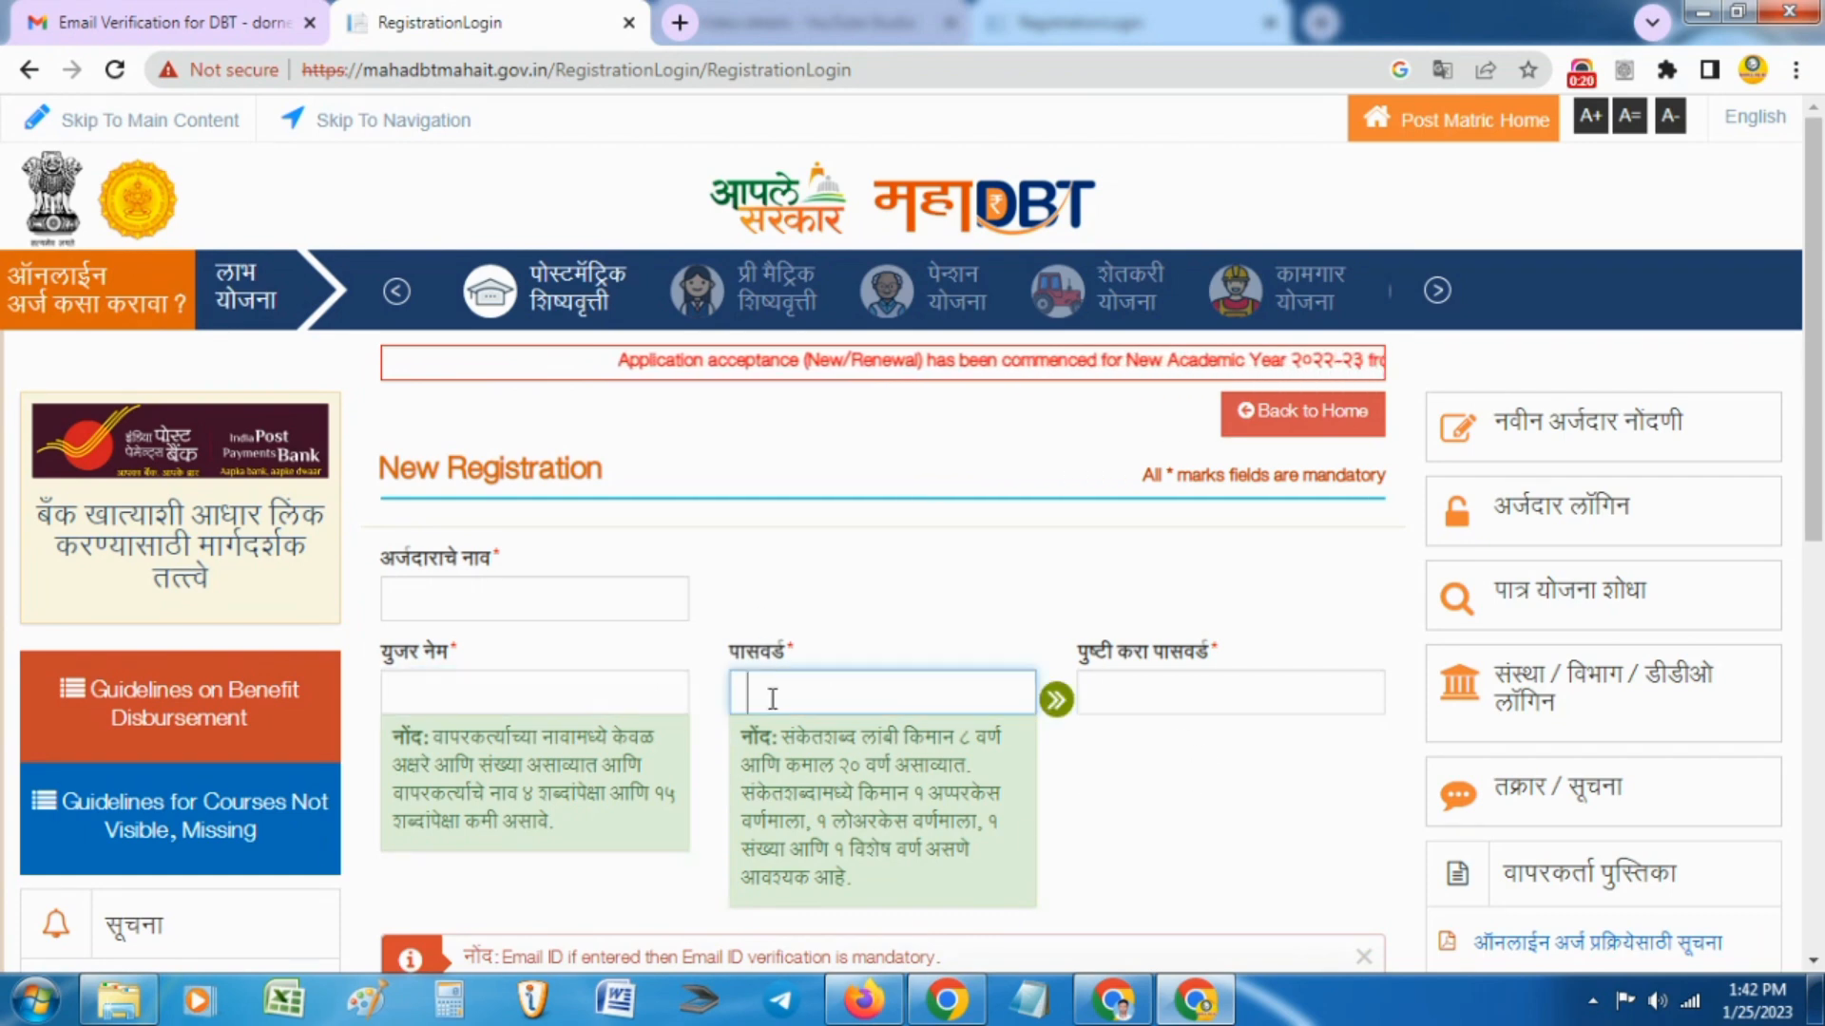
{"action": "left_click", "coordinate": [1112, 696]}
{"action": "left_click", "coordinate": [1149, 774]}
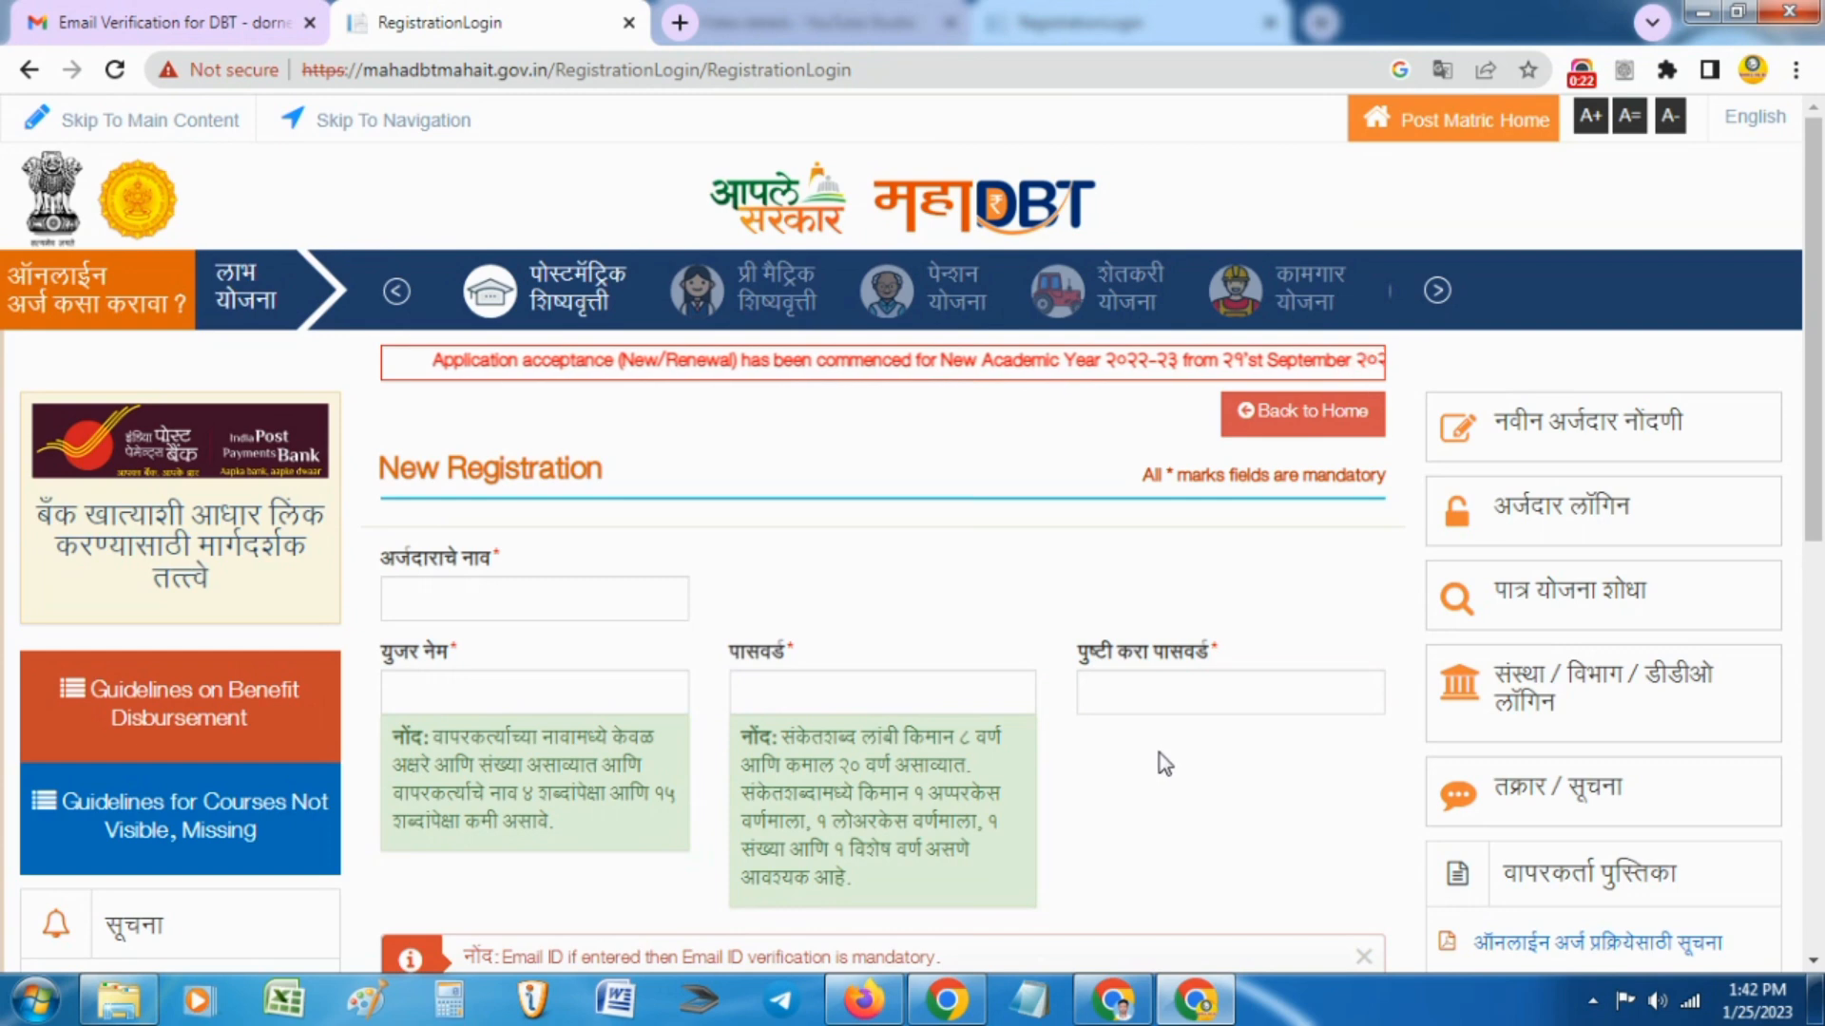
Enter the mobile number and request a mobile verification OTP
{"action": "scroll", "coordinate": [1161, 757], "scroll_direction": "down", "scroll_amount": 7}
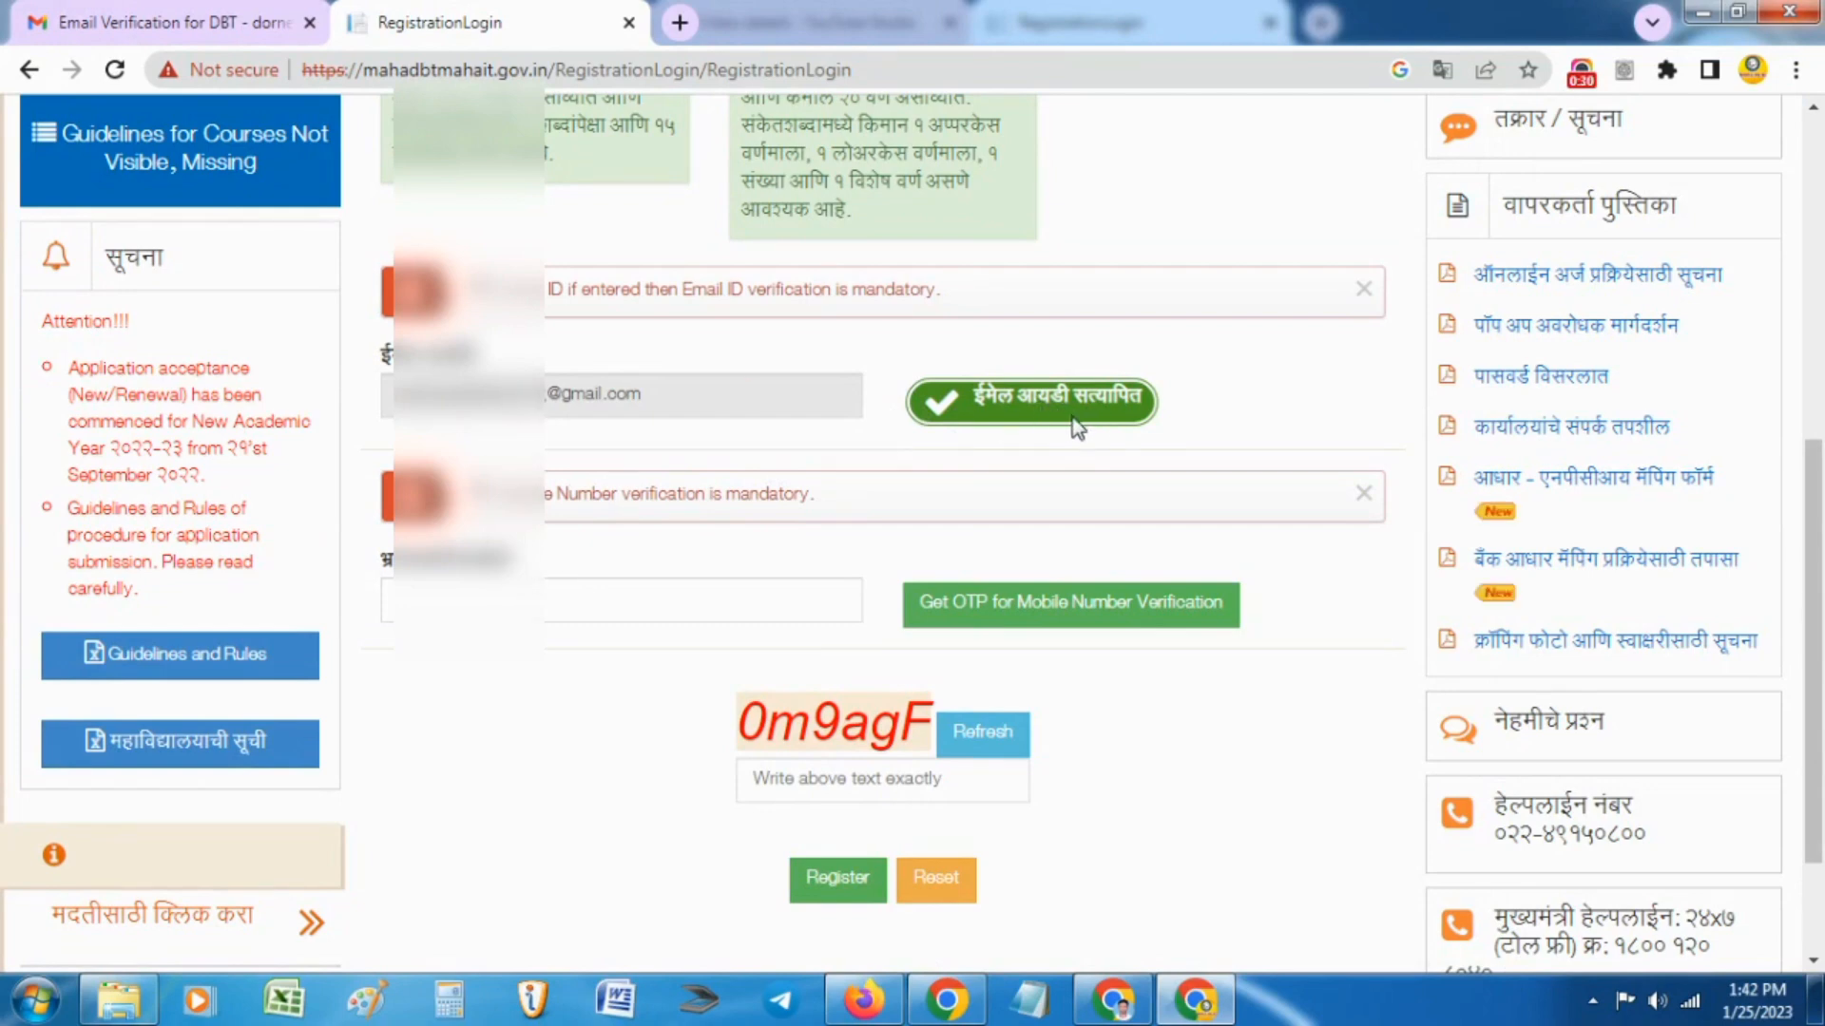
{"action": "left_click", "coordinate": [599, 601]}
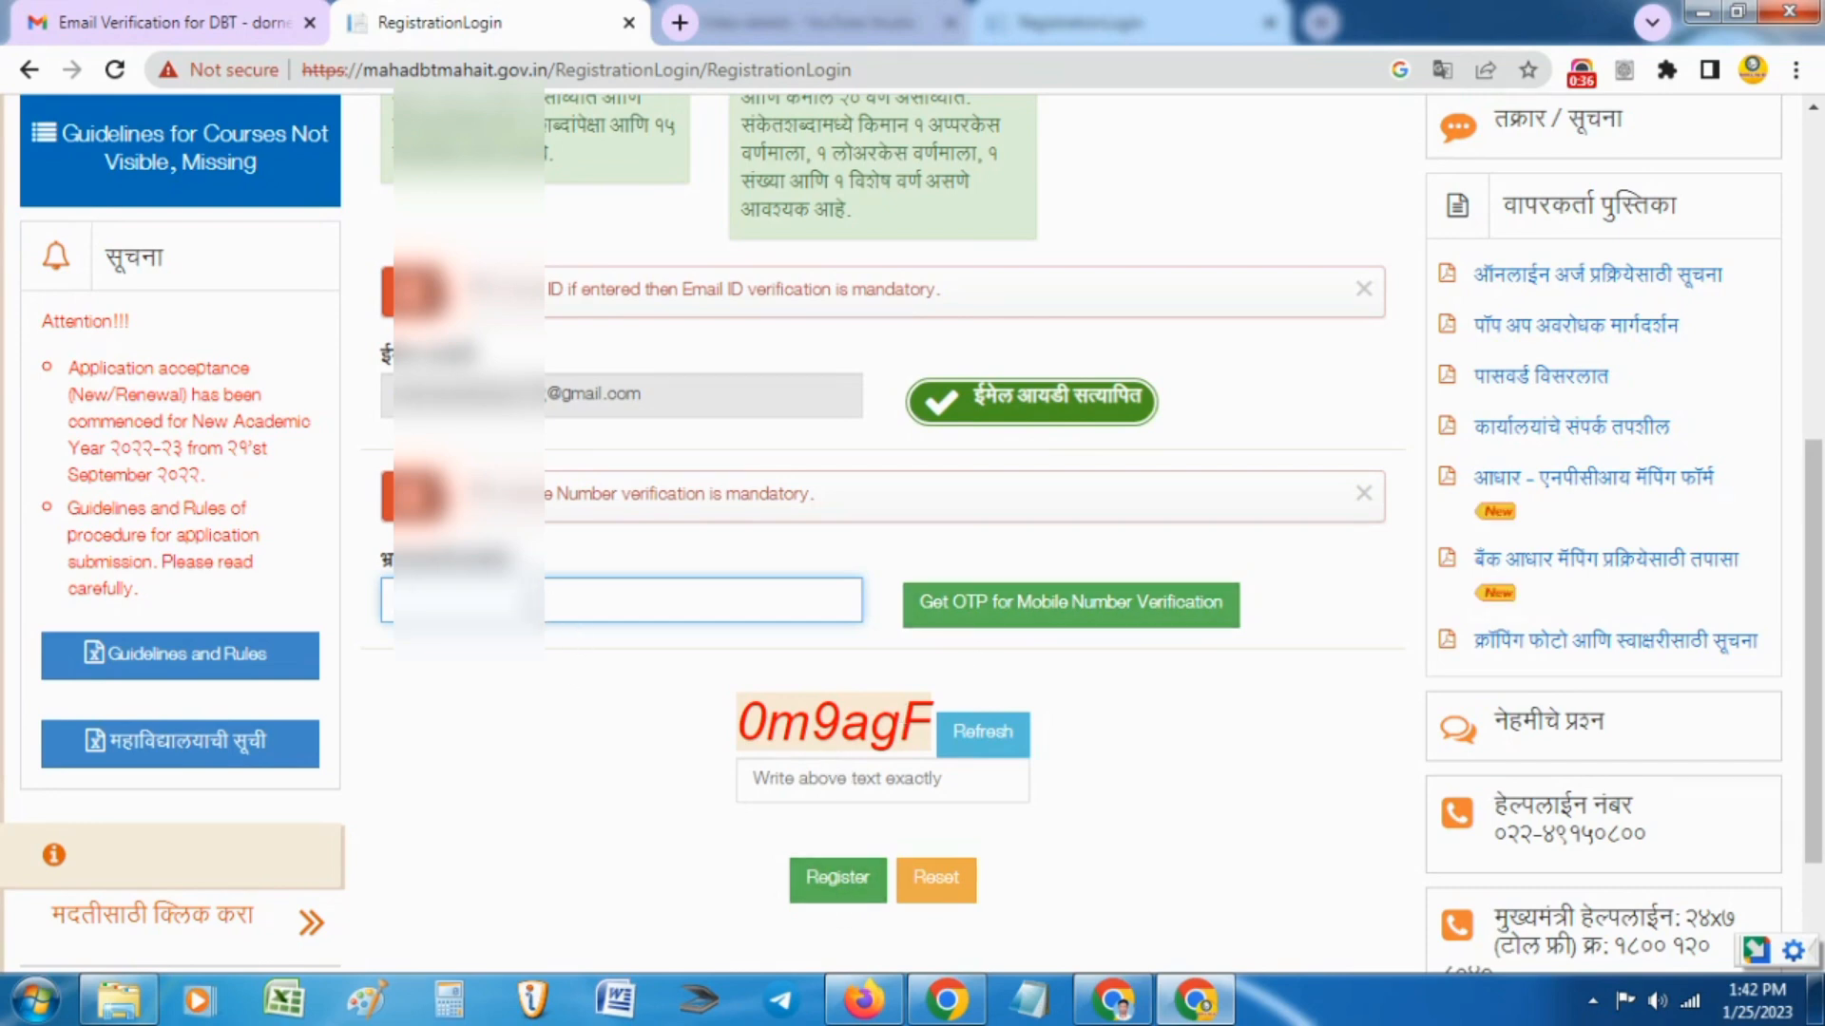
{"action": "scroll", "coordinate": [513, 494], "scroll_direction": "down", "scroll_amount": 2}
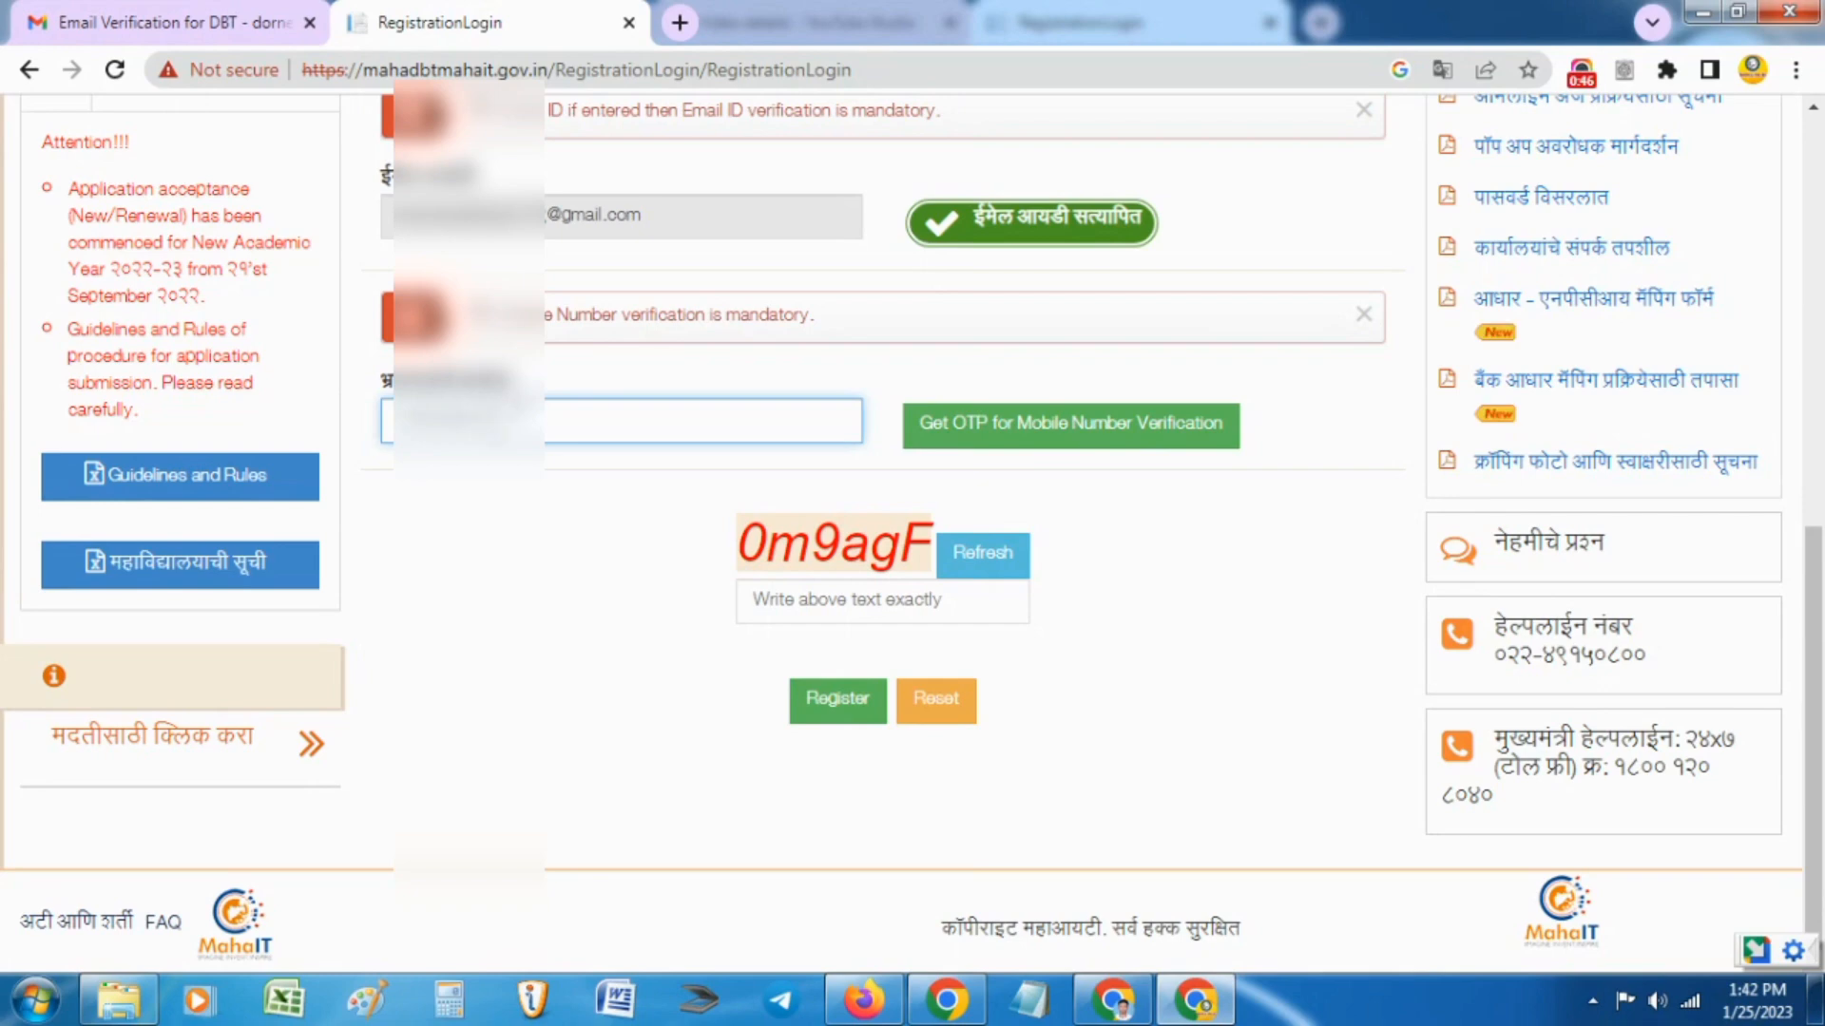
{"action": "left_click", "coordinate": [998, 425]}
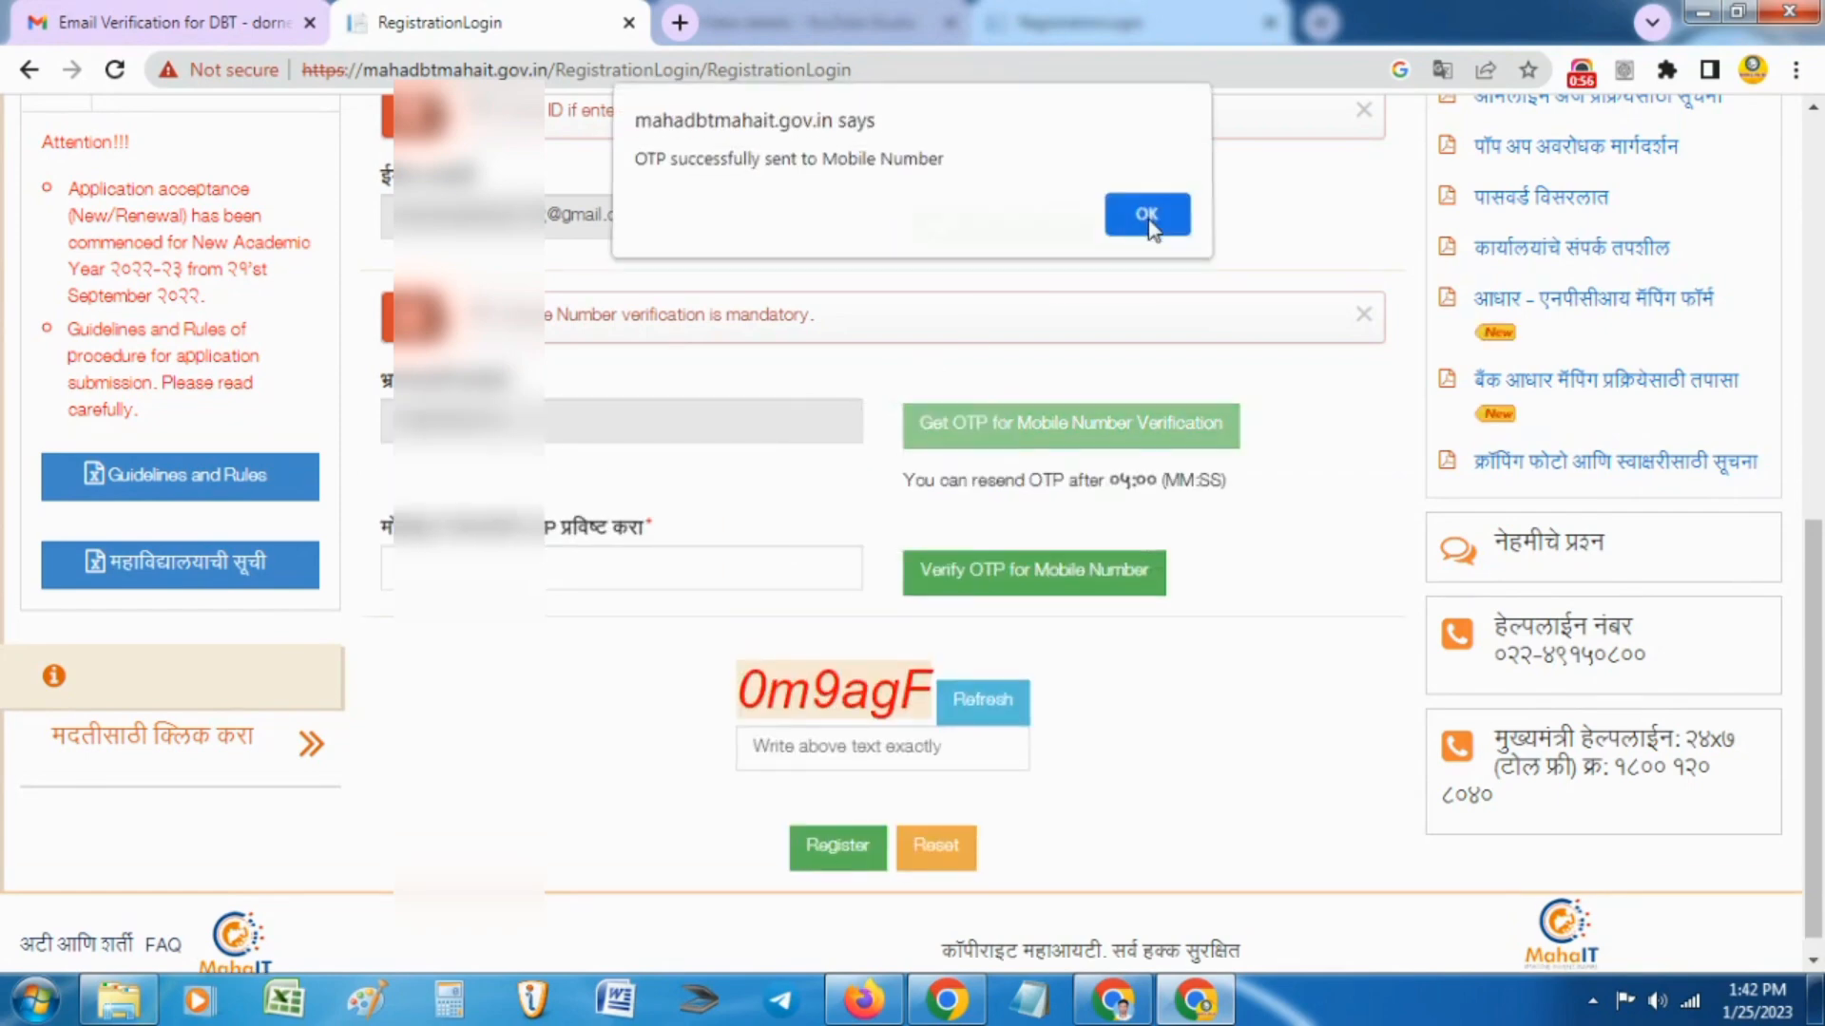
{"action": "left_click", "coordinate": [1145, 224]}
Enter the received OTP and confirm the mobile number as verified
{"action": "left_click", "coordinate": [665, 566]}
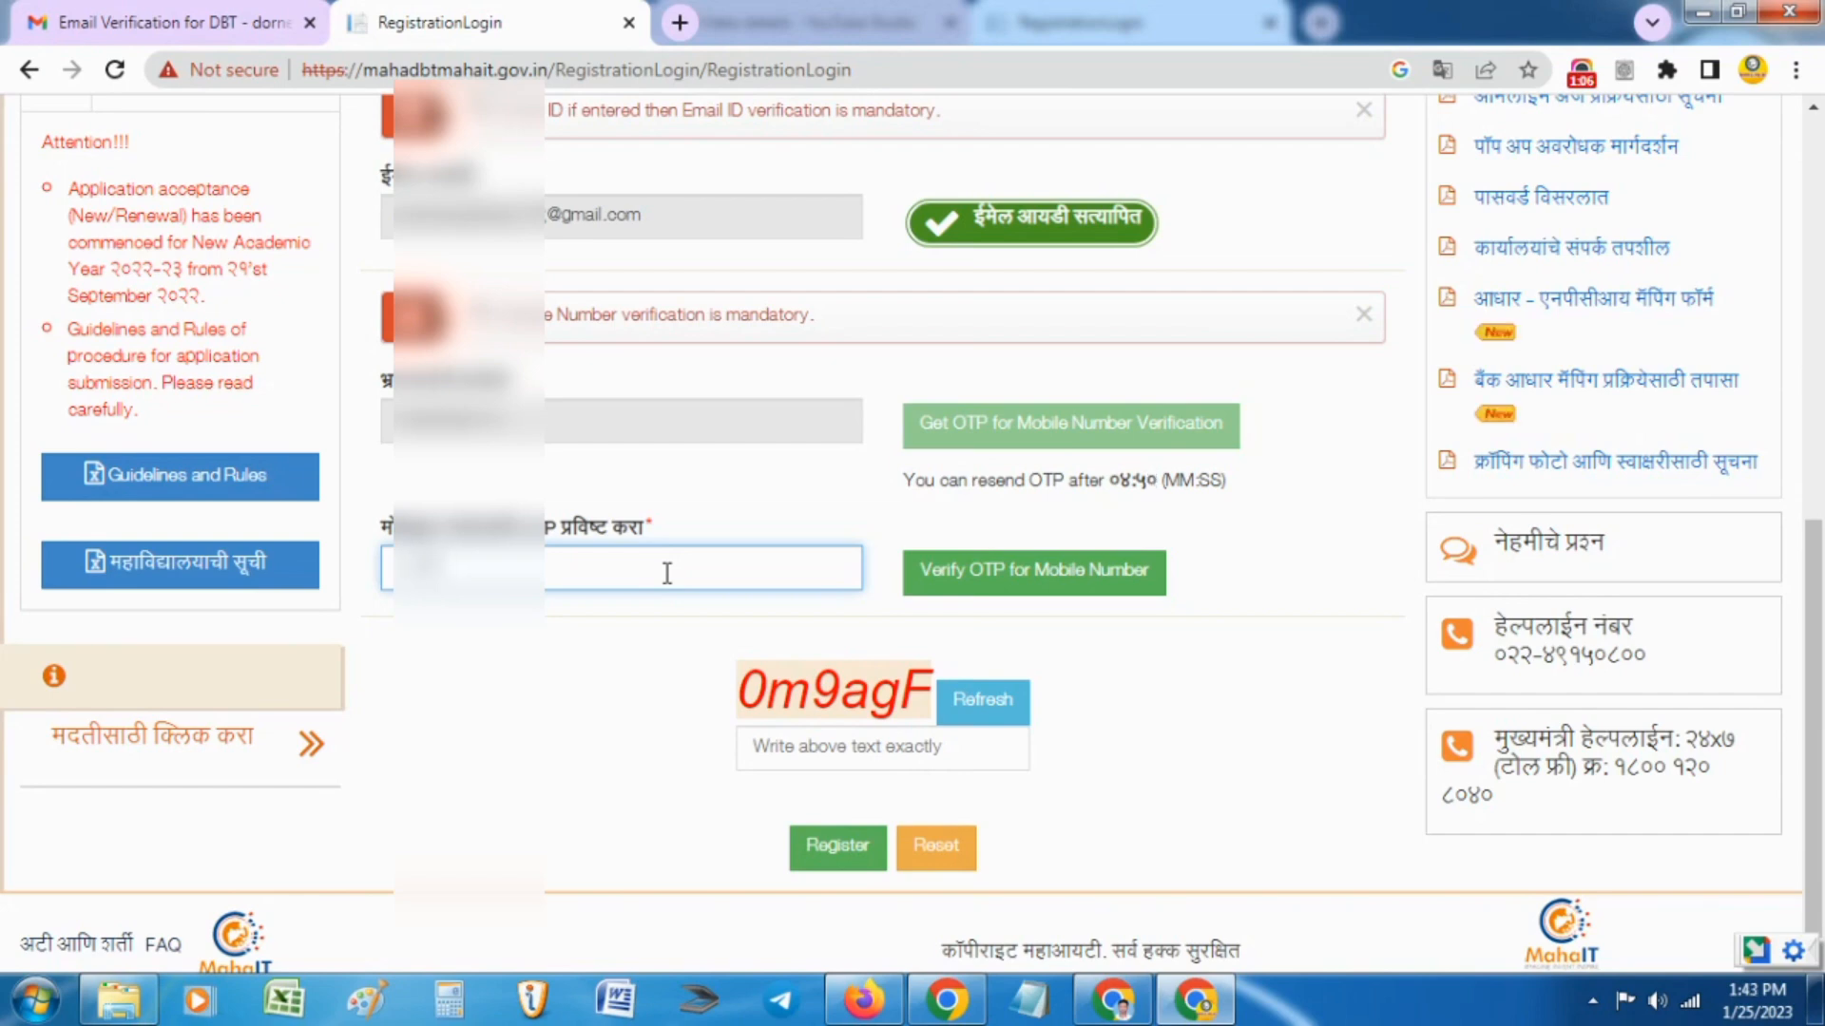
{"action": "left_click", "coordinate": [1040, 583]}
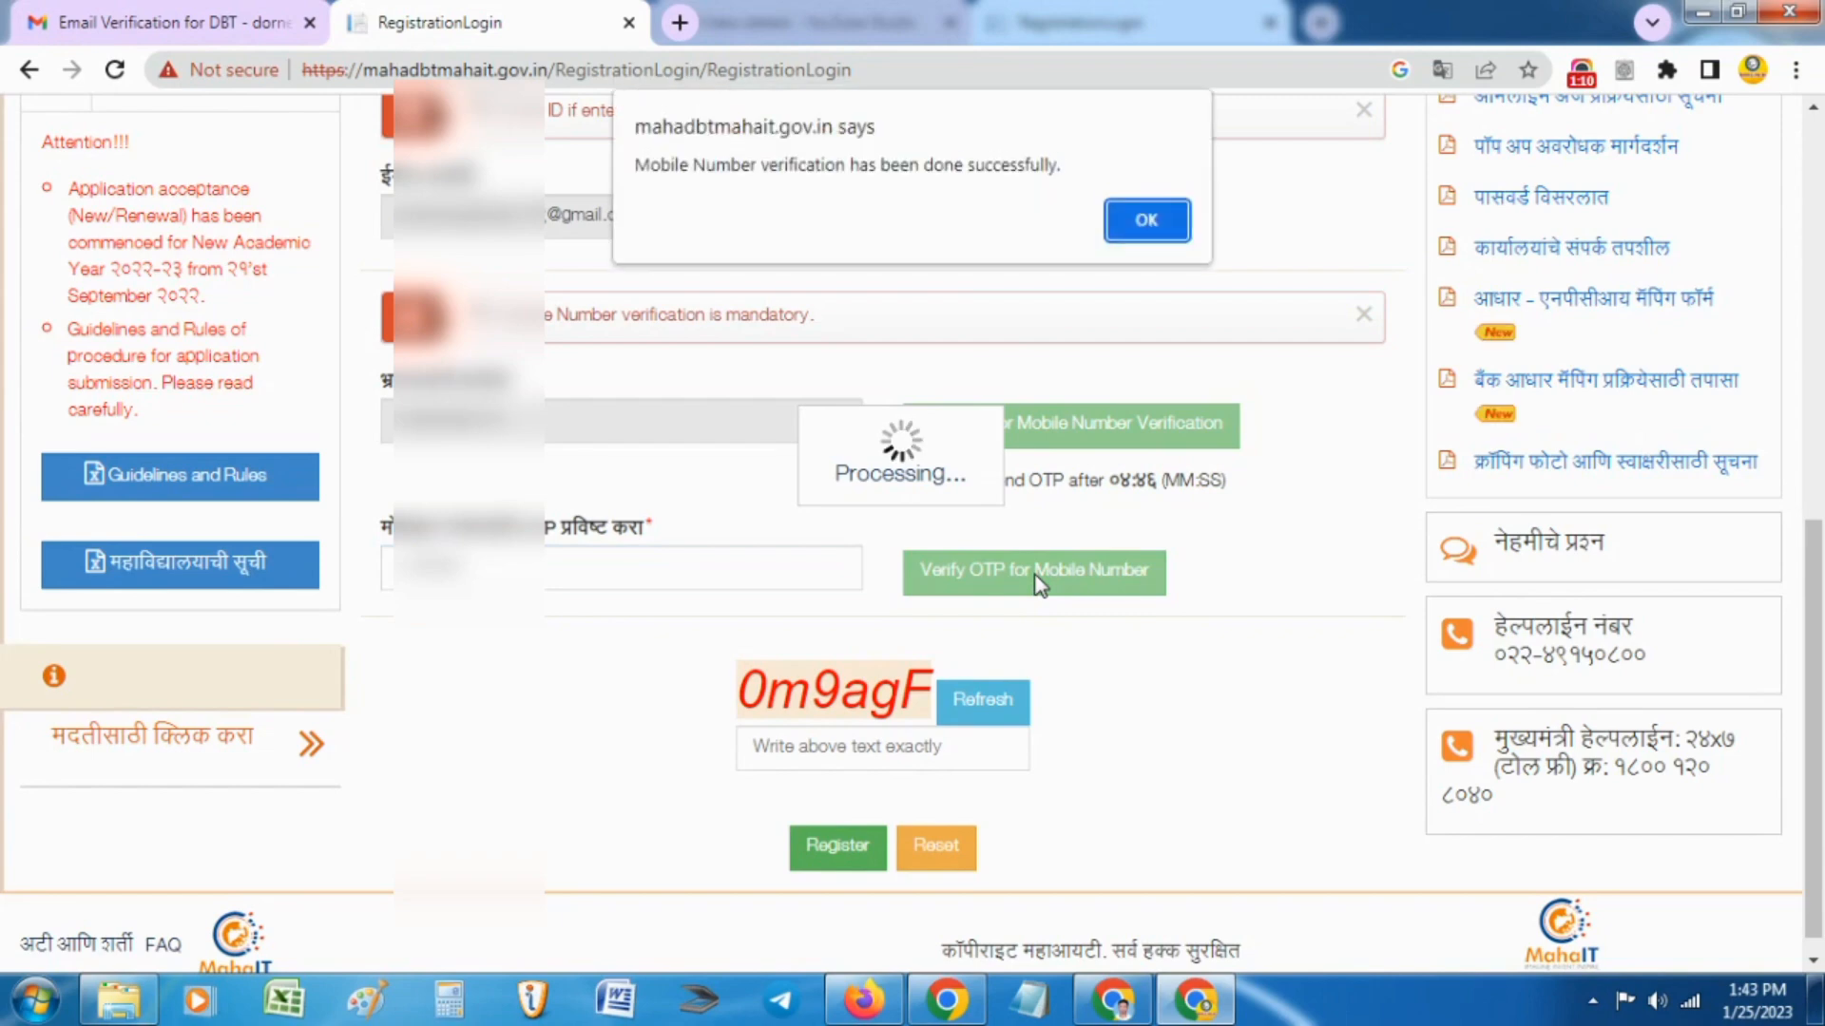
{"action": "left_click", "coordinate": [1147, 218]}
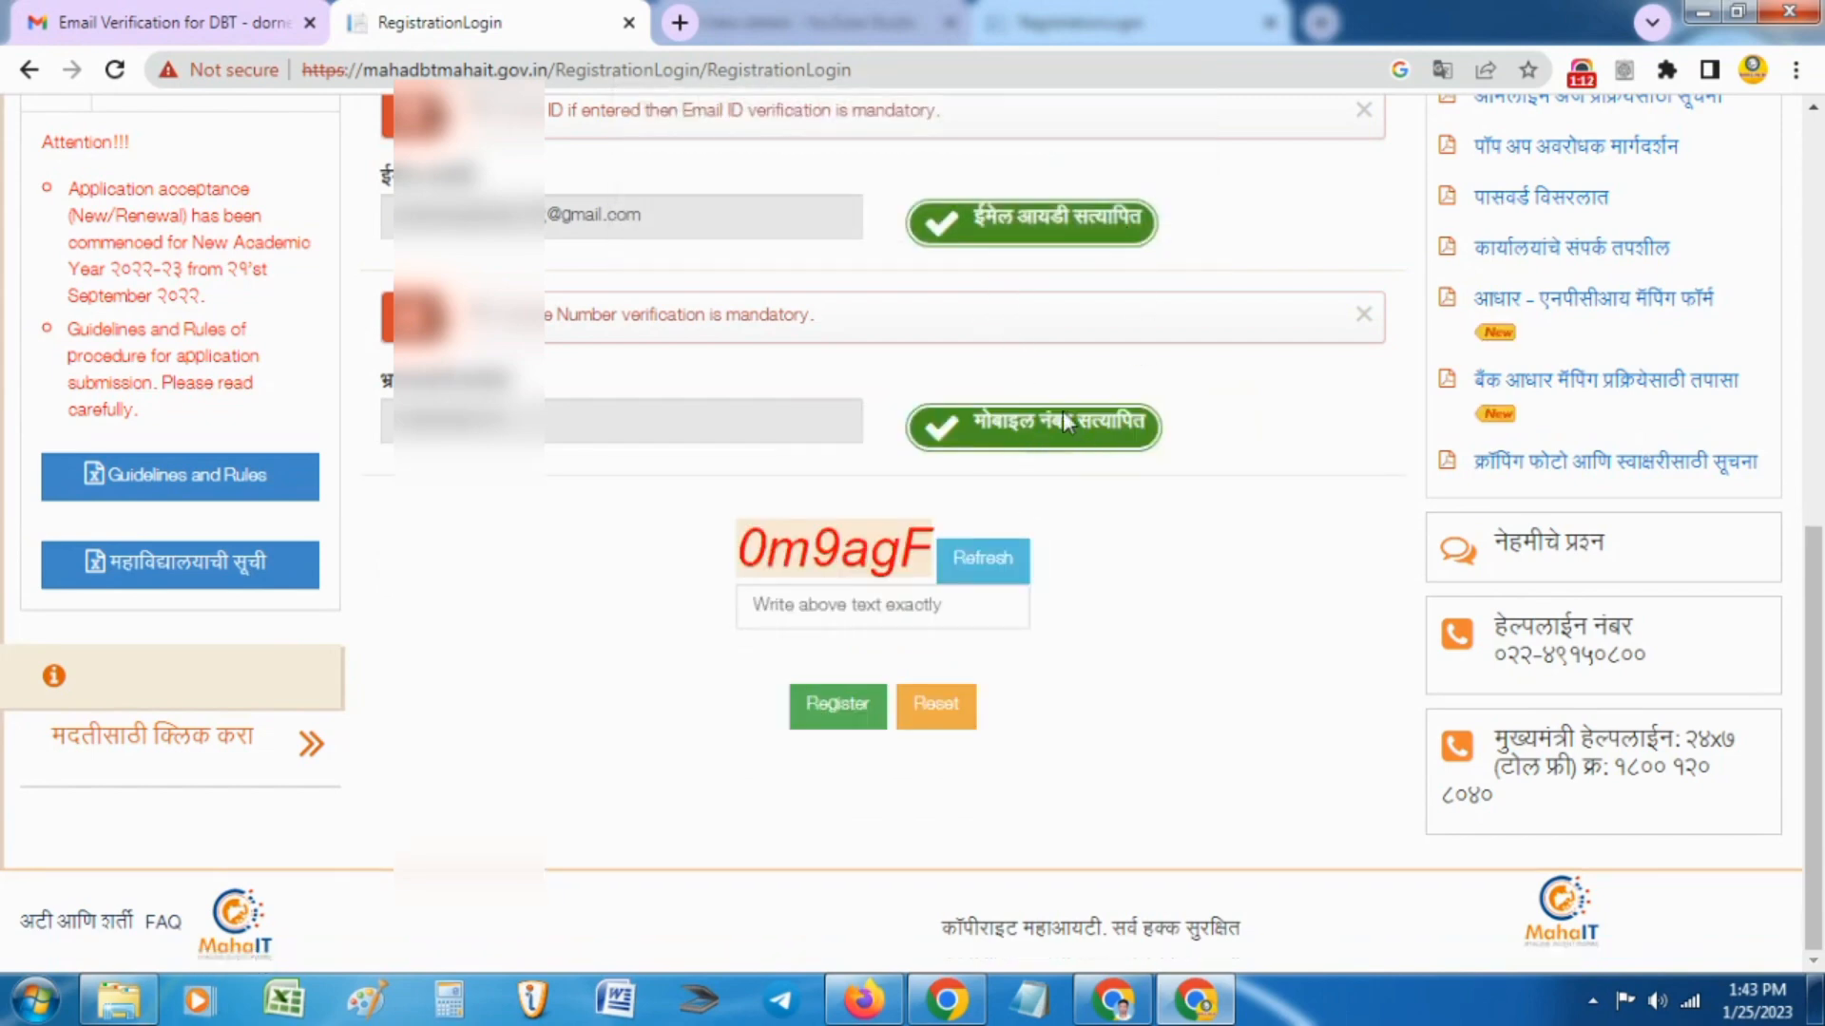
Submit the registration with captcha 0m9agF, acknowledge the success message, and return to login
{"action": "left_click", "coordinate": [864, 607]}
{"action": "type", "text": "0"}
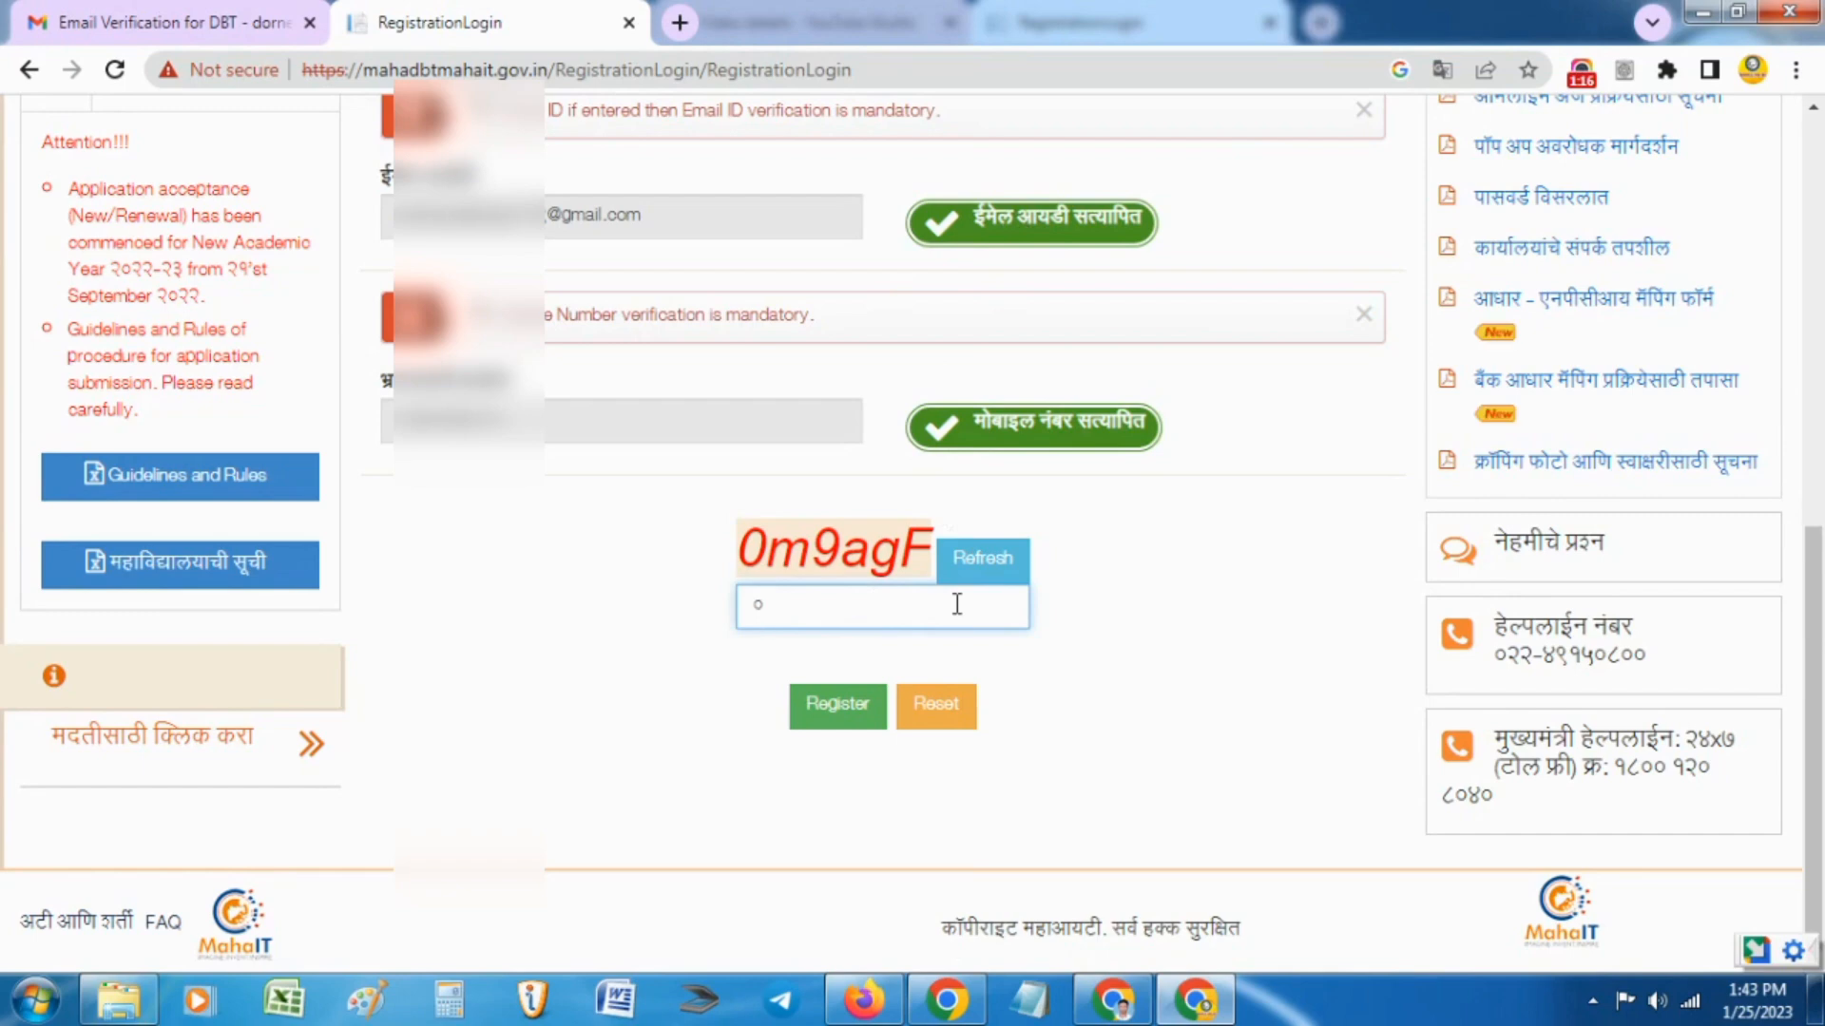
{"action": "type", "text": "m9agF"}
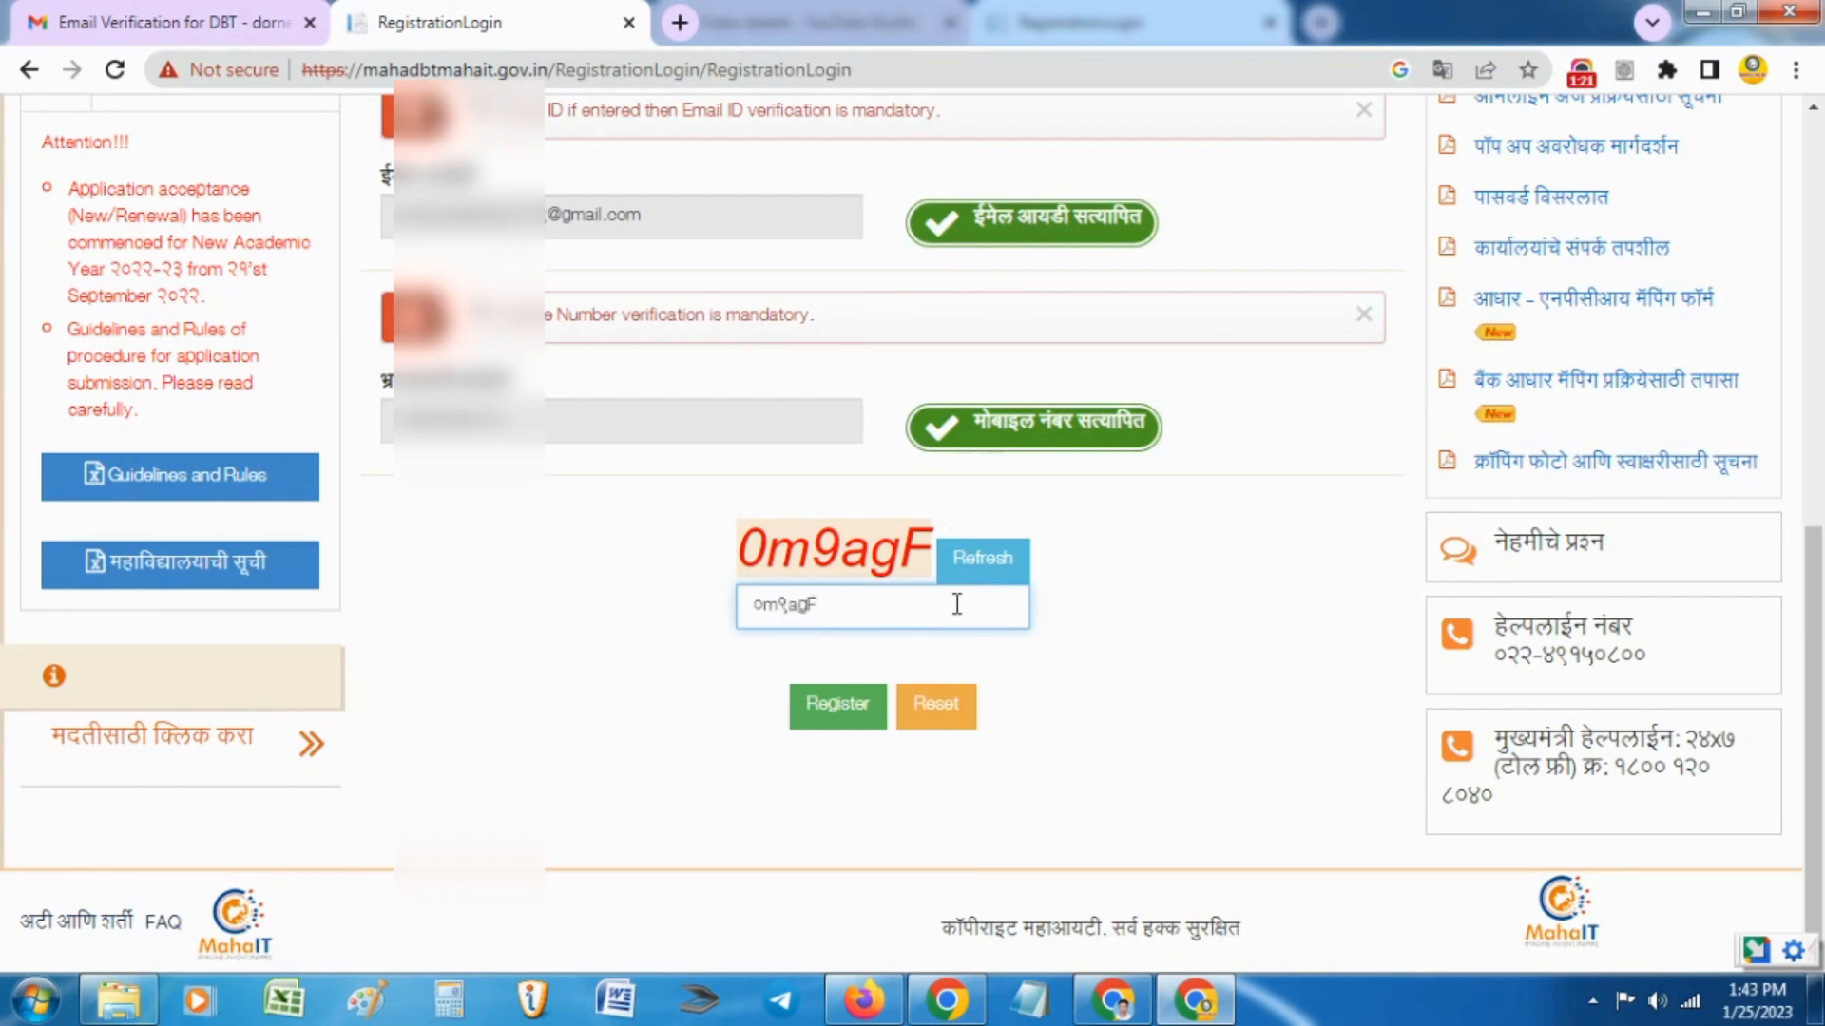
{"action": "left_click", "coordinate": [873, 719]}
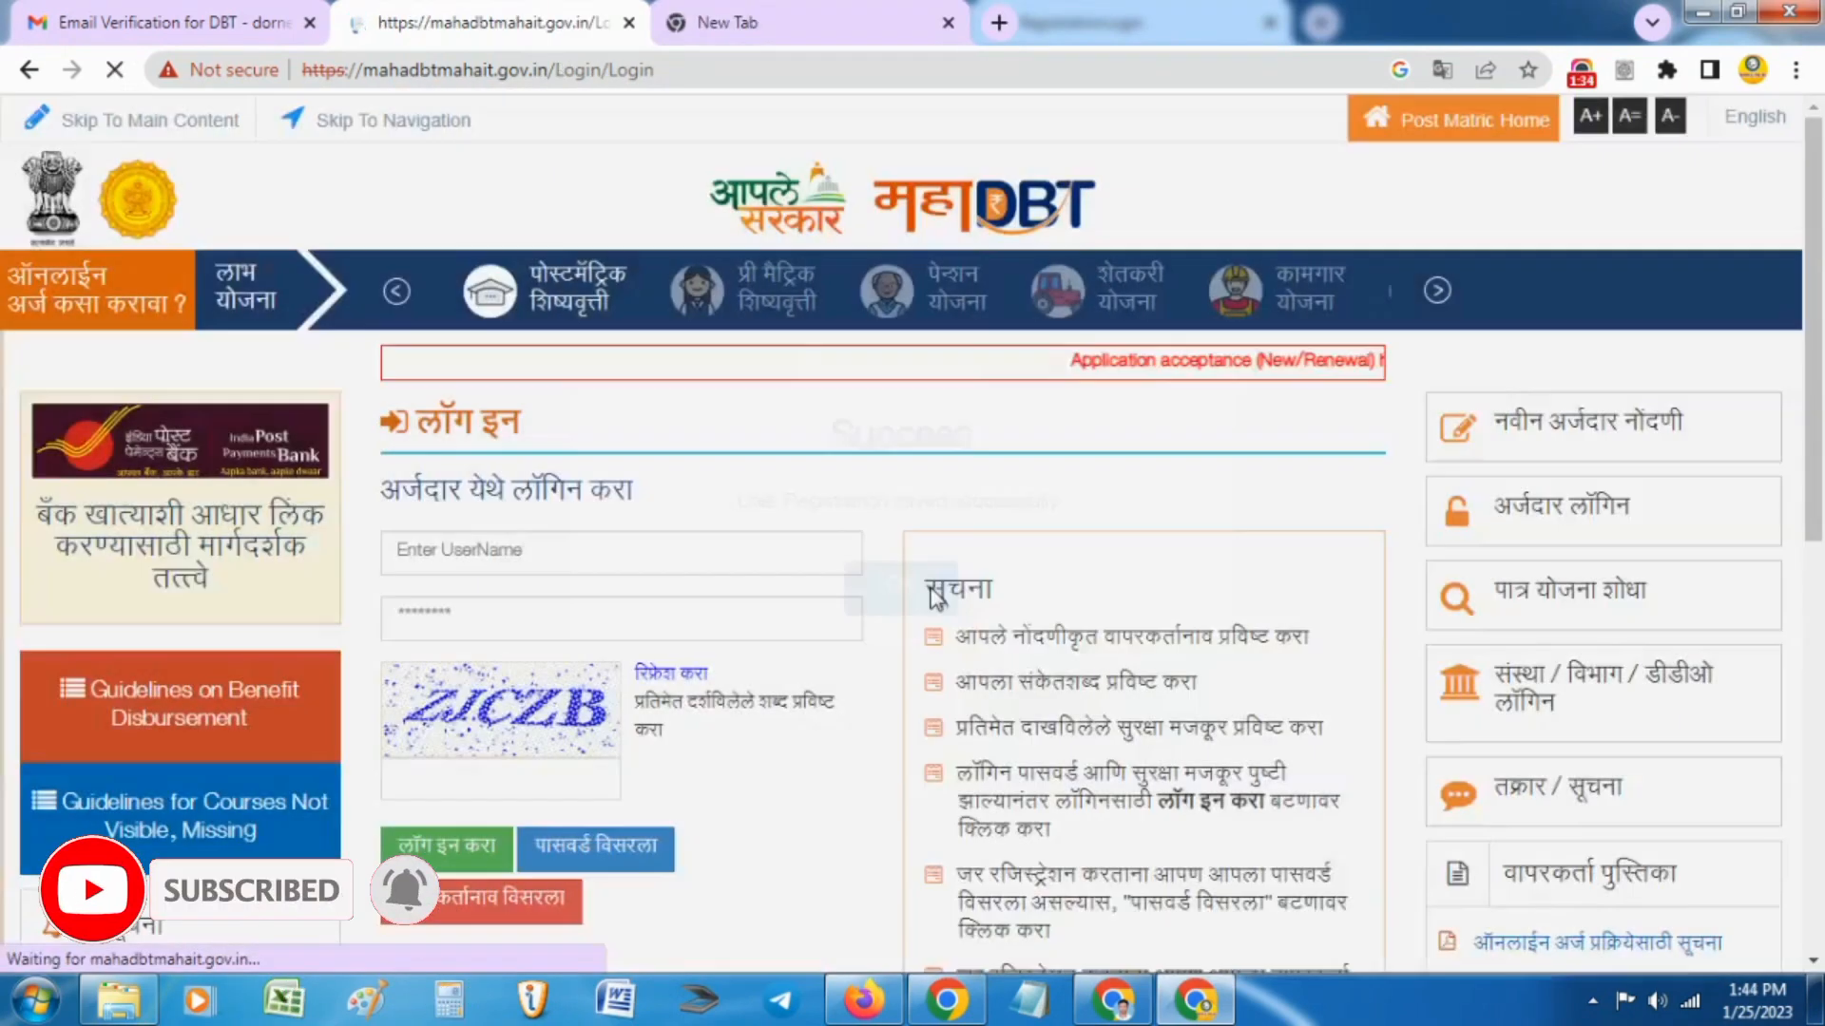
{"action": "left_click", "coordinate": [934, 598]}
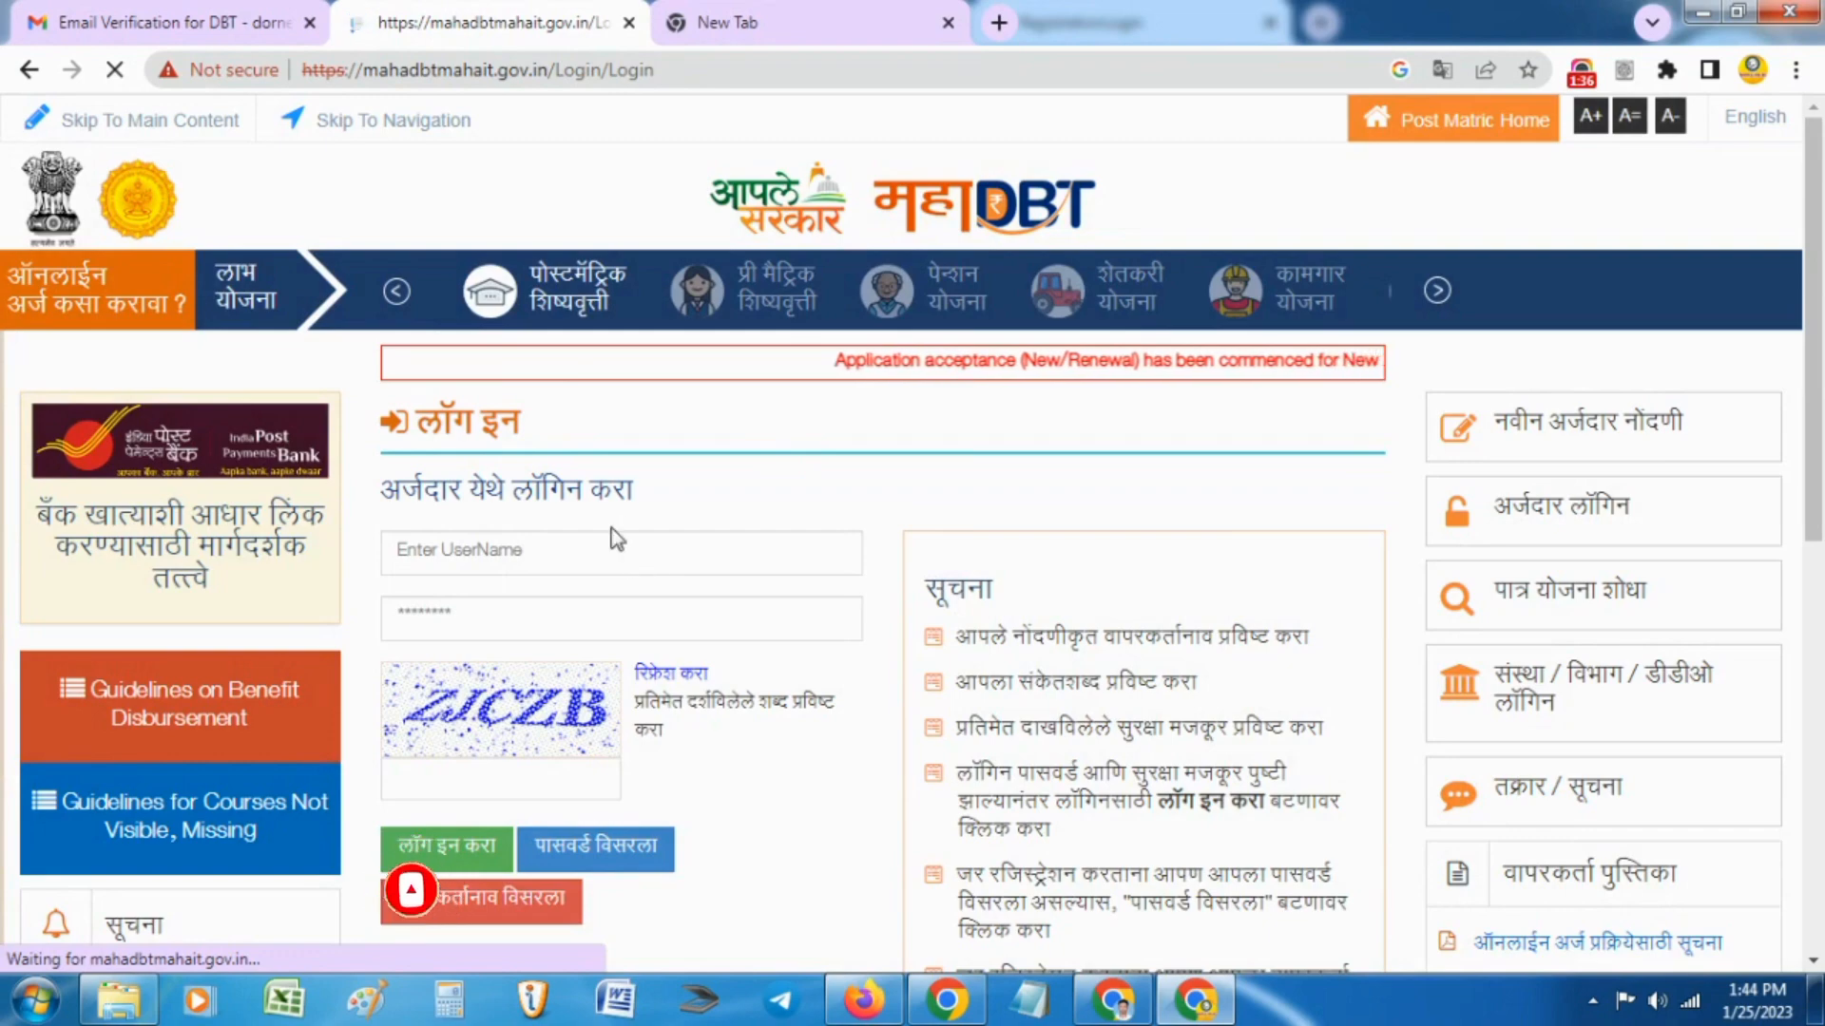
{"action": "left_click", "coordinate": [1541, 522]}
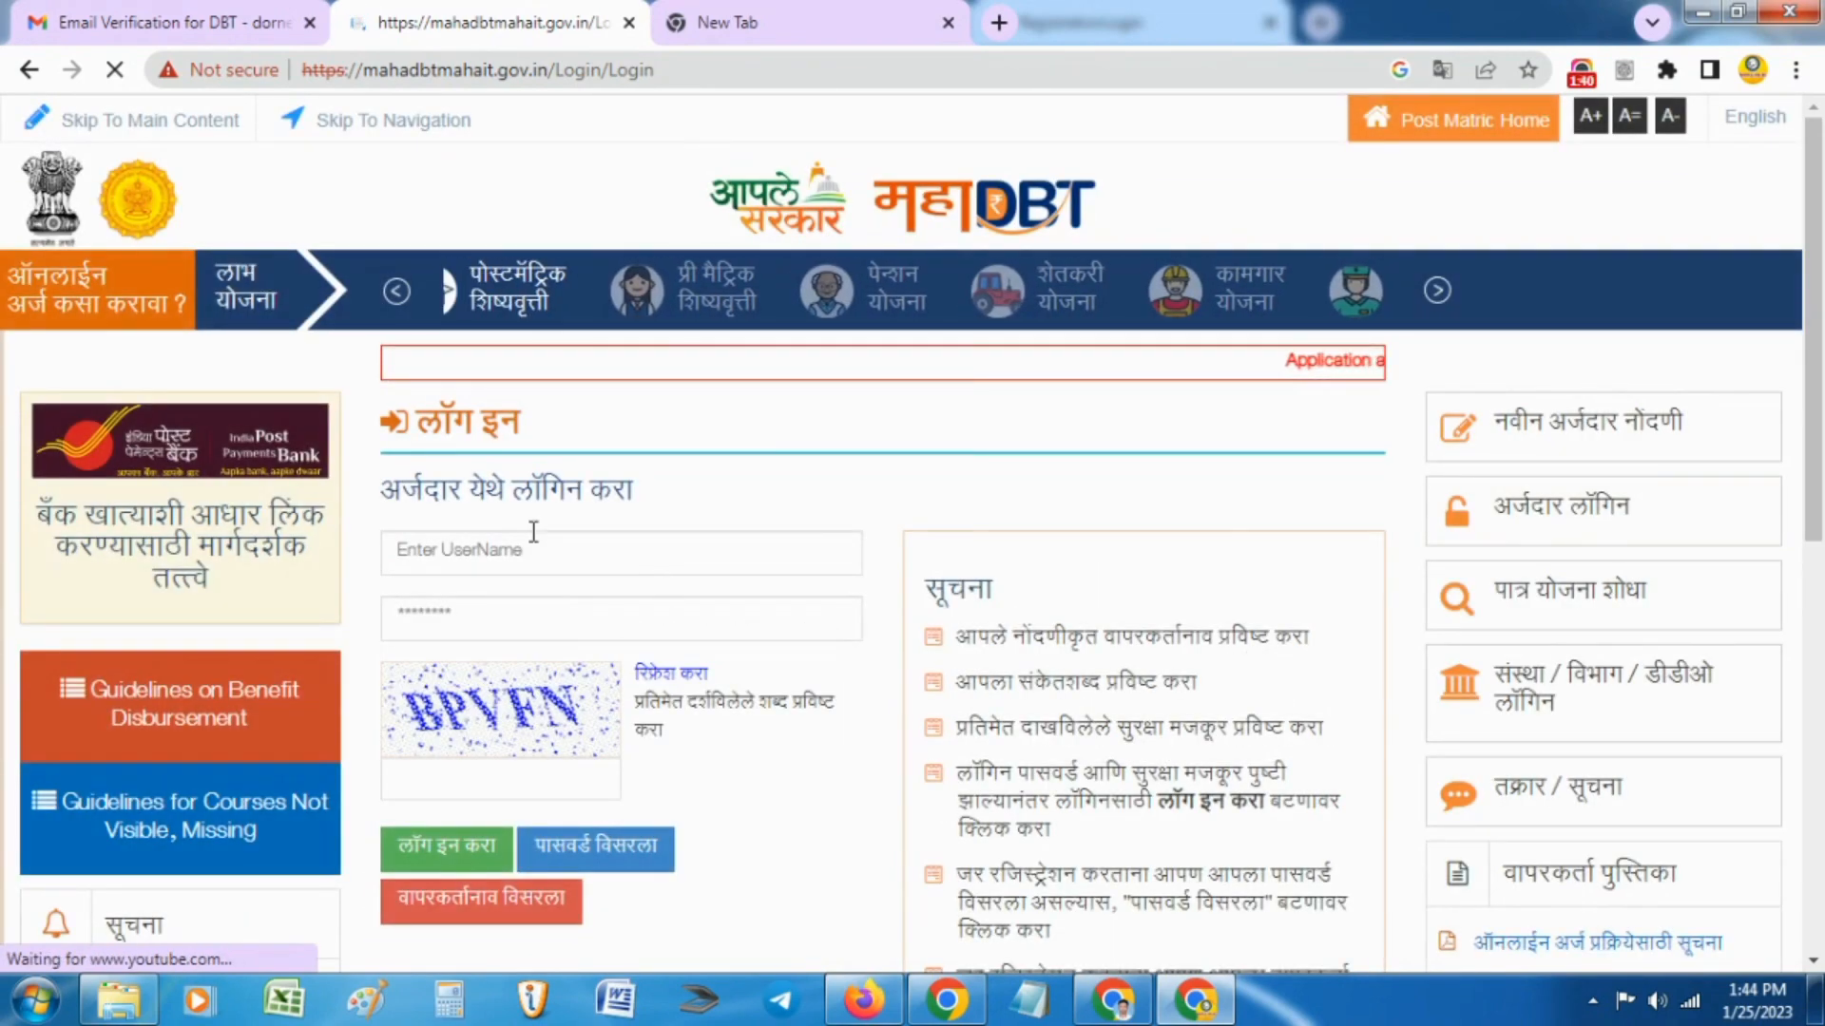
Log in with the new username, password and captcha BPVFN
{"action": "left_click", "coordinate": [524, 561]}
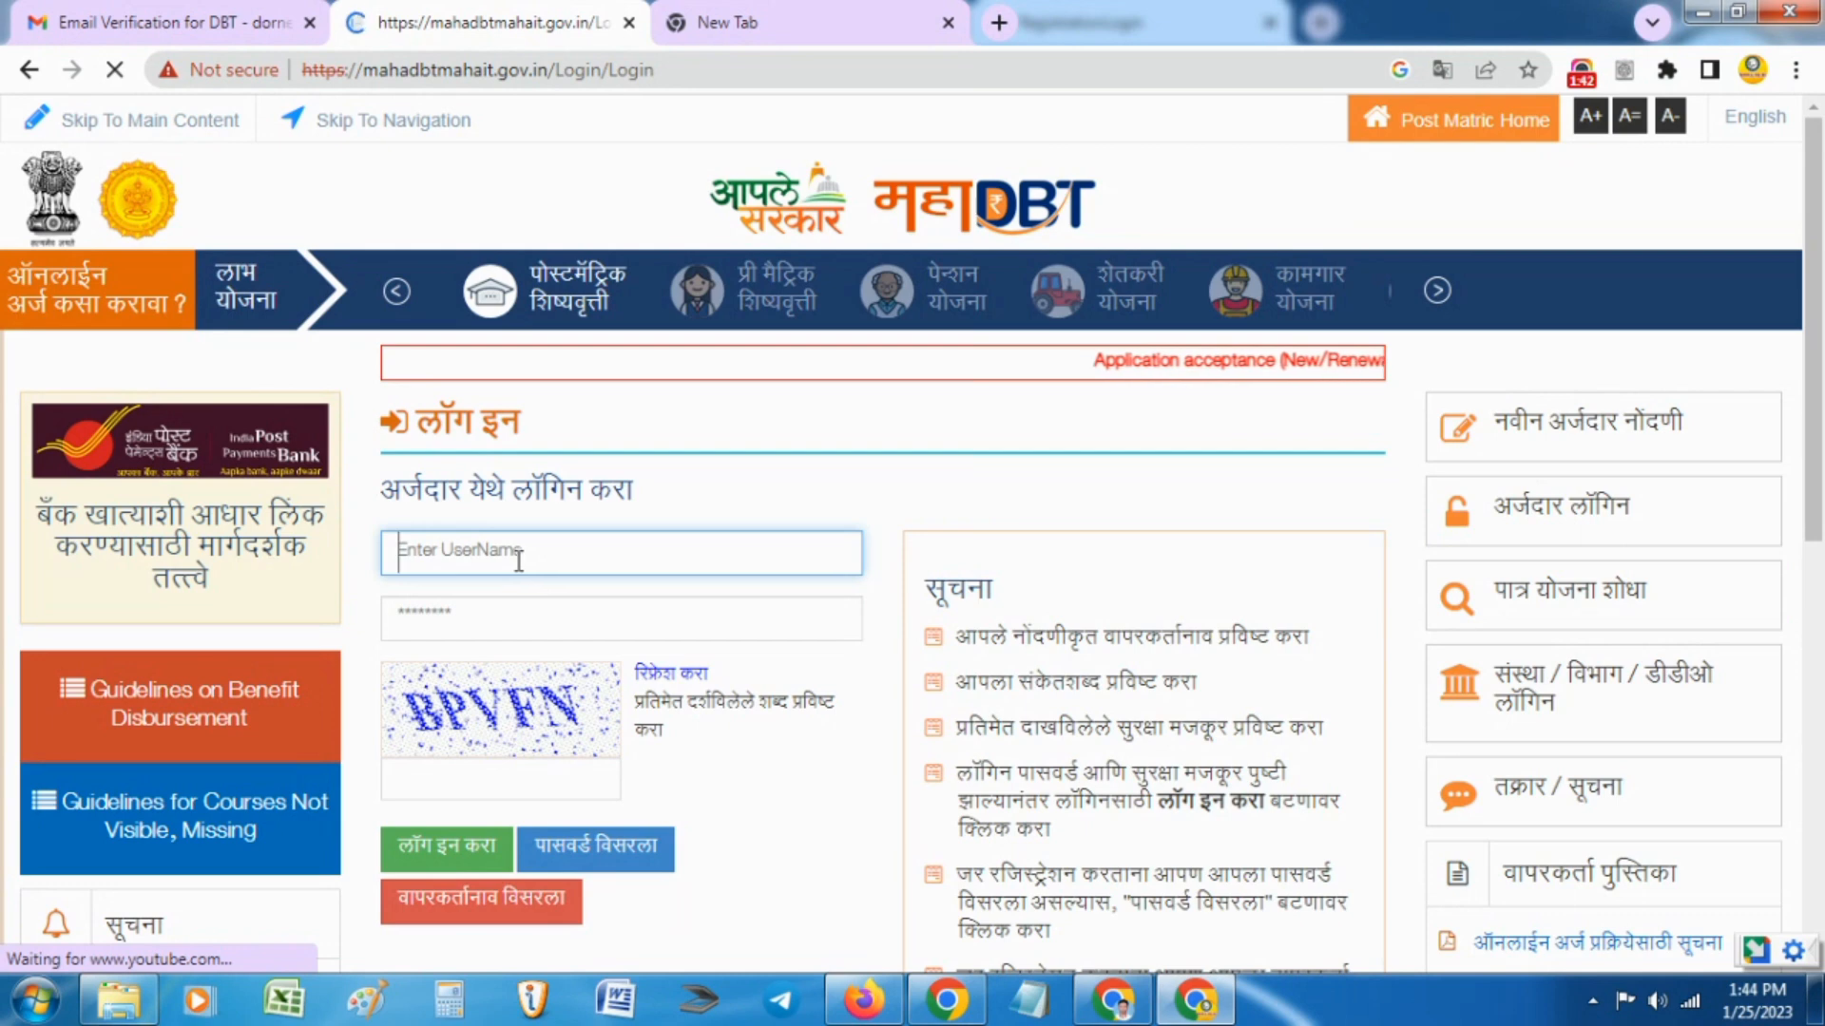
{"action": "left_click", "coordinate": [497, 601]}
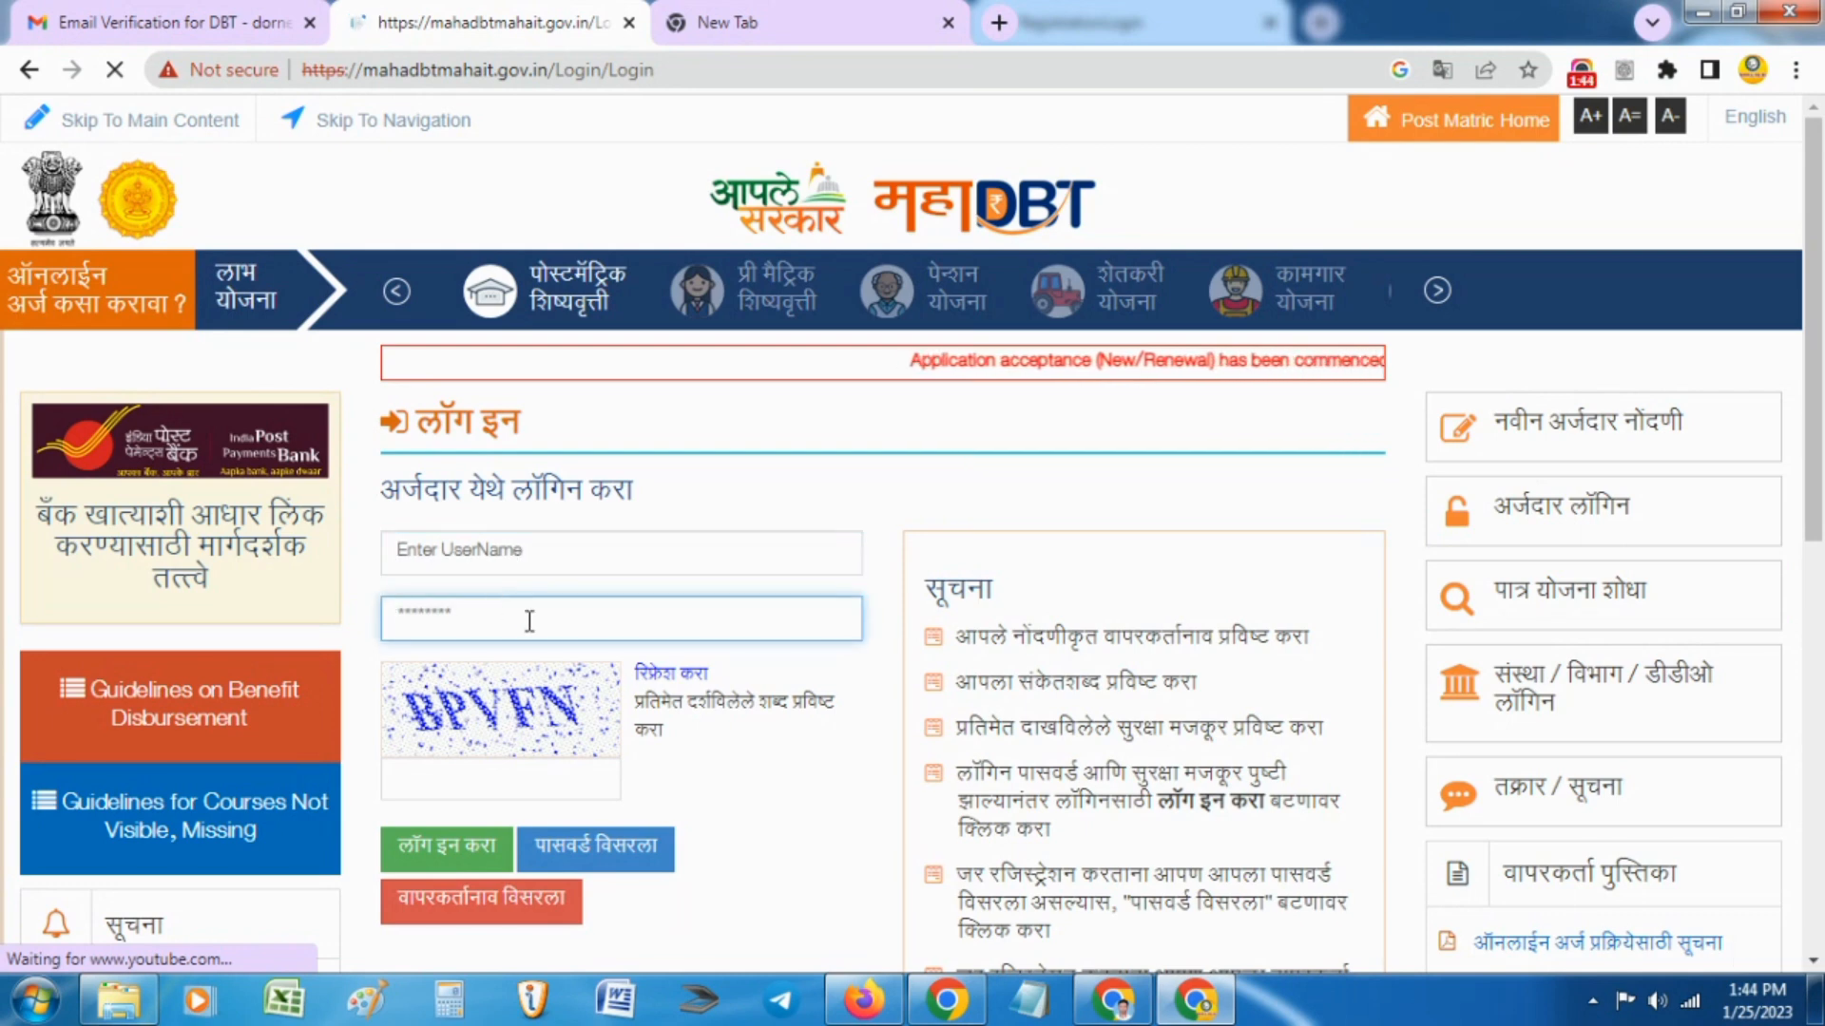
{"action": "left_click", "coordinate": [465, 766]}
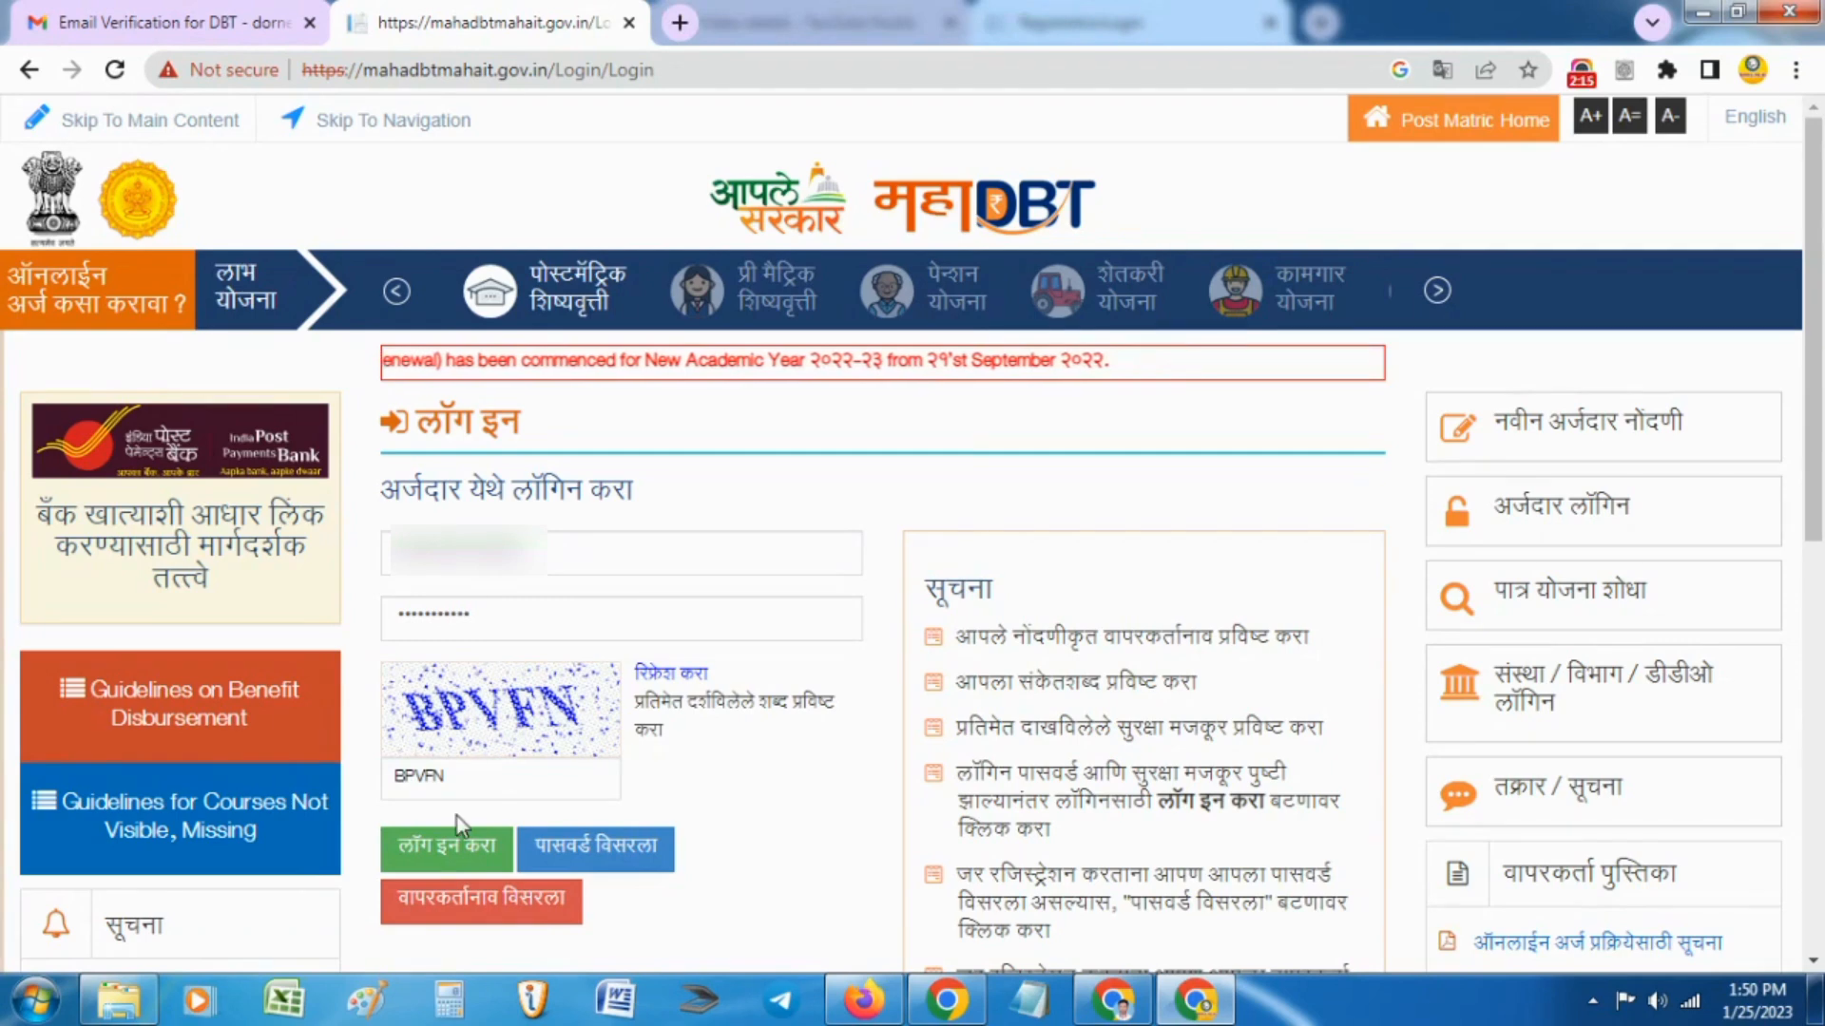
{"action": "left_click", "coordinate": [447, 858]}
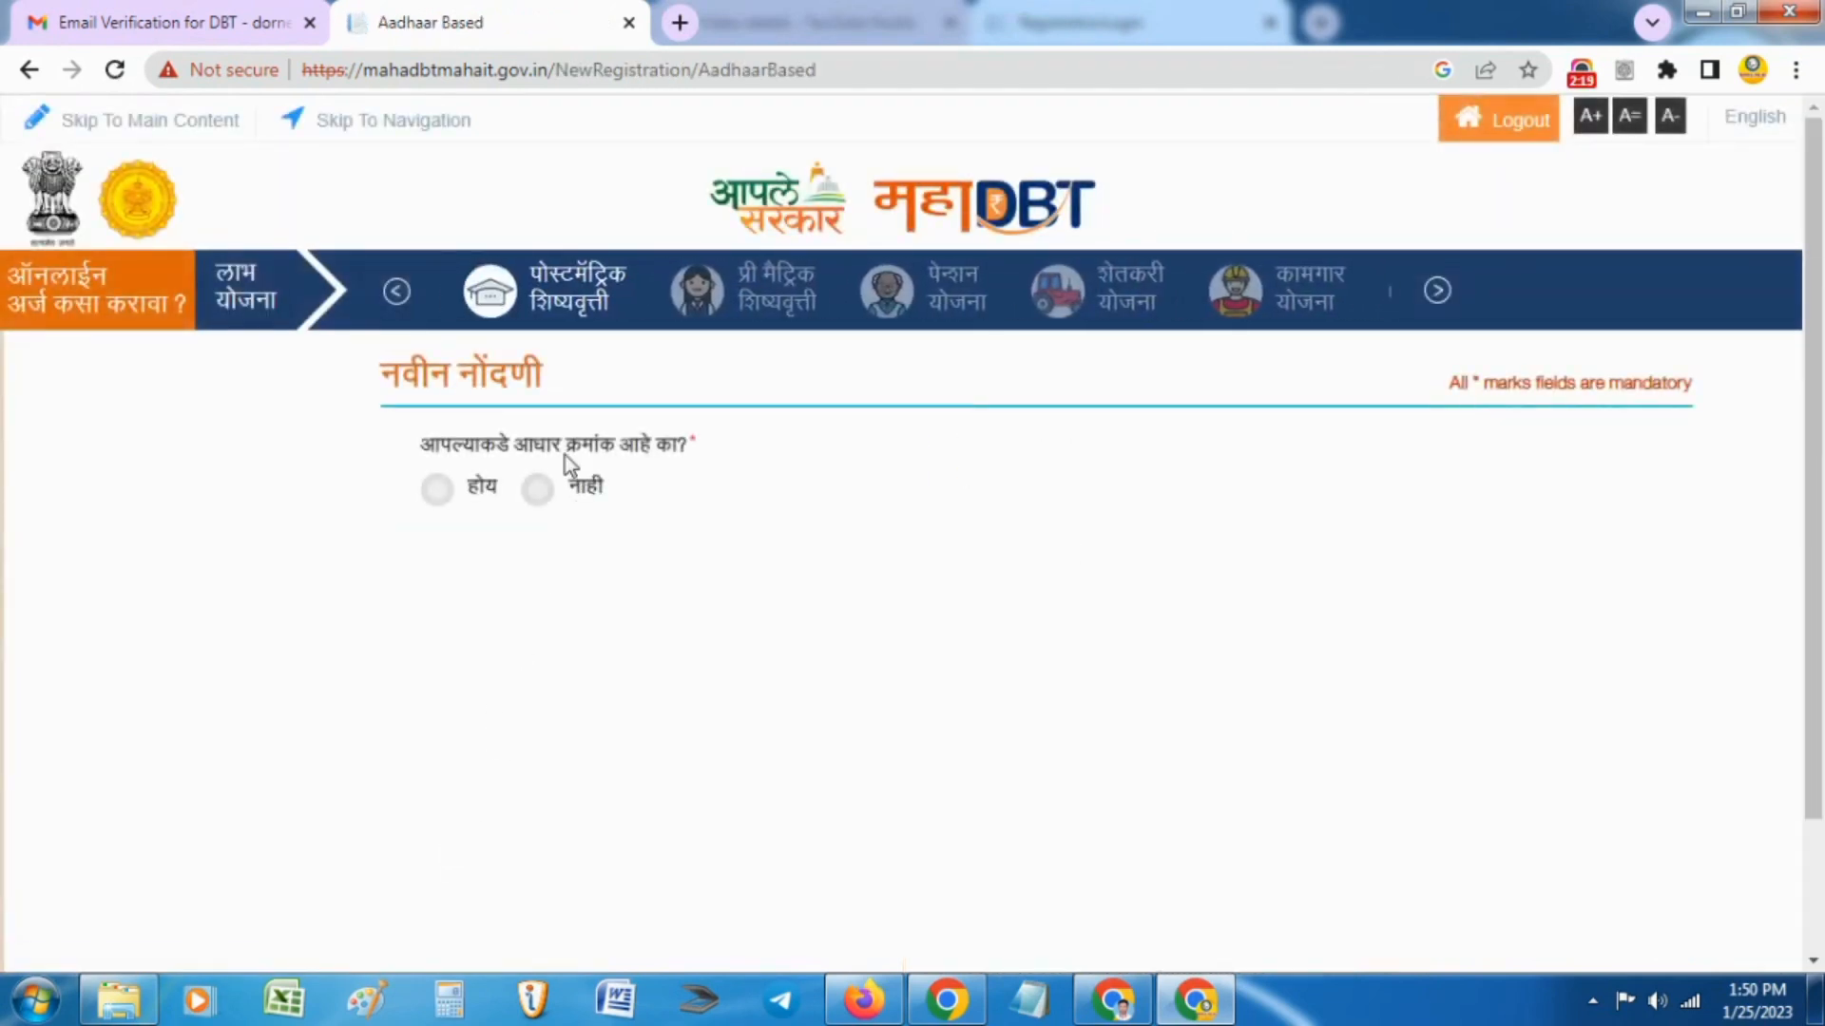
Confirm the applicant has an Aadhaar number and enter it
{"action": "left_click", "coordinate": [438, 491]}
{"action": "left_click", "coordinate": [1352, 485]}
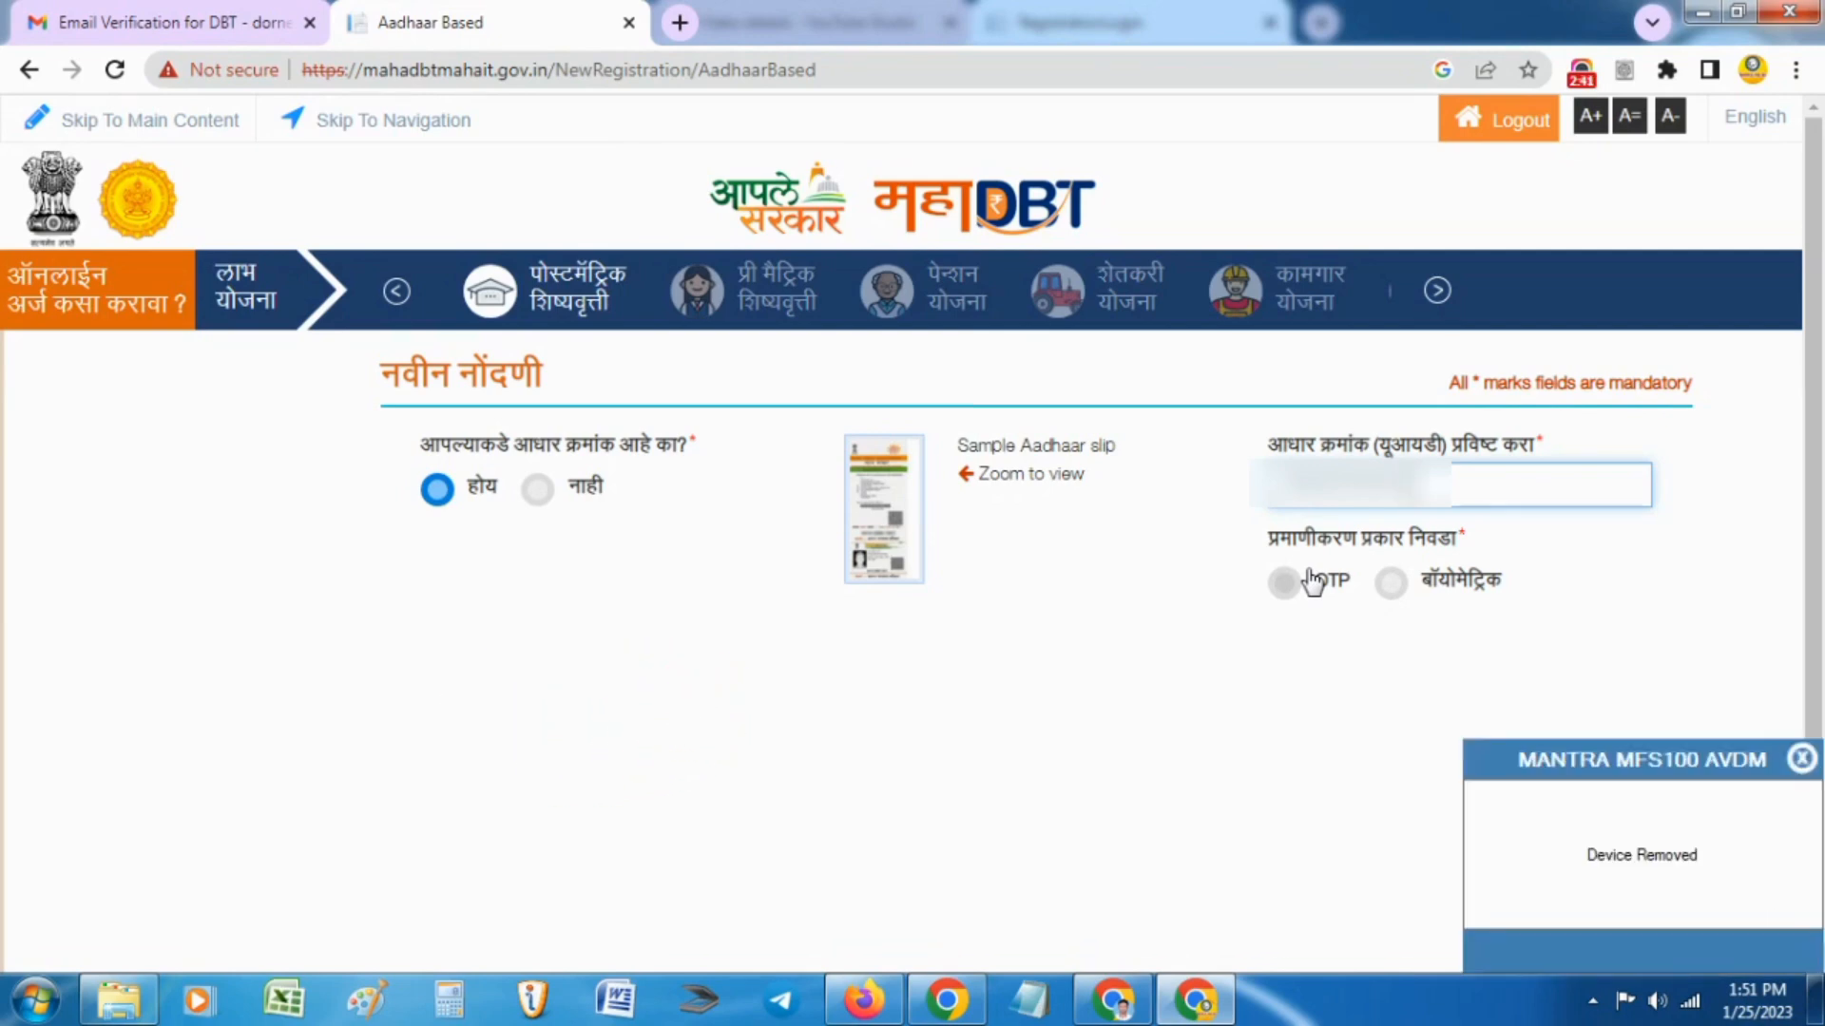
{"action": "left_click", "coordinate": [1364, 805]}
{"action": "left_click", "coordinate": [1801, 761]}
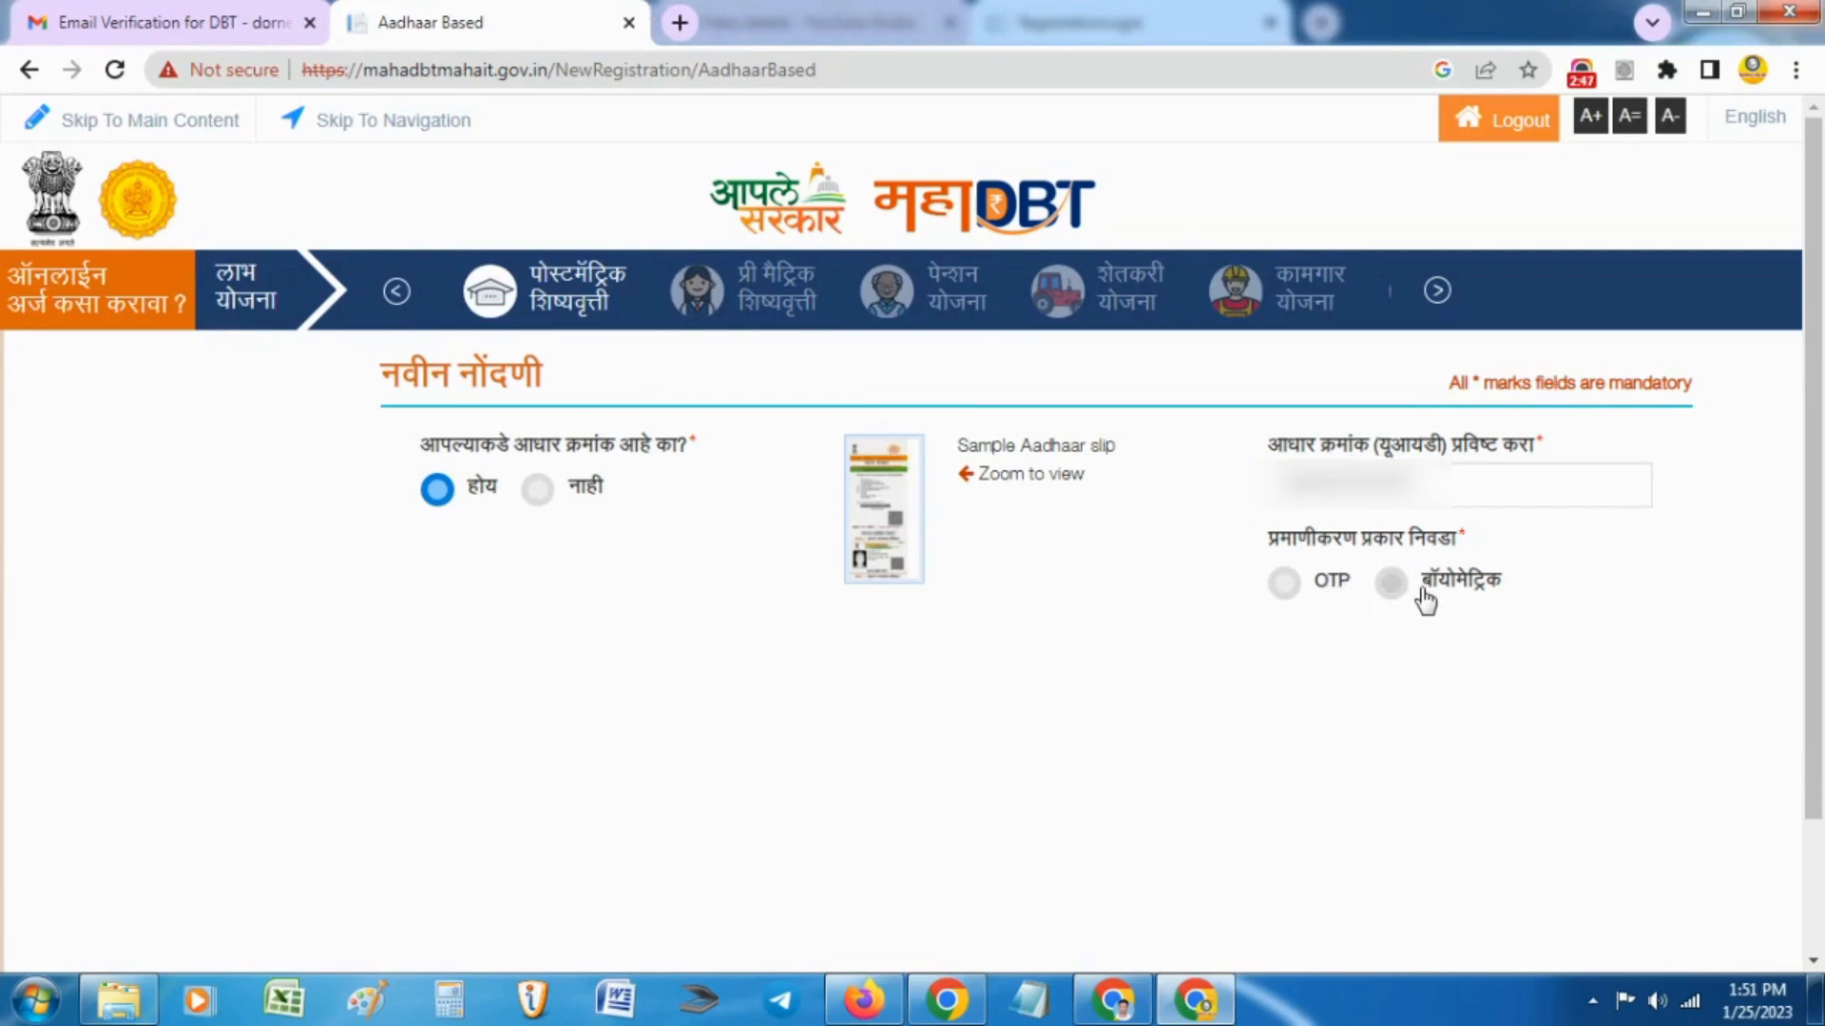
Choose OTP-based Aadhaar authentication, accept the consent terms, and send the OTP
{"action": "left_click", "coordinate": [1290, 587]}
{"action": "left_click", "coordinate": [460, 451]}
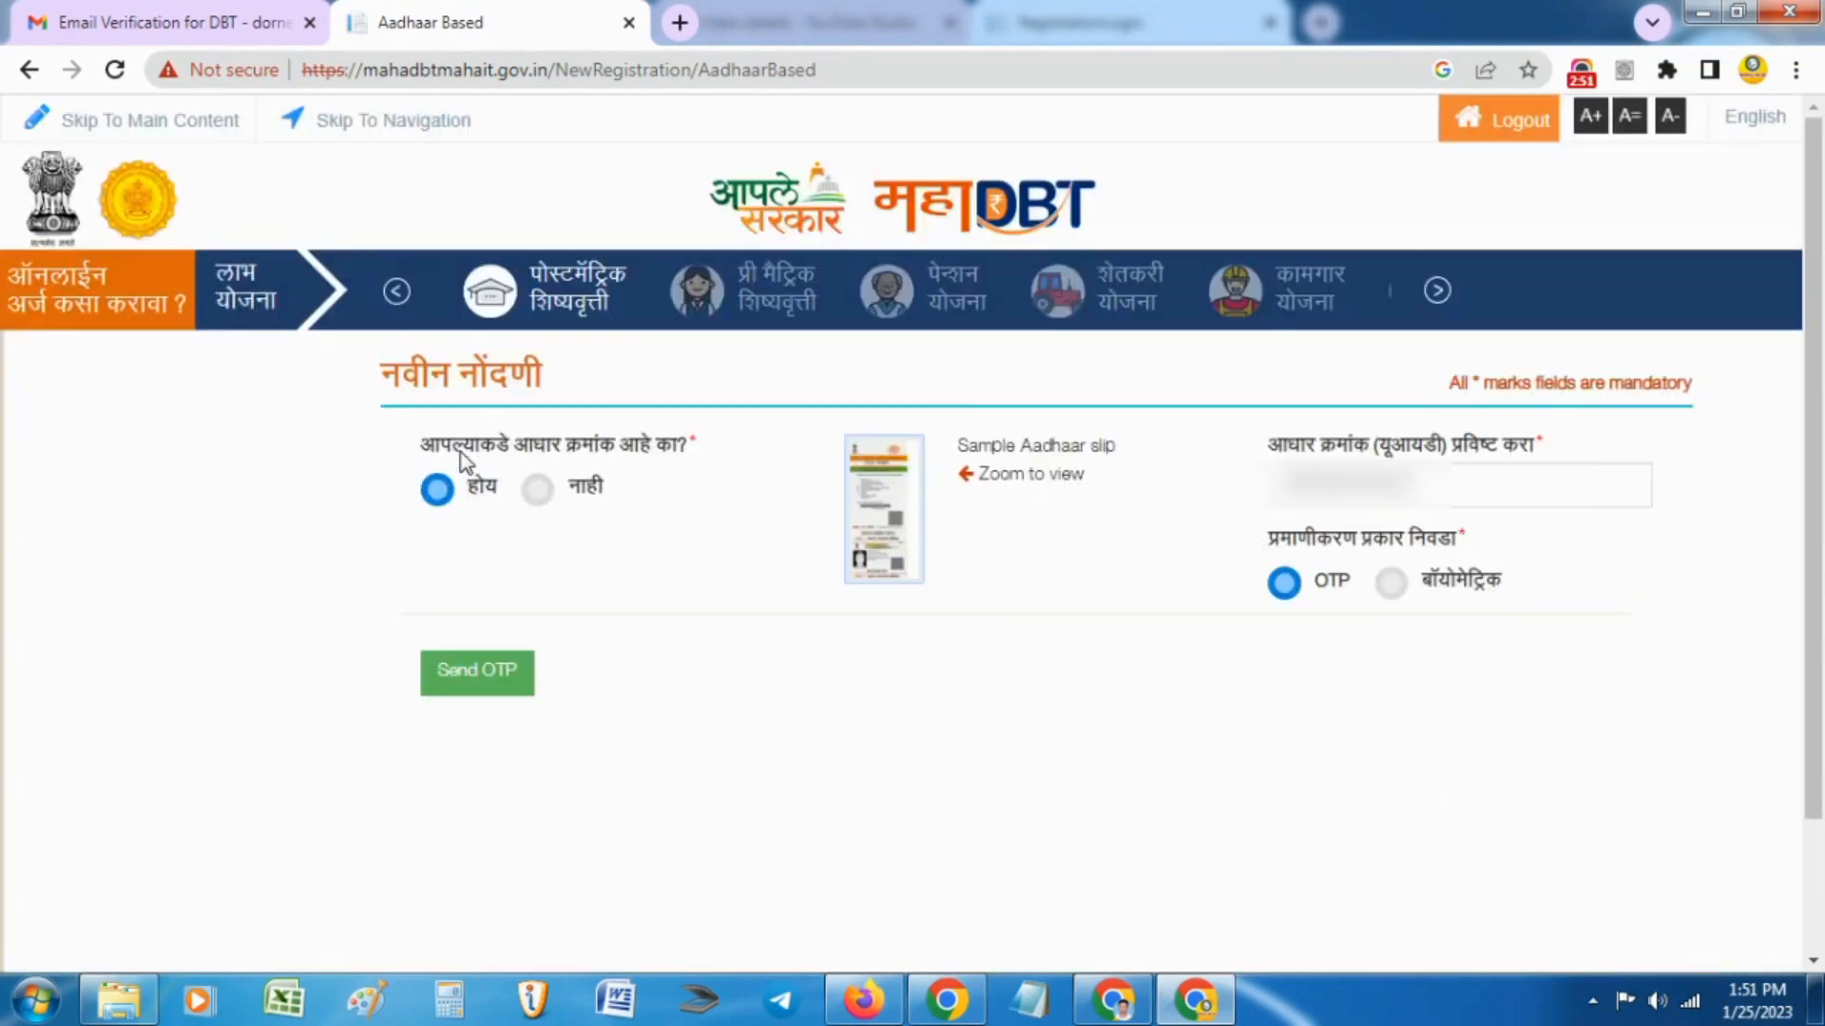
{"action": "left_click", "coordinate": [473, 670]}
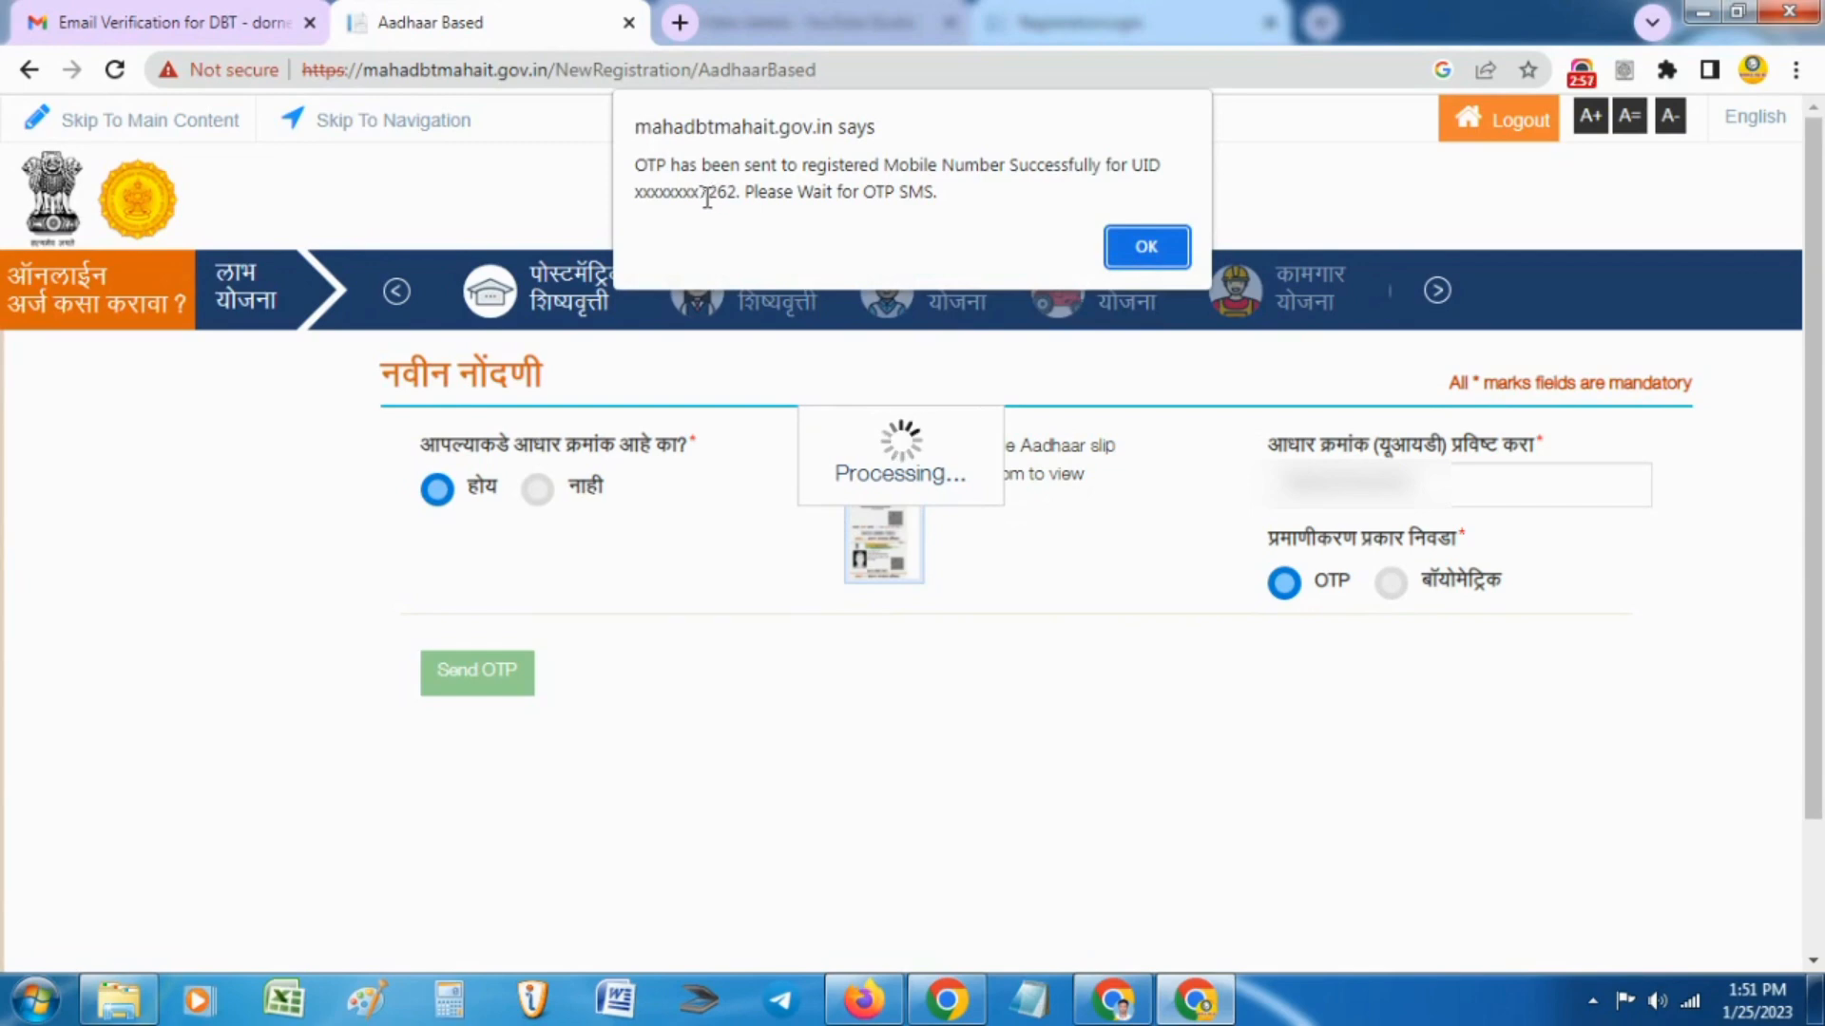
{"action": "left_click_drag", "start_coordinate": [700, 194], "coordinate": [743, 202]}
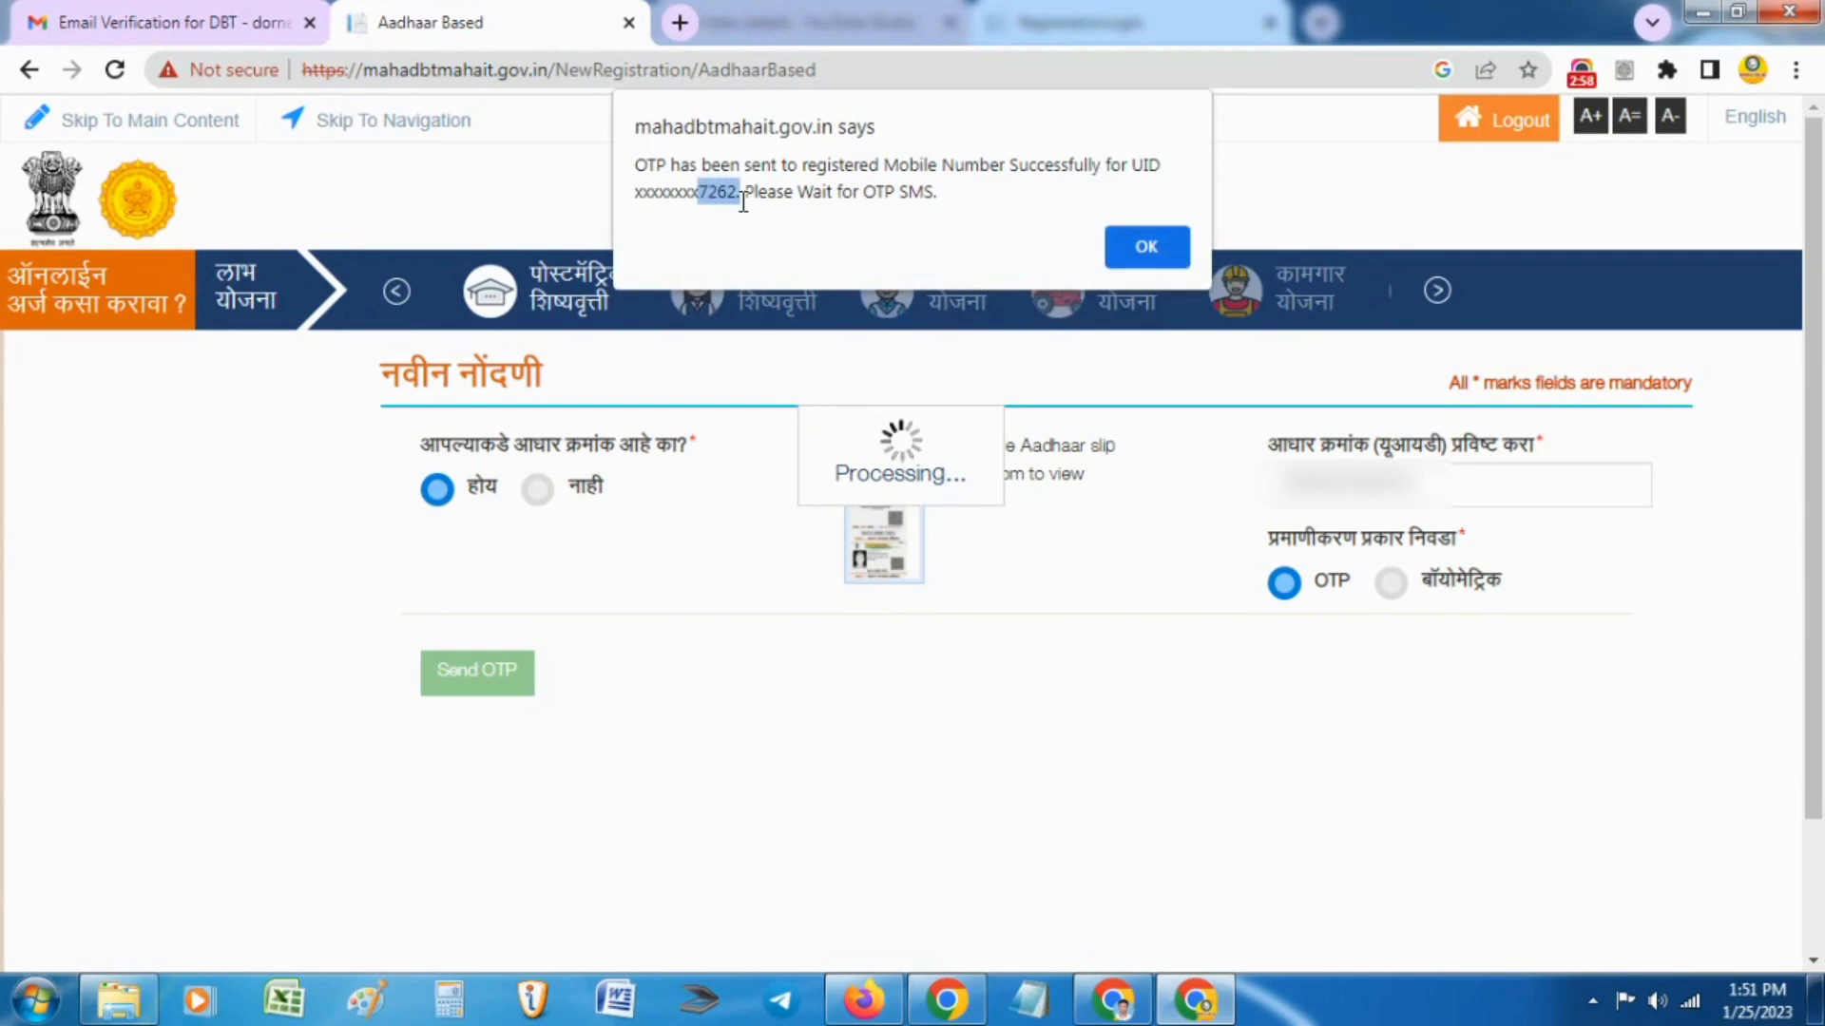
{"action": "left_click", "coordinate": [1147, 249]}
Enter the Aadhaar OTP, verify it, and dismiss the registration success alert
{"action": "left_click", "coordinate": [1174, 694]}
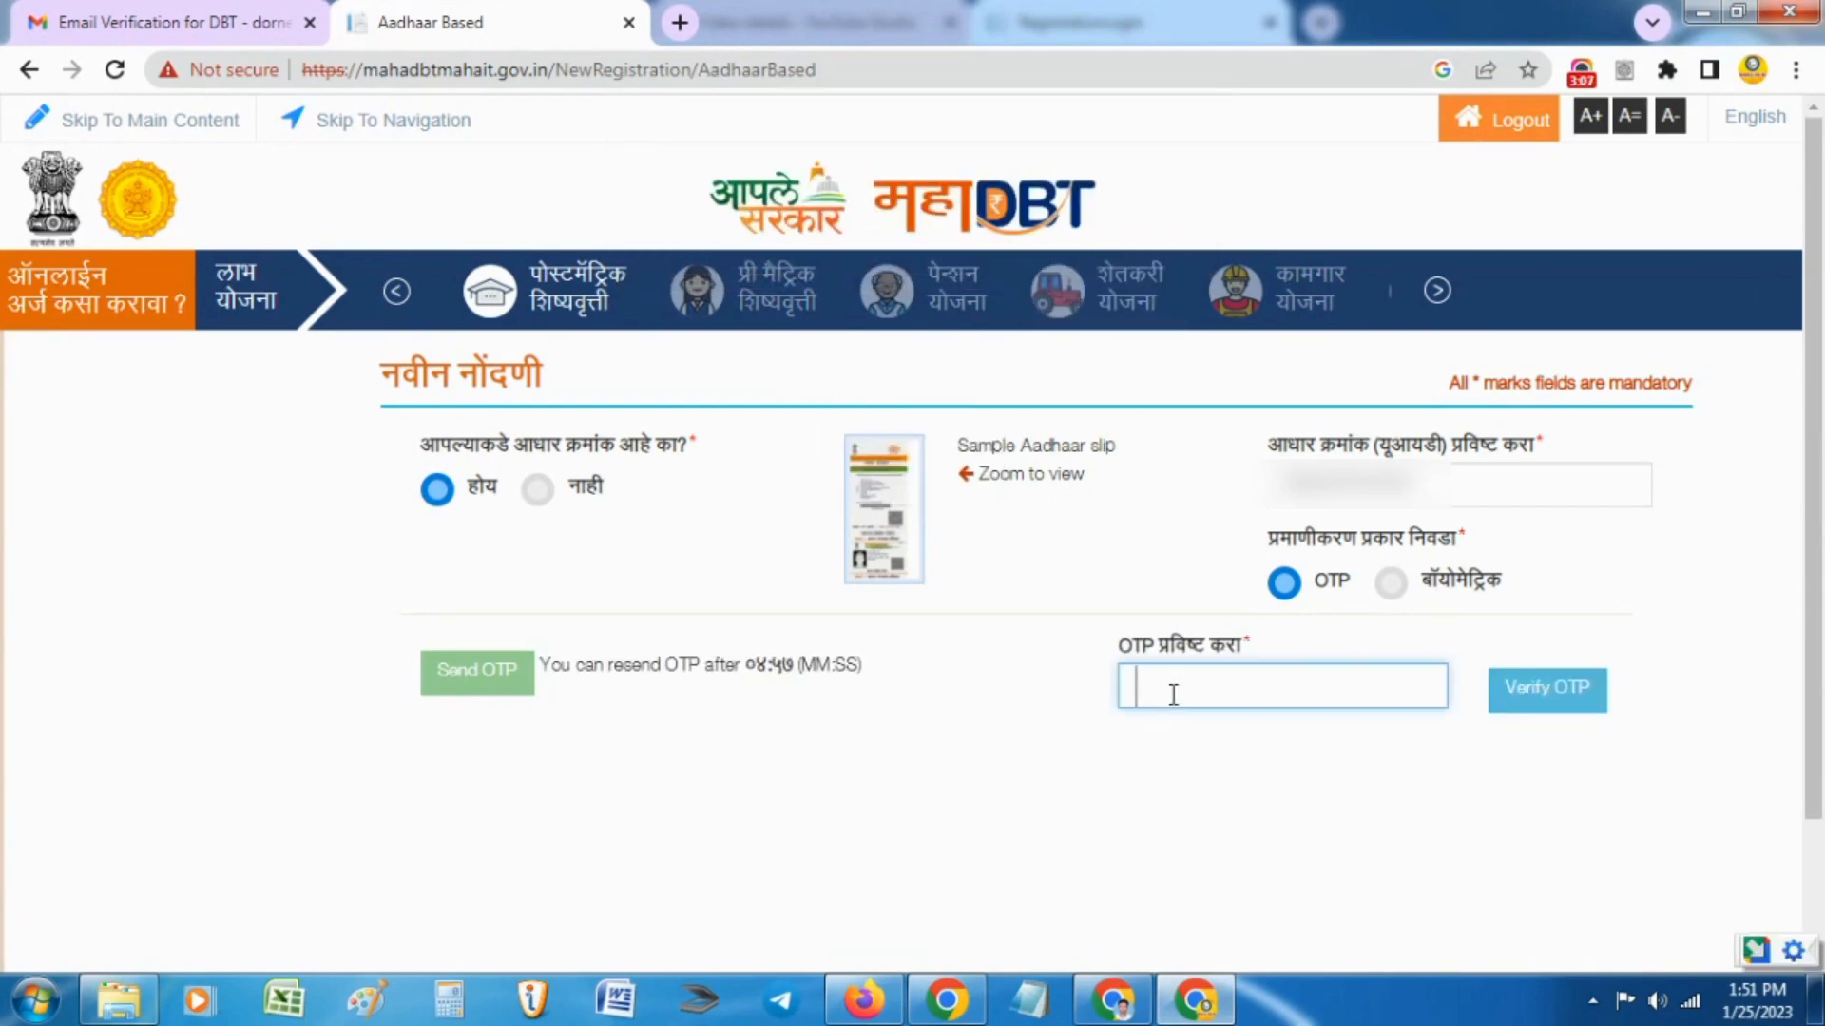
{"action": "left_click", "coordinate": [1570, 709]}
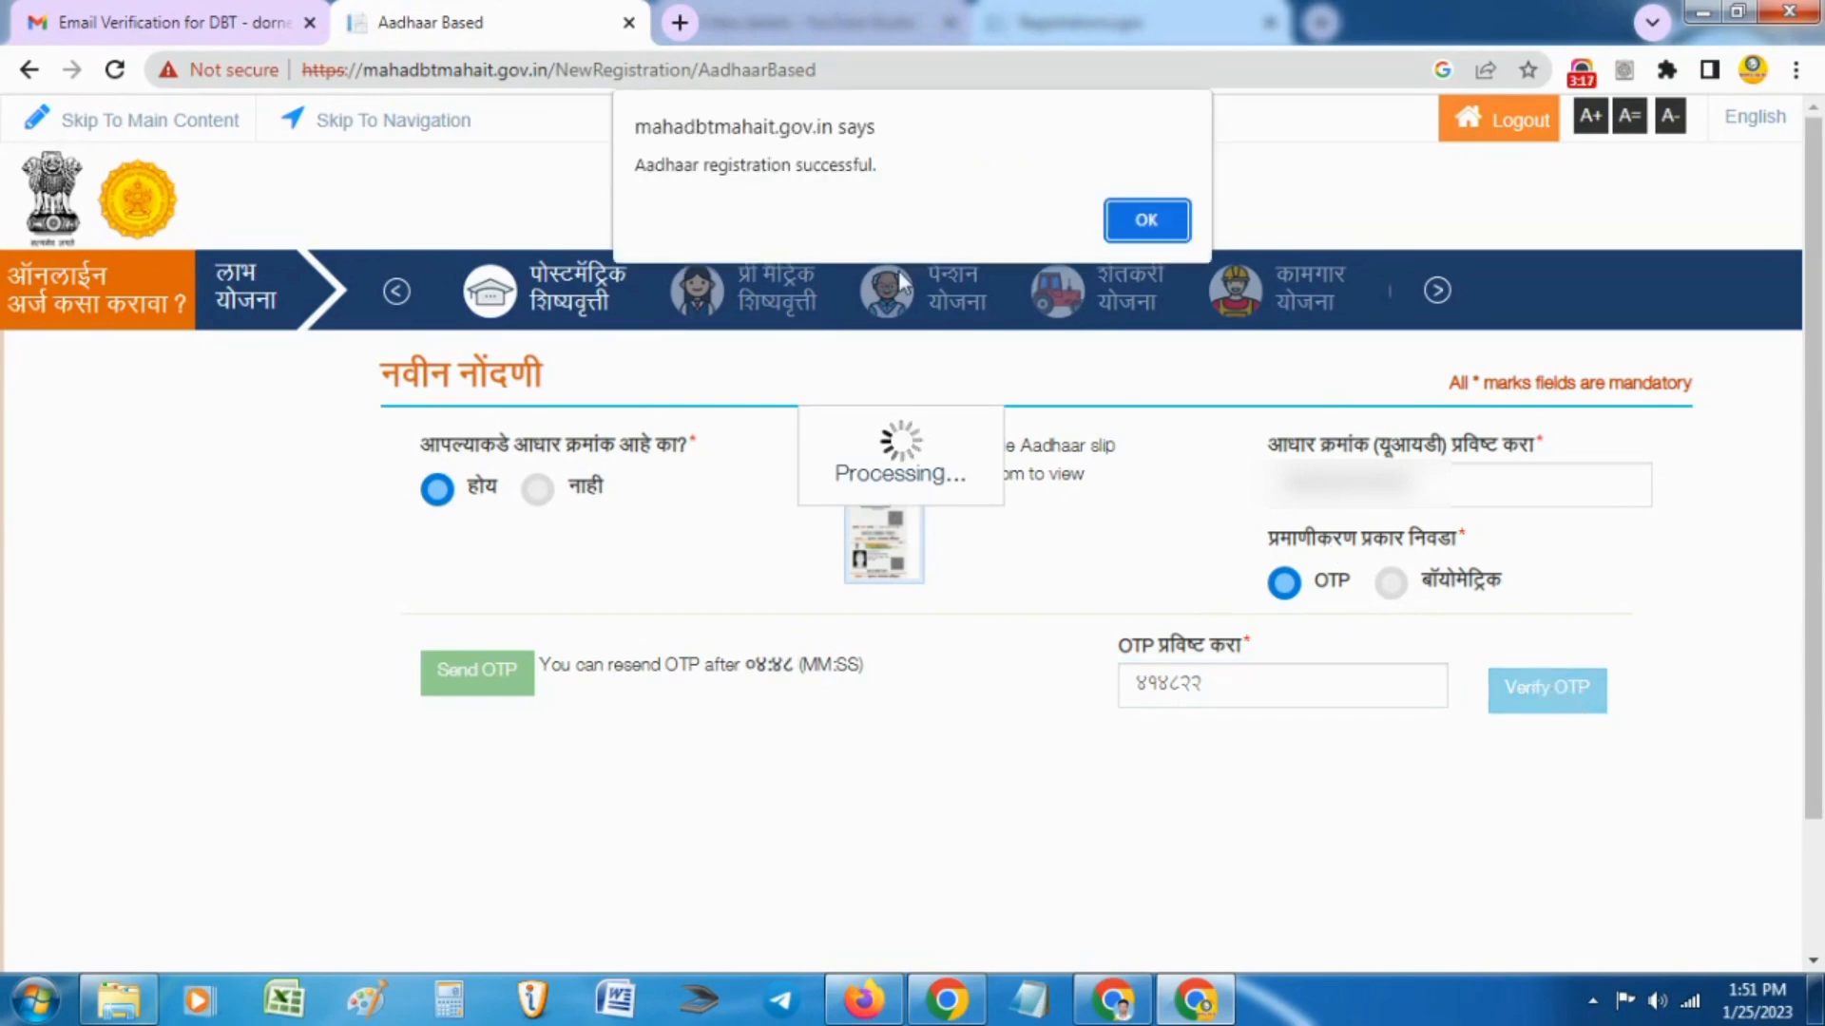
{"action": "left_click", "coordinate": [1169, 223]}
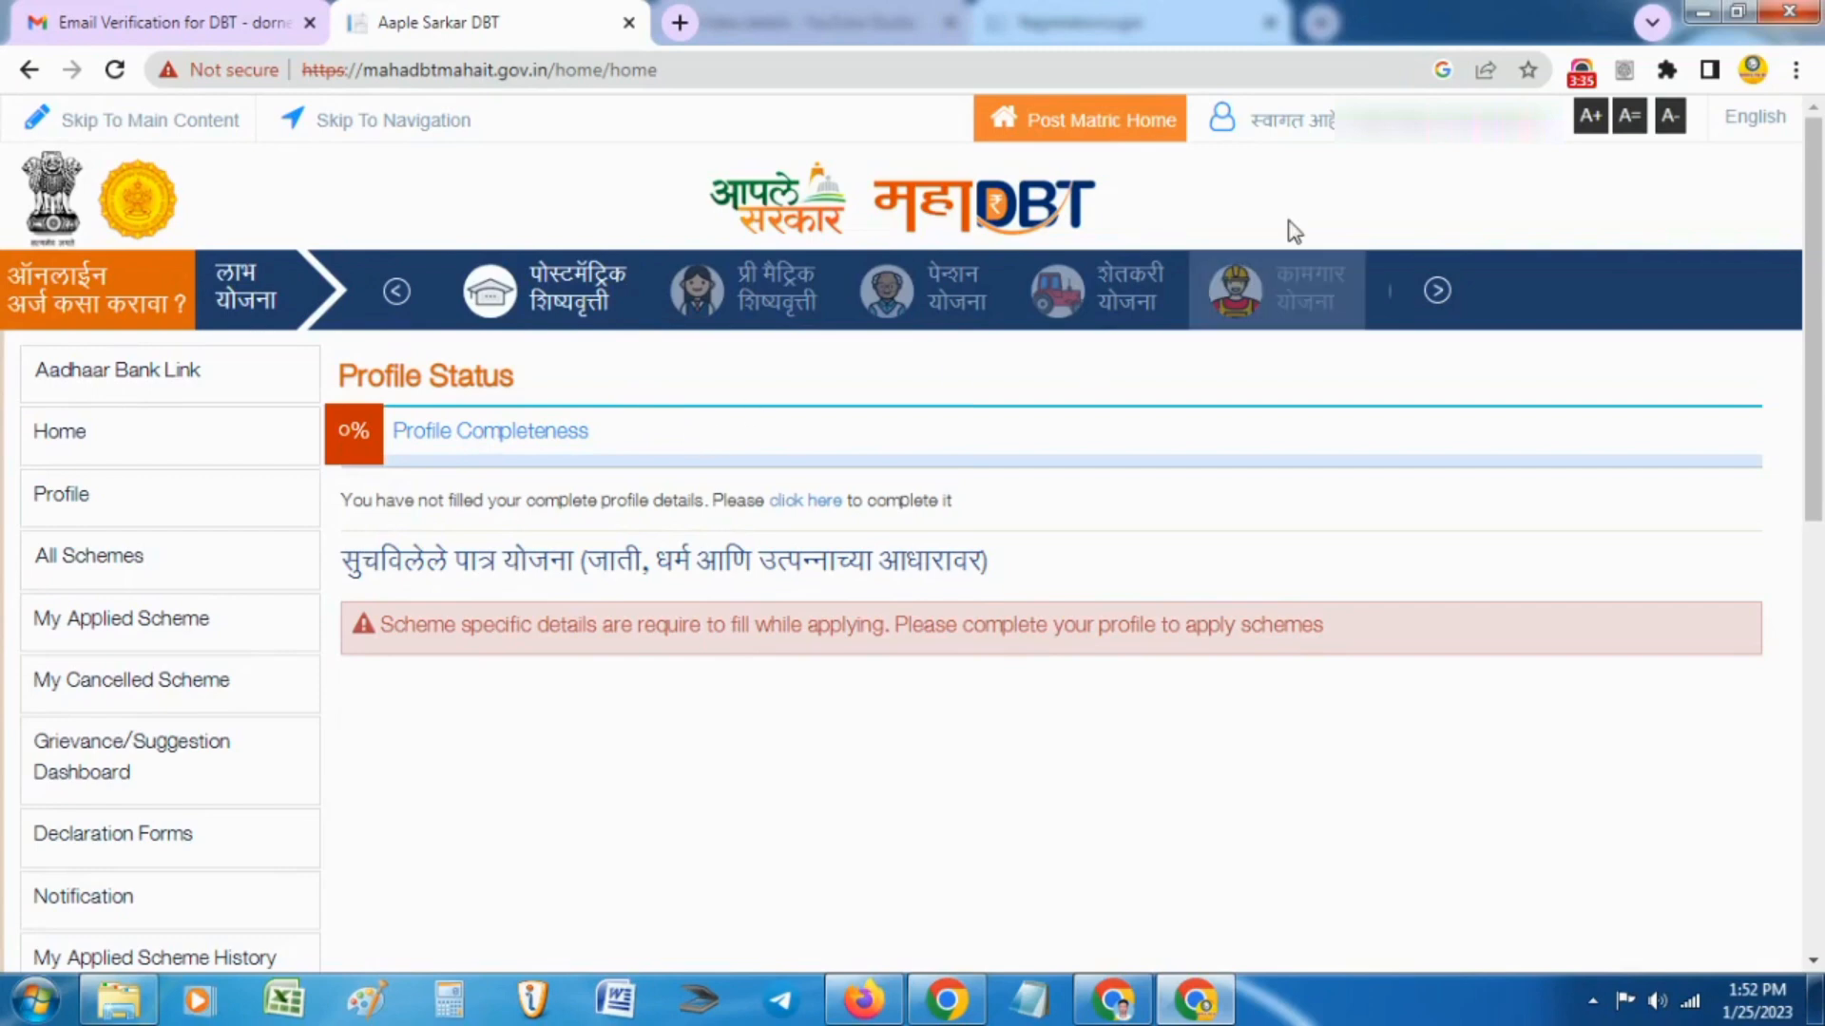
Open Update Profile through the 'click here' link under Profile Status
{"action": "left_click", "coordinate": [1532, 133]}
{"action": "left_click", "coordinate": [1535, 140]}
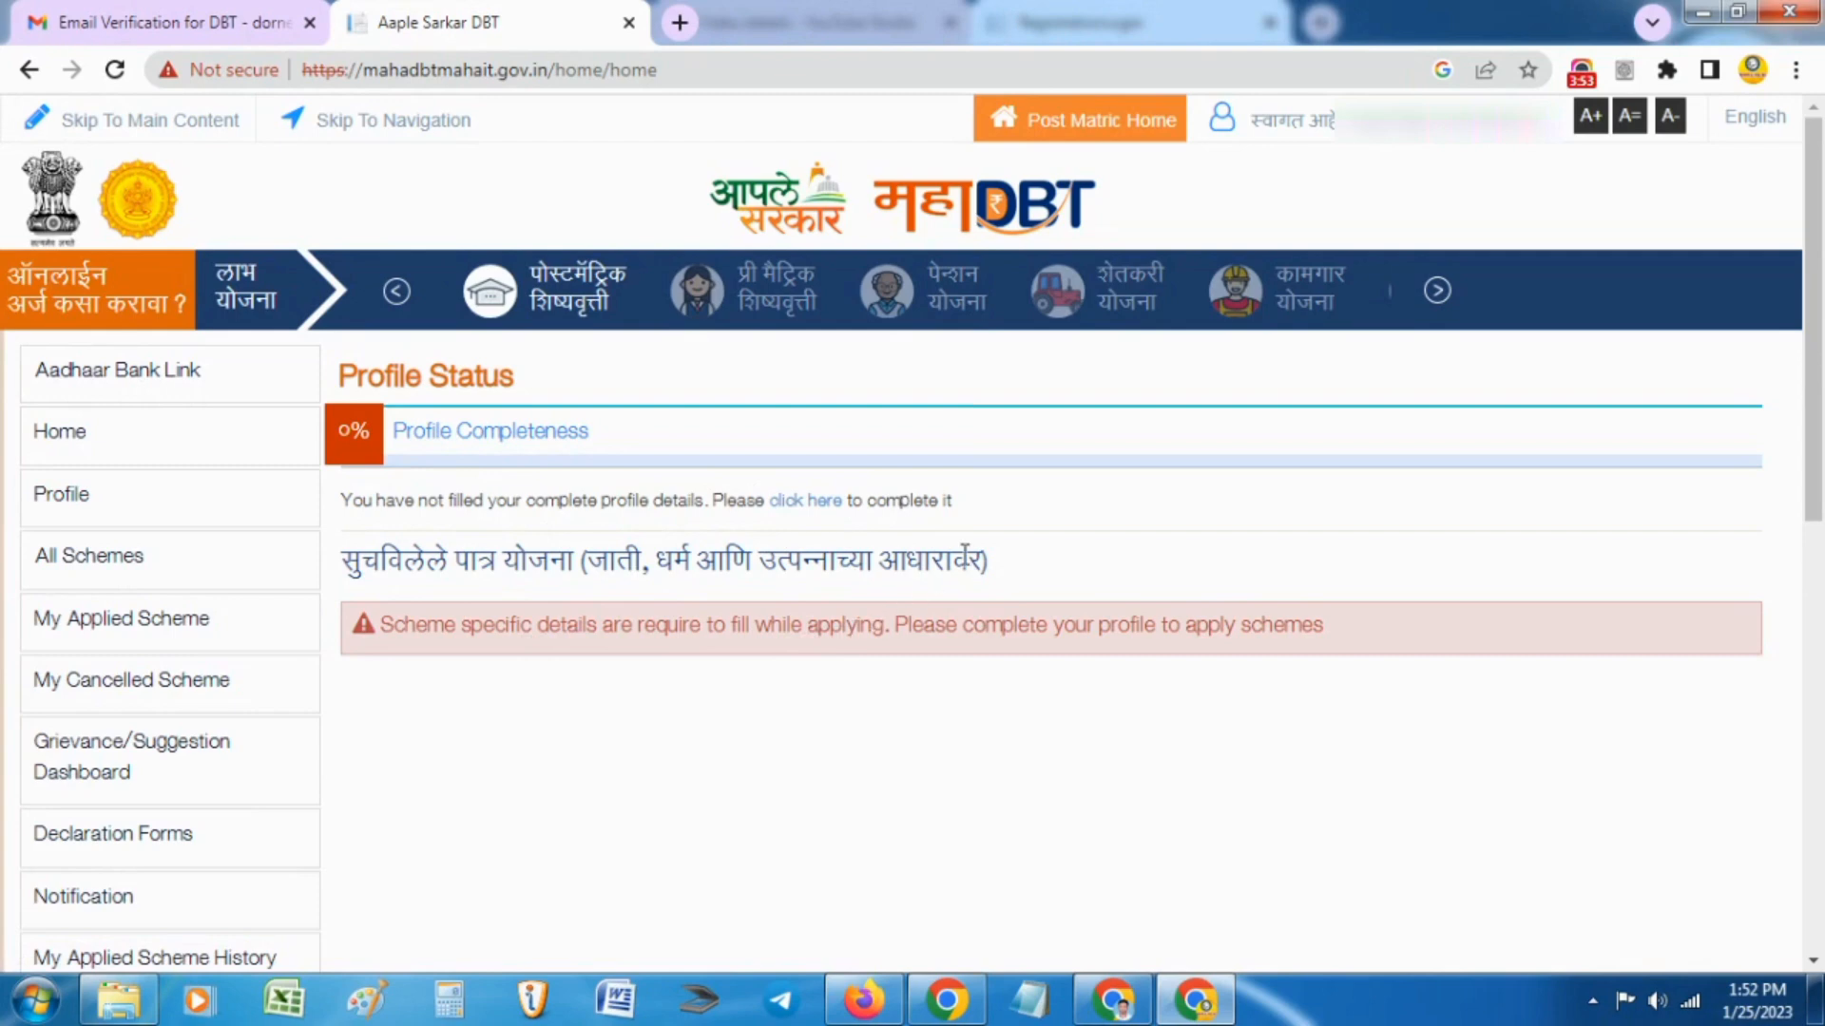
{"action": "left_click", "coordinate": [808, 504]}
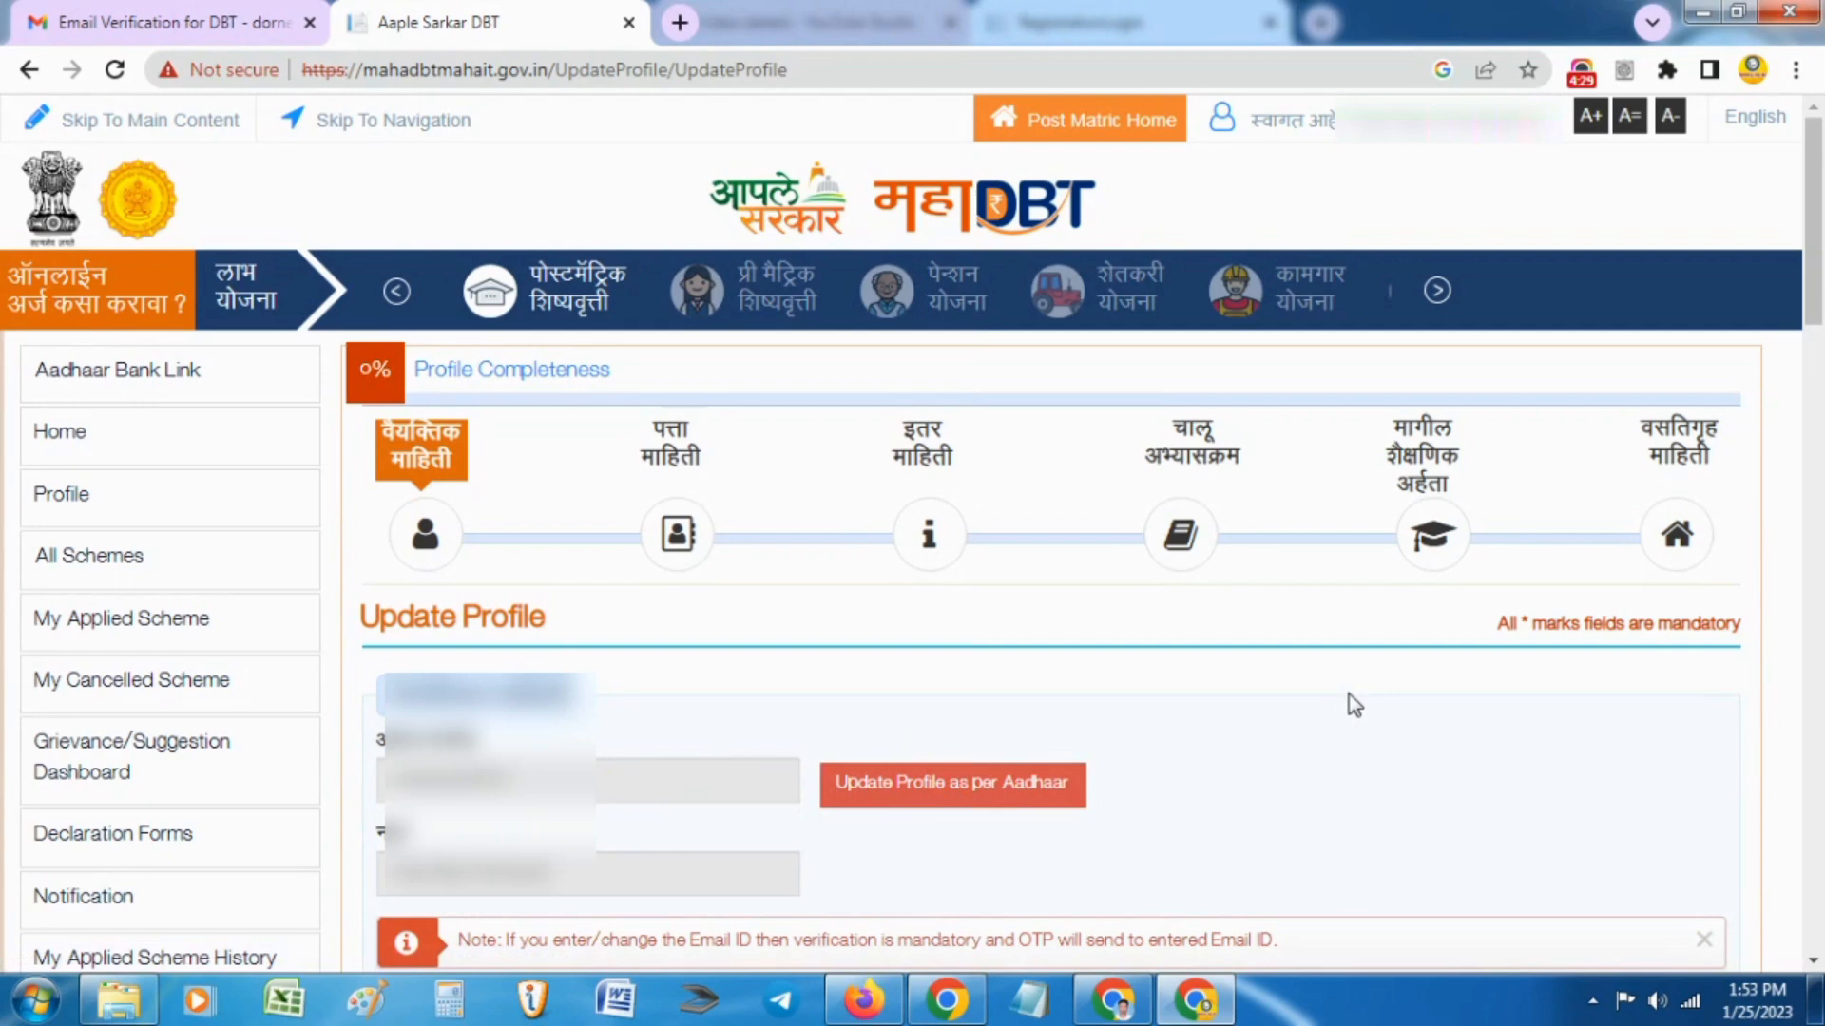
Review the full-name field and leave the parent's mobile number blank
{"action": "scroll", "coordinate": [1349, 694], "scroll_direction": "down", "scroll_amount": 8}
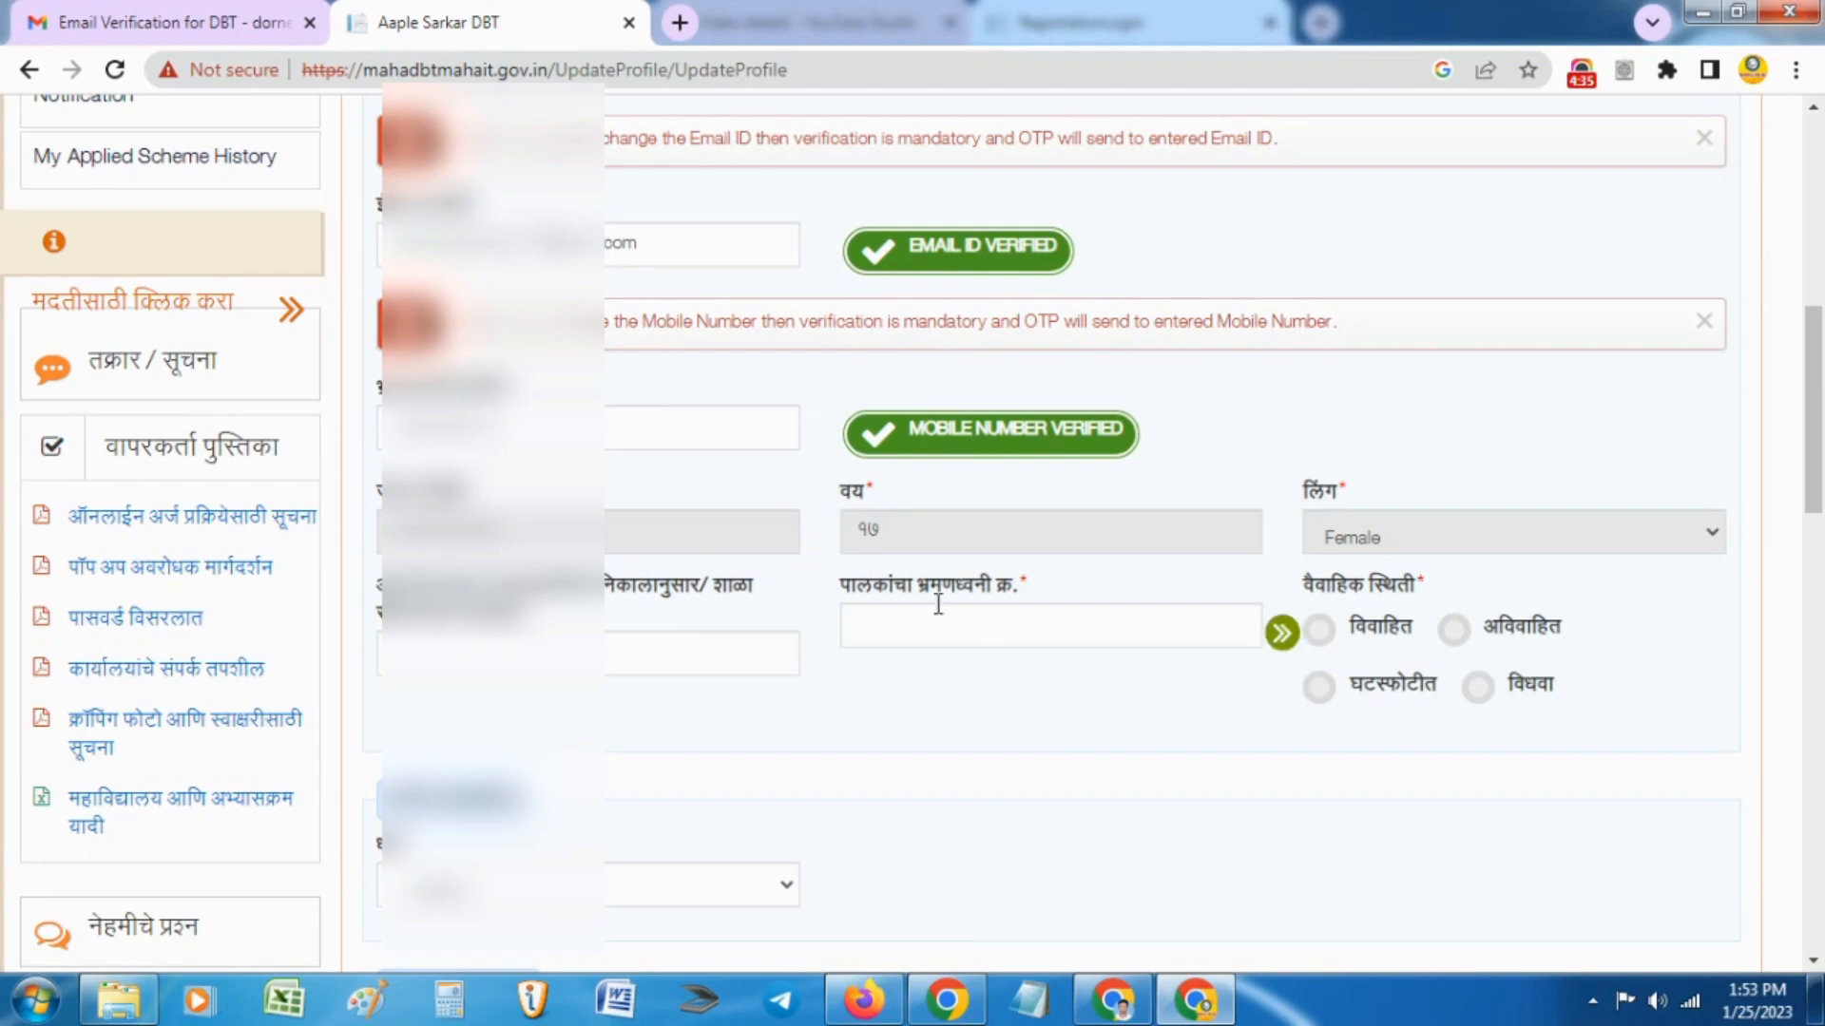
{"action": "scroll", "coordinate": [1239, 723], "scroll_direction": "down", "scroll_amount": 4}
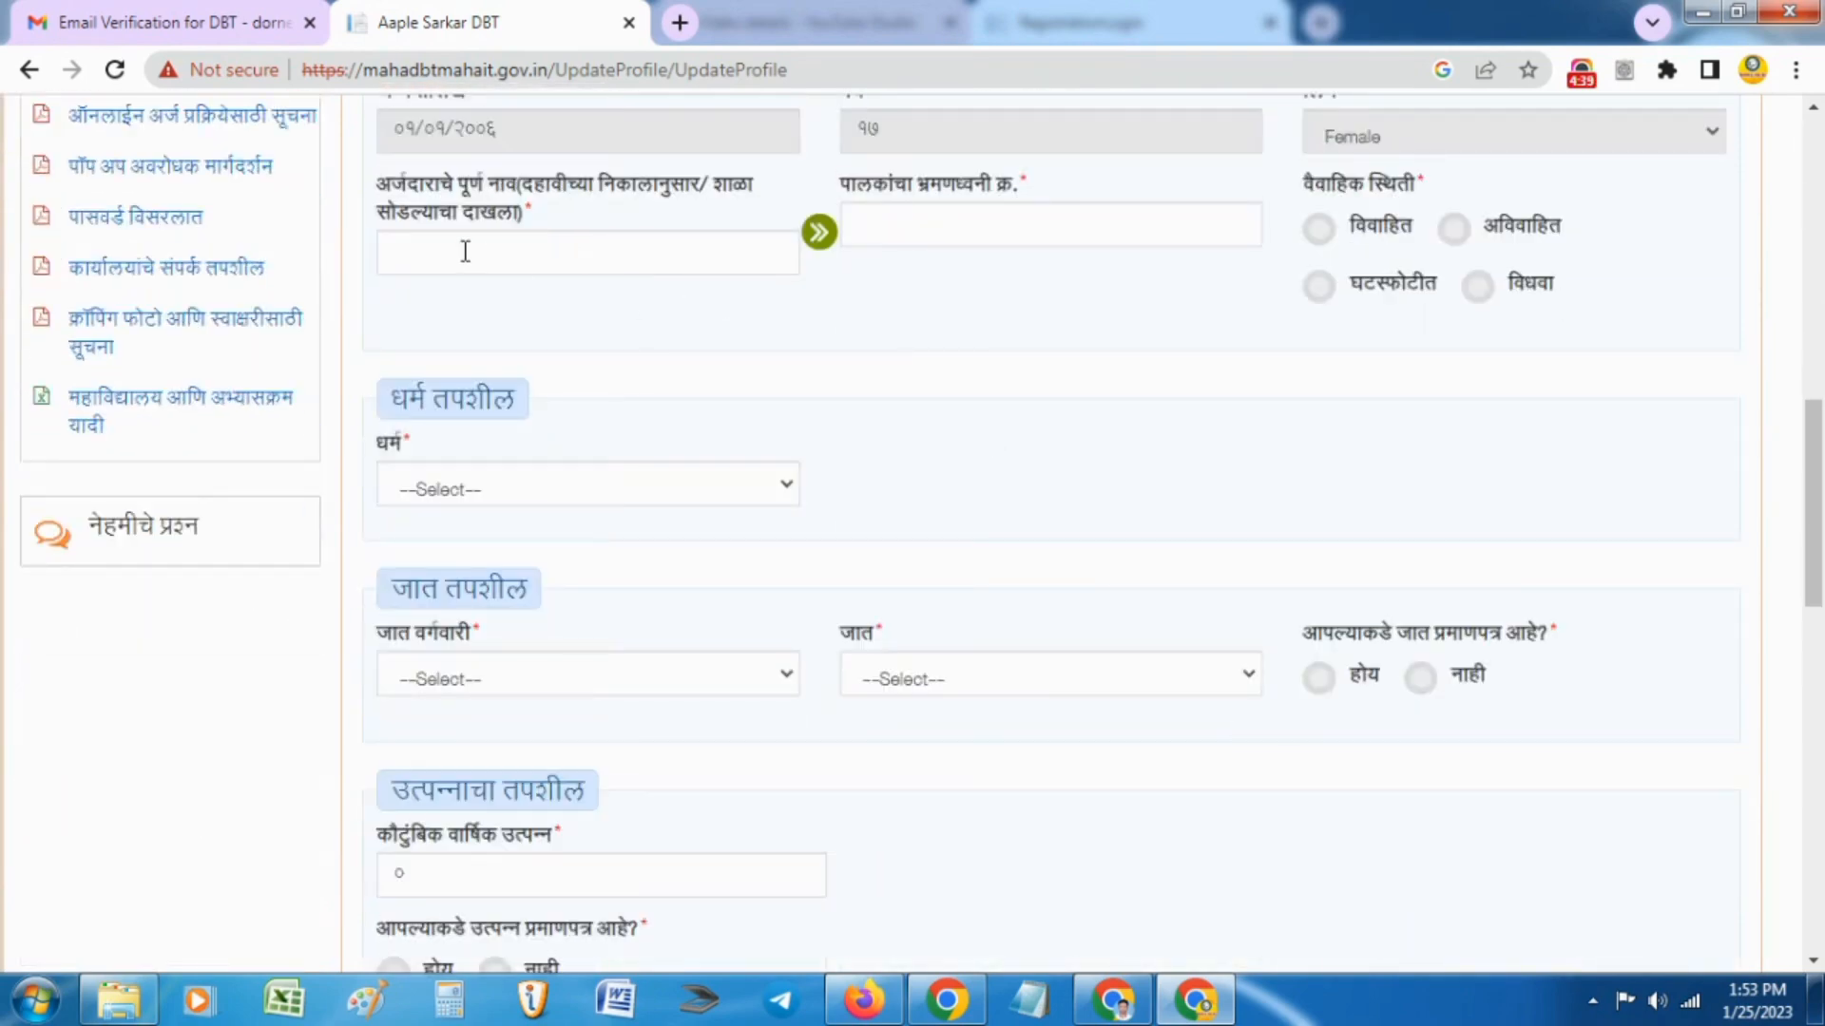
{"action": "left_click", "coordinate": [466, 252]}
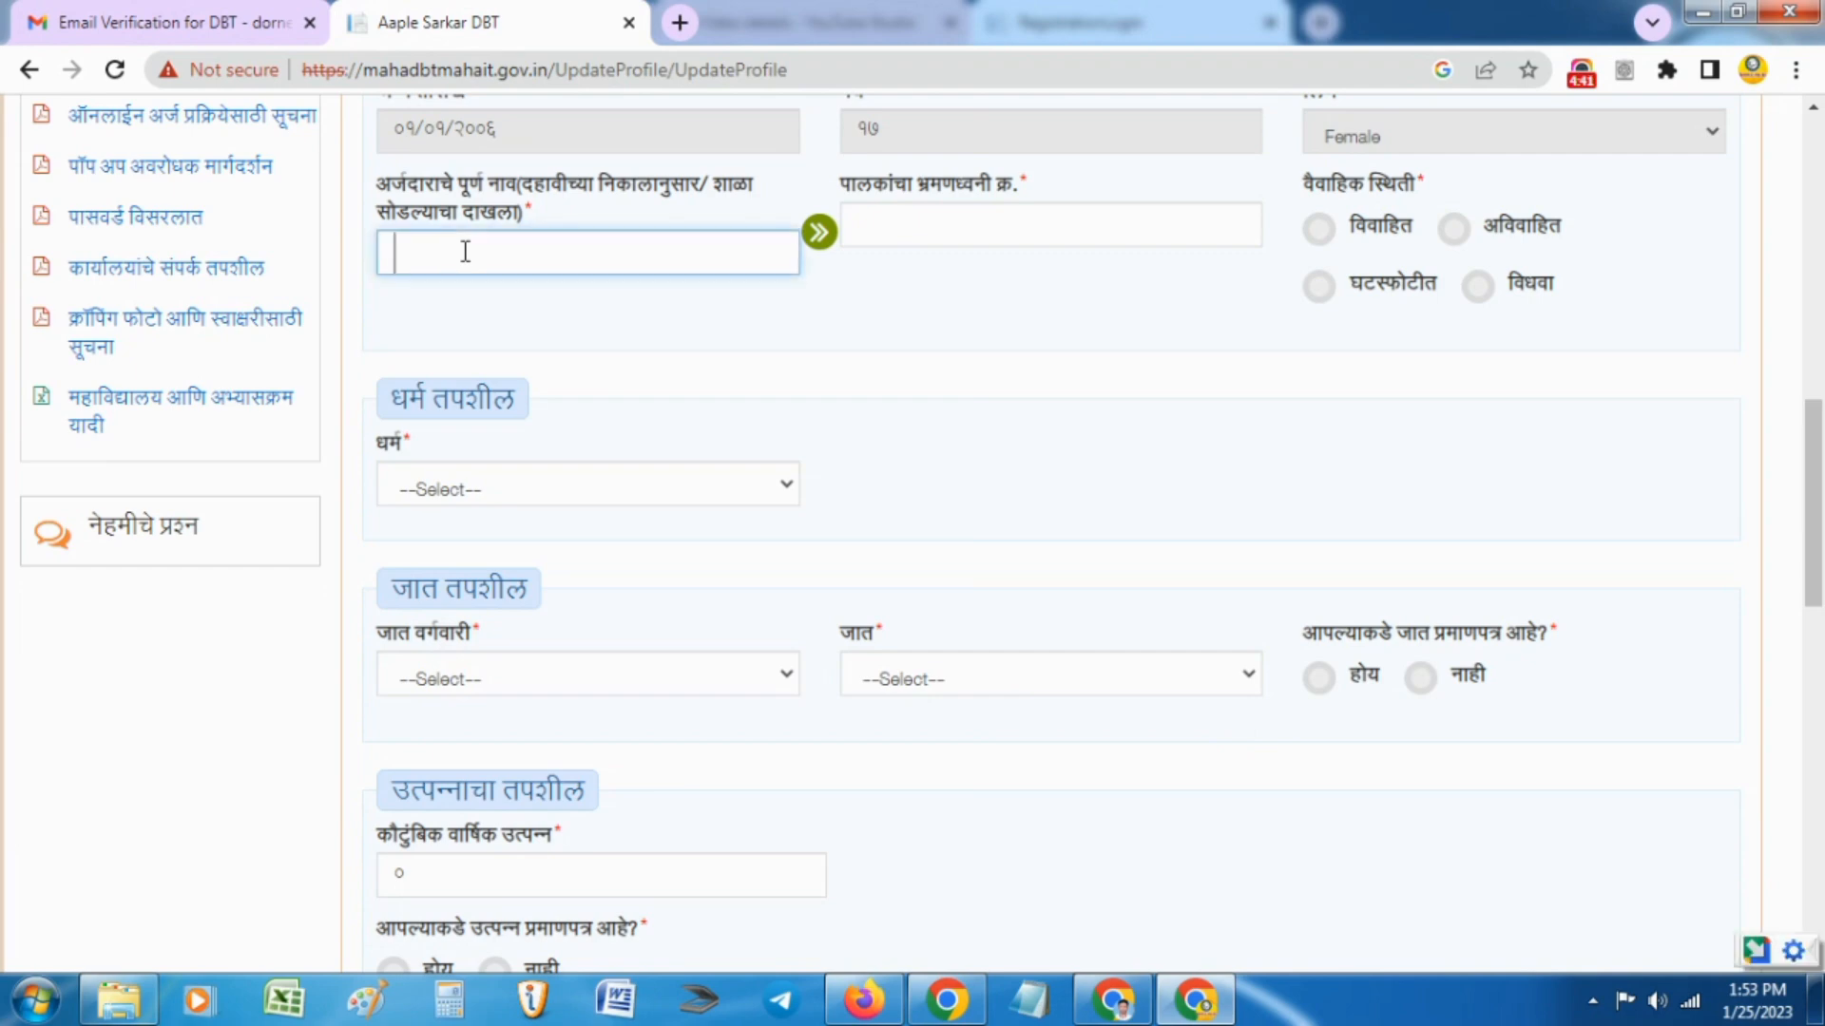
{"action": "left_click_drag", "start_coordinate": [378, 186], "coordinate": [681, 237]}
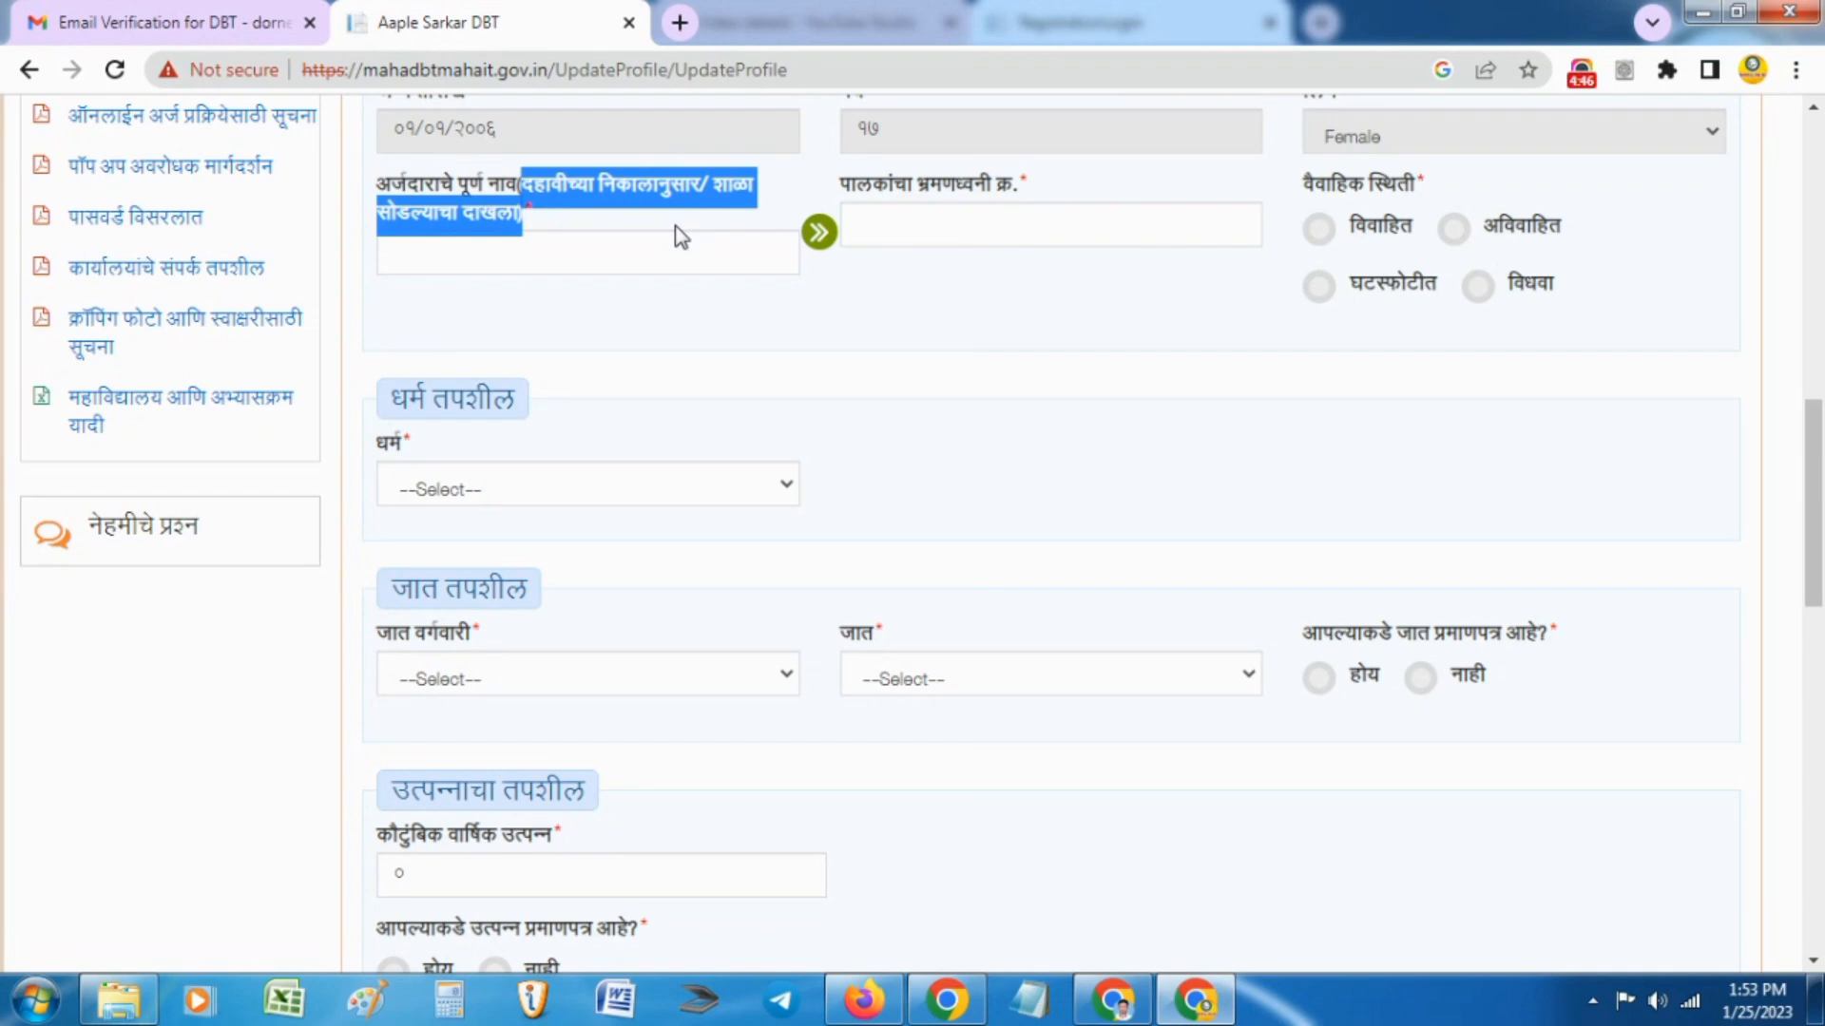
{"action": "left_click", "coordinate": [606, 248]}
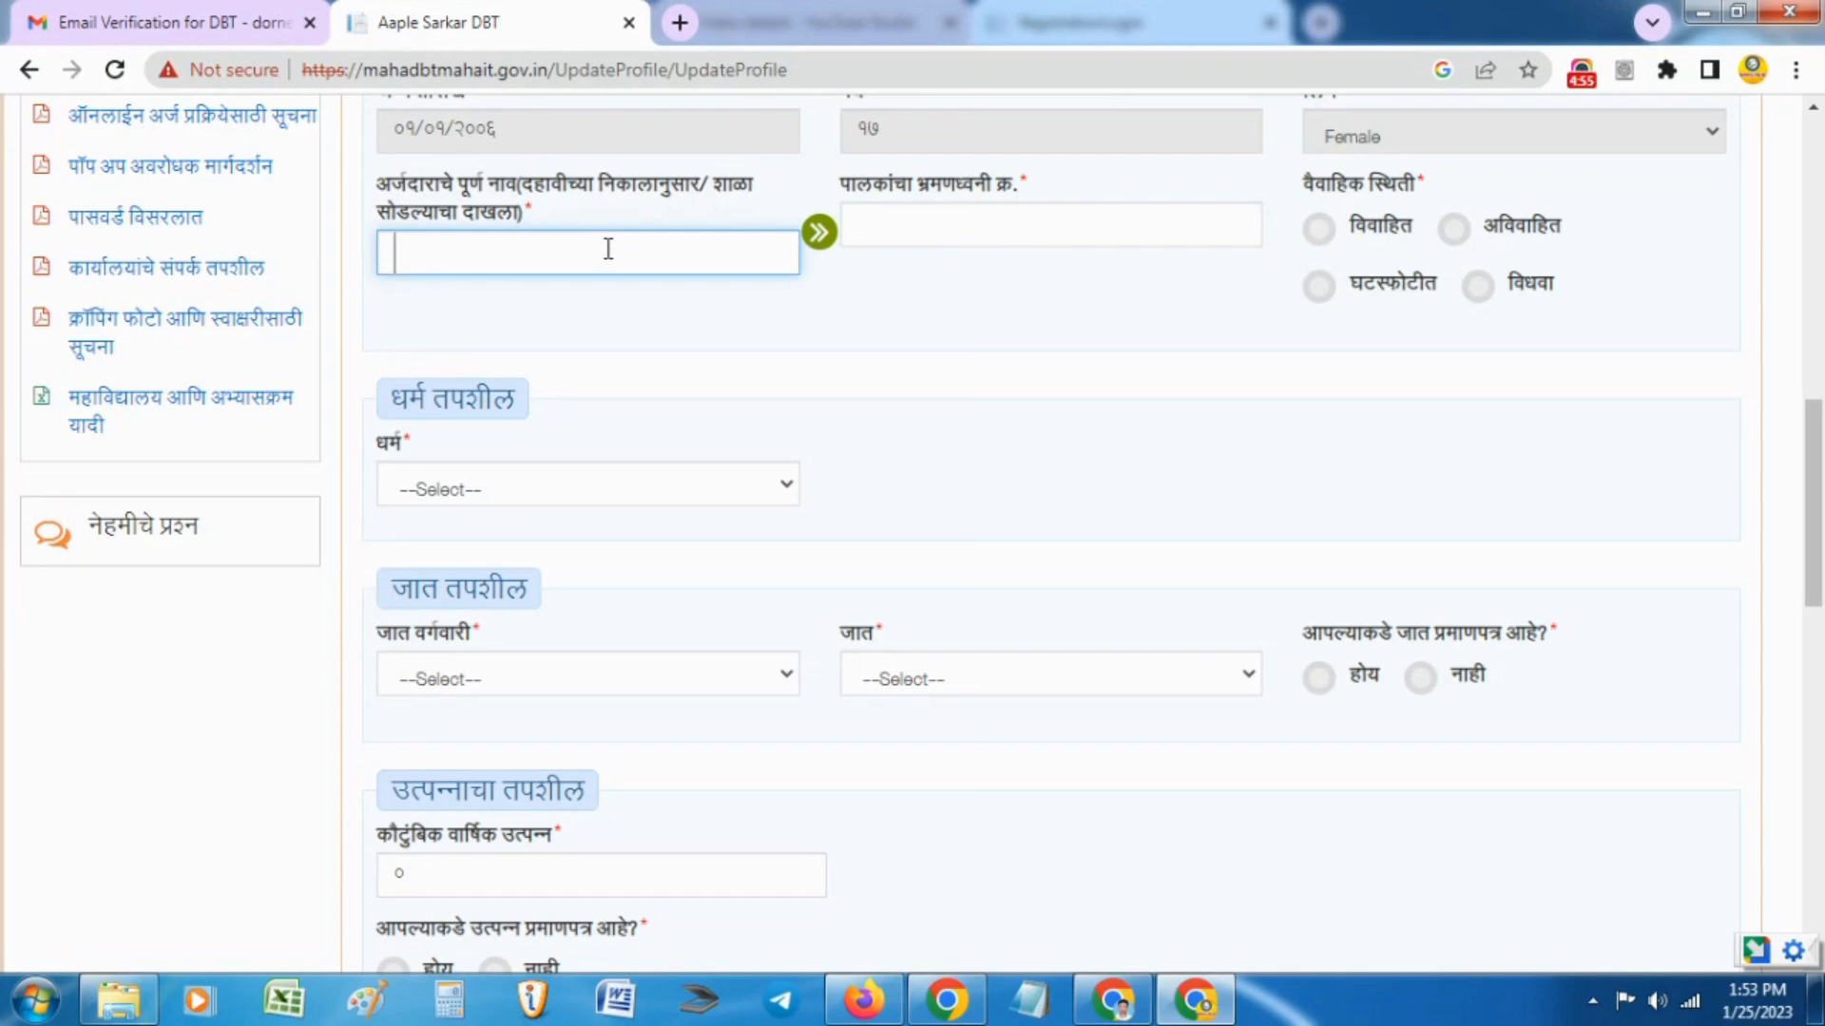
{"action": "left_click", "coordinate": [987, 216]}
{"action": "left_click", "coordinate": [949, 317]}
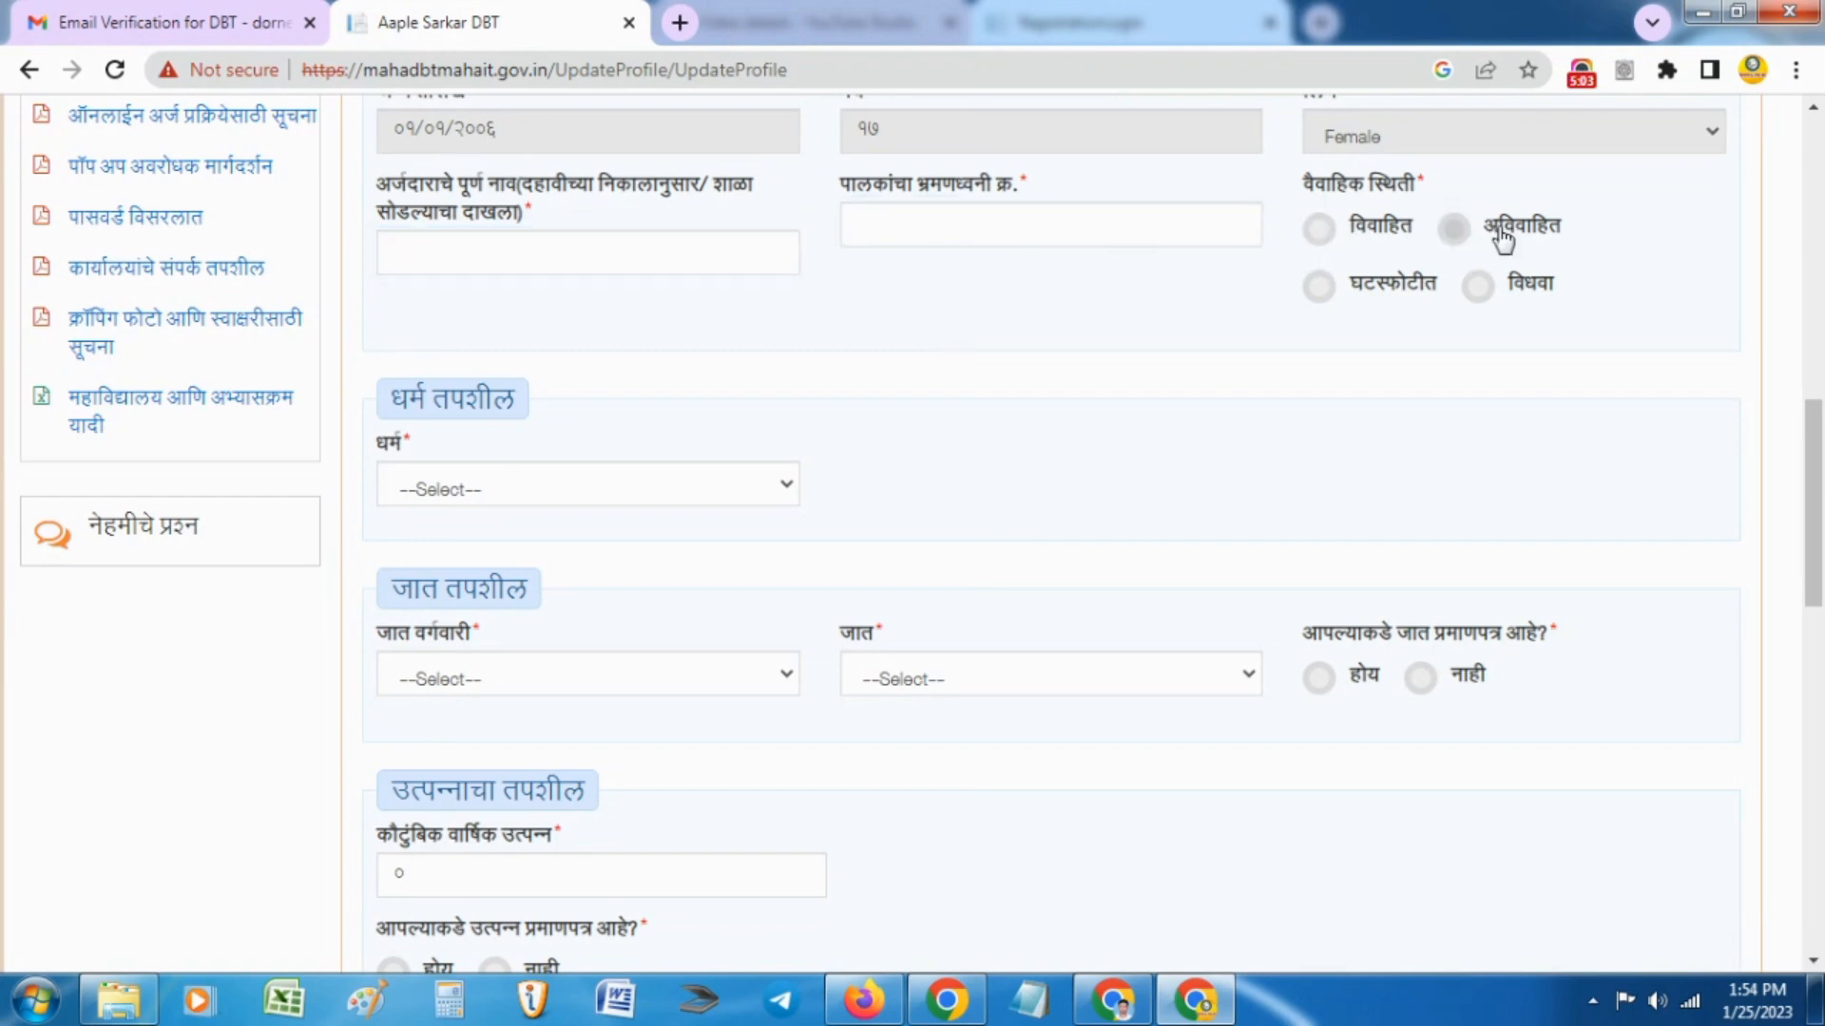
Mark the applicant as unmarried (अविवाहित) and select Hindu as religion
{"action": "left_click", "coordinate": [1457, 242]}
{"action": "left_click", "coordinate": [480, 490]}
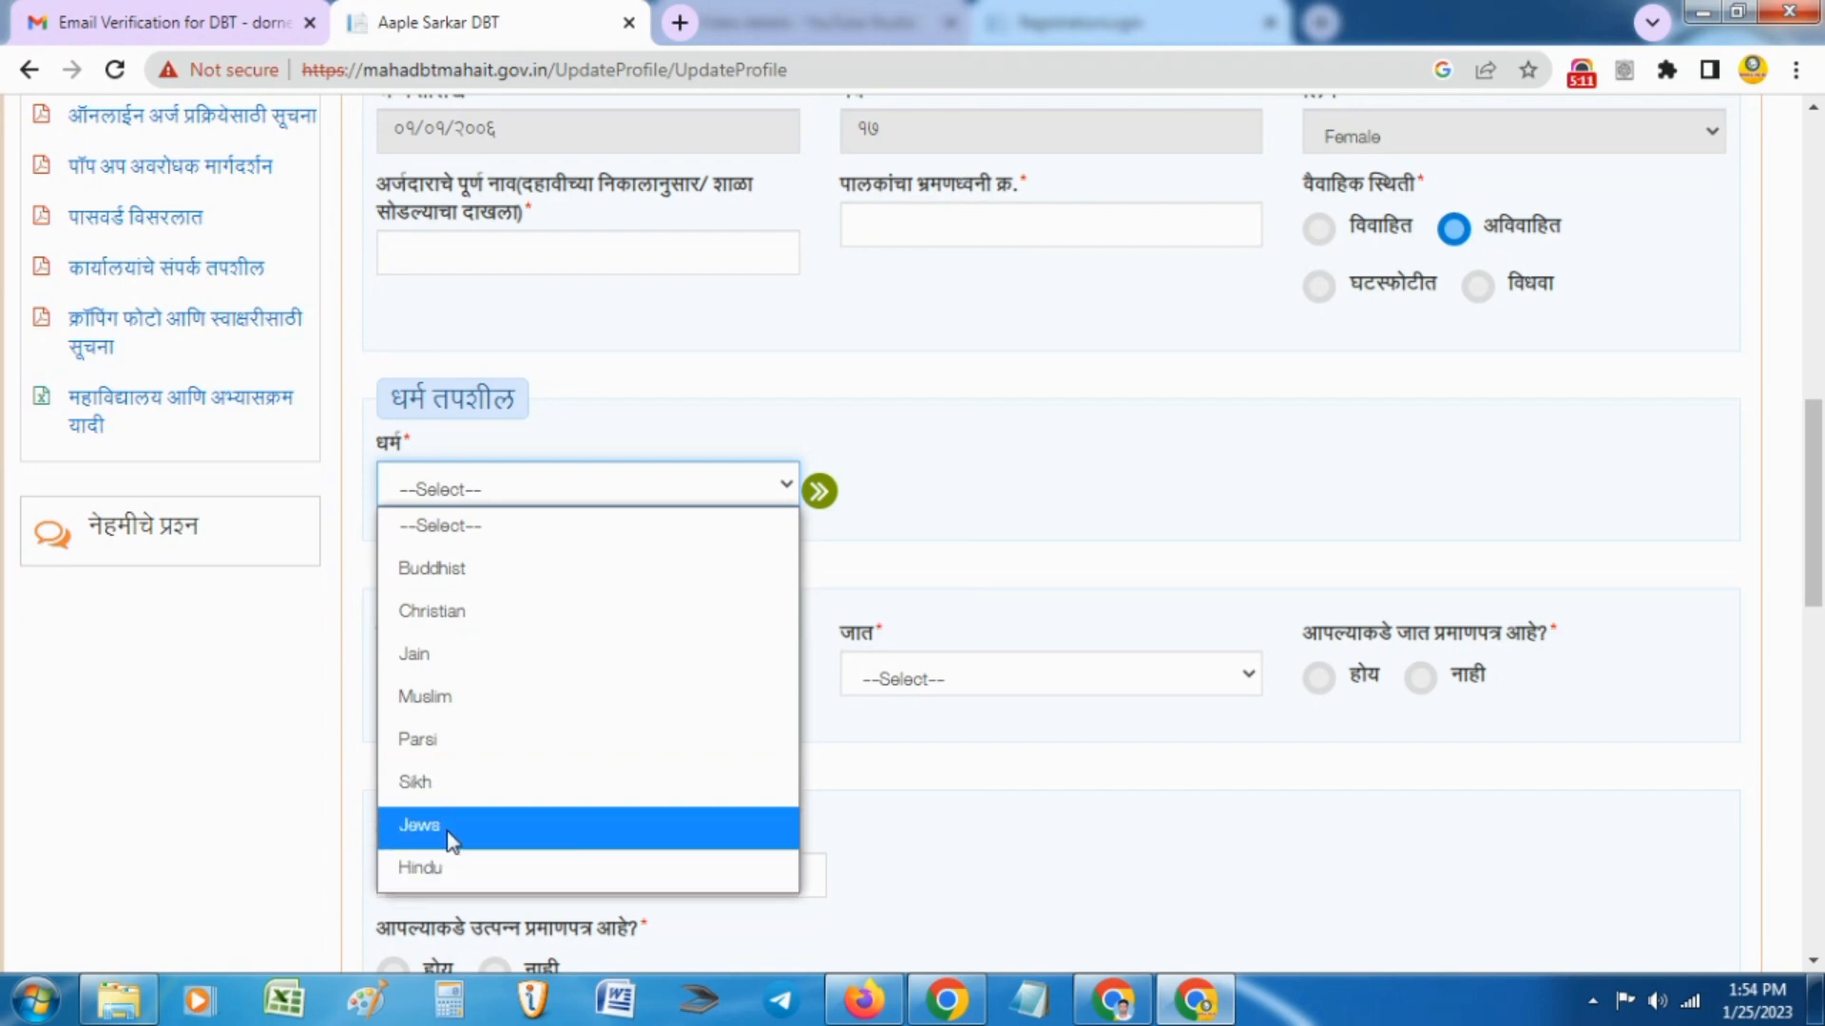
{"action": "left_click", "coordinate": [427, 866]}
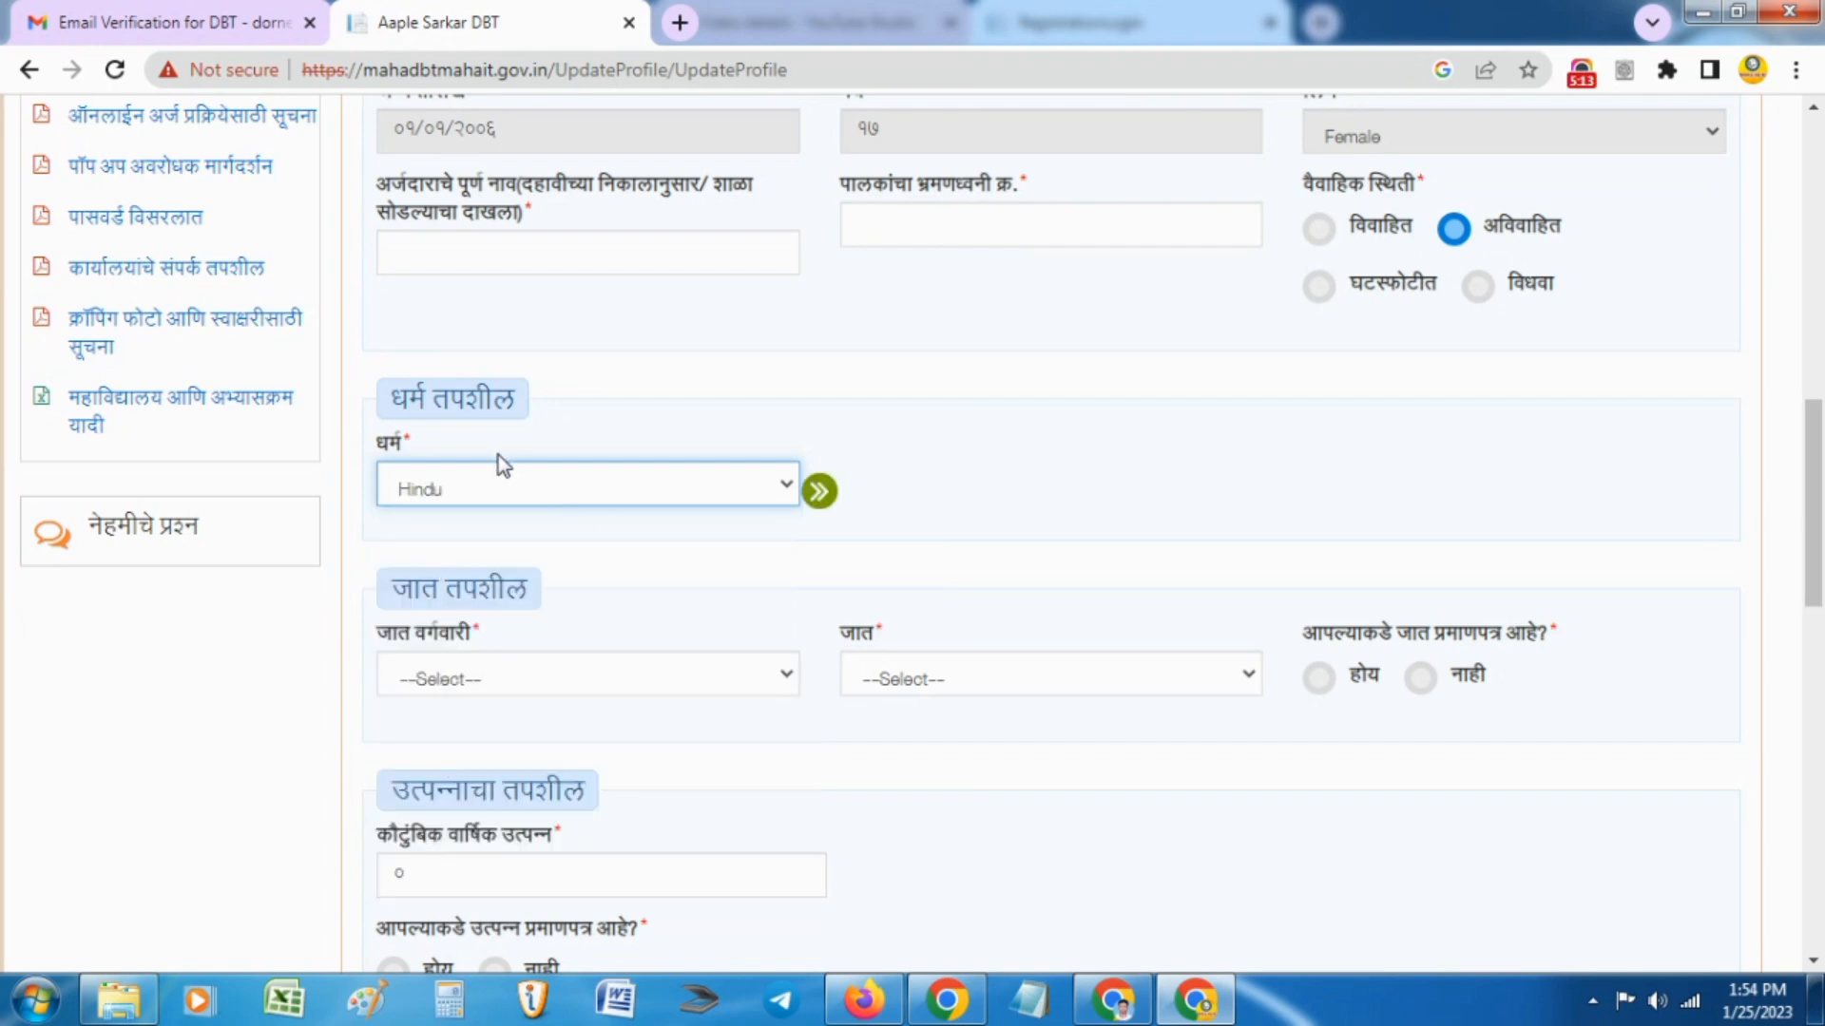
{"action": "scroll", "coordinate": [979, 469], "scroll_direction": "down", "scroll_amount": 4}
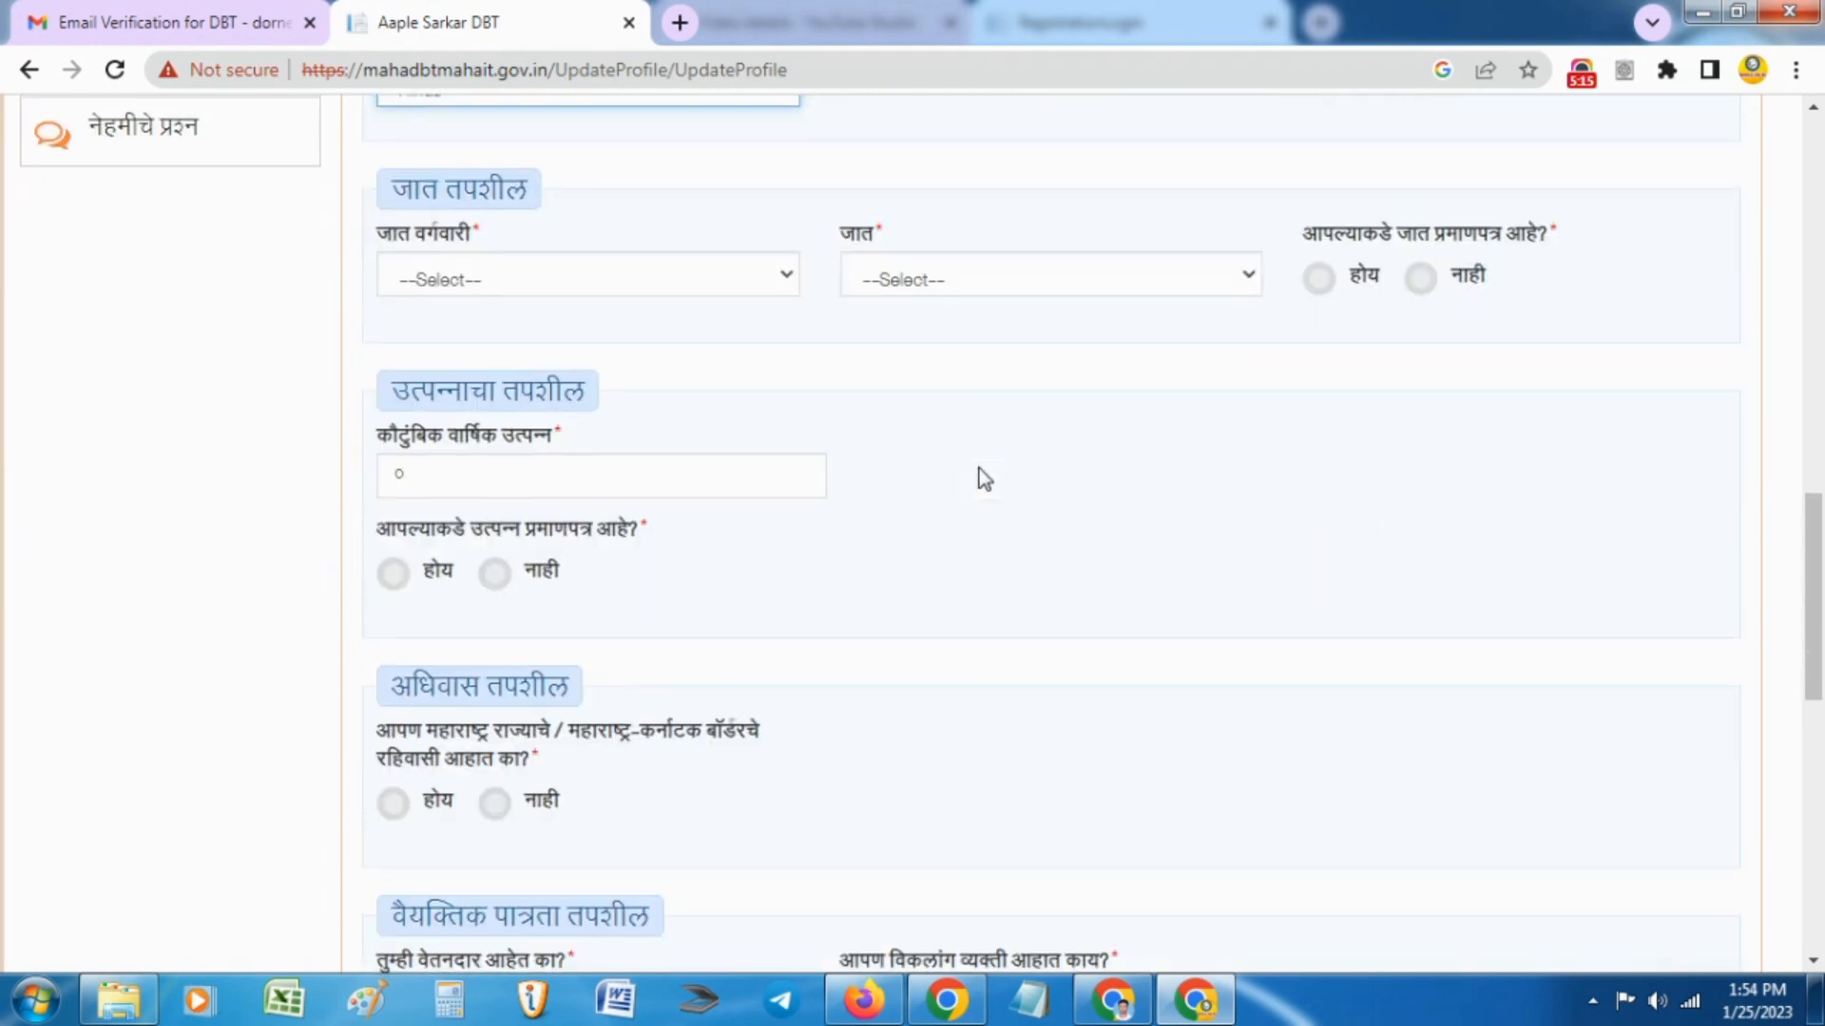
{"action": "left_click", "coordinate": [444, 273]}
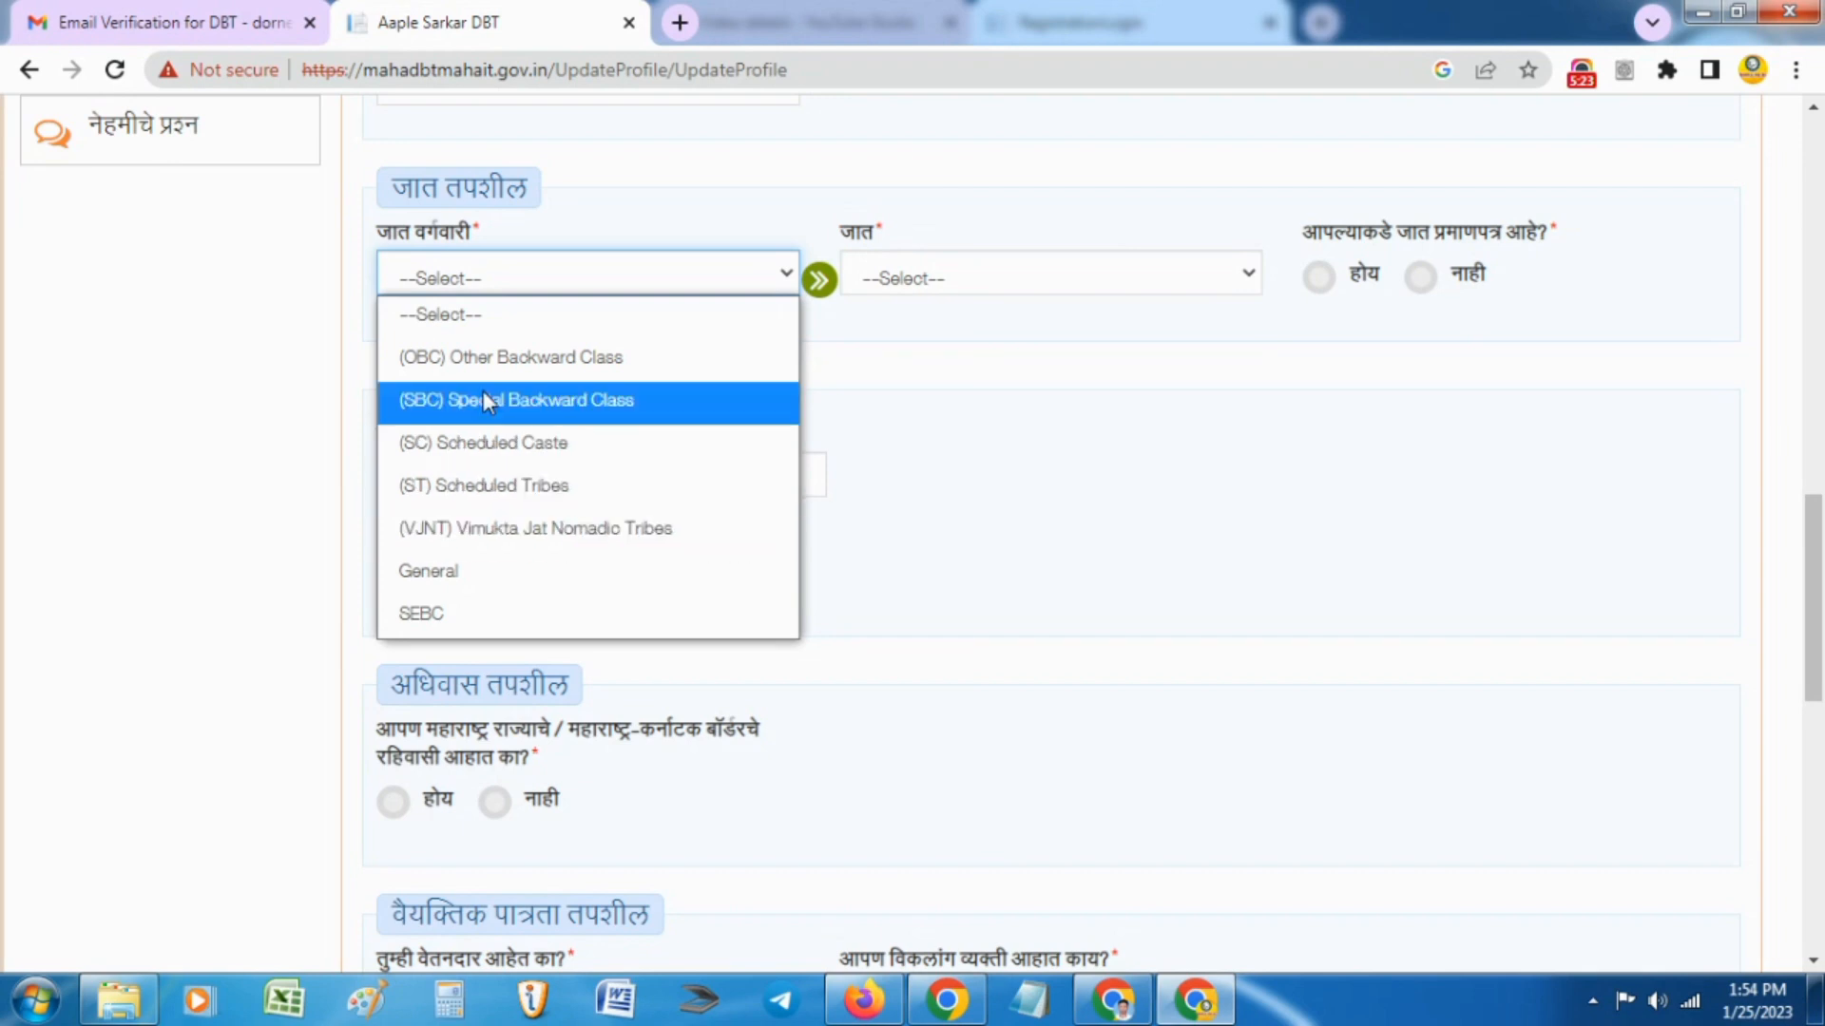
Select (SC) Scheduled Caste and answer होय to holding a caste certificate
{"action": "left_click", "coordinate": [437, 443]}
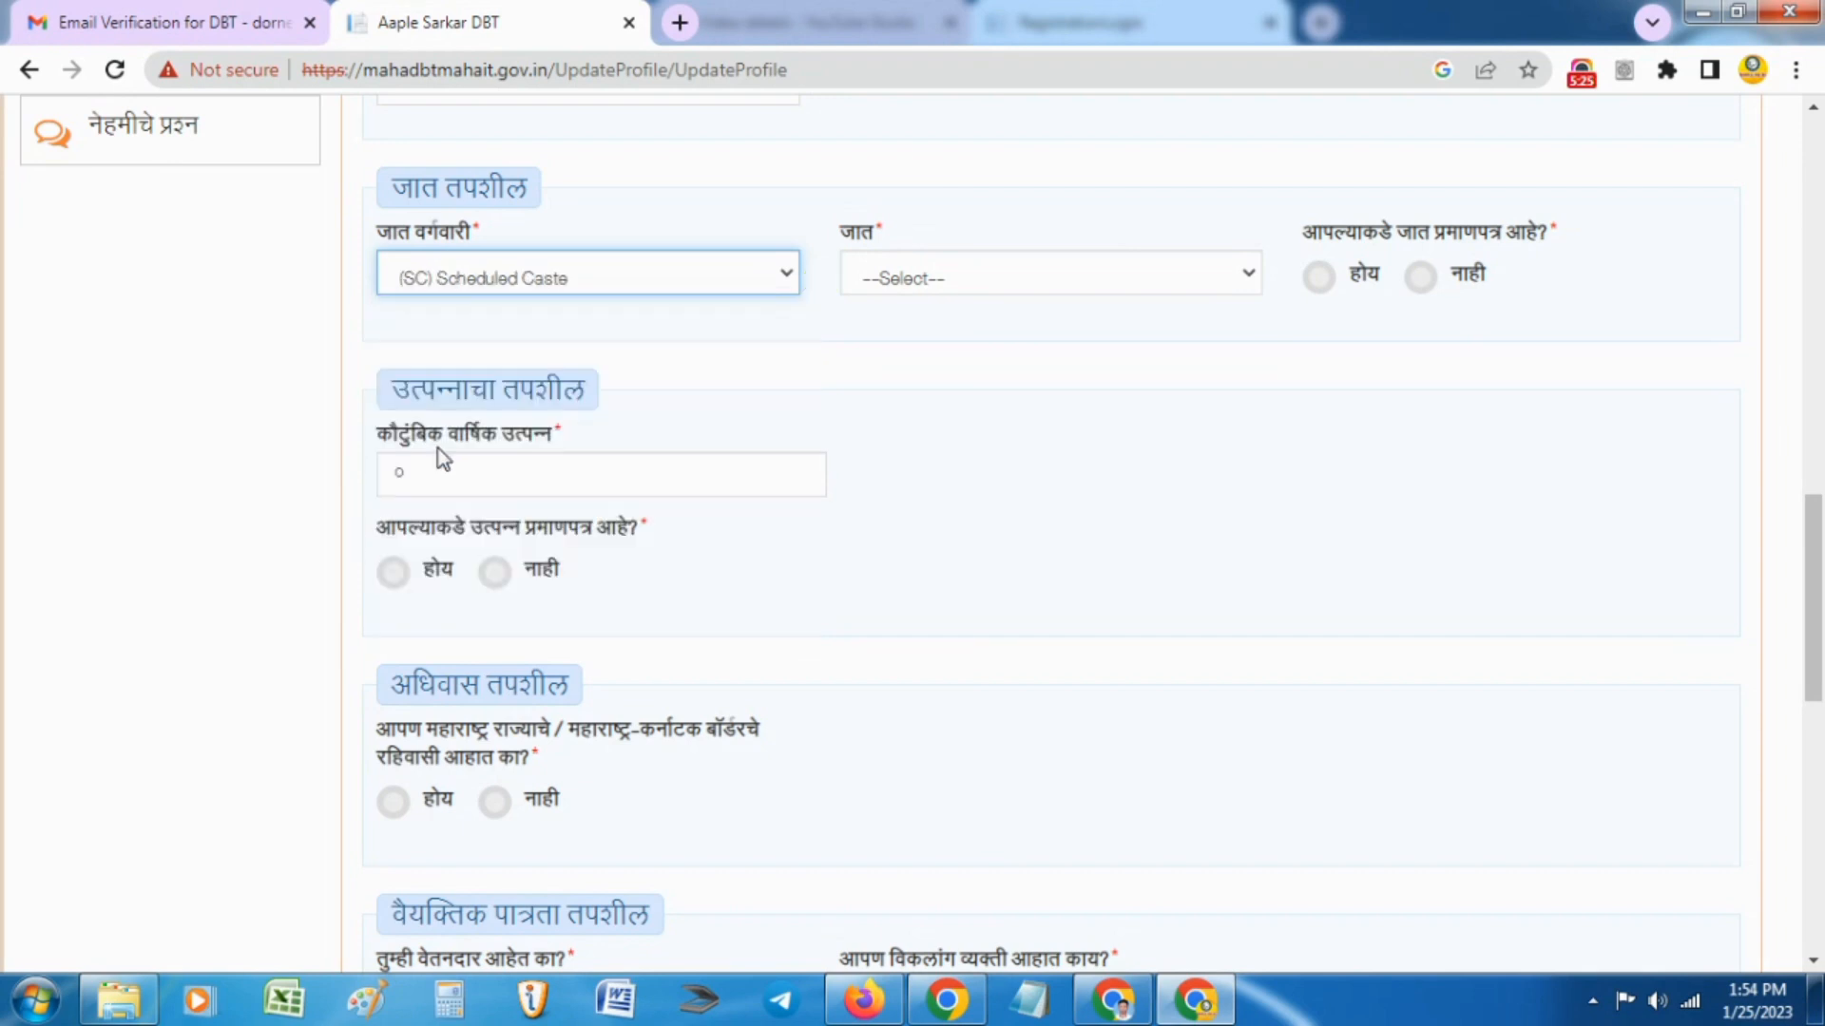
{"action": "left_click", "coordinate": [897, 275]}
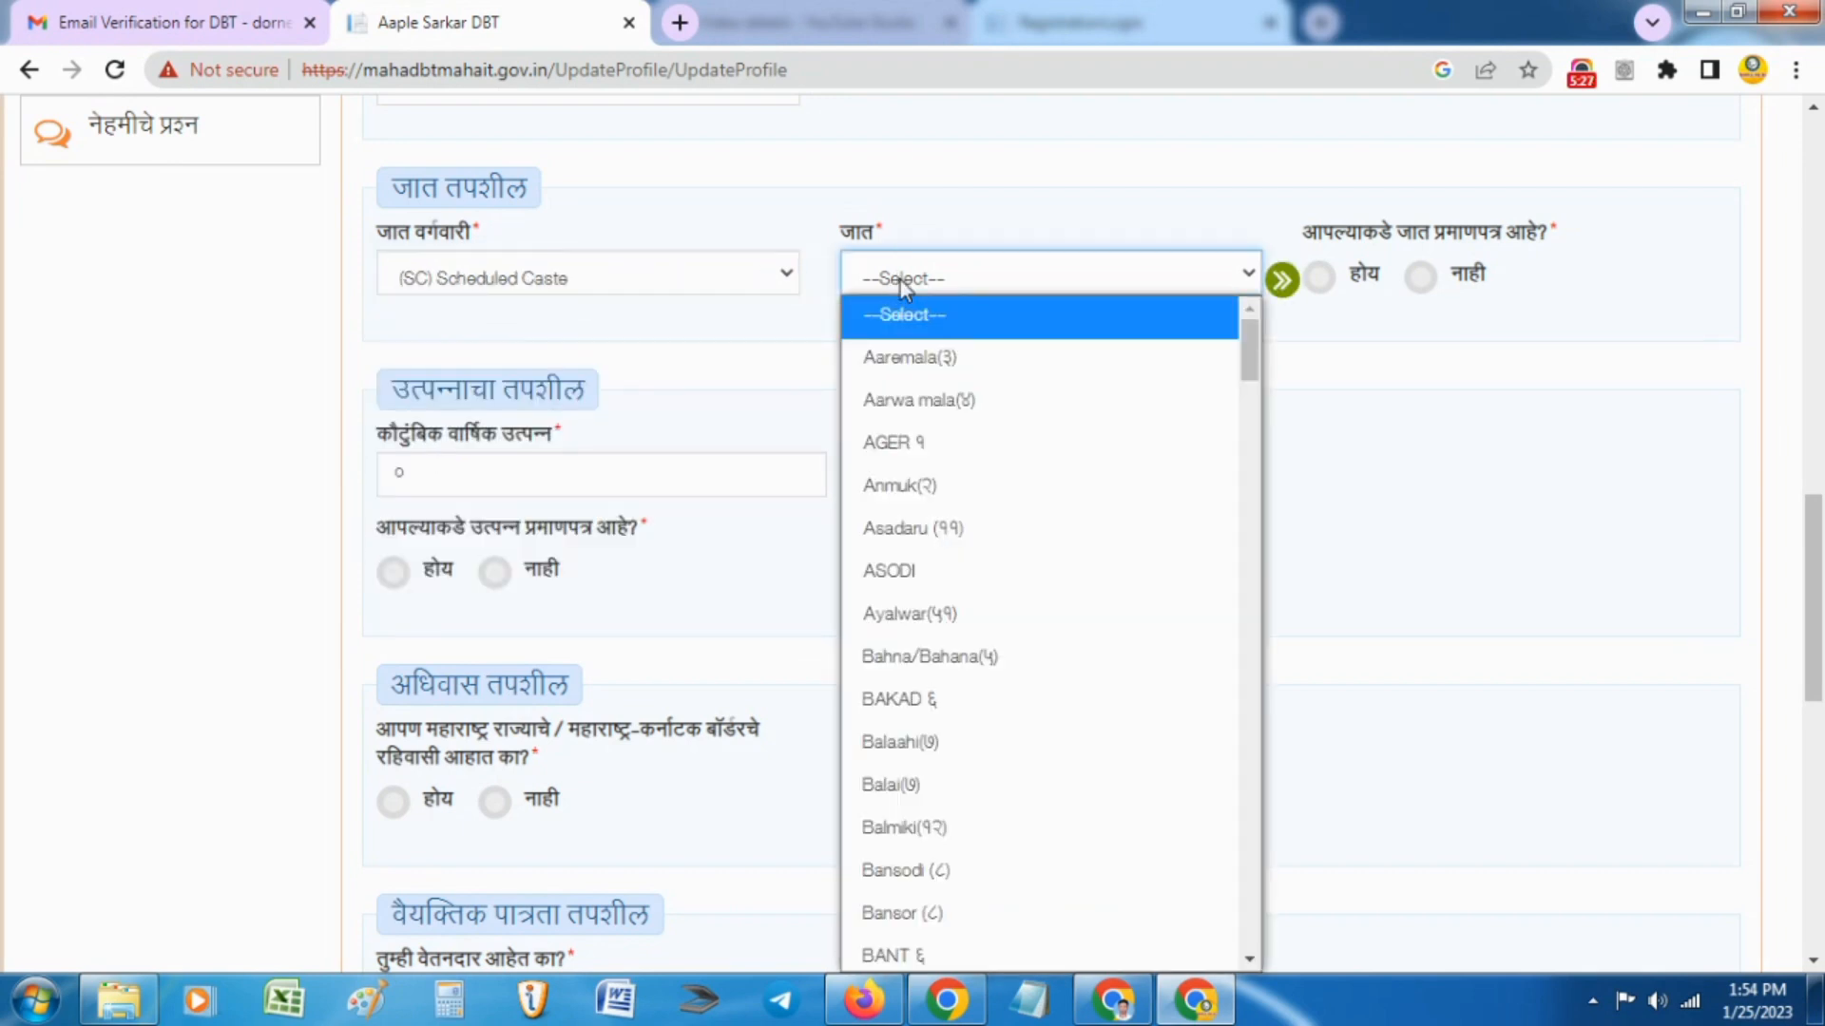
{"action": "left_click", "coordinate": [1463, 397]}
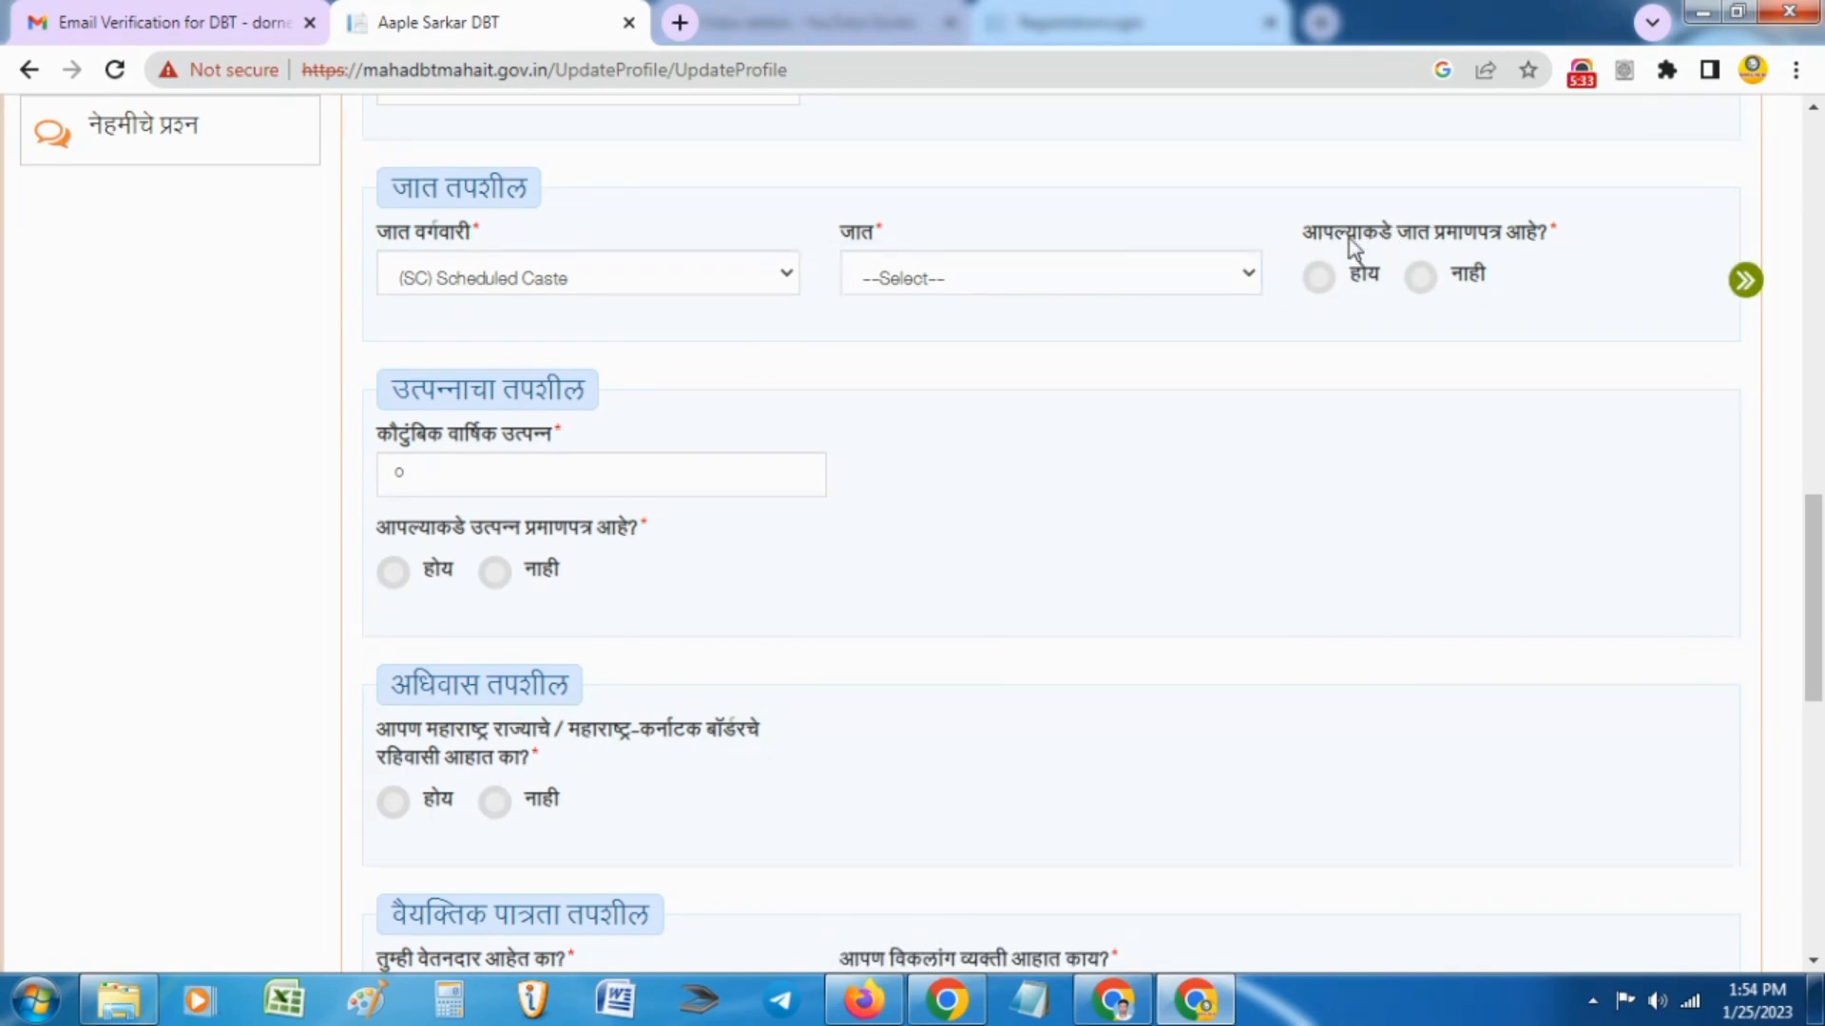
{"action": "left_click", "coordinate": [1317, 277]}
{"action": "left_click", "coordinate": [1082, 275]}
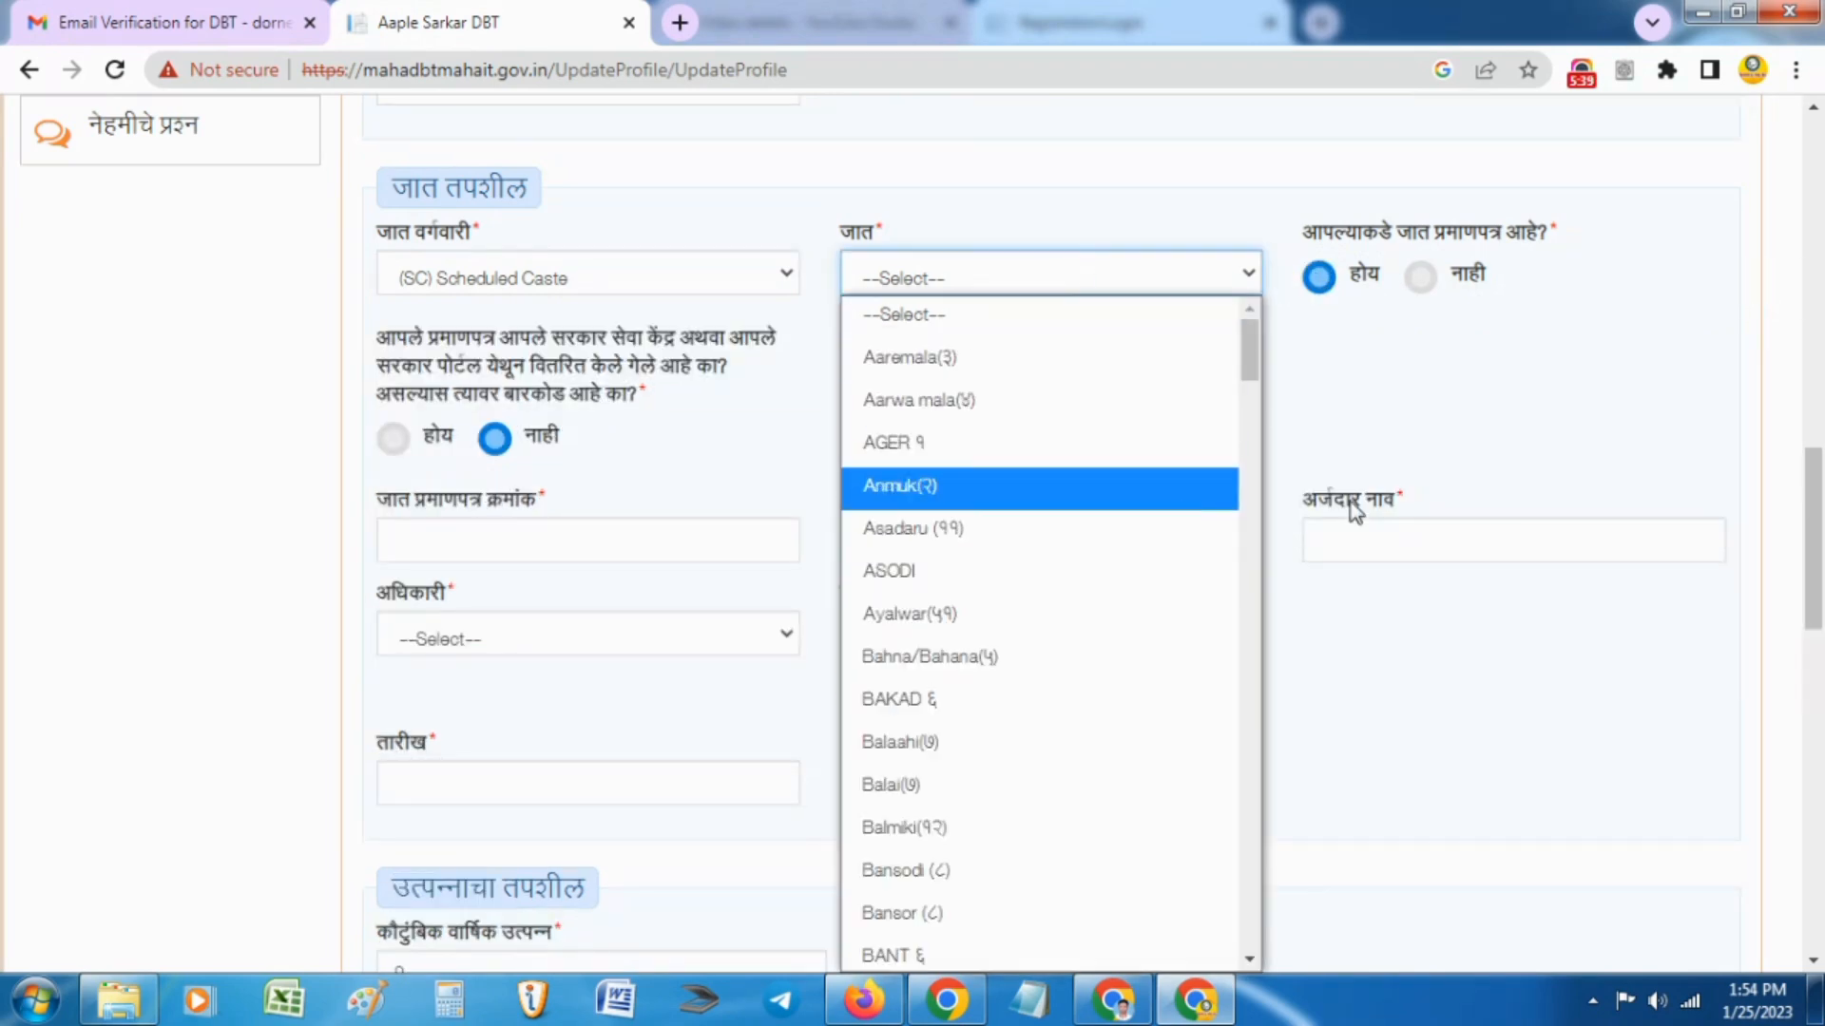
{"action": "left_click", "coordinate": [1342, 418]}
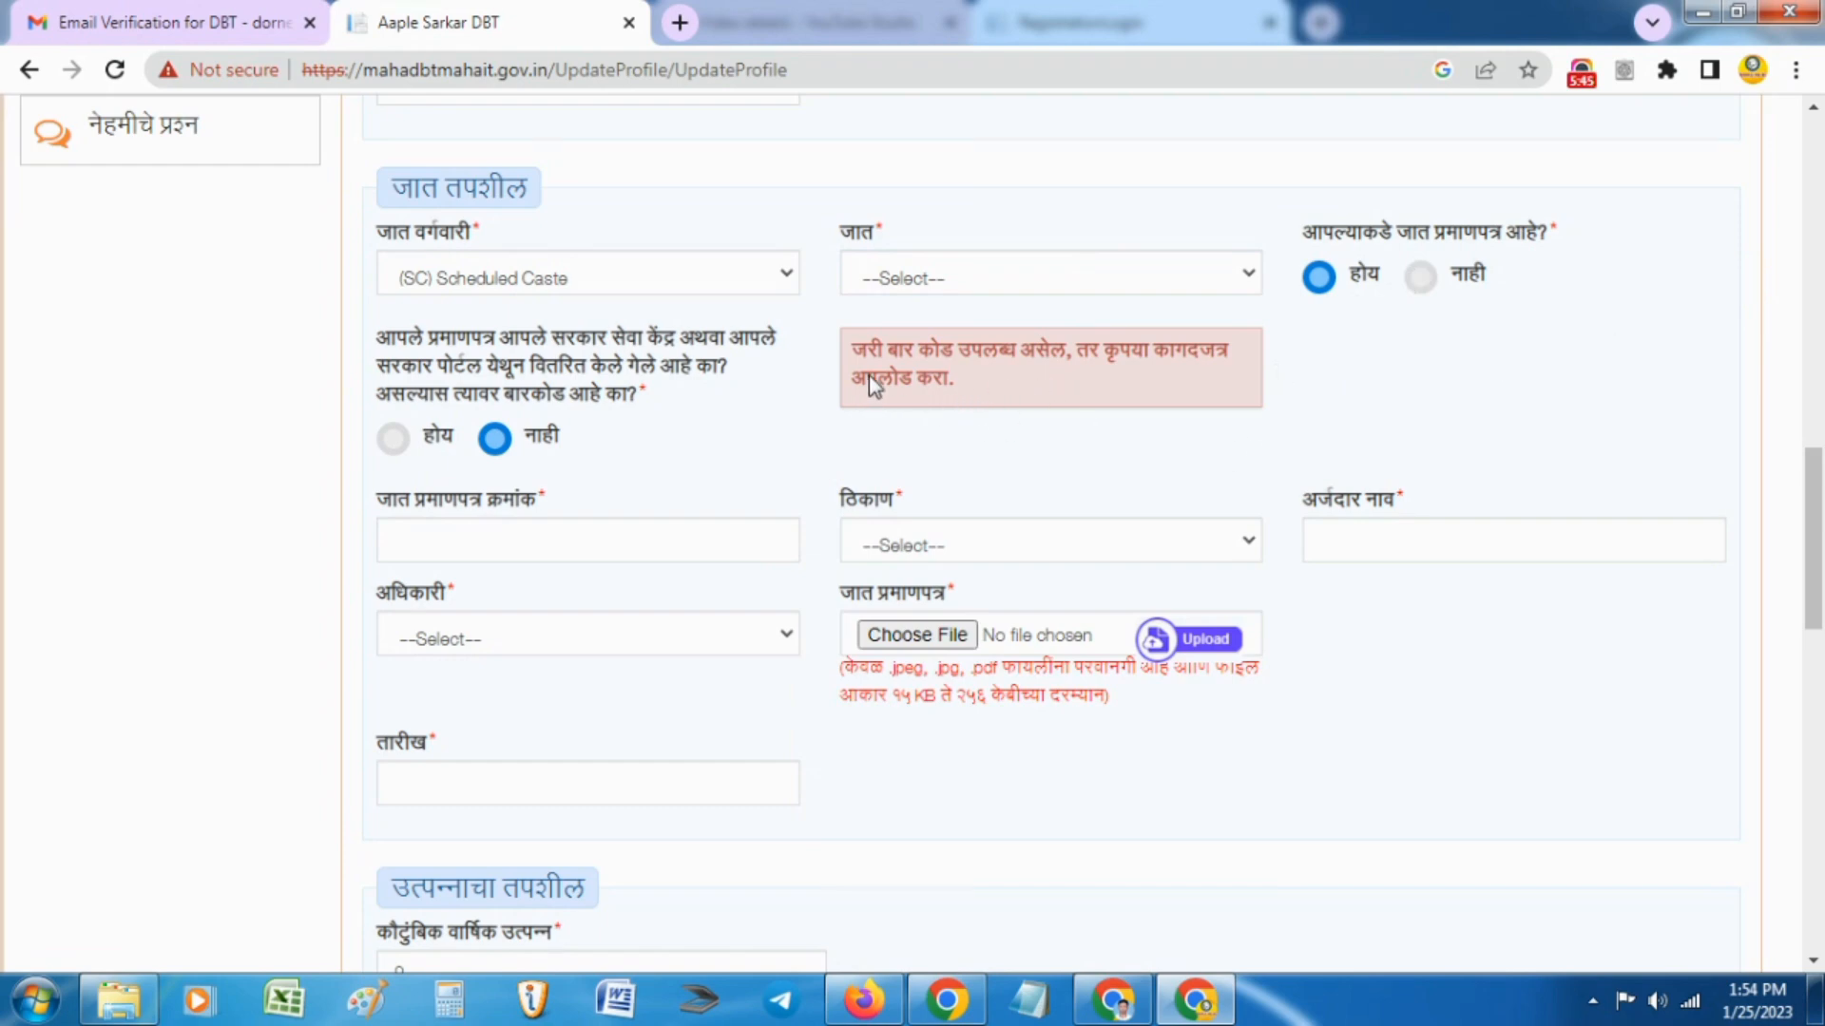
{"action": "scroll", "coordinate": [868, 374], "scroll_direction": "down", "scroll_amount": 3}
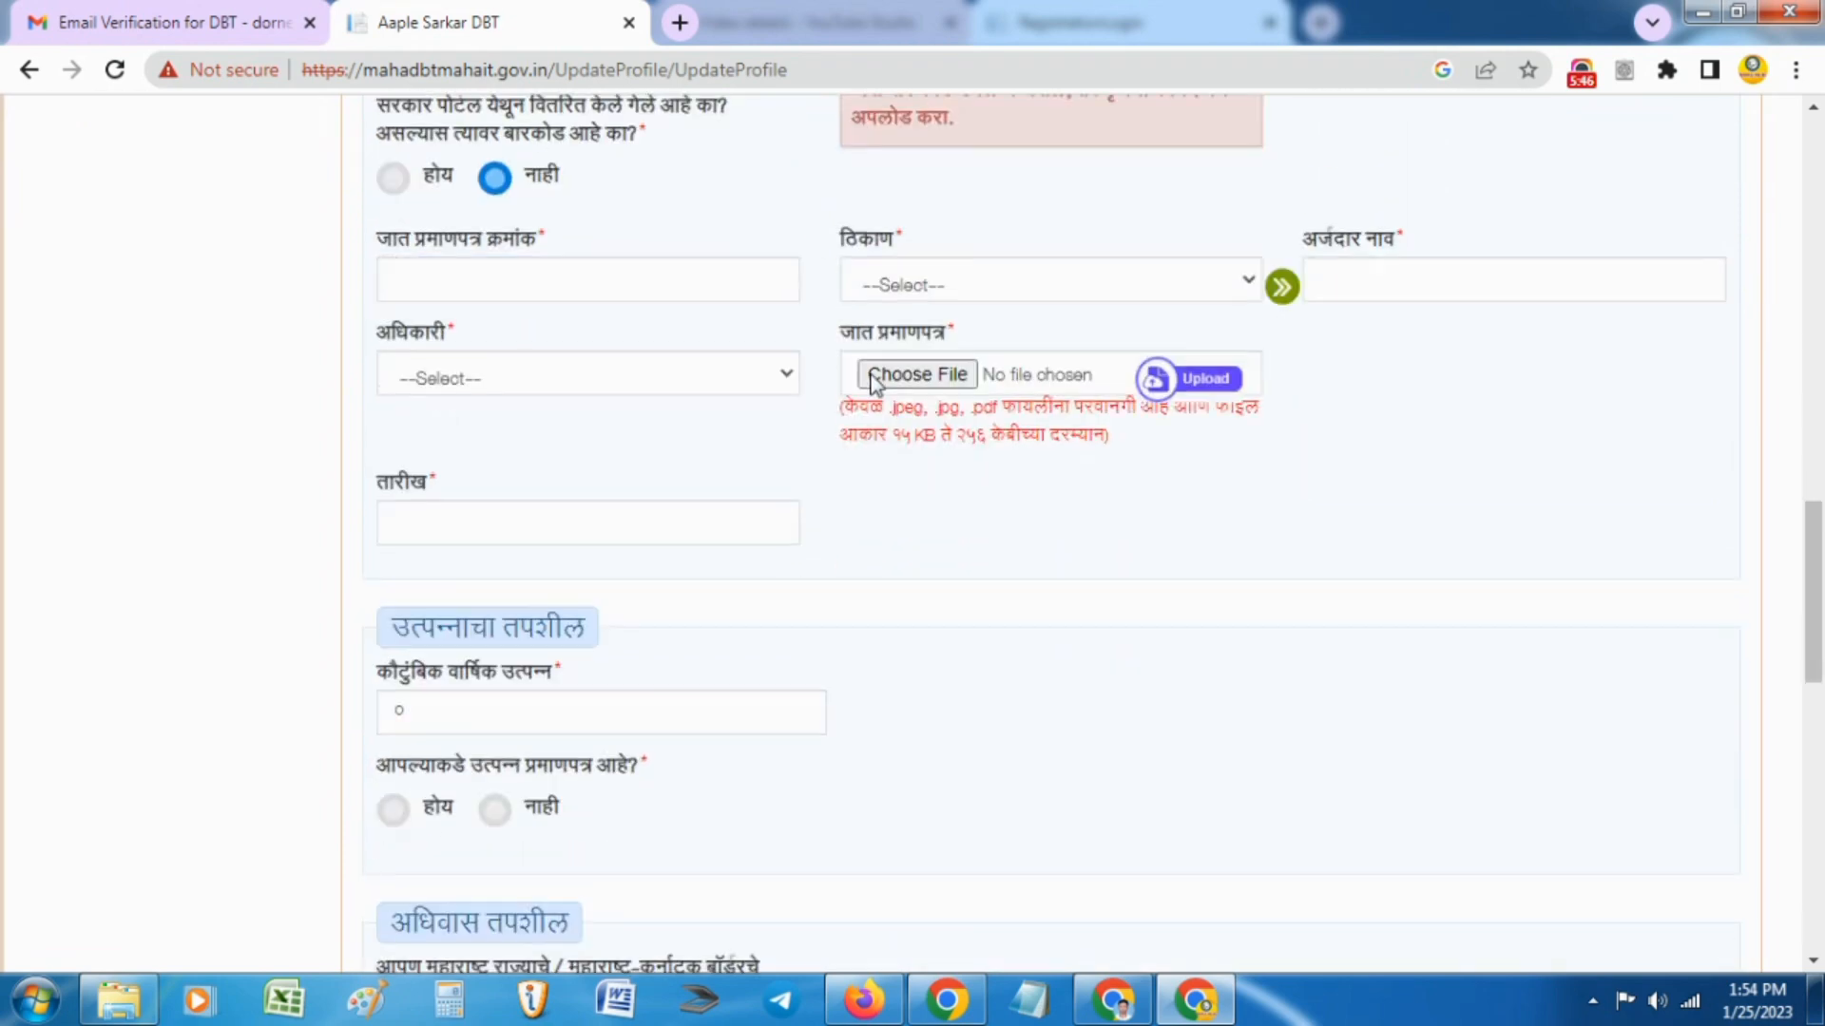
Fill the caste certificate details: district Nanded, issuing officer Sub Divisional Officer(SDO)
{"action": "left_click", "coordinate": [527, 282]}
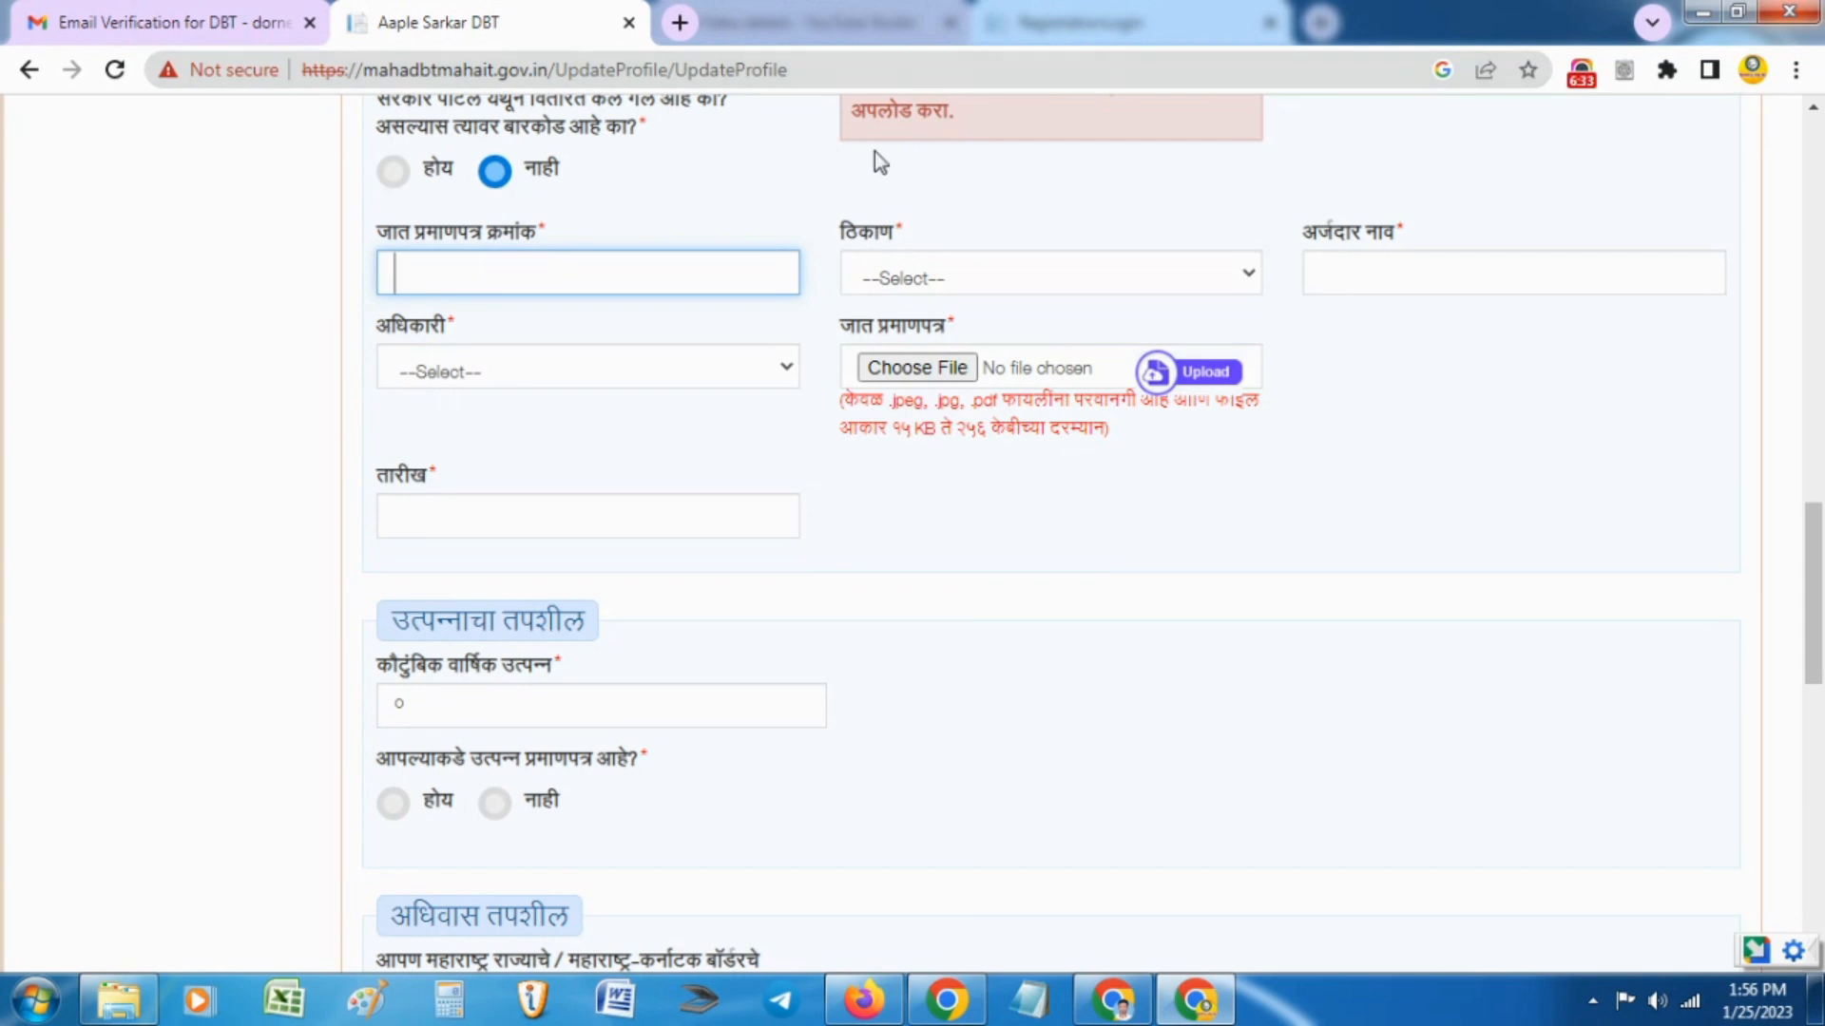
{"action": "left_click", "coordinate": [916, 283]}
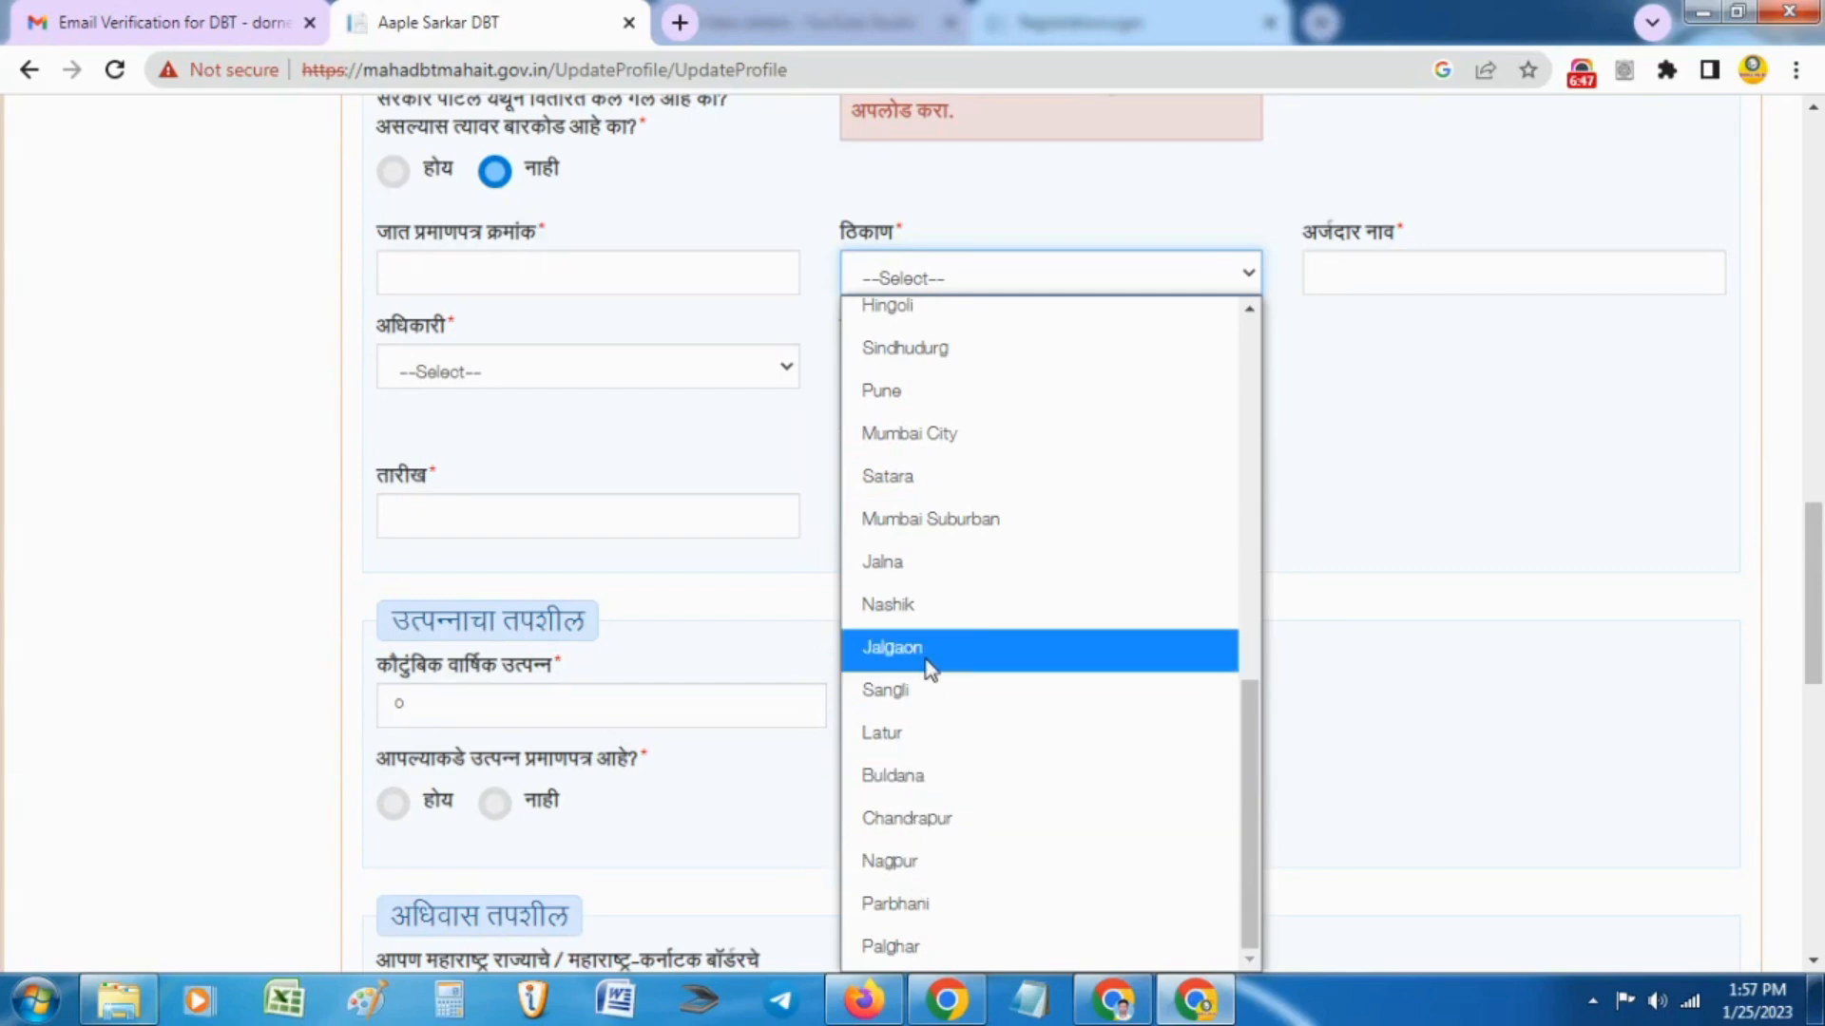
{"action": "scroll", "coordinate": [926, 666], "scroll_direction": "up", "scroll_amount": 3}
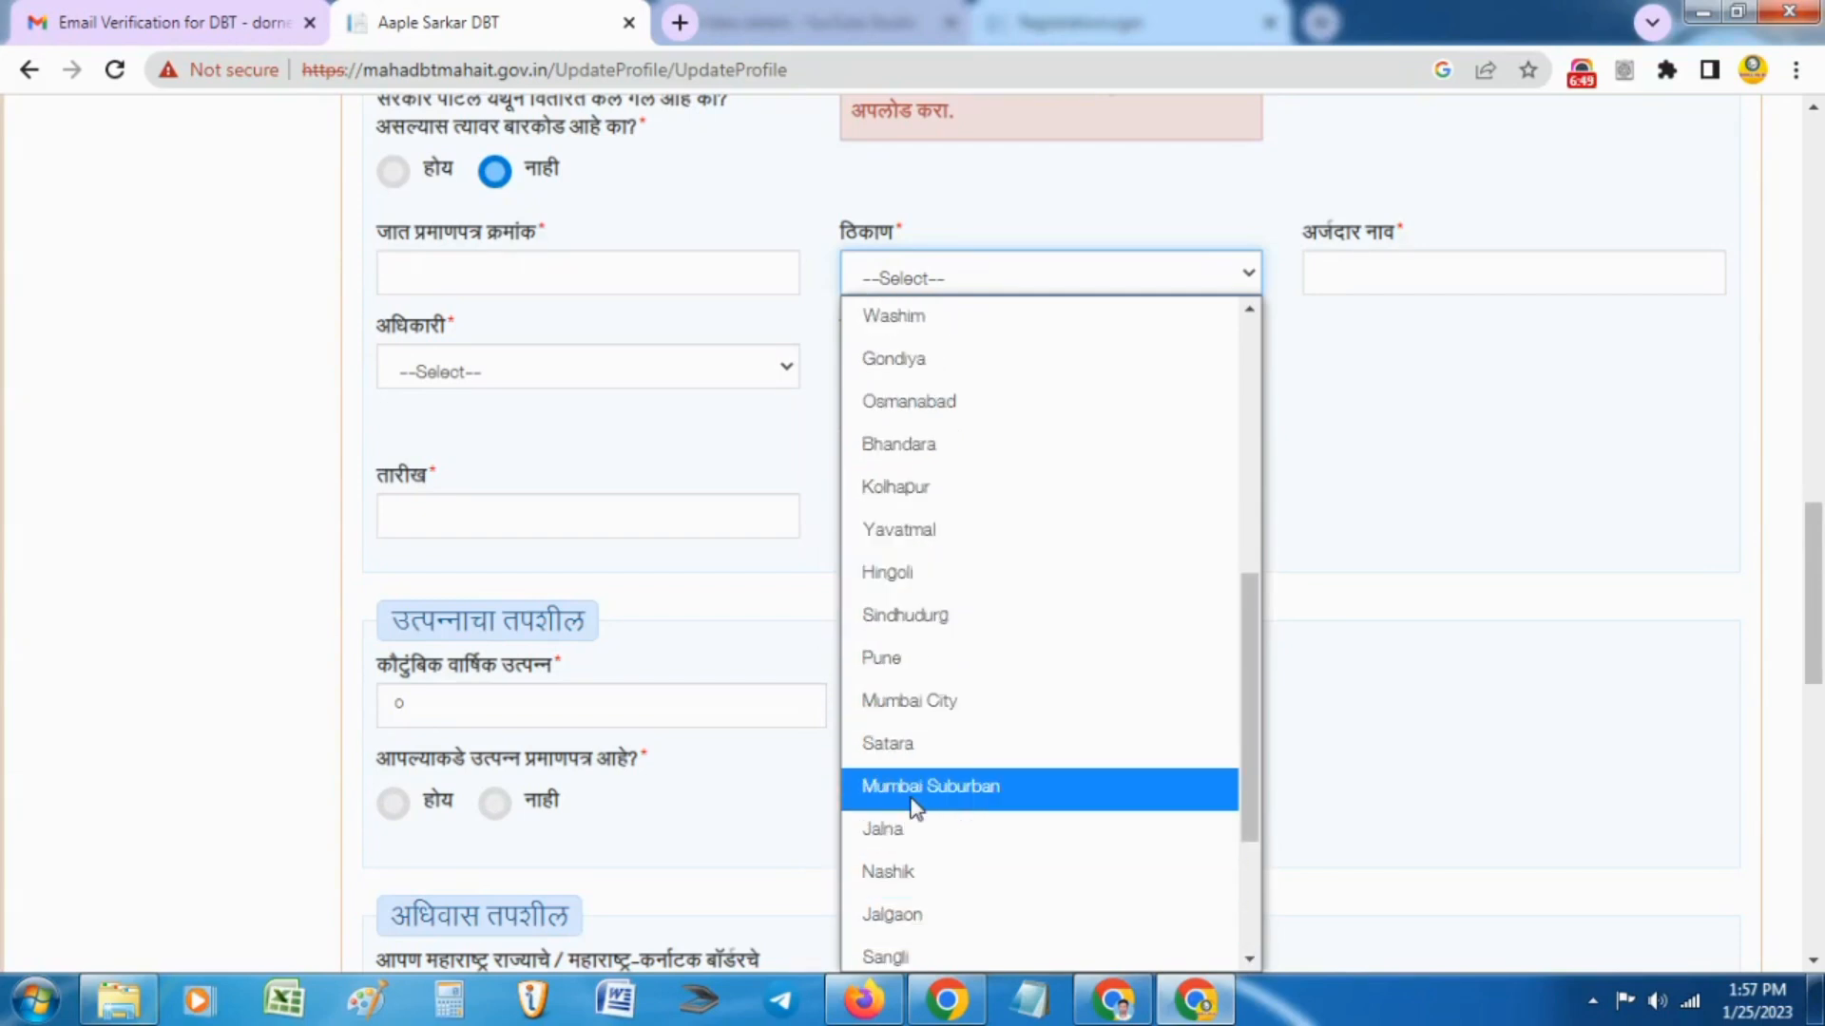
{"action": "scroll", "coordinate": [934, 703], "scroll_direction": "up", "scroll_amount": 3}
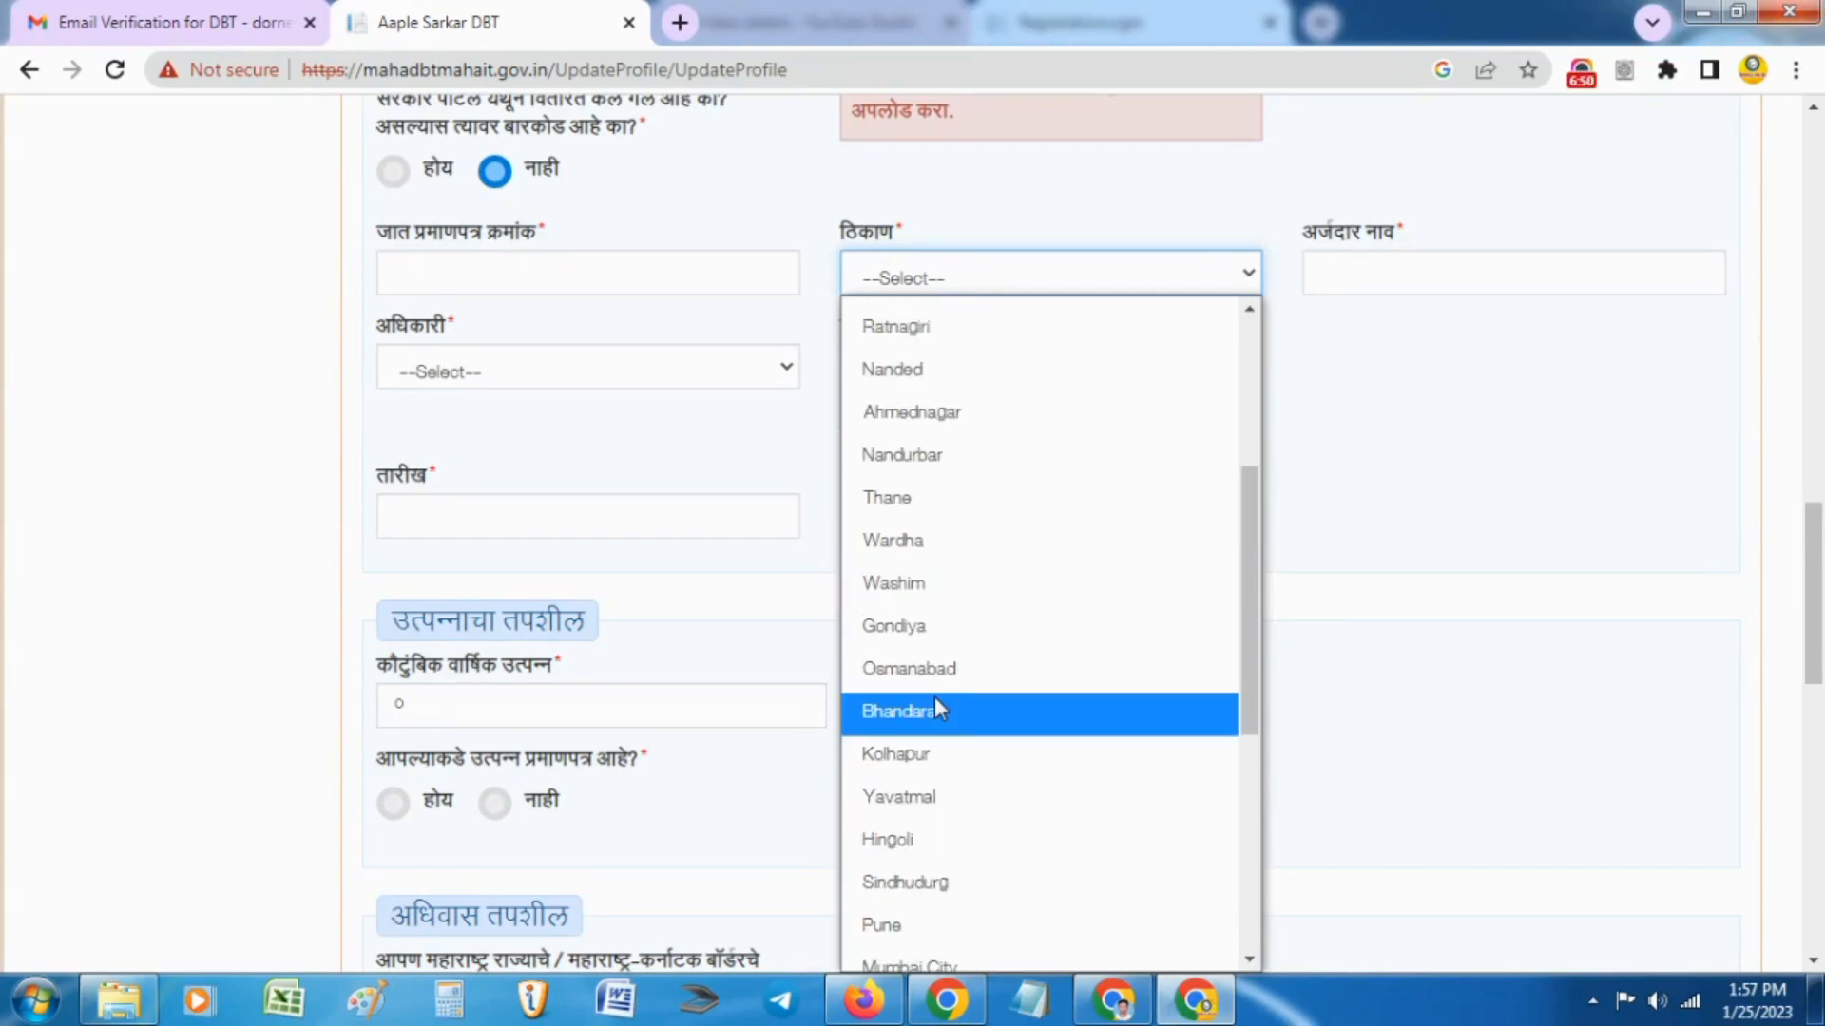
{"action": "left_click", "coordinate": [898, 361]}
{"action": "left_click", "coordinate": [1394, 281]}
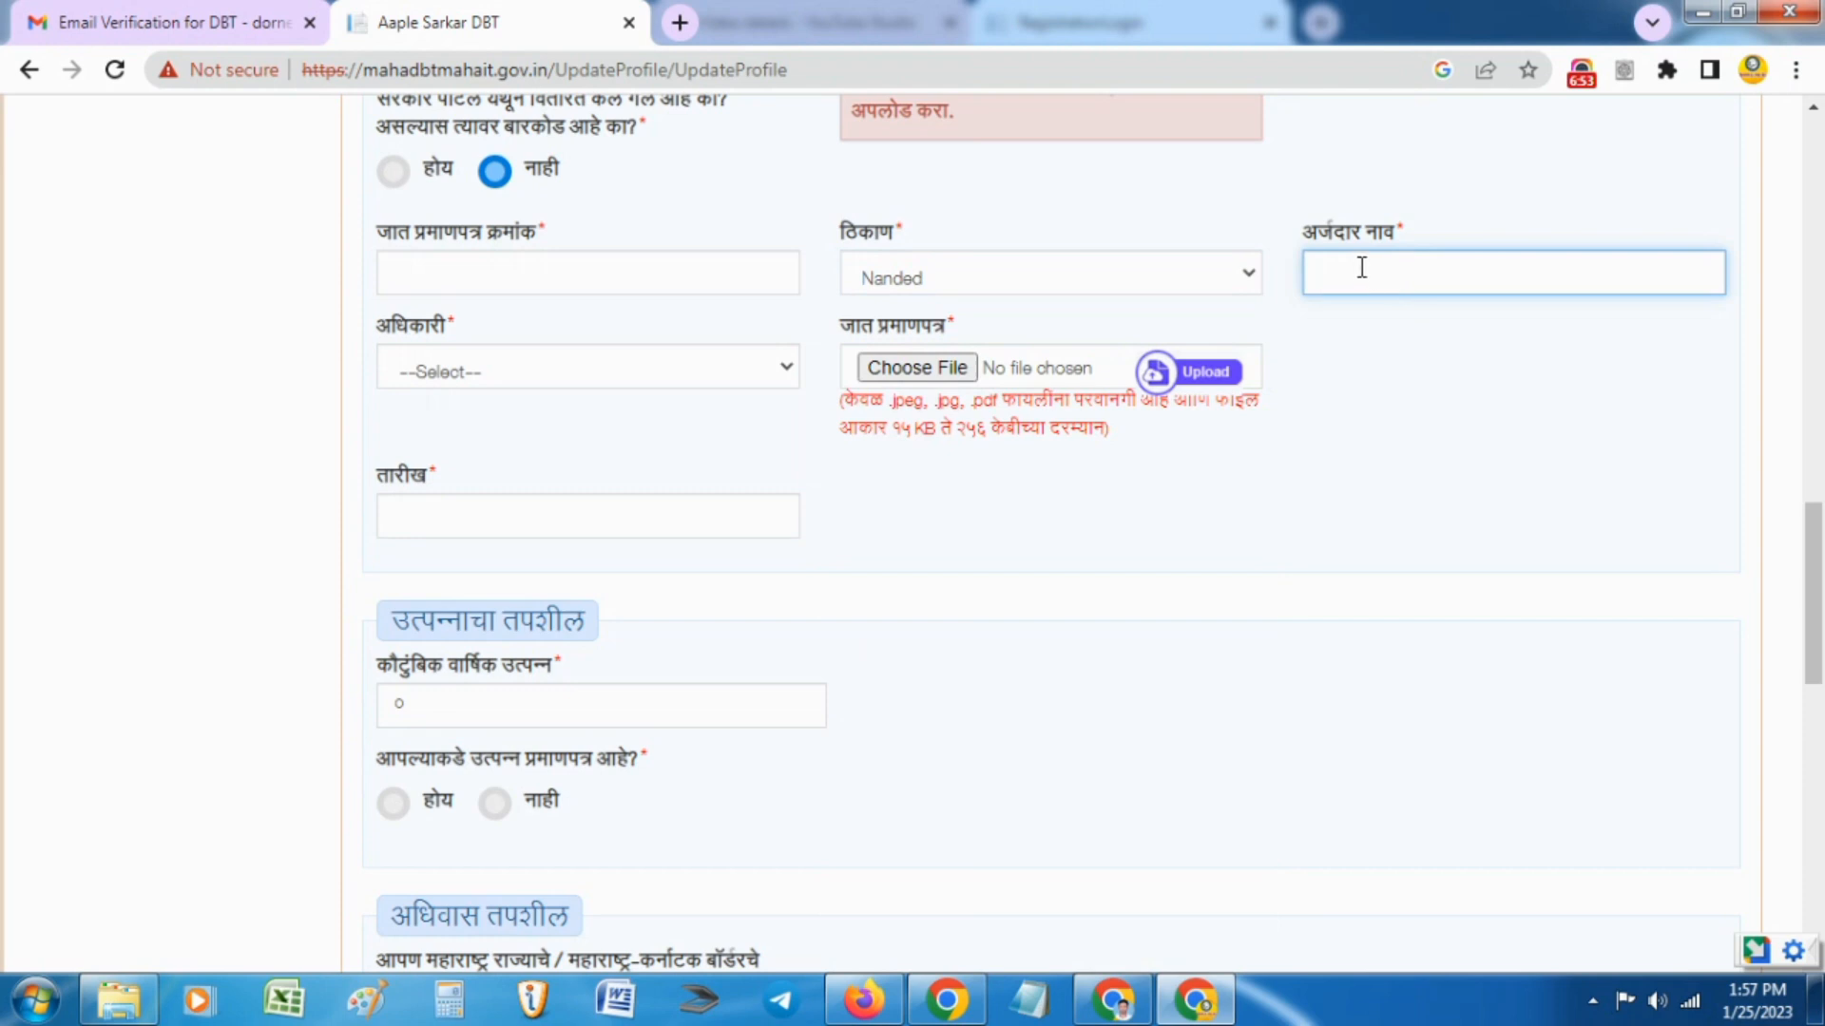
{"action": "left_click", "coordinate": [505, 369]}
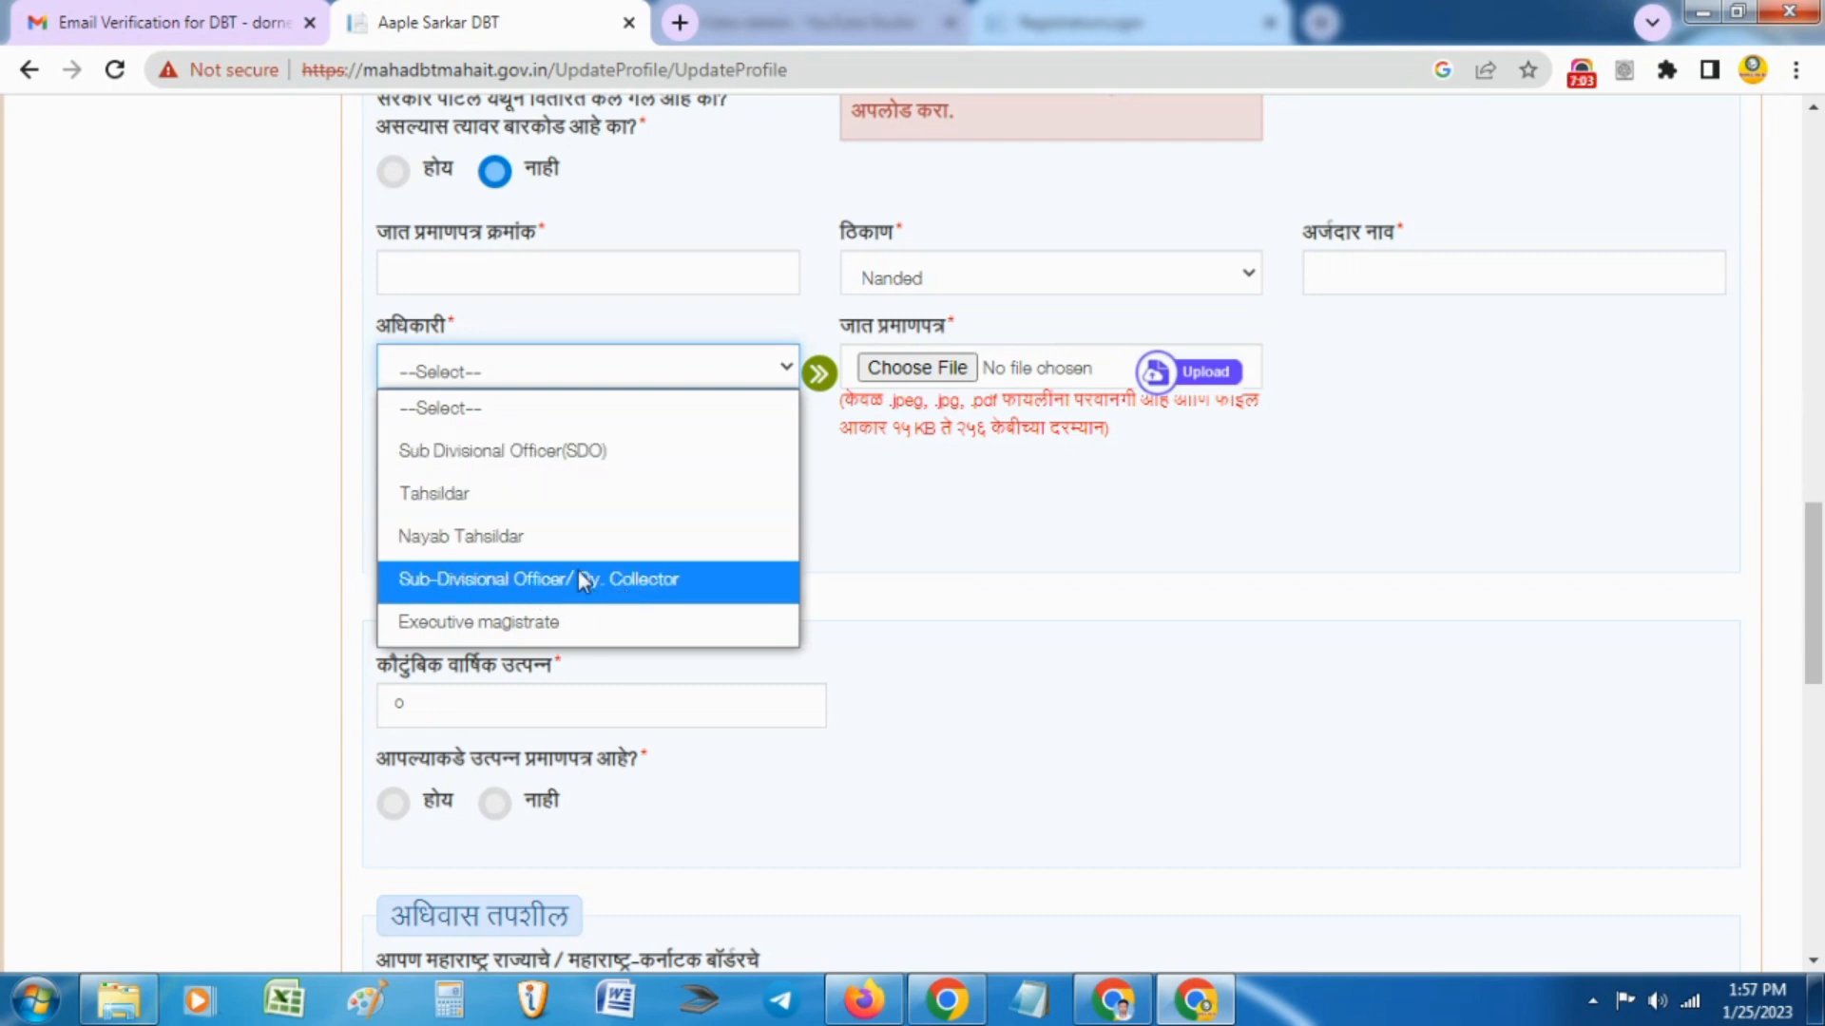
{"action": "left_click", "coordinate": [504, 450]}
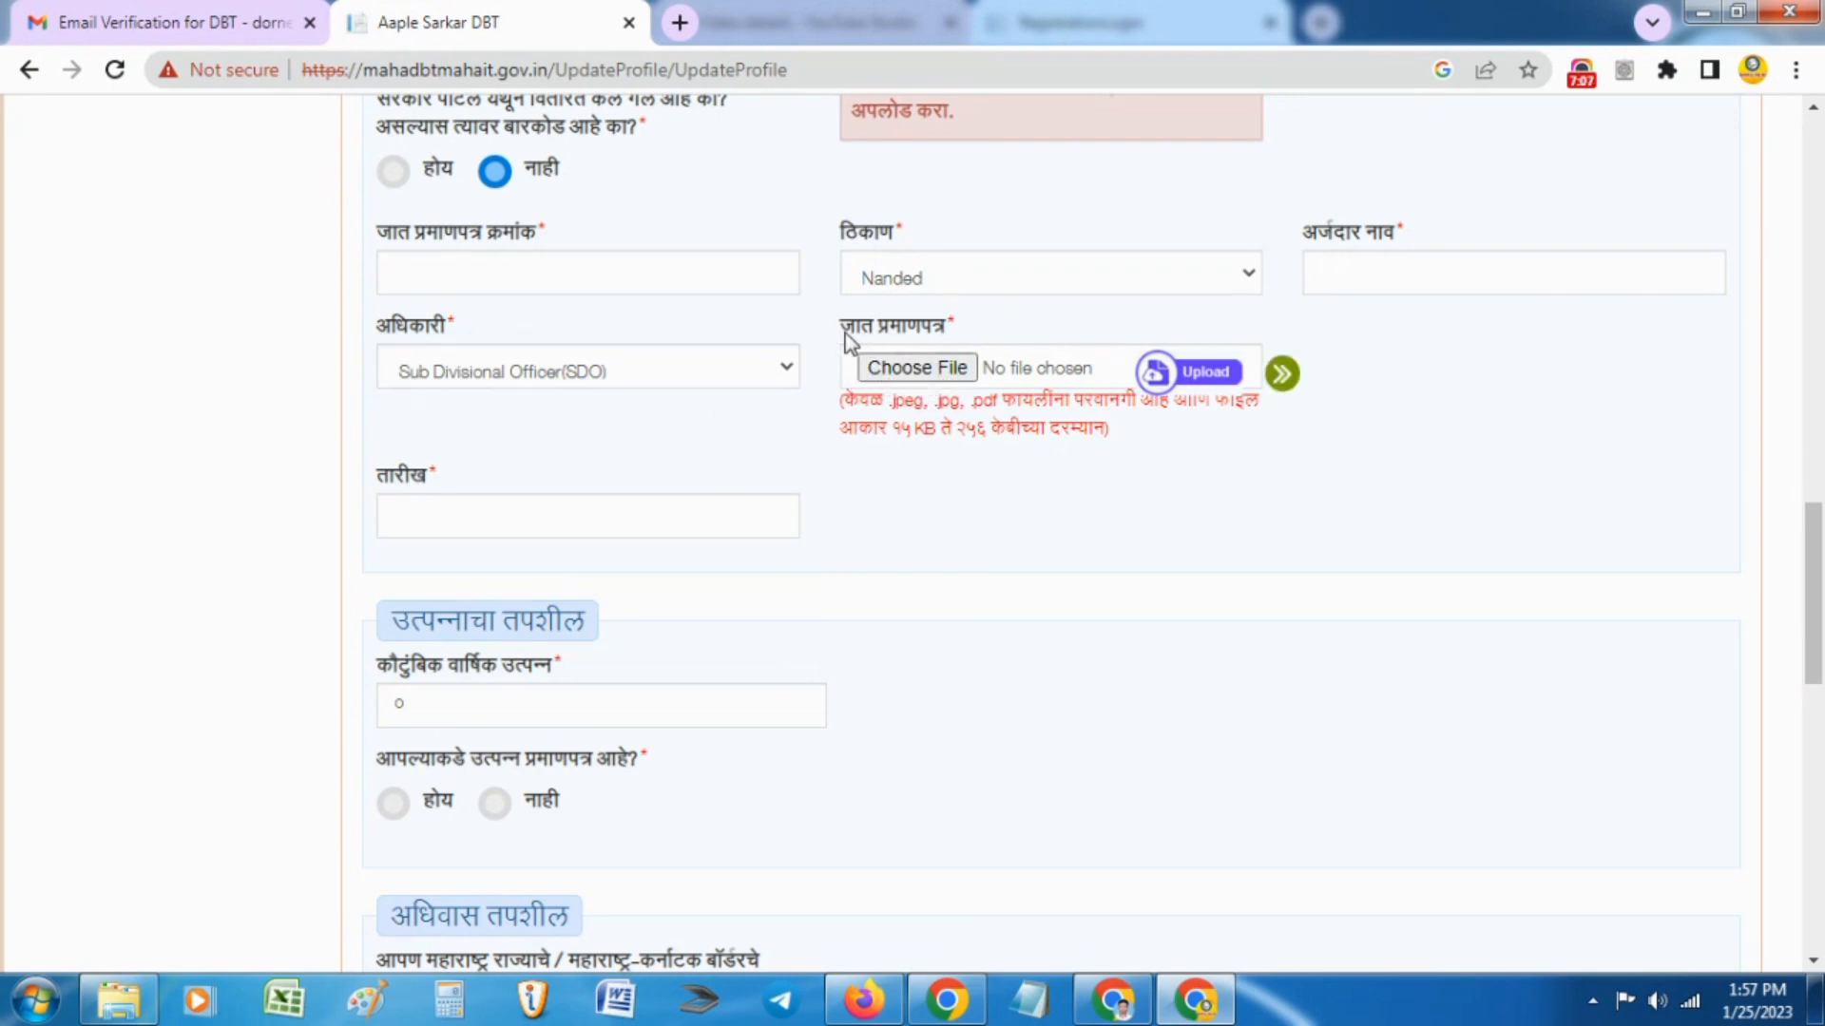
Highlight the caste certificate upload label and its allowed file types and size
{"action": "left_click_drag", "start_coordinate": [845, 334], "coordinate": [1017, 339]}
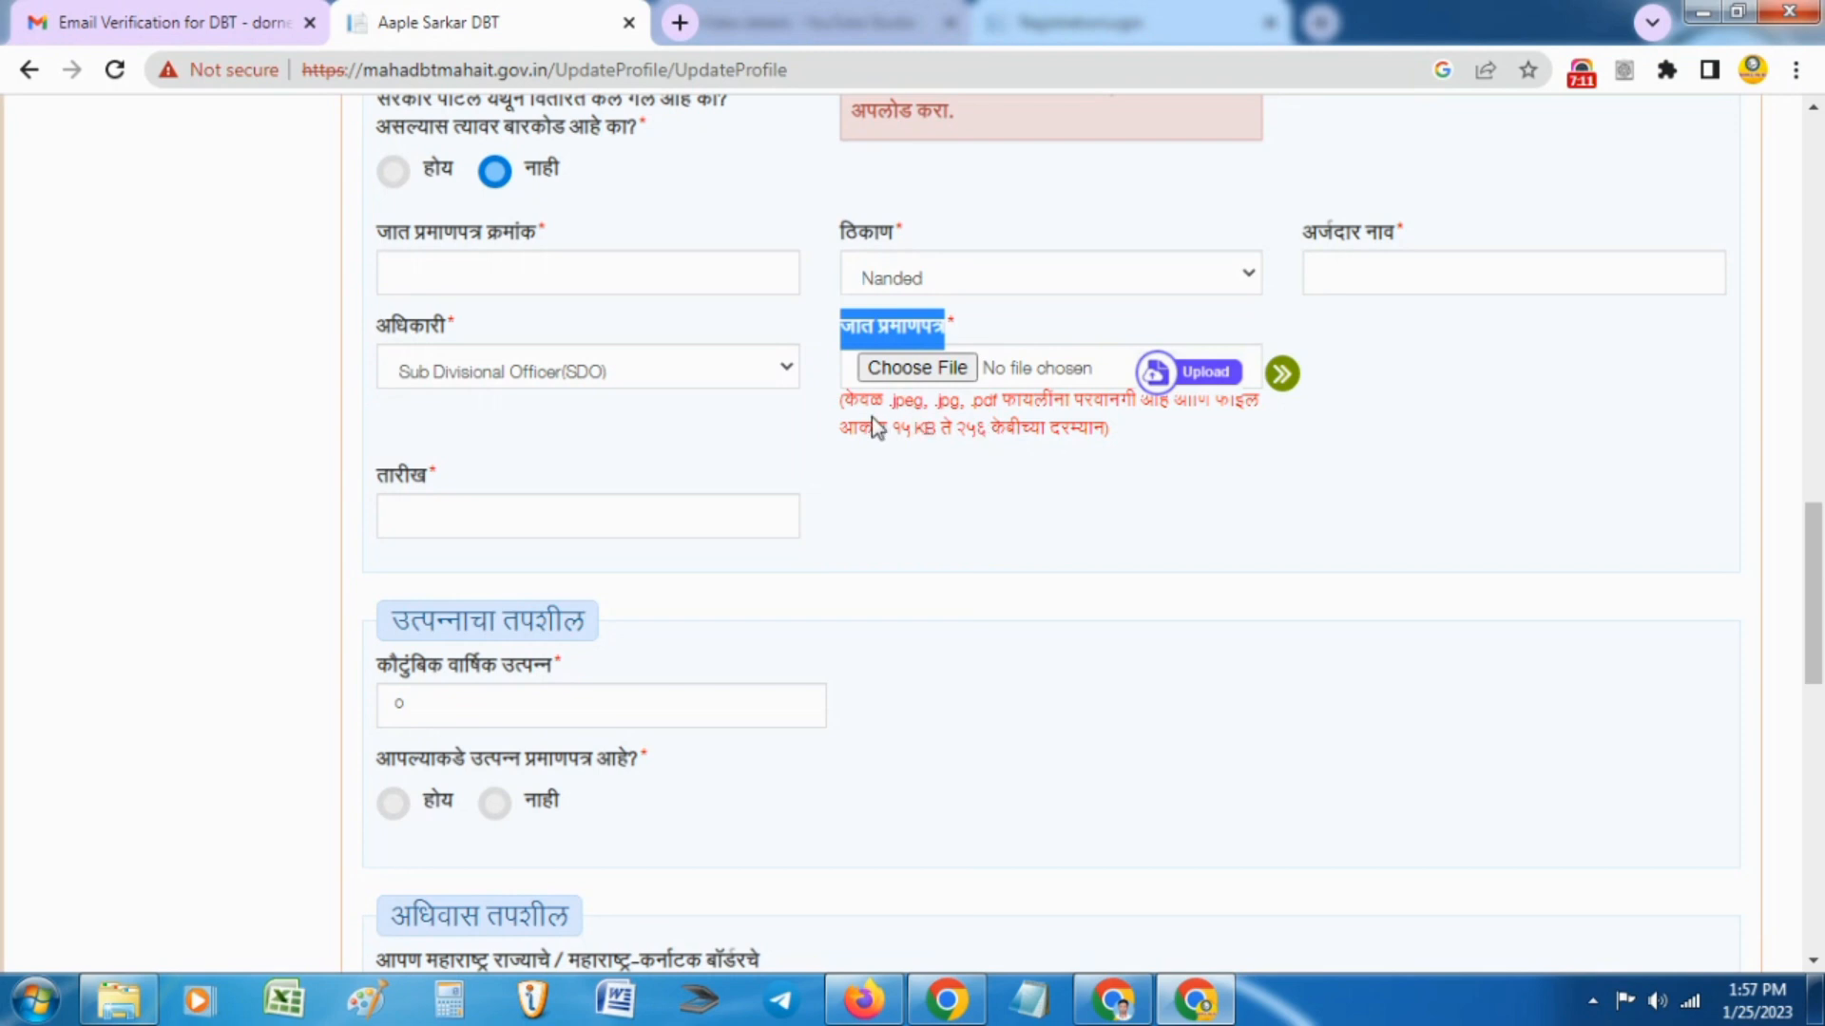
{"action": "left_click_drag", "start_coordinate": [884, 404], "coordinate": [962, 418]}
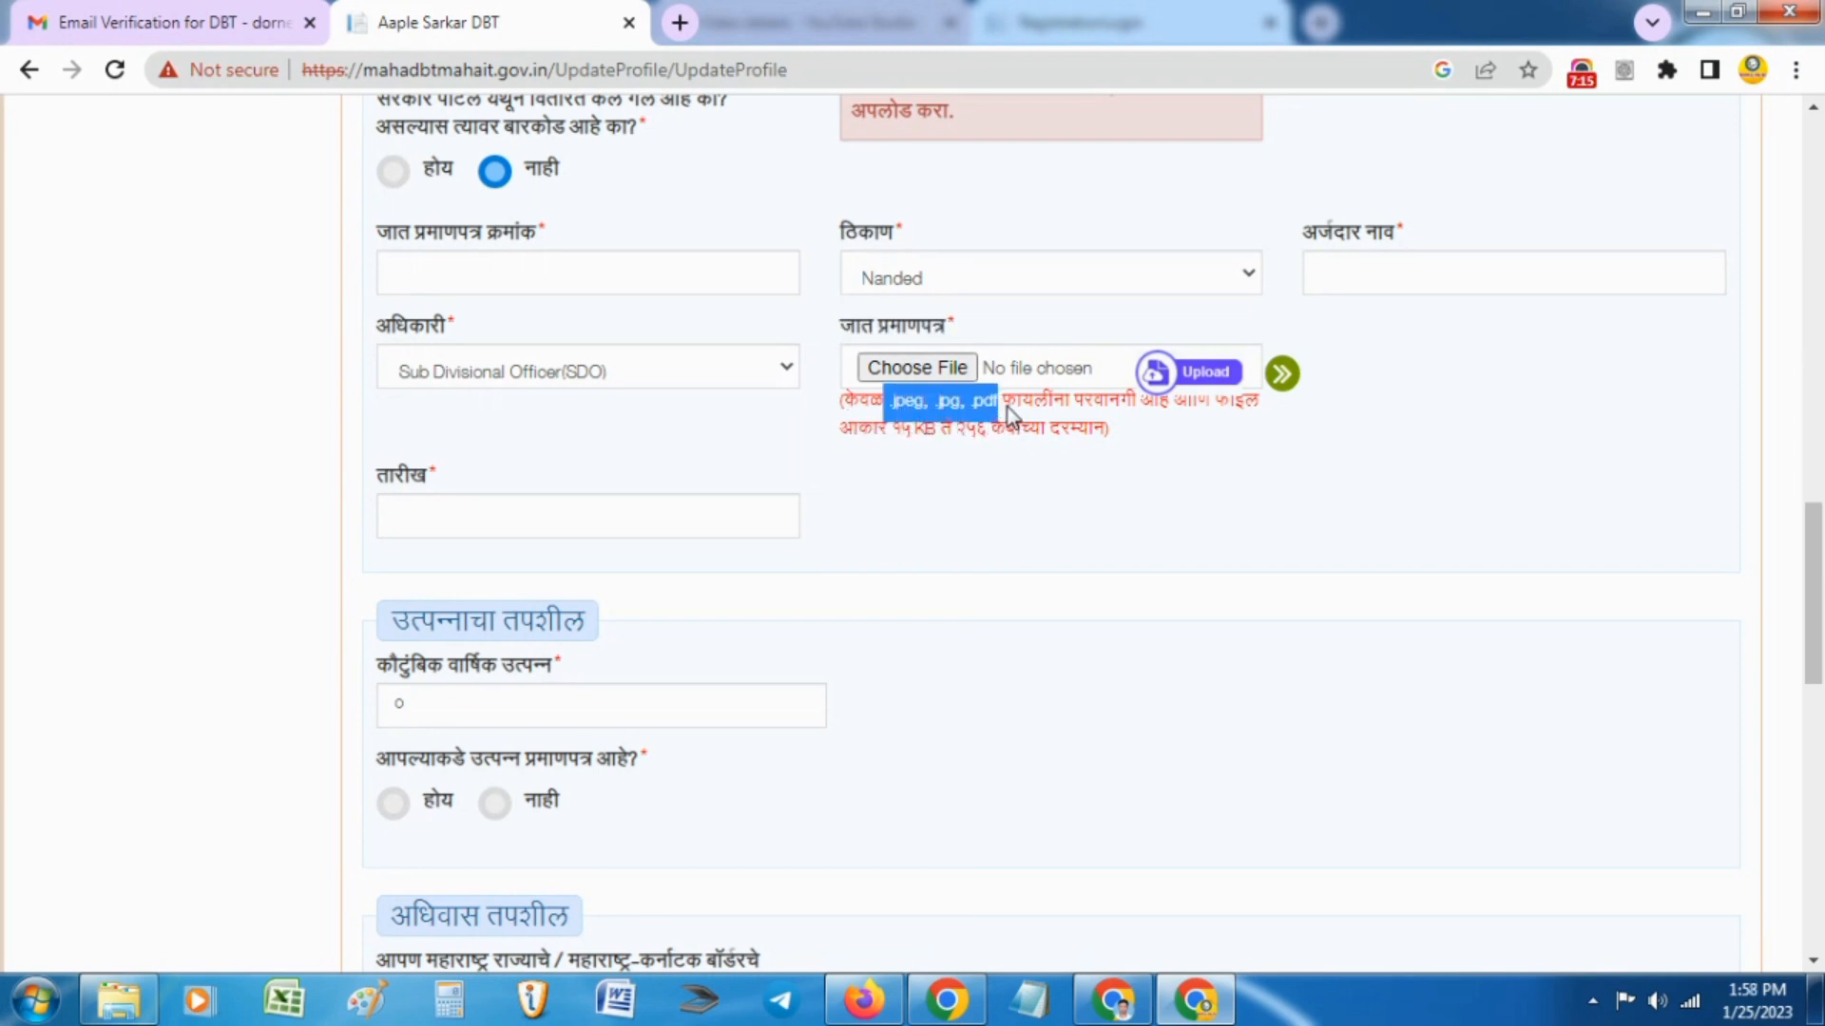
{"action": "left_click", "coordinate": [1010, 420]}
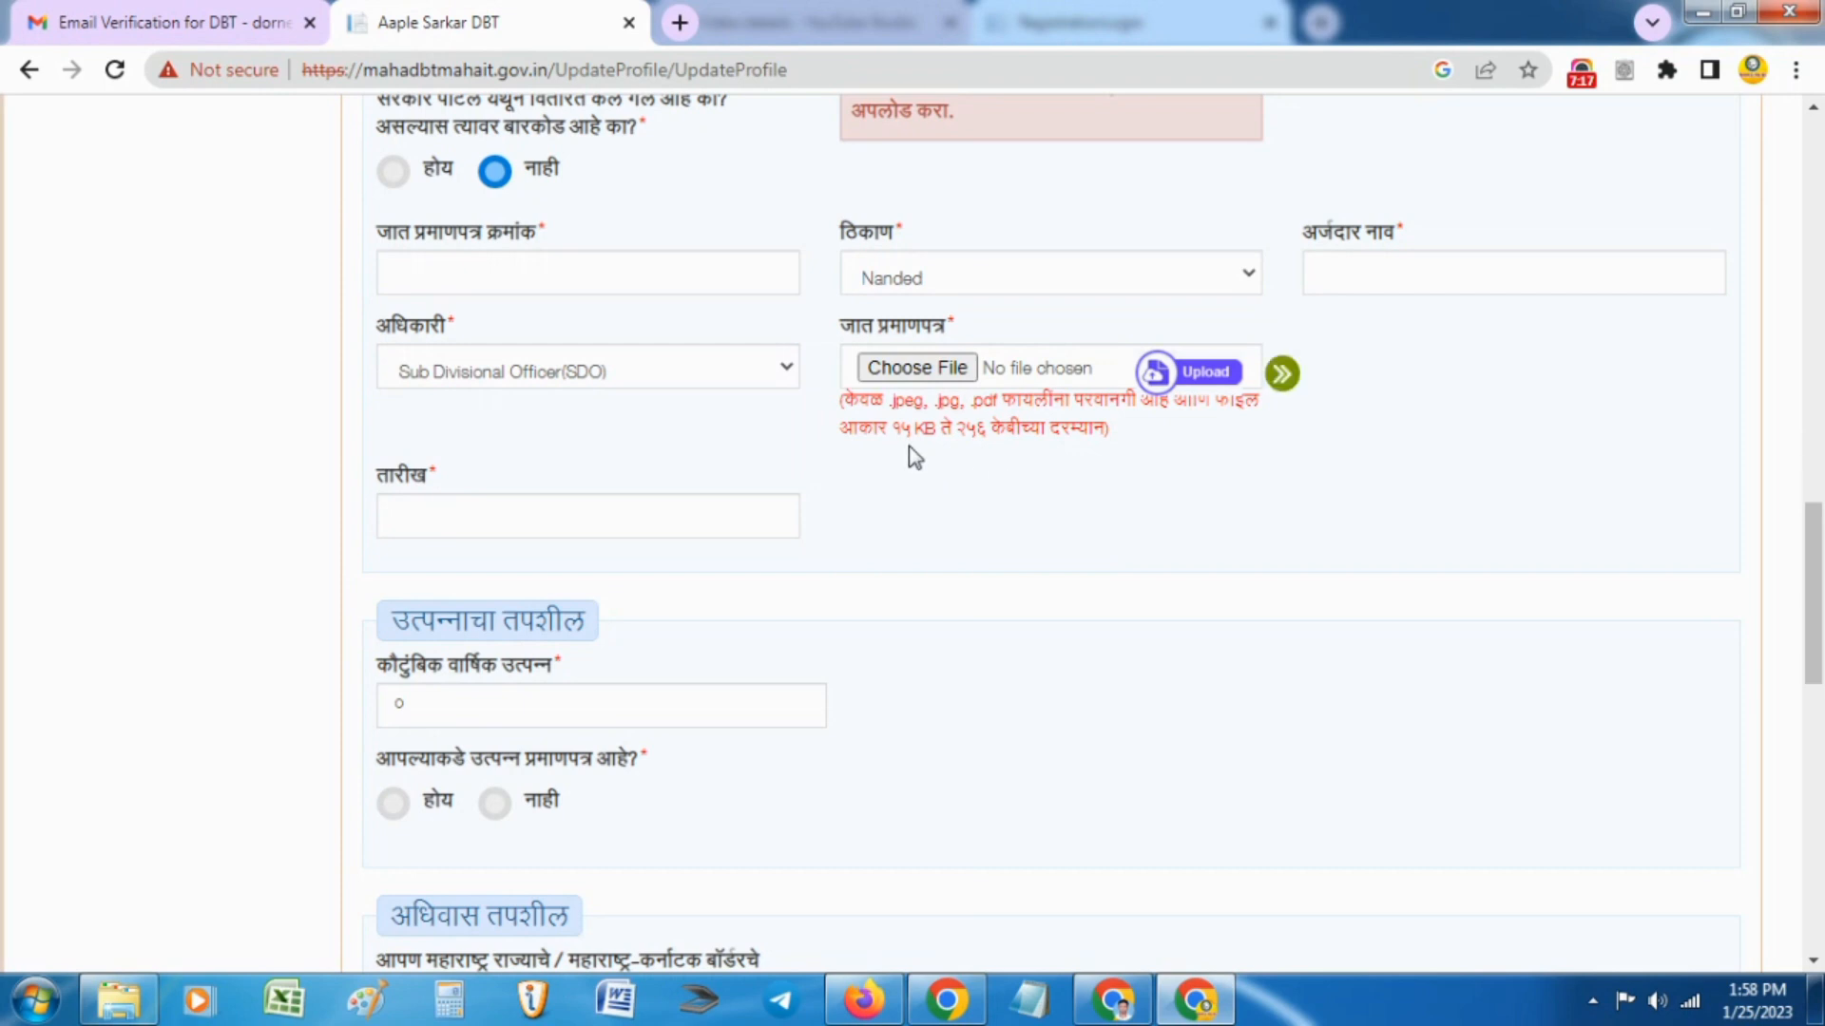
{"action": "left_click_drag", "start_coordinate": [892, 435], "coordinate": [1105, 447]}
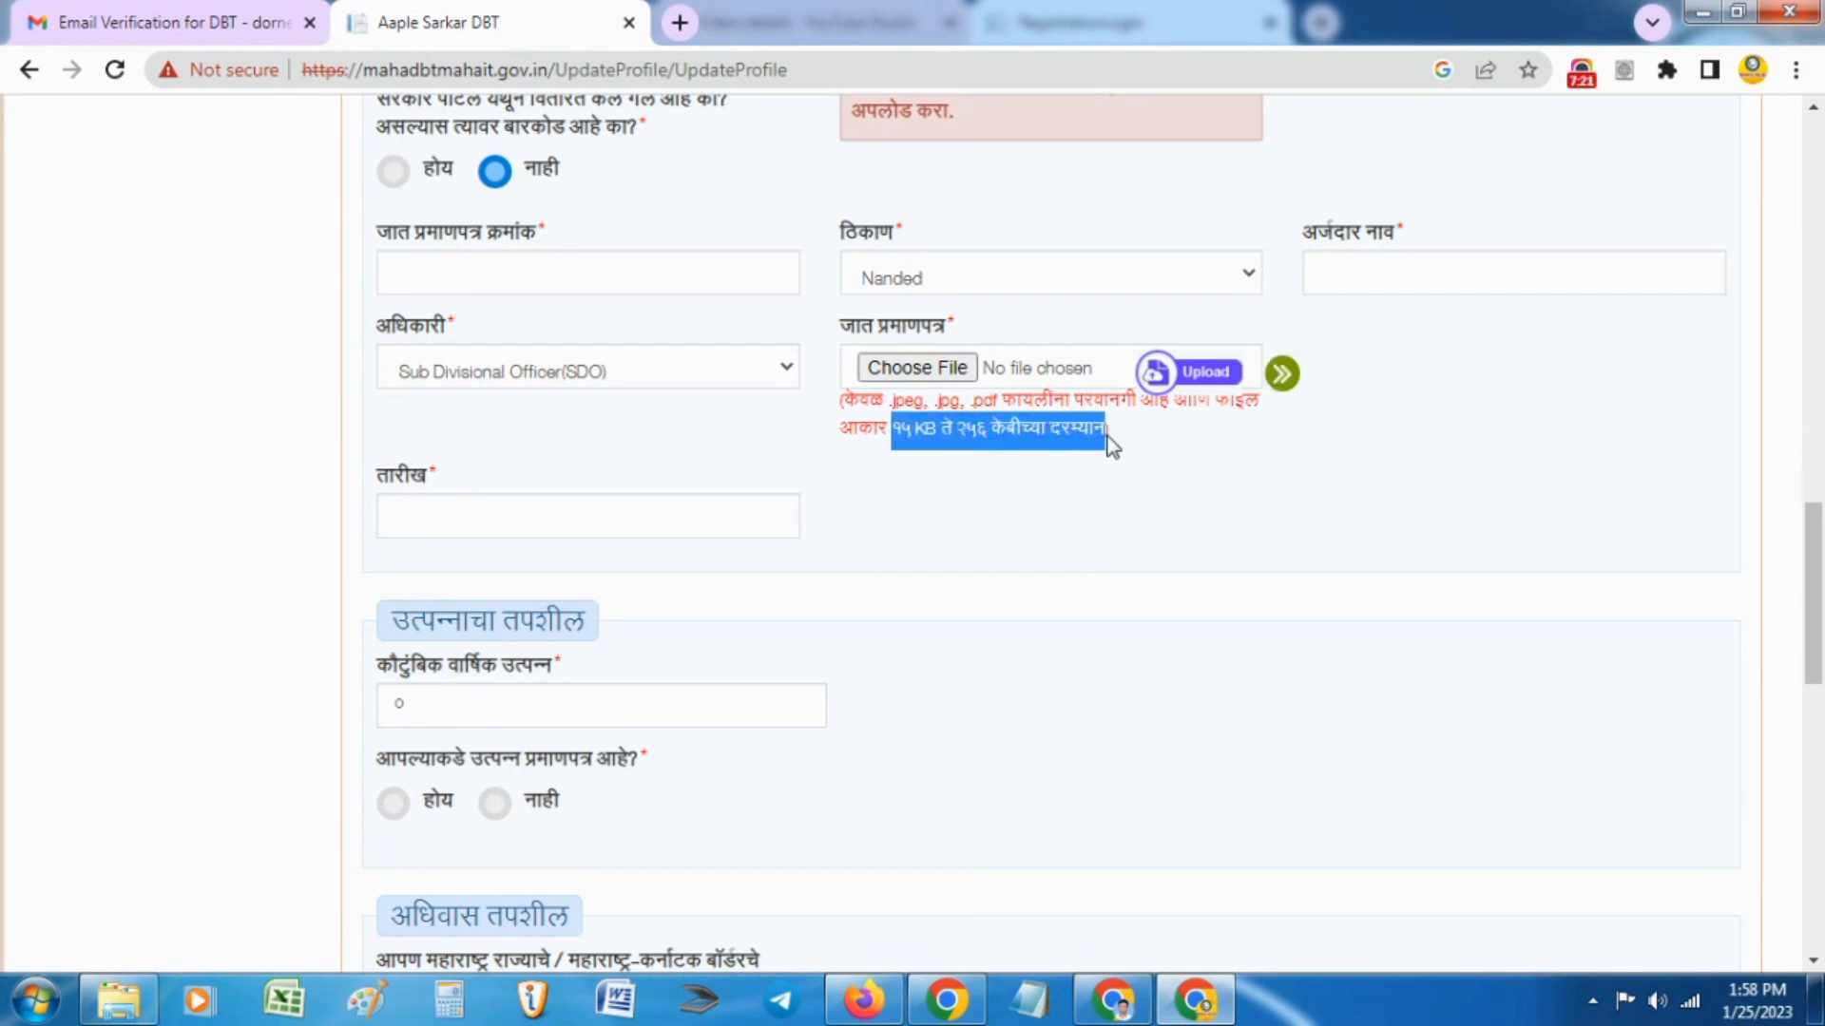
{"action": "left_click", "coordinate": [1110, 445]}
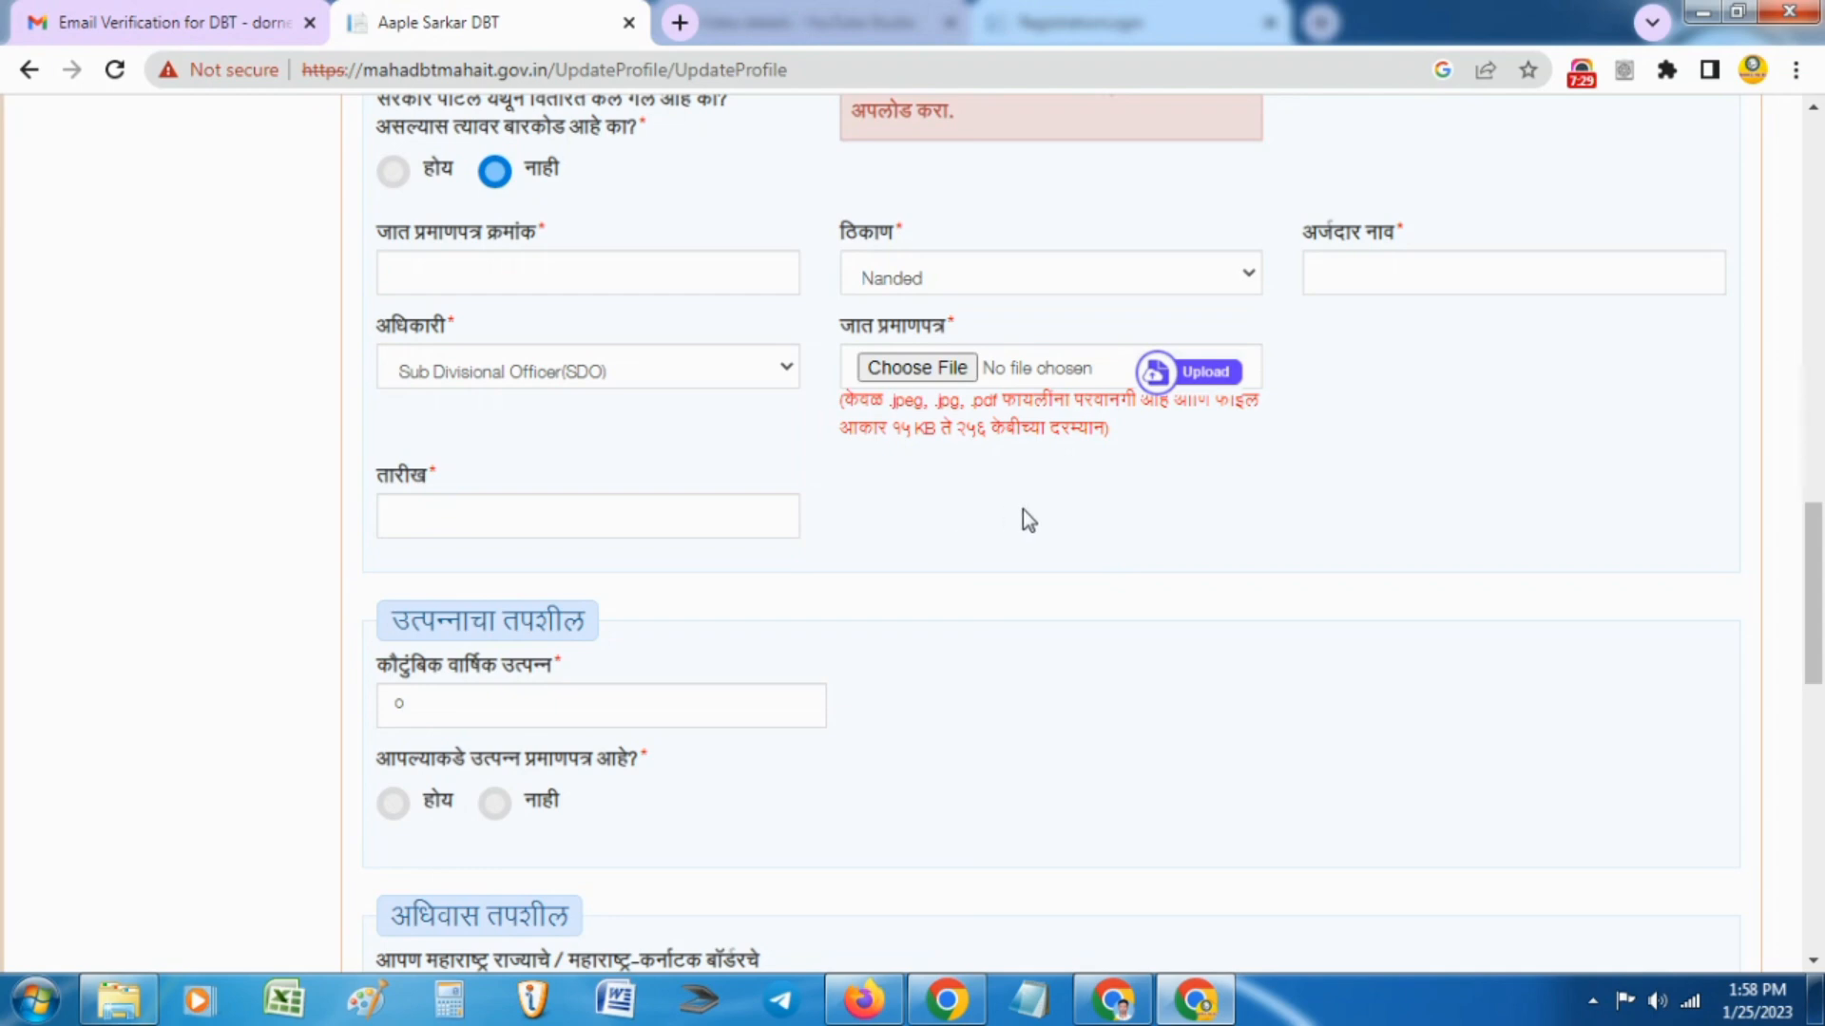
{"action": "scroll", "coordinate": [1023, 509], "scroll_direction": "down", "scroll_amount": 4}
{"action": "scroll", "coordinate": [1022, 509], "scroll_direction": "up", "scroll_amount": 2}
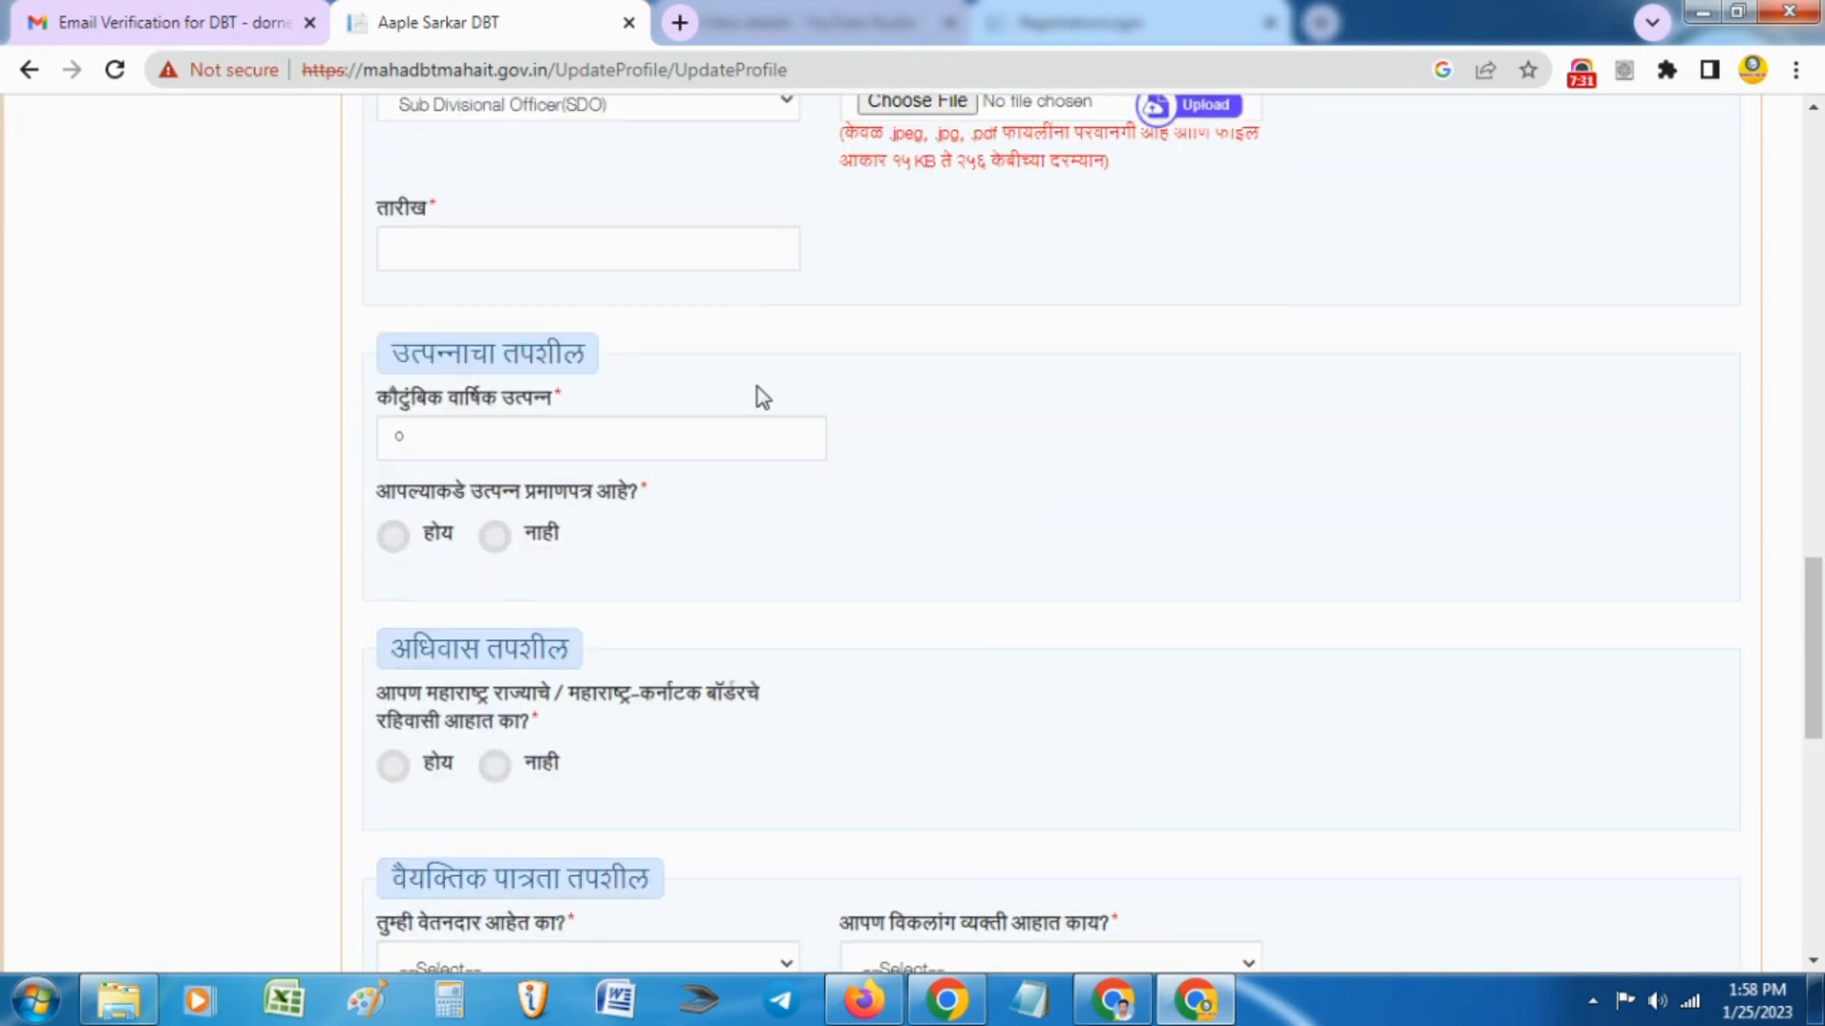
Browse the certificate date calendar to 2023 and close it leaving the date empty
{"action": "left_click", "coordinate": [444, 250]}
{"action": "scroll", "coordinate": [574, 359], "scroll_direction": "up", "scroll_amount": 3}
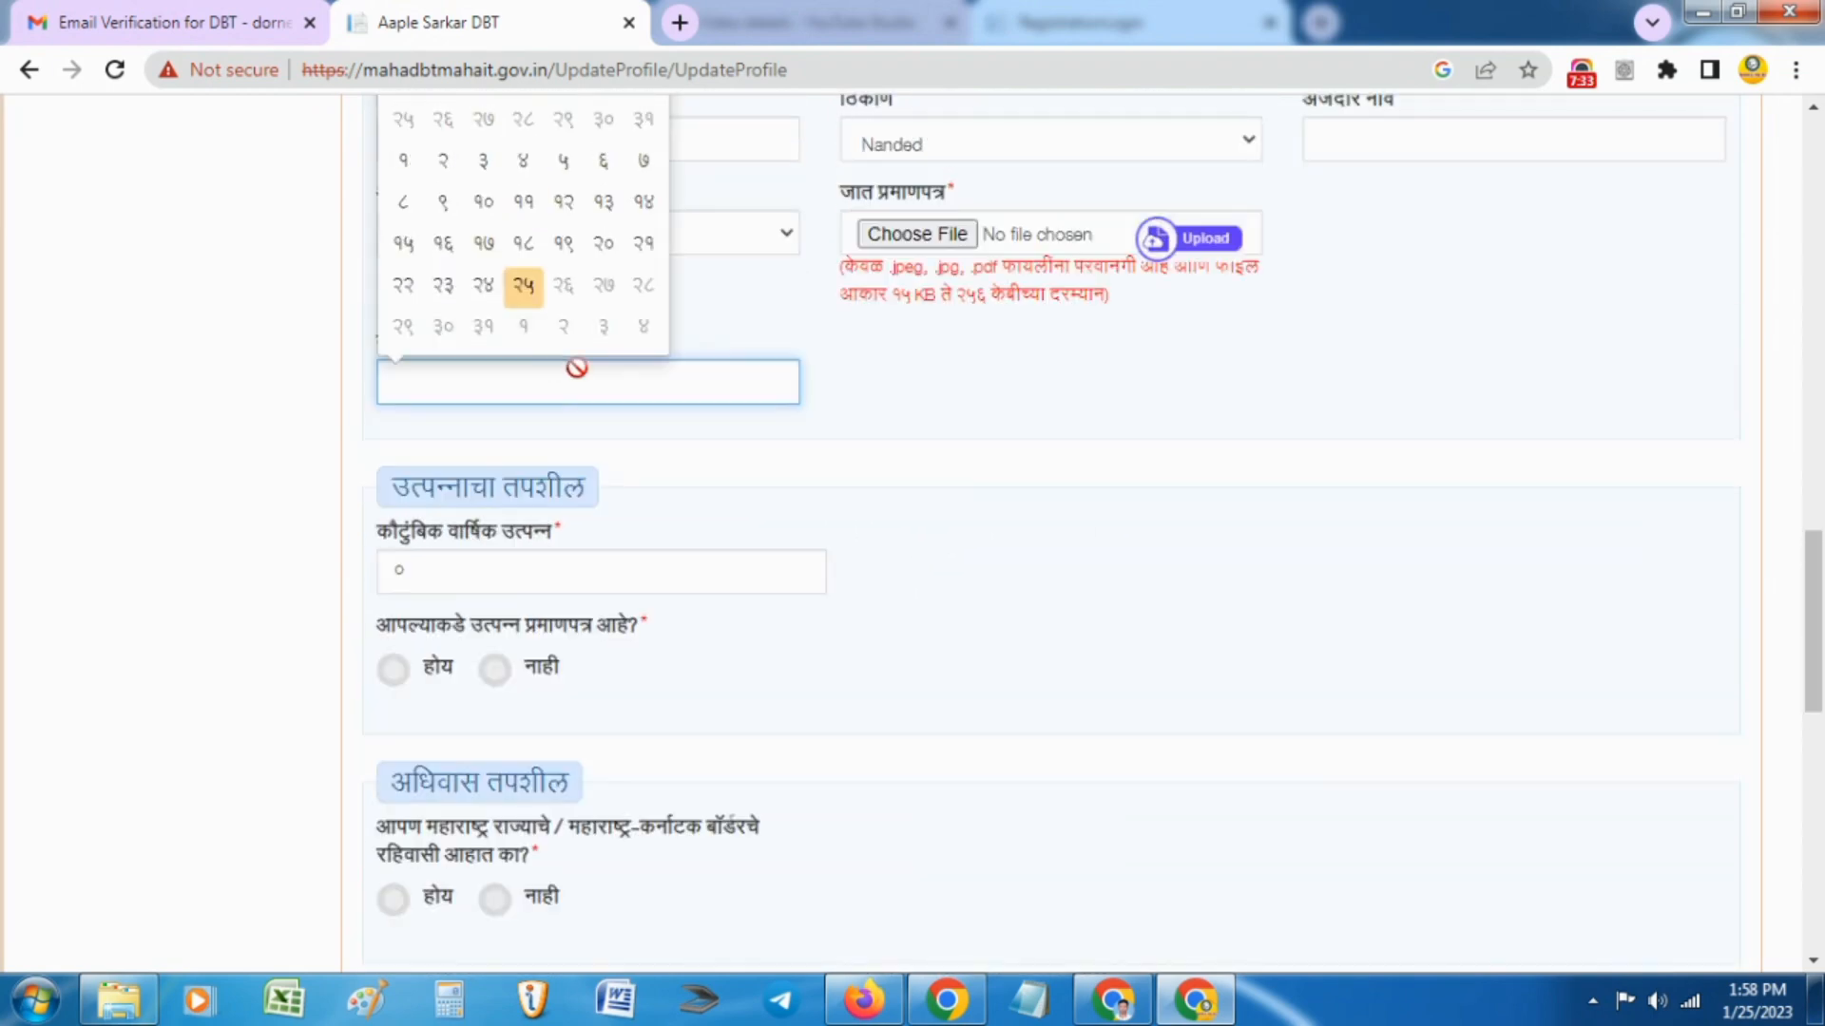
{"action": "scroll", "coordinate": [686, 484], "scroll_direction": "up", "scroll_amount": 2}
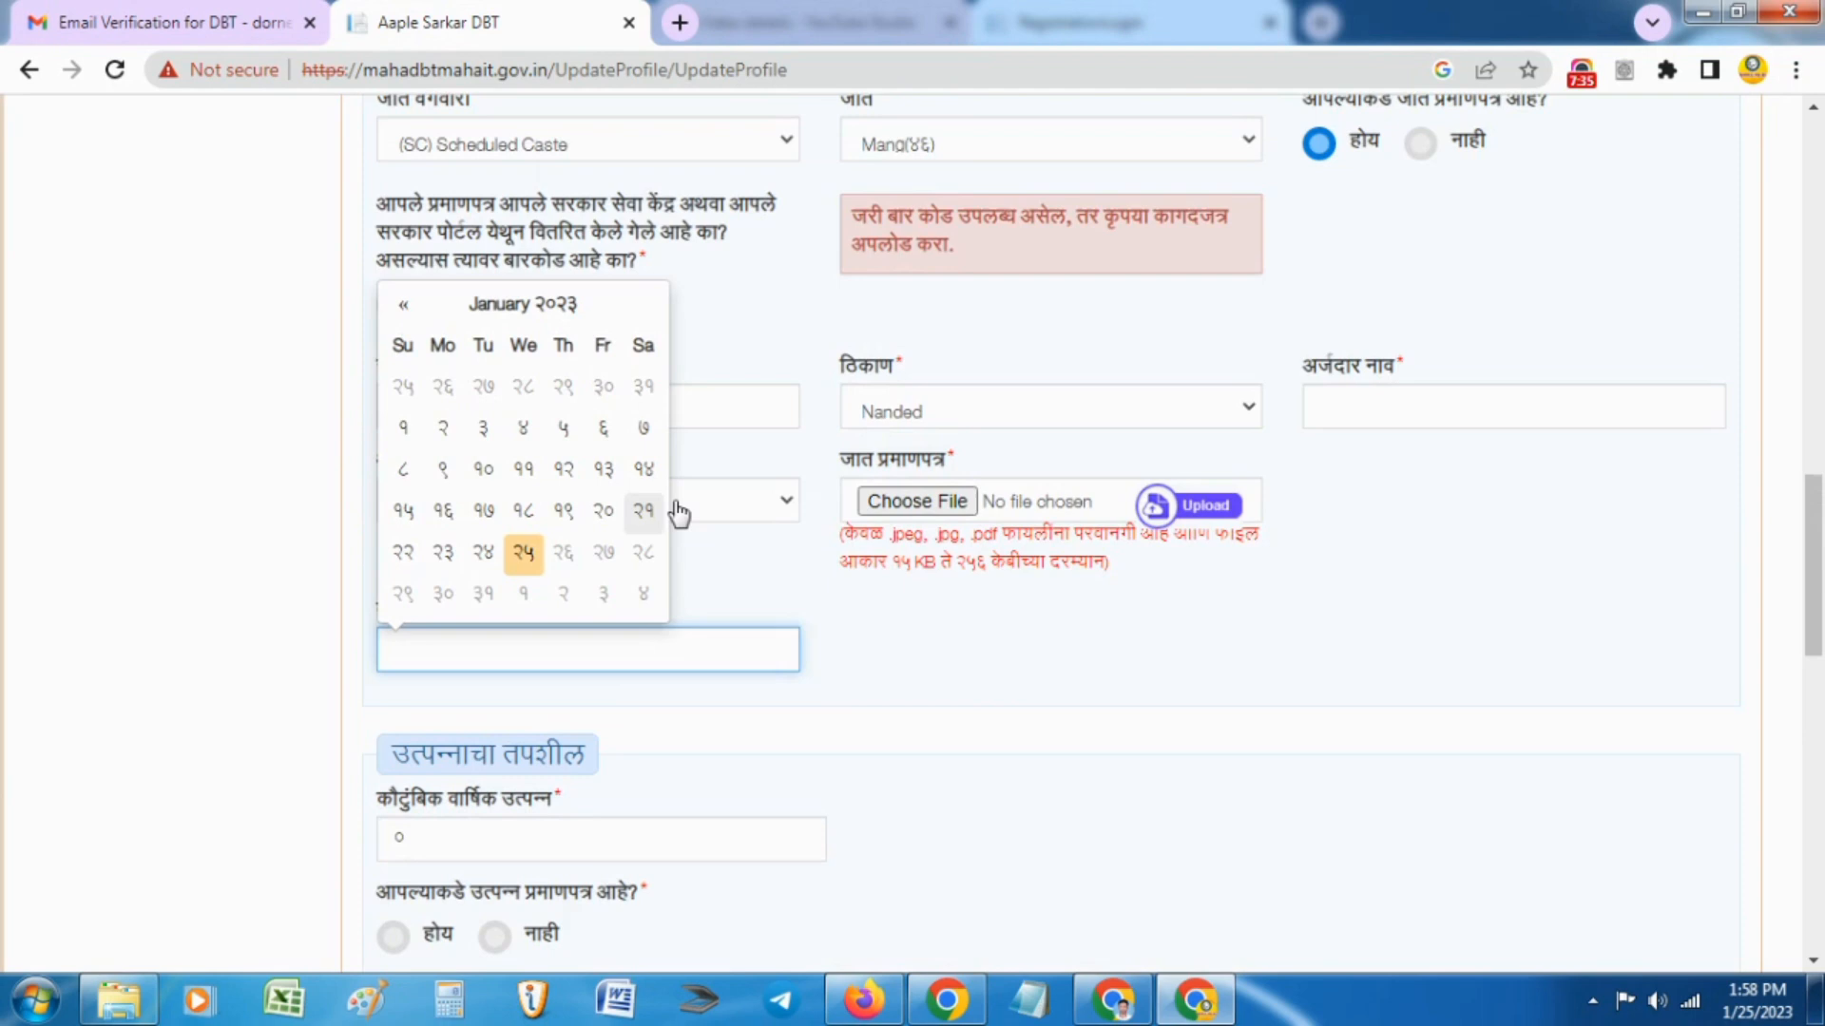
{"action": "left_click", "coordinate": [732, 566]}
{"action": "scroll", "coordinate": [585, 529], "scroll_direction": "down", "scroll_amount": 2}
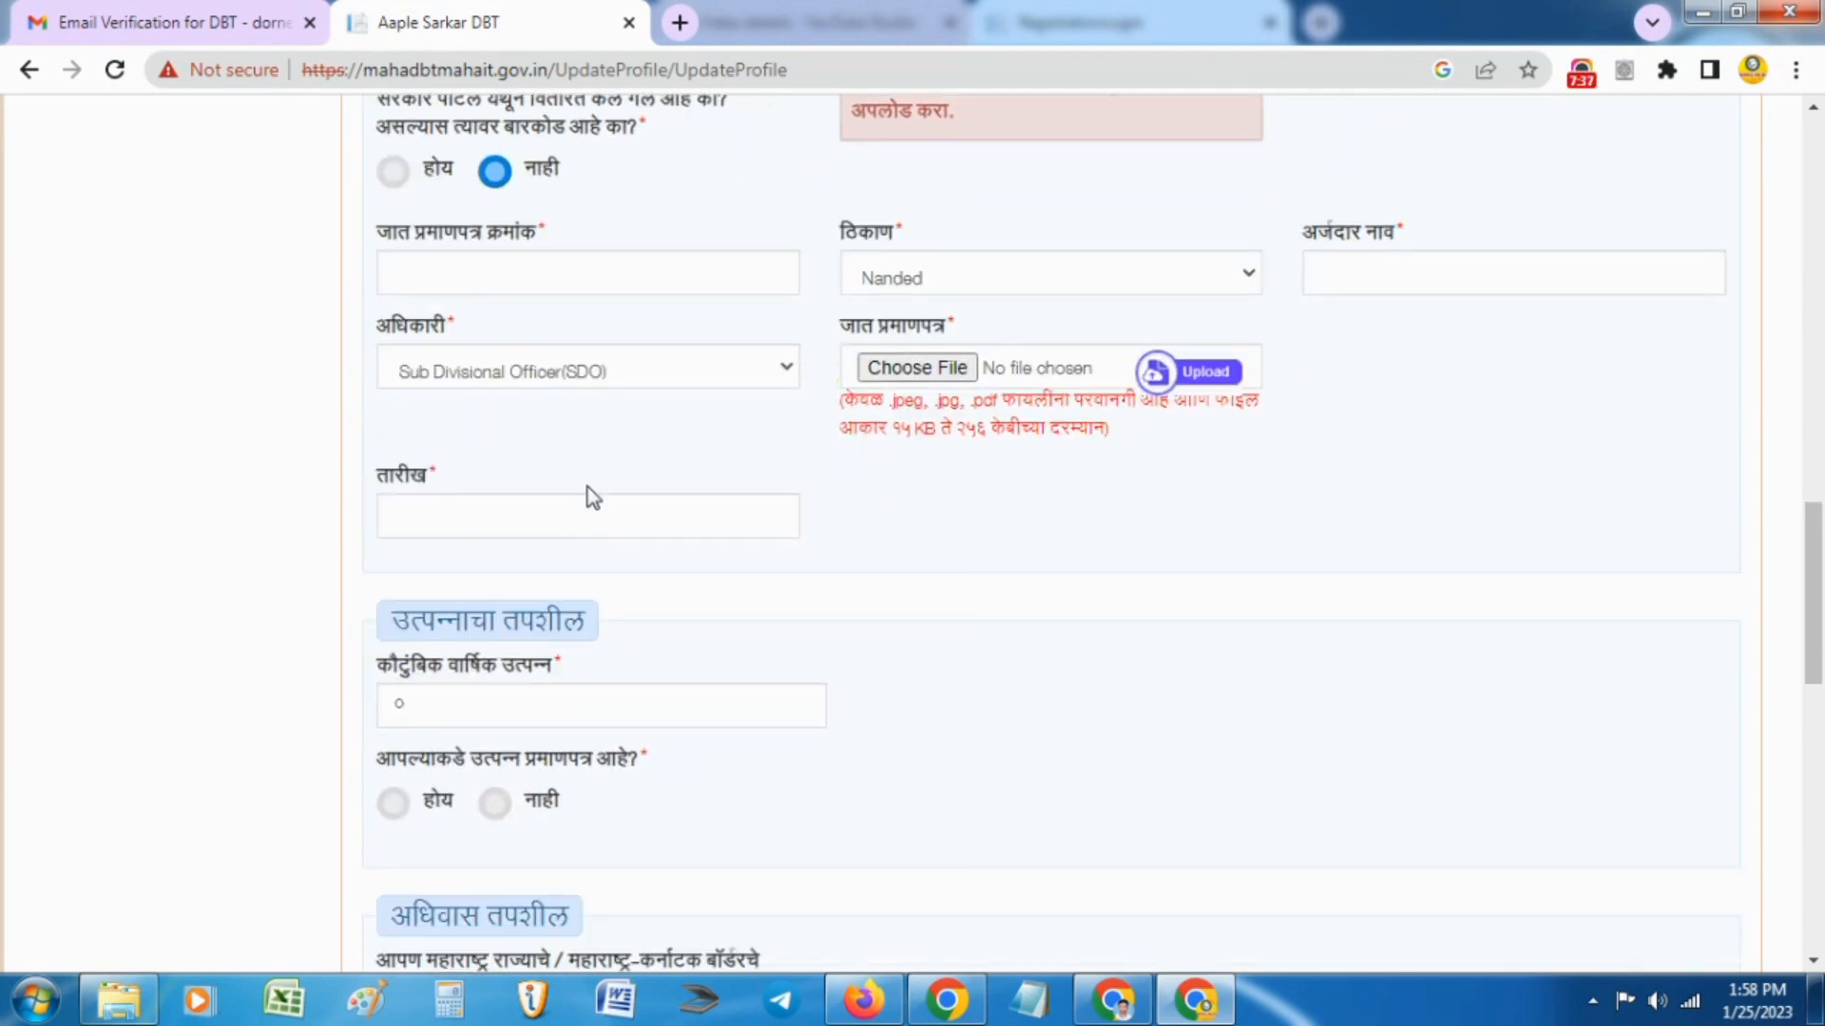
{"action": "left_click", "coordinate": [516, 522]}
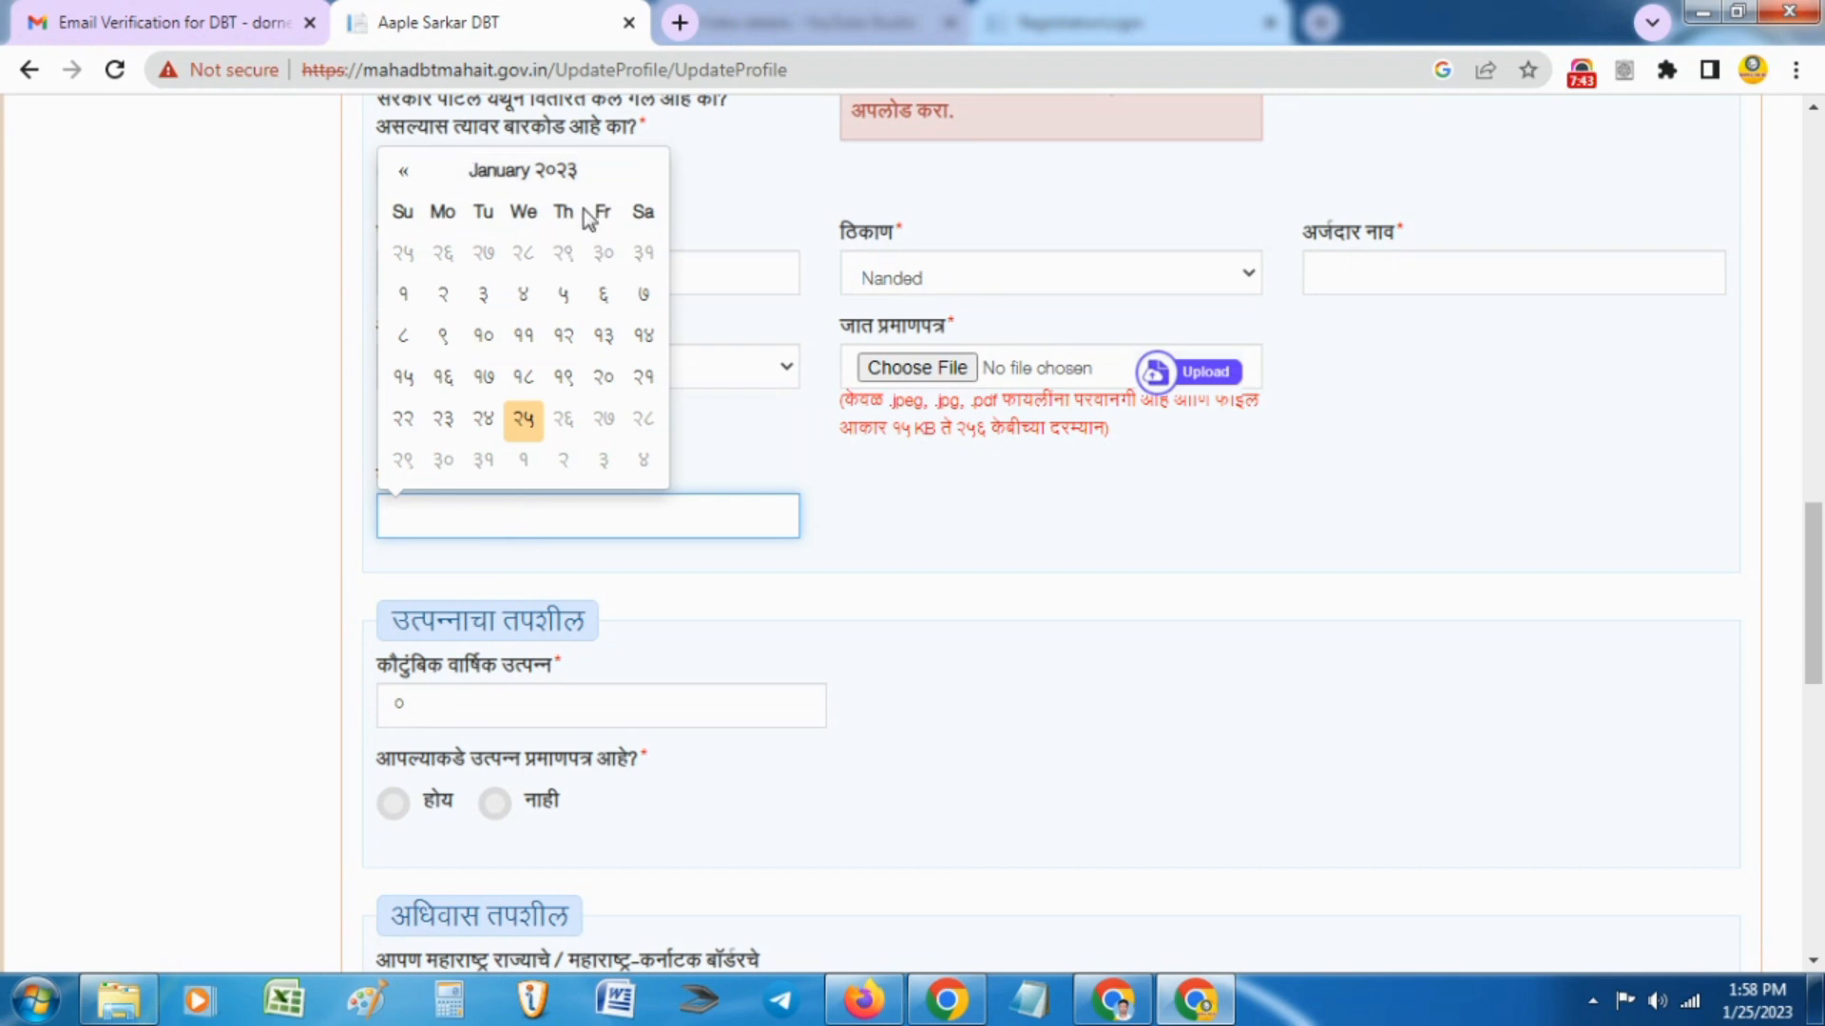
{"action": "left_click", "coordinate": [534, 179]}
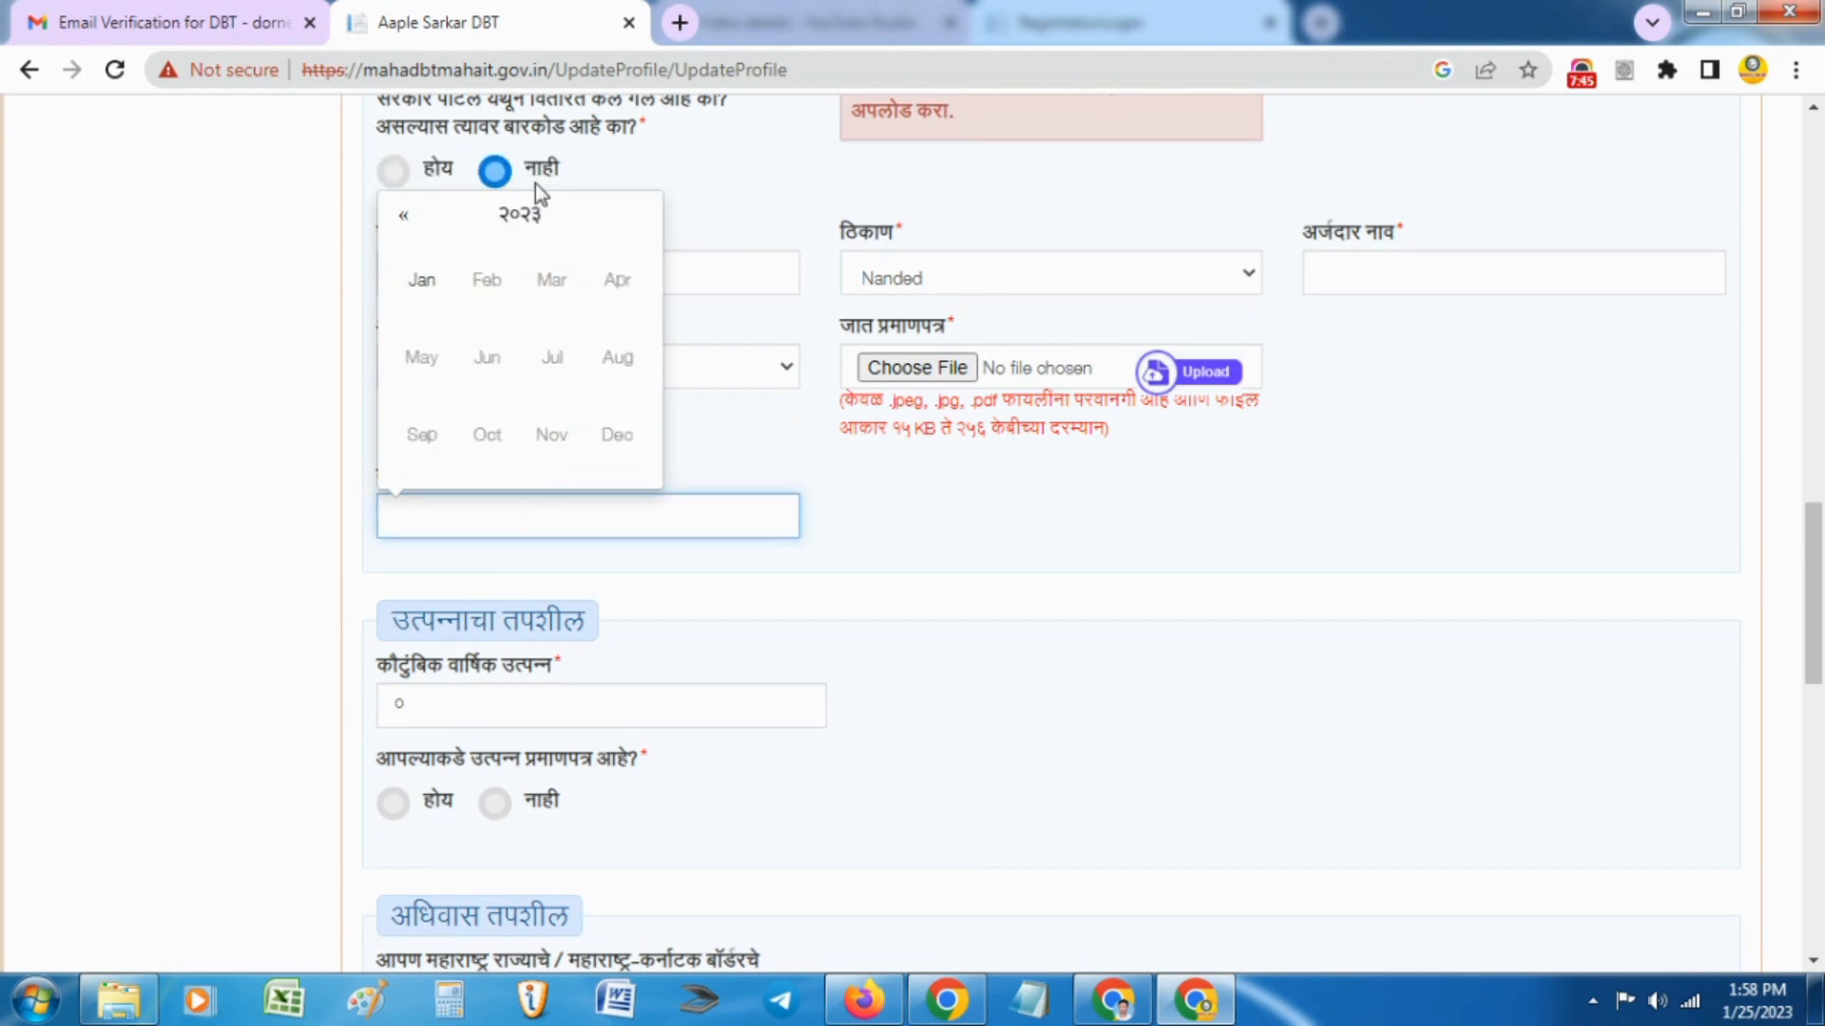
{"action": "left_click", "coordinate": [721, 446]}
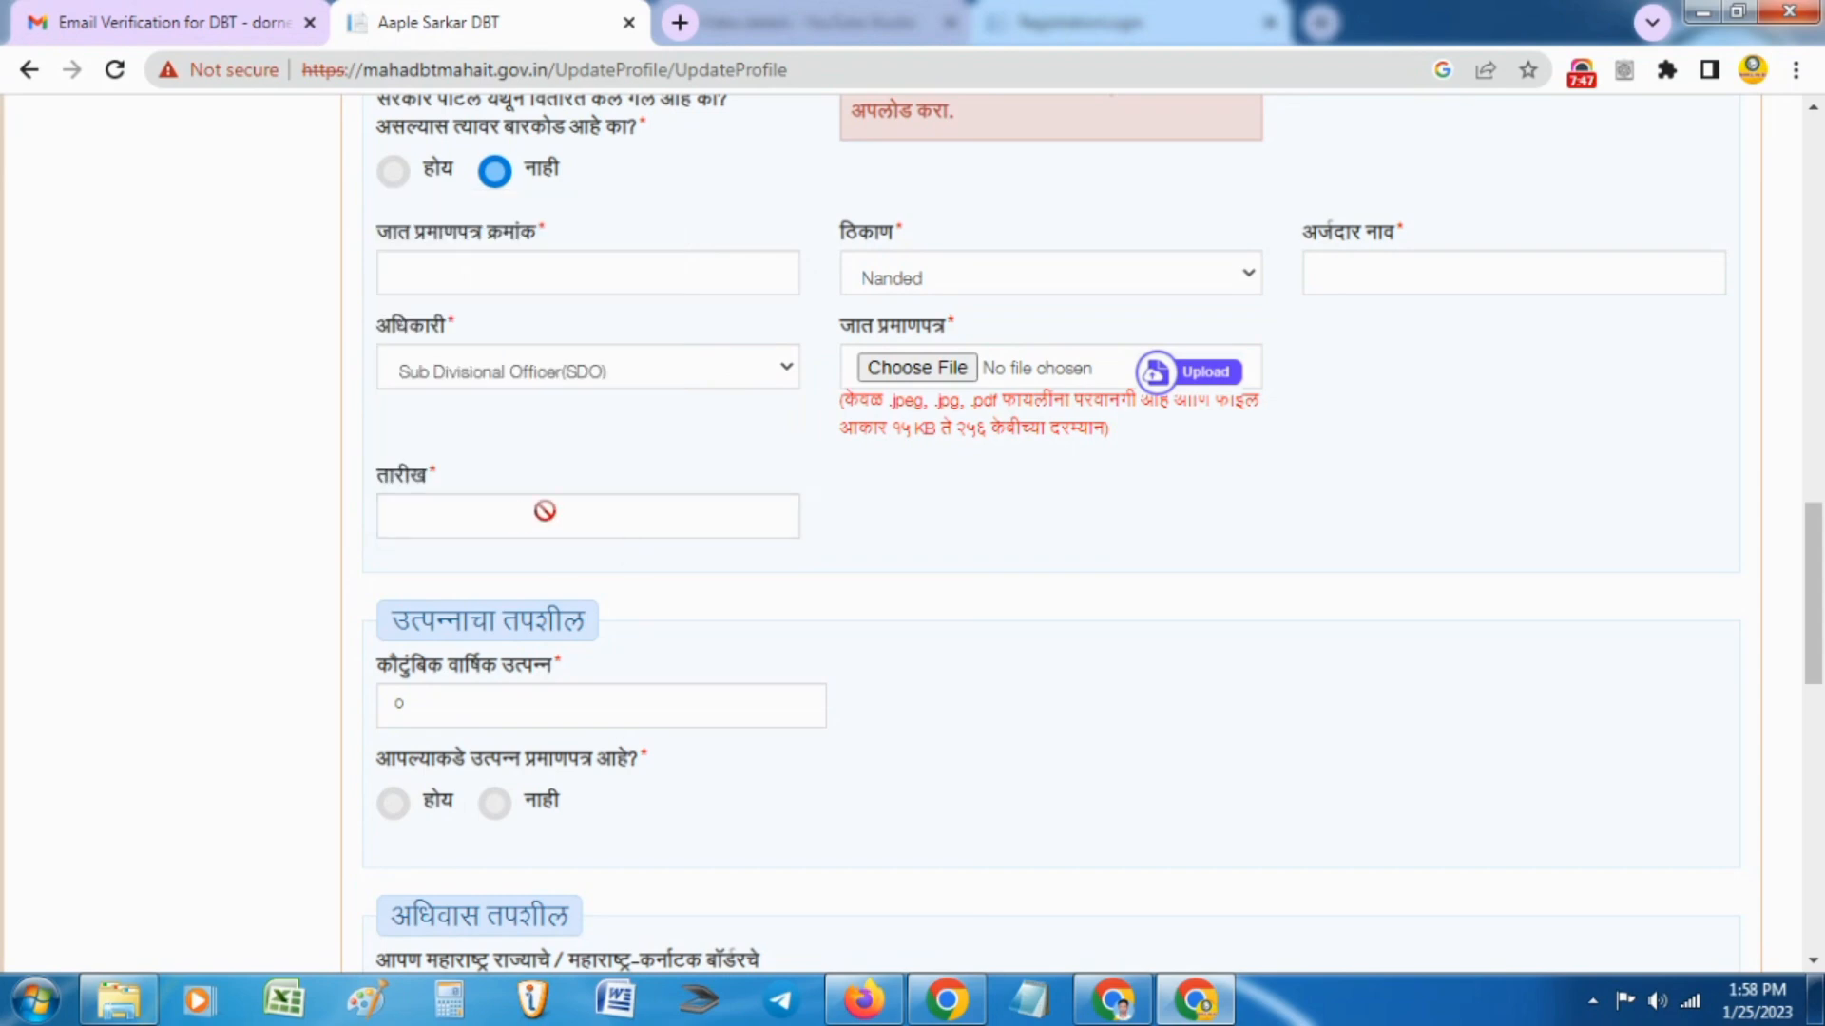
{"action": "scroll", "coordinate": [967, 585], "scroll_direction": "down", "scroll_amount": 5}
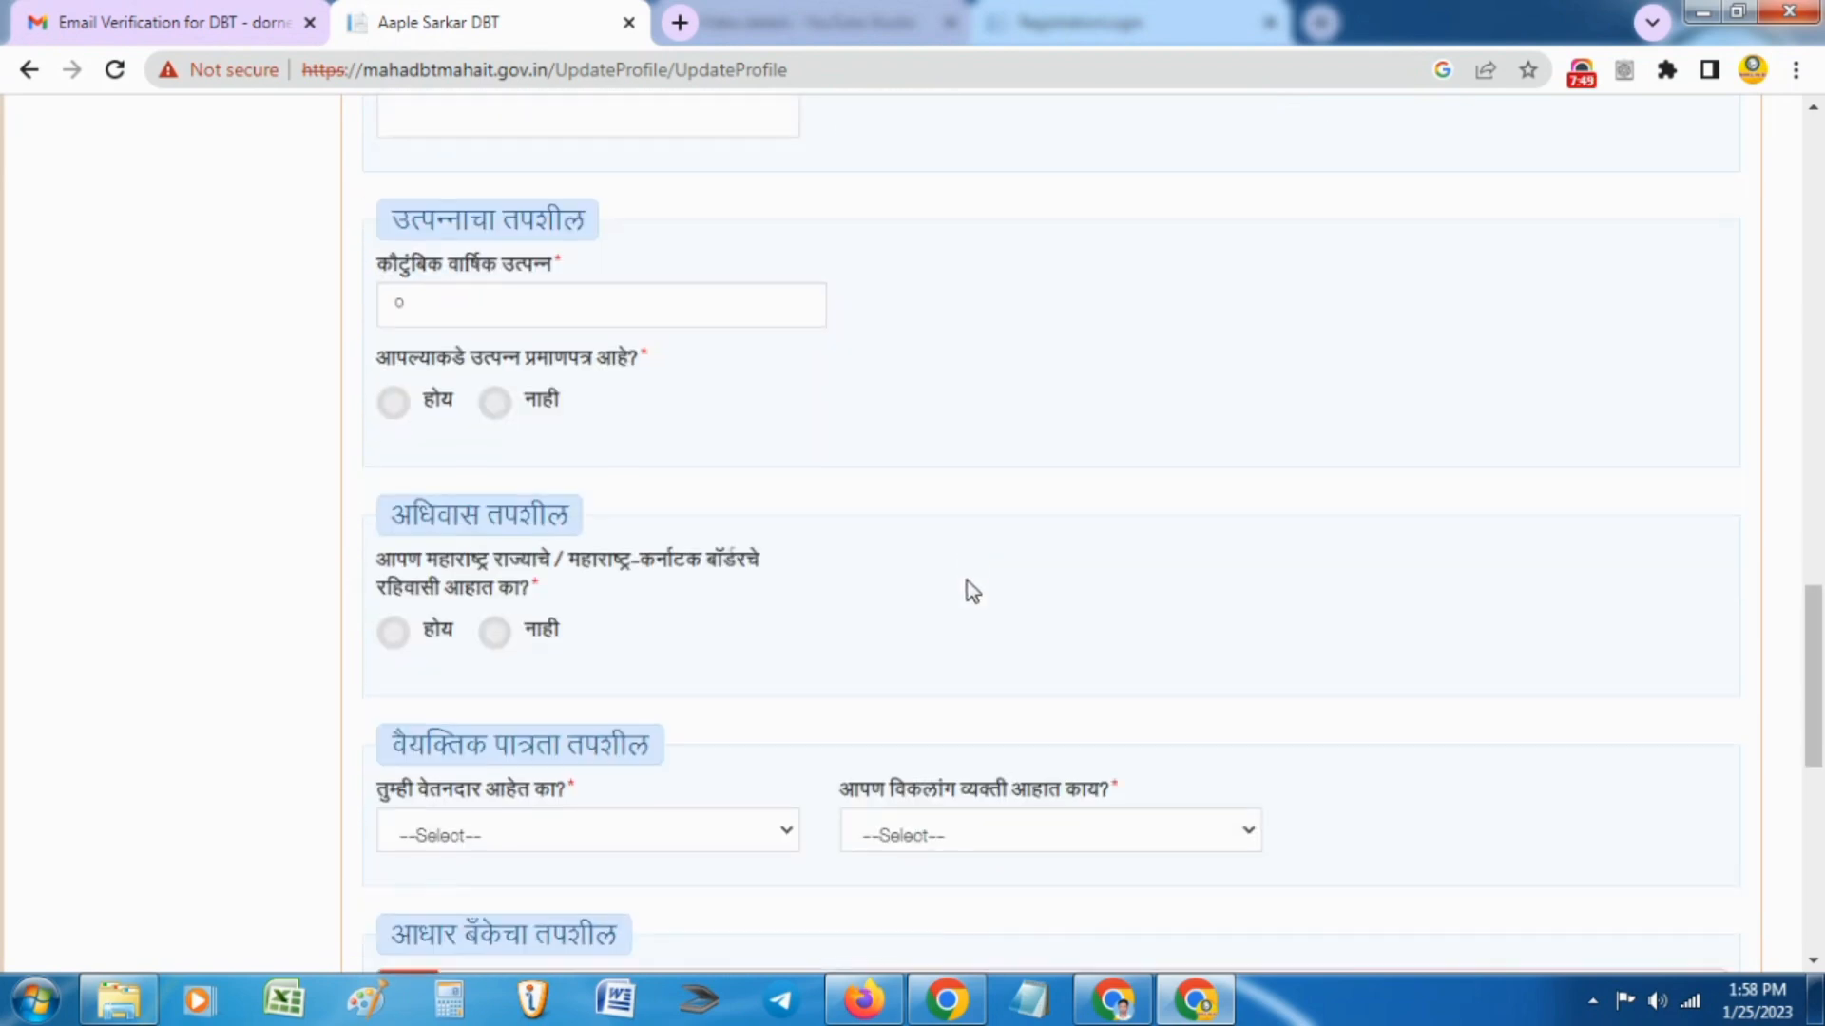
{"action": "scroll", "coordinate": [971, 589], "scroll_direction": "up", "scroll_amount": 1}
{"action": "left_click", "coordinate": [468, 300]}
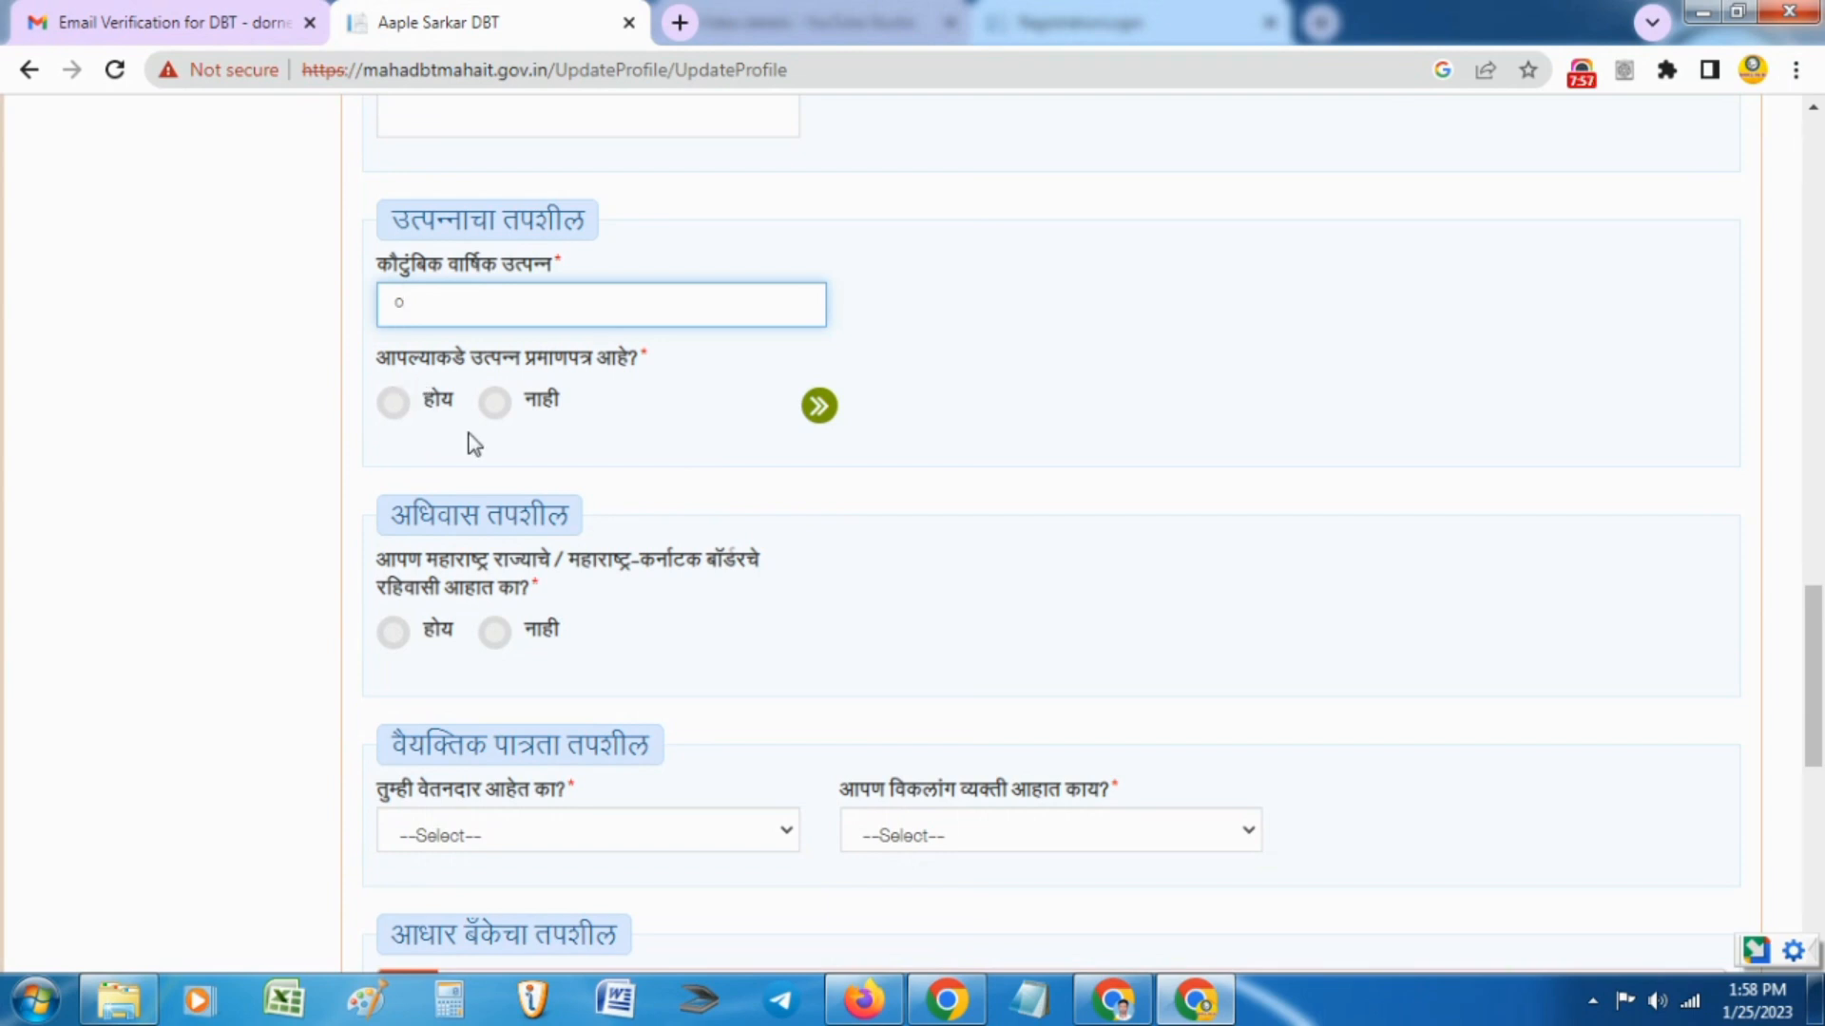
{"action": "left_click", "coordinate": [392, 403]}
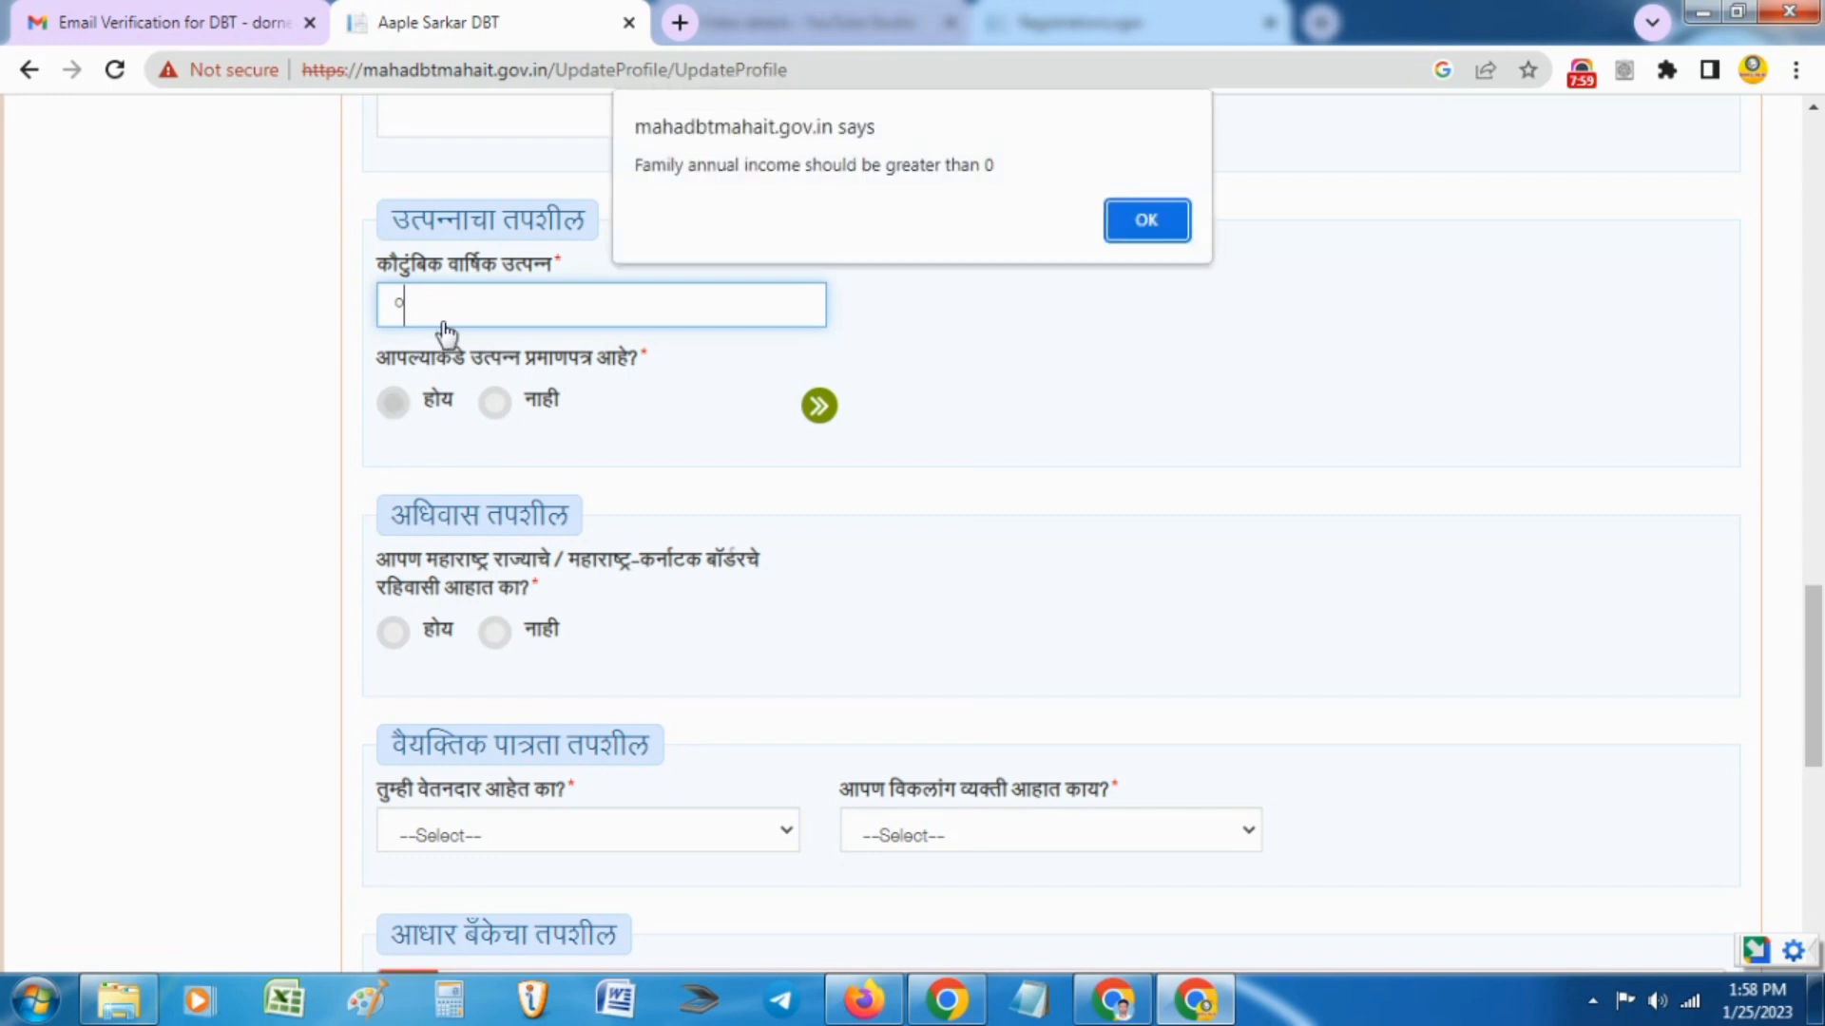
{"action": "left_click", "coordinate": [1145, 221]}
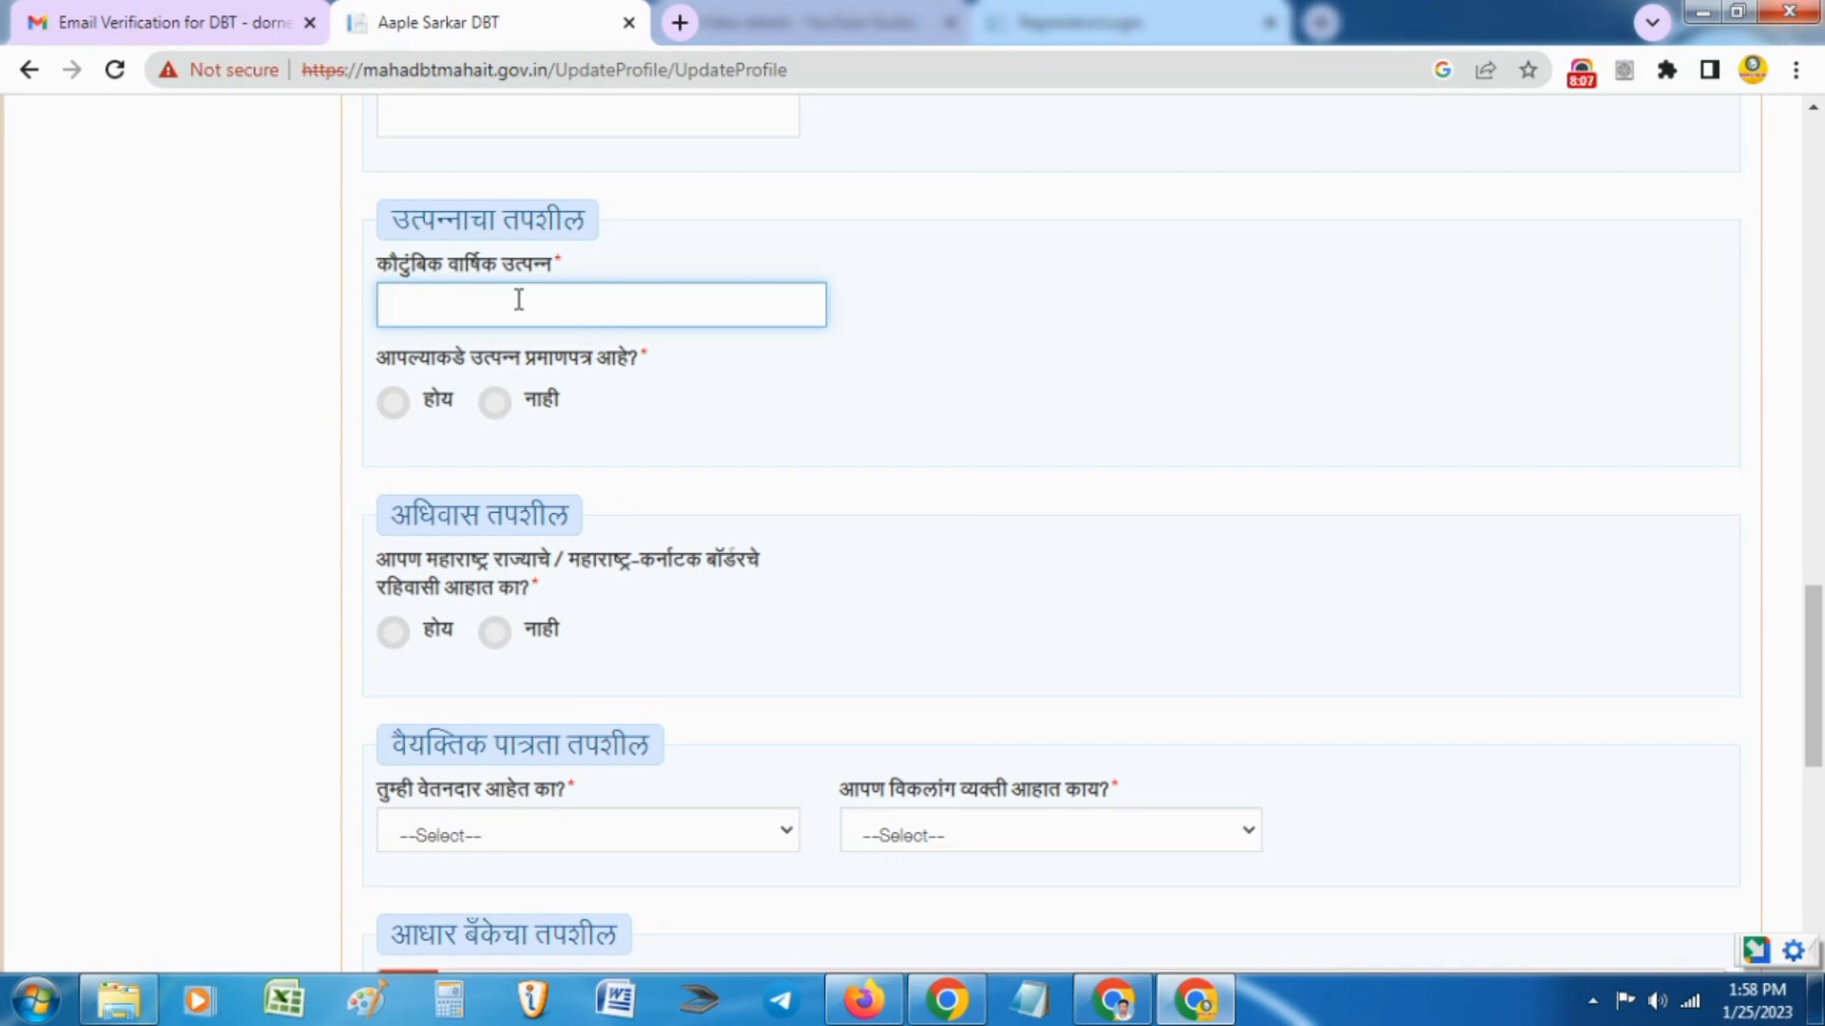
{"action": "type", "text": "४००००"}
{"action": "key", "text": "BackSpace"}
{"action": "key", "text": "BackSpace"}
{"action": "key", "text": "BackSpace"}
{"action": "key", "text": "BackSpace"}
{"action": "type", "text": "६५००००"}
{"action": "key", "text": "BackSpace"}
{"action": "key", "text": "BackSpace"}
{"action": "key", "text": "BackSpace"}
{"action": "key", "text": "BackSpace"}
{"action": "type", "text": "४००००"}
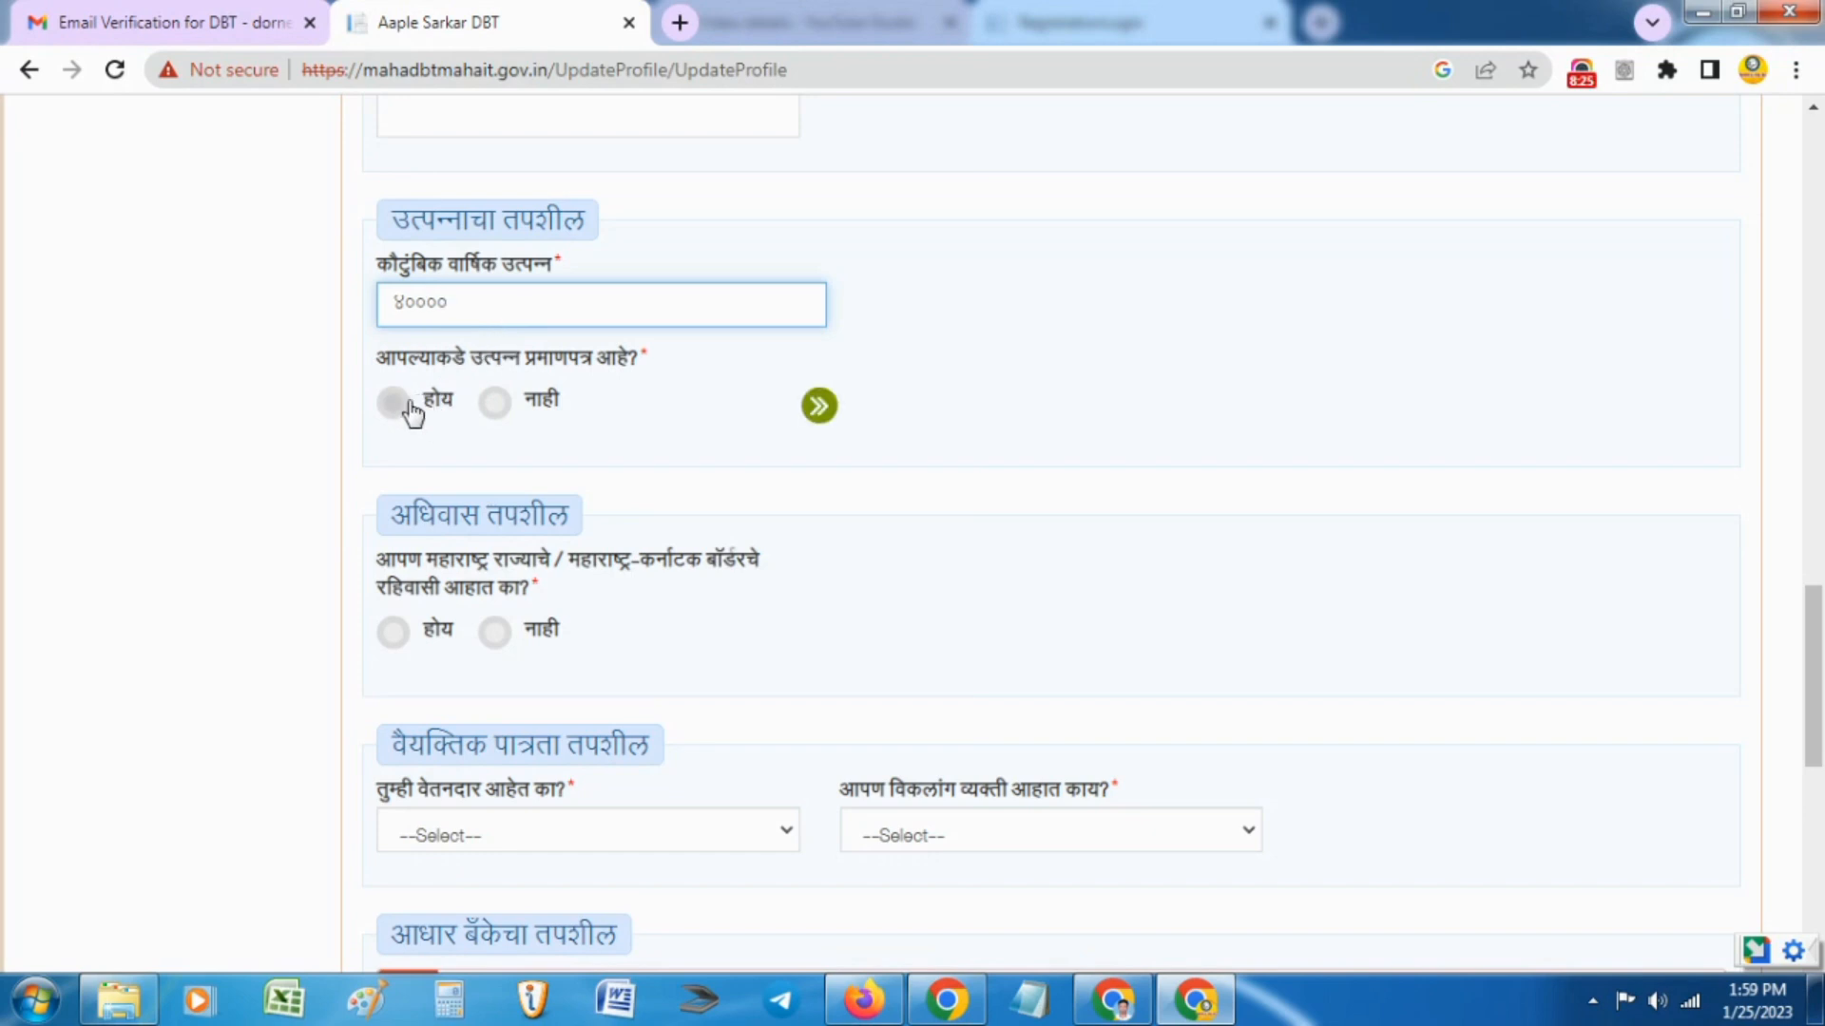
{"action": "left_click", "coordinate": [437, 402]}
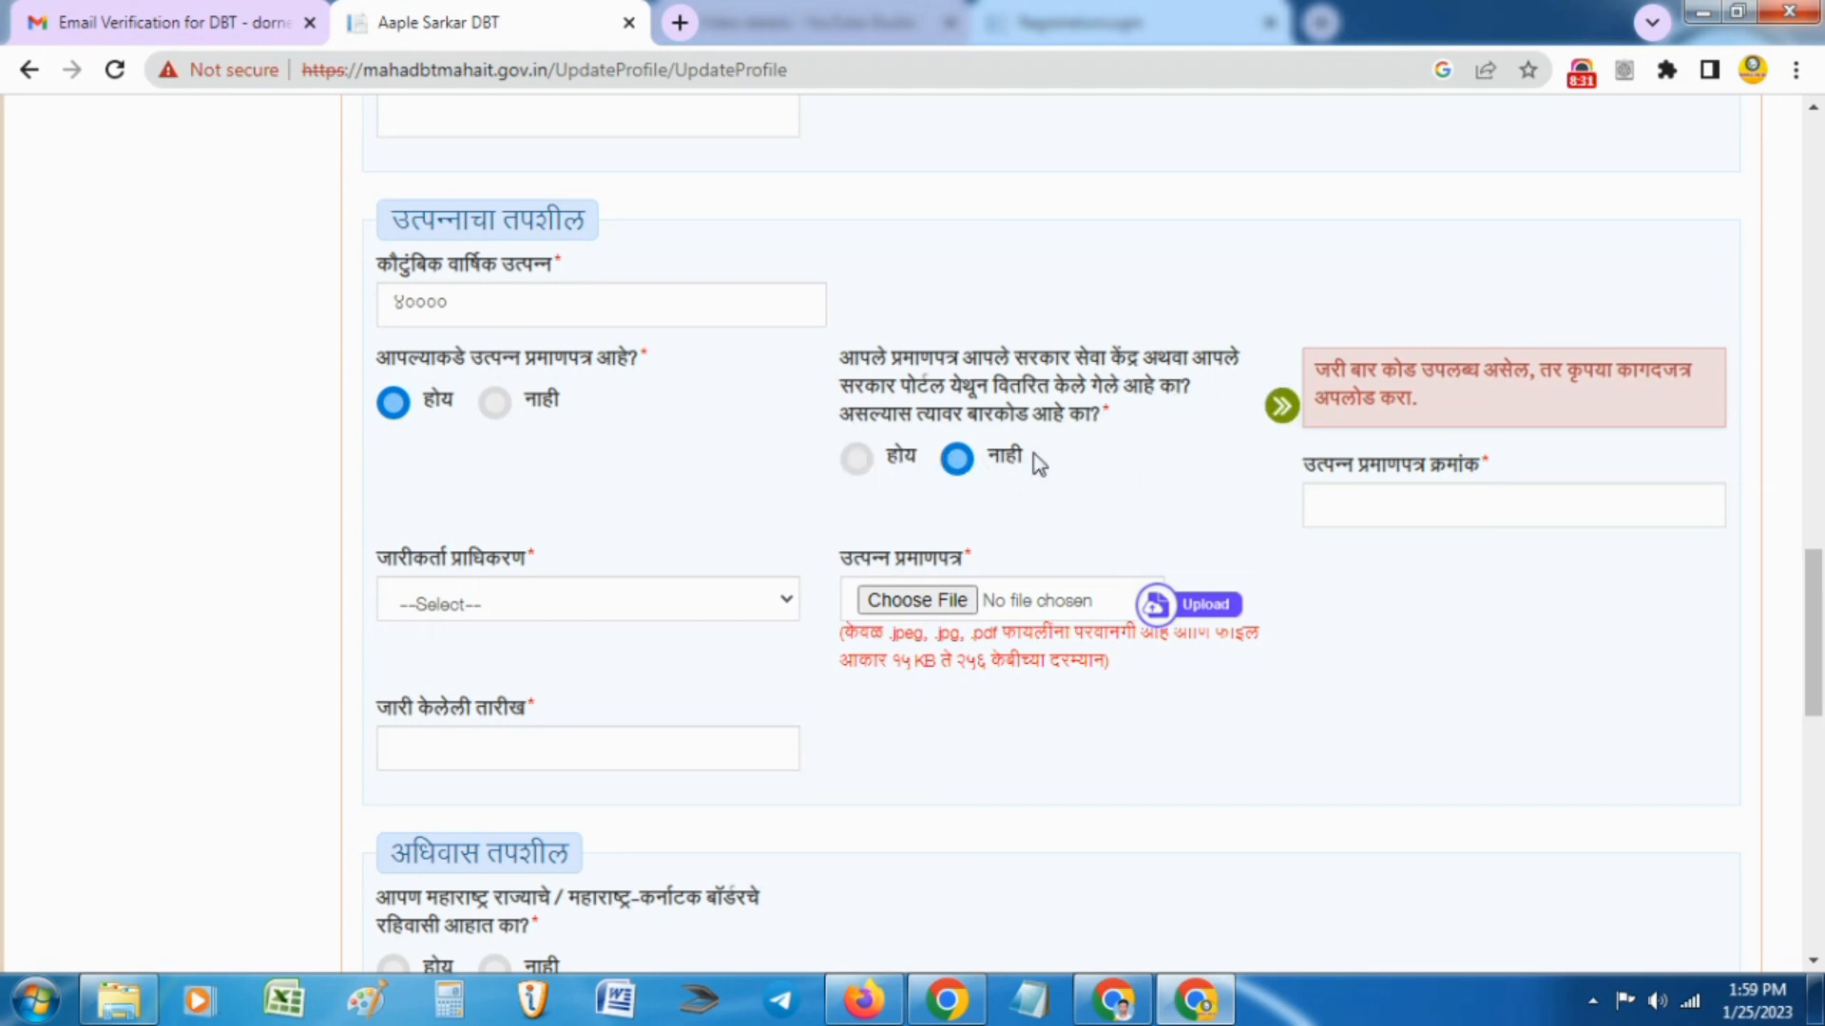
Choose Tahsildar as the income certificate's issuing authority, leaving the certificate number empty
{"action": "left_click", "coordinate": [1399, 514]}
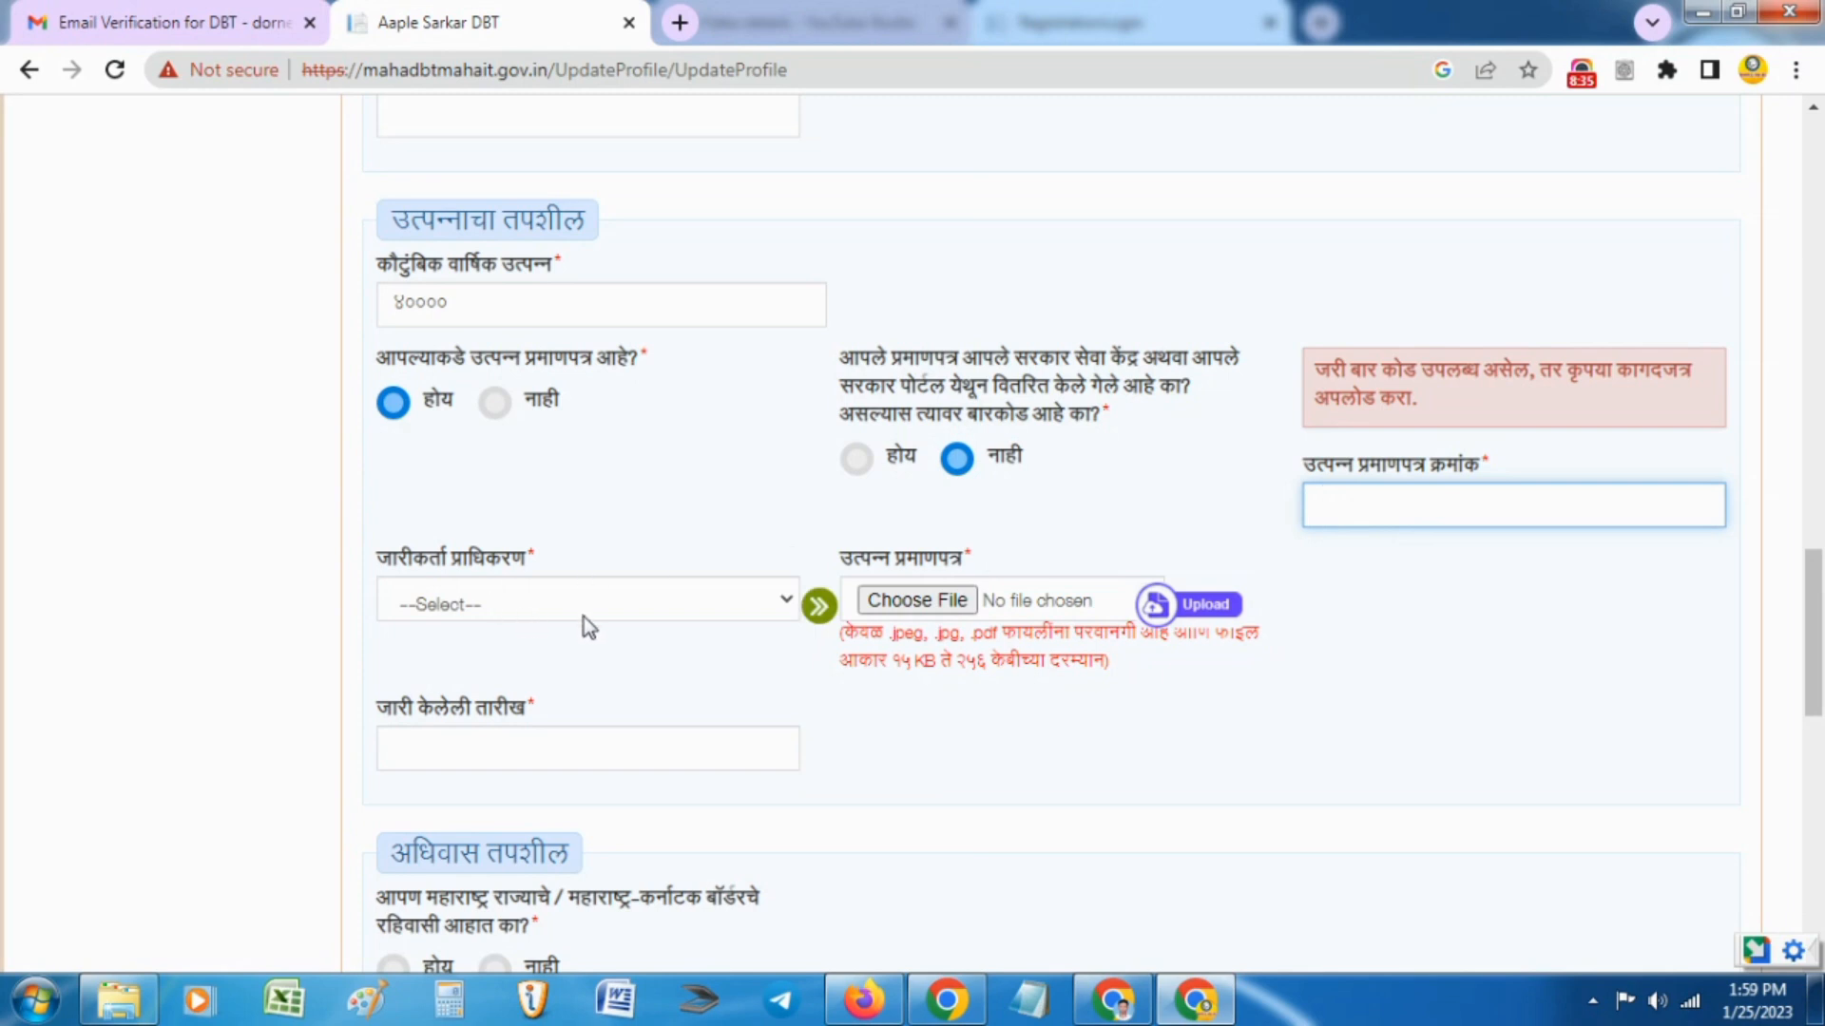
{"action": "left_click", "coordinate": [530, 606]}
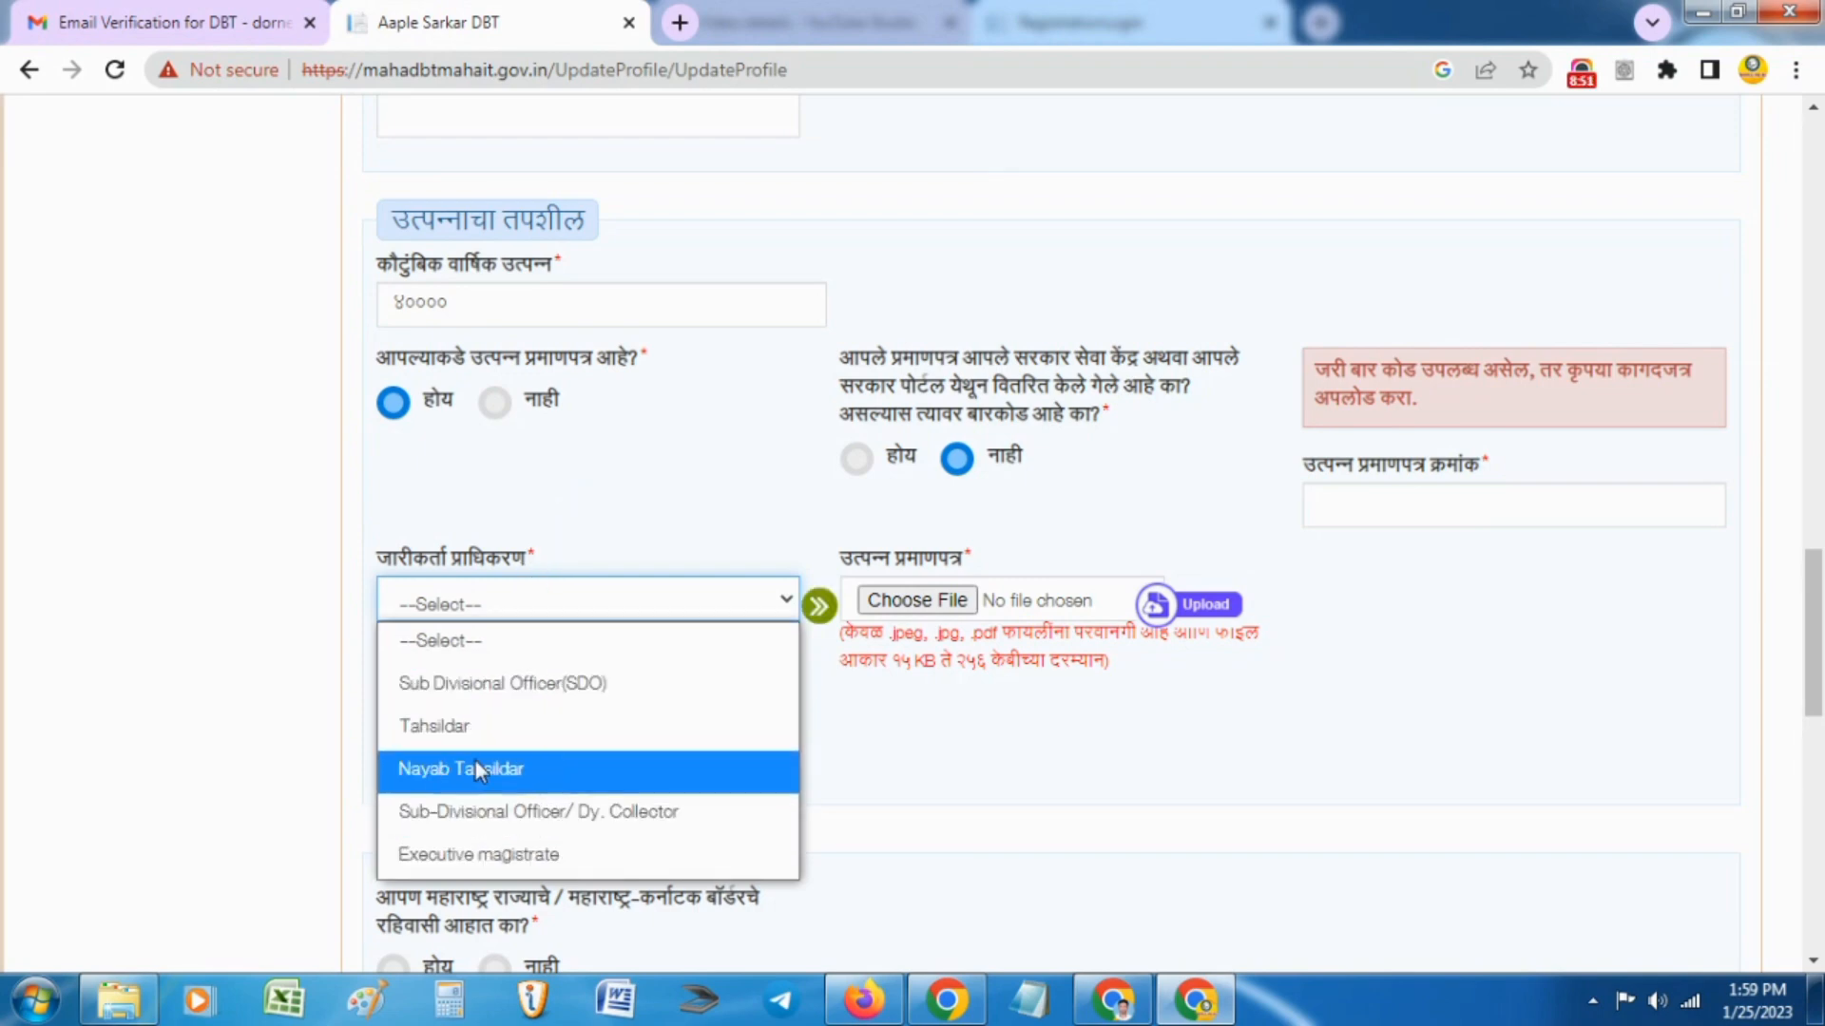
{"action": "left_click", "coordinate": [466, 727]}
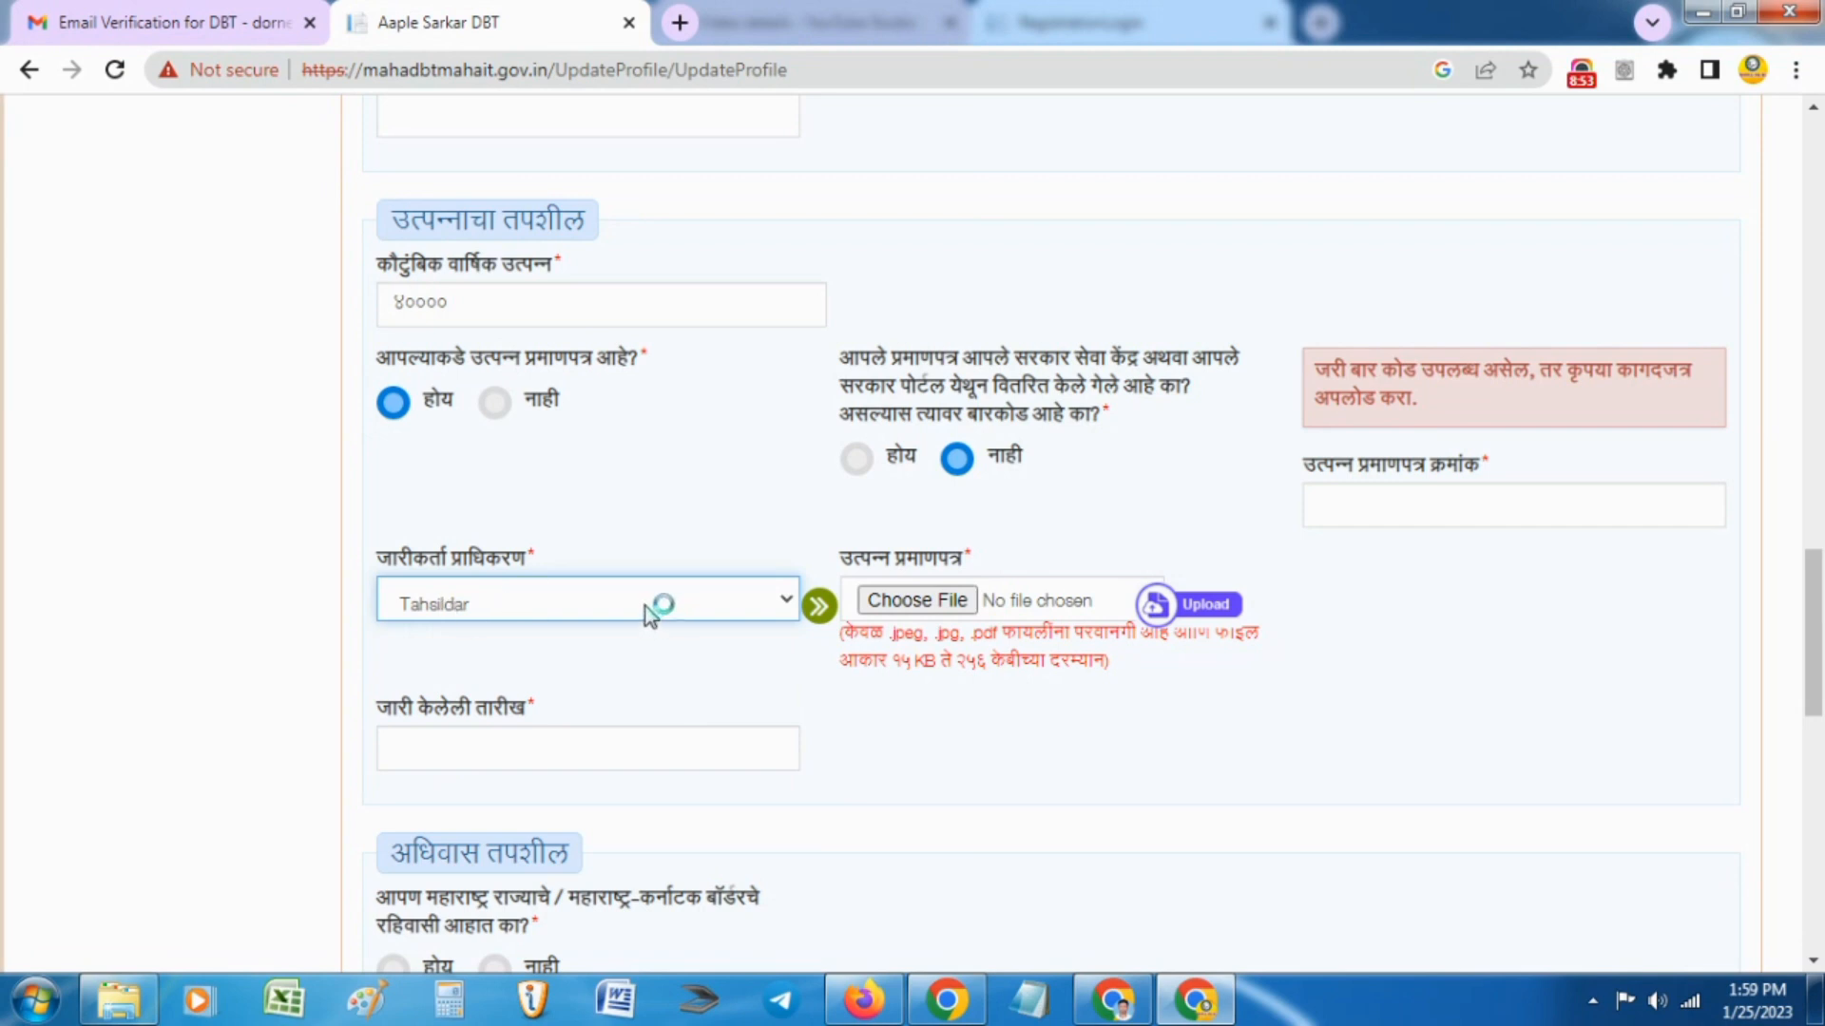
{"action": "left_click_drag", "start_coordinate": [848, 571], "coordinate": [1038, 570]}
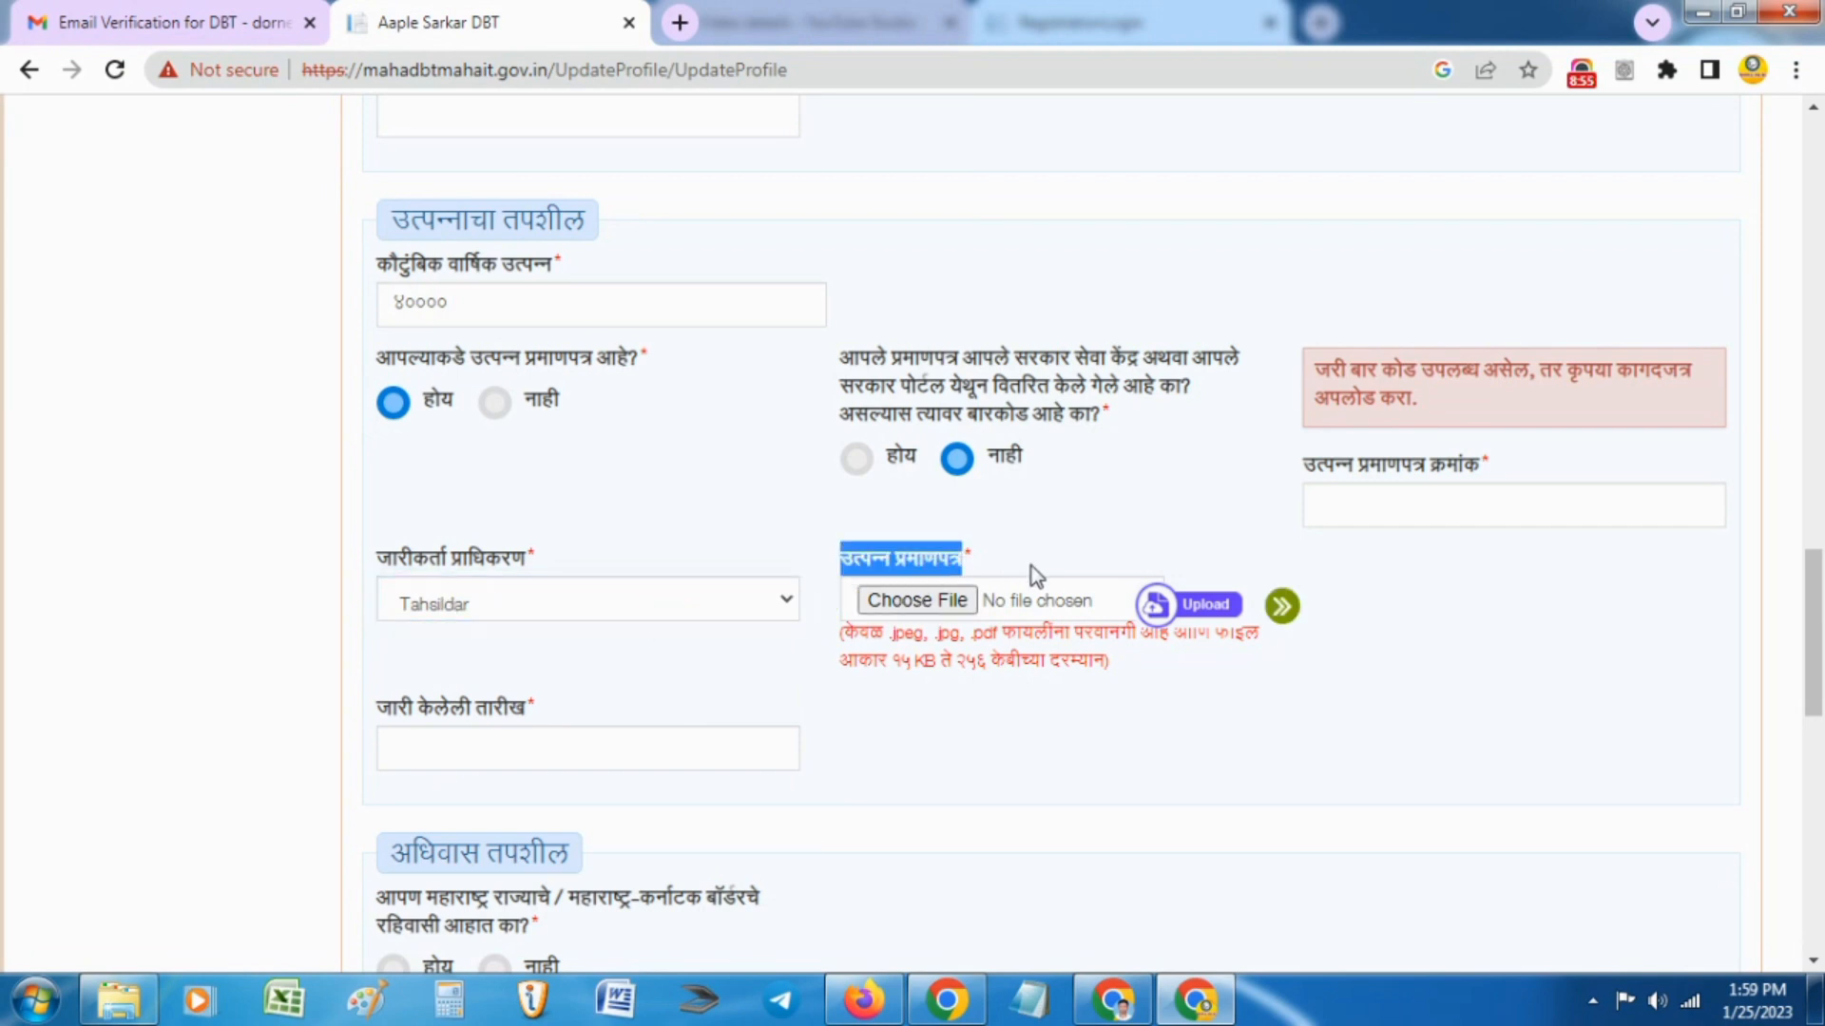
{"action": "left_click_drag", "start_coordinate": [893, 668], "coordinate": [1037, 665]}
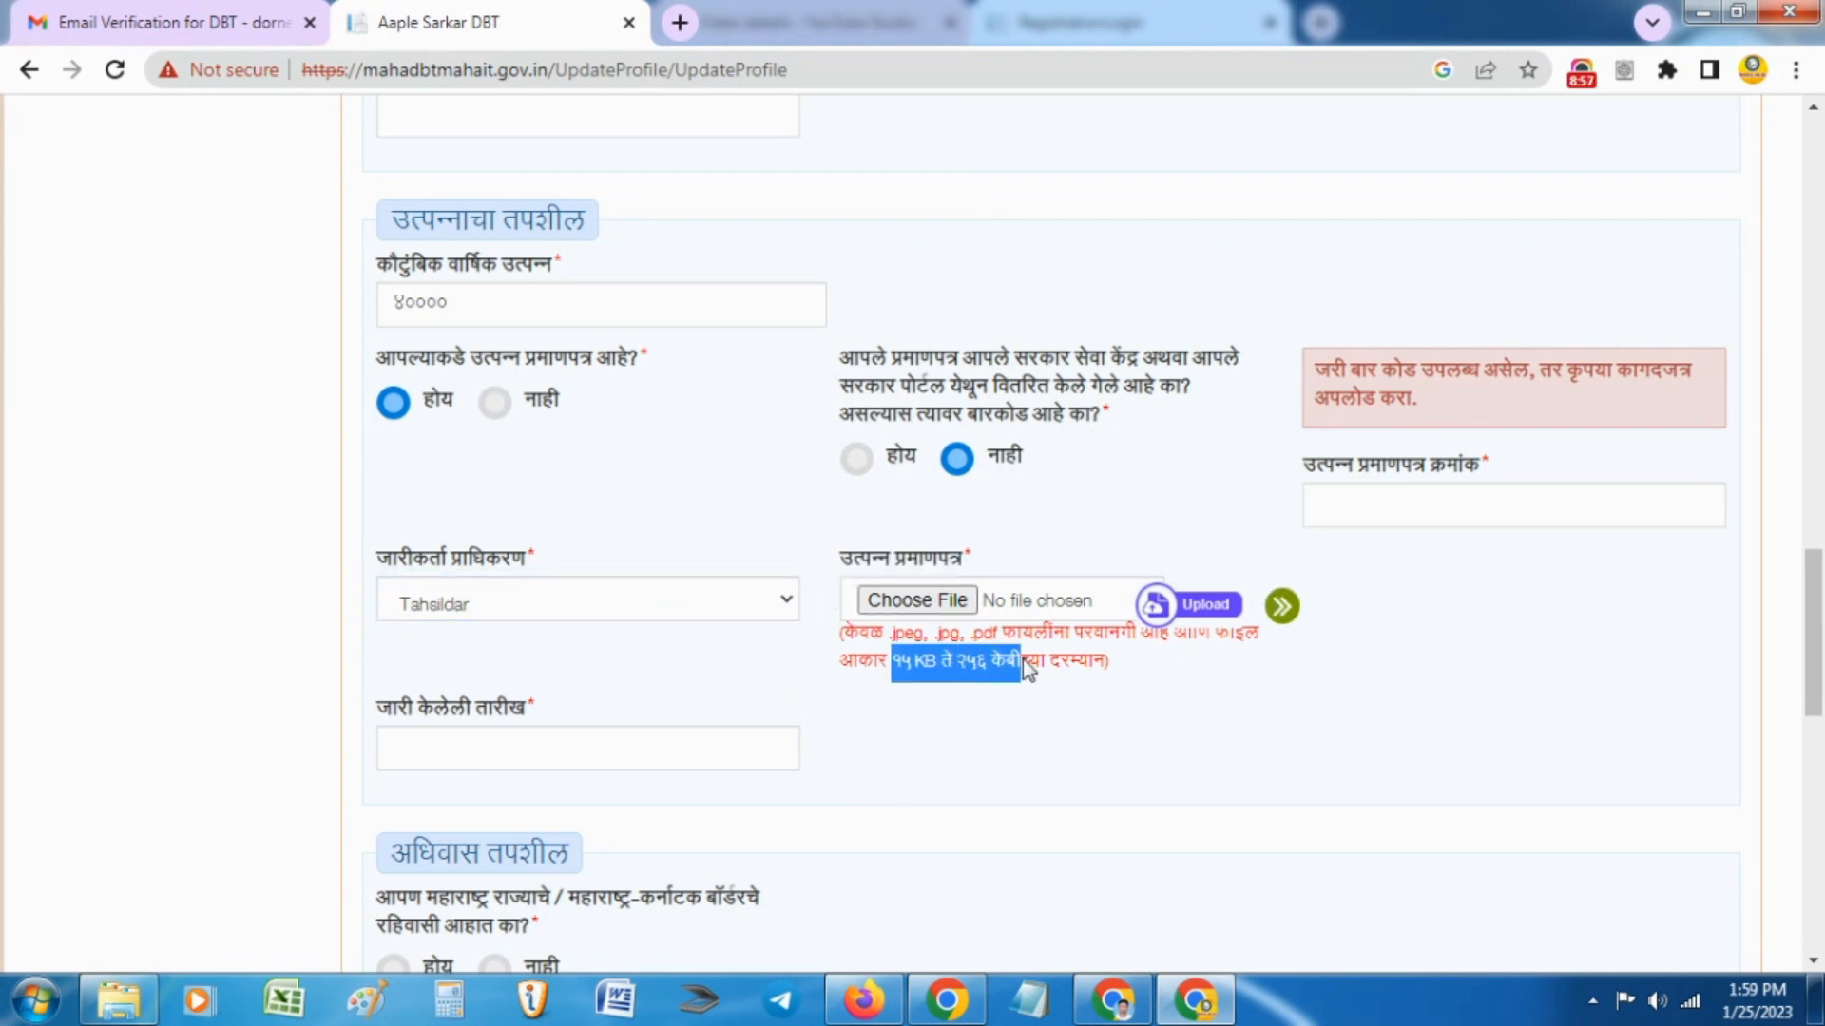
{"action": "left_click", "coordinate": [1209, 717]}
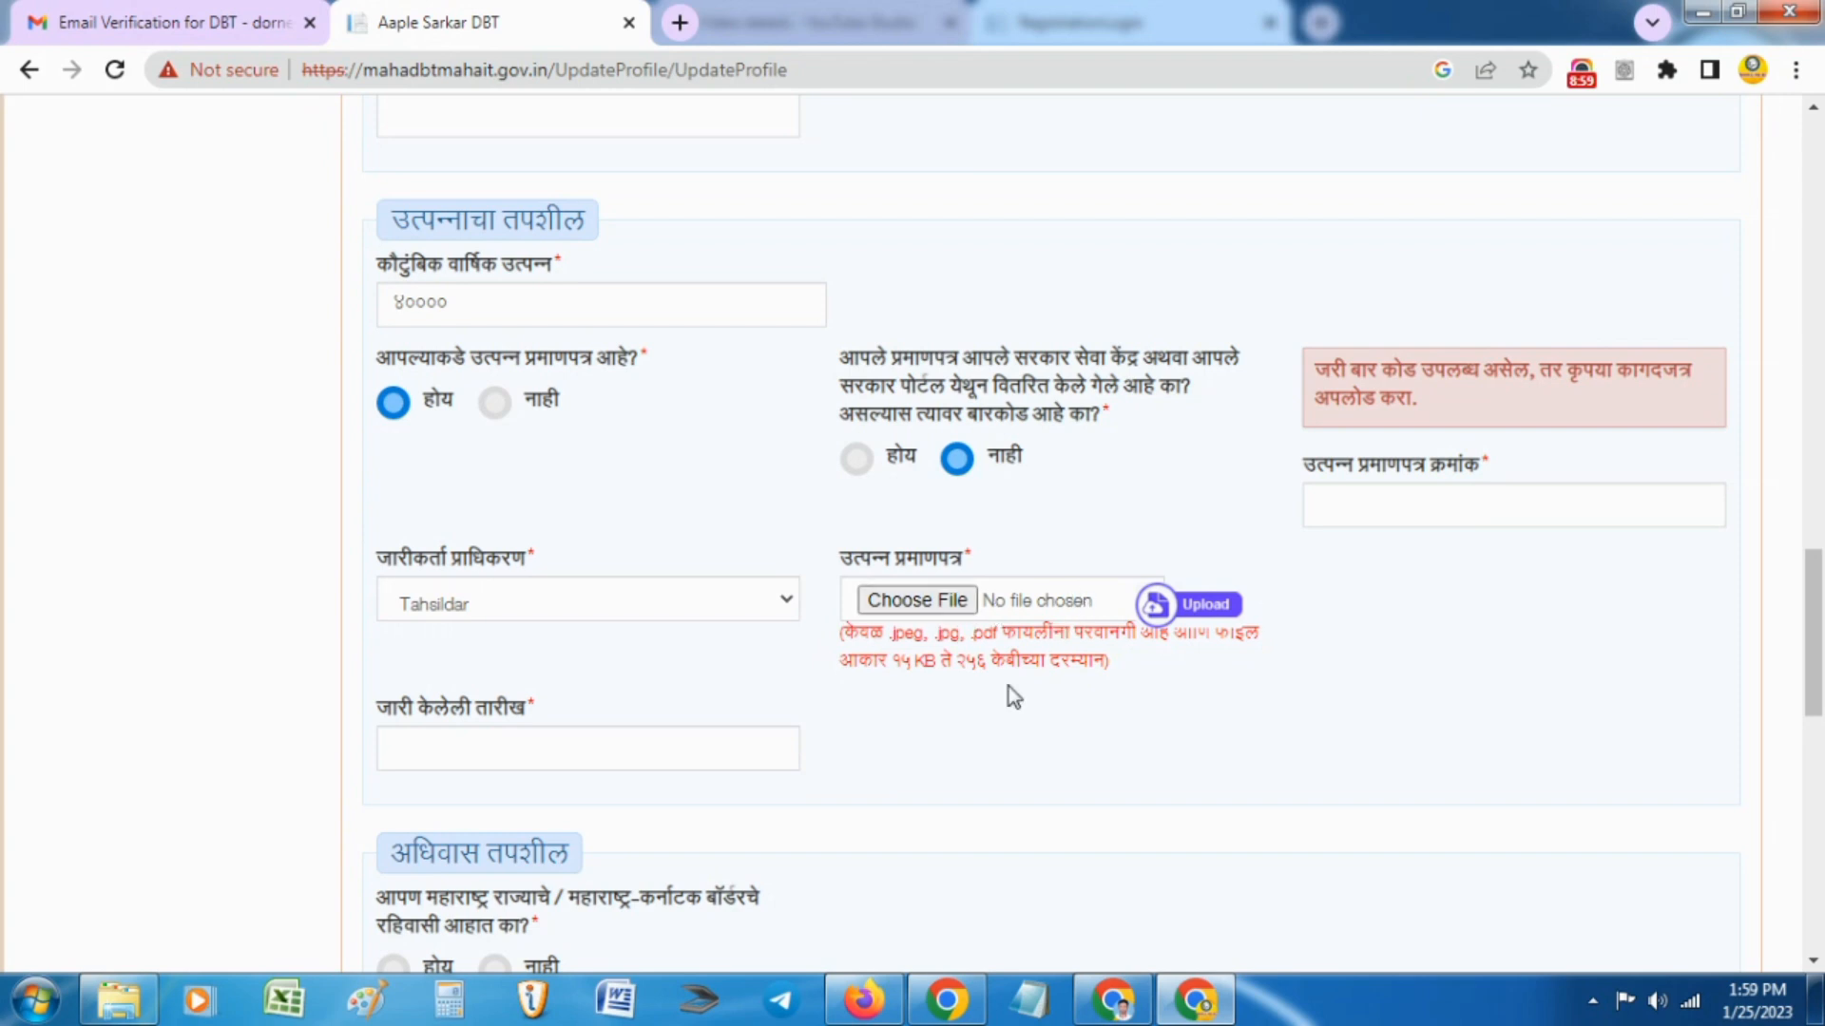
{"action": "left_click", "coordinate": [1372, 505]}
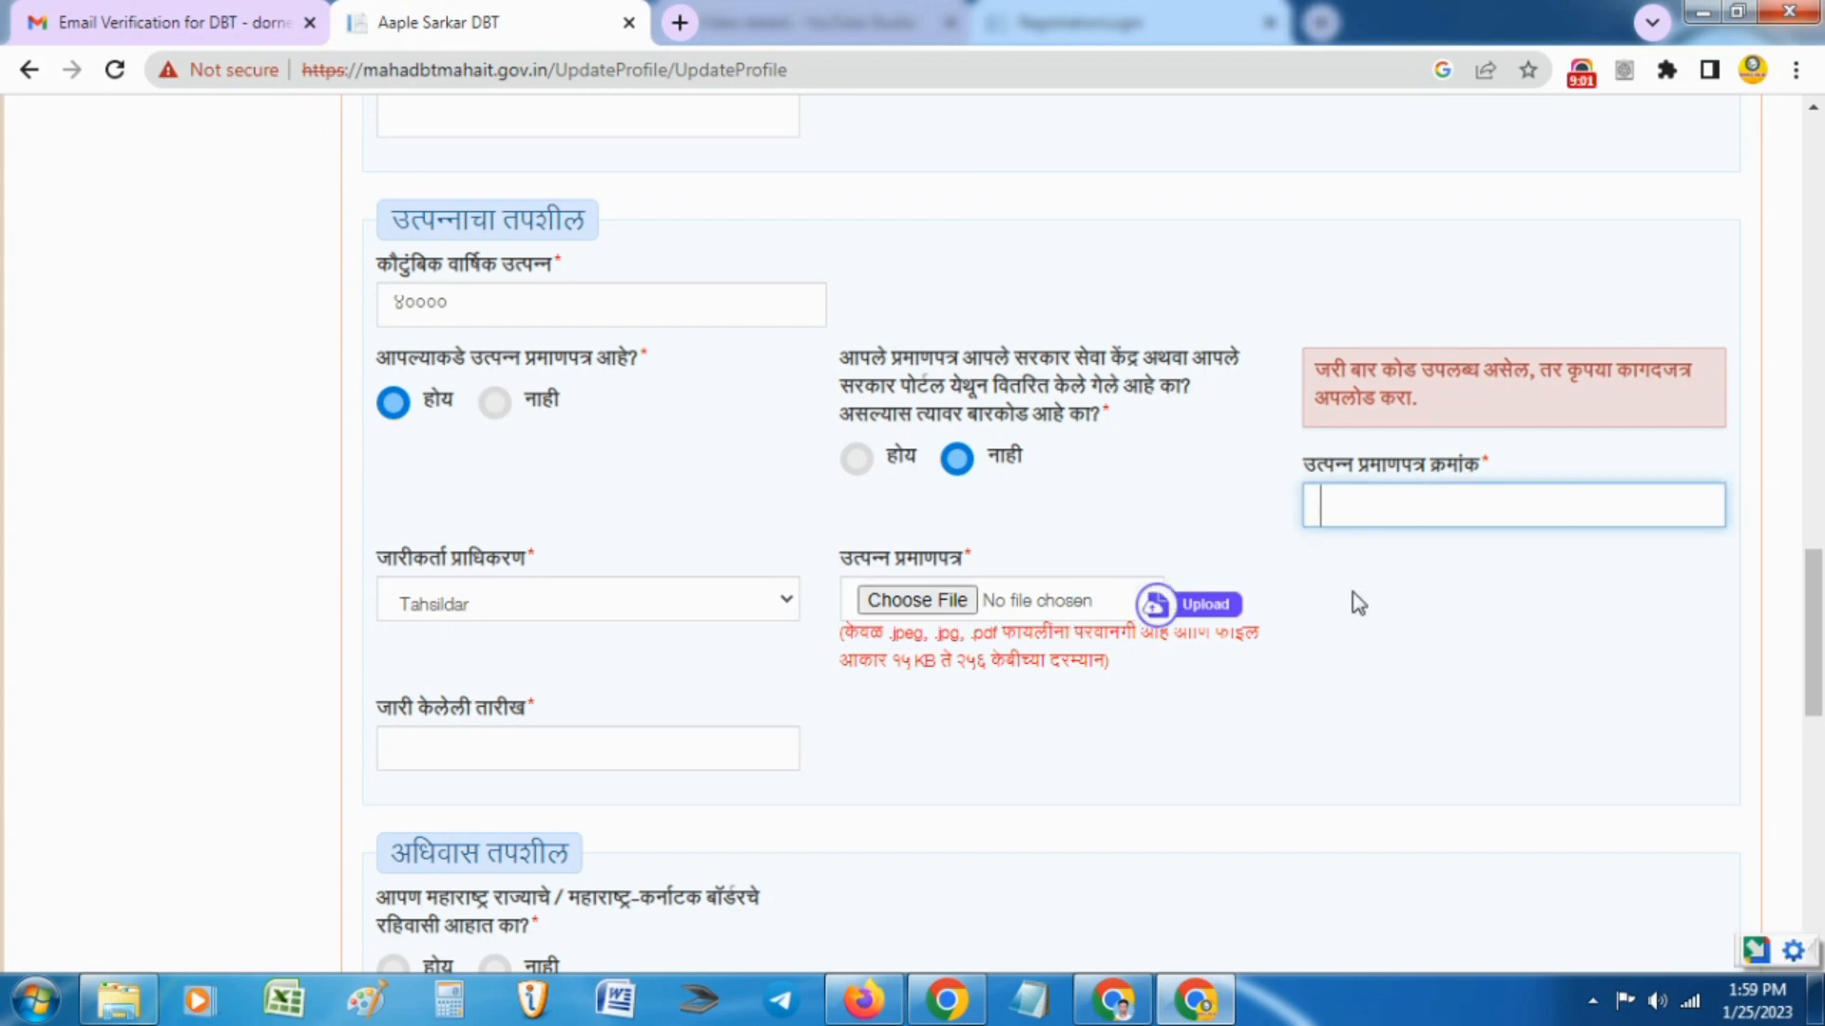
{"action": "left_click", "coordinate": [1354, 601]}
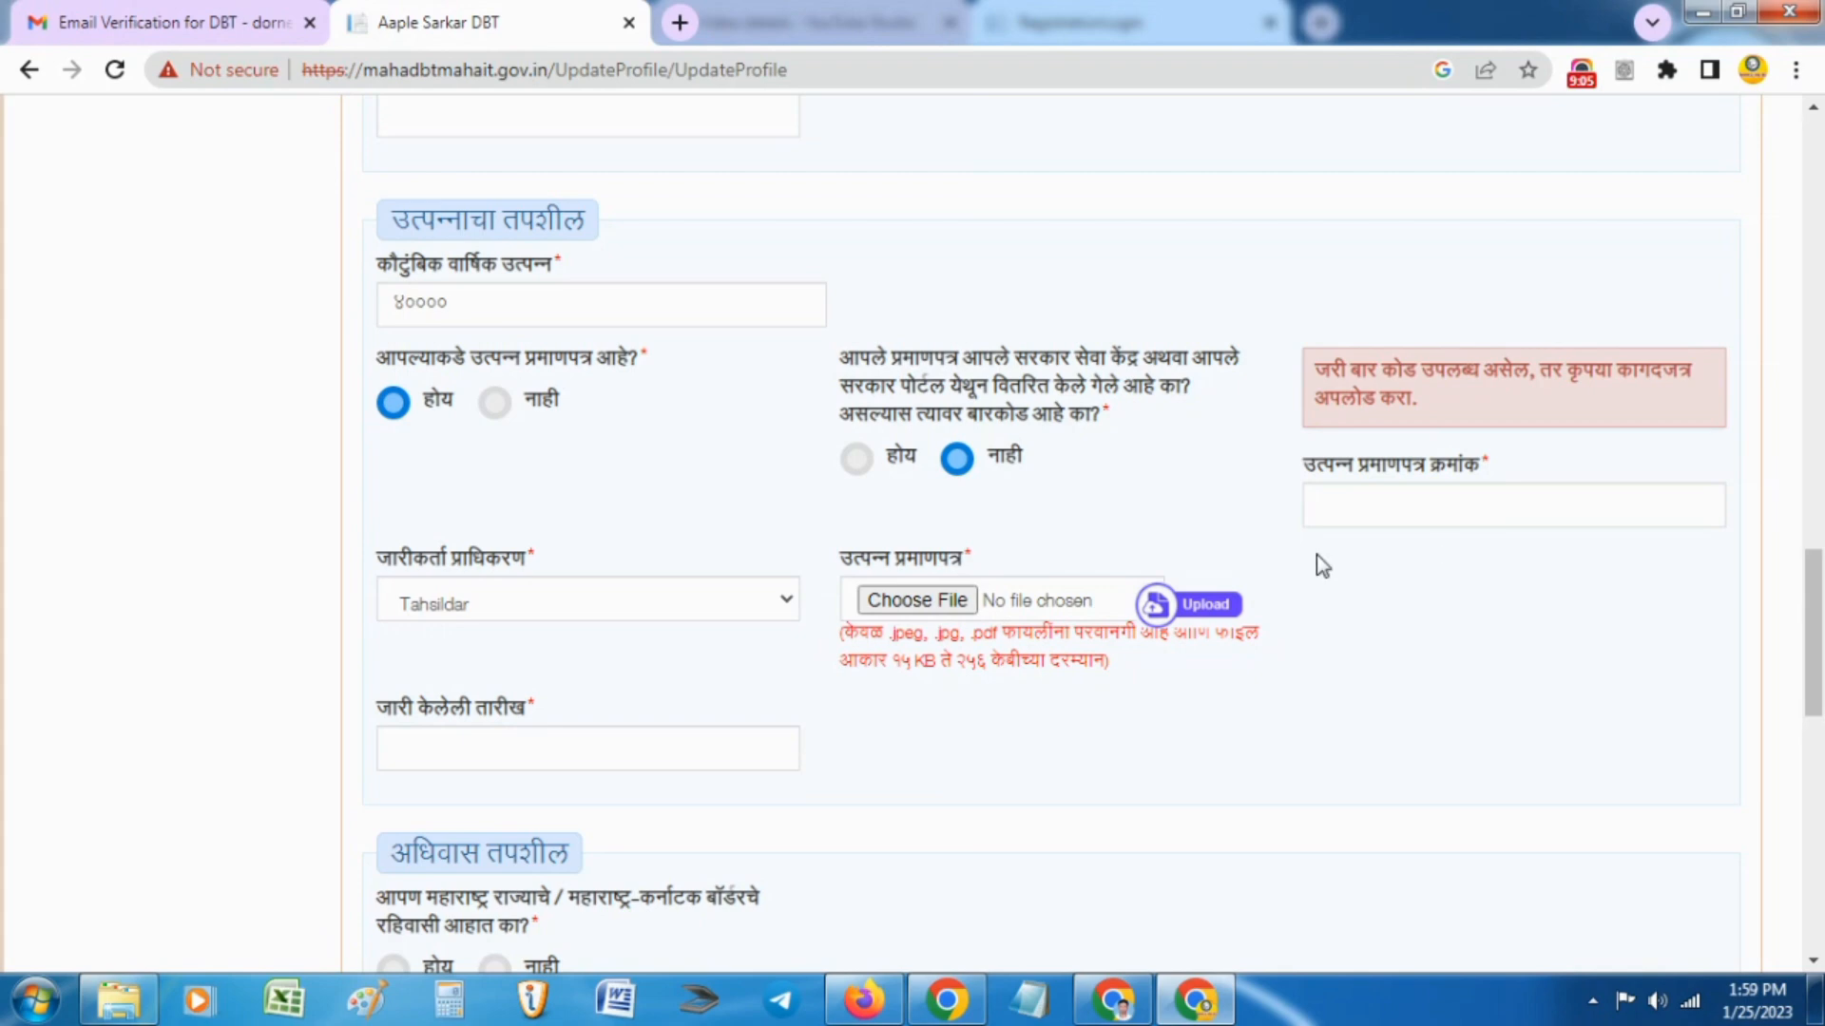
Leave the certificate issue date empty and scroll down to the domicile section
{"action": "scroll", "coordinate": [791, 635], "scroll_direction": "down", "scroll_amount": 1}
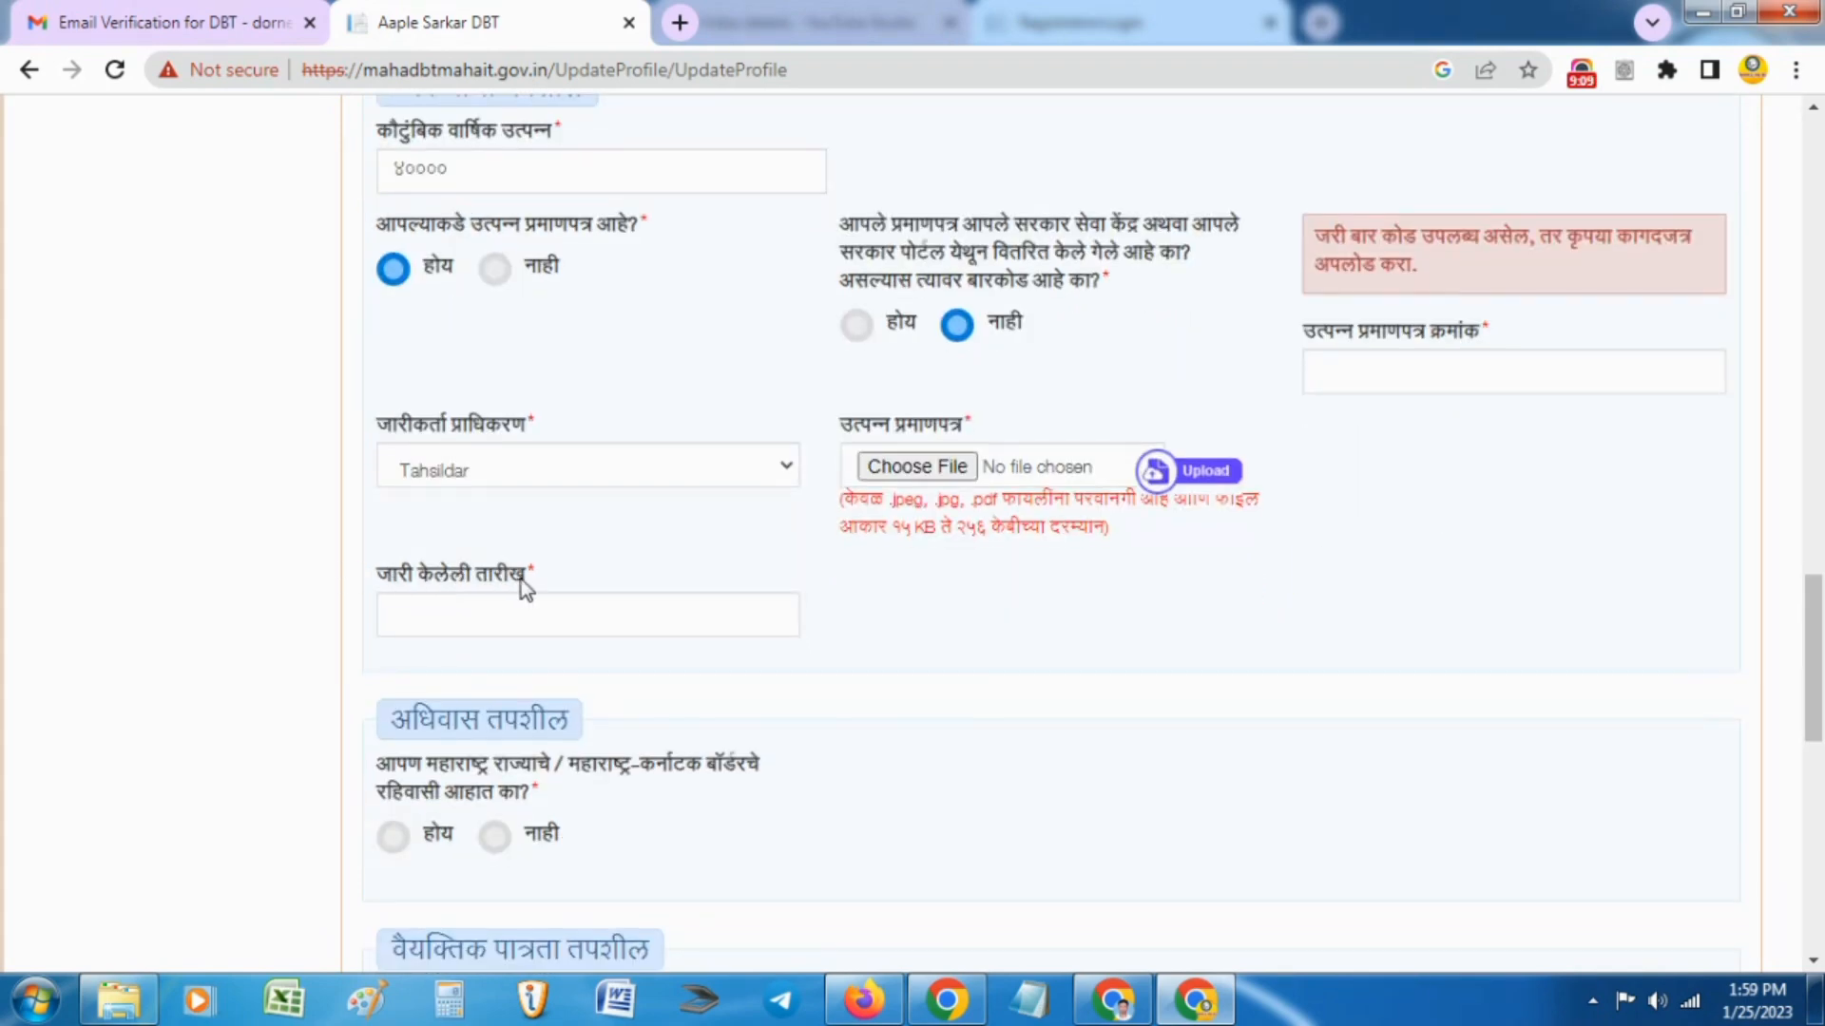
{"action": "left_click", "coordinate": [481, 615]}
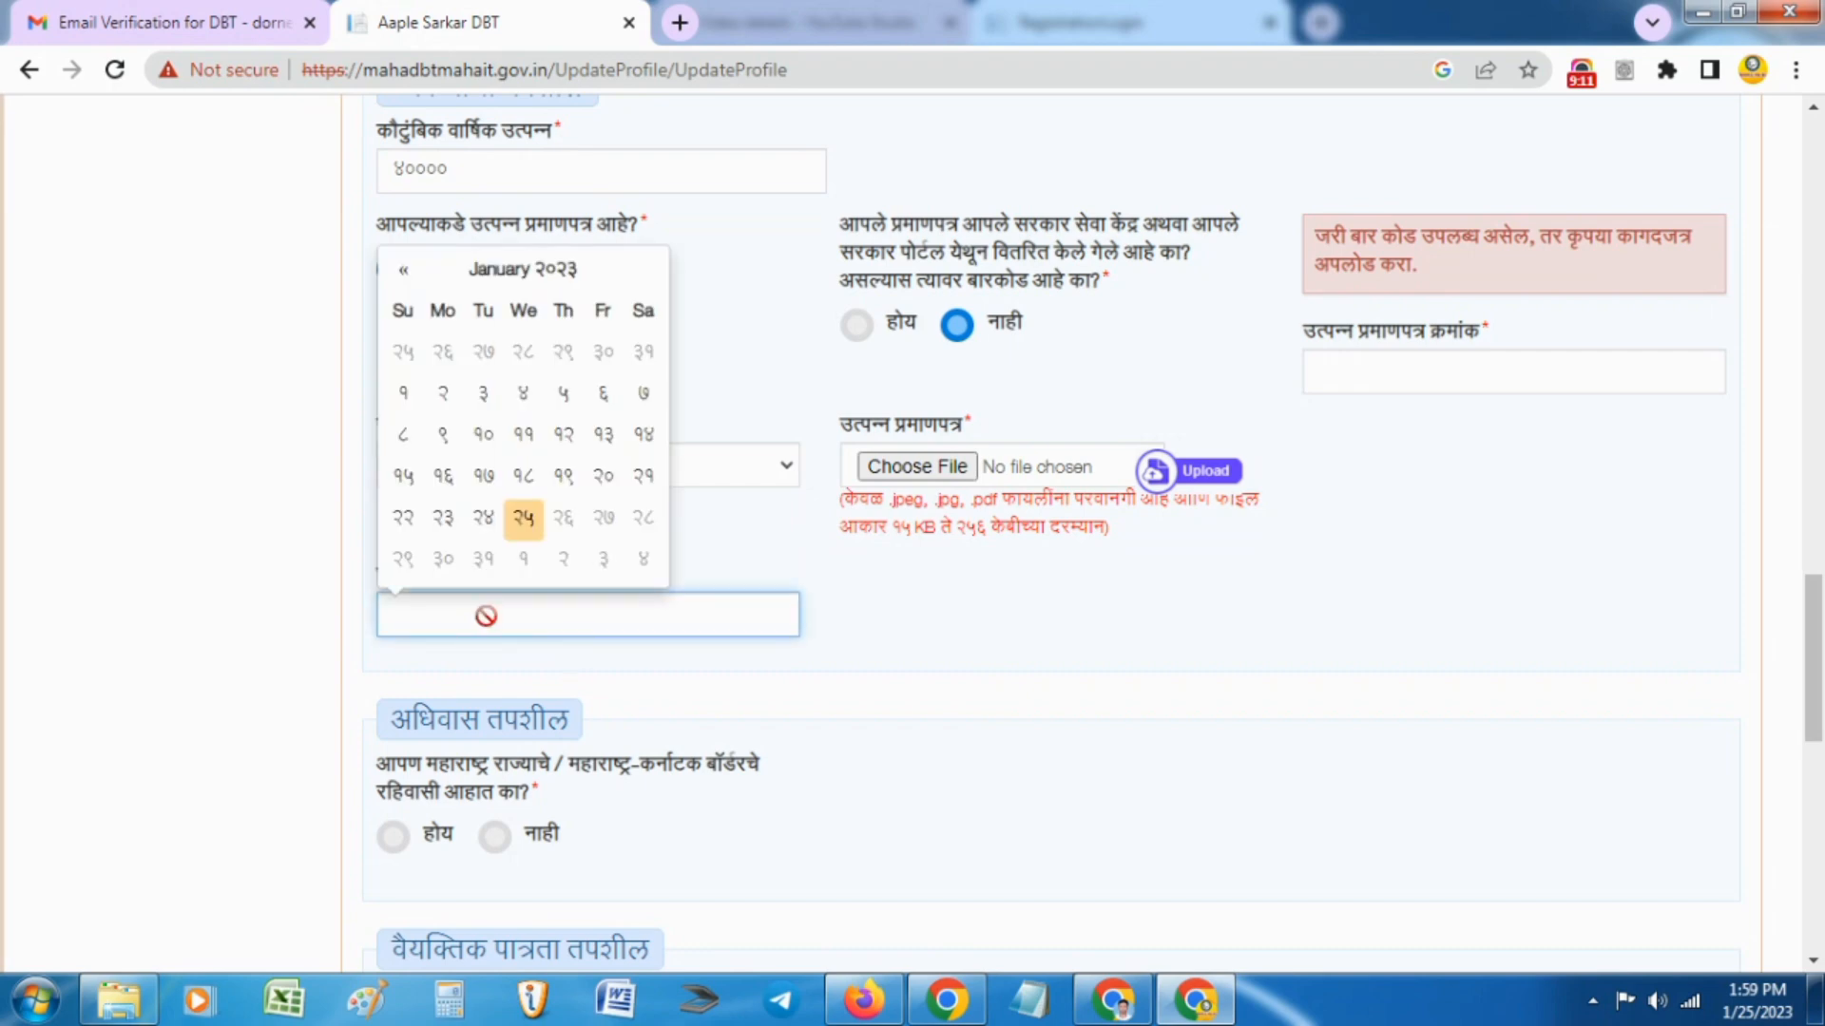
{"action": "left_click", "coordinate": [538, 269]}
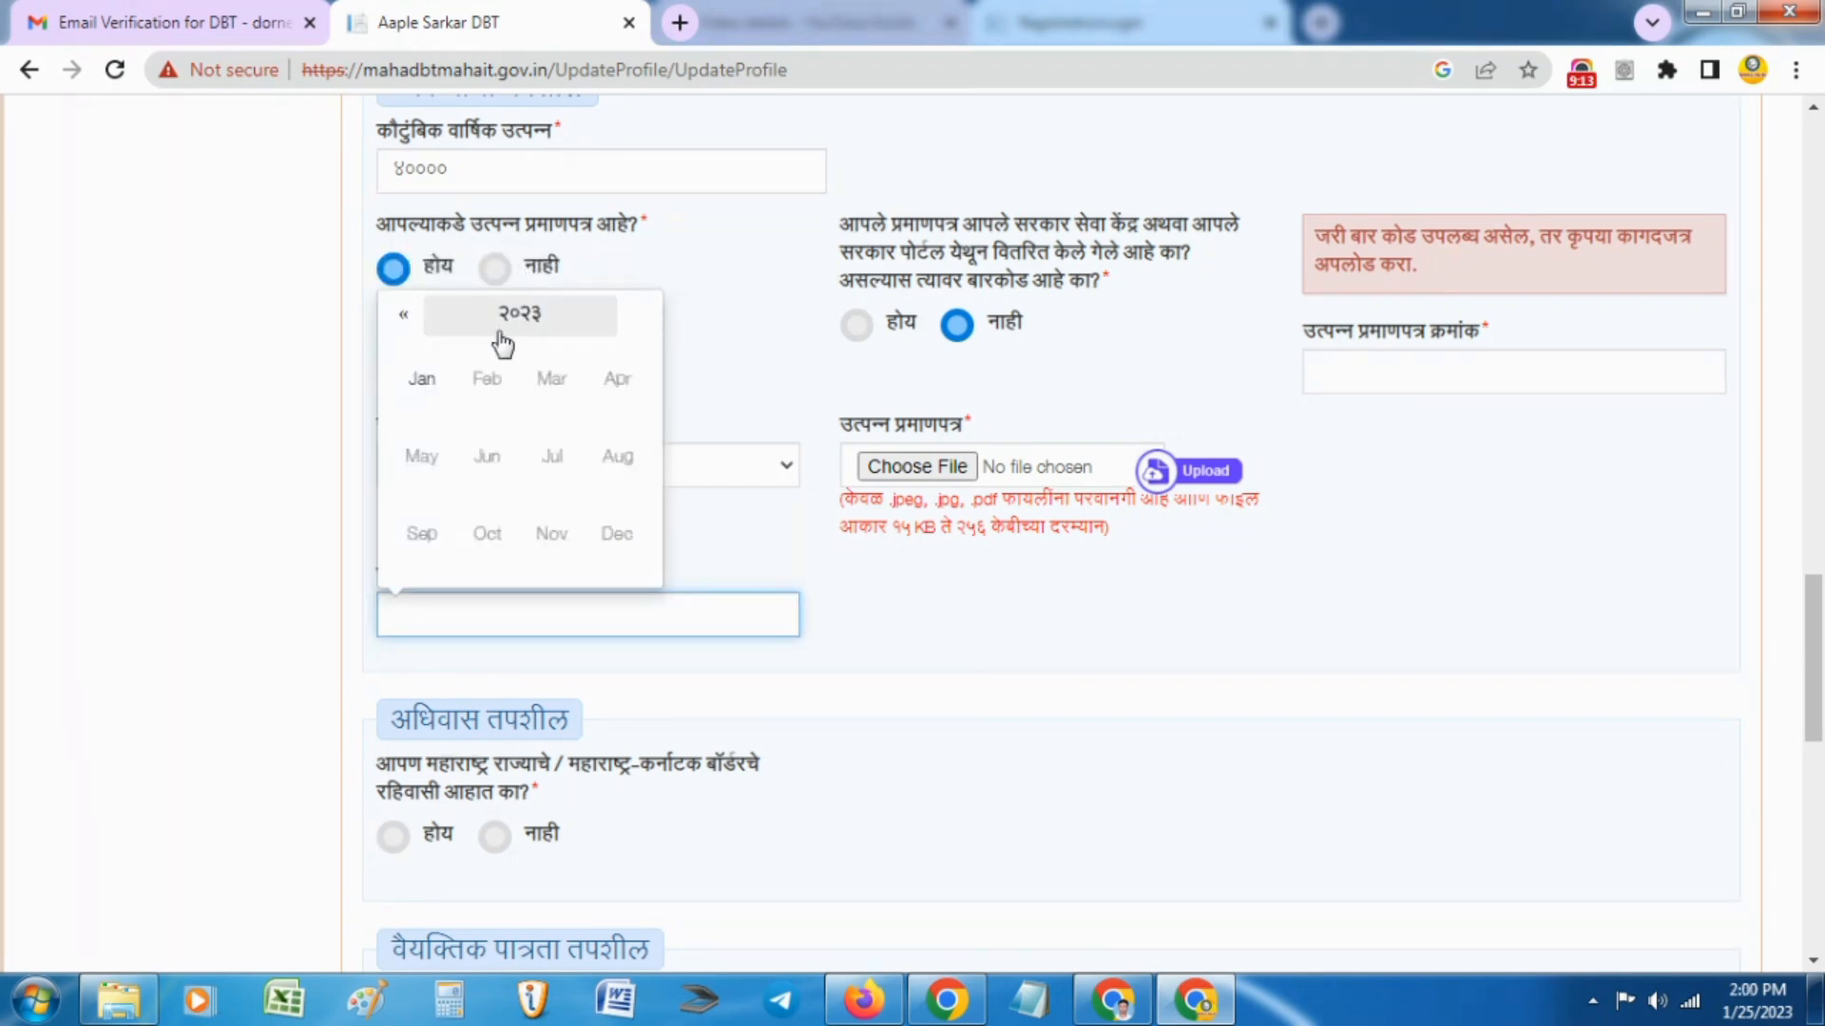
{"action": "left_click", "coordinate": [498, 318]}
{"action": "left_click", "coordinate": [755, 551]}
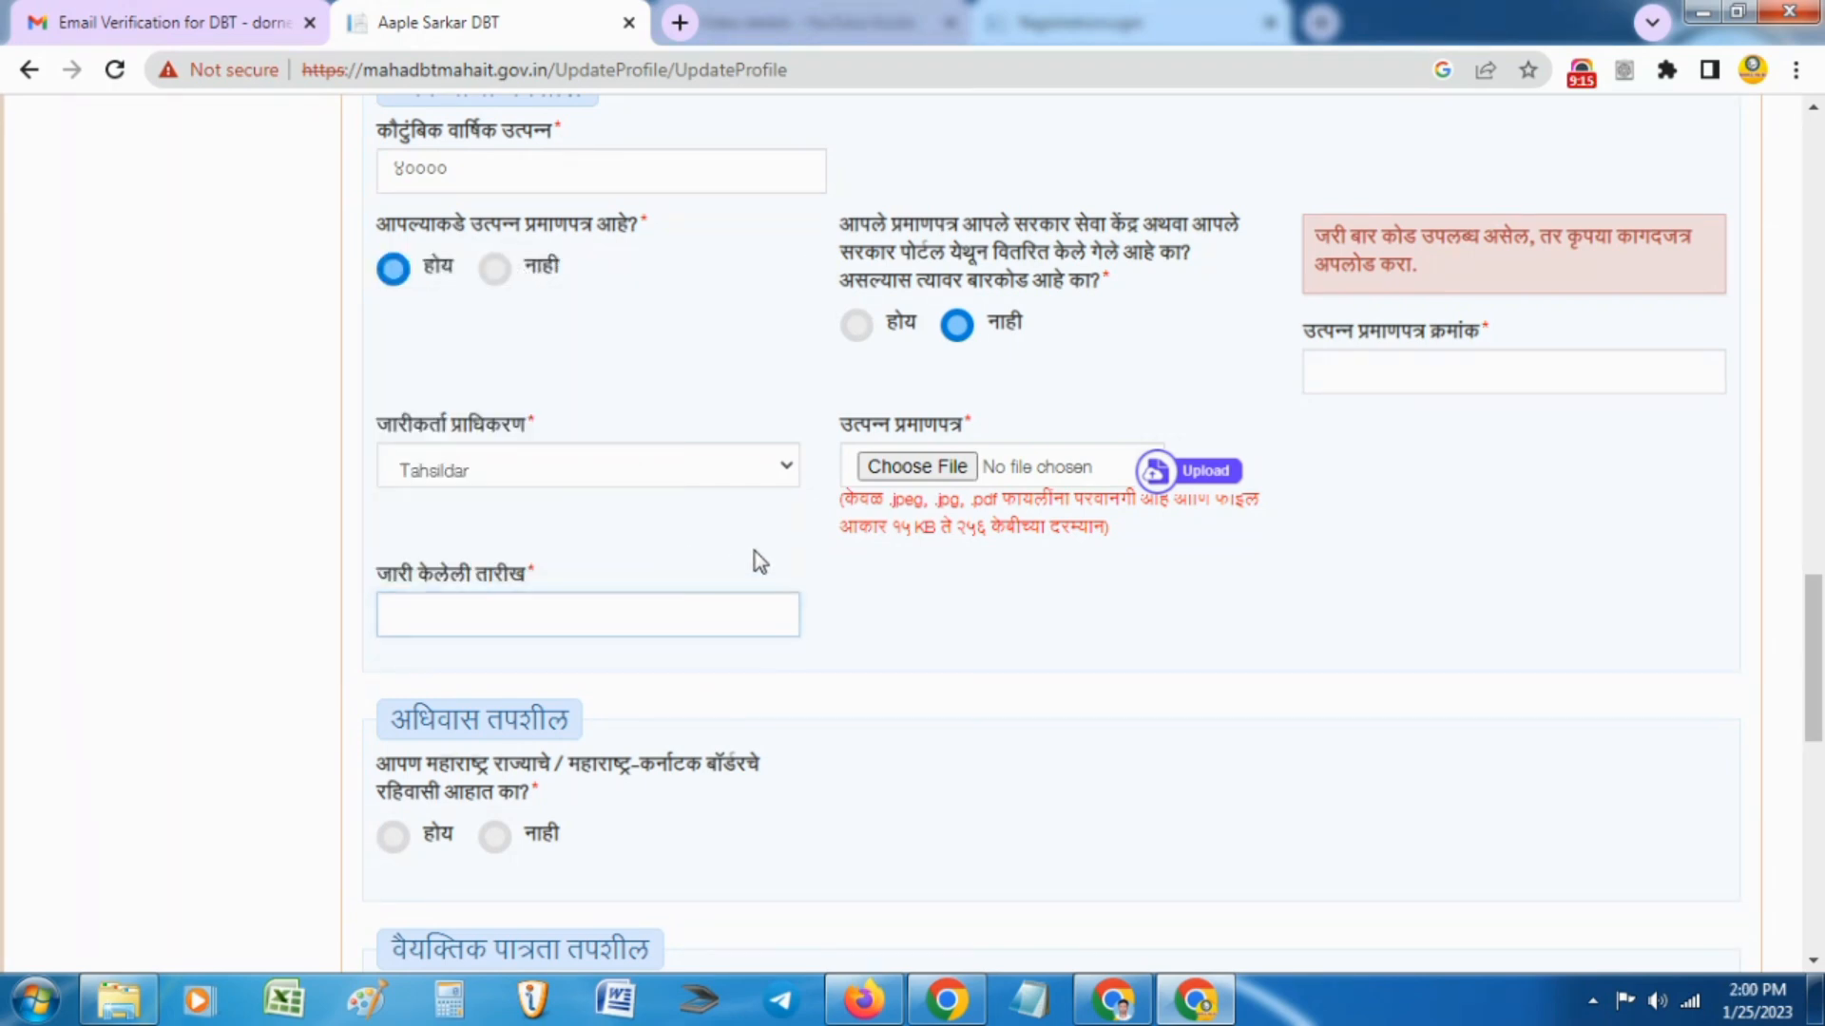
{"action": "scroll", "coordinate": [720, 648], "scroll_direction": "down", "scroll_amount": 5}
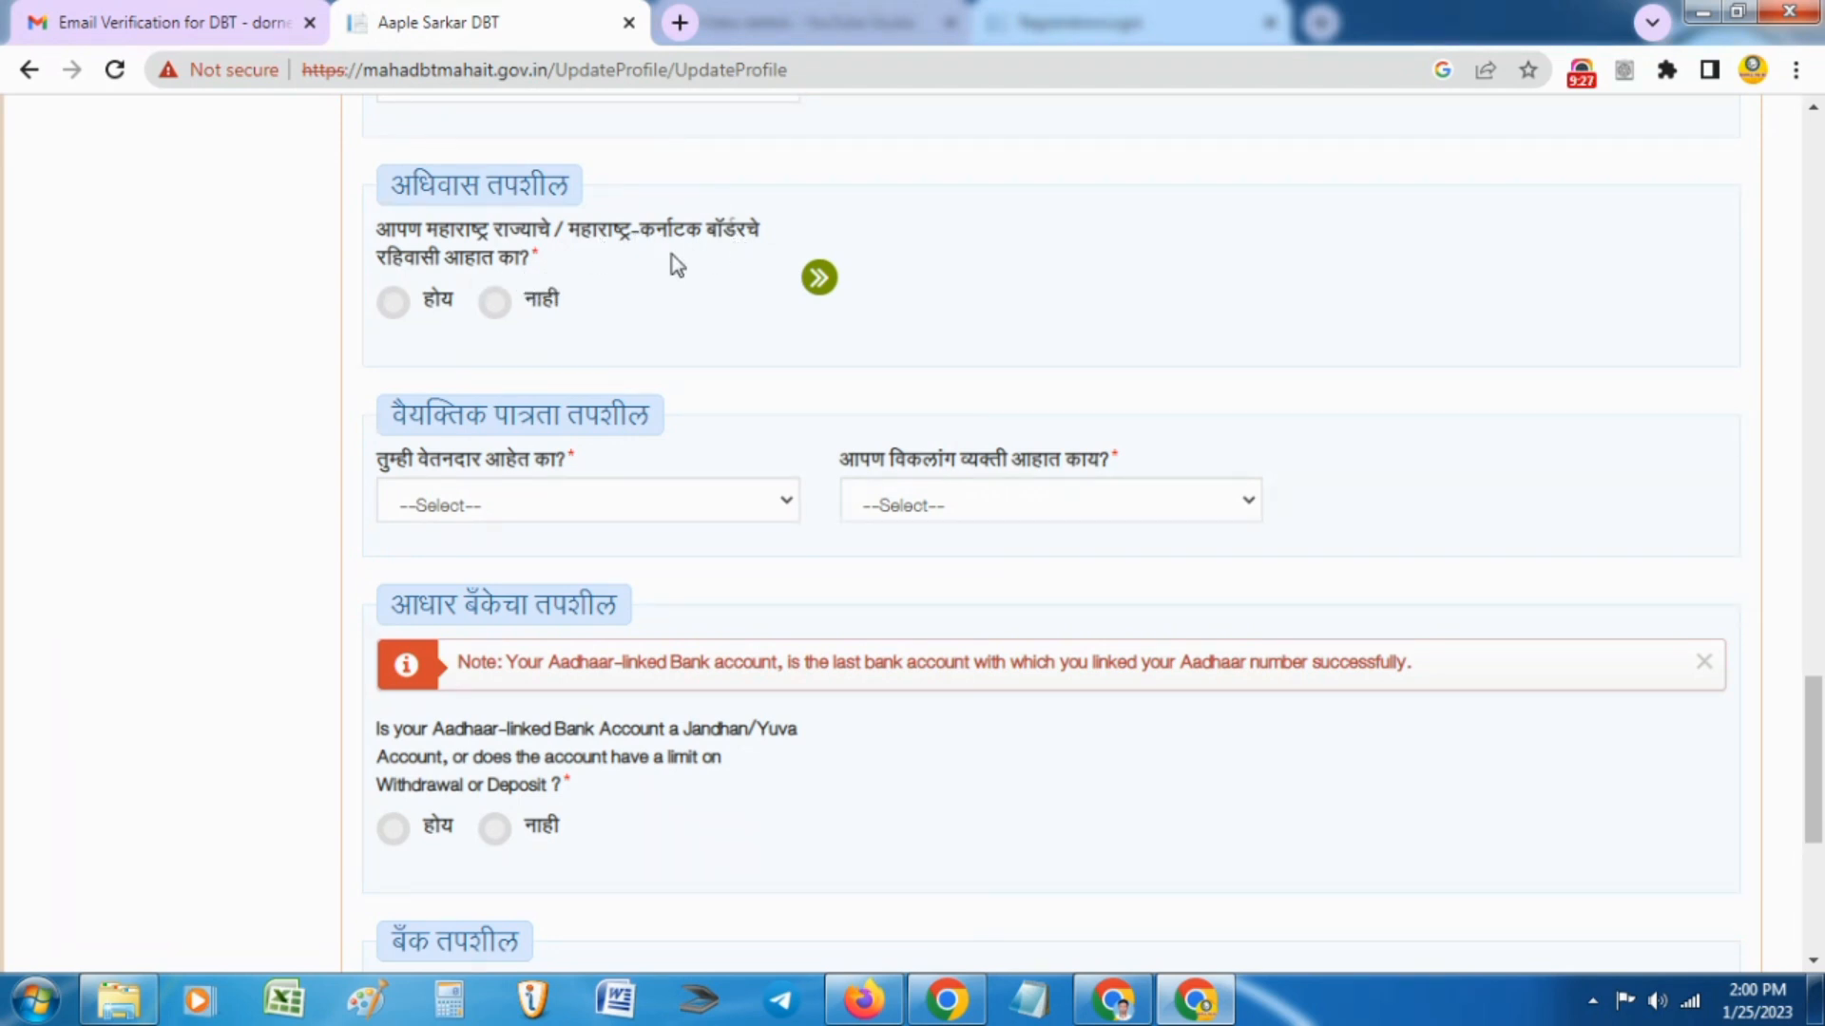
In अधिवास तपशील, change the Maharashtra residency answer from होय to नाही (No)
{"action": "left_click", "coordinate": [409, 302]}
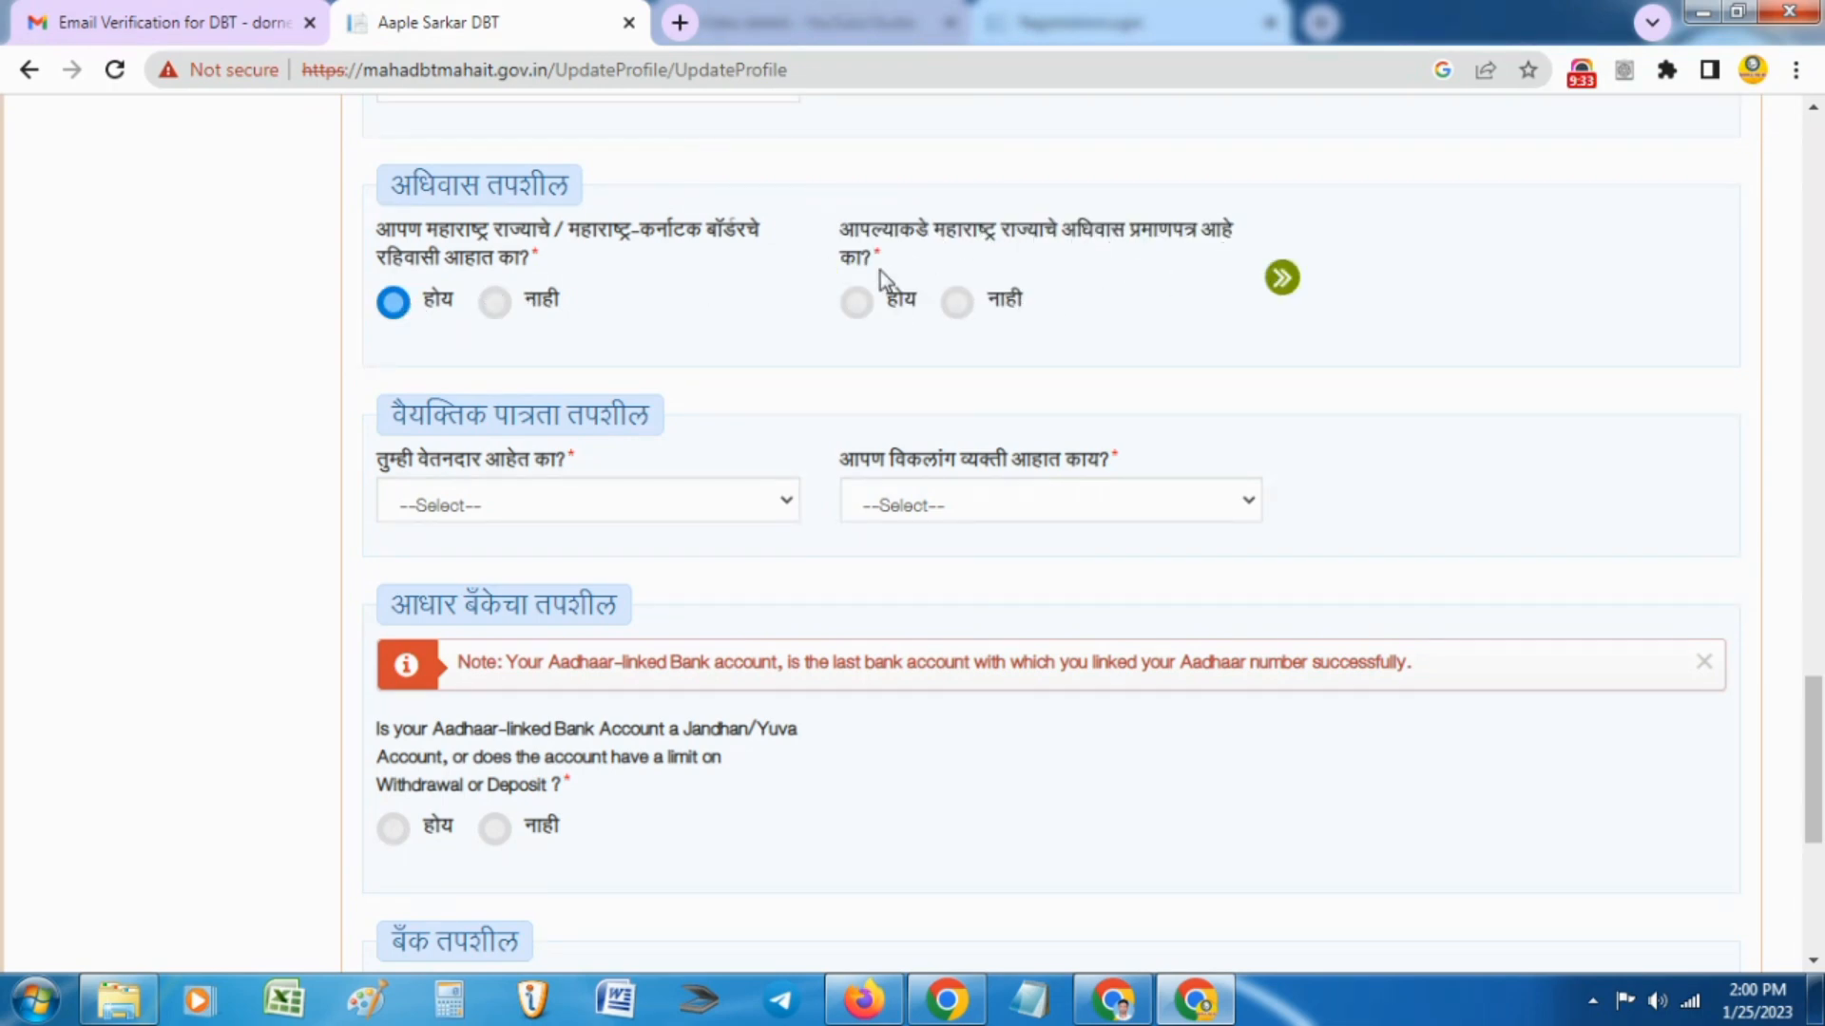
{"action": "left_click", "coordinate": [858, 302]}
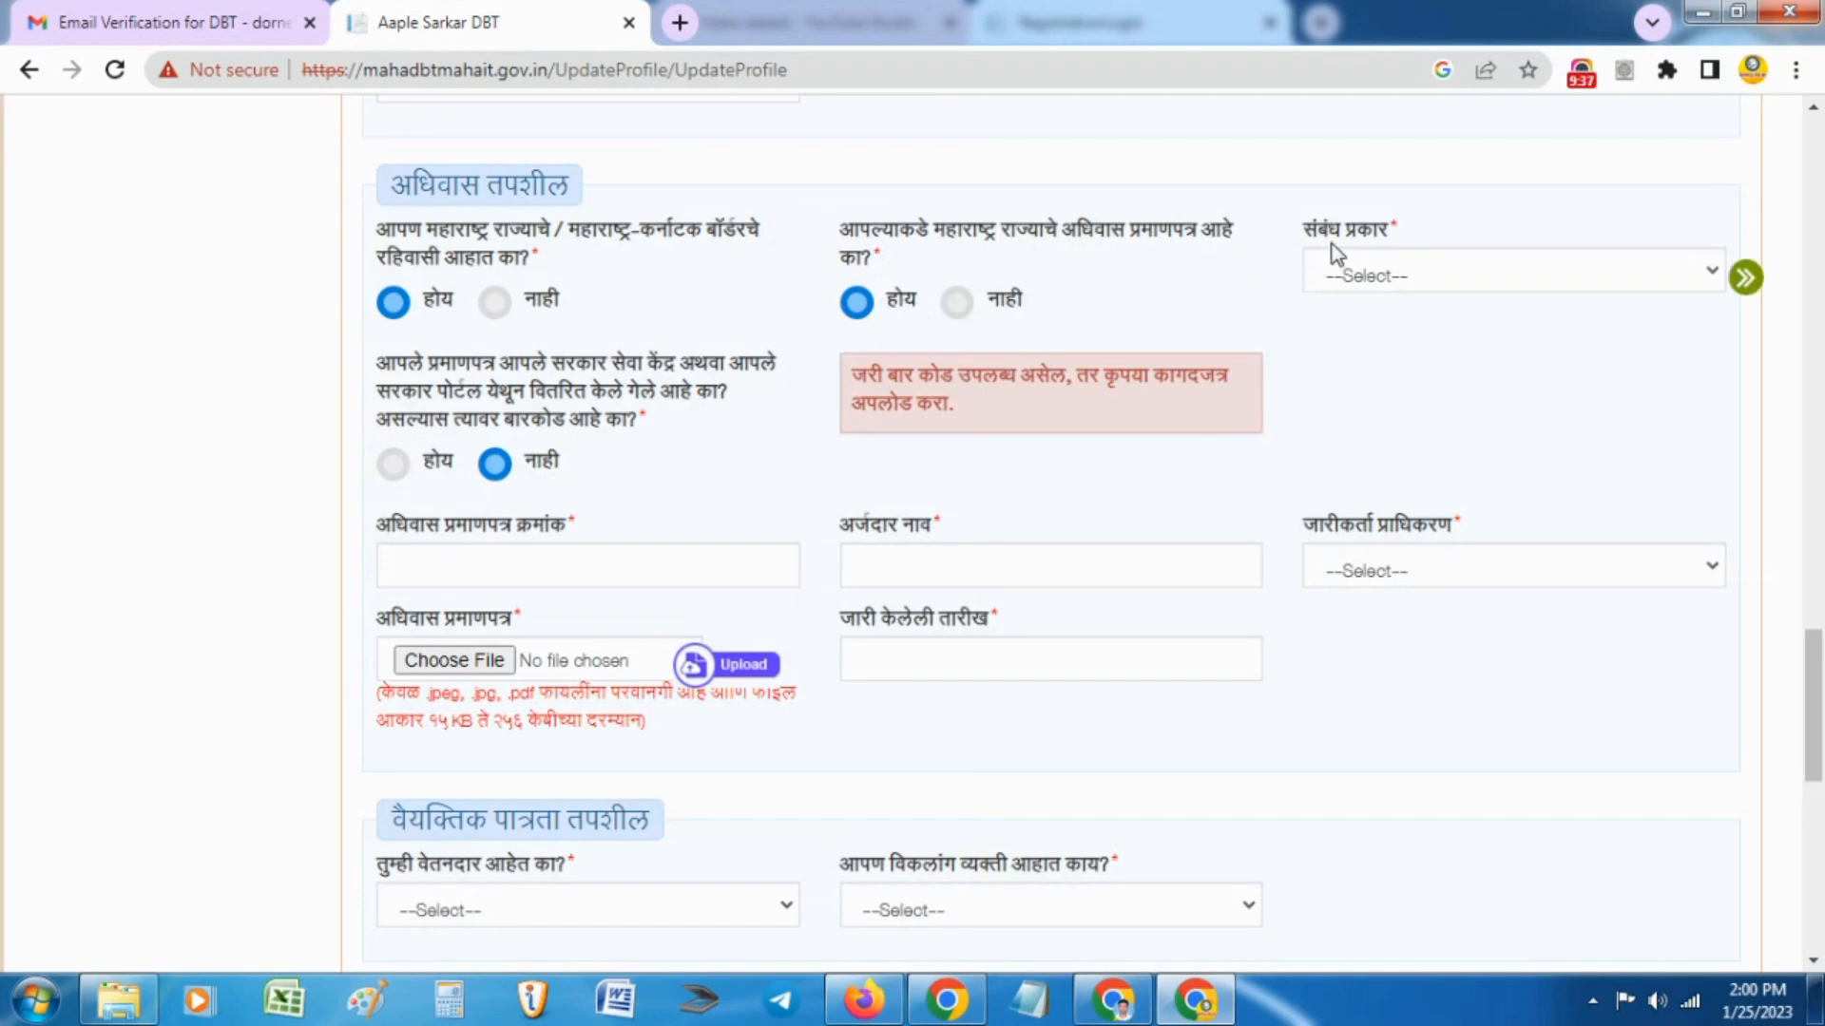
{"action": "left_click", "coordinate": [1366, 273]}
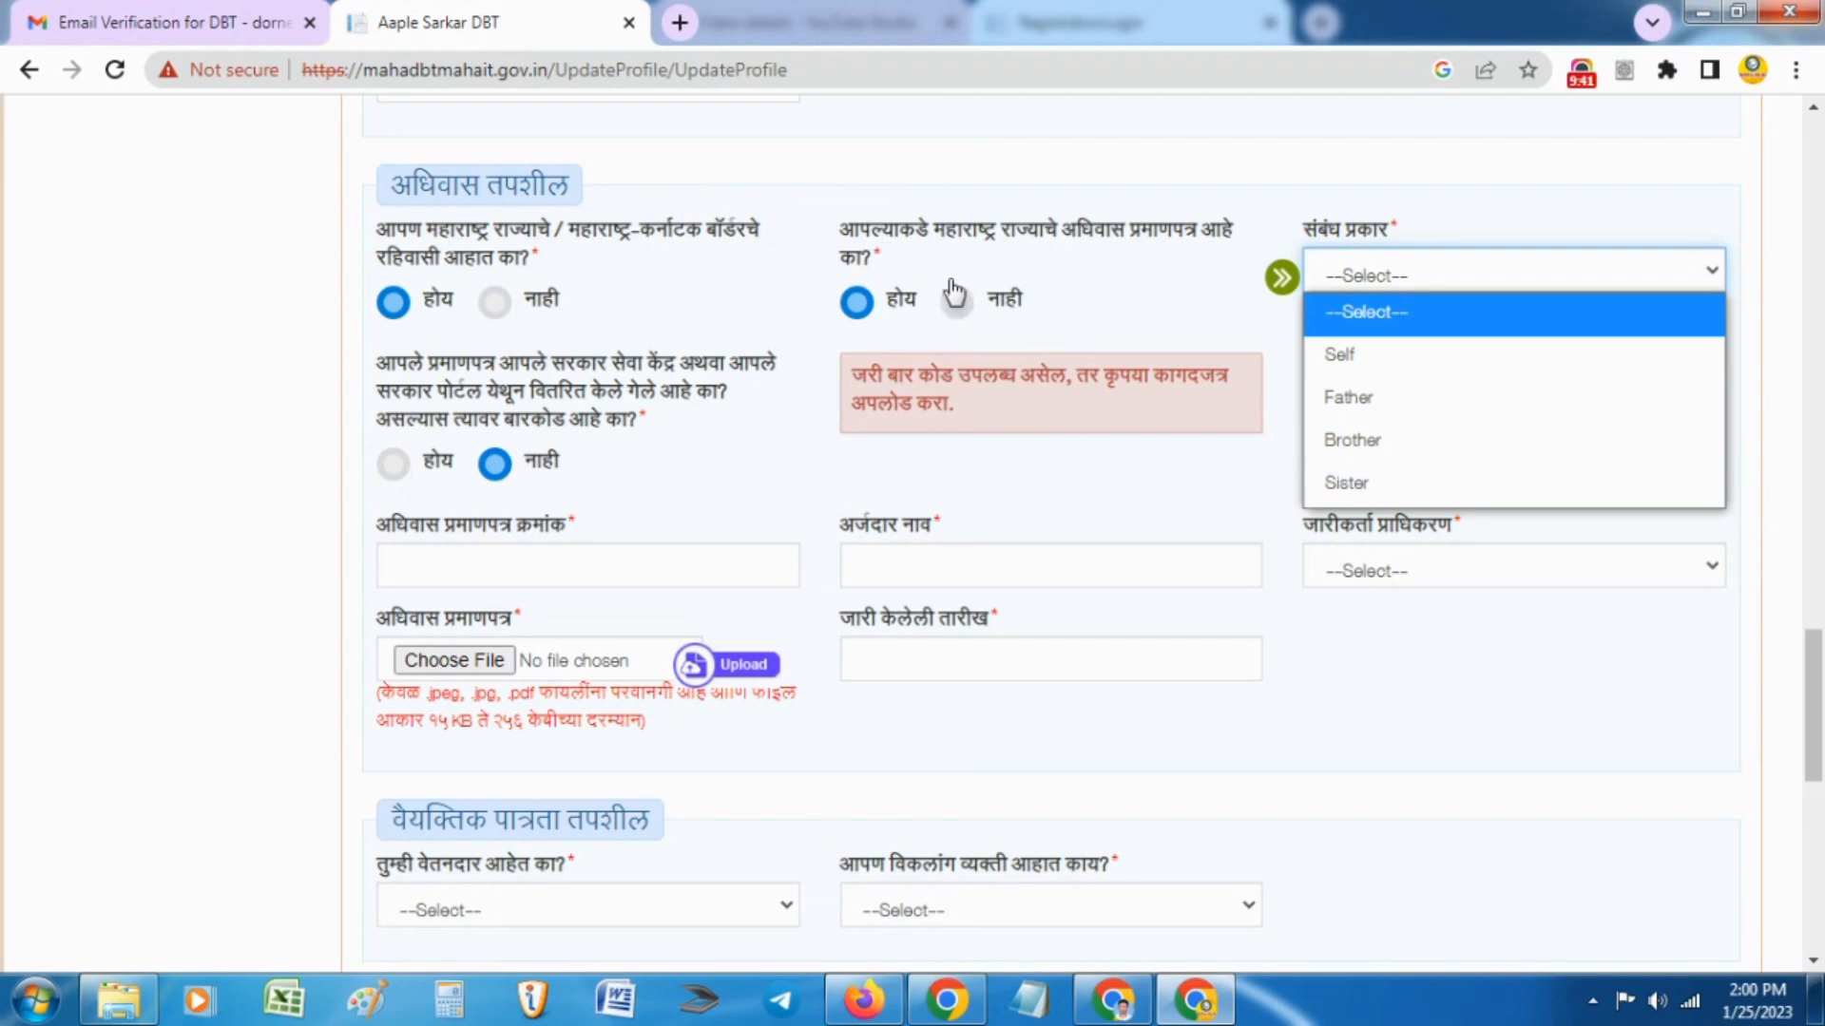
{"action": "left_click", "coordinate": [494, 302]}
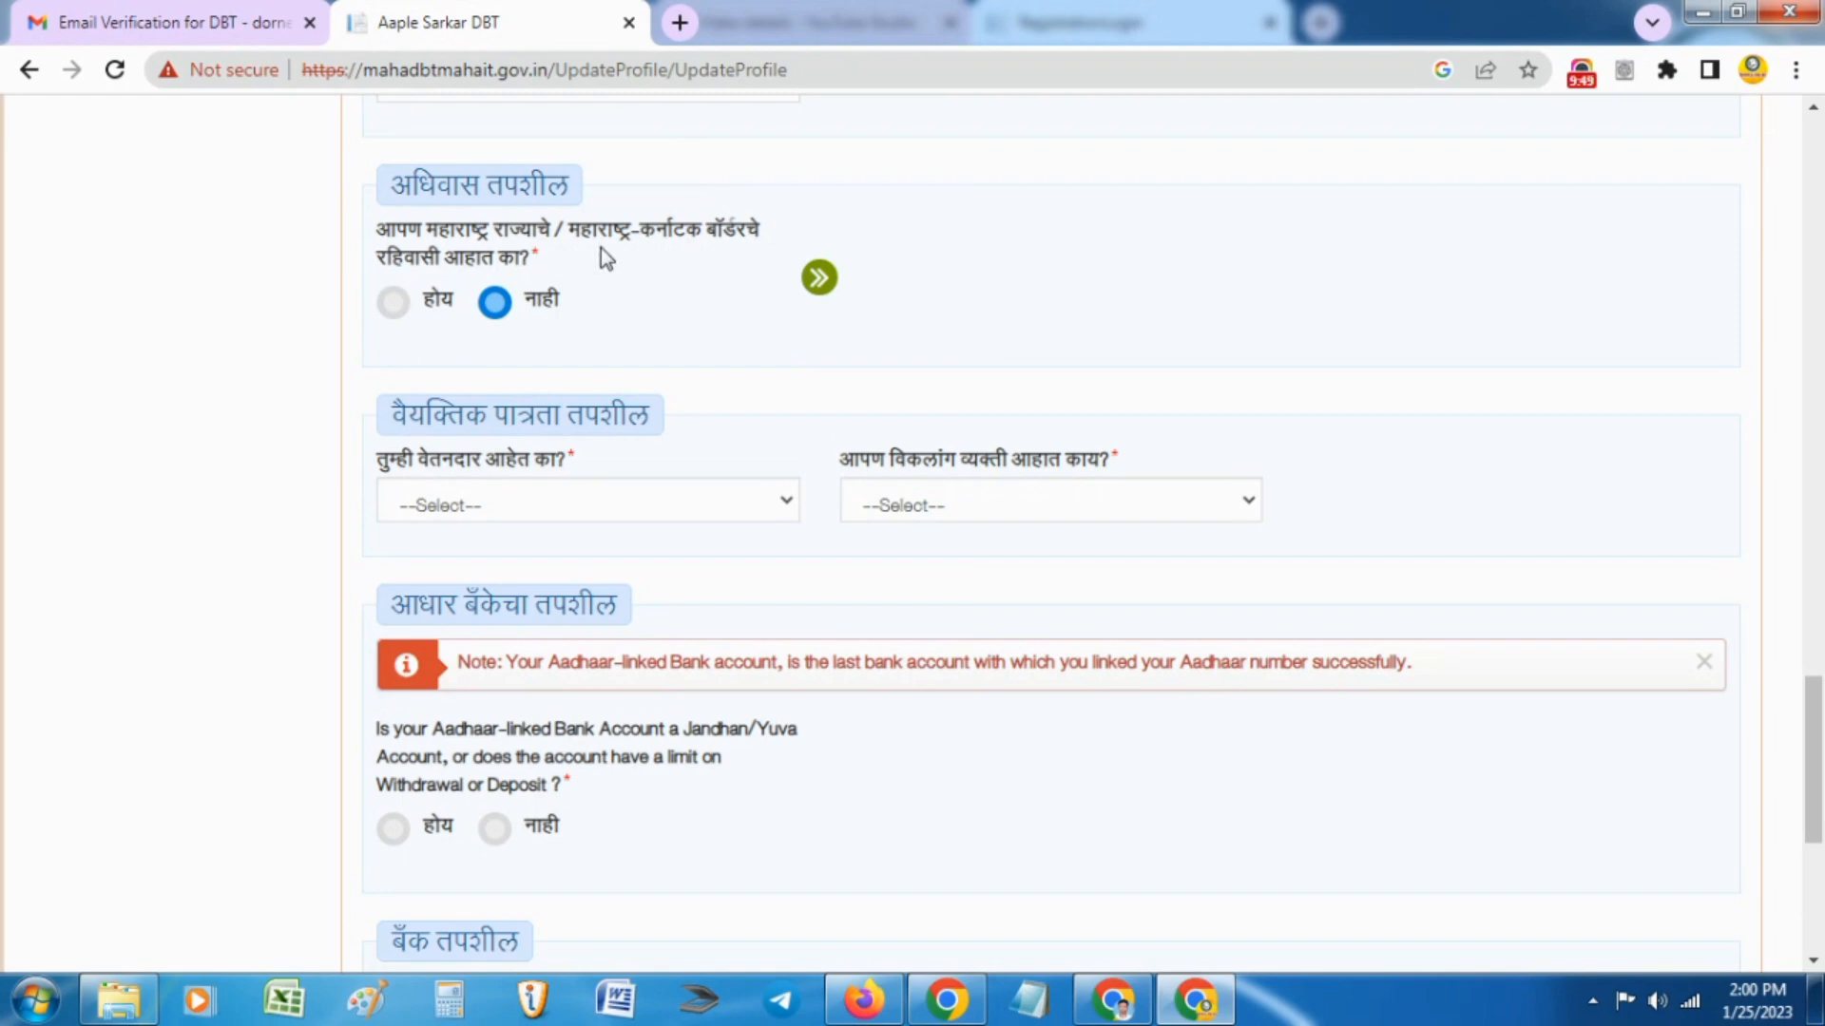
{"action": "left_click_drag", "start_coordinate": [708, 236], "coordinate": [746, 233]}
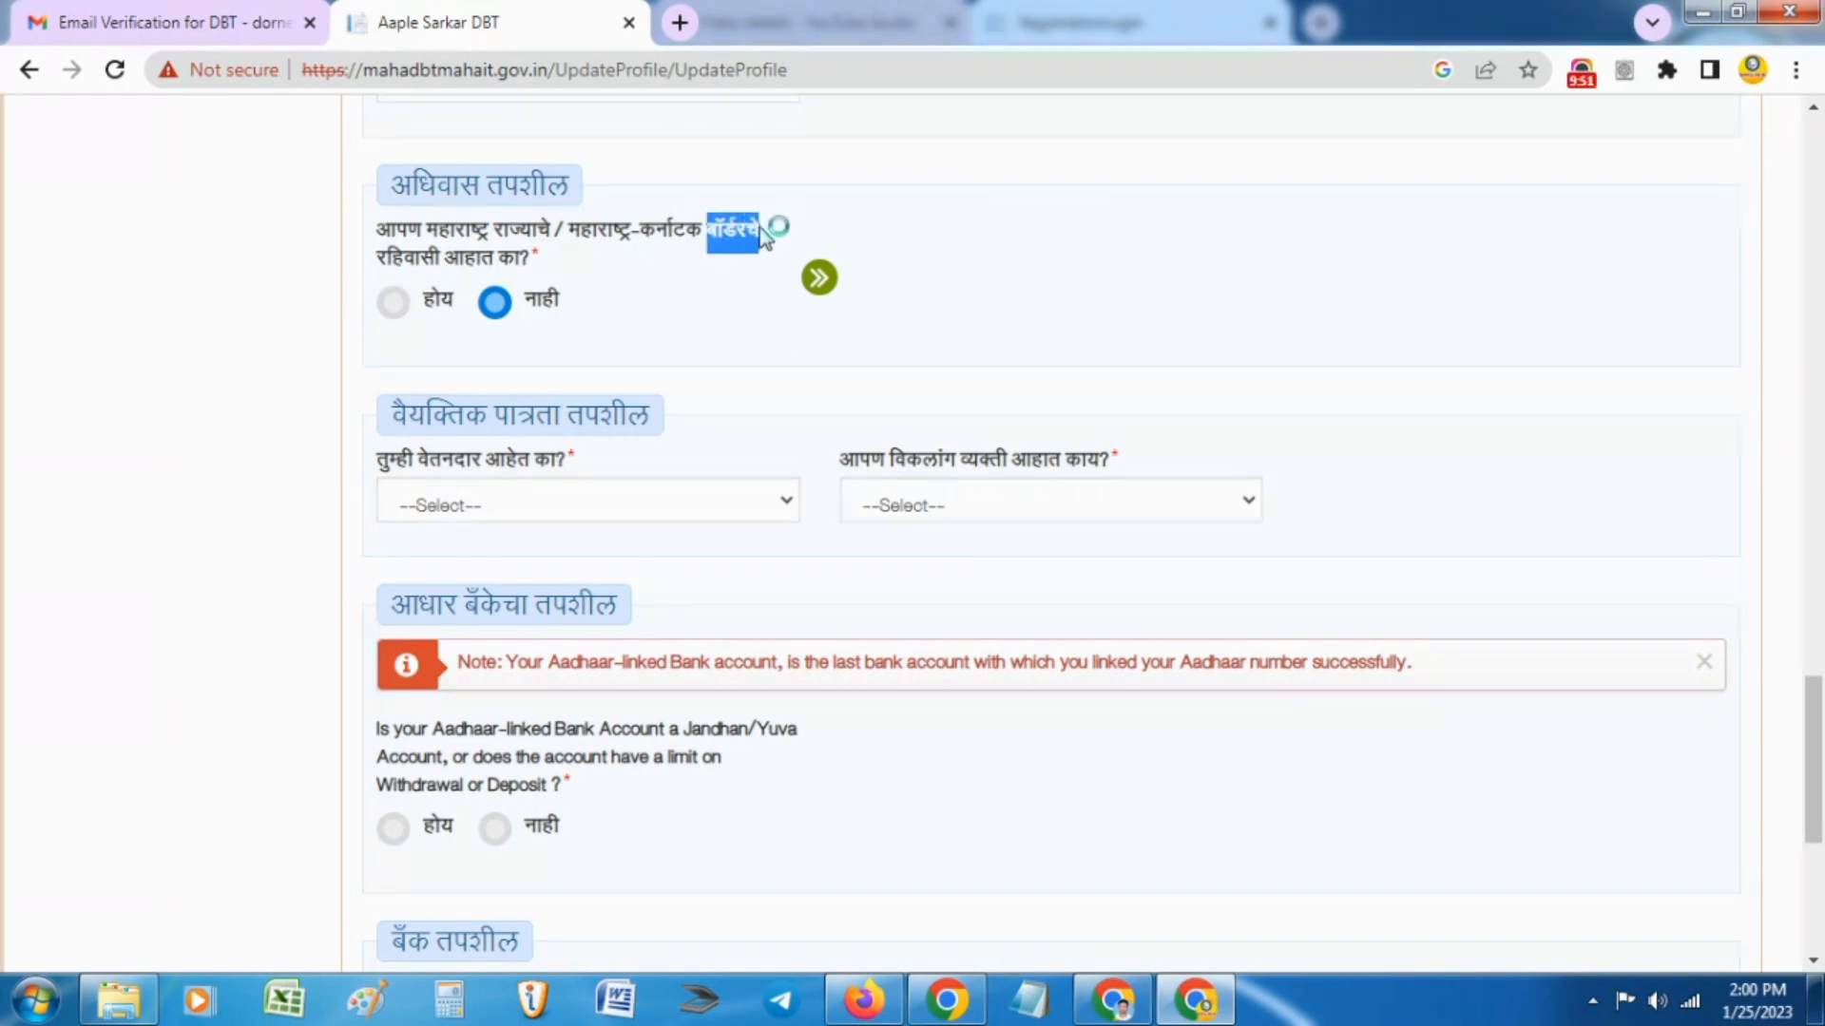
{"action": "left_click", "coordinate": [556, 371]}
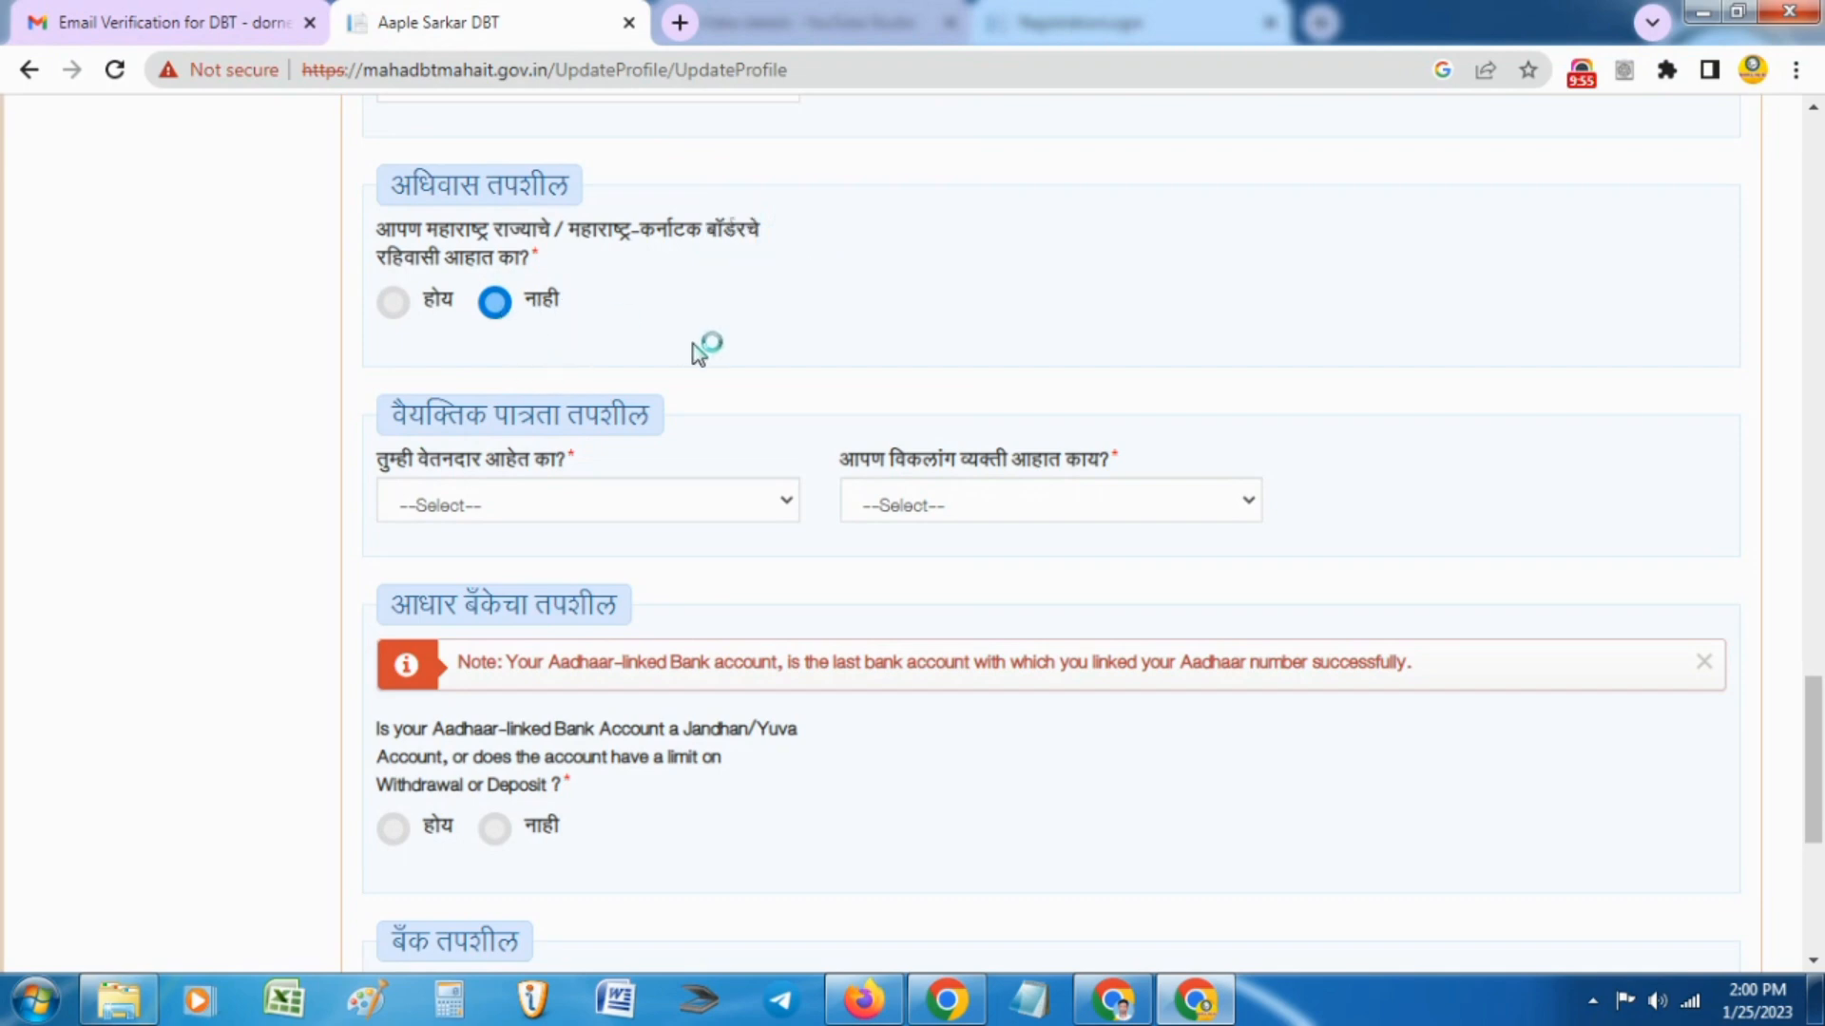
{"action": "scroll", "coordinate": [698, 352], "scroll_direction": "down", "scroll_amount": 3}
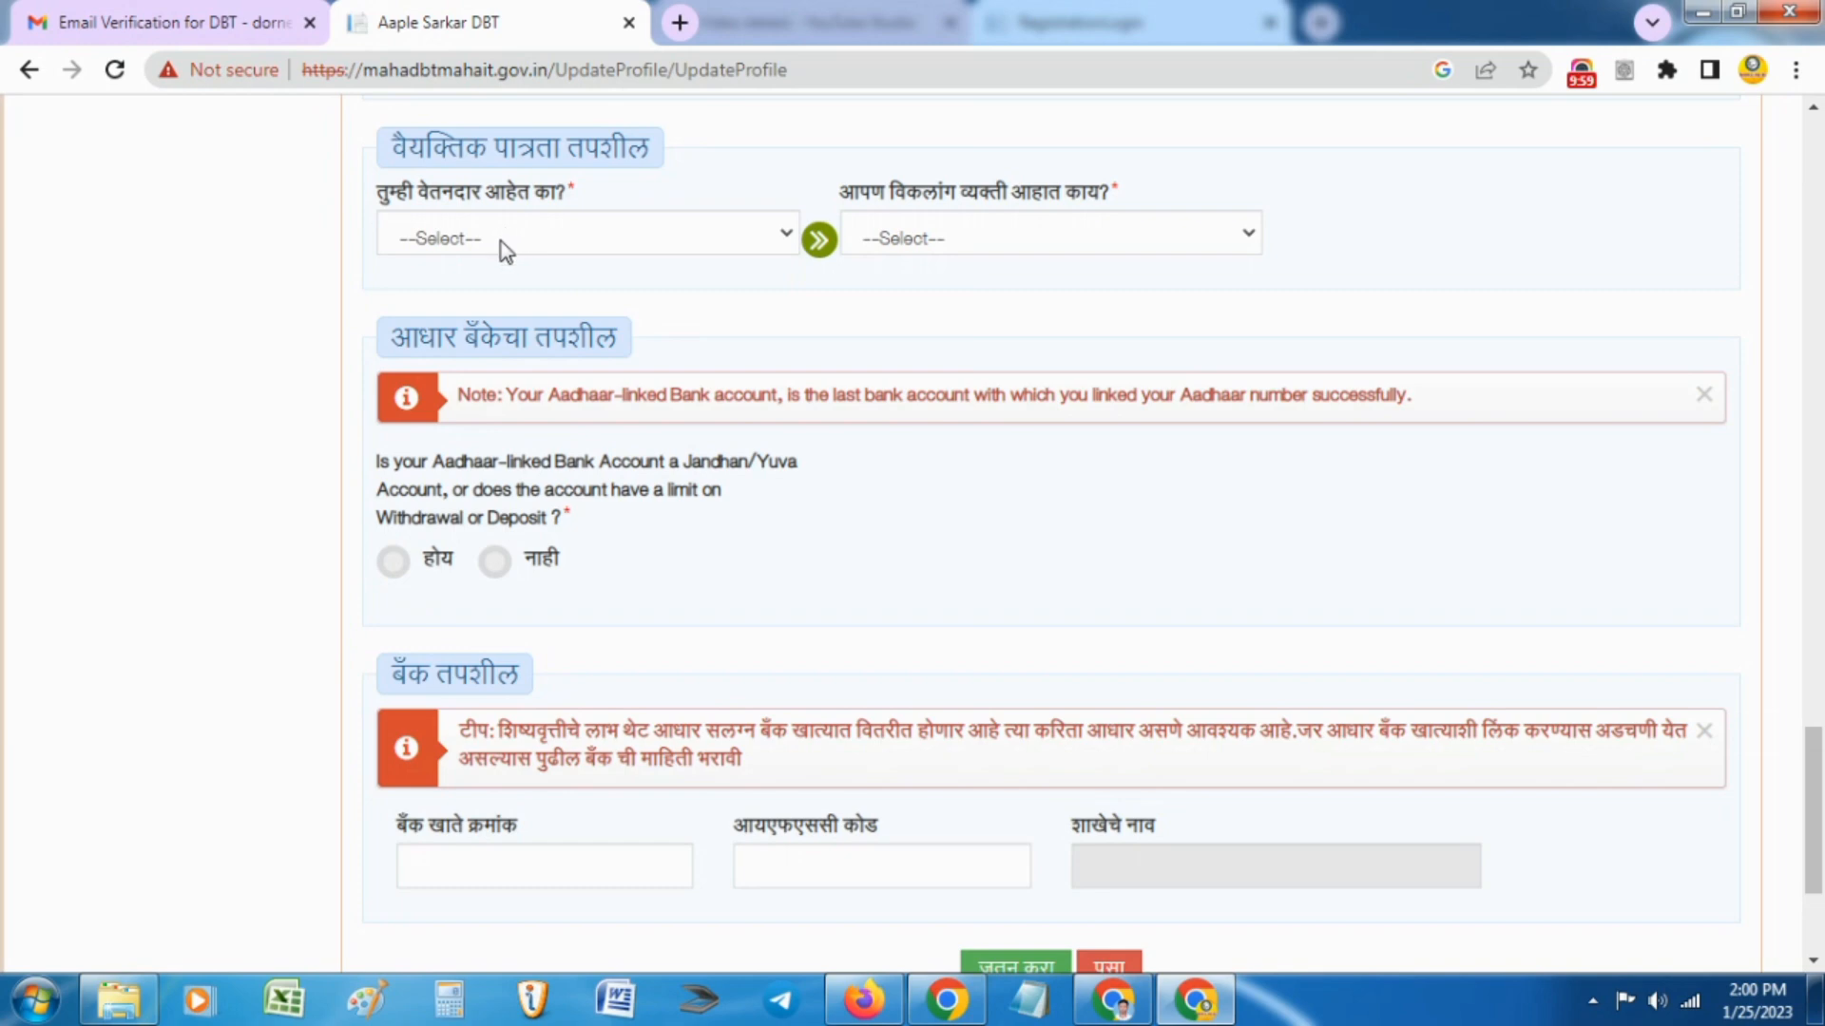
Answer No to both the salaried and the disability questions
{"action": "left_click", "coordinate": [500, 241]}
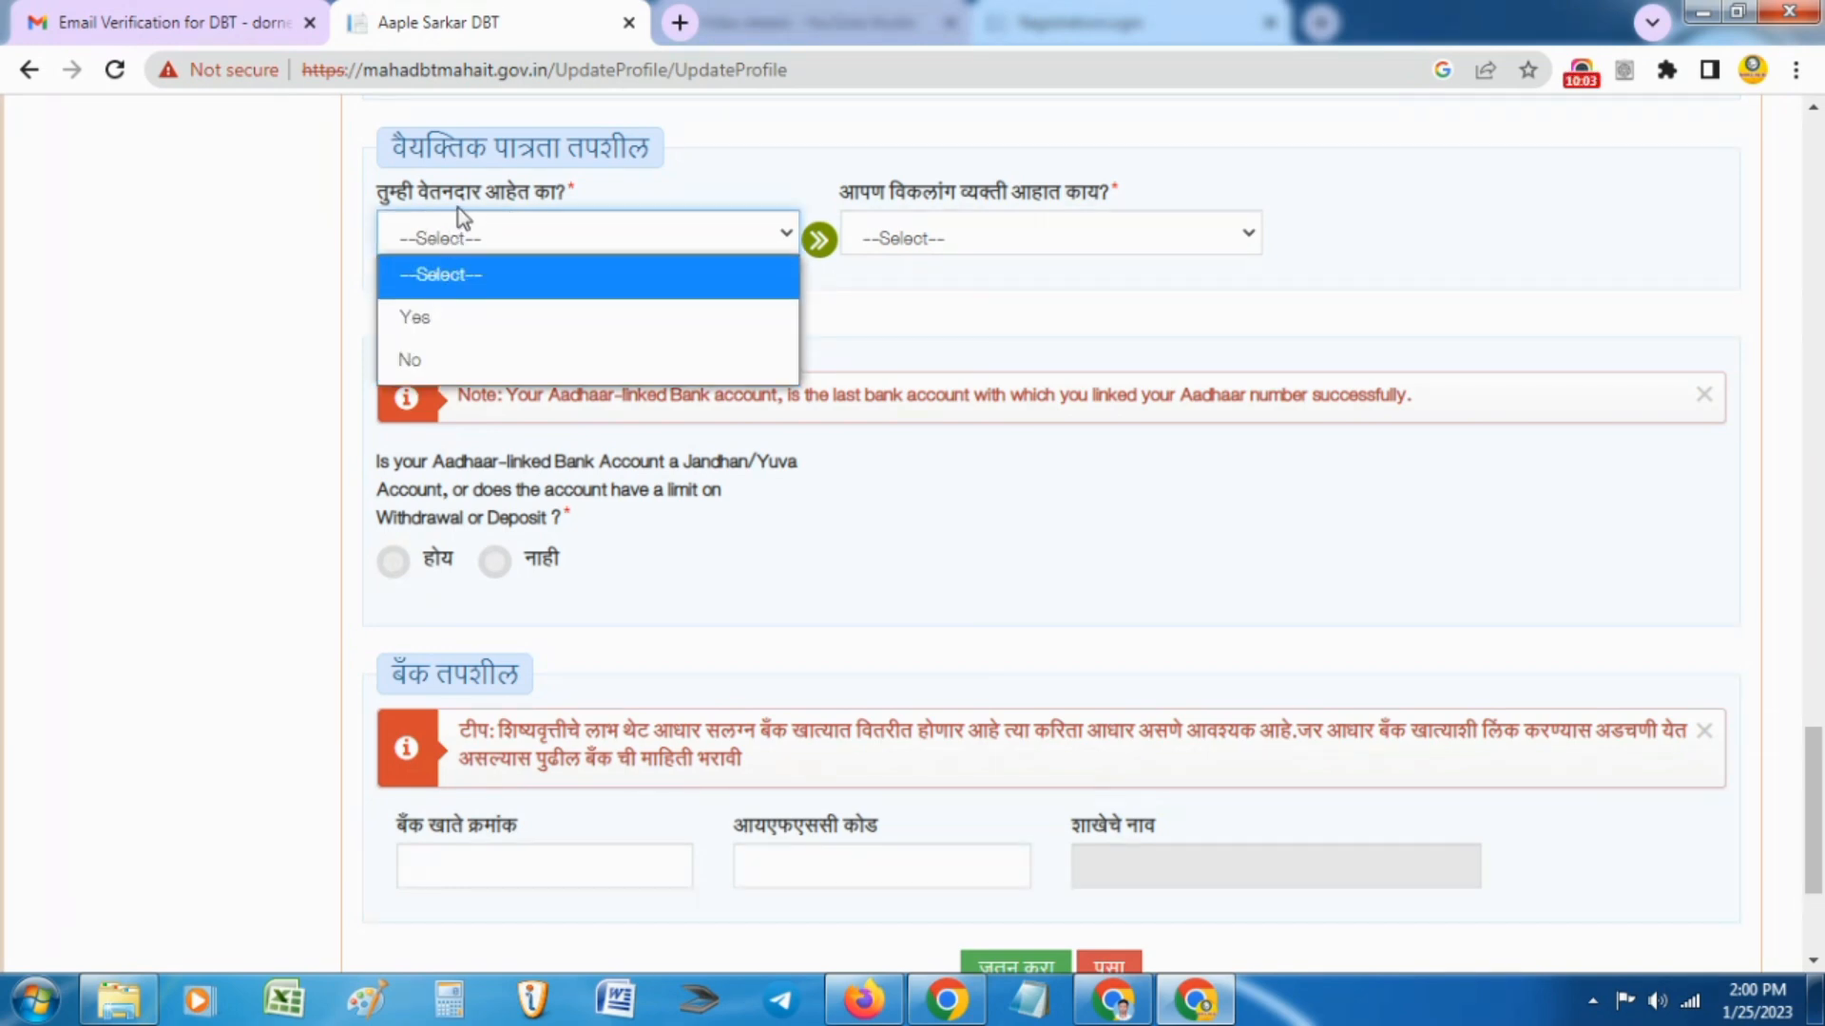
{"action": "left_click", "coordinate": [521, 359]}
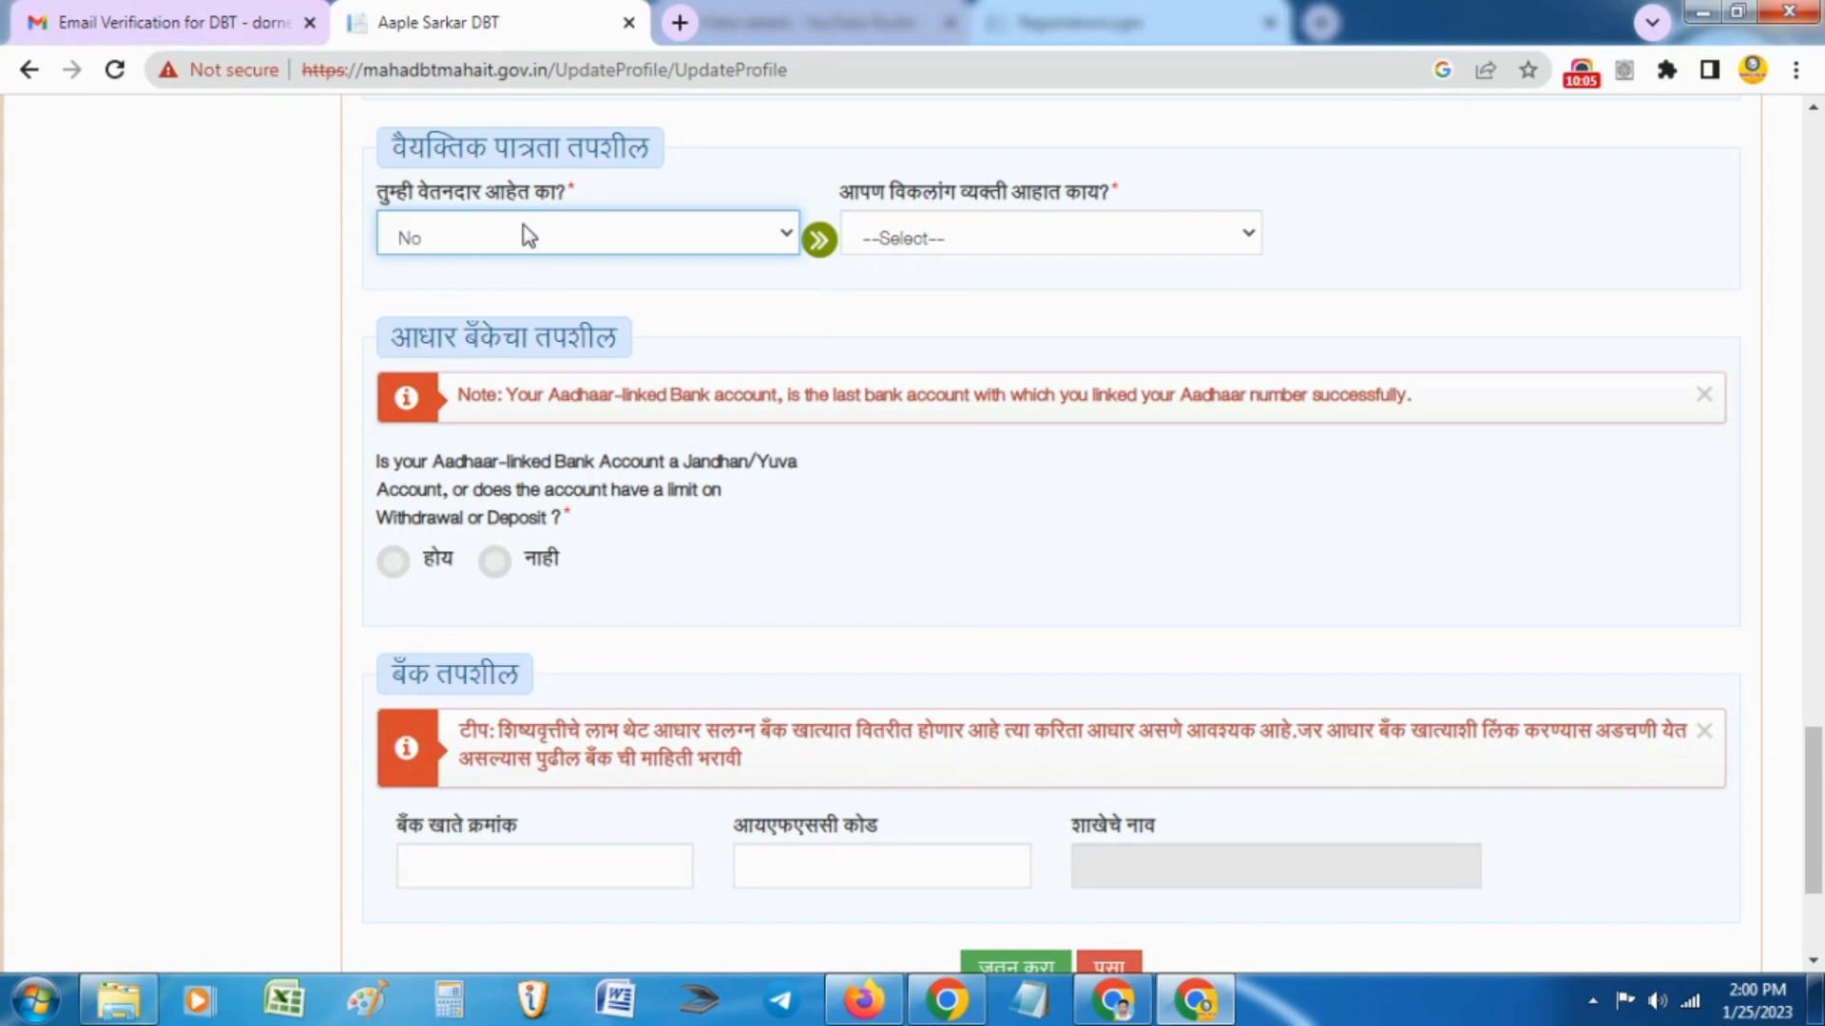
{"action": "left_click", "coordinate": [909, 235]}
{"action": "left_click", "coordinate": [878, 354]}
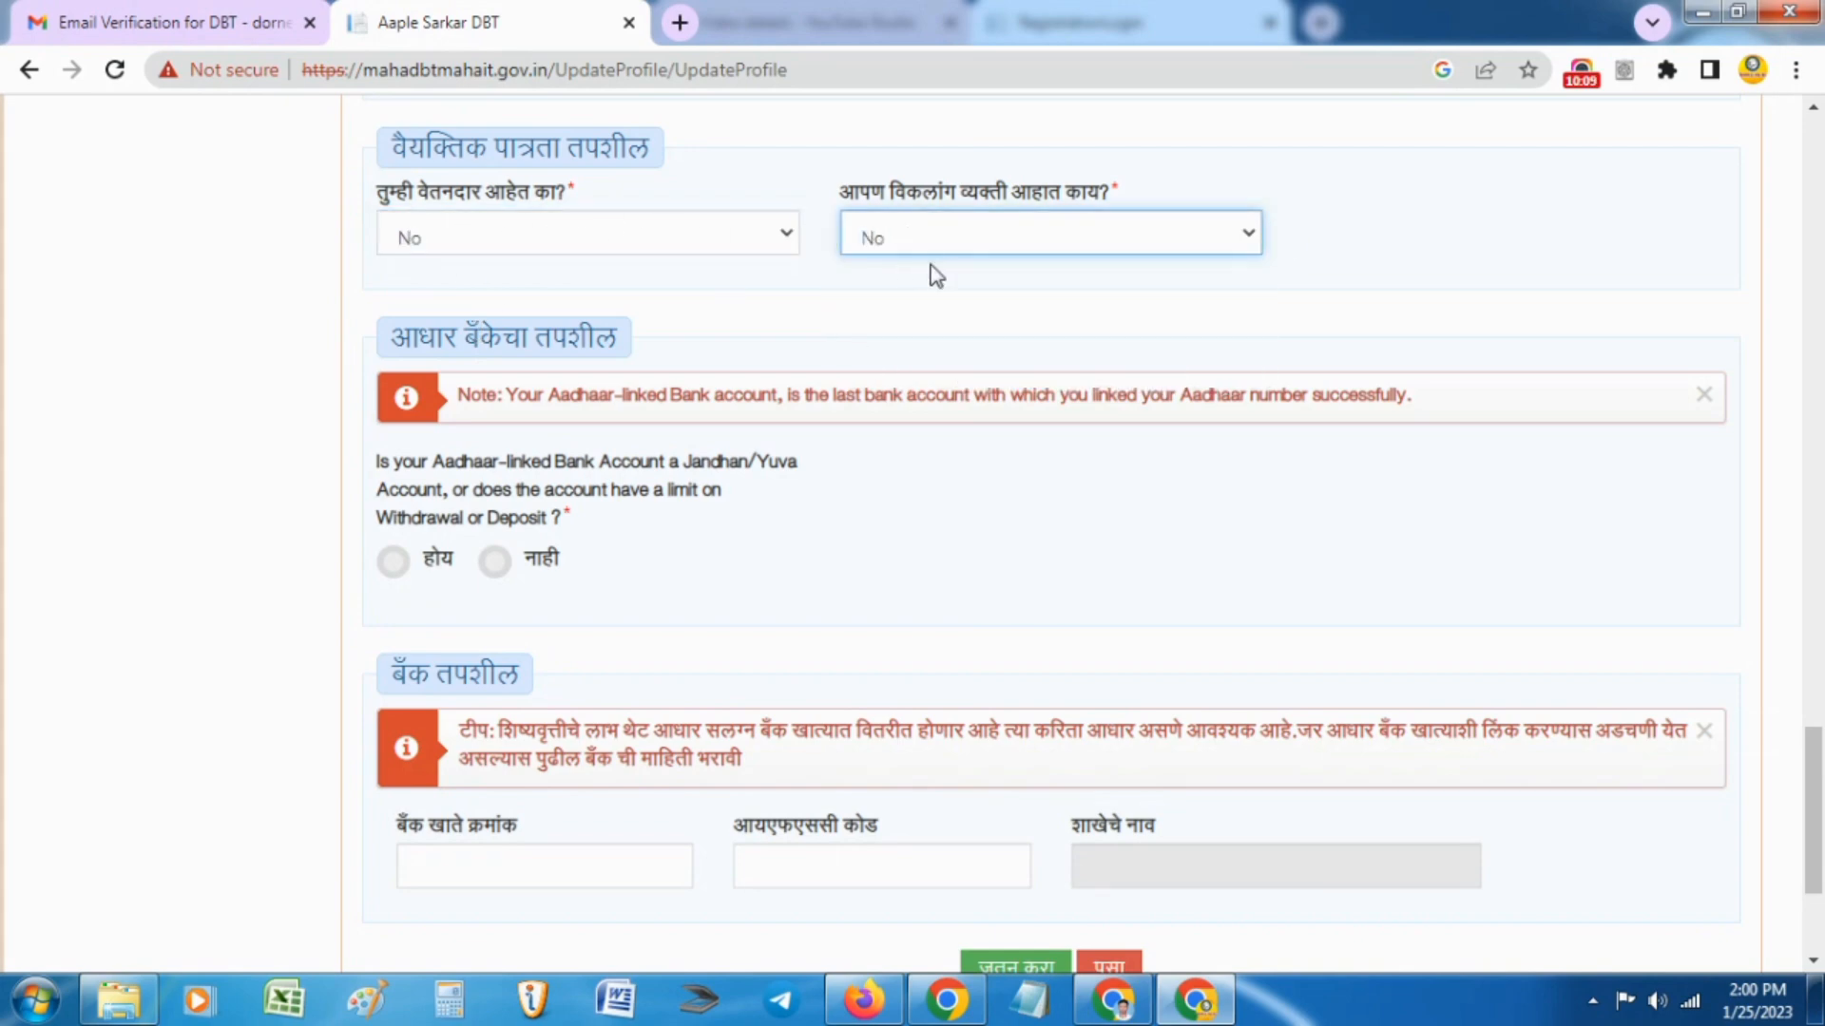
{"action": "scroll", "coordinate": [843, 355], "scroll_direction": "down", "scroll_amount": 3}
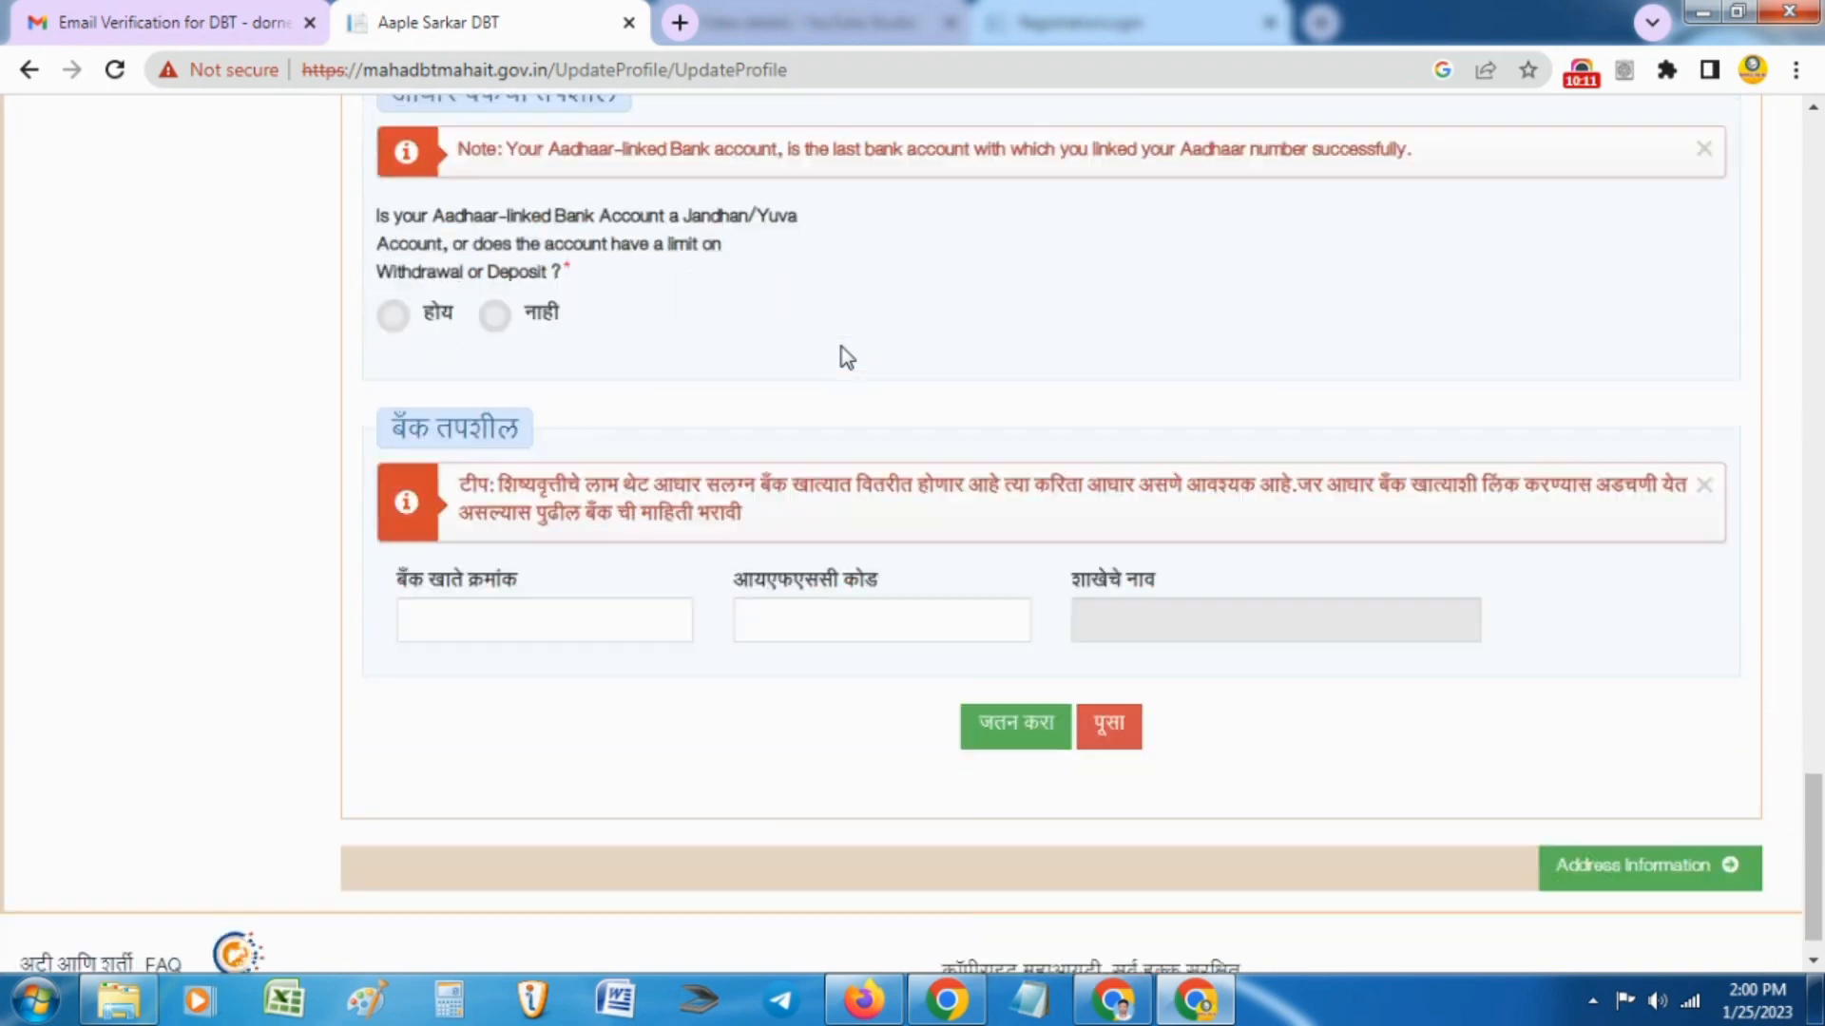
{"action": "scroll", "coordinate": [794, 347], "scroll_direction": "up", "scroll_amount": 1}
Answer नाही to the Aadhaar-linked account deposit/withdrawal limit question and accept the alert
{"action": "left_click_drag", "start_coordinate": [390, 203], "coordinate": [791, 248]}
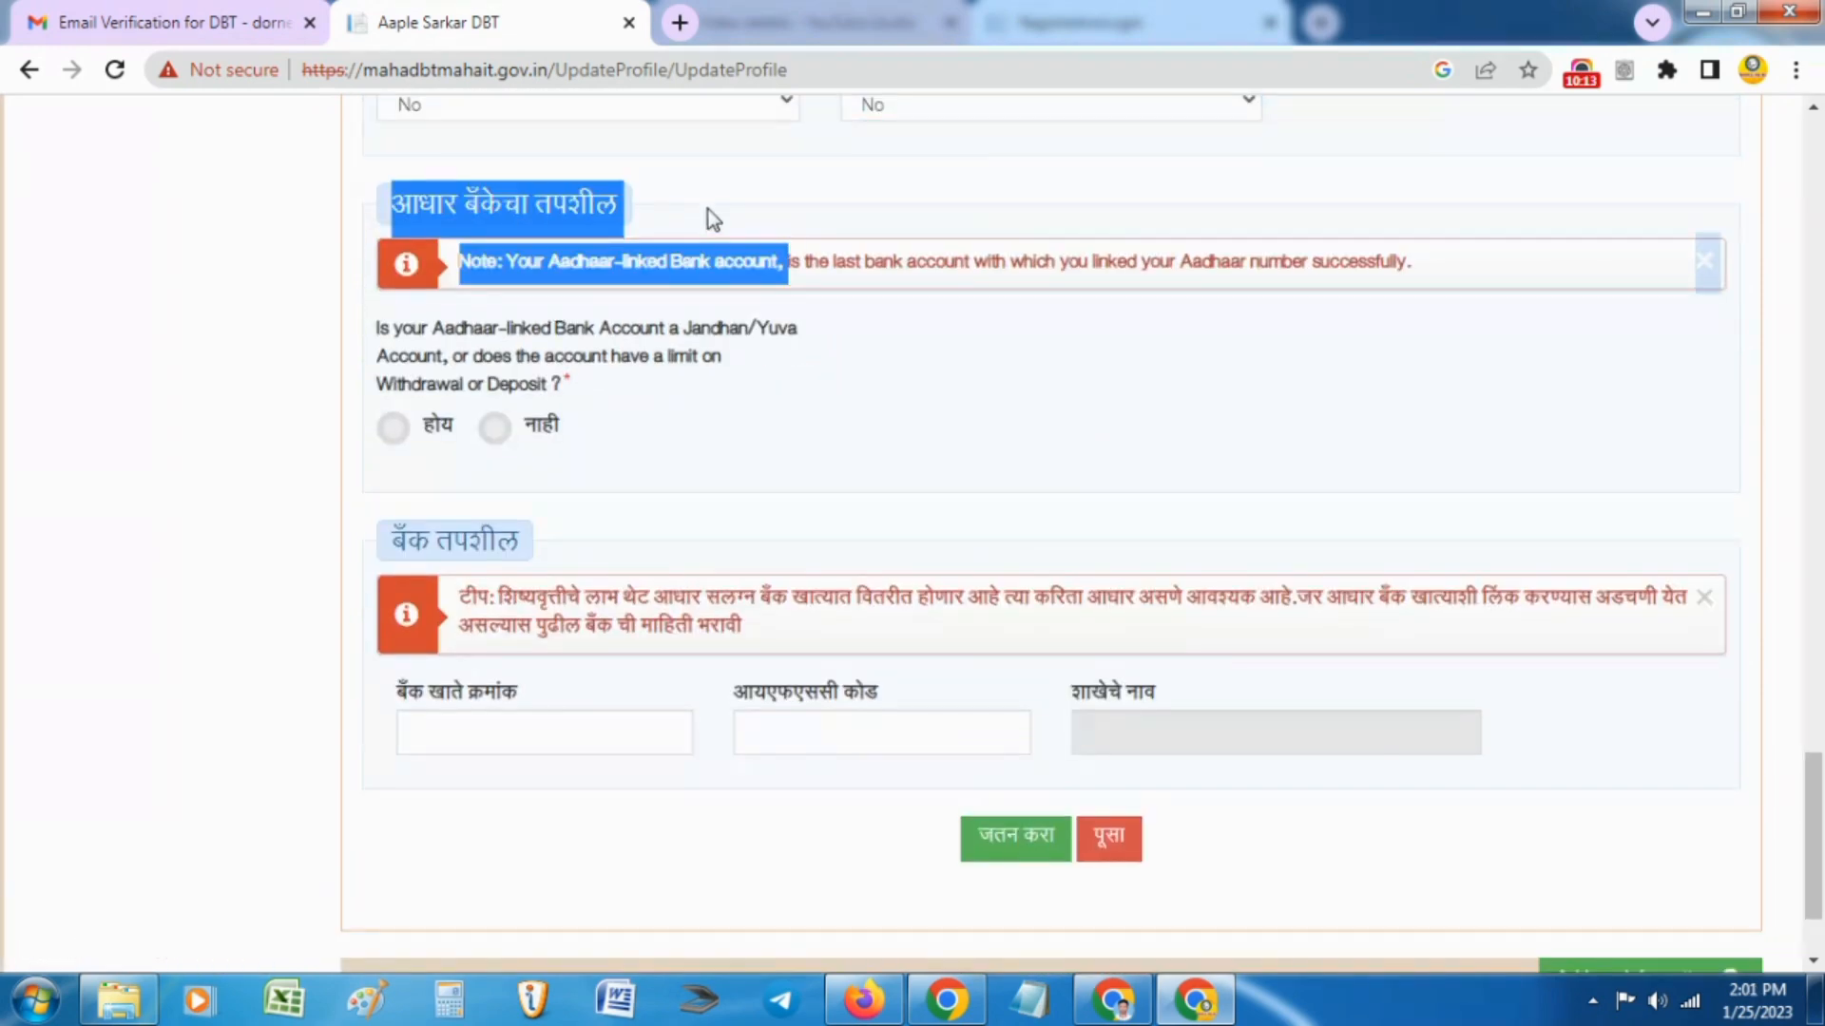
{"action": "left_click", "coordinate": [707, 211]}
{"action": "left_click_drag", "start_coordinate": [377, 329], "coordinate": [692, 394]}
{"action": "left_click", "coordinate": [689, 361]}
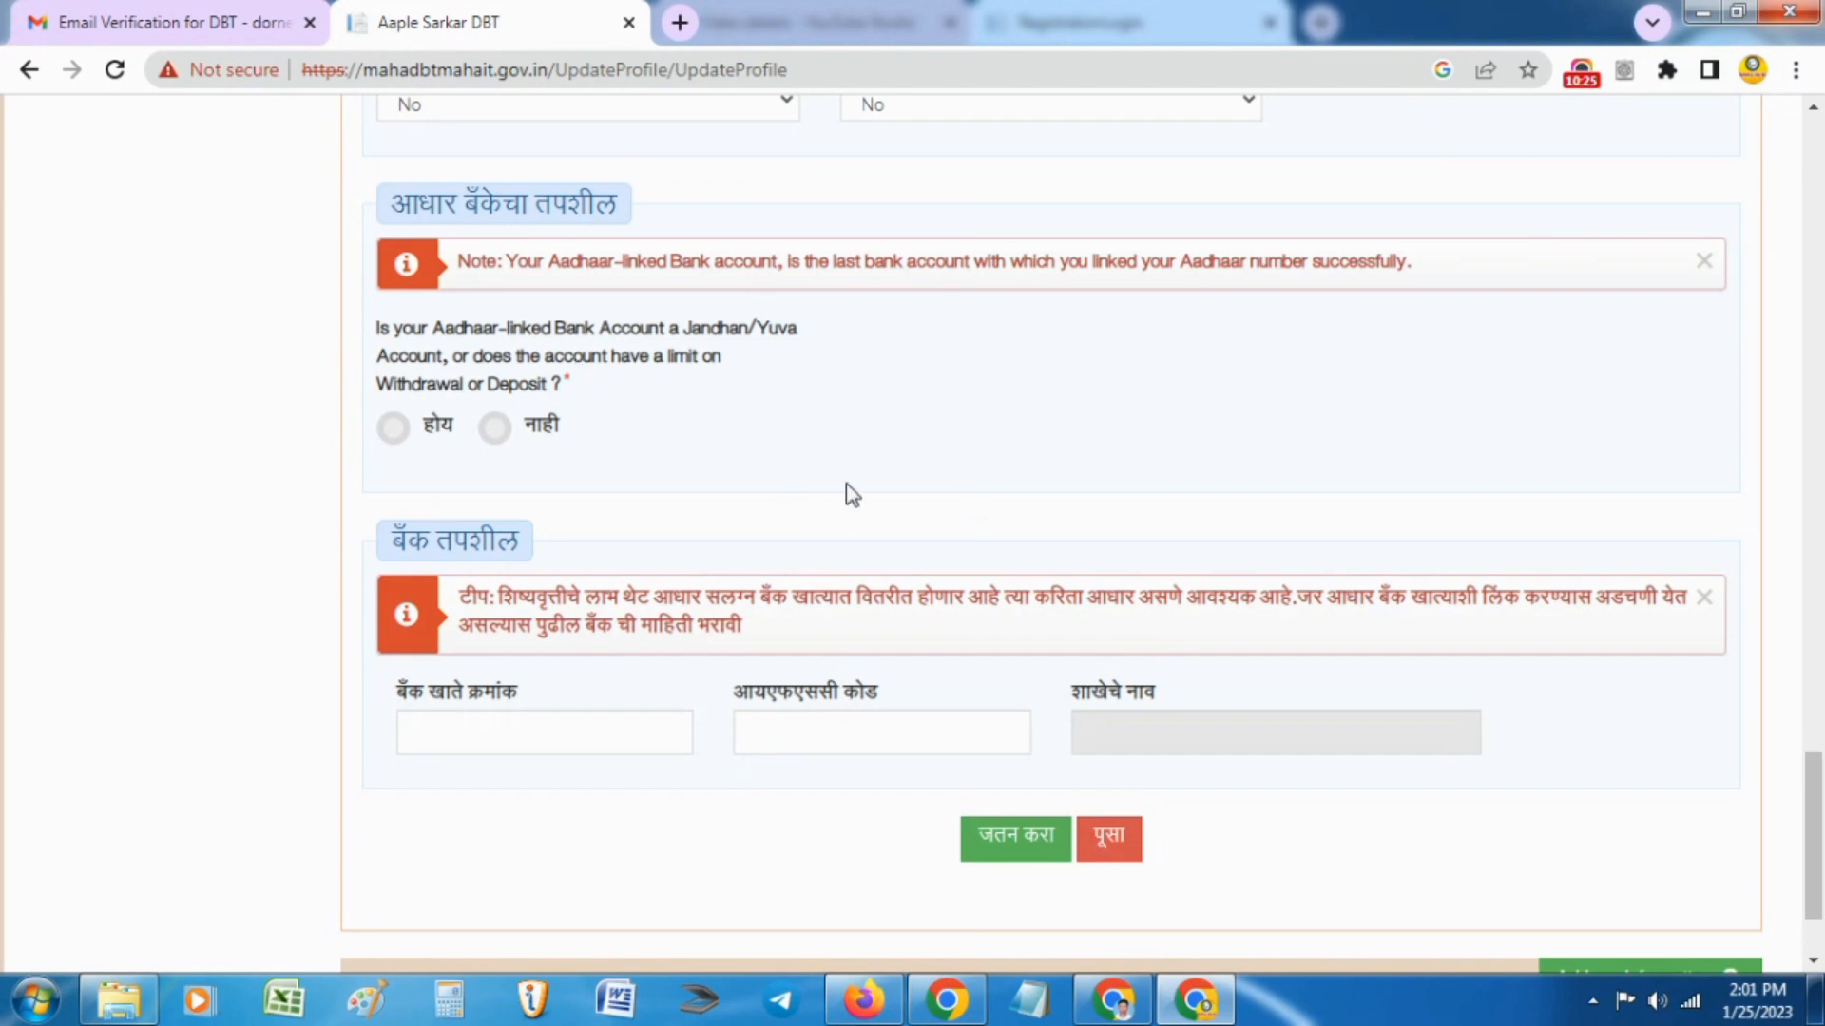
{"action": "left_click", "coordinate": [494, 428]}
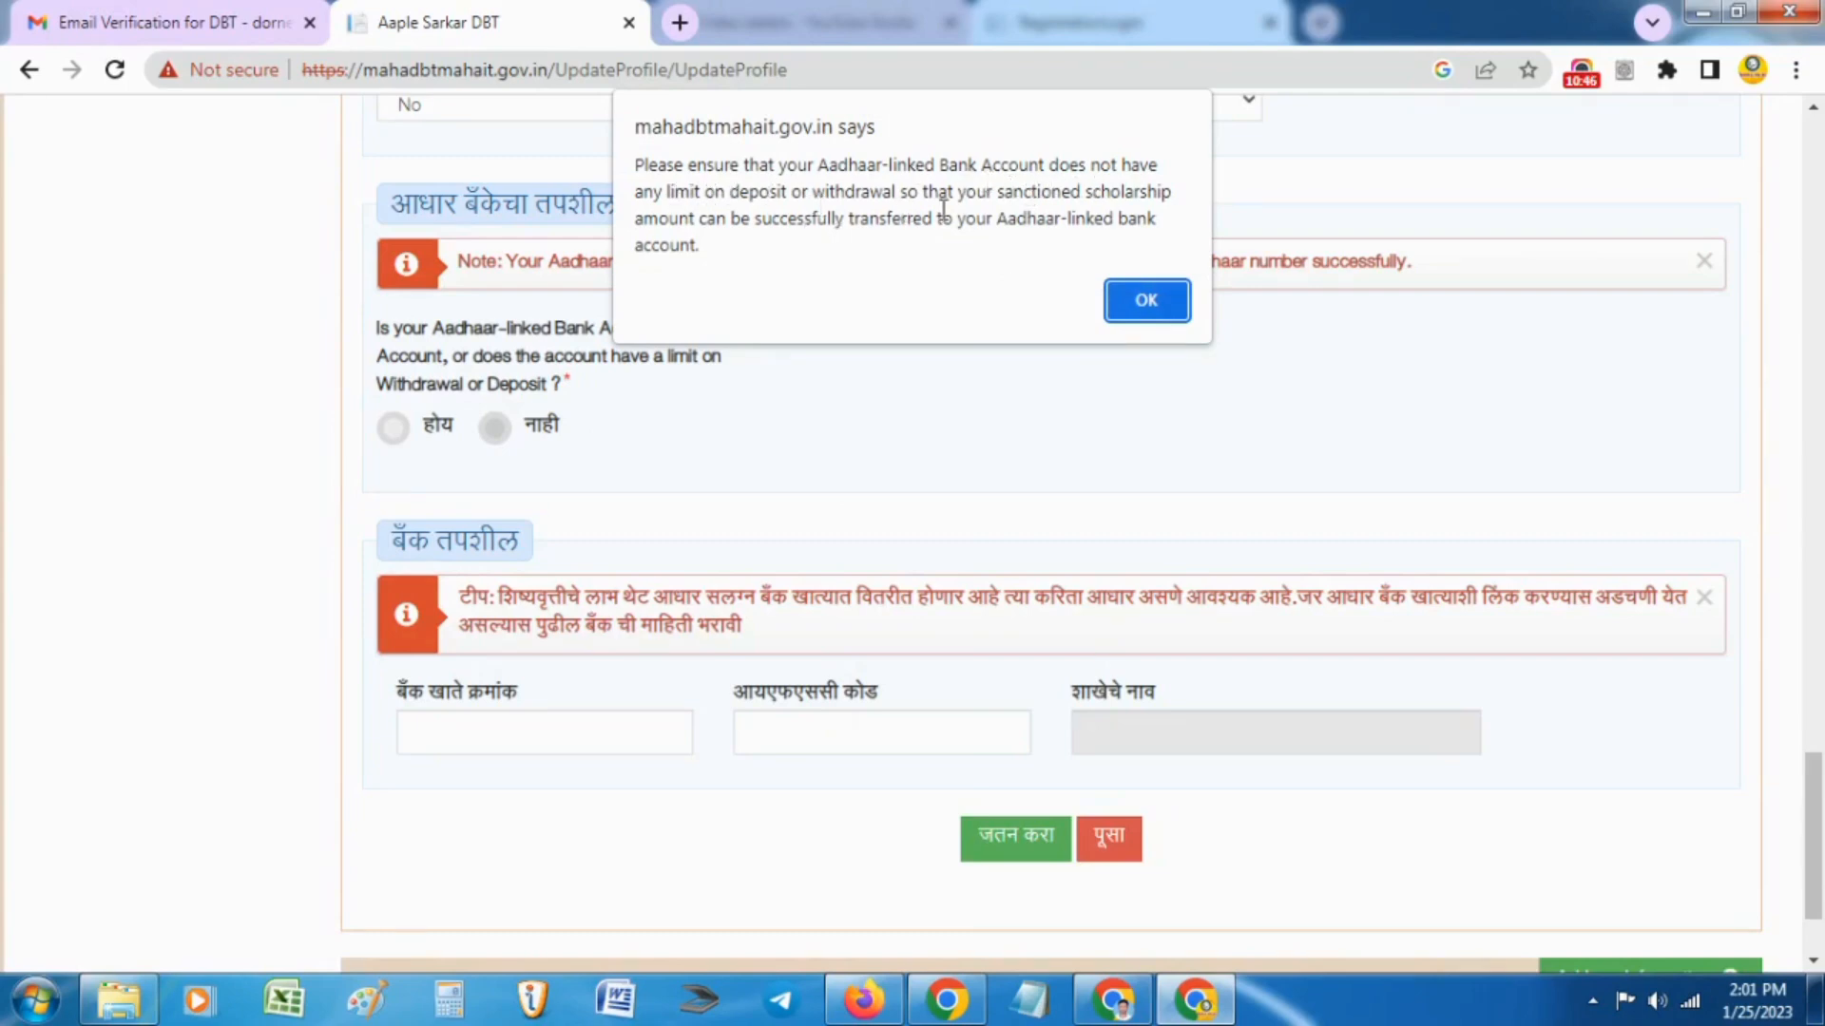
{"action": "left_click", "coordinate": [1146, 302]}
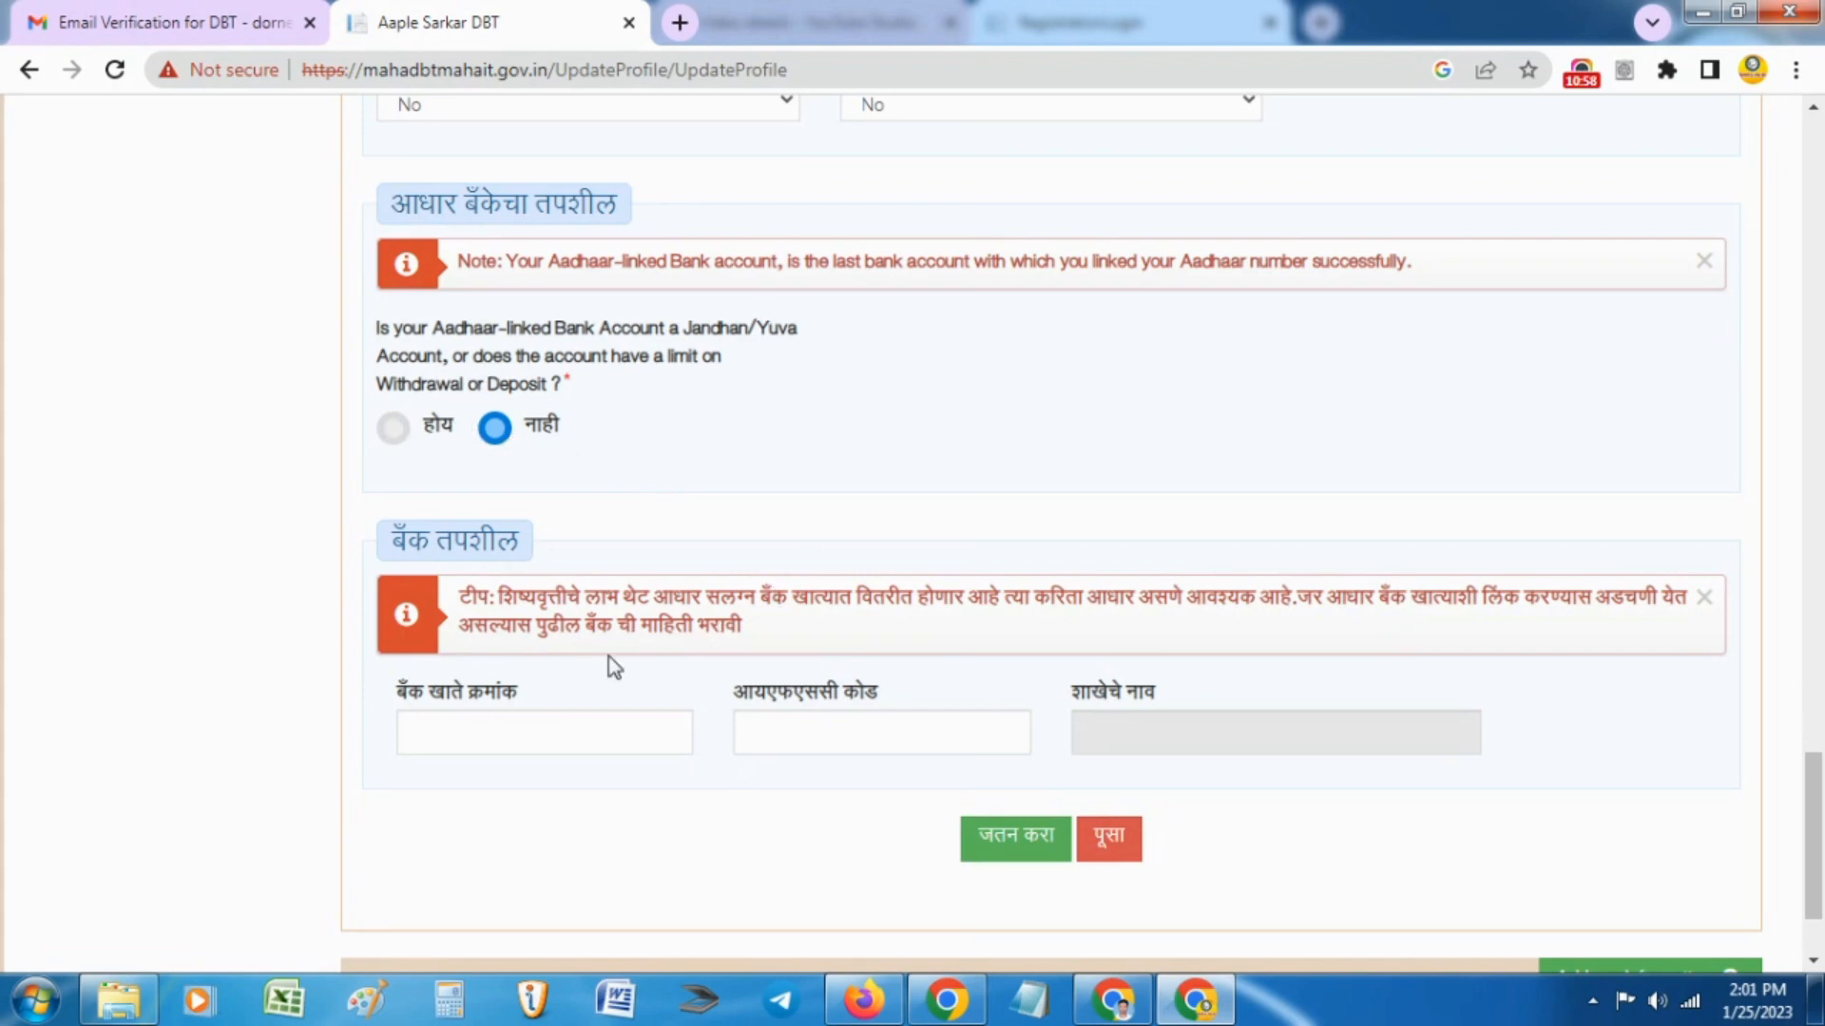
Go through the bank account number and IFSC code fields, then continue to Address Information
{"action": "left_click", "coordinate": [508, 732]}
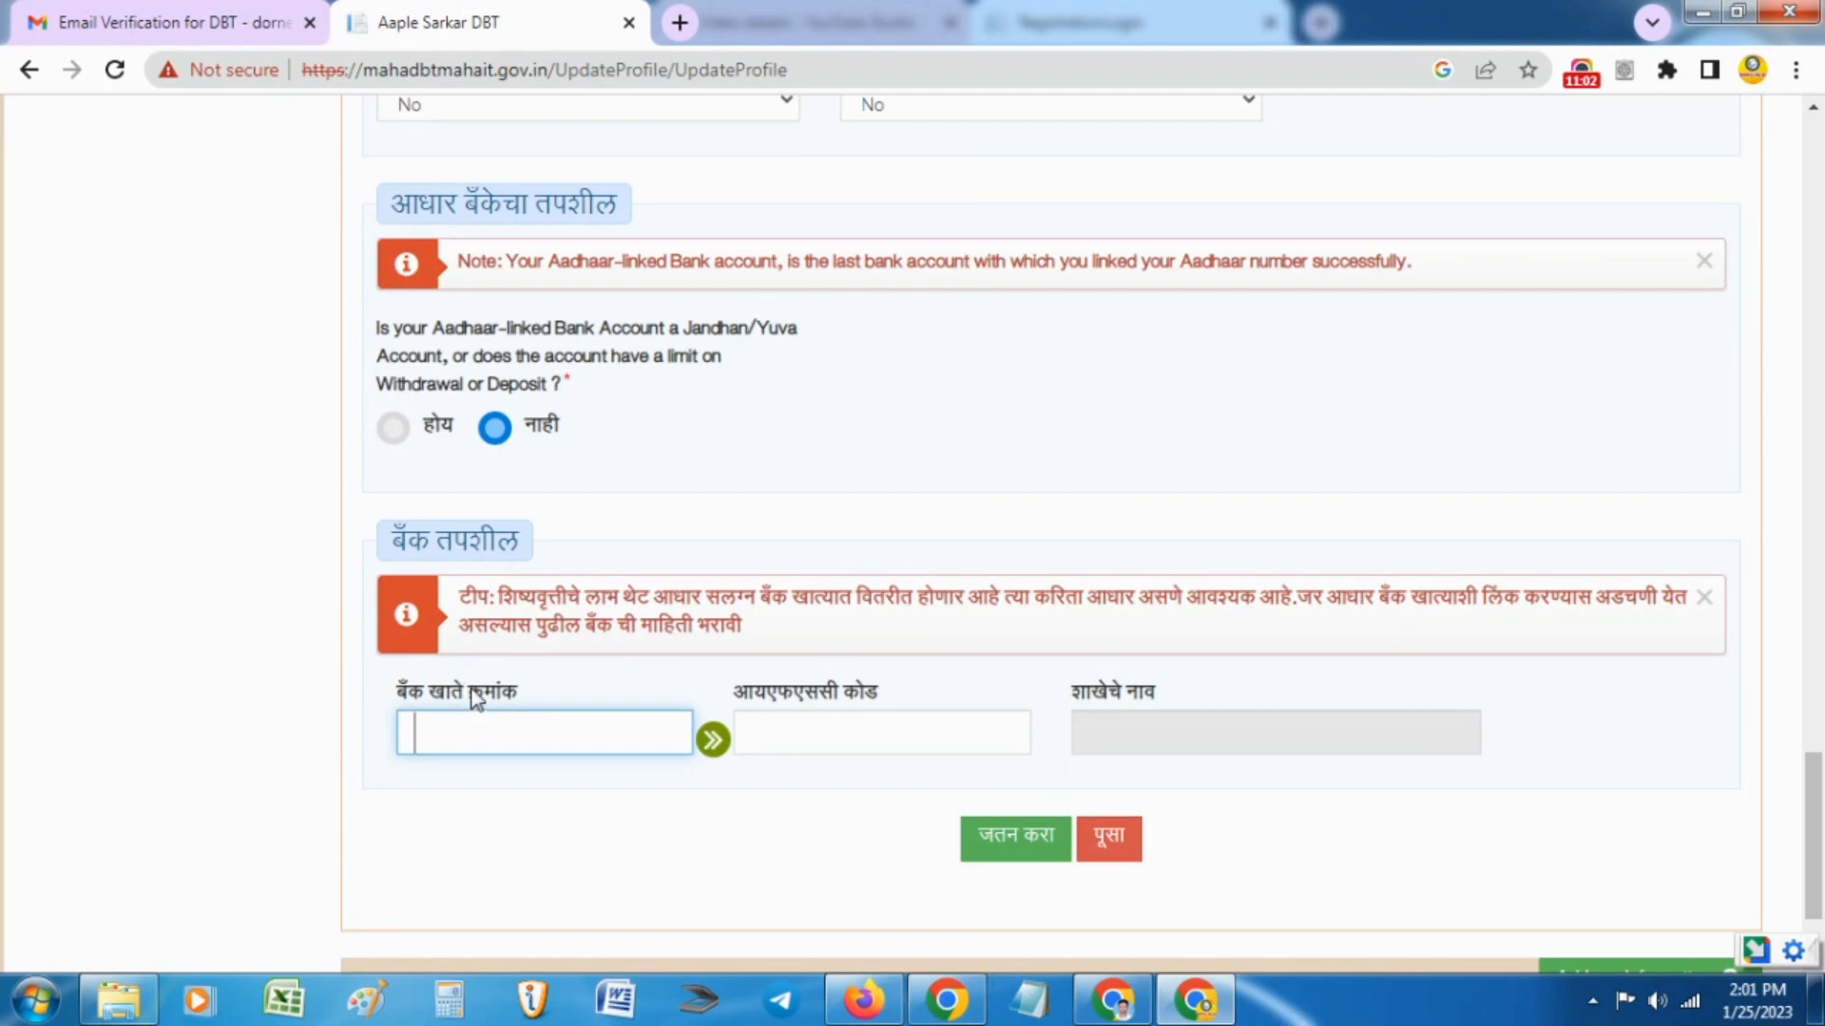
{"action": "left_click", "coordinate": [773, 719]}
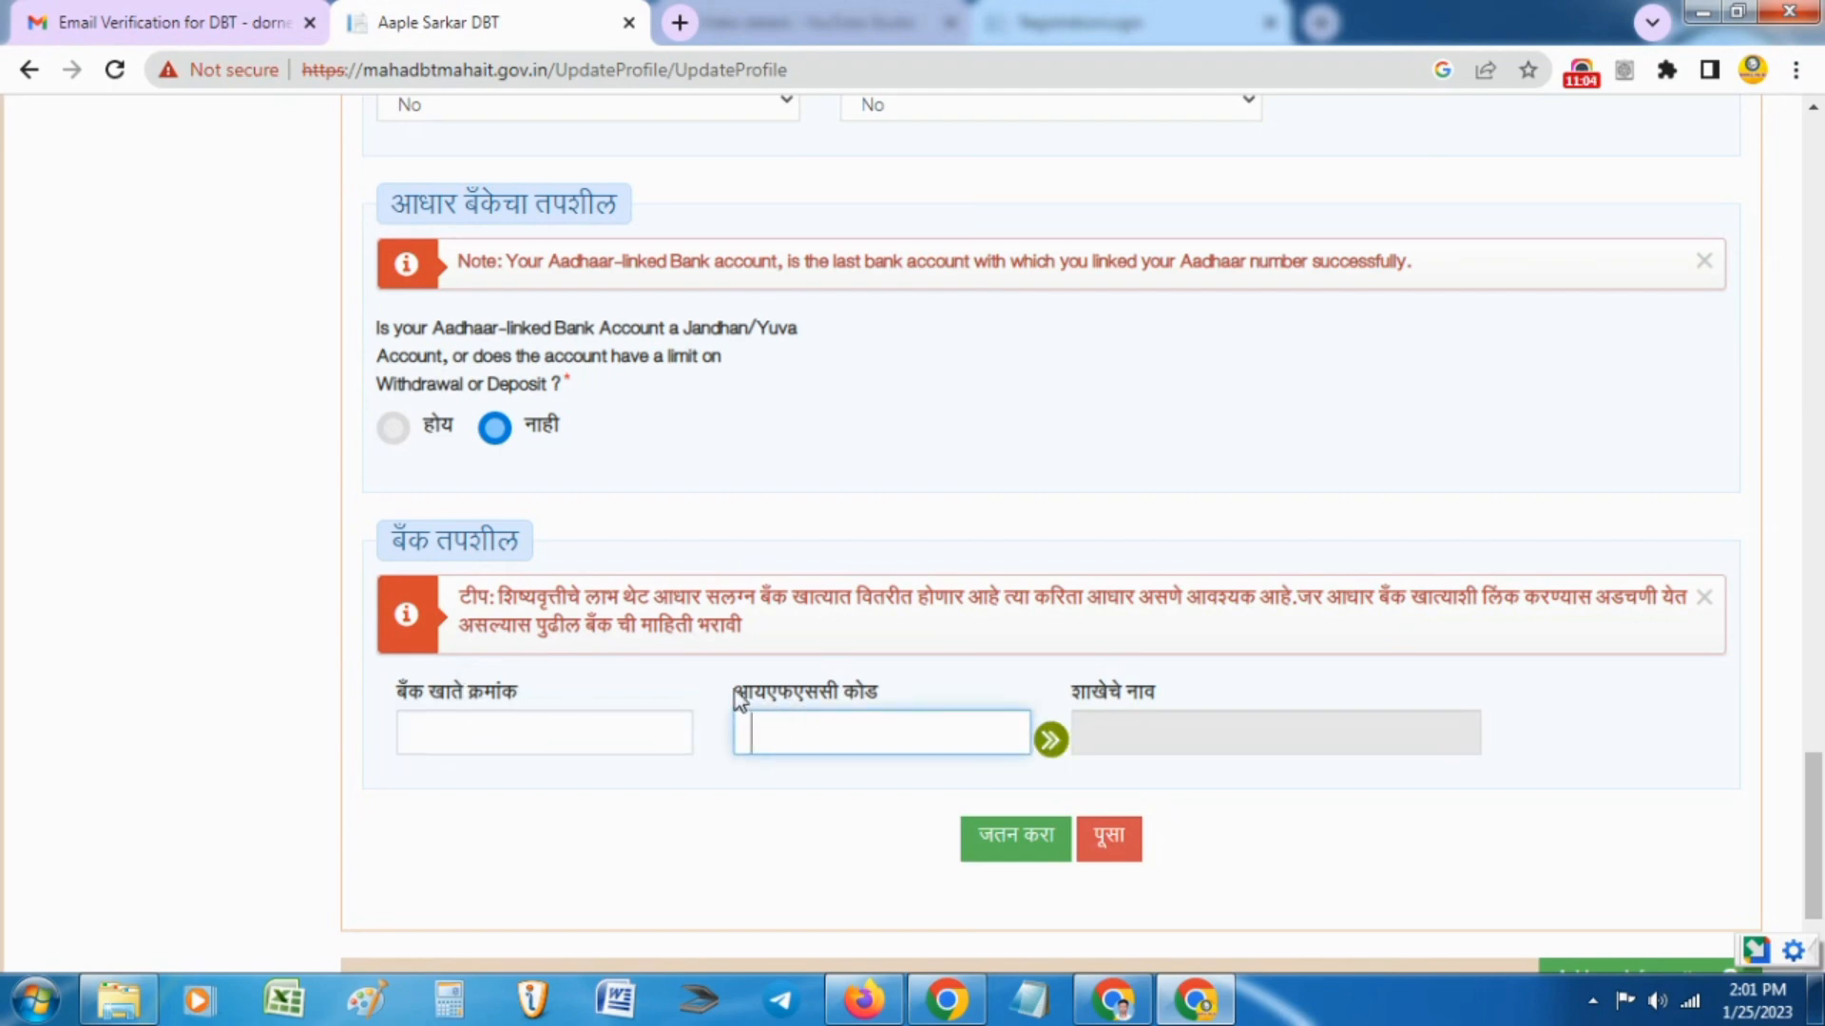
{"action": "left_click_drag", "start_coordinate": [736, 691], "coordinate": [929, 685]}
{"action": "left_click", "coordinate": [923, 698]}
{"action": "left_click", "coordinate": [912, 698]}
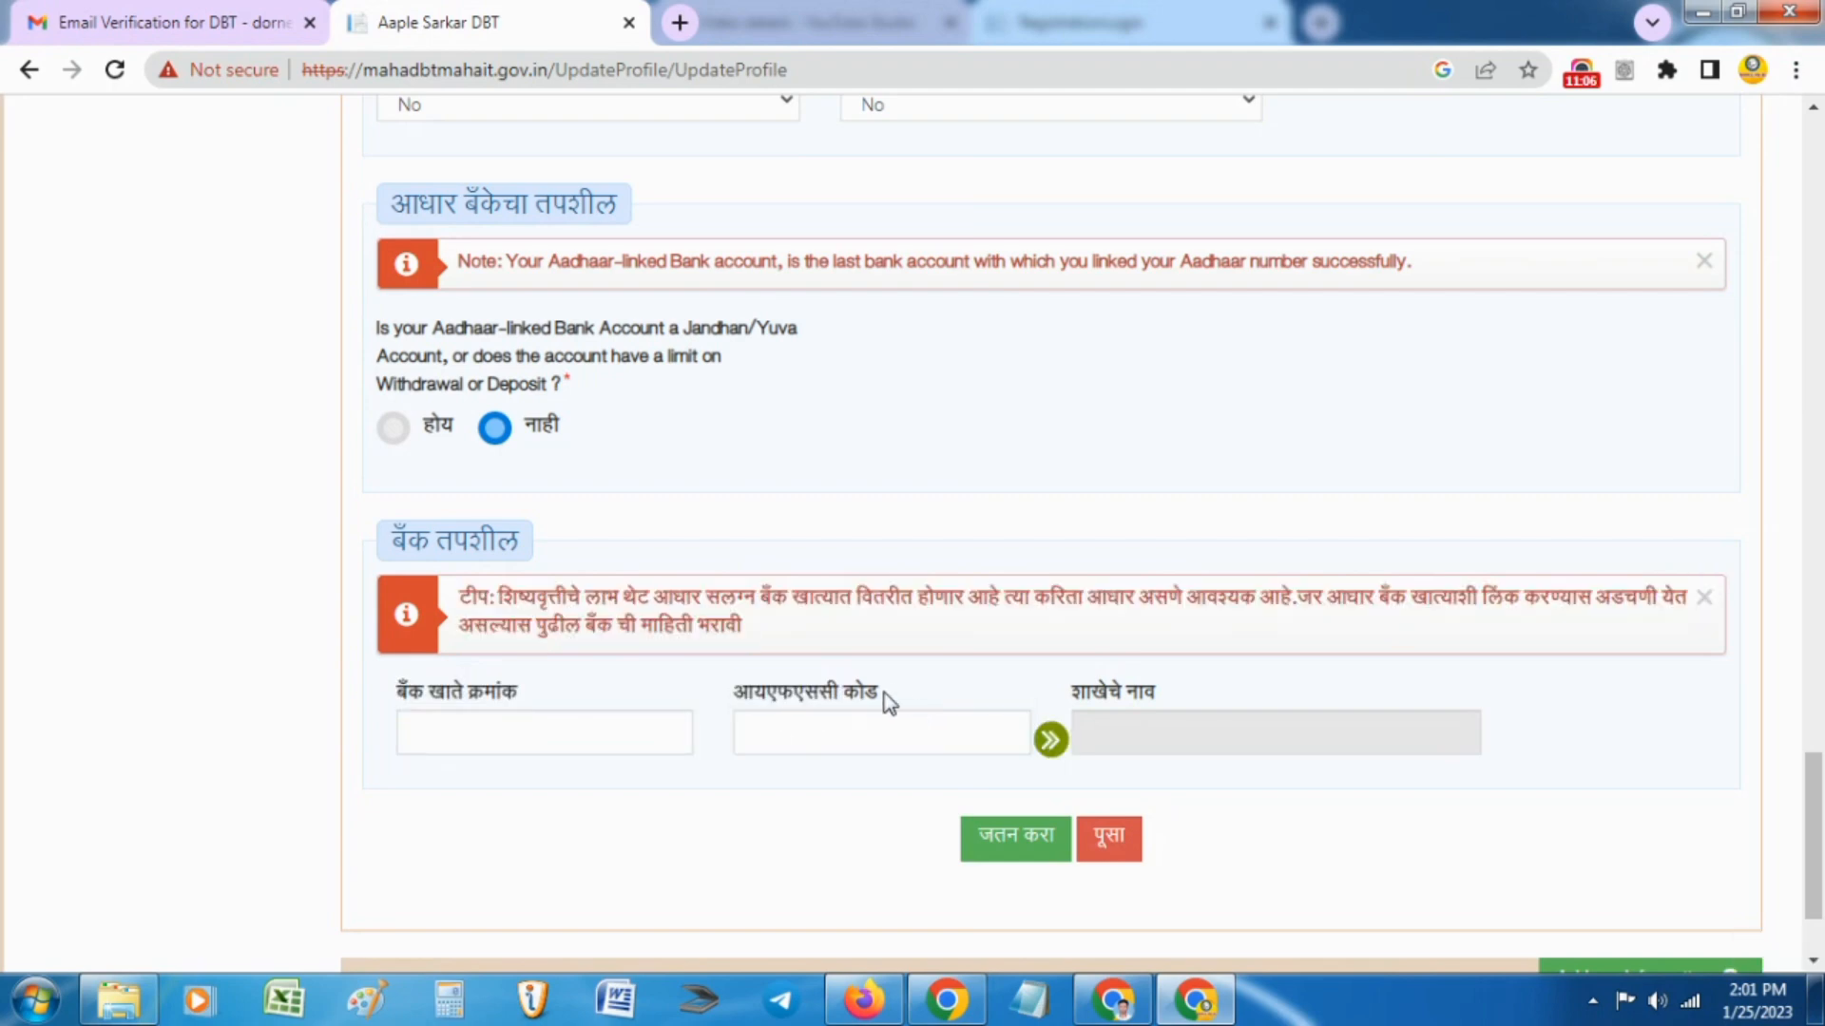
{"action": "left_click", "coordinate": [1192, 737]}
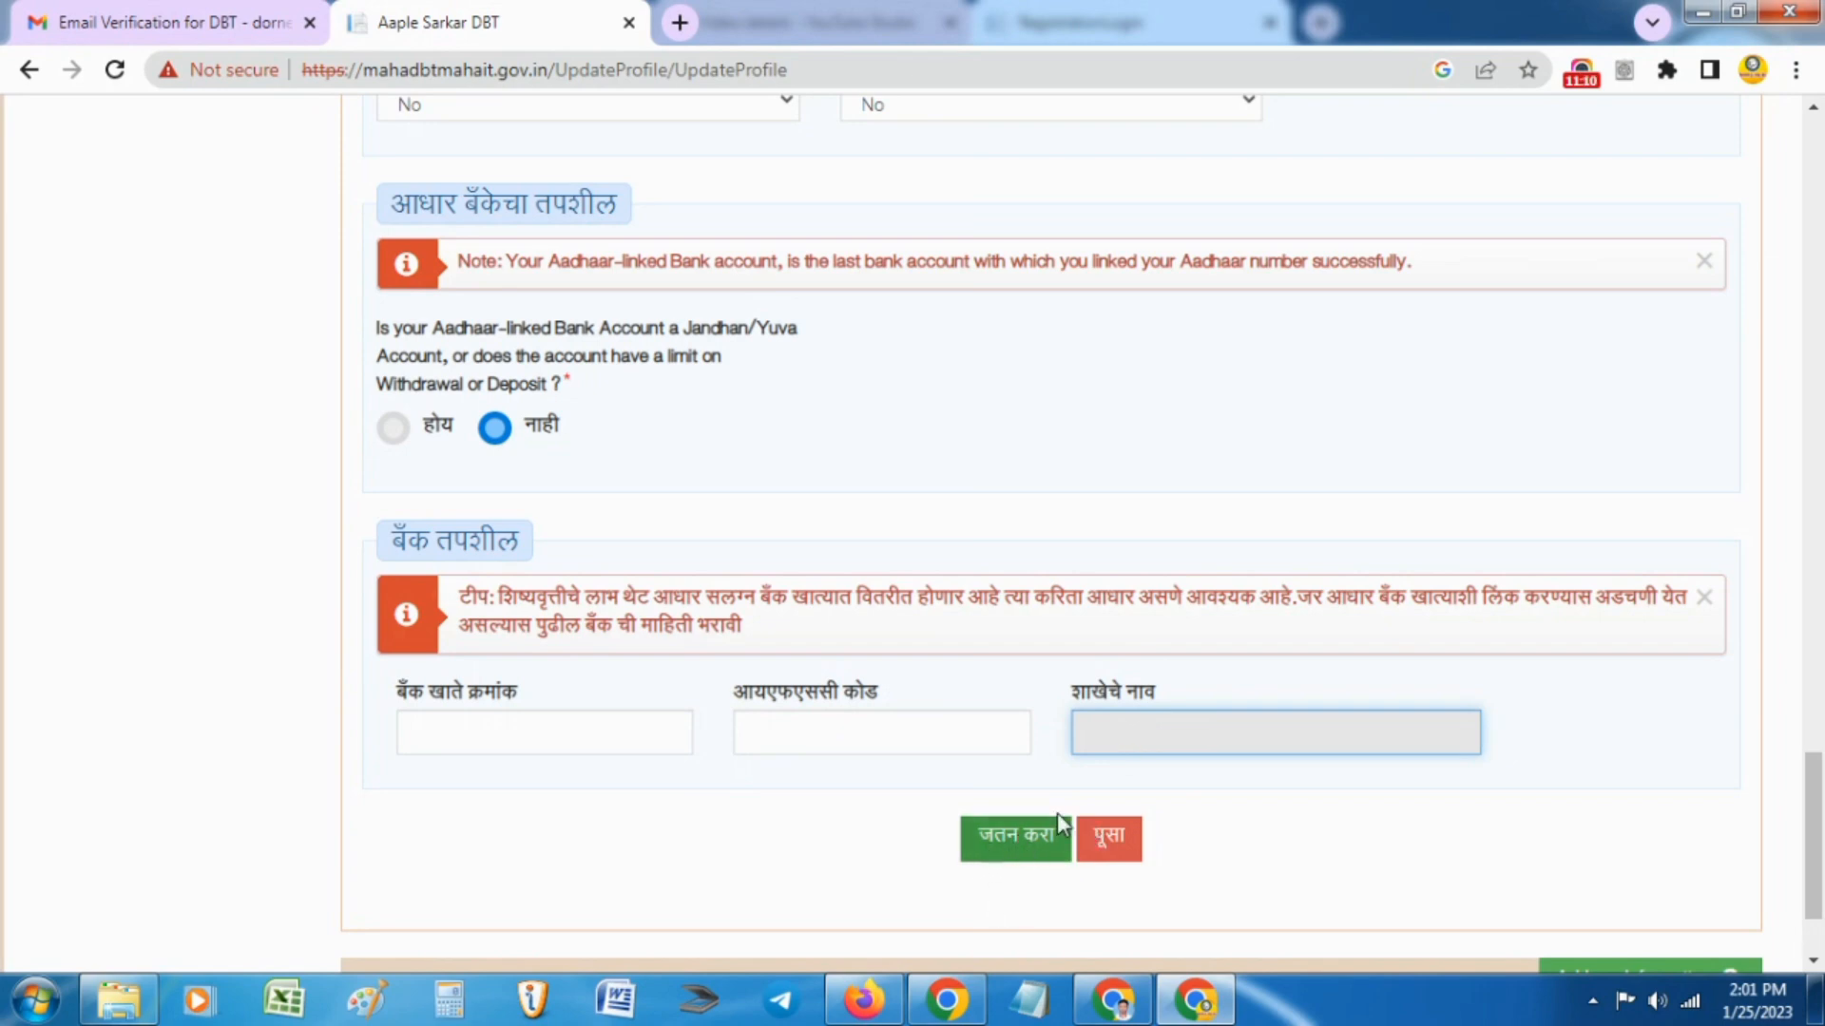
{"action": "scroll", "coordinate": [1171, 751], "scroll_direction": "down", "scroll_amount": 2}
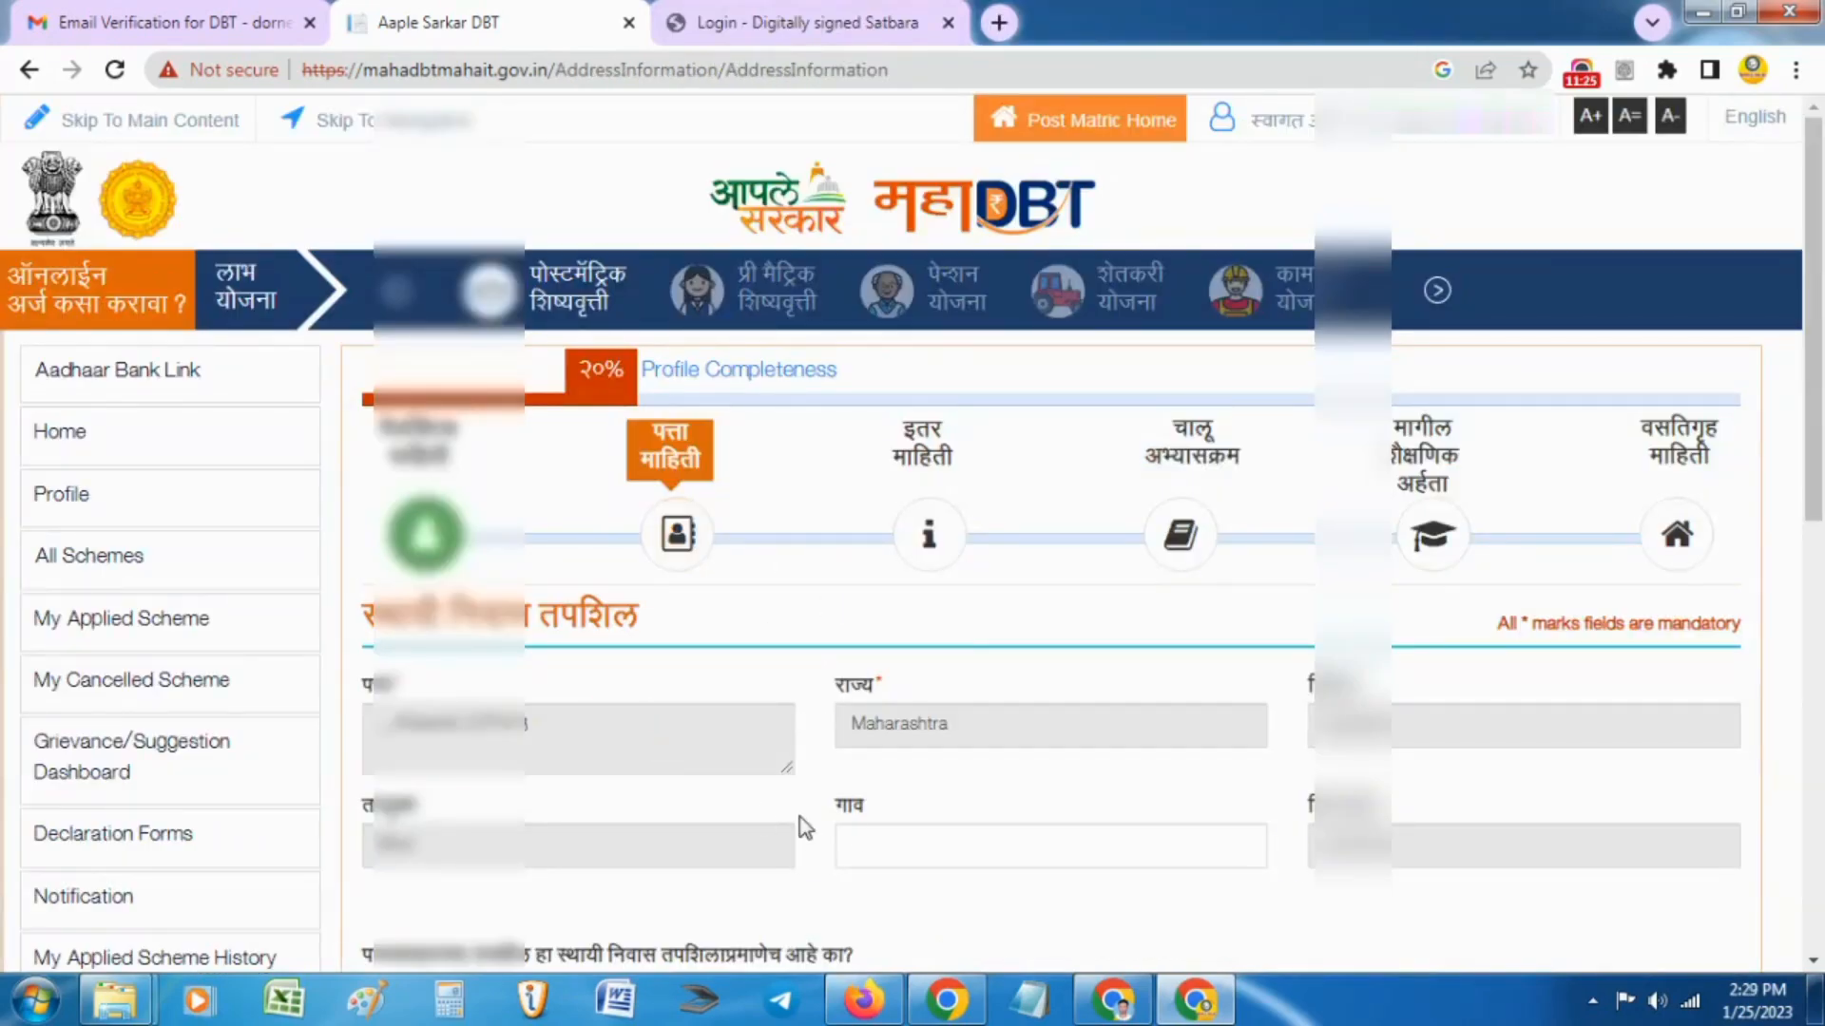
Answer होय that the current address is the same as the permanent address
{"action": "left_click", "coordinate": [858, 839]}
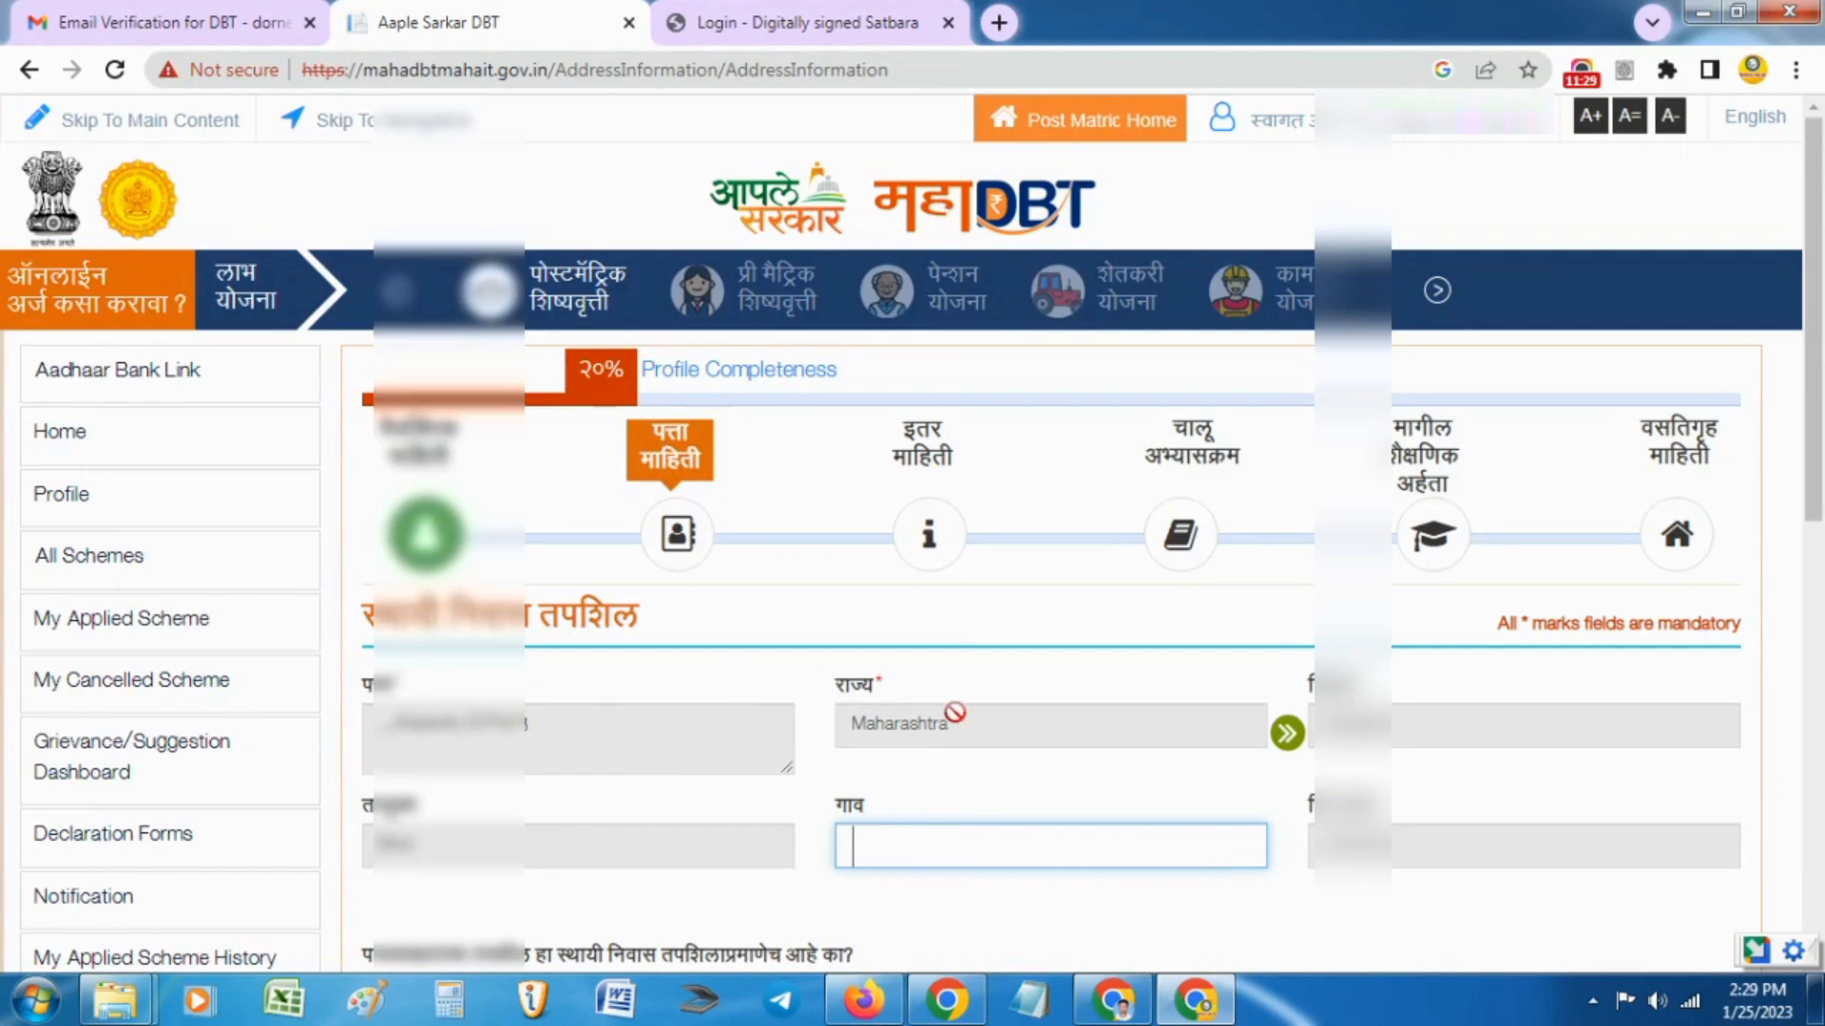
{"action": "scroll", "coordinate": [1169, 803], "scroll_direction": "down", "scroll_amount": 5}
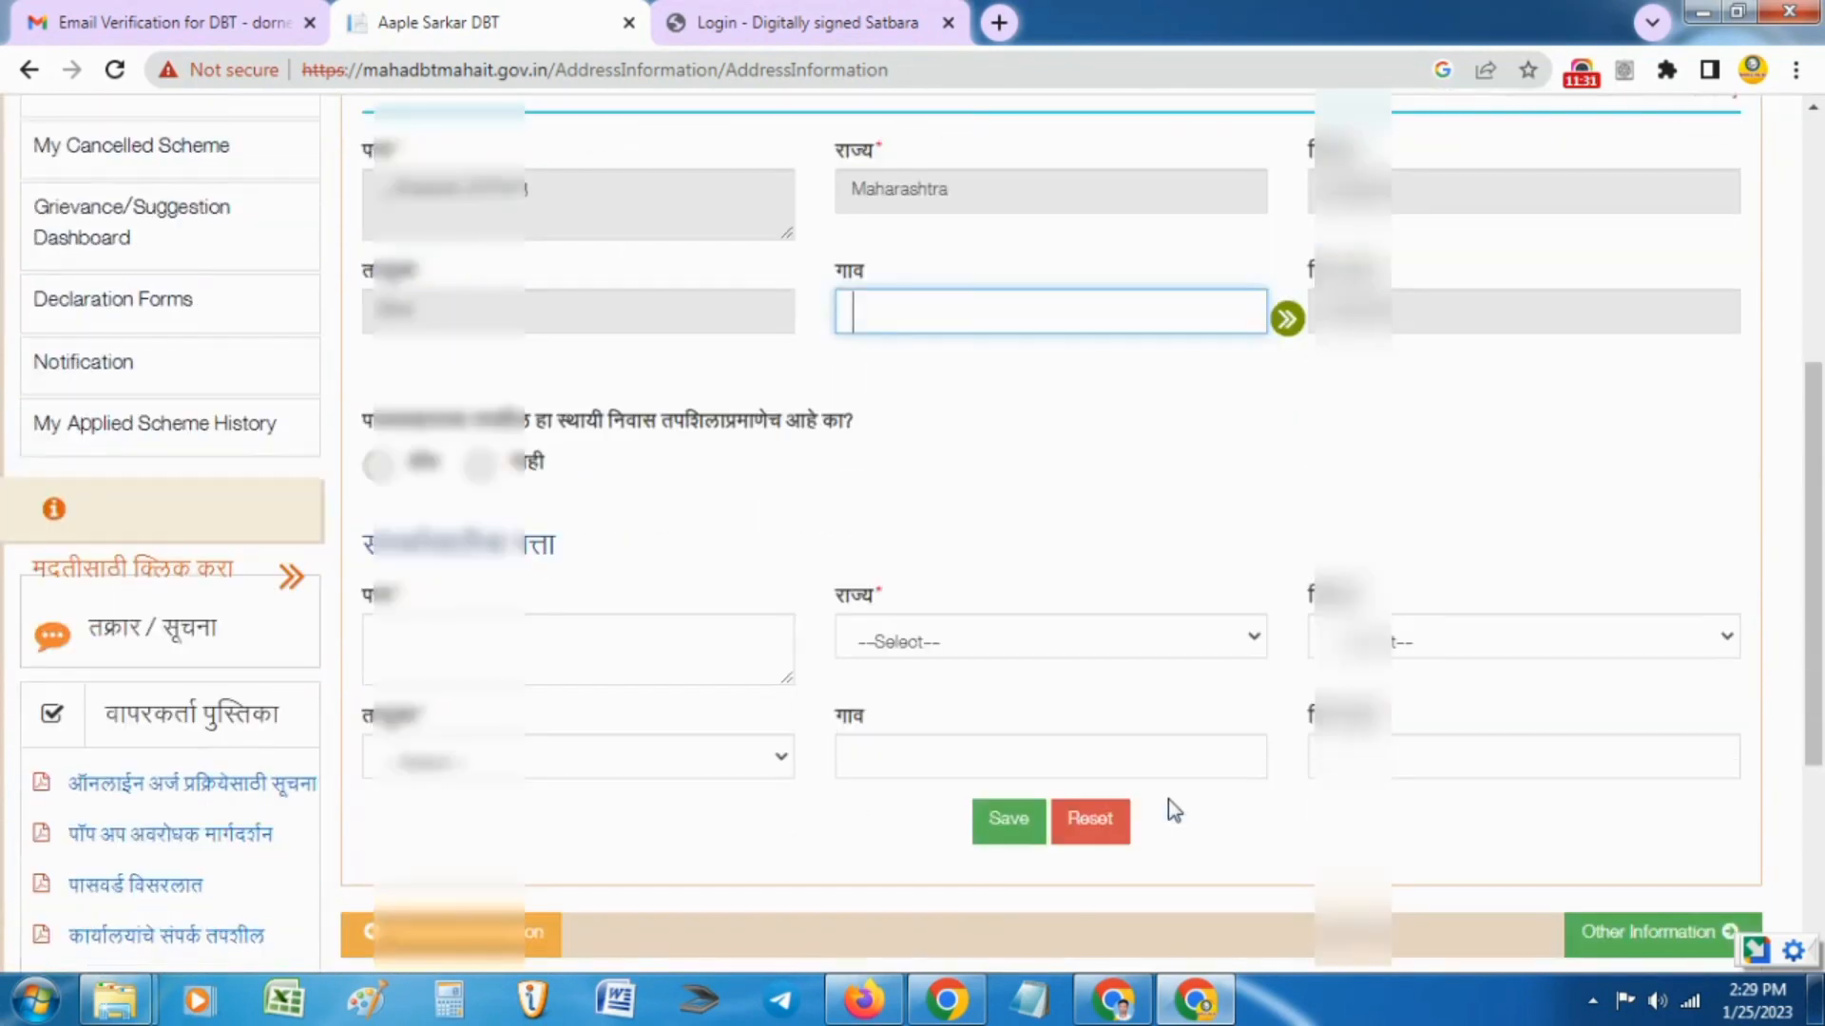
{"action": "scroll", "coordinate": [768, 621], "scroll_direction": "down", "scroll_amount": 1}
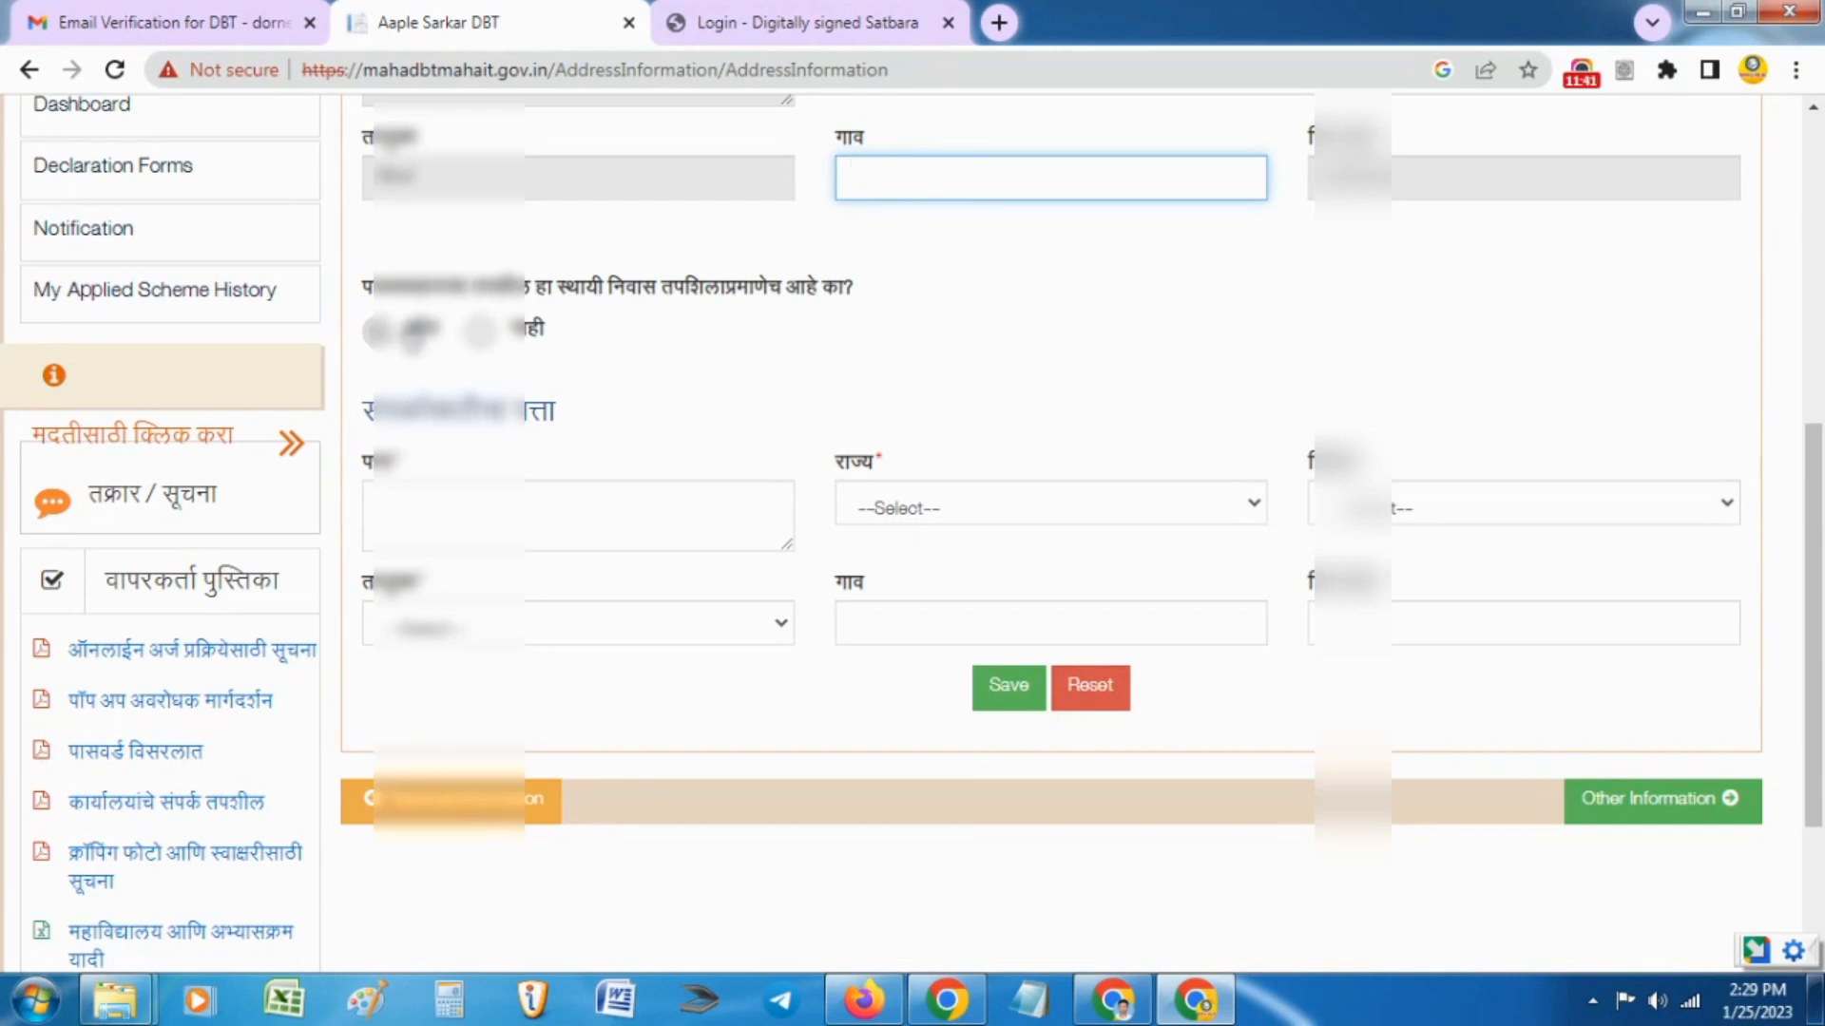
{"action": "left_click", "coordinate": [378, 330]}
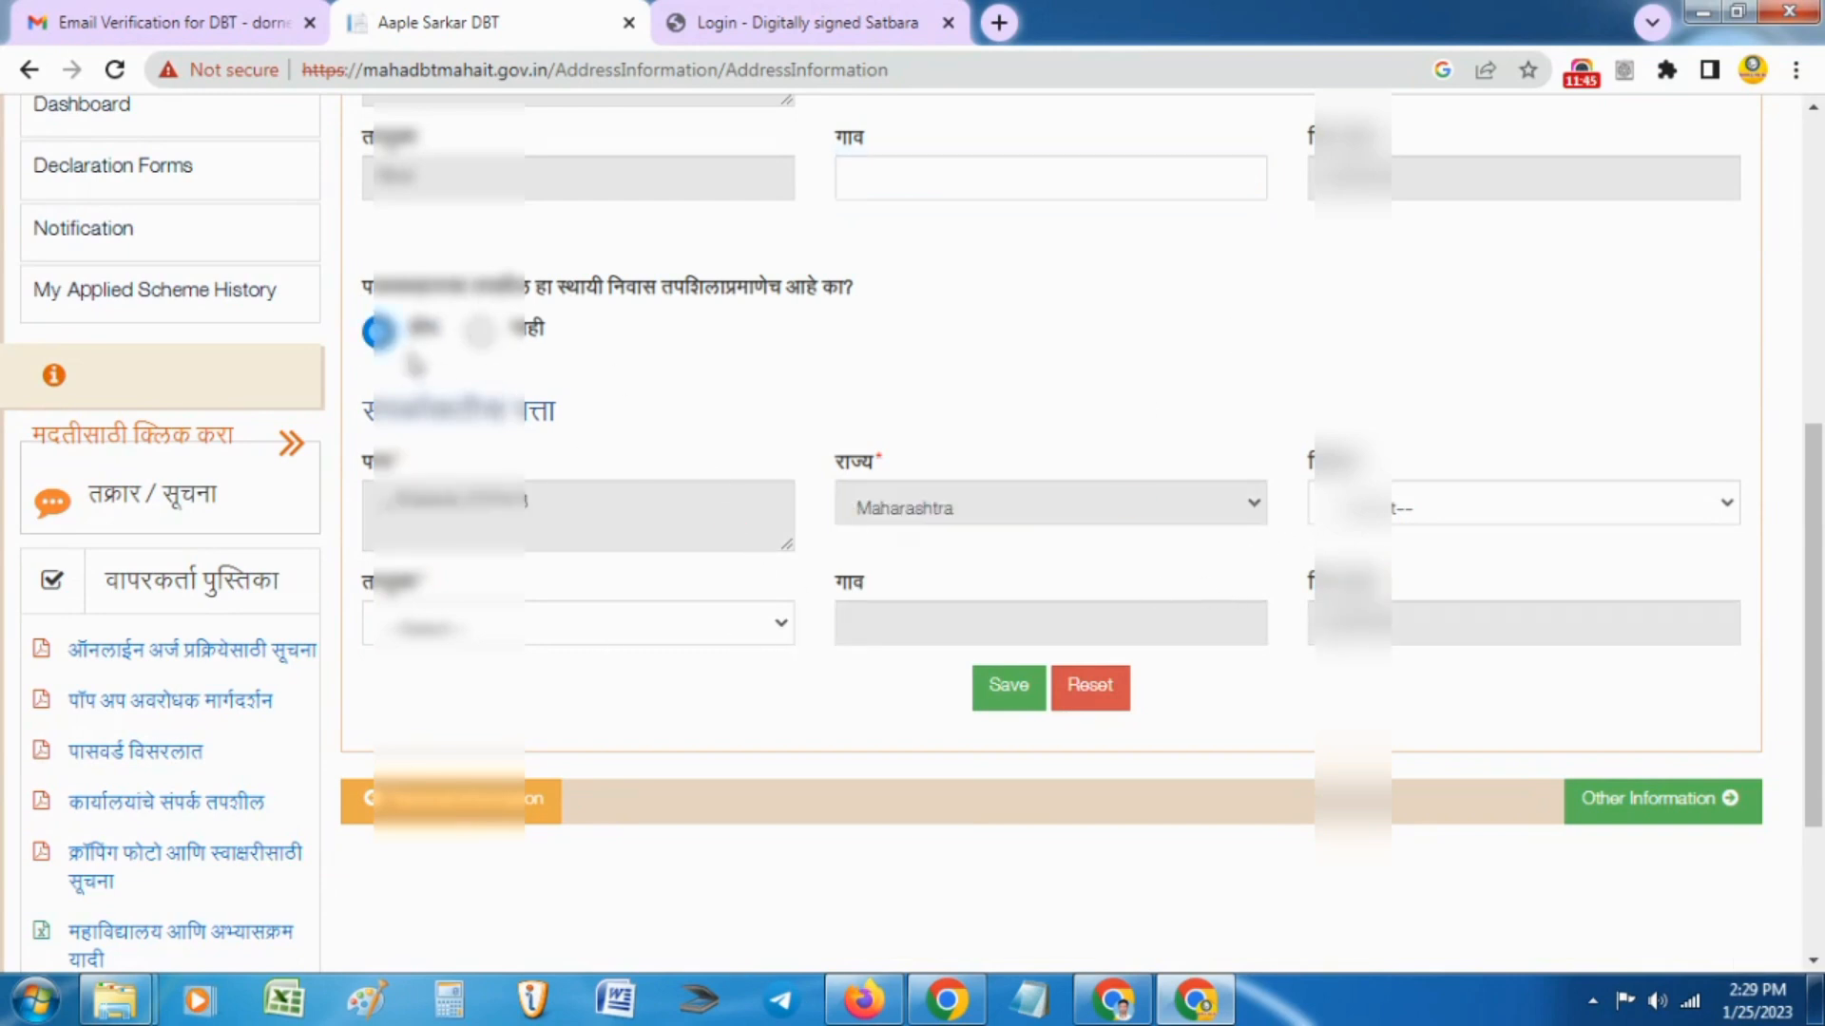
{"action": "scroll", "coordinate": [1009, 424], "scroll_direction": "up", "scroll_amount": 3}
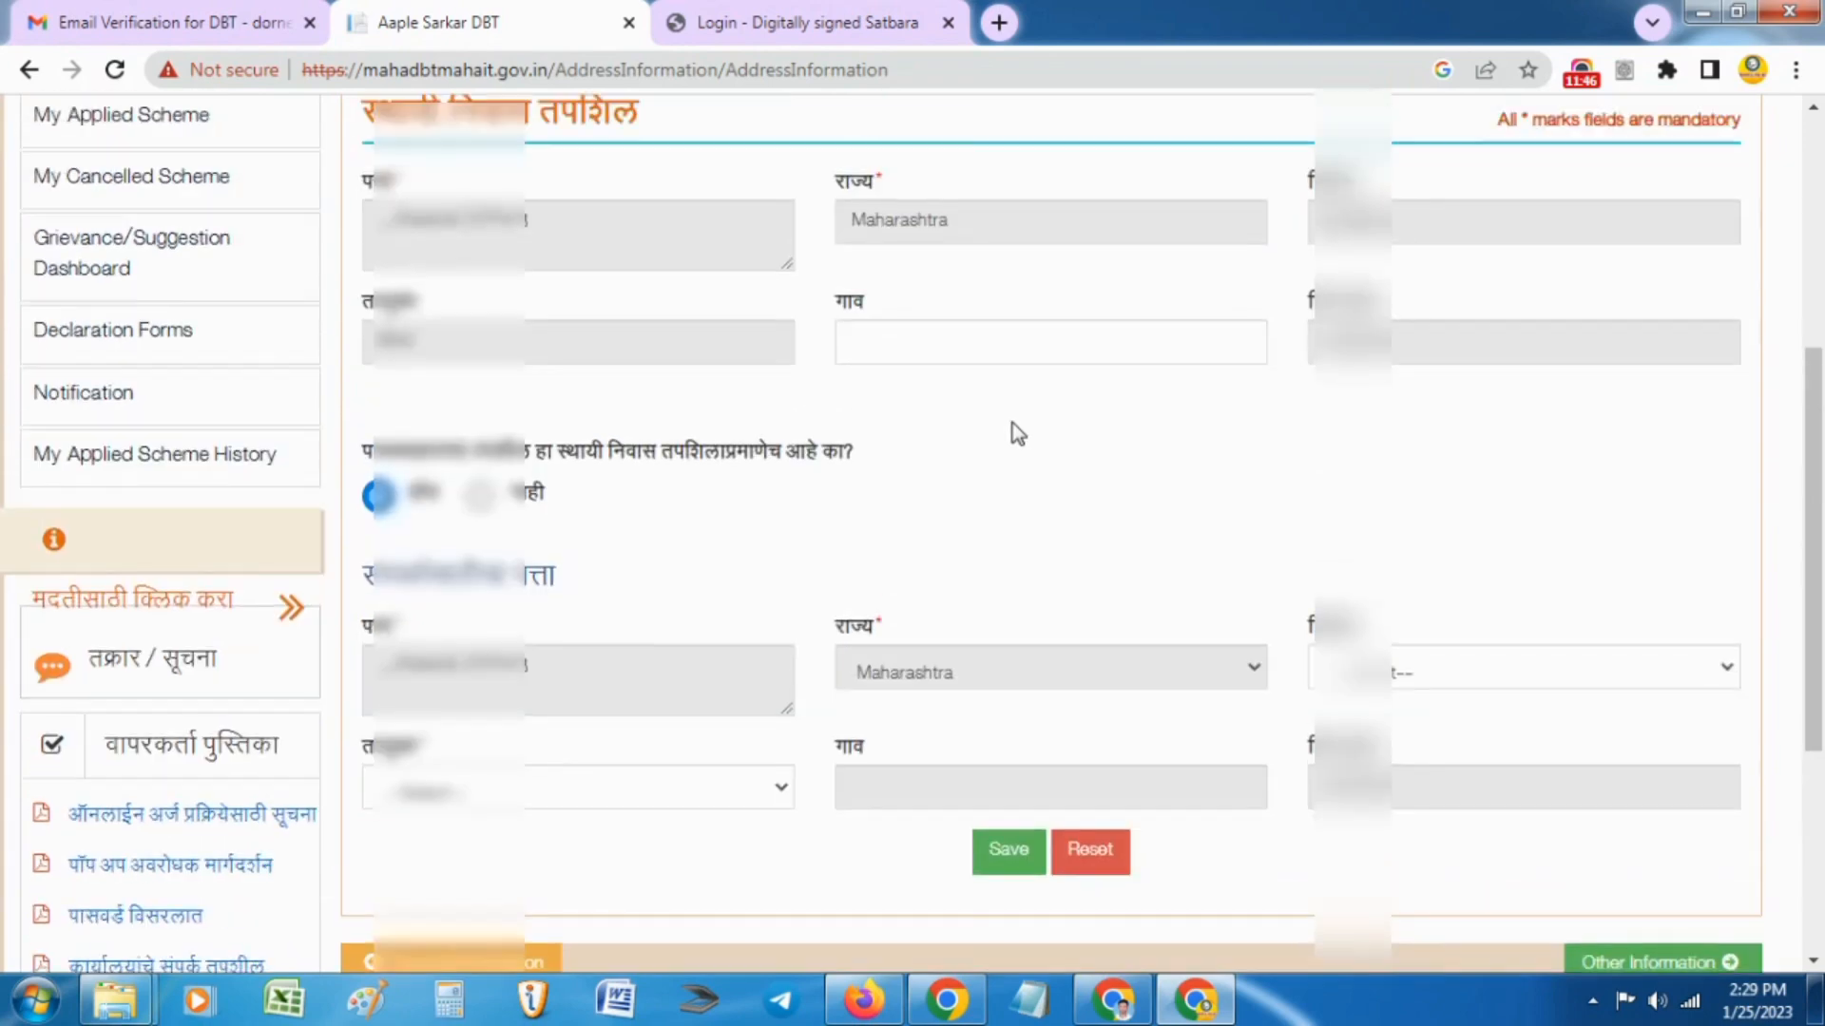
{"action": "left_click", "coordinate": [941, 447]}
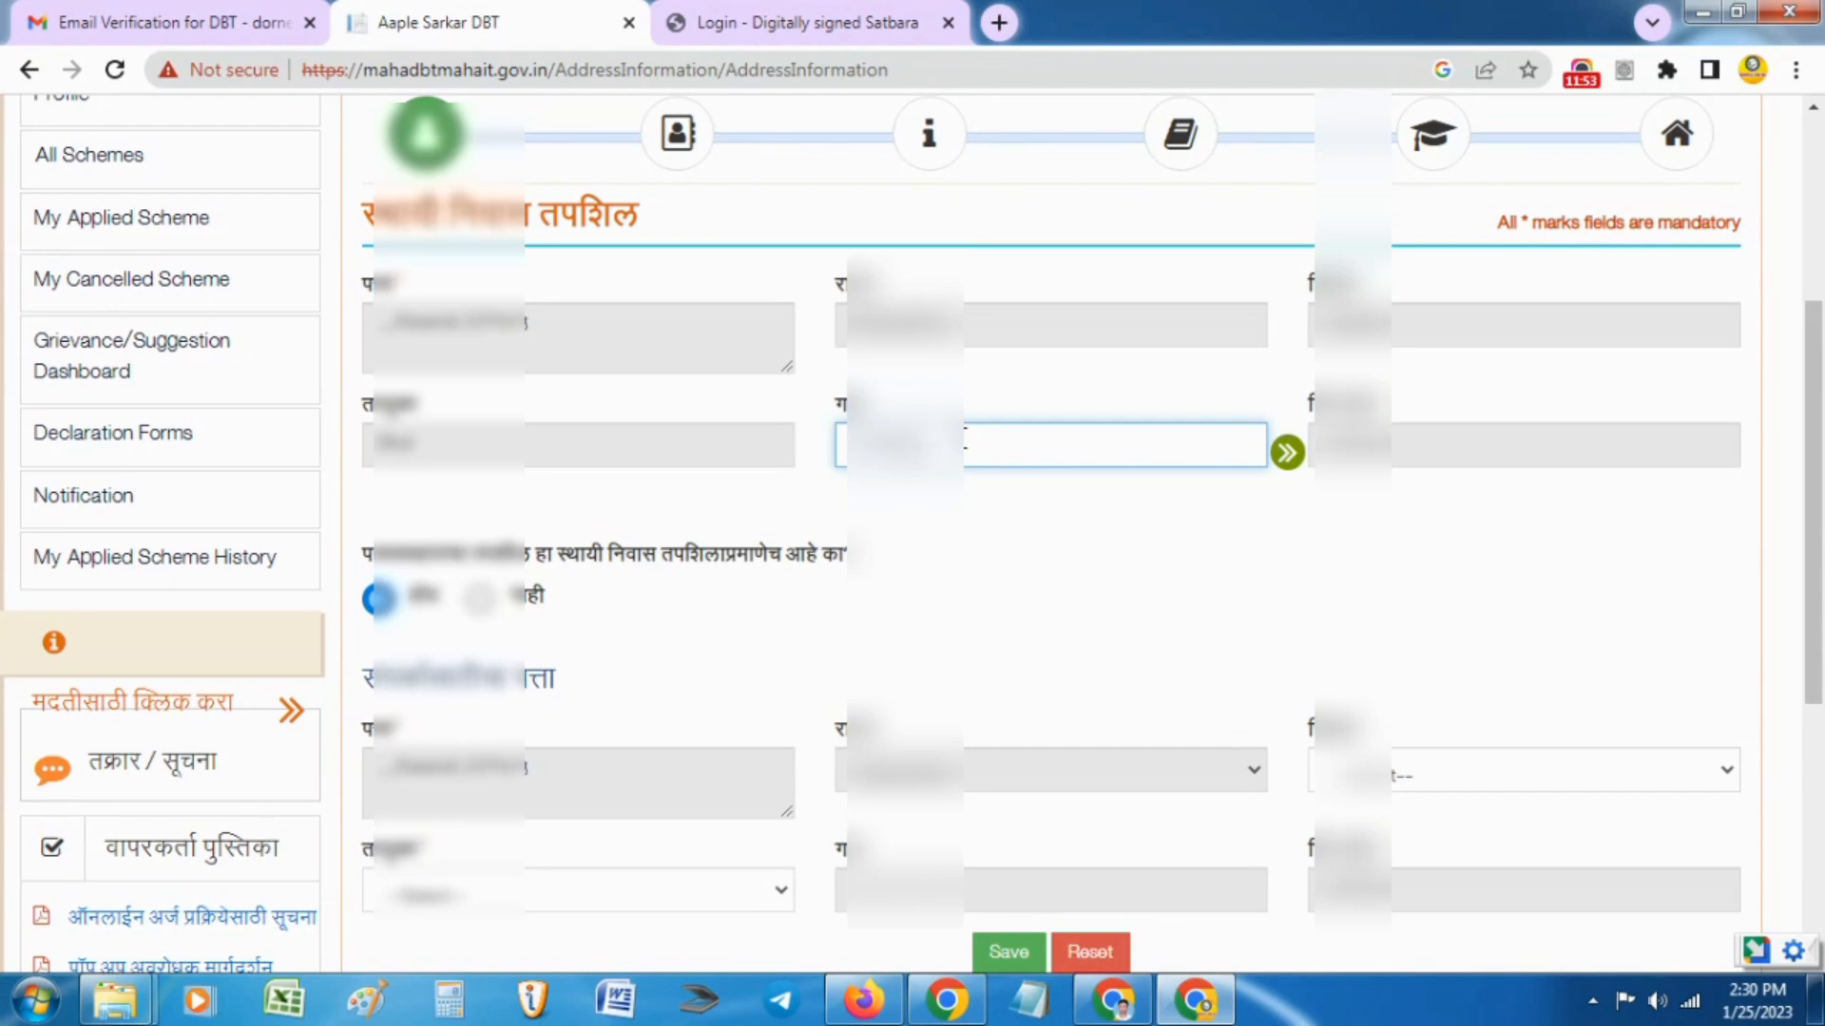
{"action": "left_click", "coordinate": [1007, 532]}
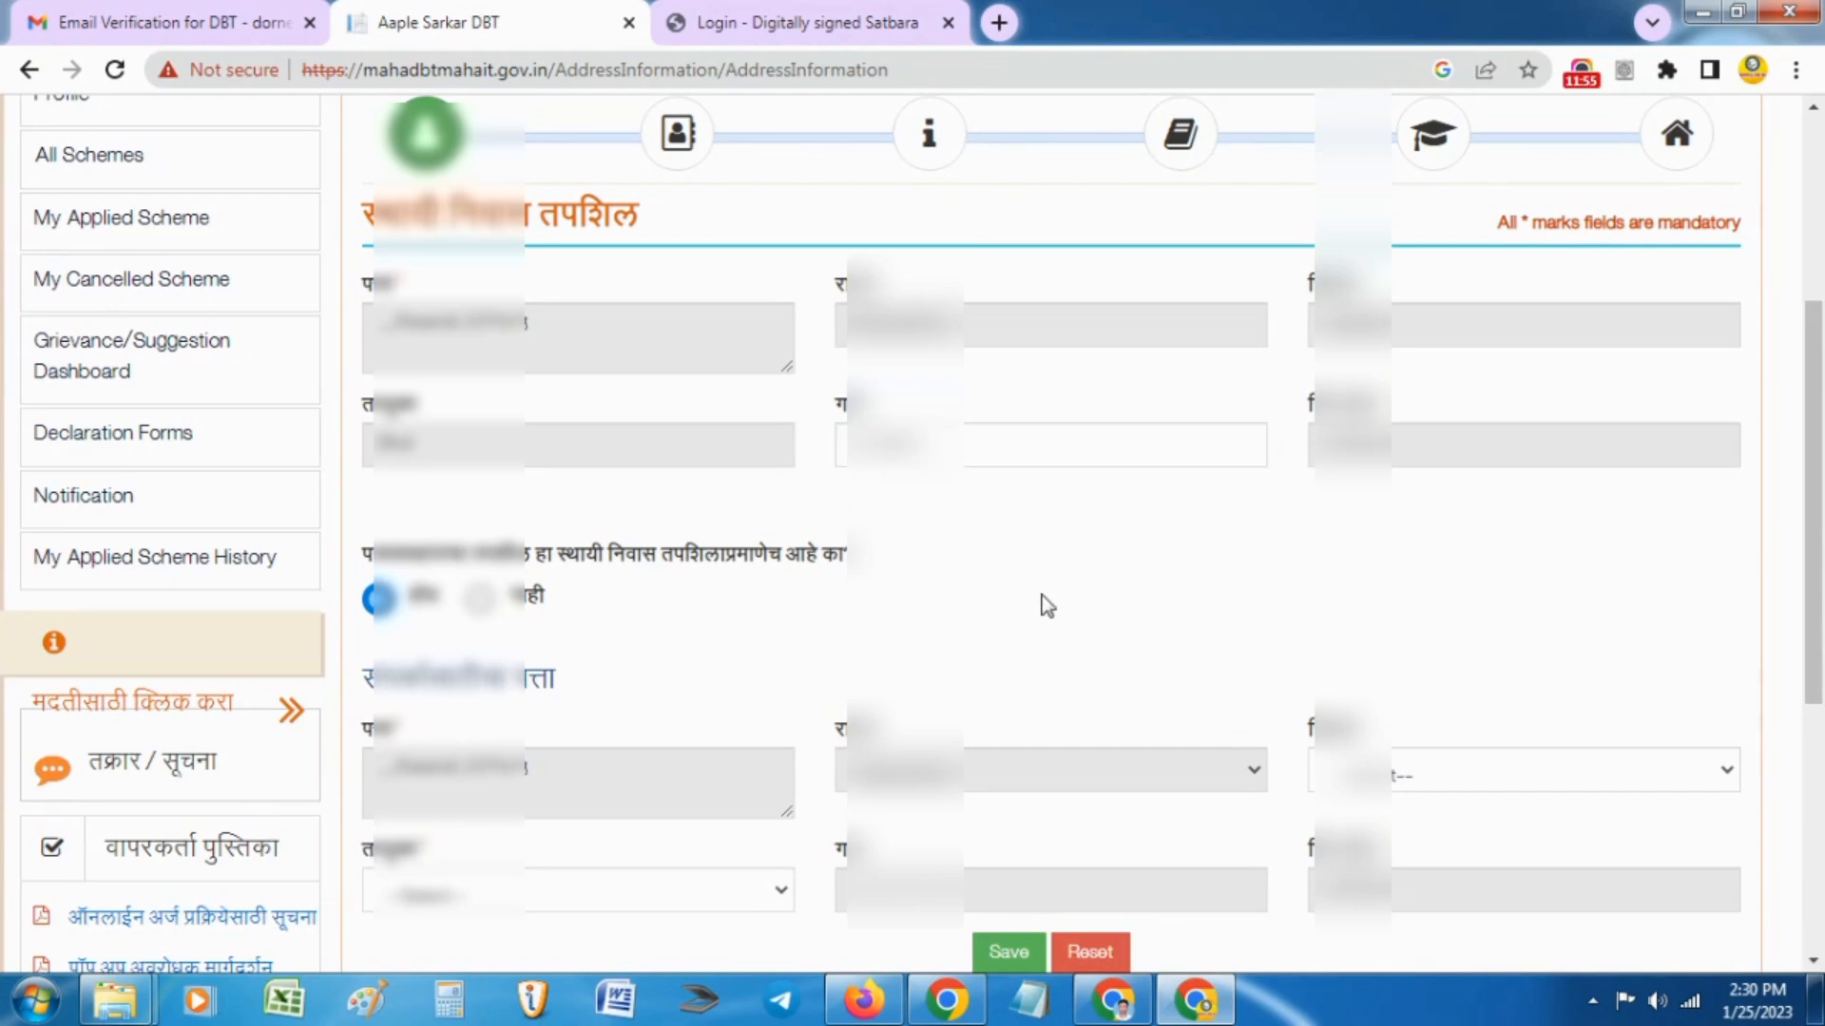
{"action": "scroll", "coordinate": [1093, 589], "scroll_direction": "down", "scroll_amount": 1}
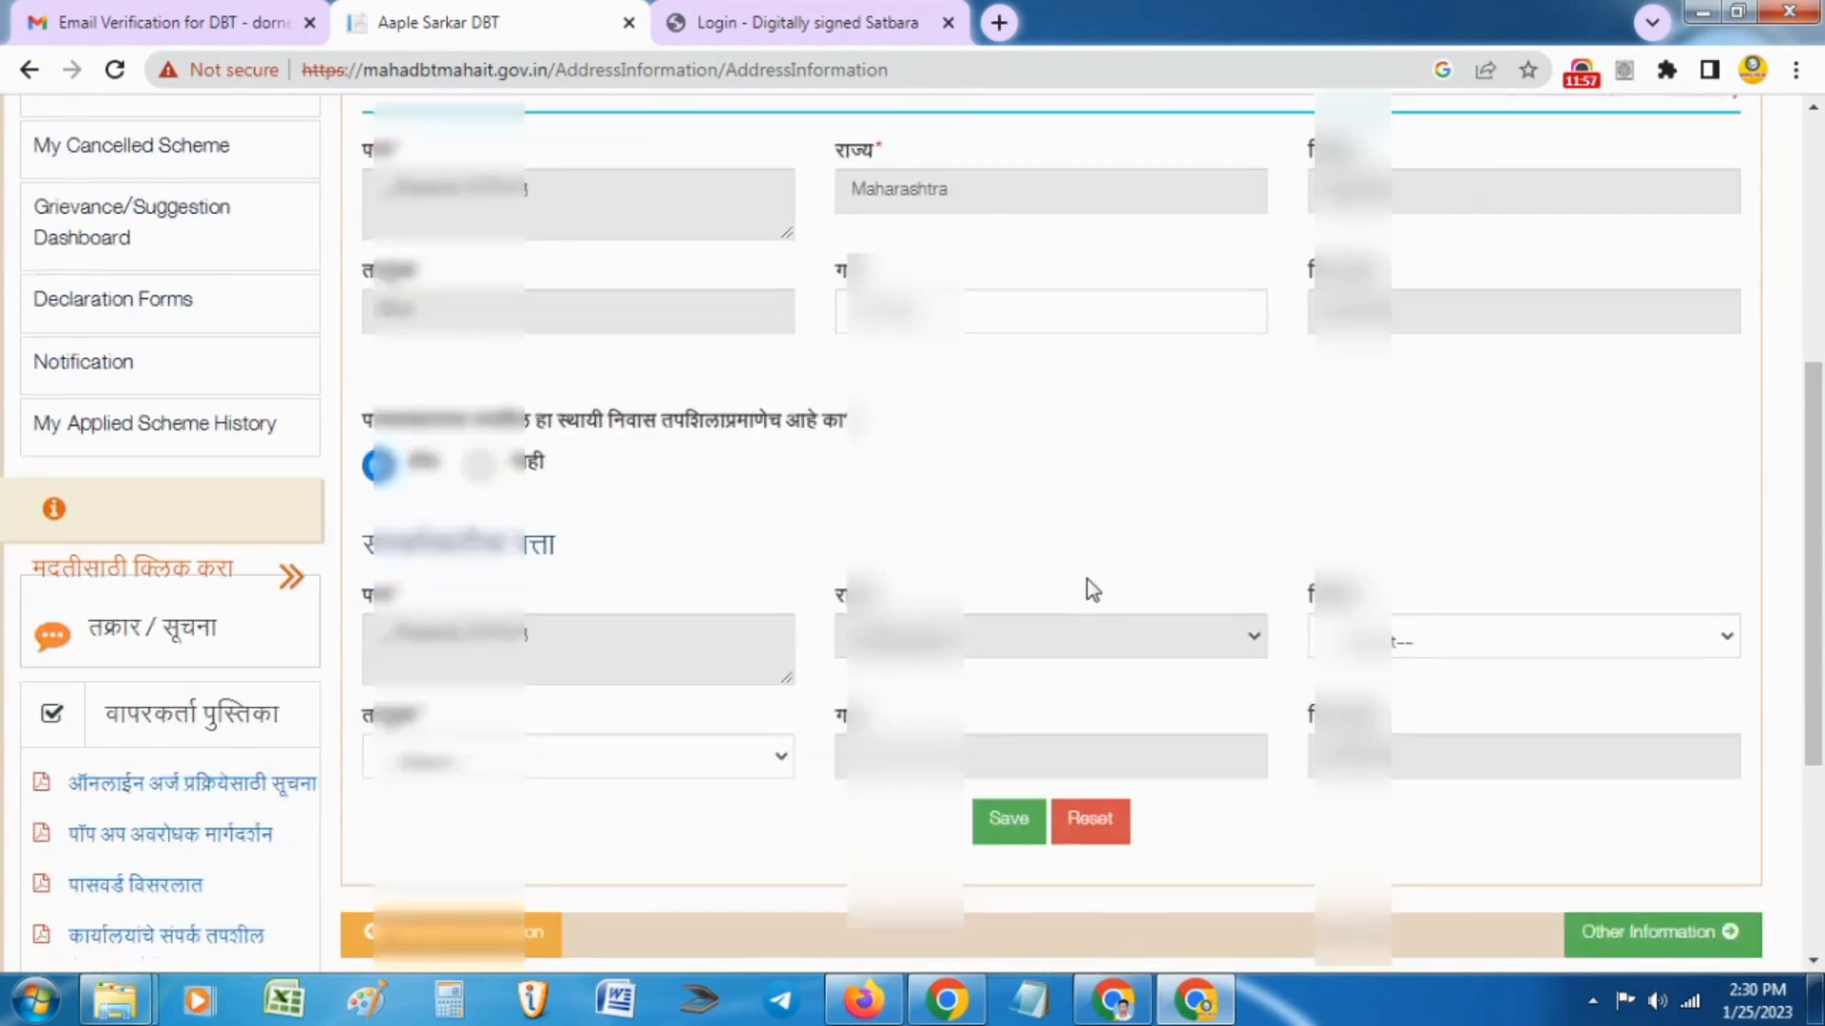
Choose the address district and taluka, then save the address details
{"action": "left_click", "coordinate": [1435, 632]}
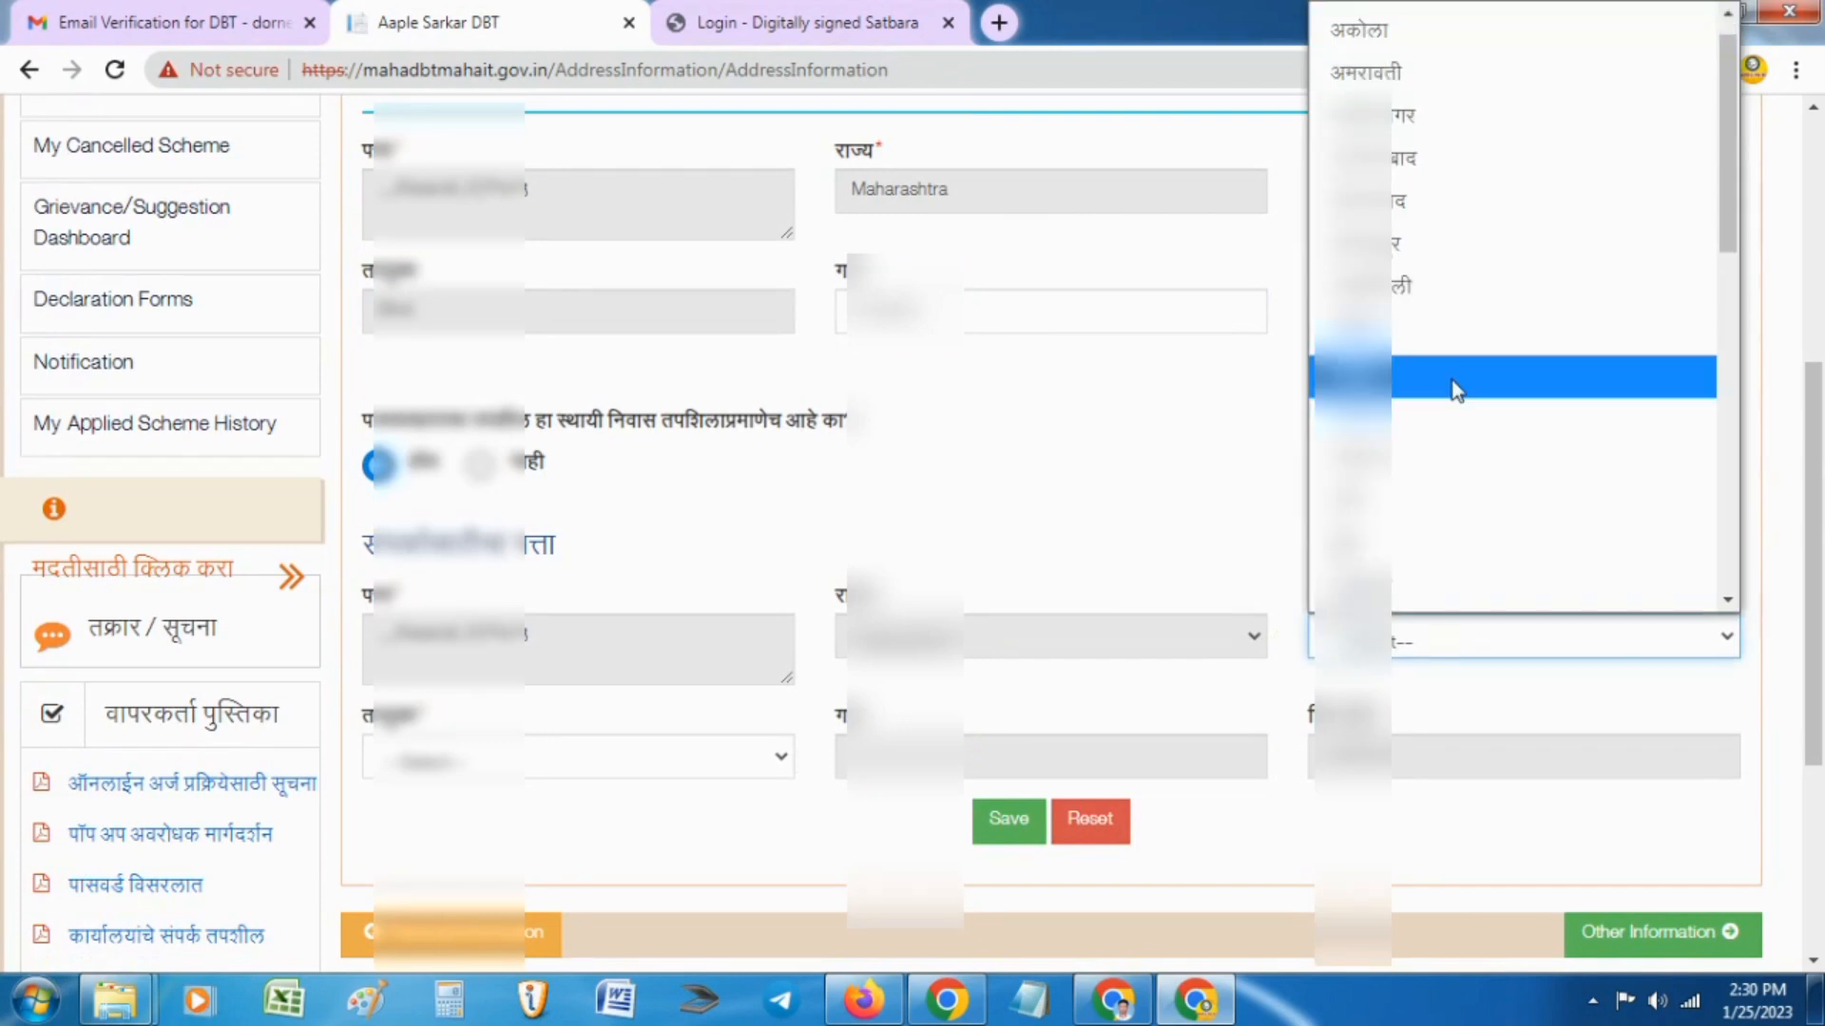
{"action": "scroll", "coordinate": [1444, 285], "scroll_direction": "down", "scroll_amount": 3}
{"action": "left_click", "coordinate": [1399, 399]}
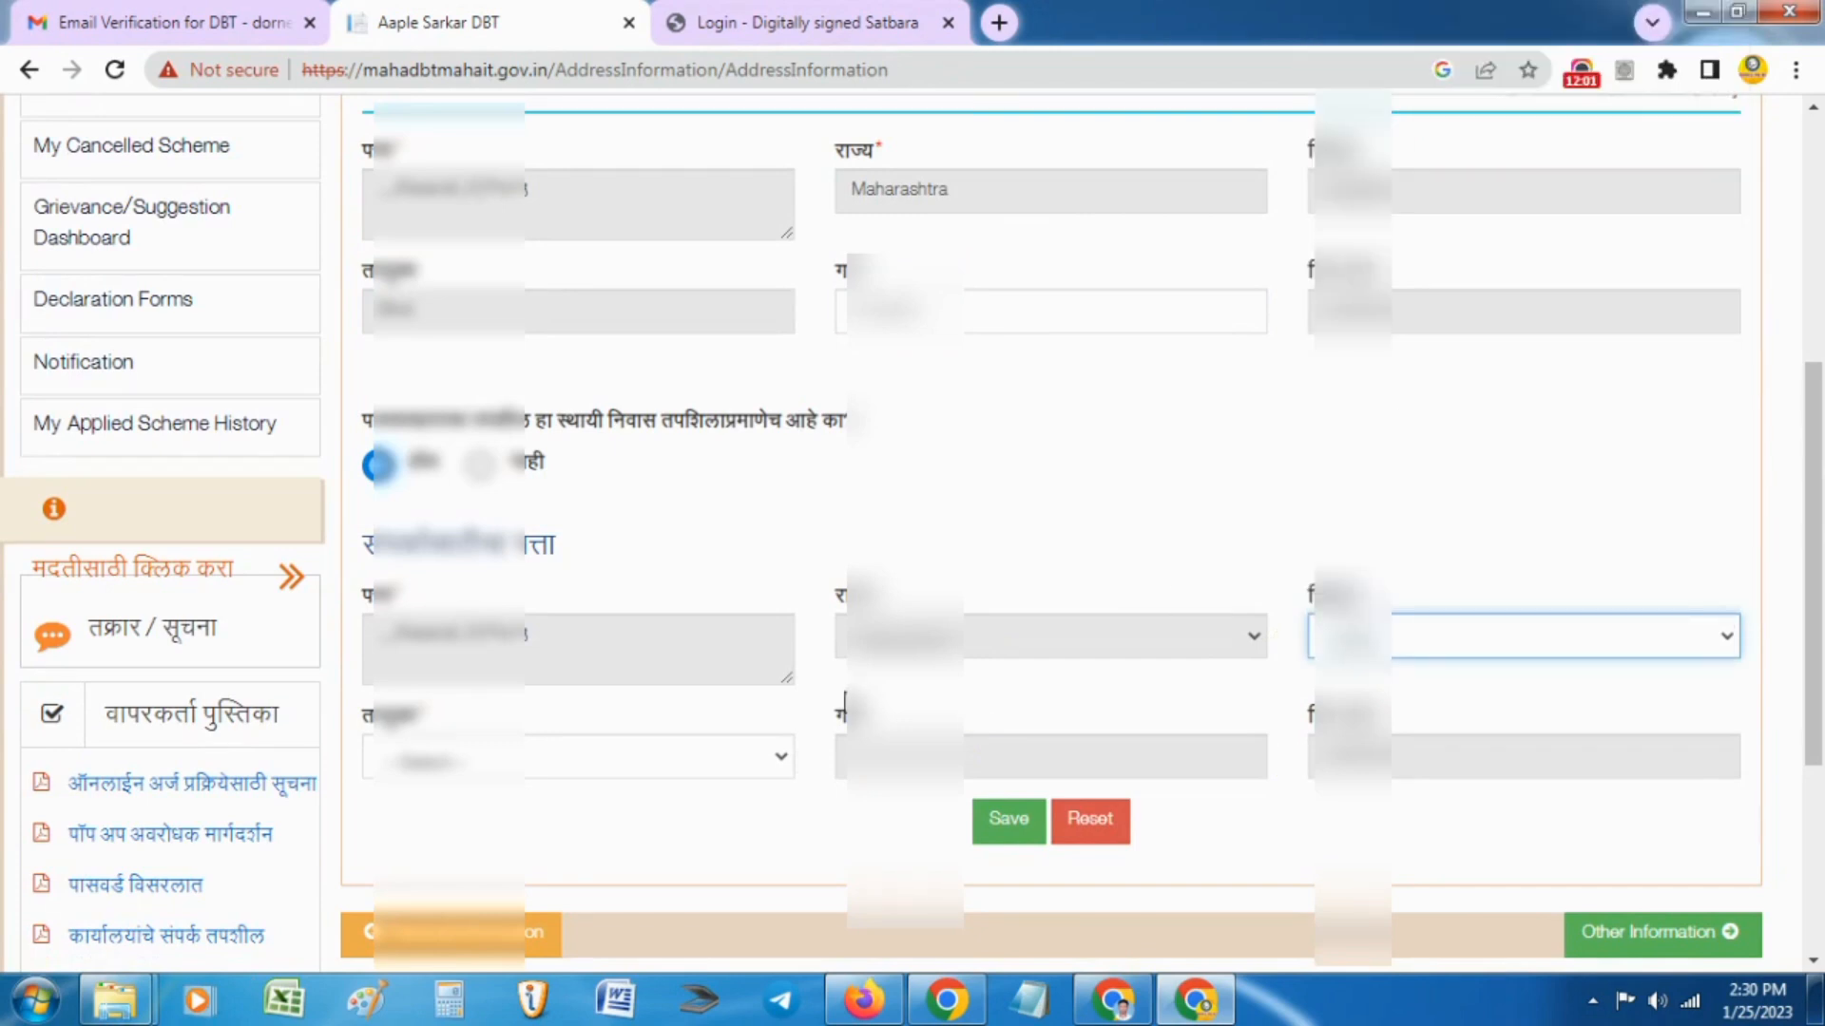
{"action": "left_click", "coordinate": [381, 755]}
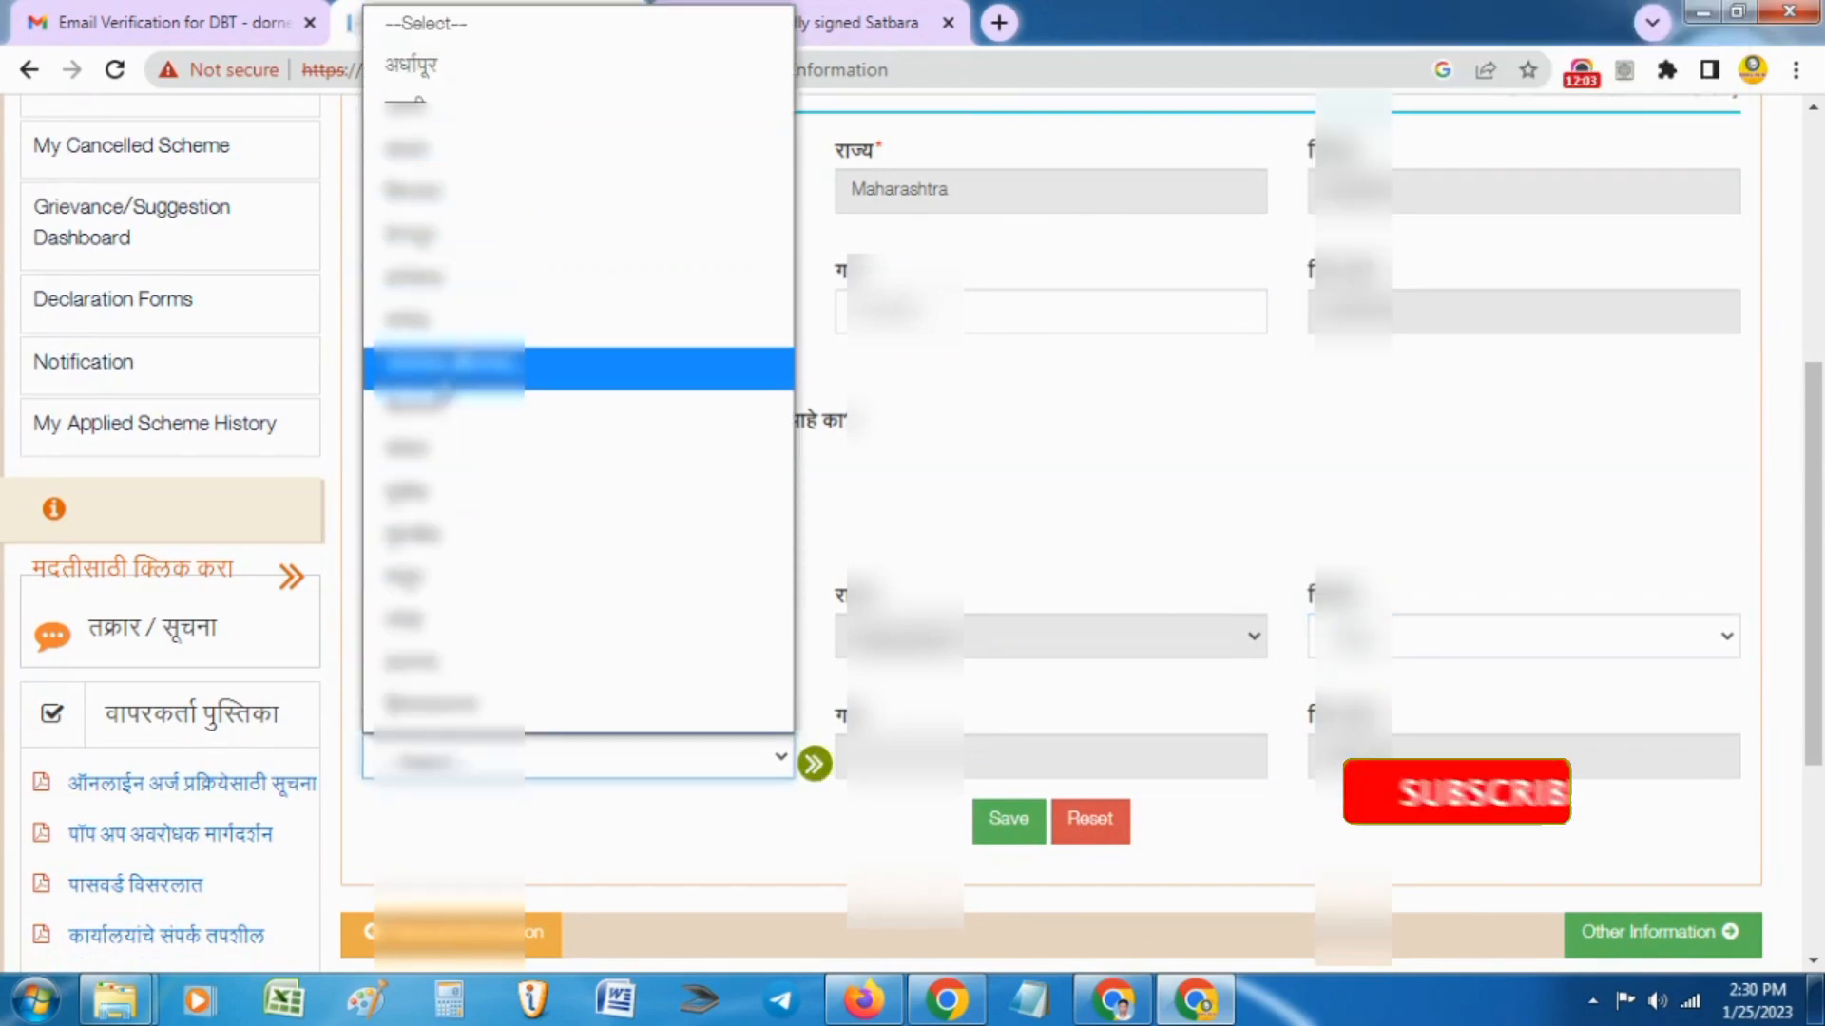
{"action": "left_click", "coordinate": [446, 361]}
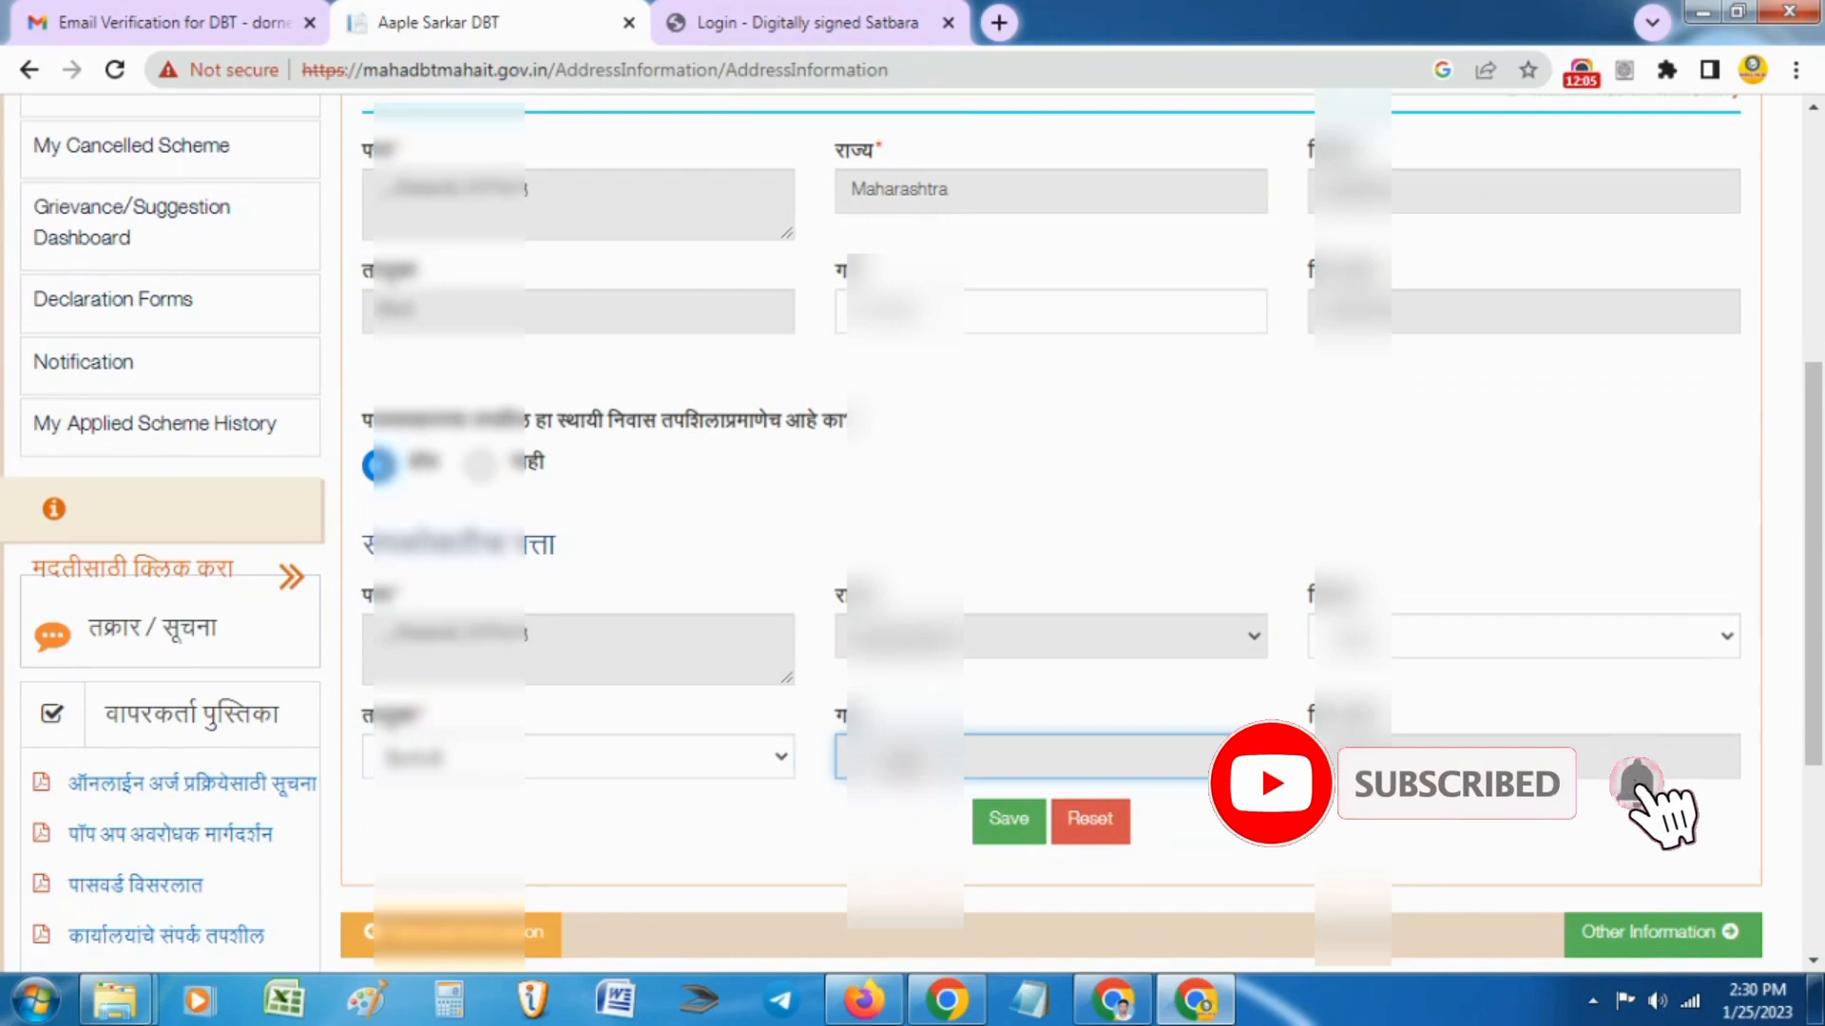
{"action": "left_click", "coordinate": [480, 465]}
{"action": "left_click", "coordinate": [377, 465]}
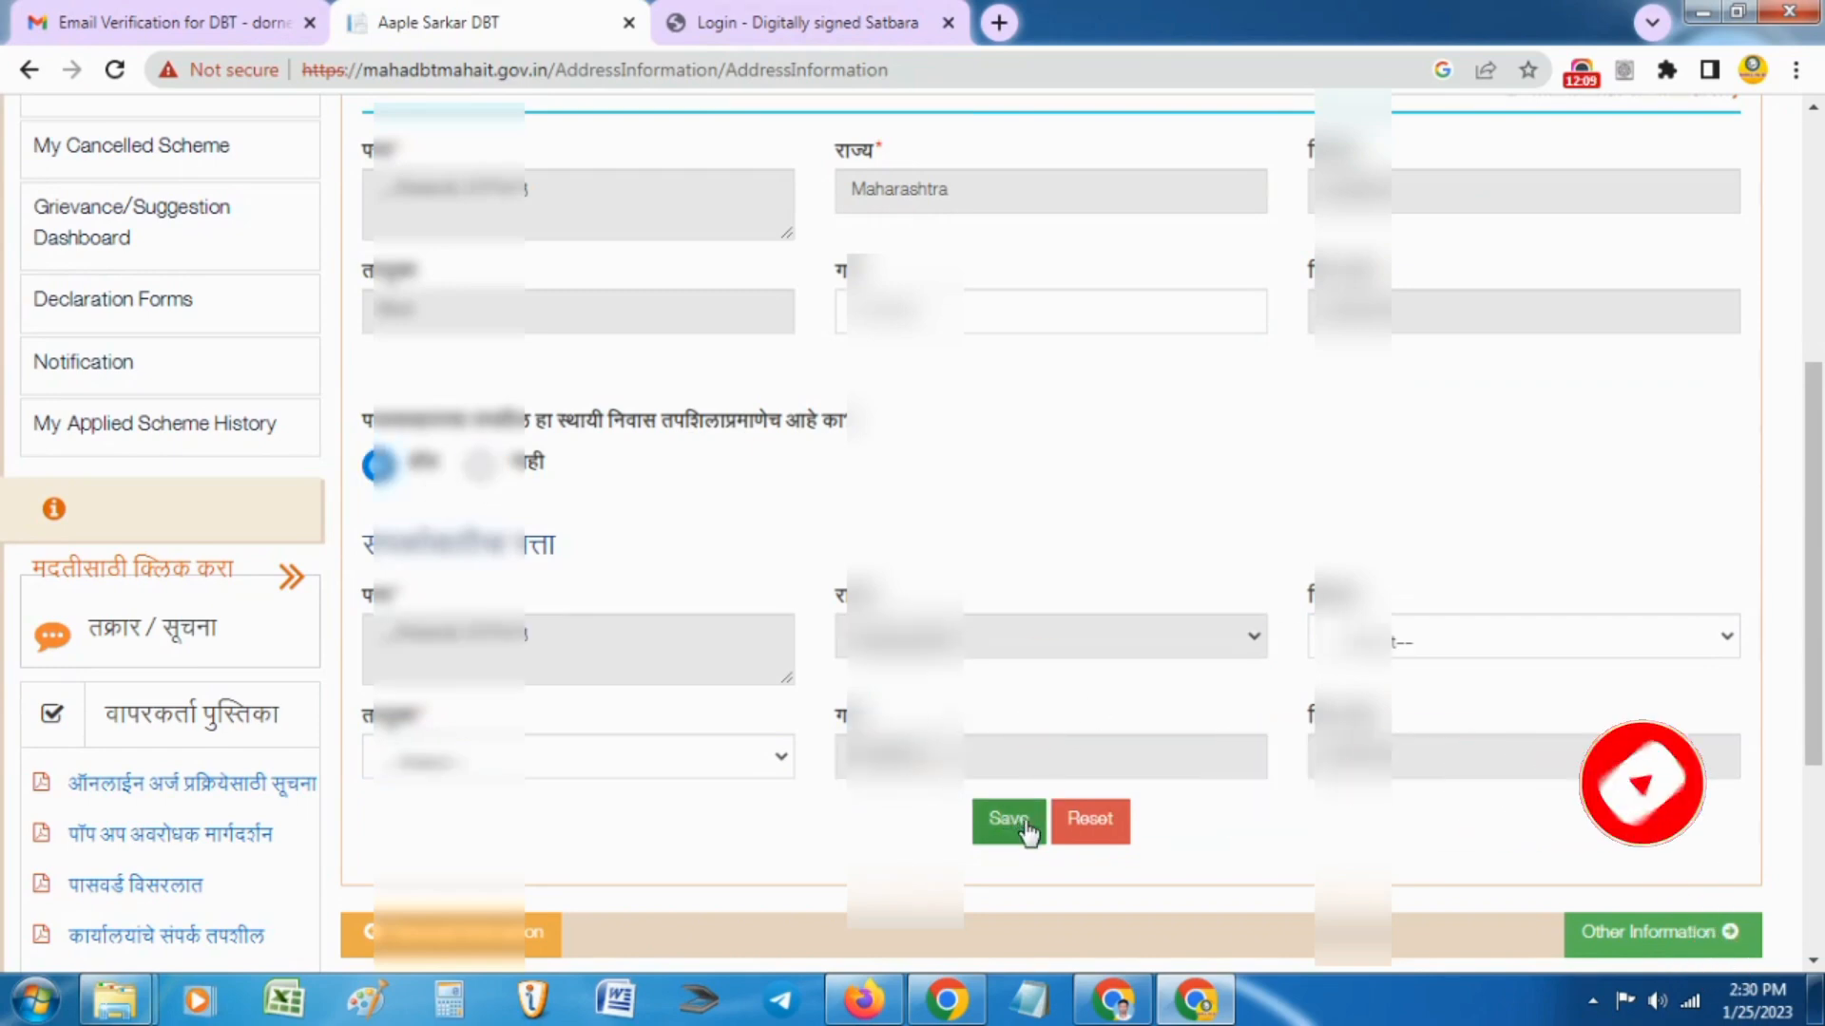
{"action": "left_click", "coordinate": [1010, 825]}
{"action": "left_click", "coordinate": [475, 760]}
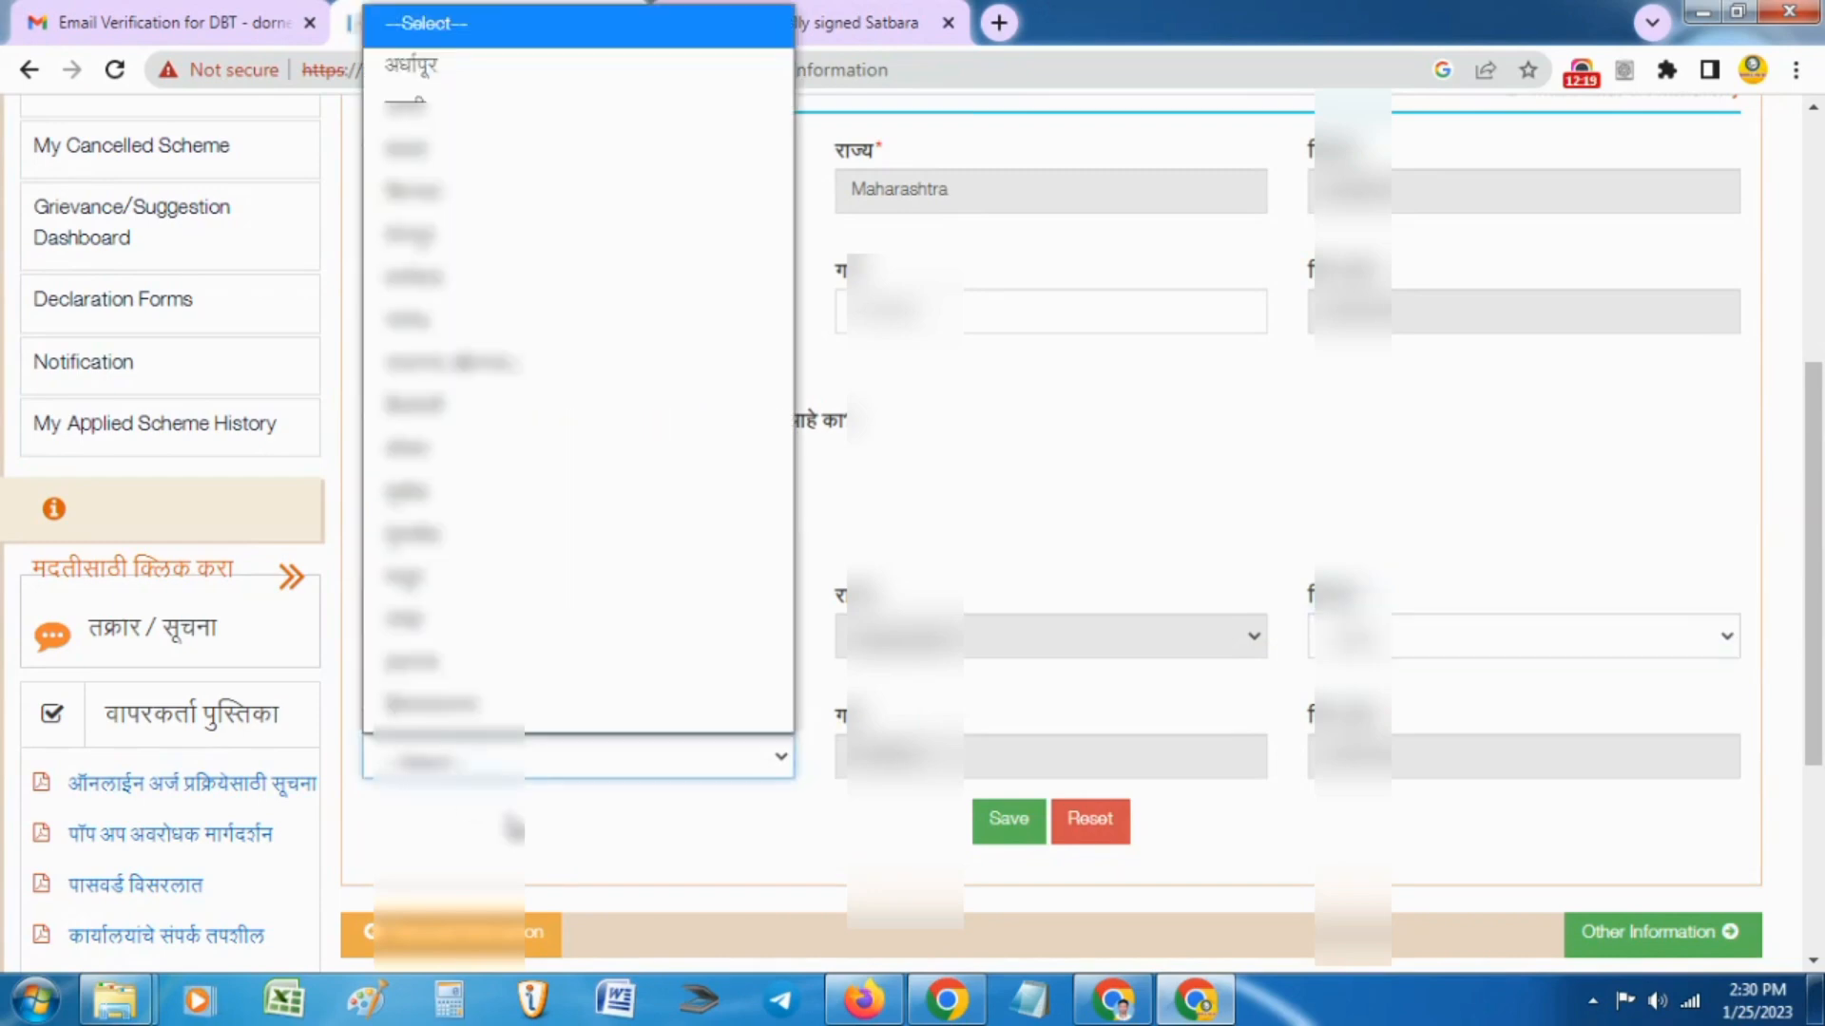
{"action": "left_click", "coordinate": [470, 411]}
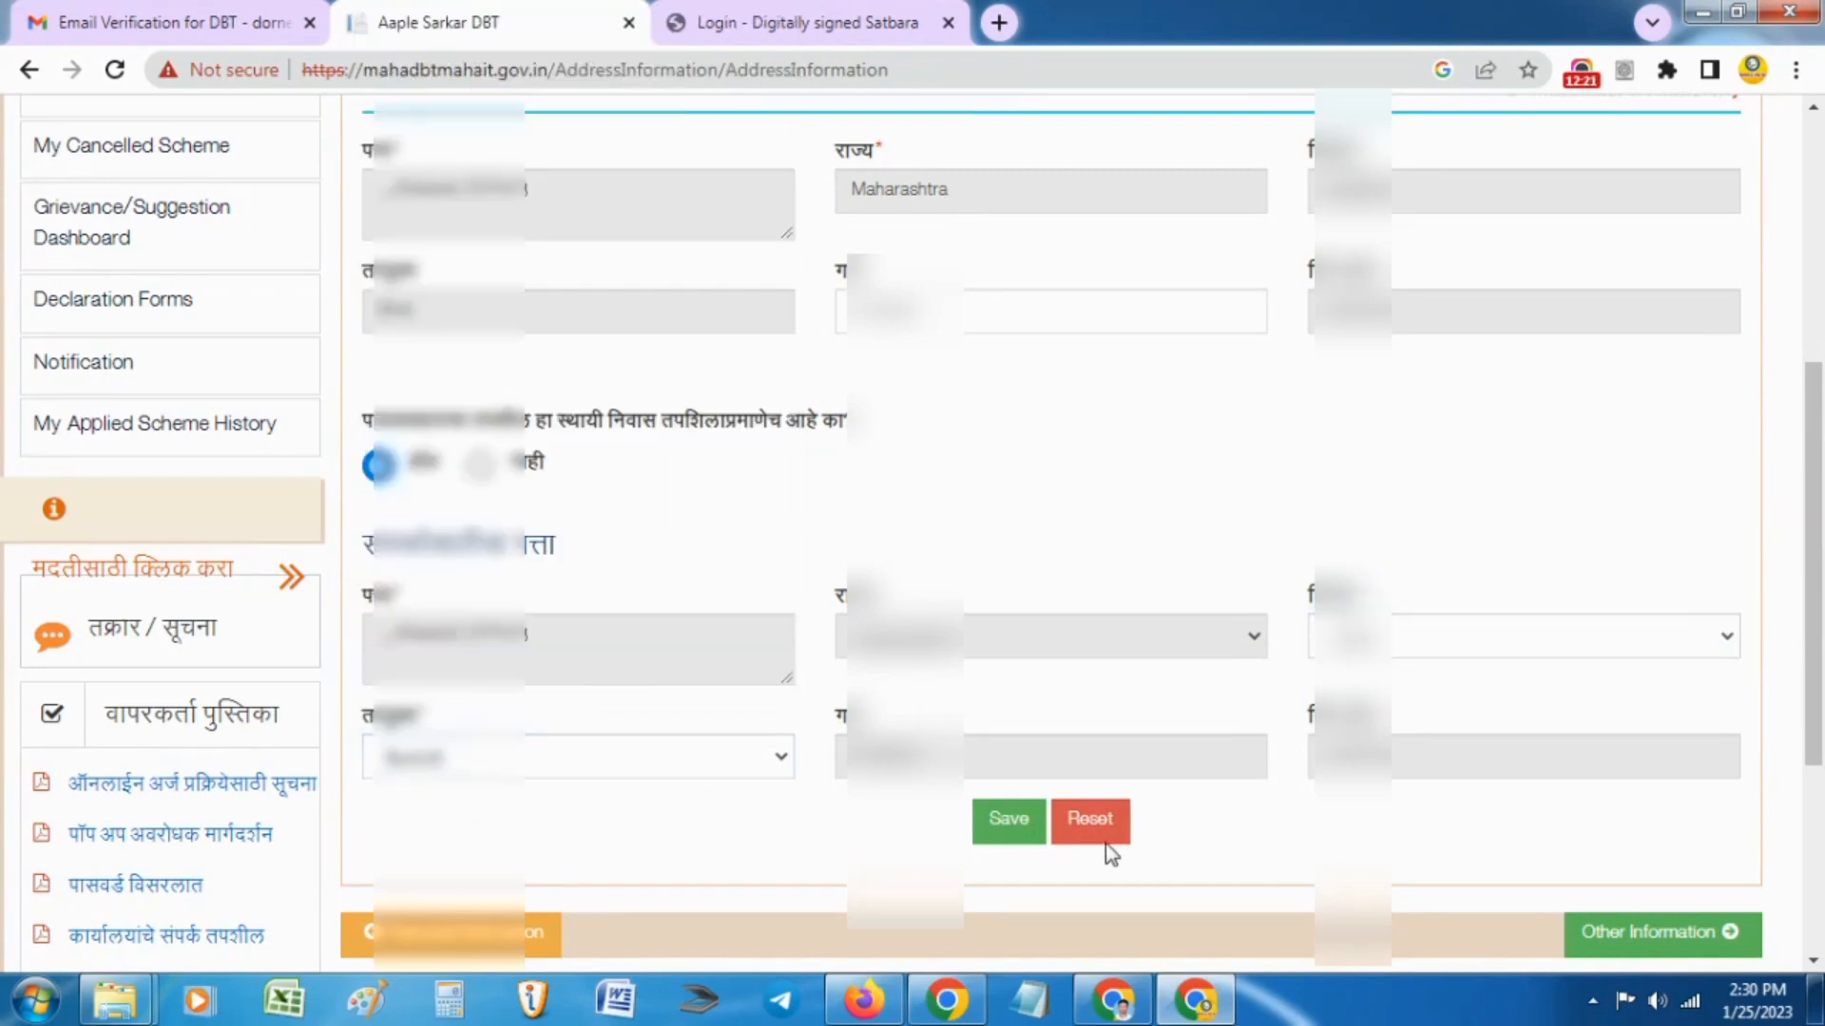
{"action": "left_click", "coordinate": [1009, 829]}
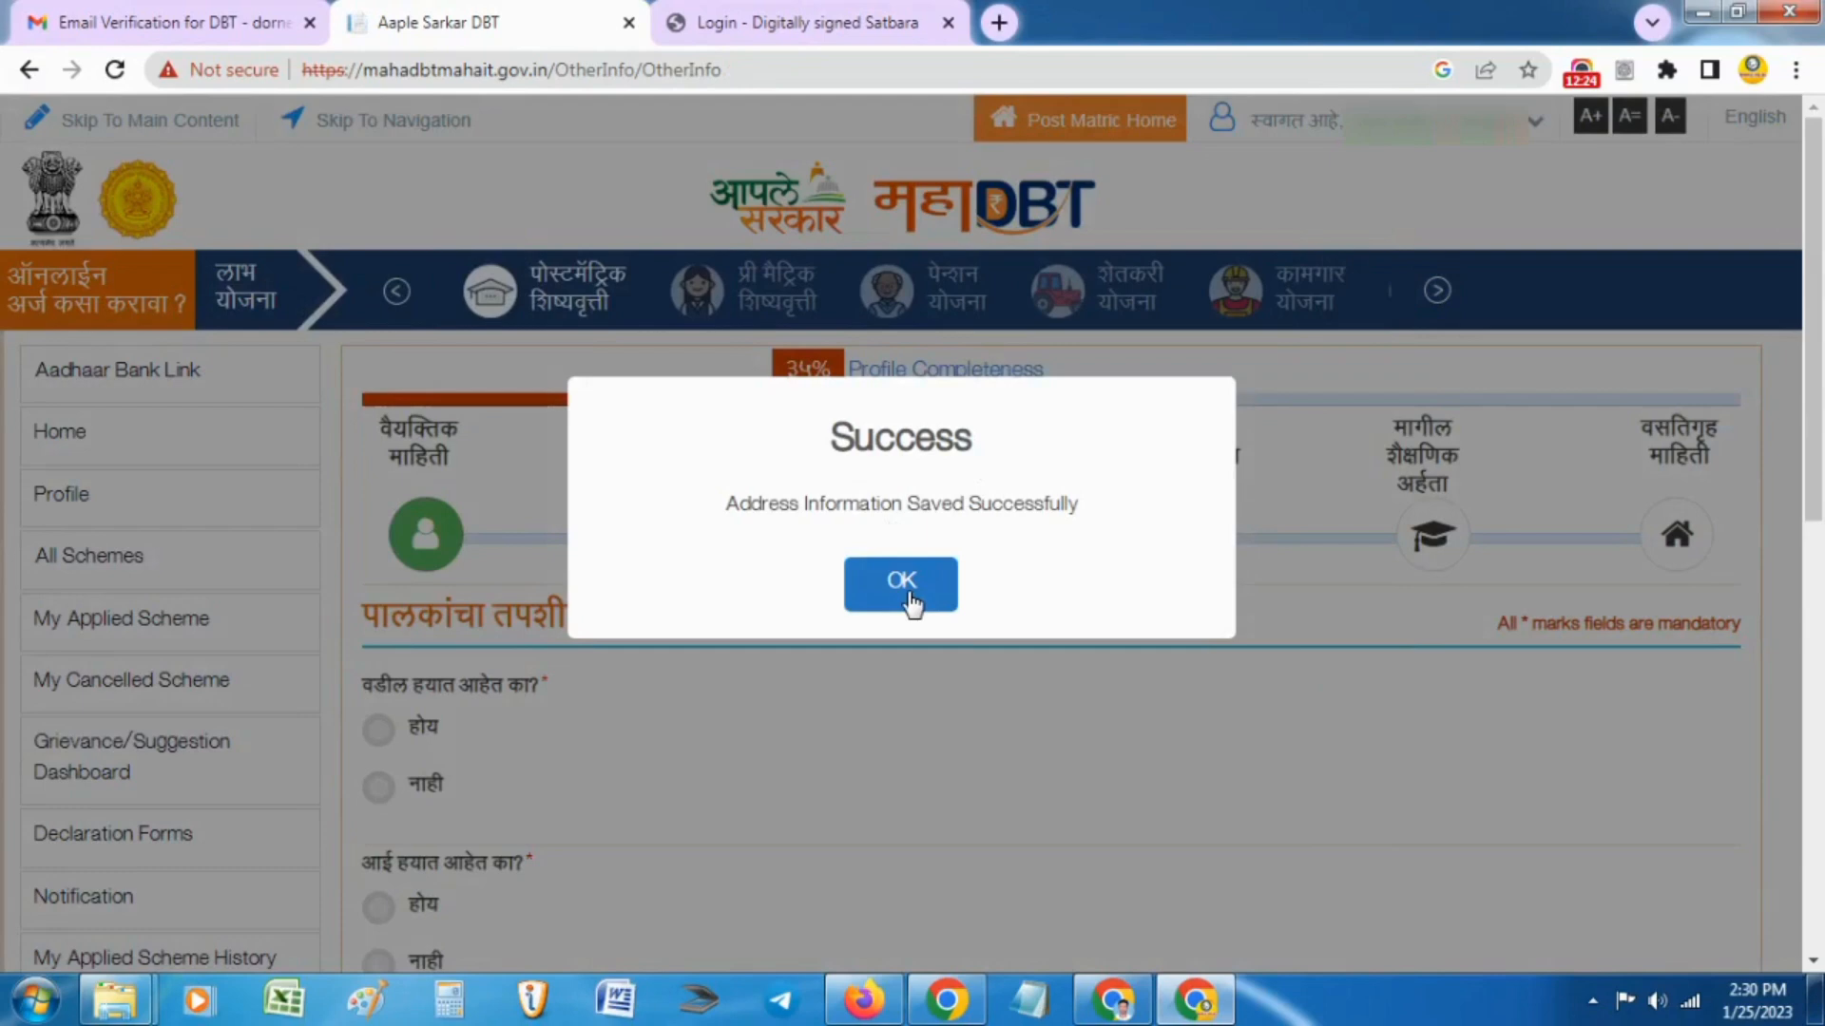
Mark the father as alive, not salaried, with occupation Labour
{"action": "left_click", "coordinate": [905, 589]}
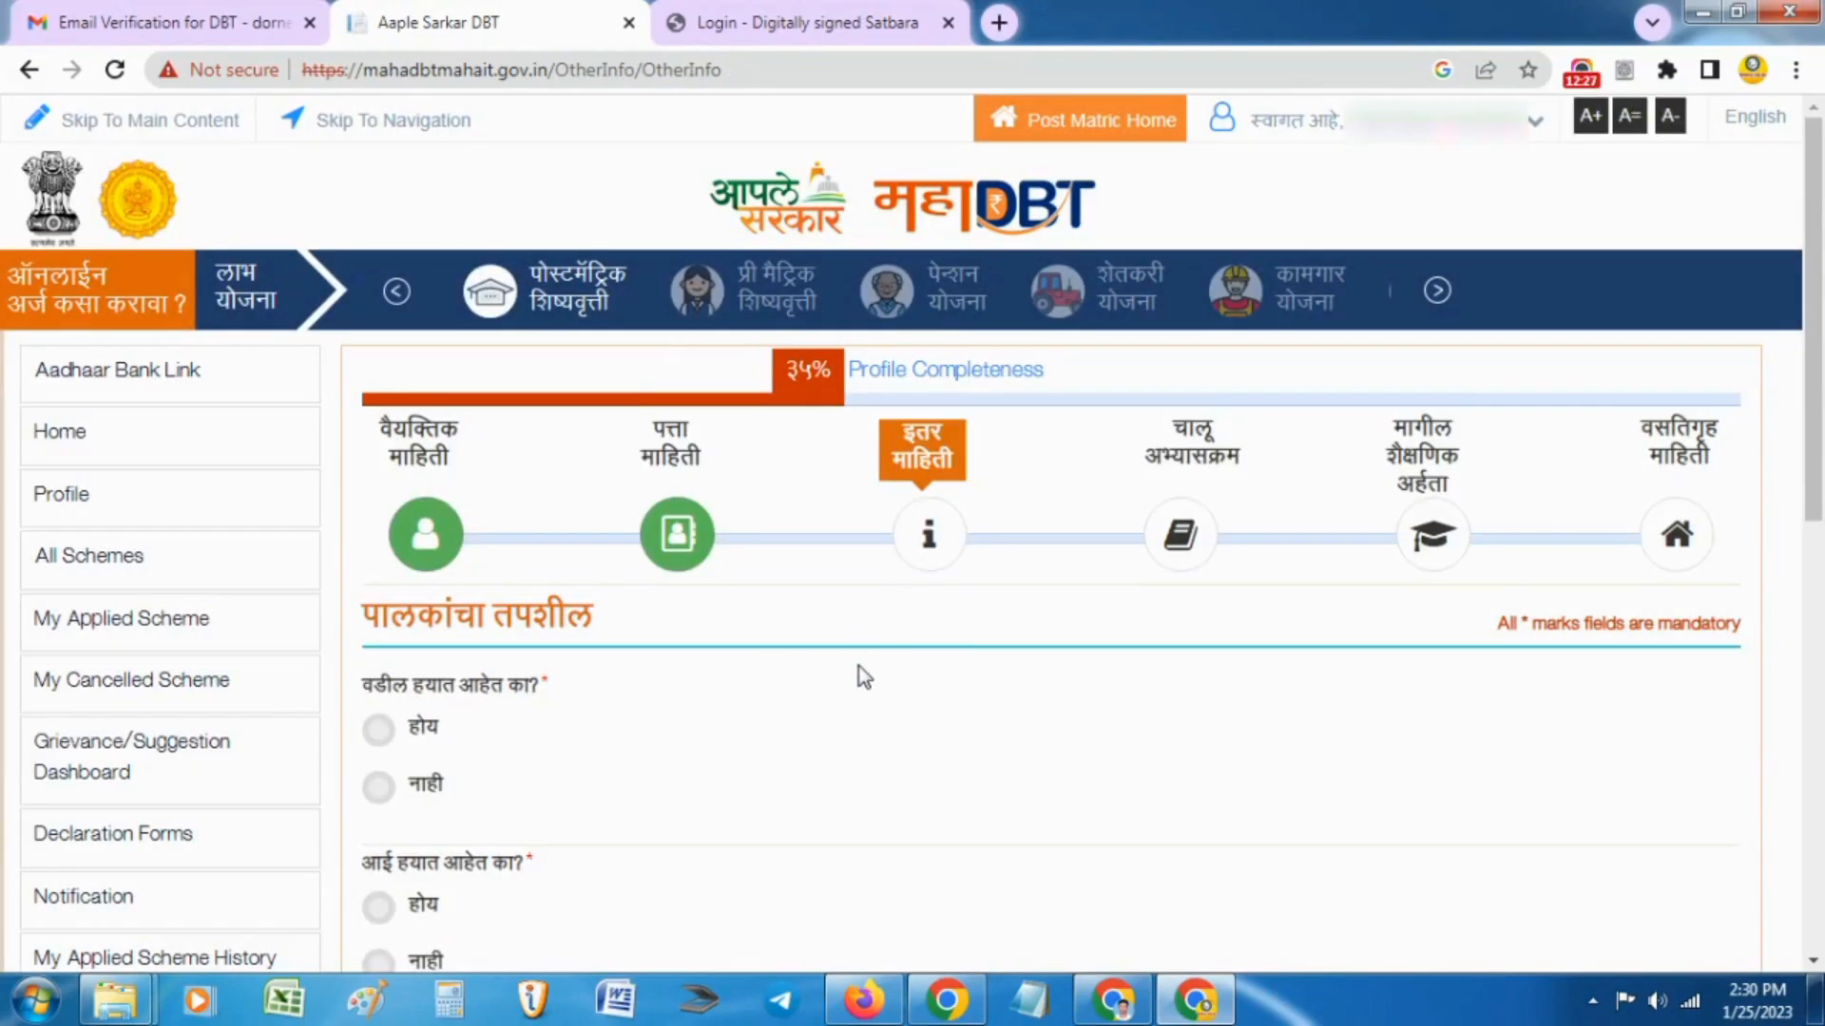
{"action": "scroll", "coordinate": [862, 677], "scroll_direction": "down", "scroll_amount": 3}
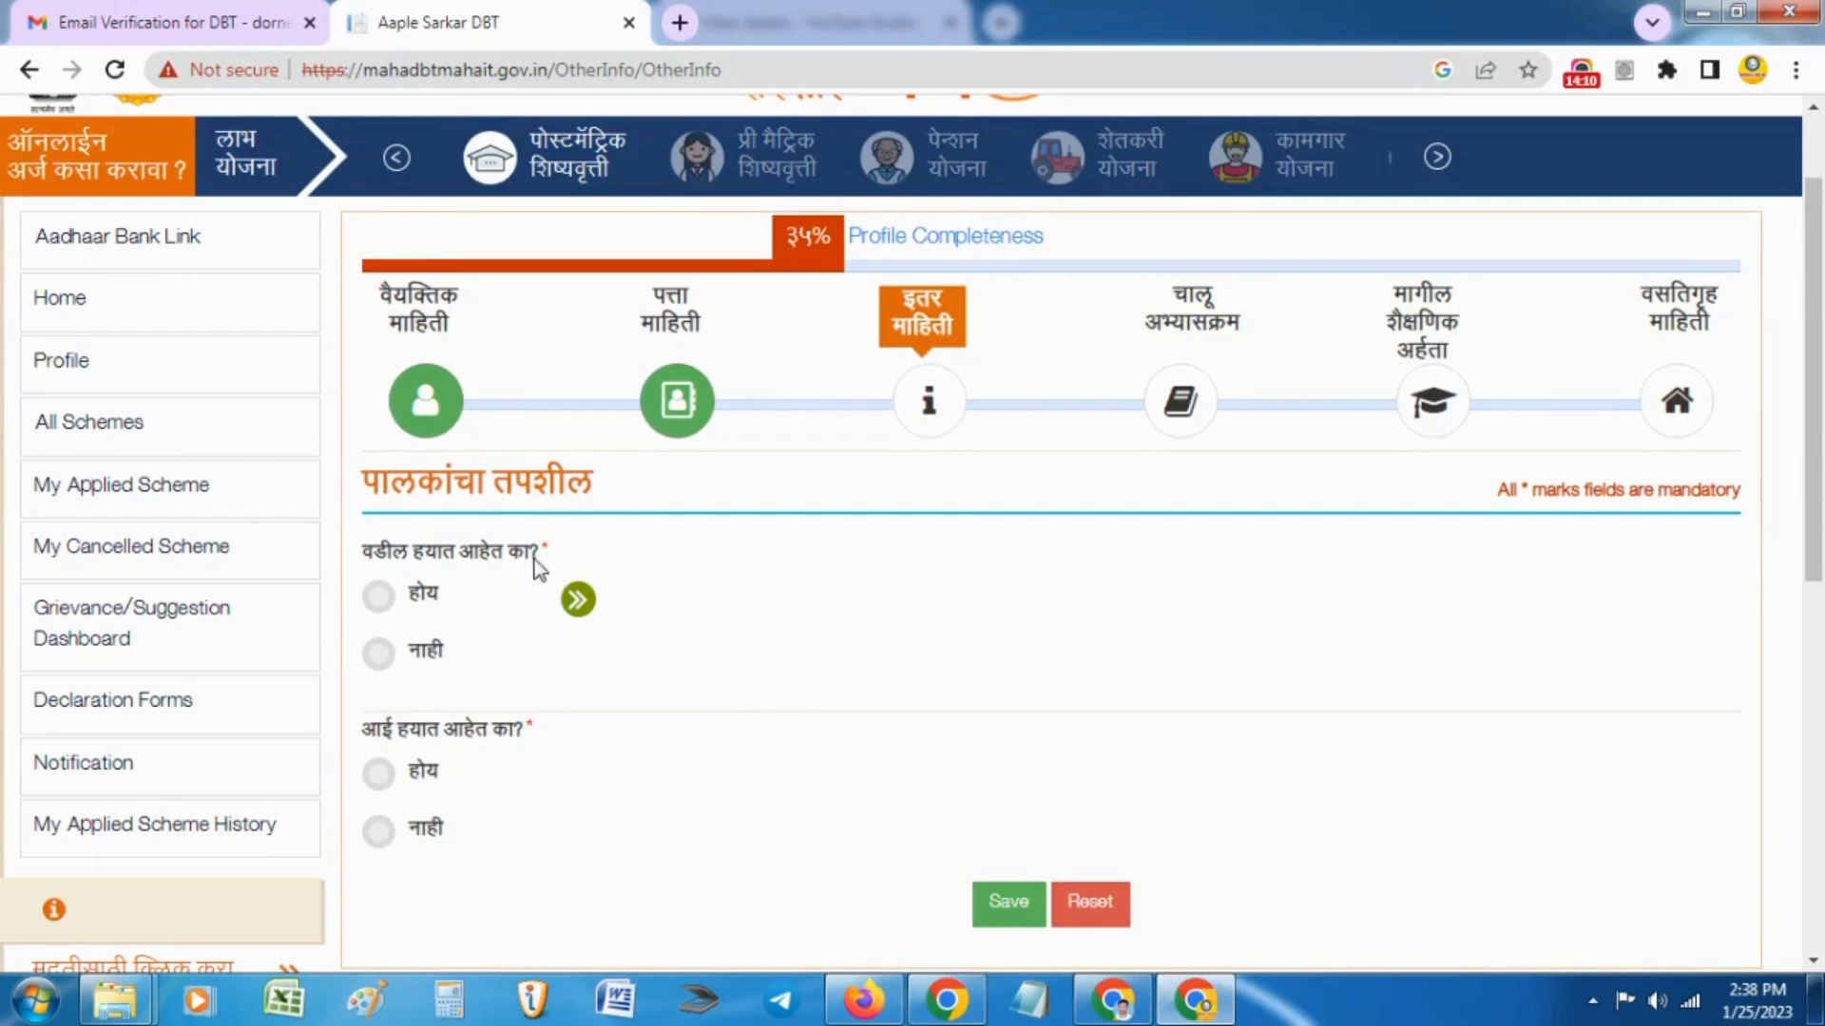
{"action": "left_click", "coordinate": [380, 597]}
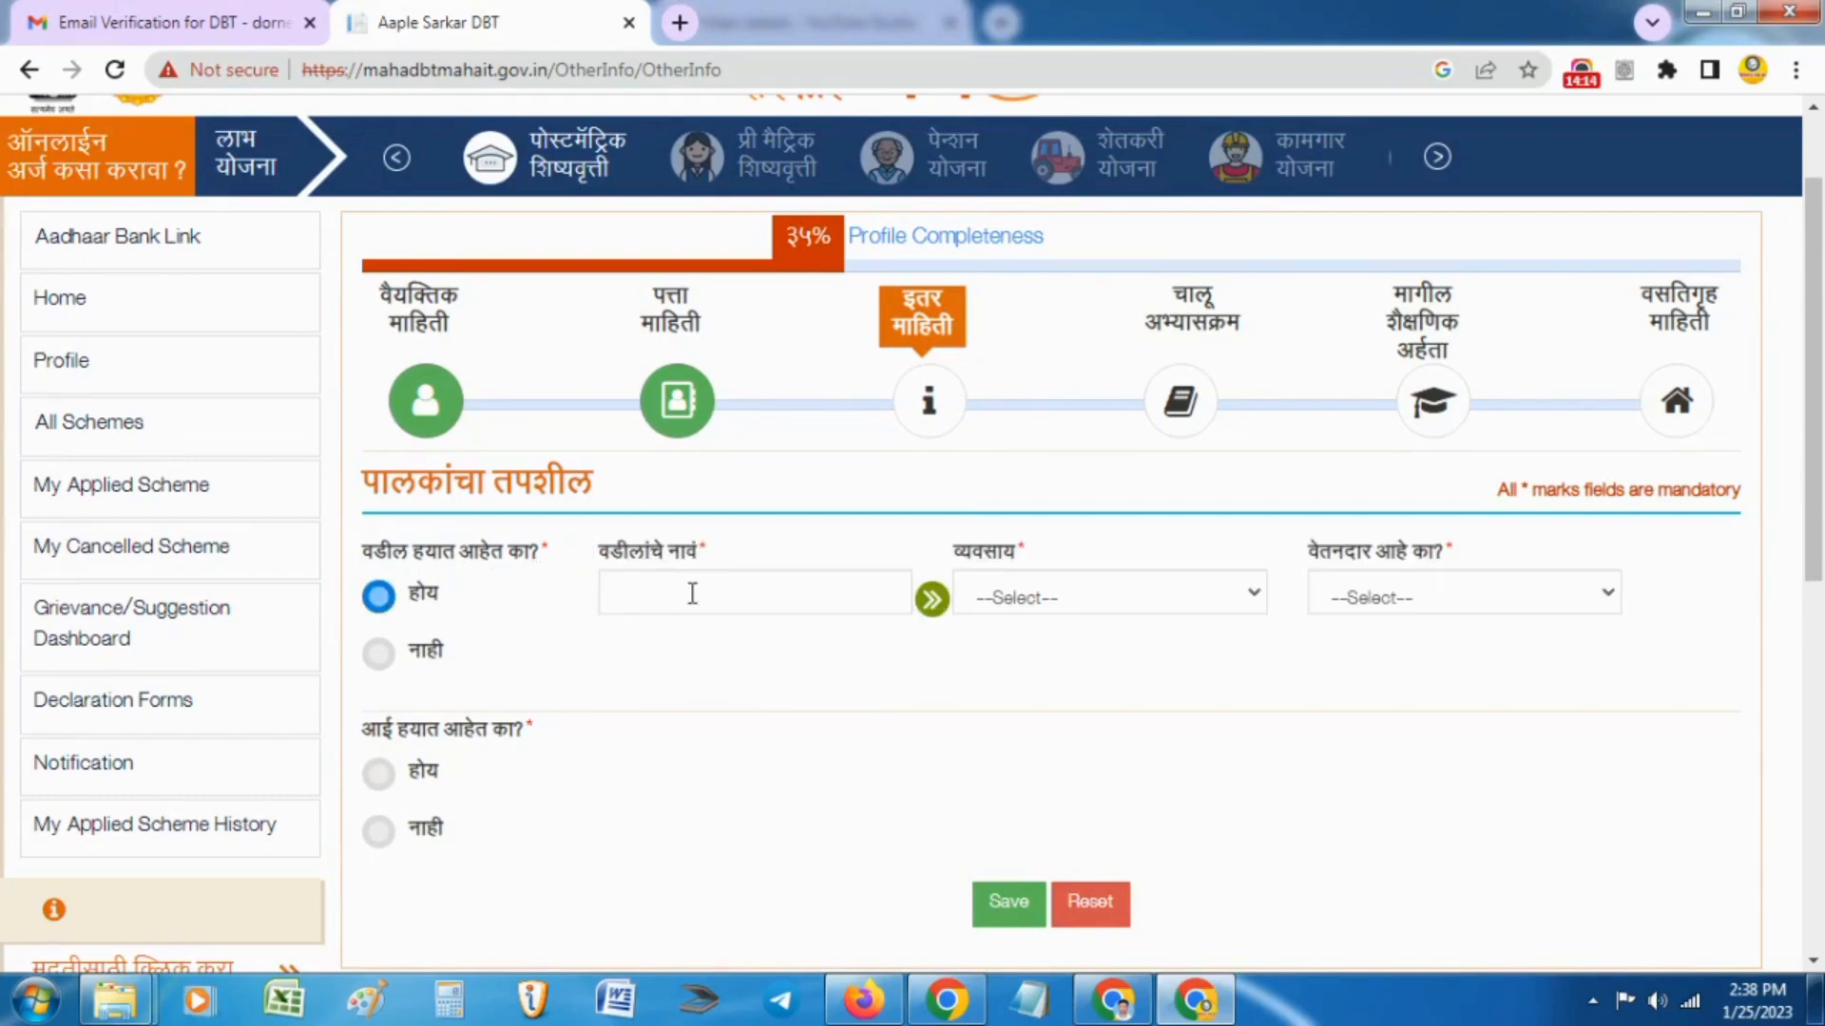
{"action": "left_click", "coordinate": [1028, 603]}
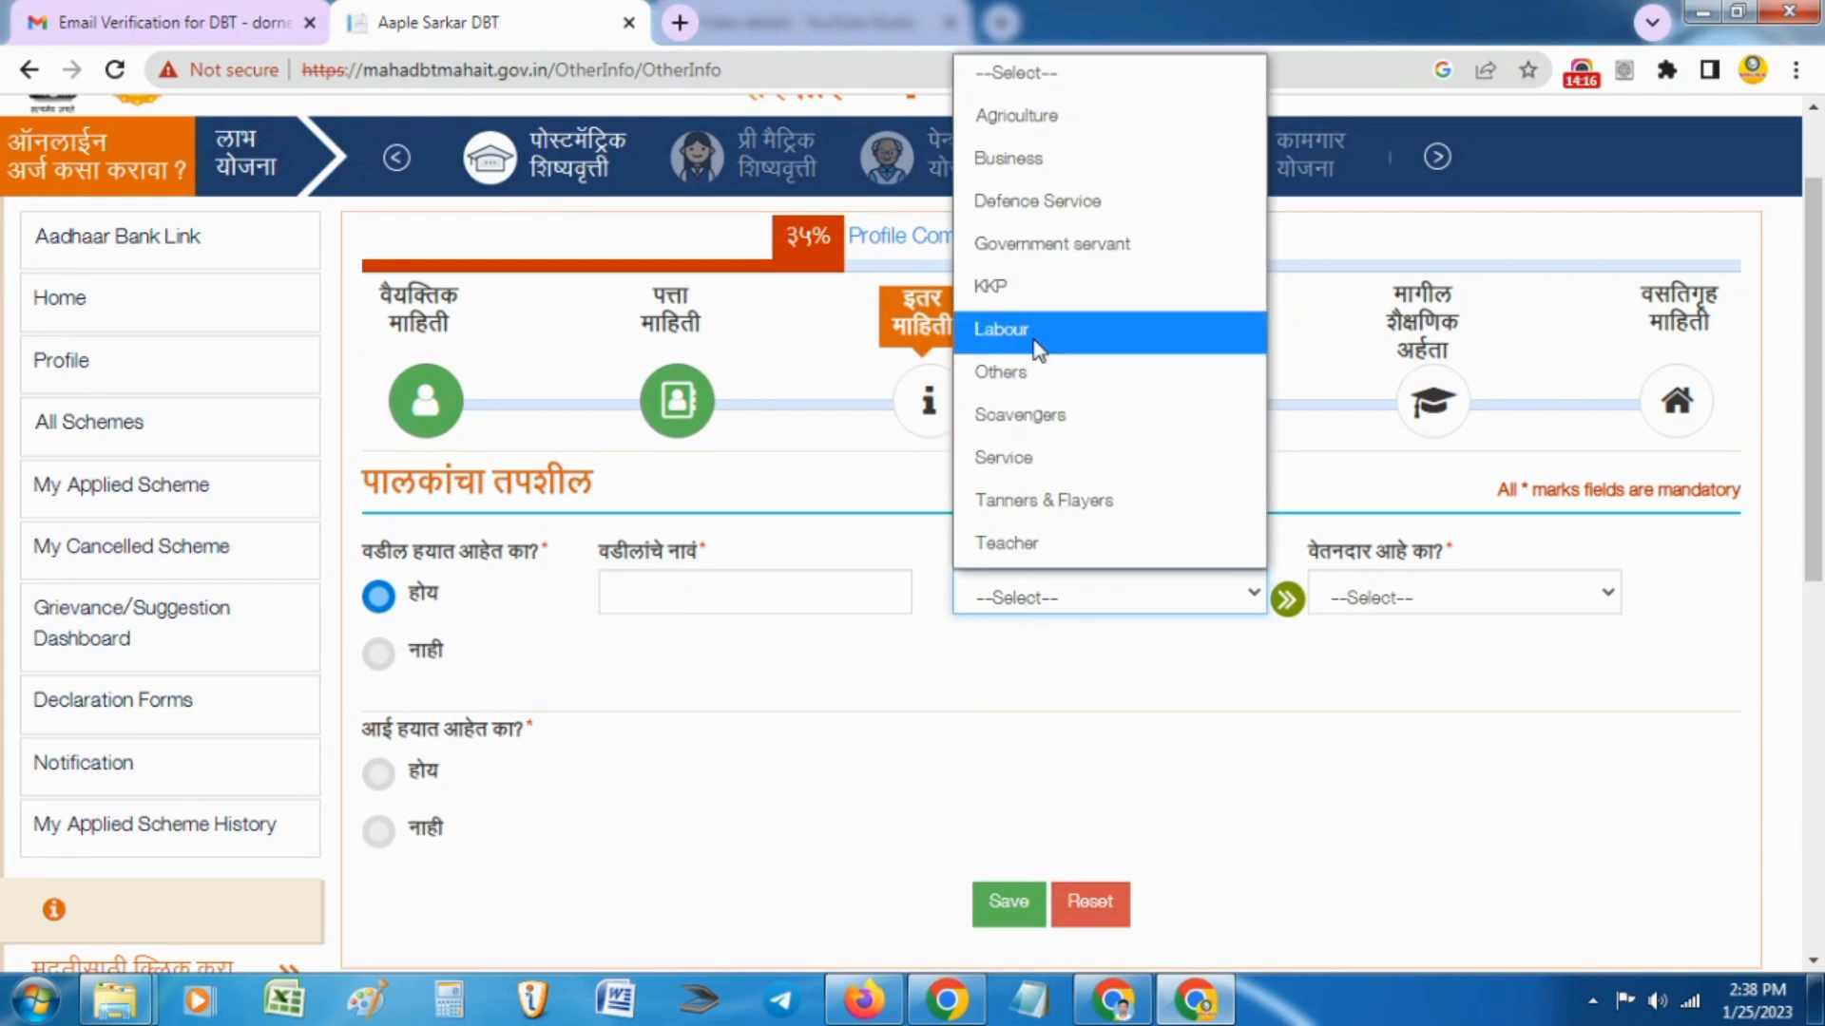
{"action": "left_click", "coordinate": [1069, 646]}
{"action": "left_click", "coordinate": [1374, 593]}
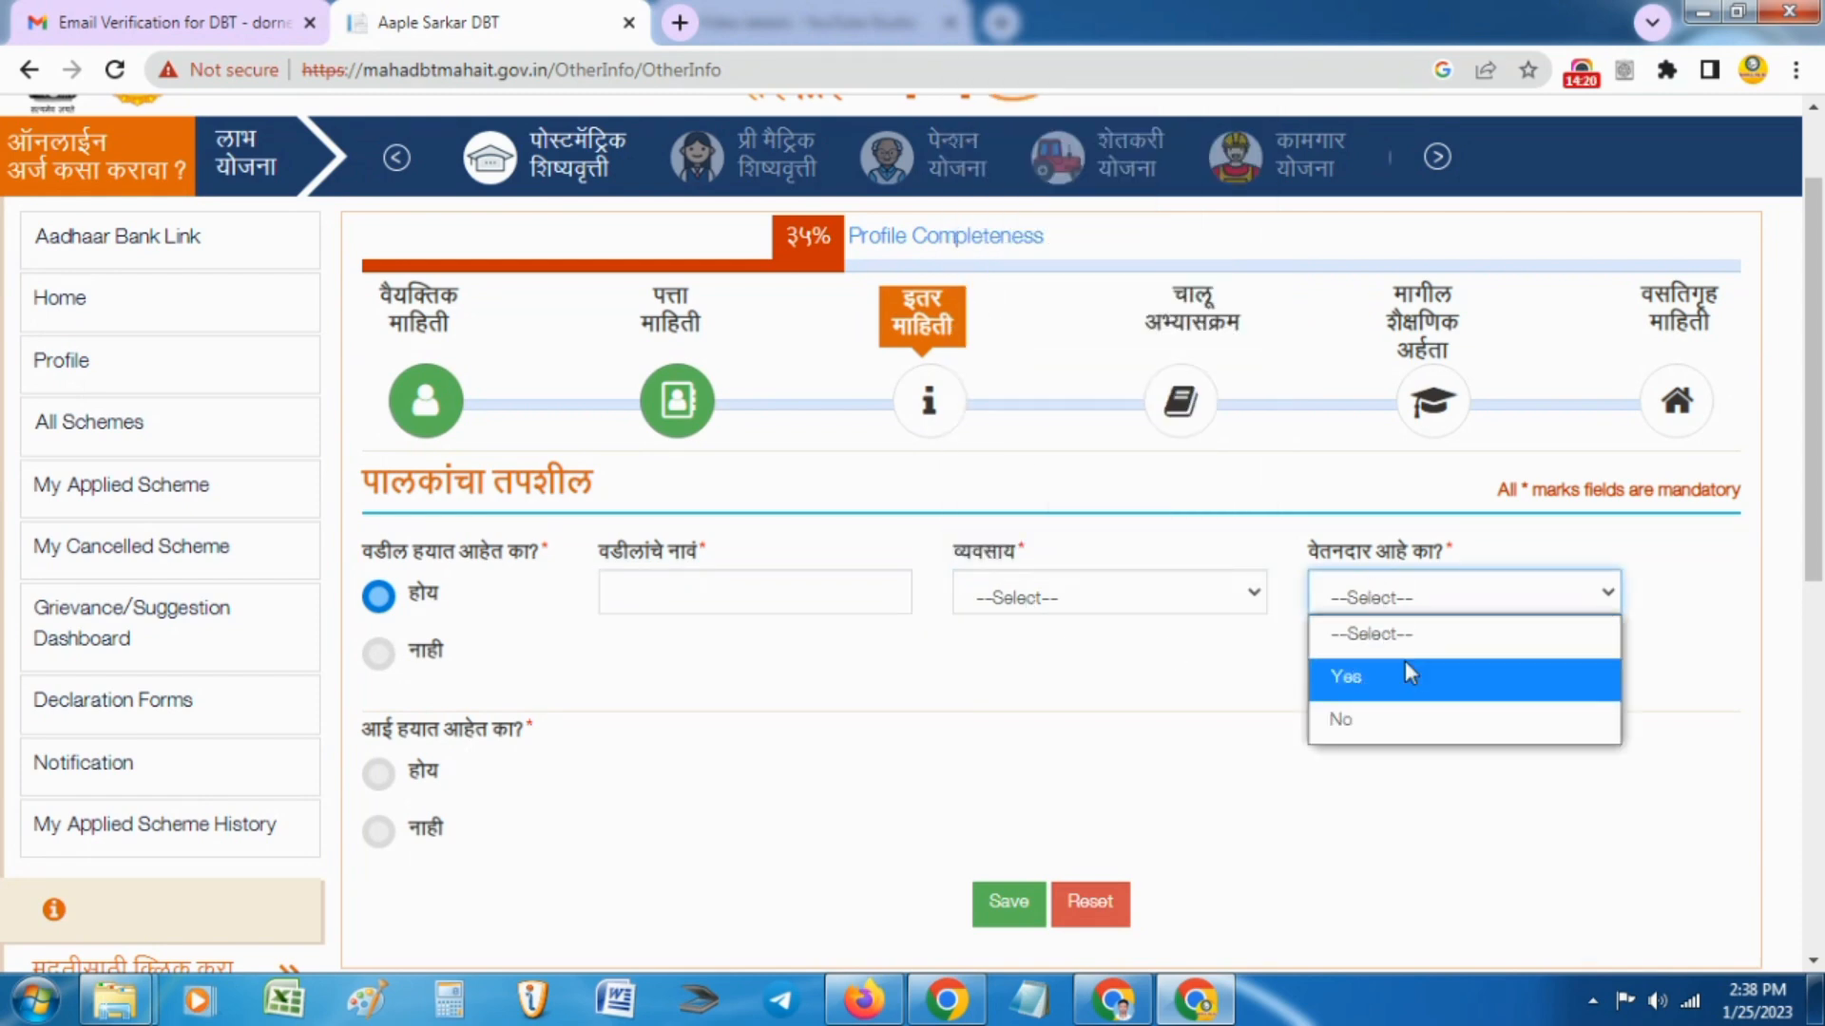
{"action": "left_click", "coordinate": [1365, 733]}
{"action": "left_click", "coordinate": [705, 603]}
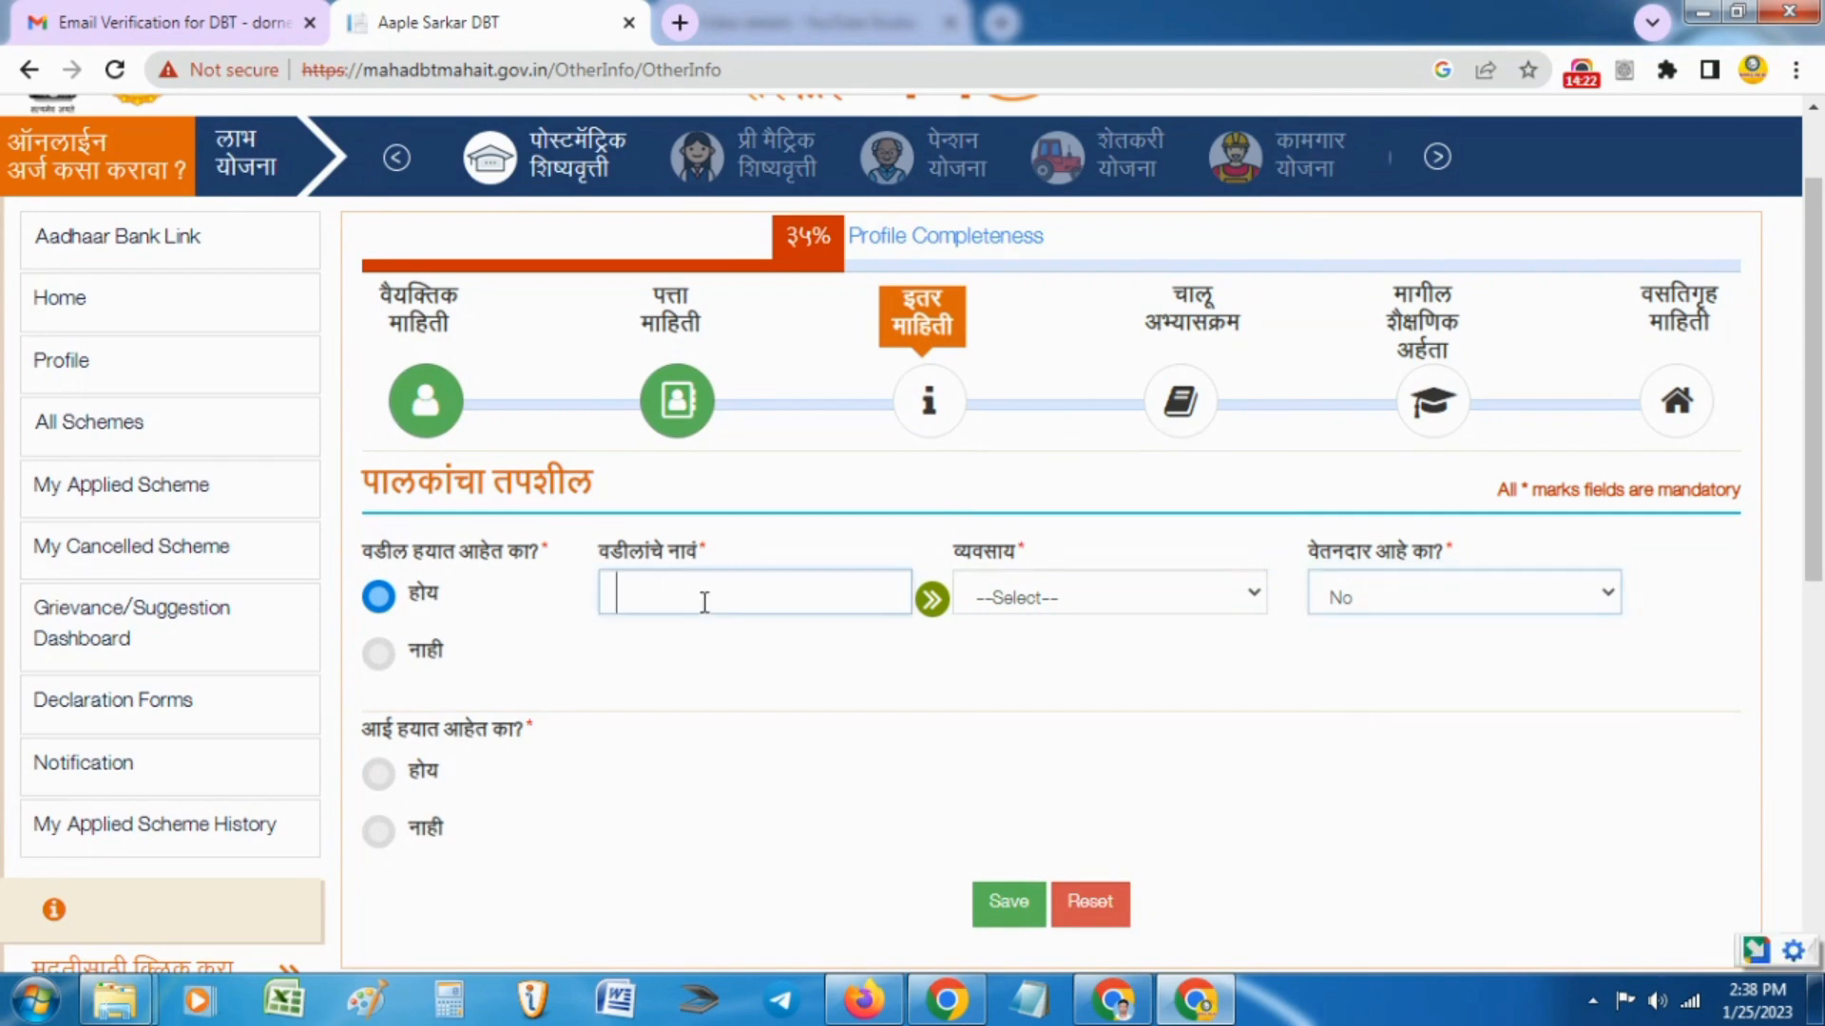
{"action": "left_click", "coordinate": [1046, 595]}
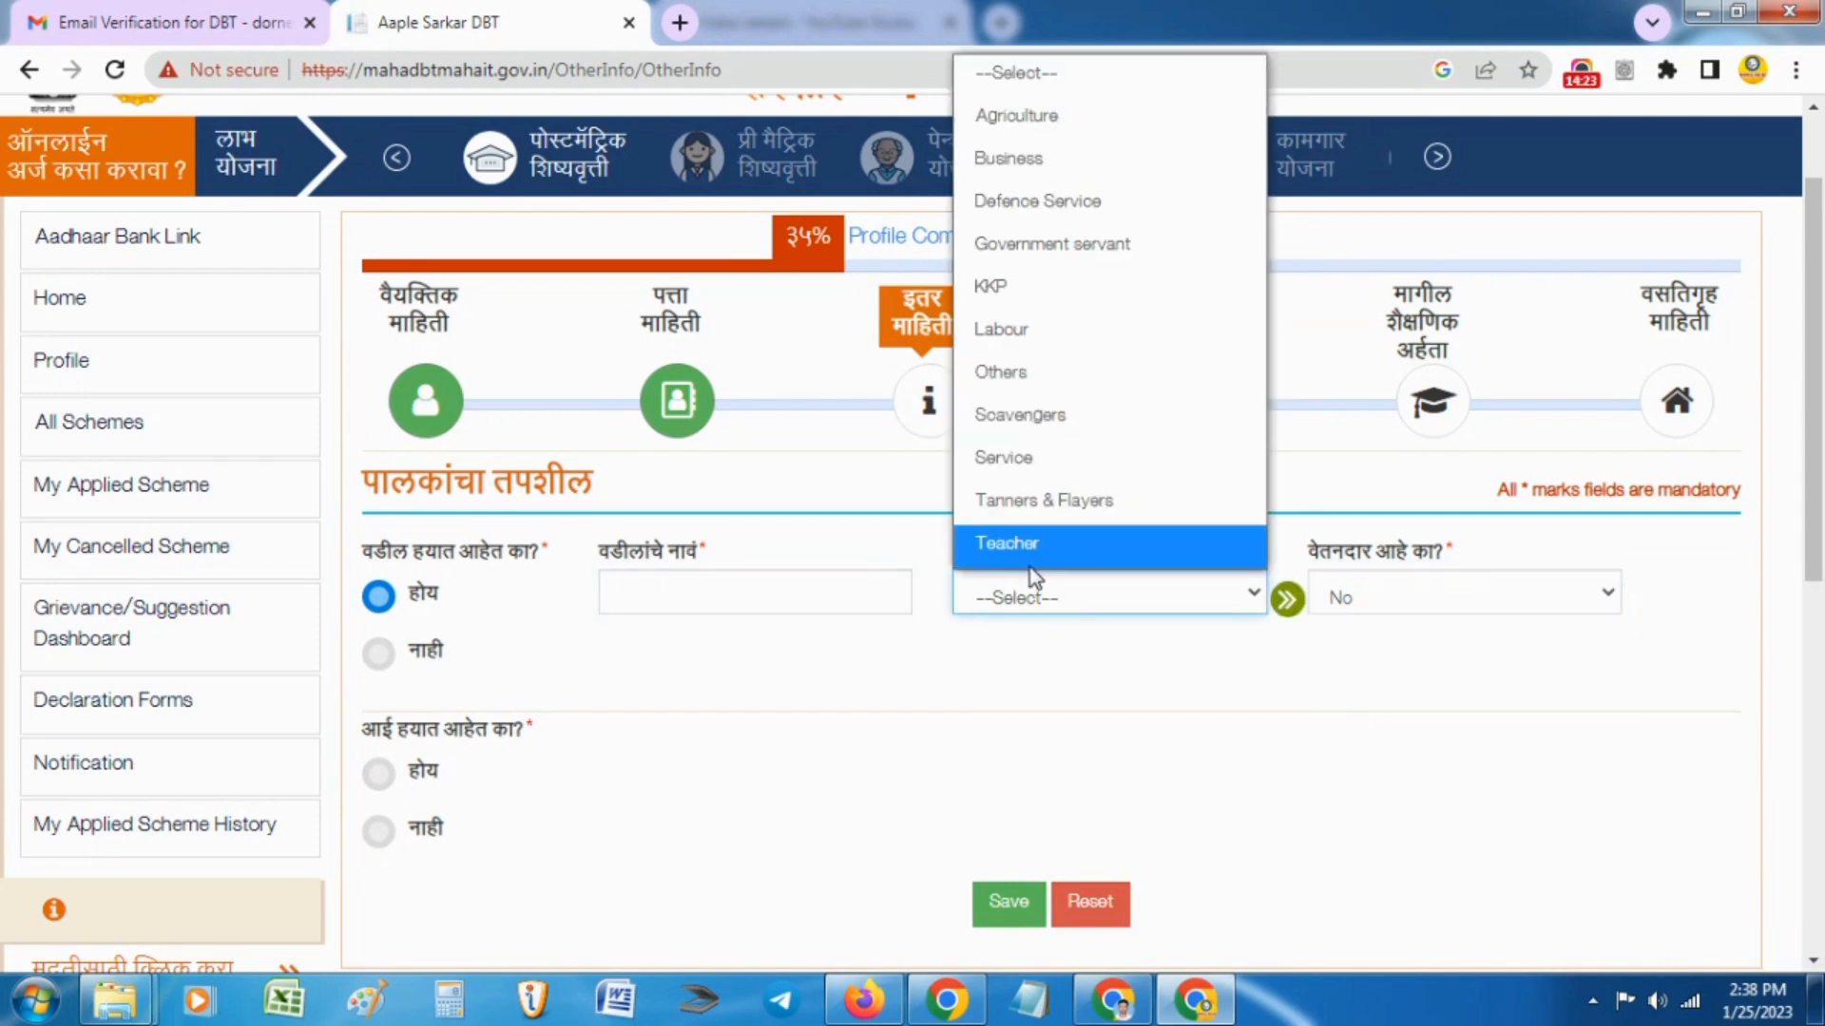
{"action": "left_click", "coordinate": [1005, 338]}
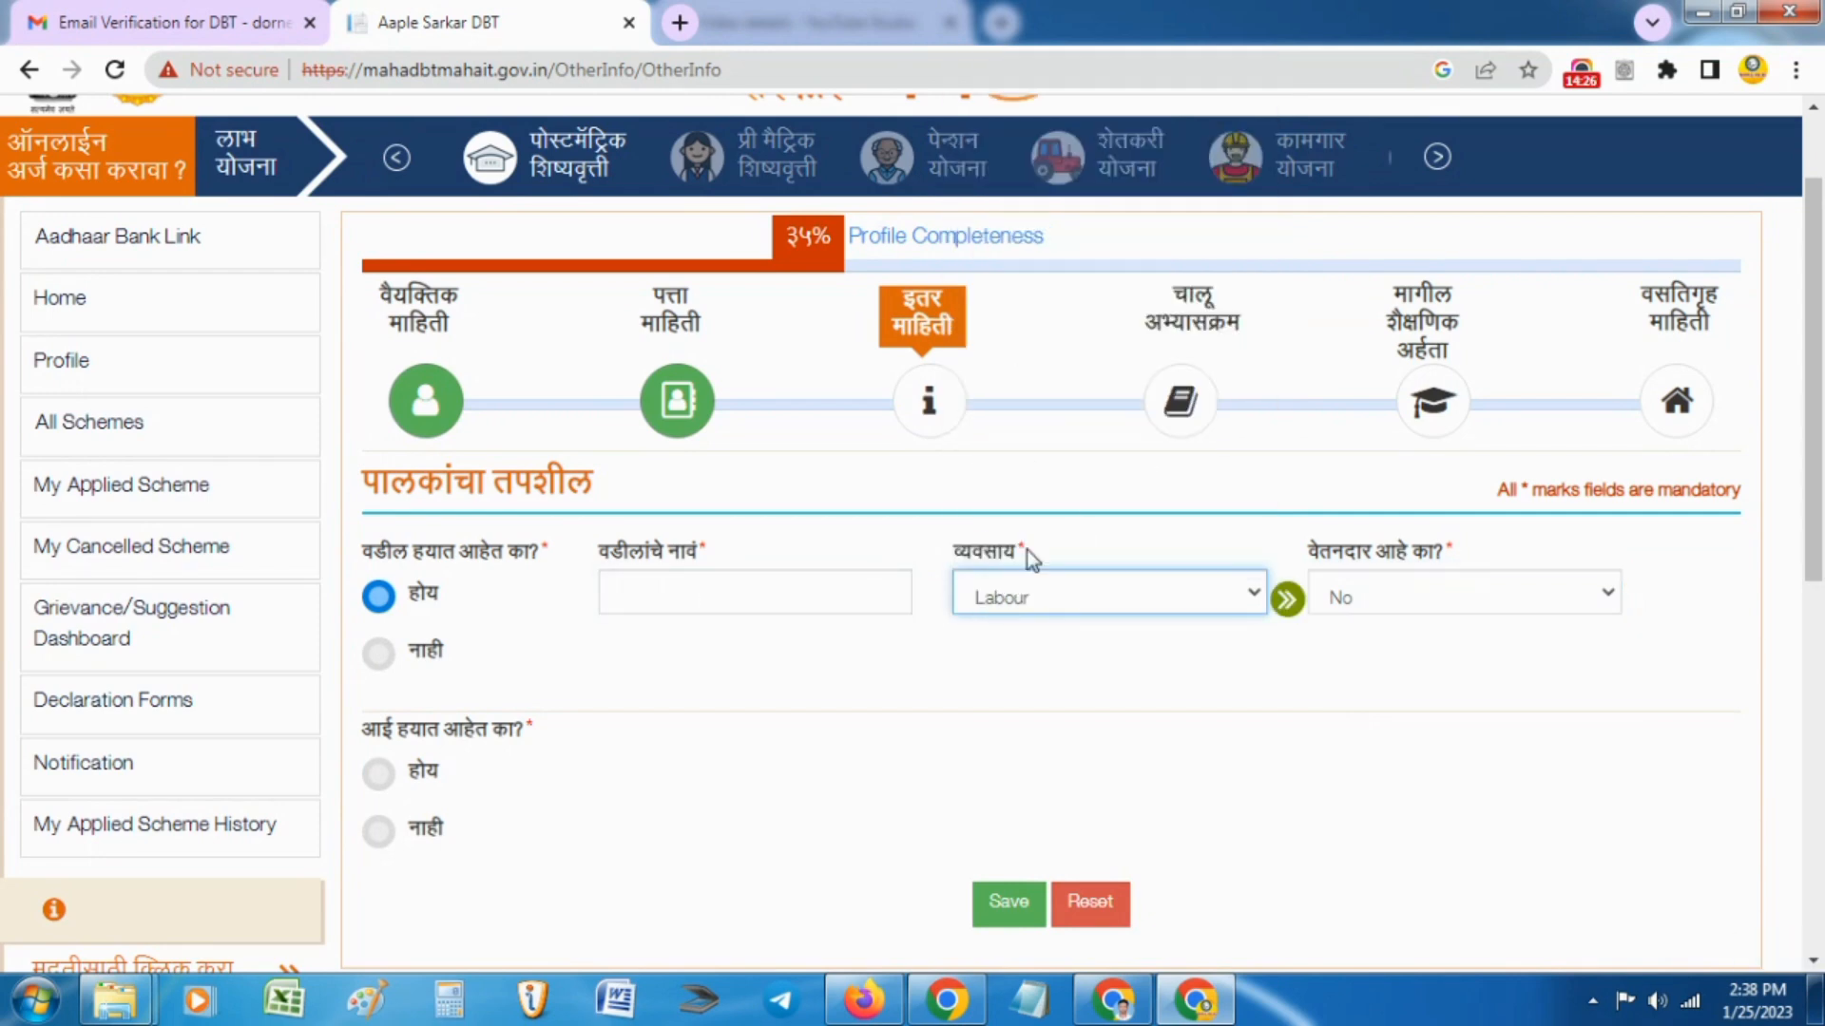
Mark the mother as alive, Housewife, not salaried, enter the father's name, and save
{"action": "left_click", "coordinate": [378, 777]}
{"action": "left_click", "coordinate": [688, 768]}
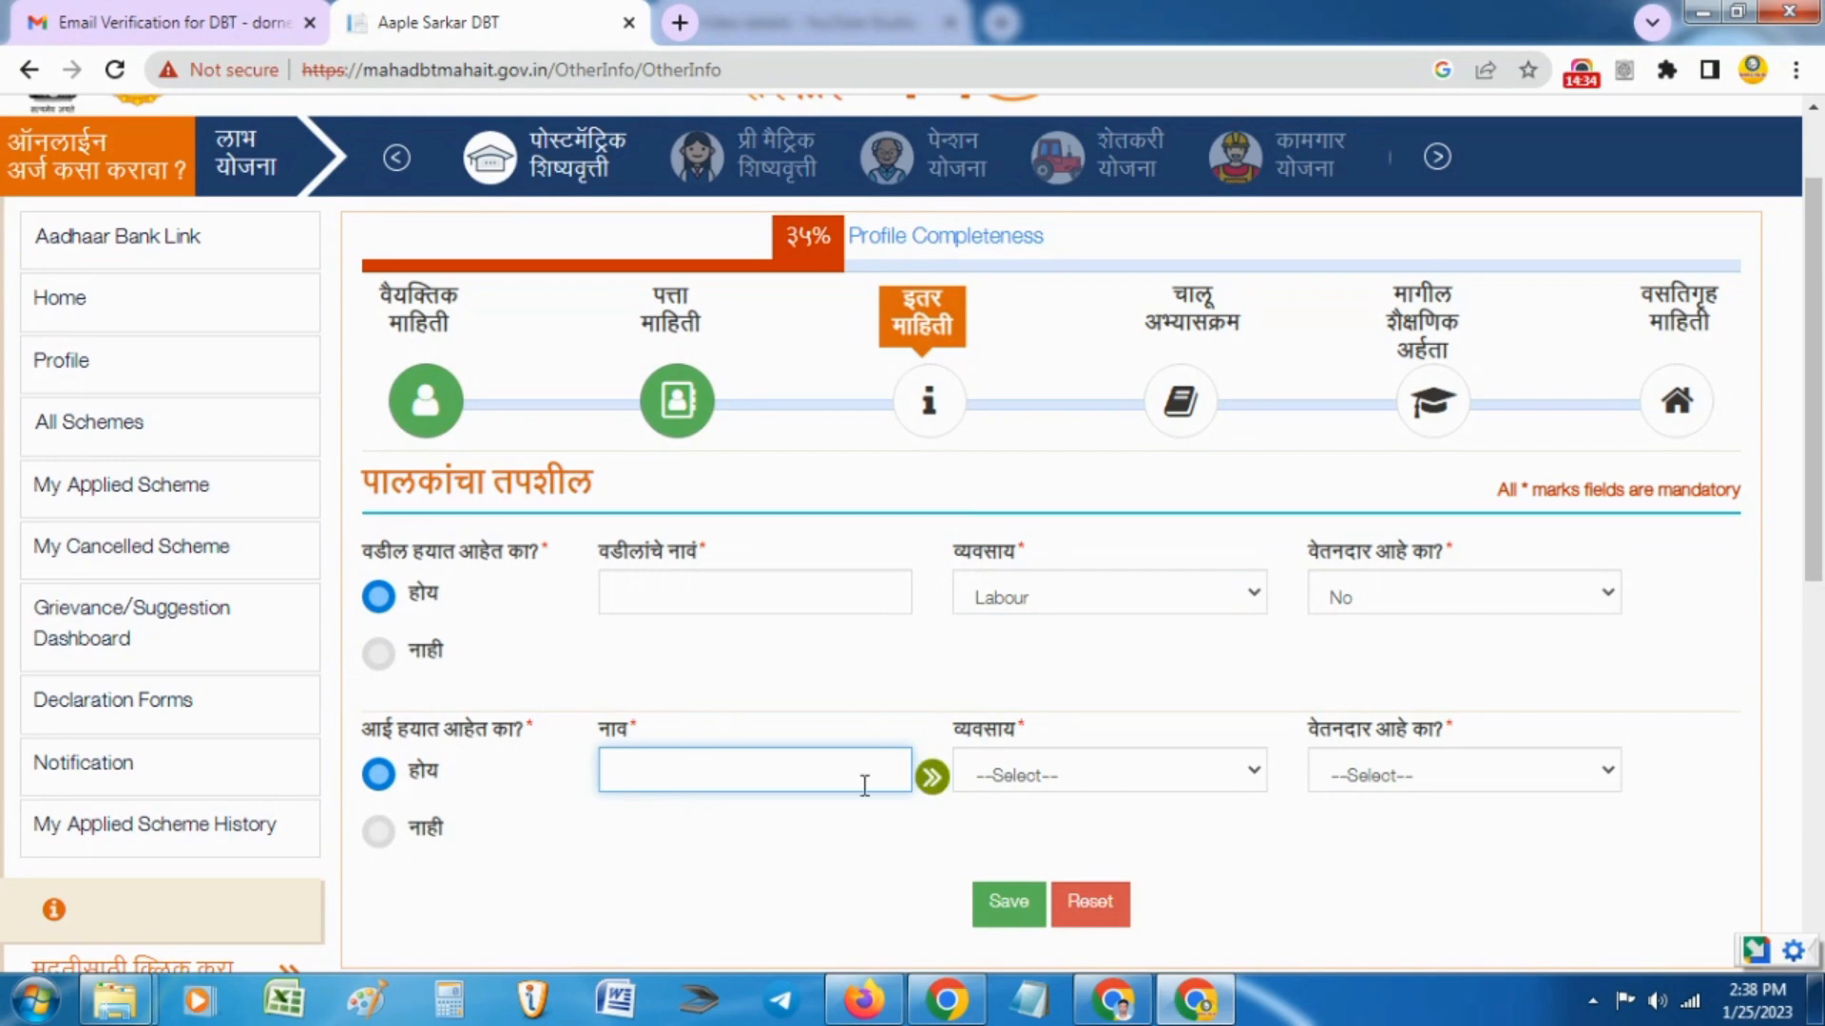
{"action": "left_click", "coordinate": [1043, 777]}
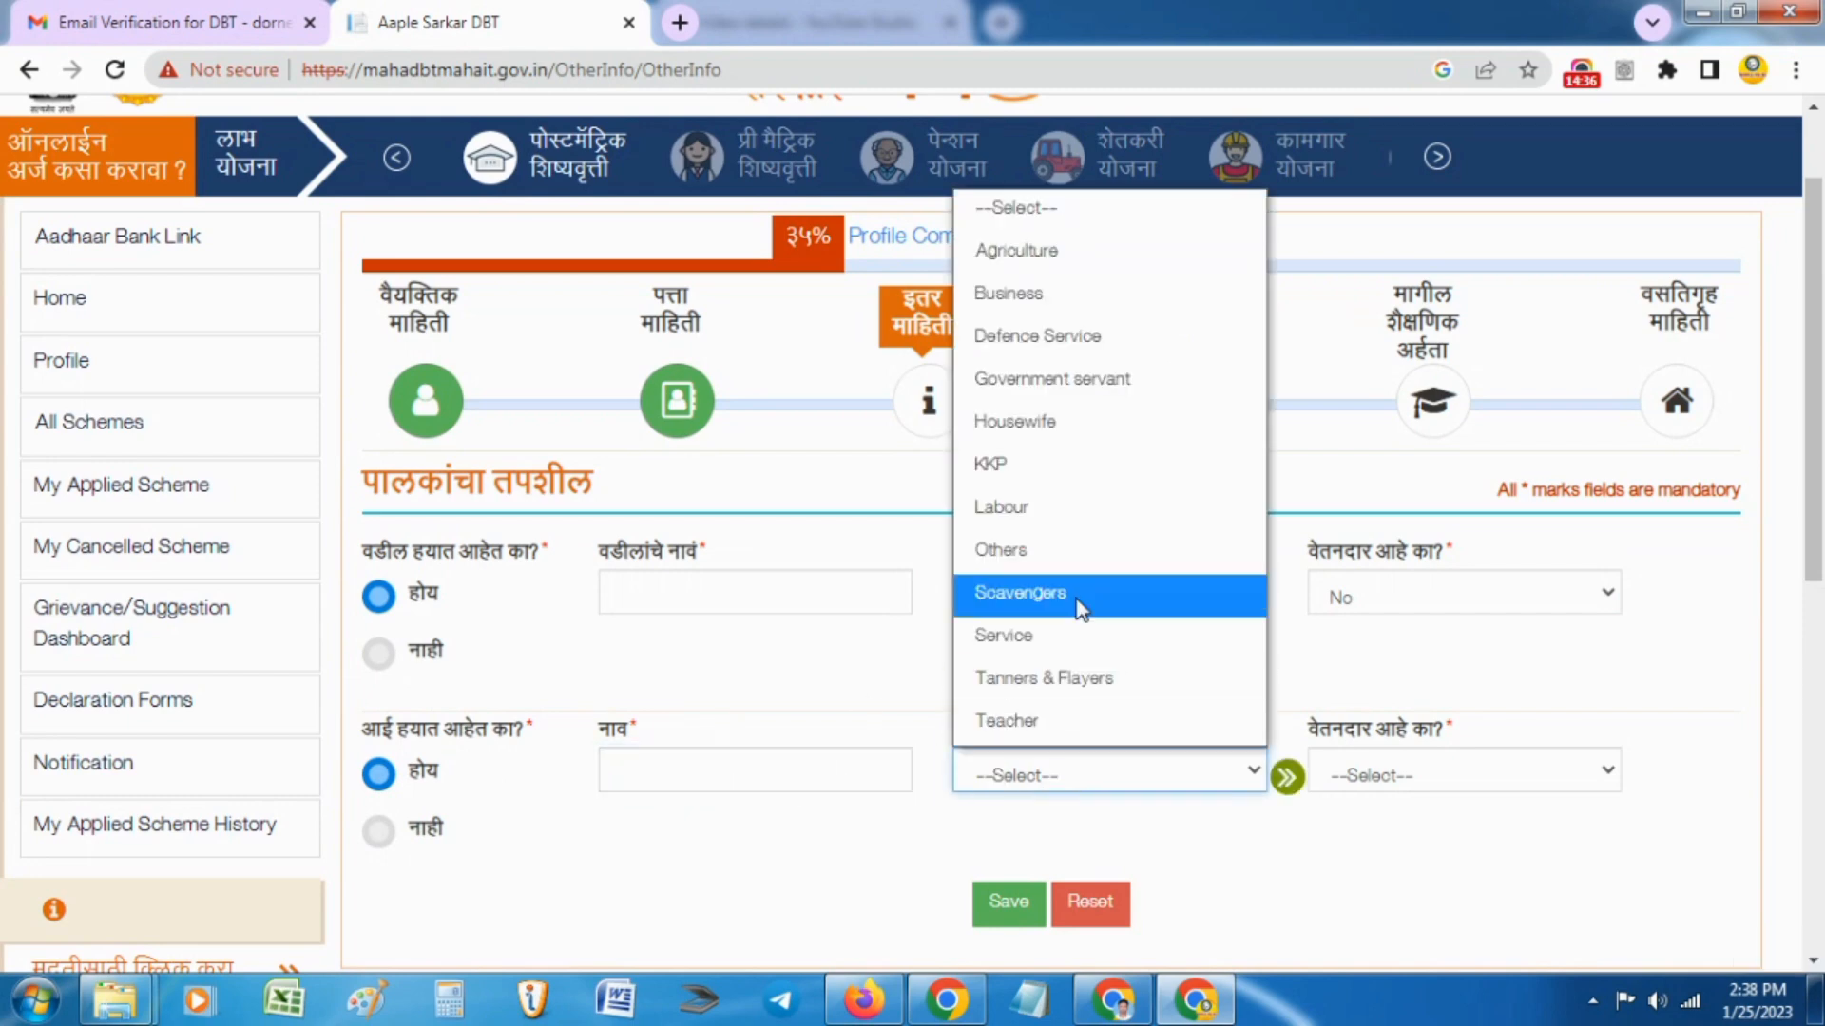
{"action": "left_click", "coordinate": [1055, 439]}
{"action": "left_click", "coordinate": [725, 777]}
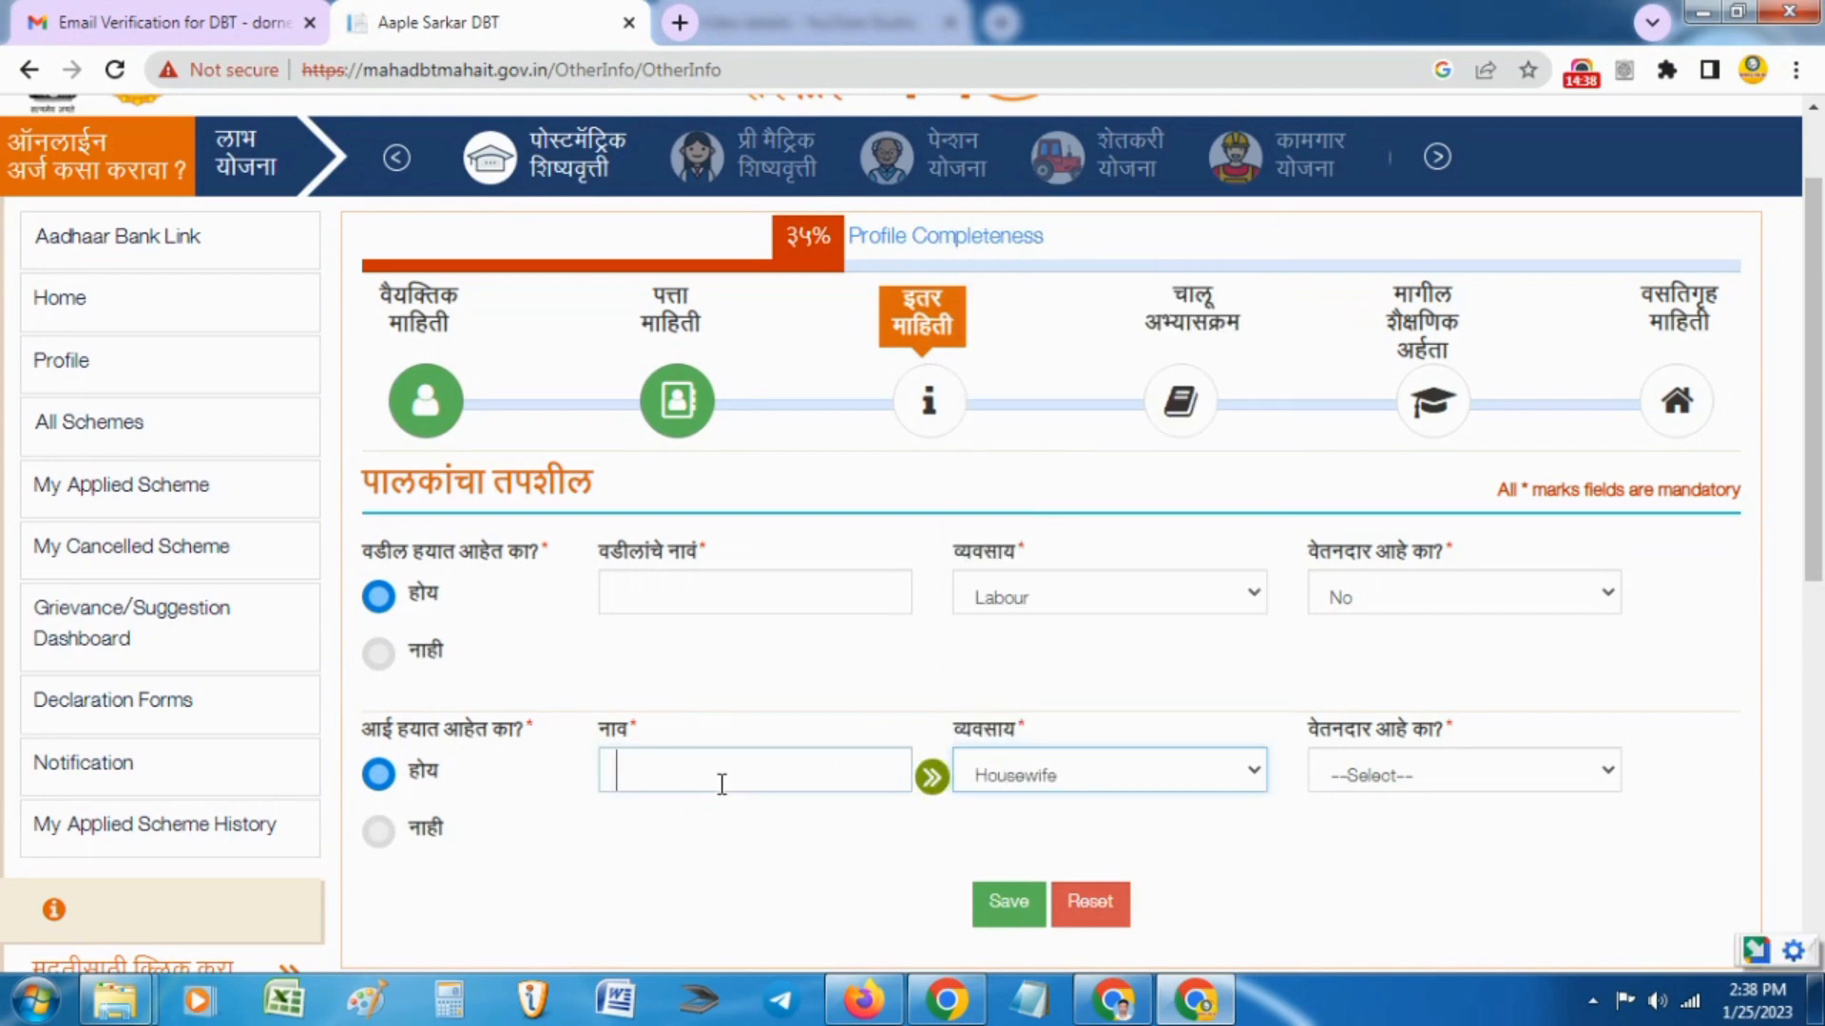
{"action": "left_click", "coordinate": [1421, 774]}
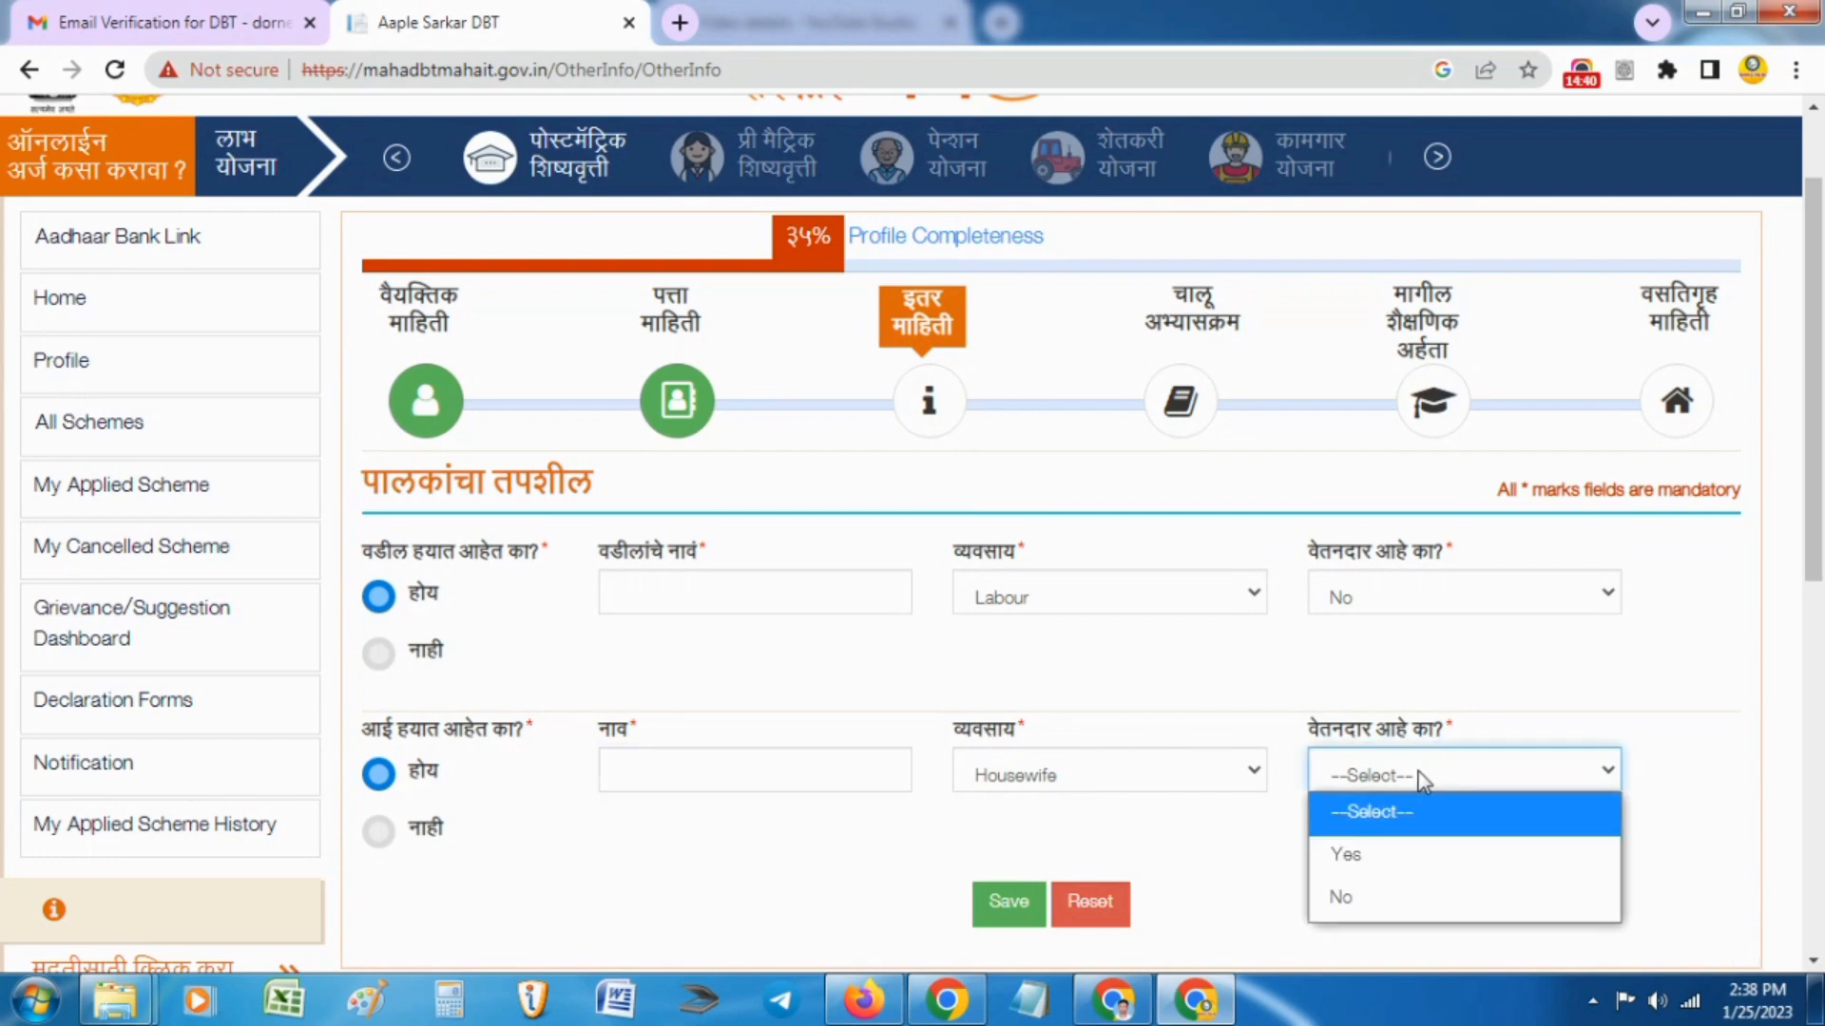
{"action": "left_click", "coordinate": [1353, 899]}
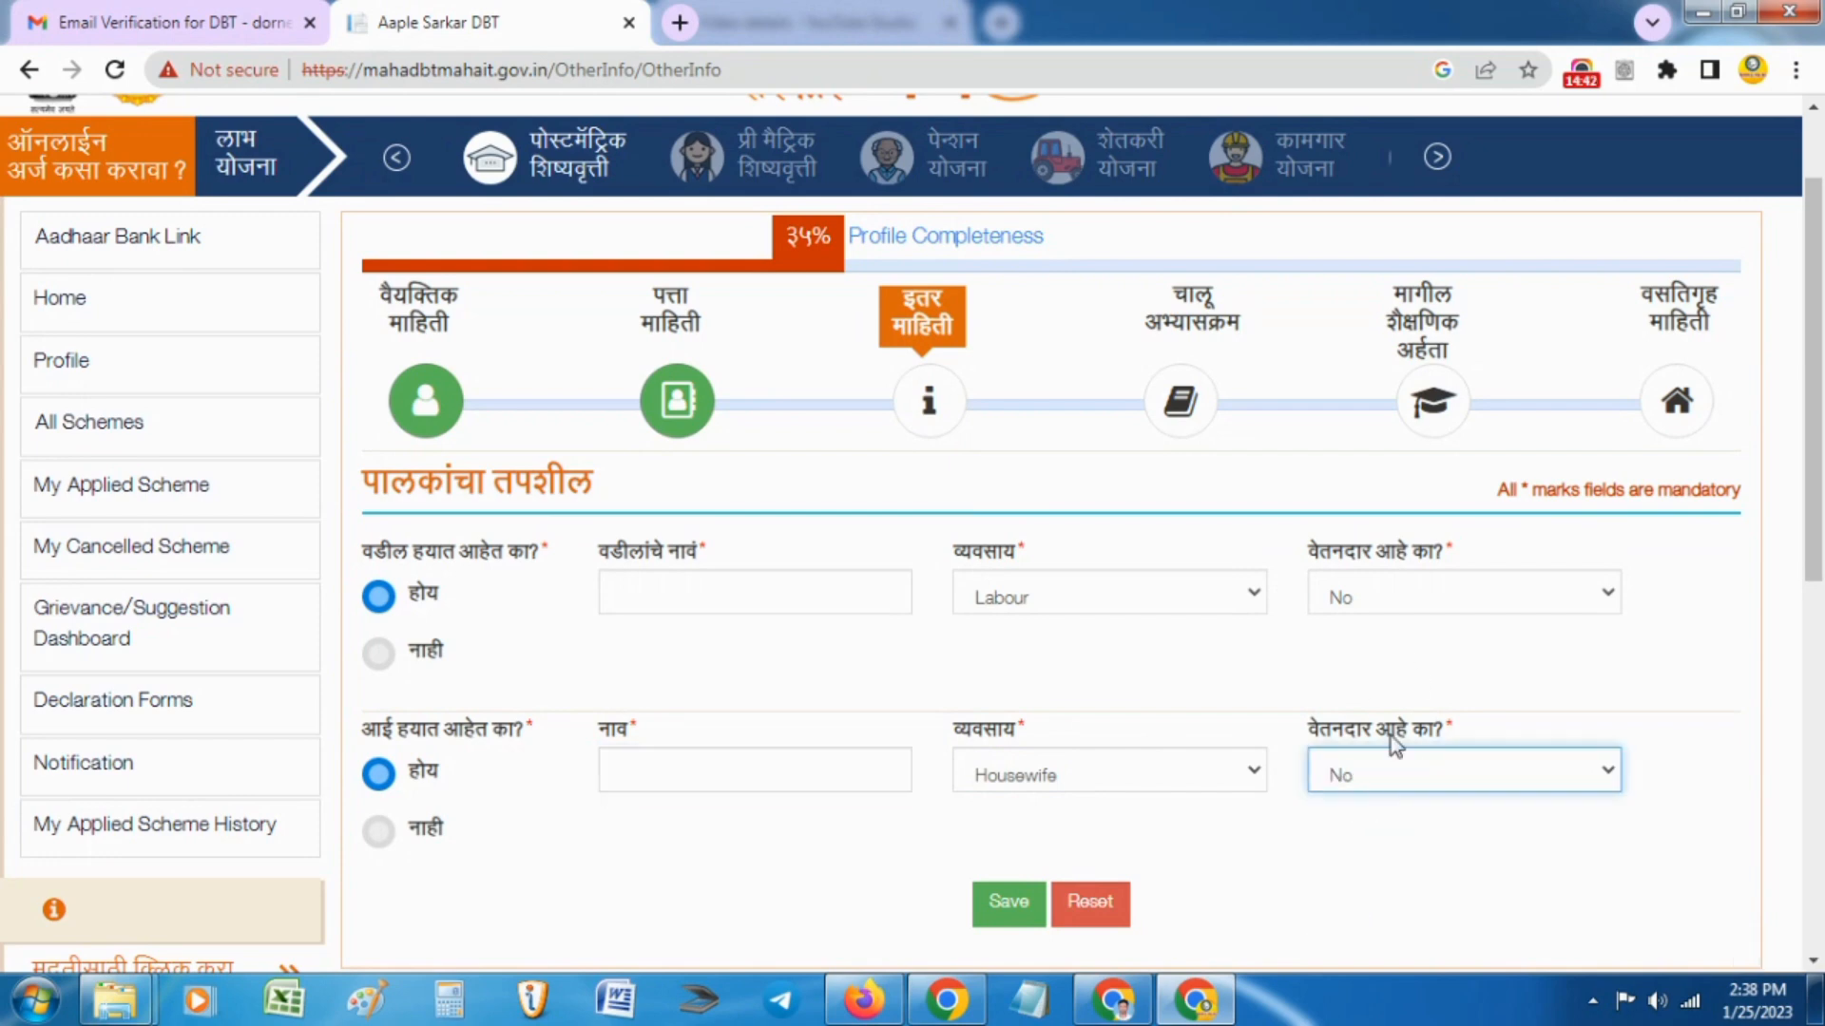
{"action": "left_click", "coordinate": [1385, 785]}
{"action": "left_click", "coordinate": [1378, 920]}
{"action": "left_click", "coordinate": [1308, 869]}
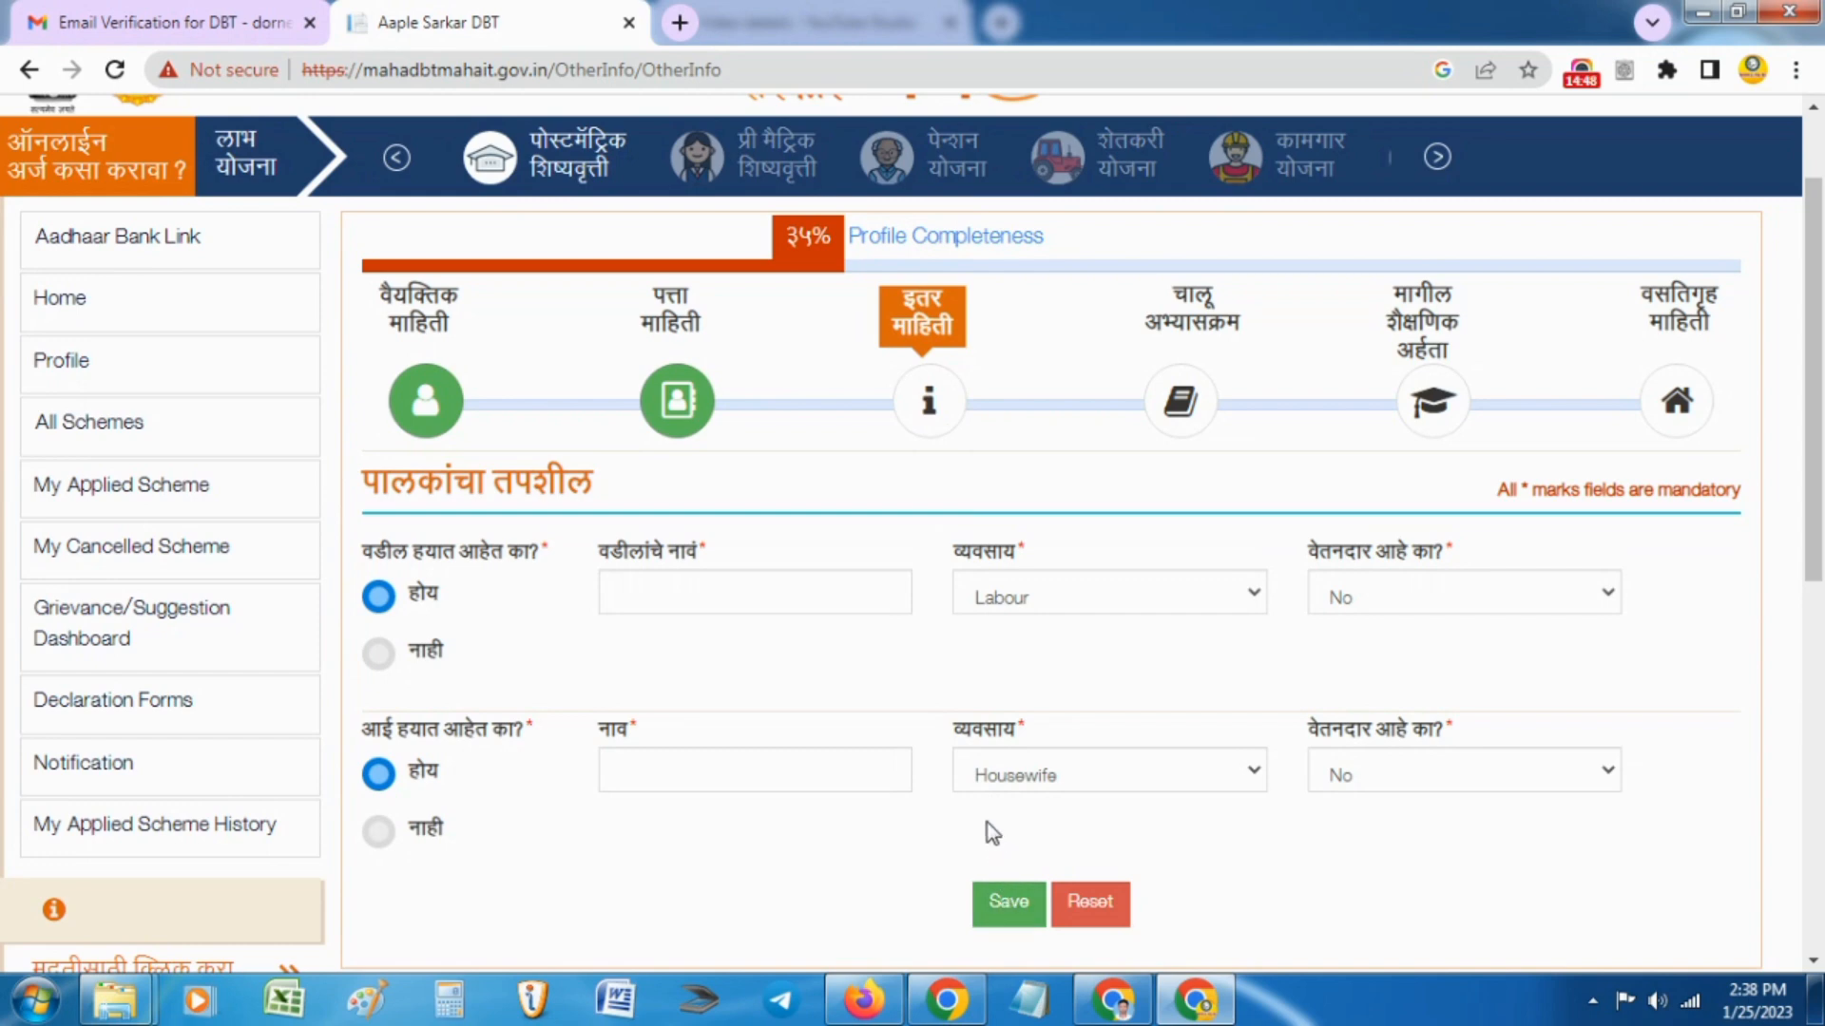
{"action": "left_click", "coordinate": [650, 593]}
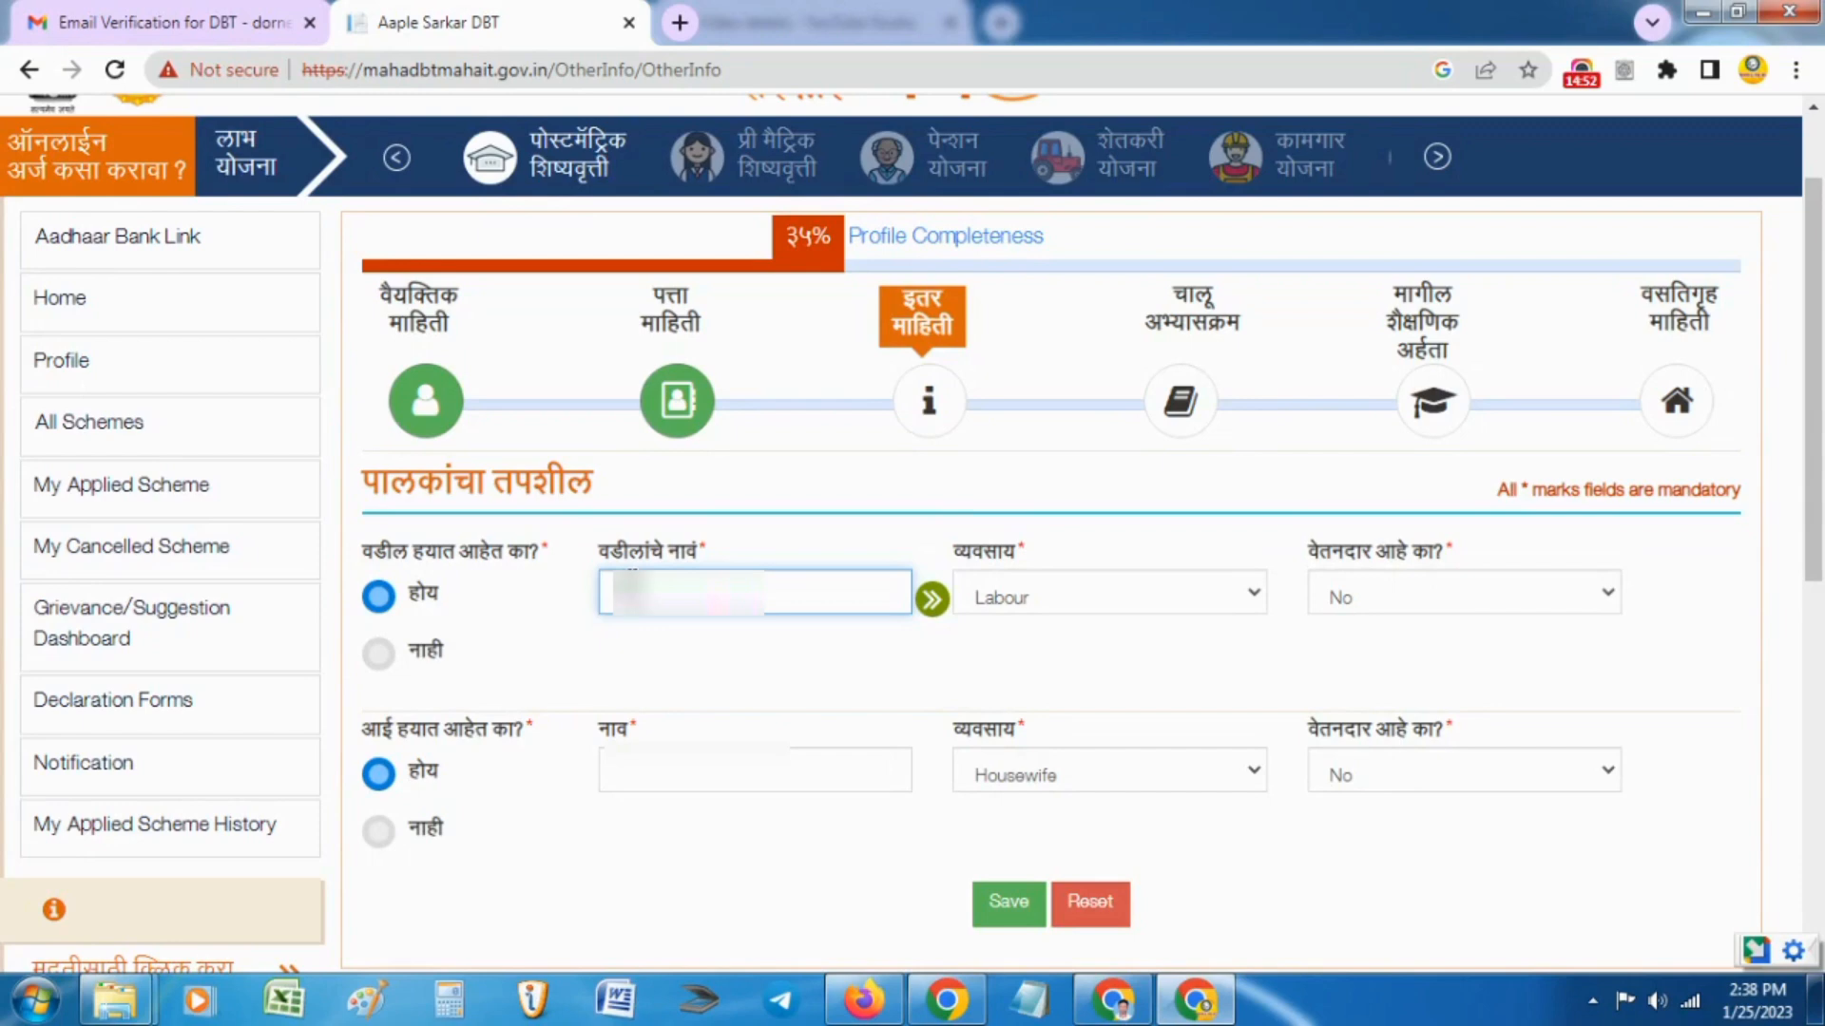
{"action": "left_click", "coordinate": [1009, 908]}
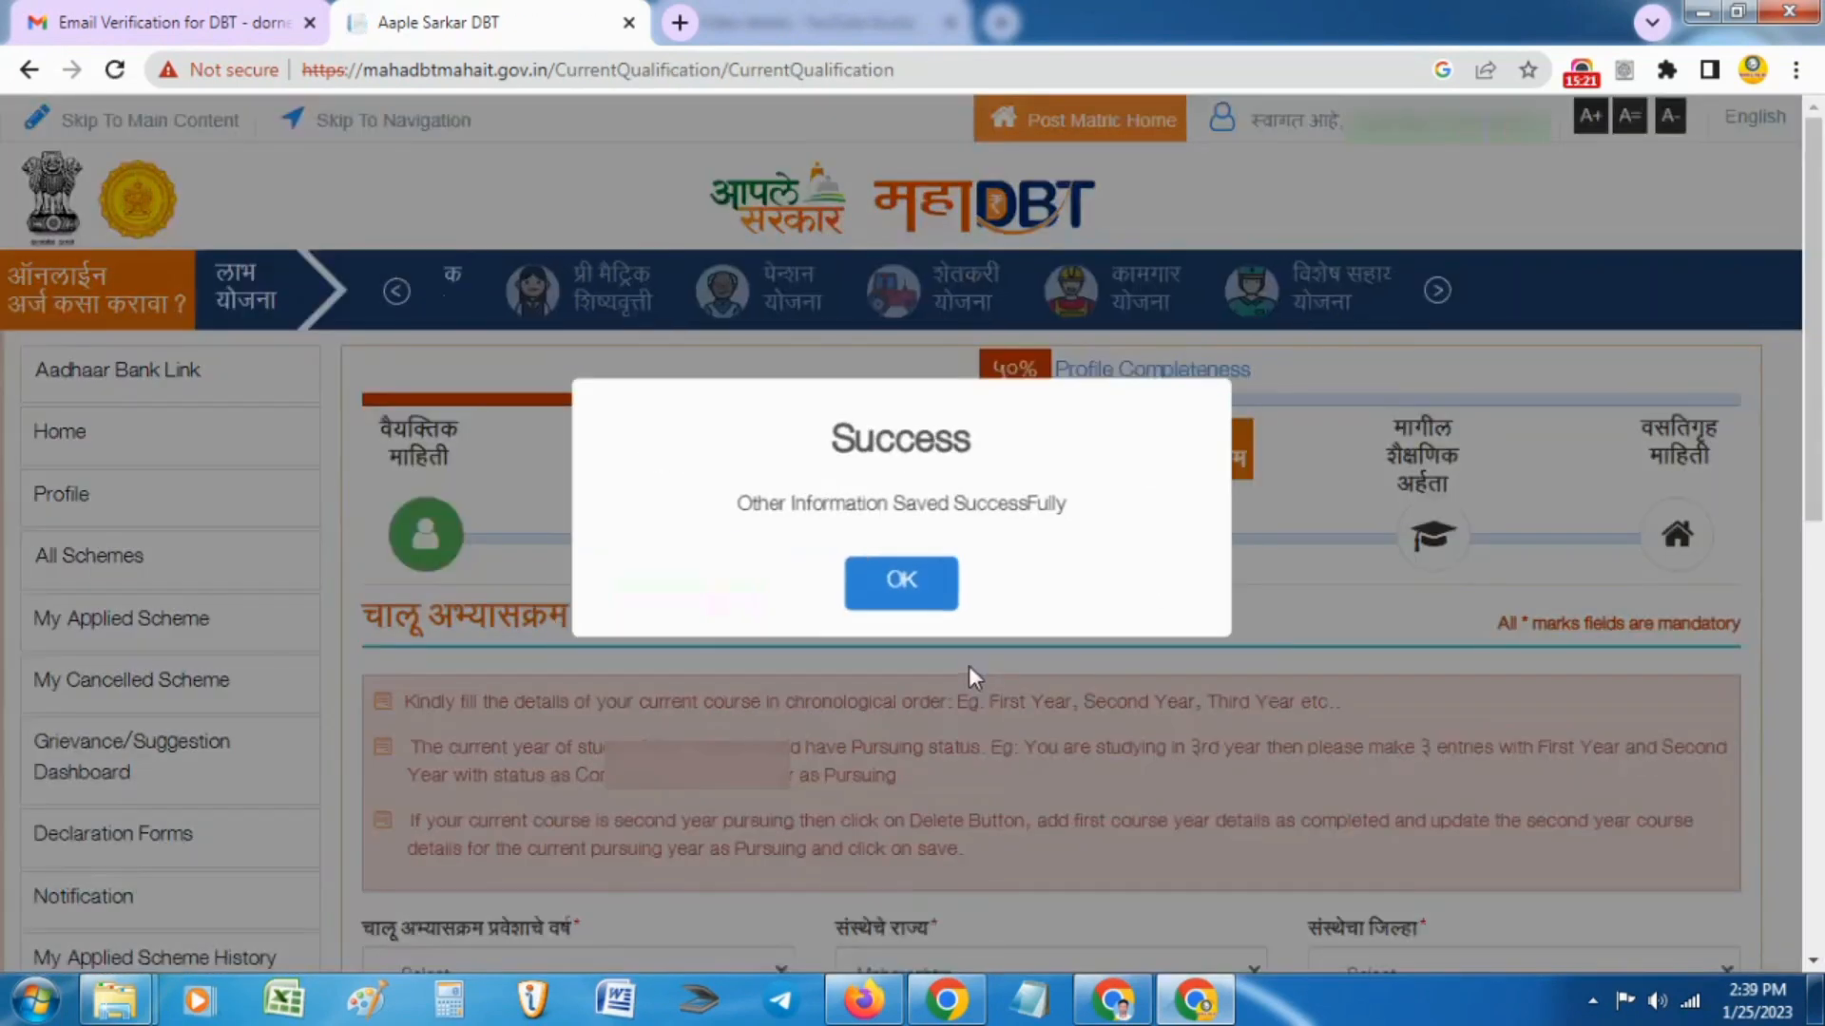
Set the course admission year to २०२२ and keep Maharashtra as the institute state
{"action": "left_click", "coordinate": [914, 586]}
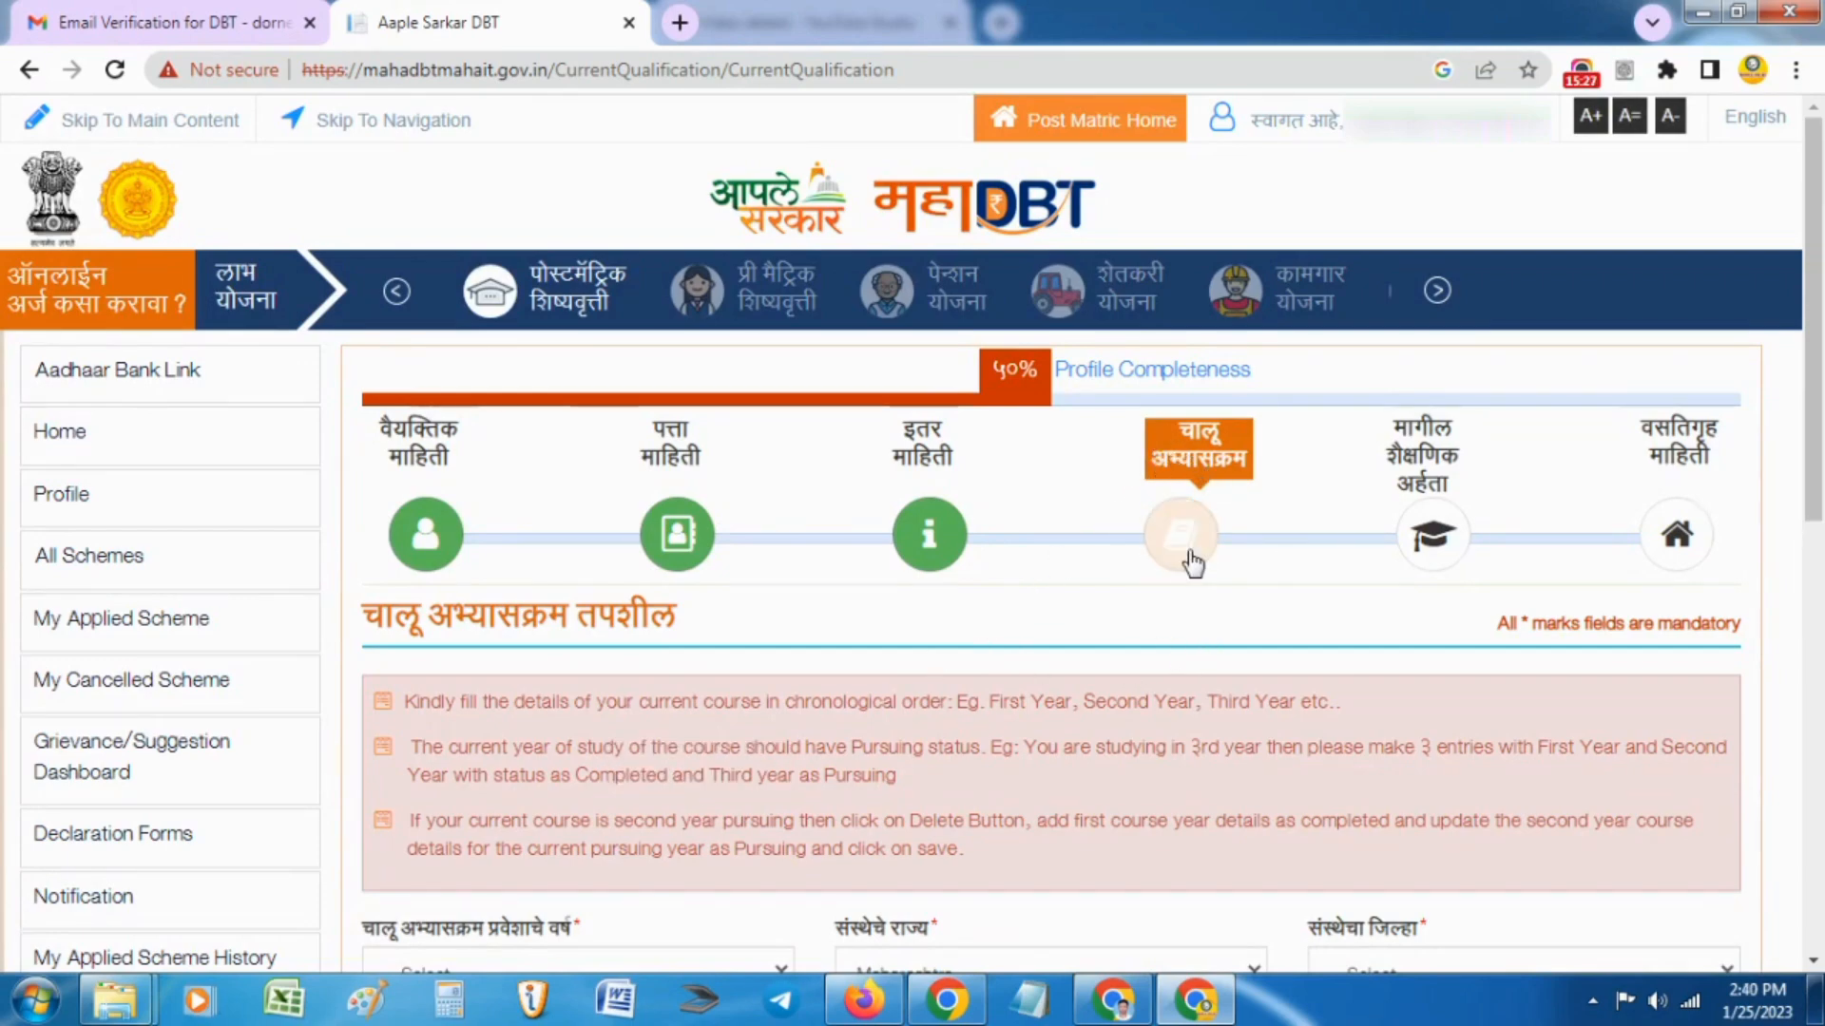
{"action": "scroll", "coordinate": [1188, 586], "scroll_direction": "down", "scroll_amount": 5}
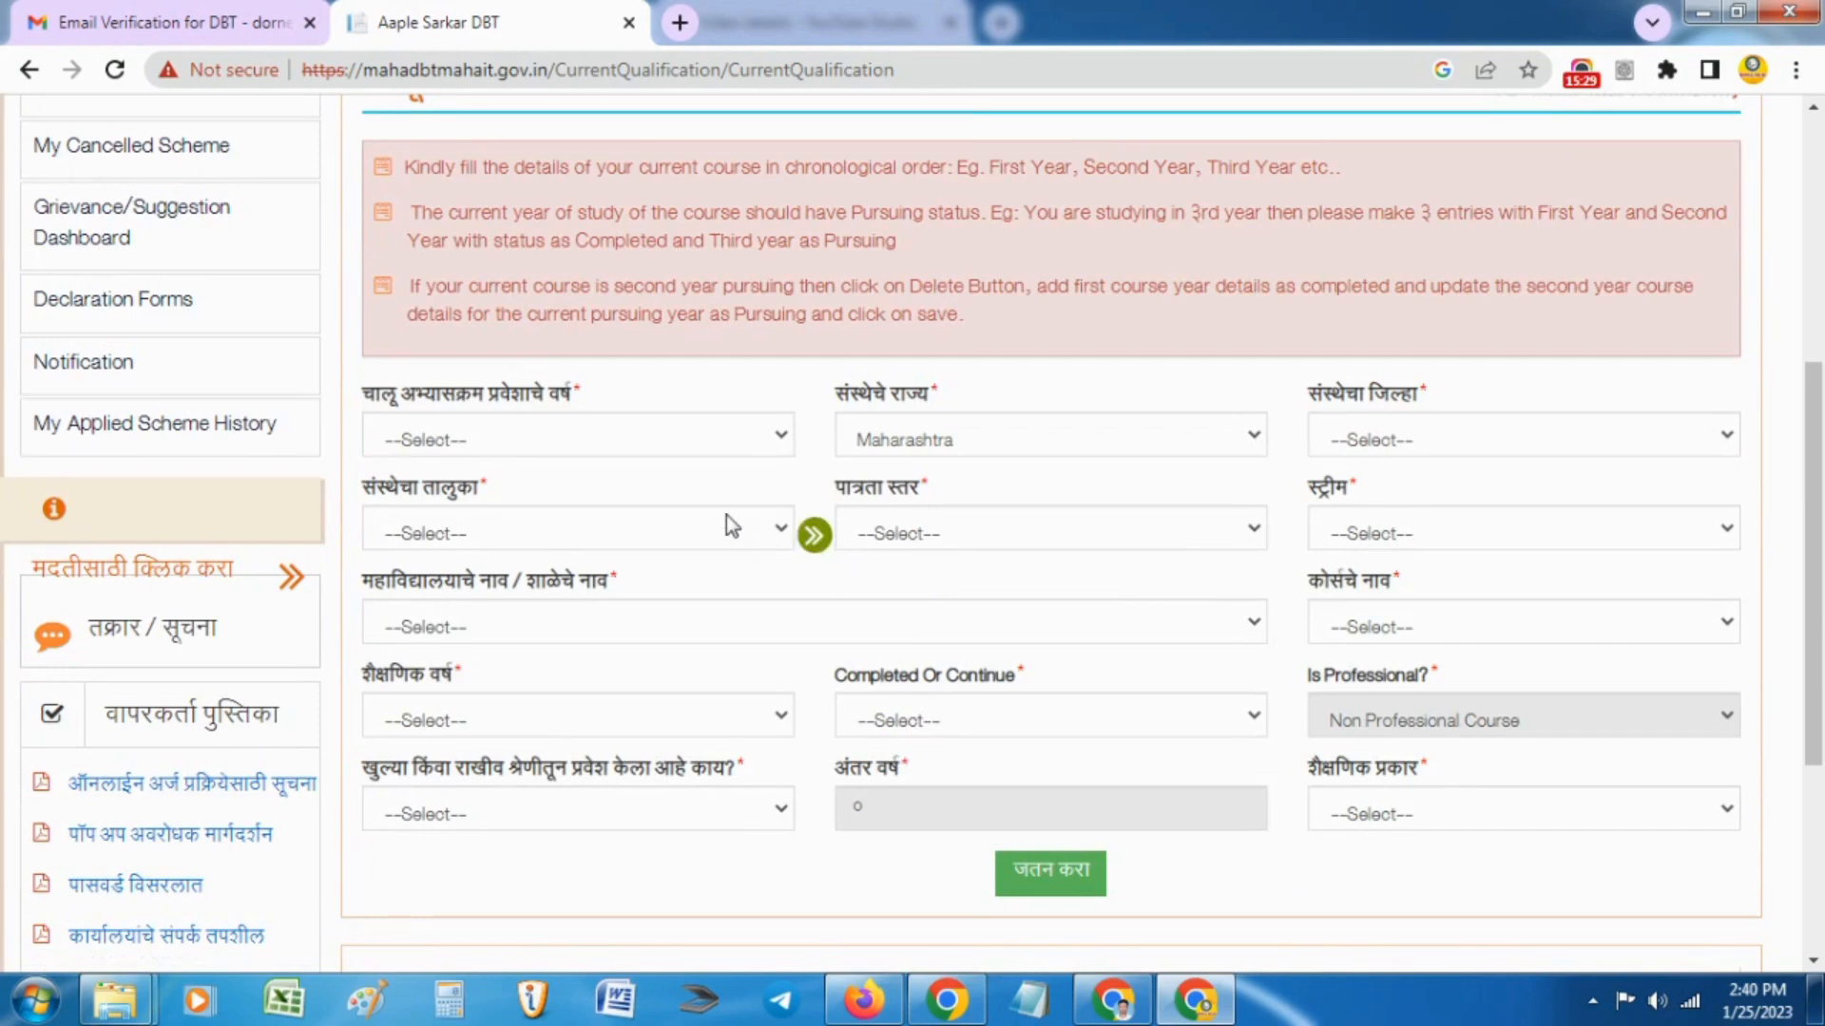
{"action": "scroll", "coordinate": [726, 515], "scroll_direction": "down", "scroll_amount": 1}
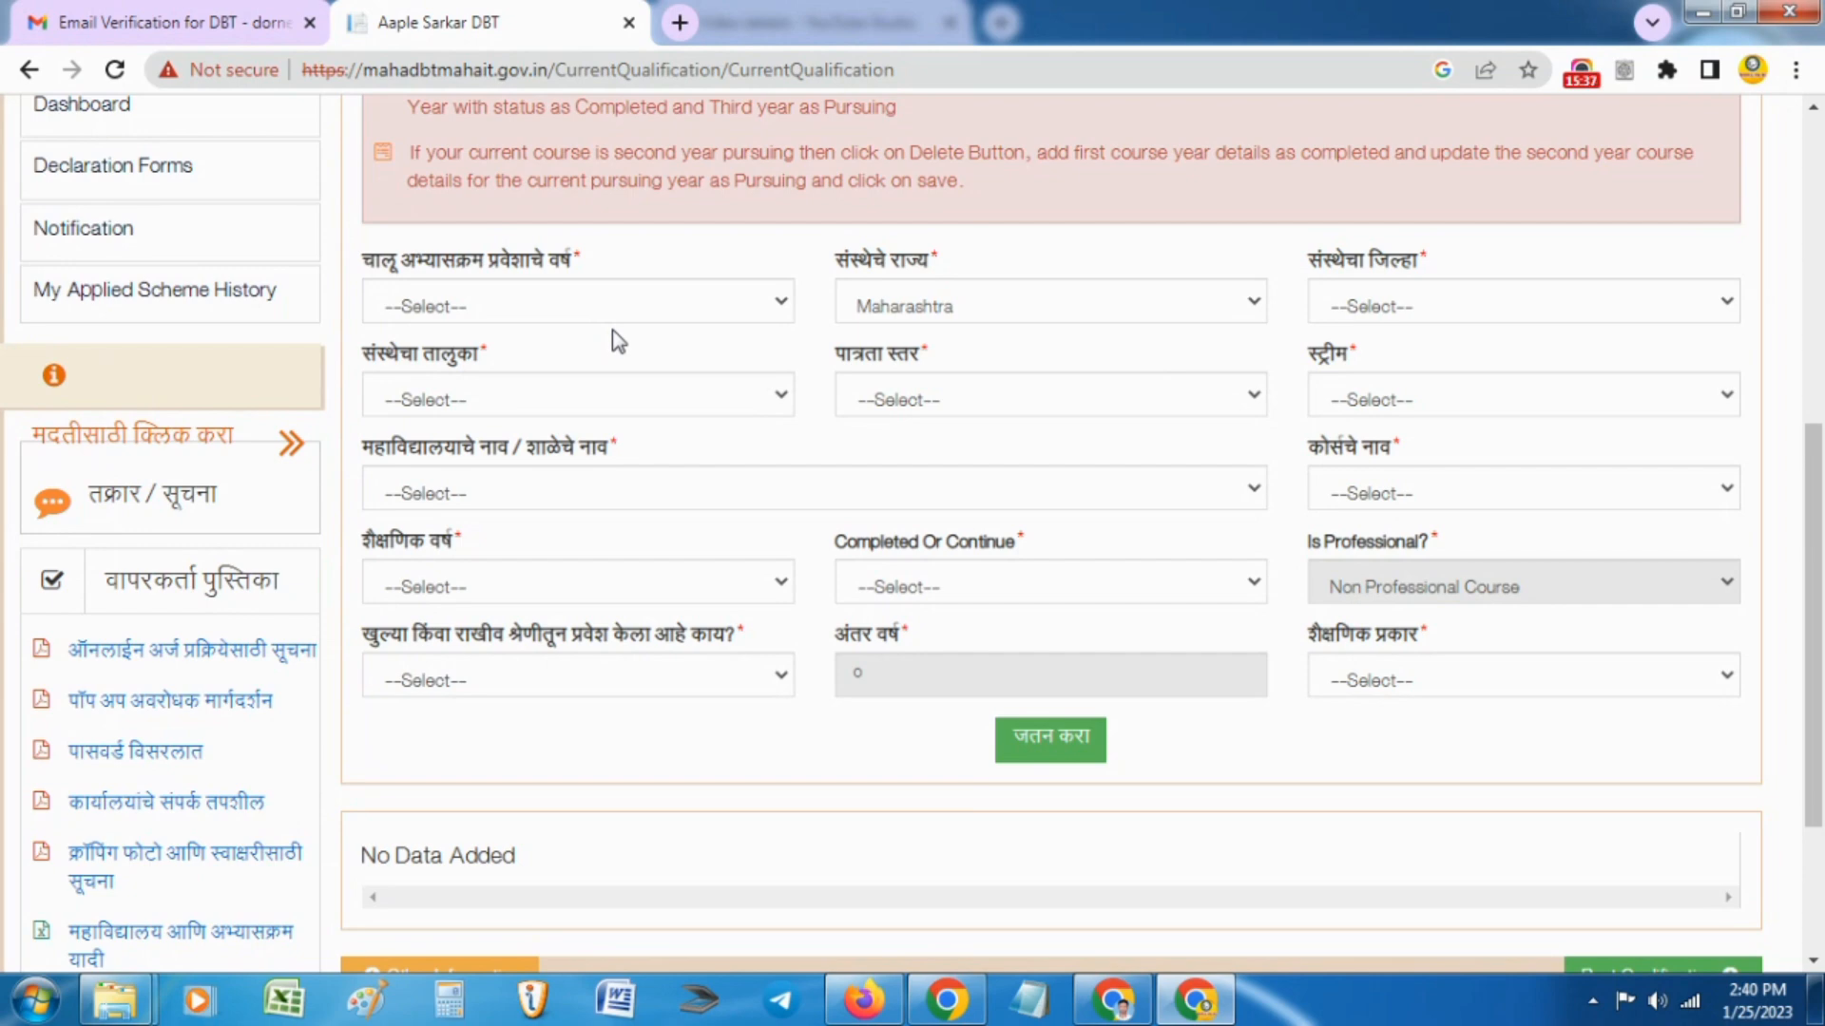
{"action": "left_click", "coordinate": [491, 304]}
{"action": "scroll", "coordinate": [471, 665], "scroll_direction": "down", "scroll_amount": 5}
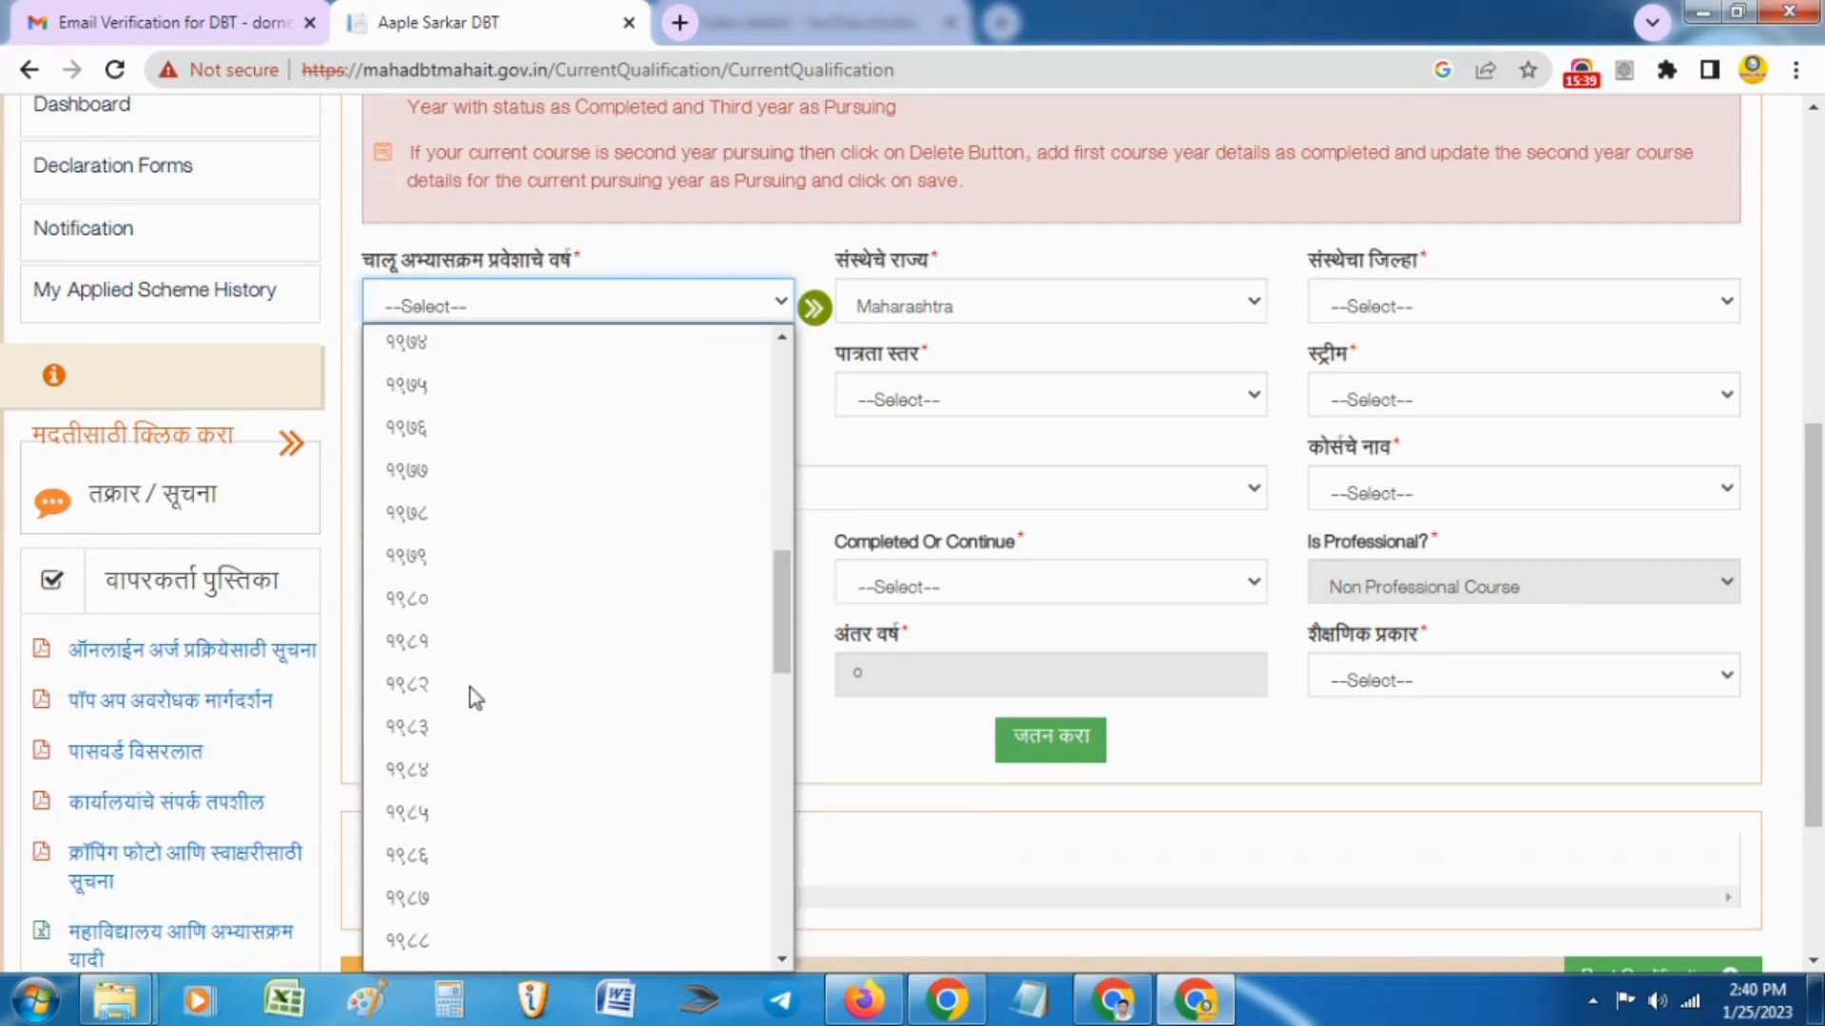
{"action": "scroll", "coordinate": [470, 687], "scroll_direction": "down", "scroll_amount": 10}
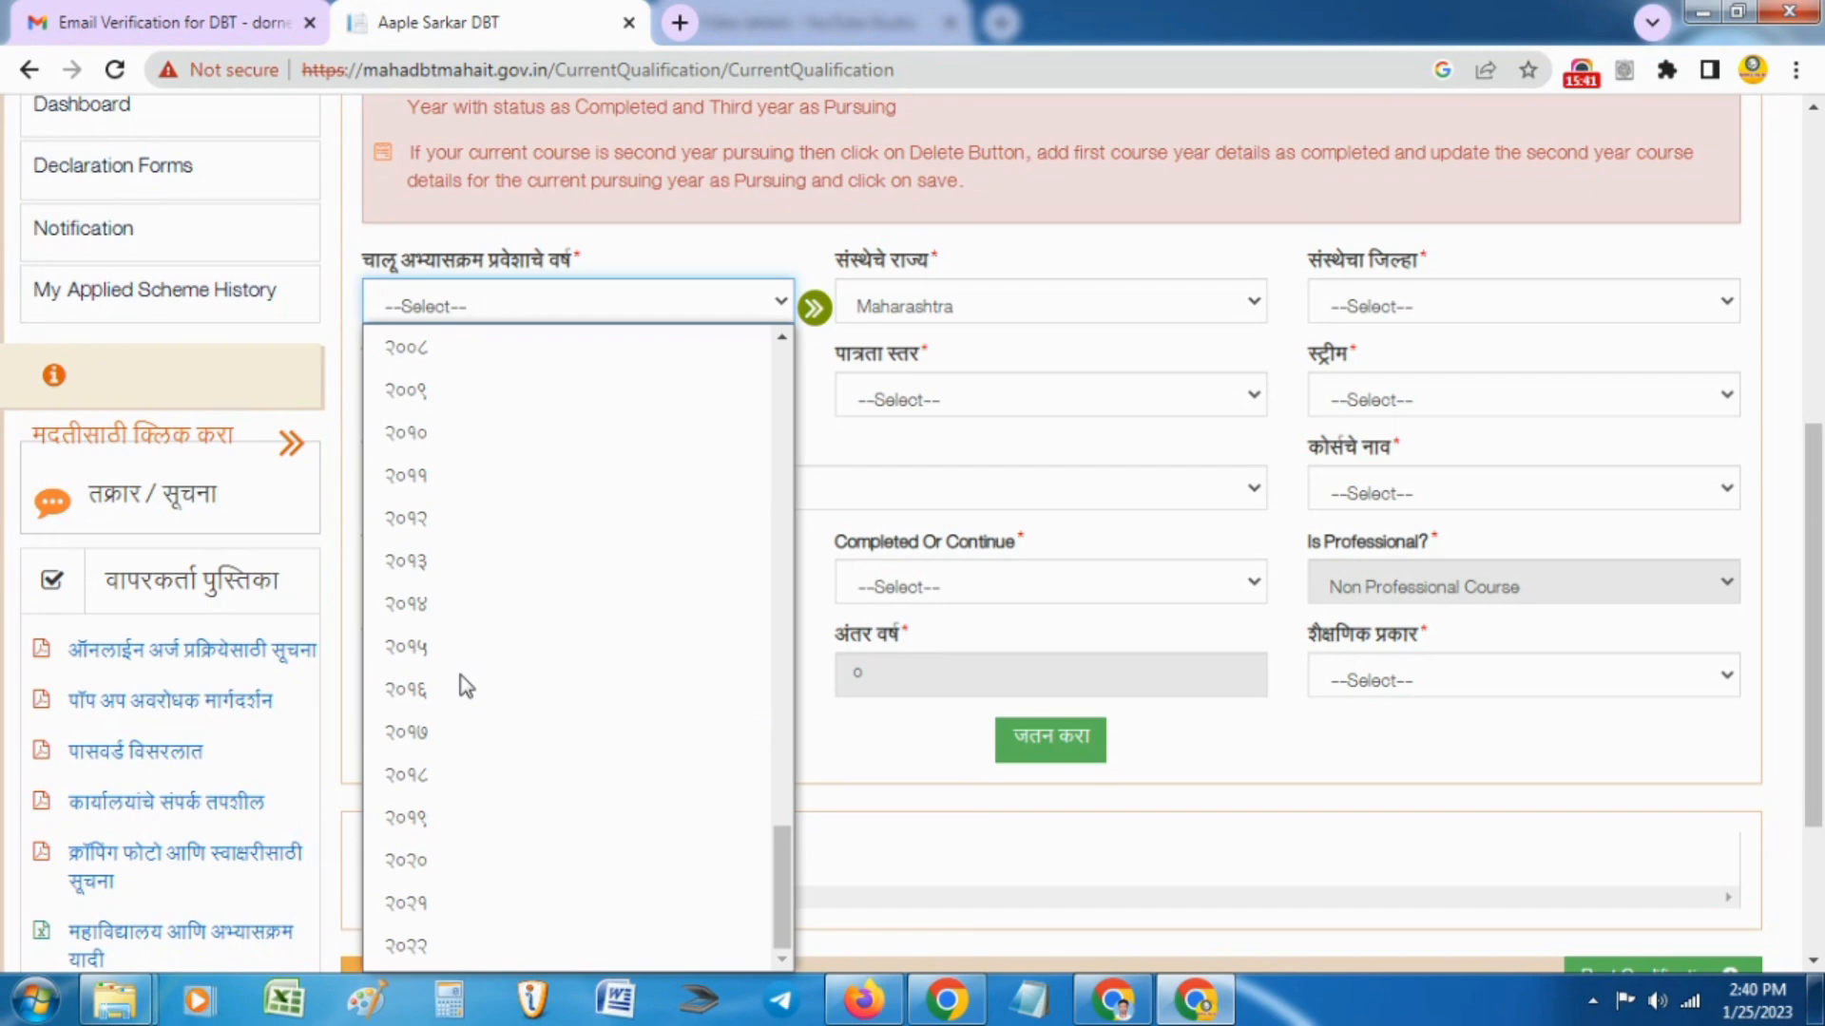
{"action": "left_click", "coordinate": [456, 945]}
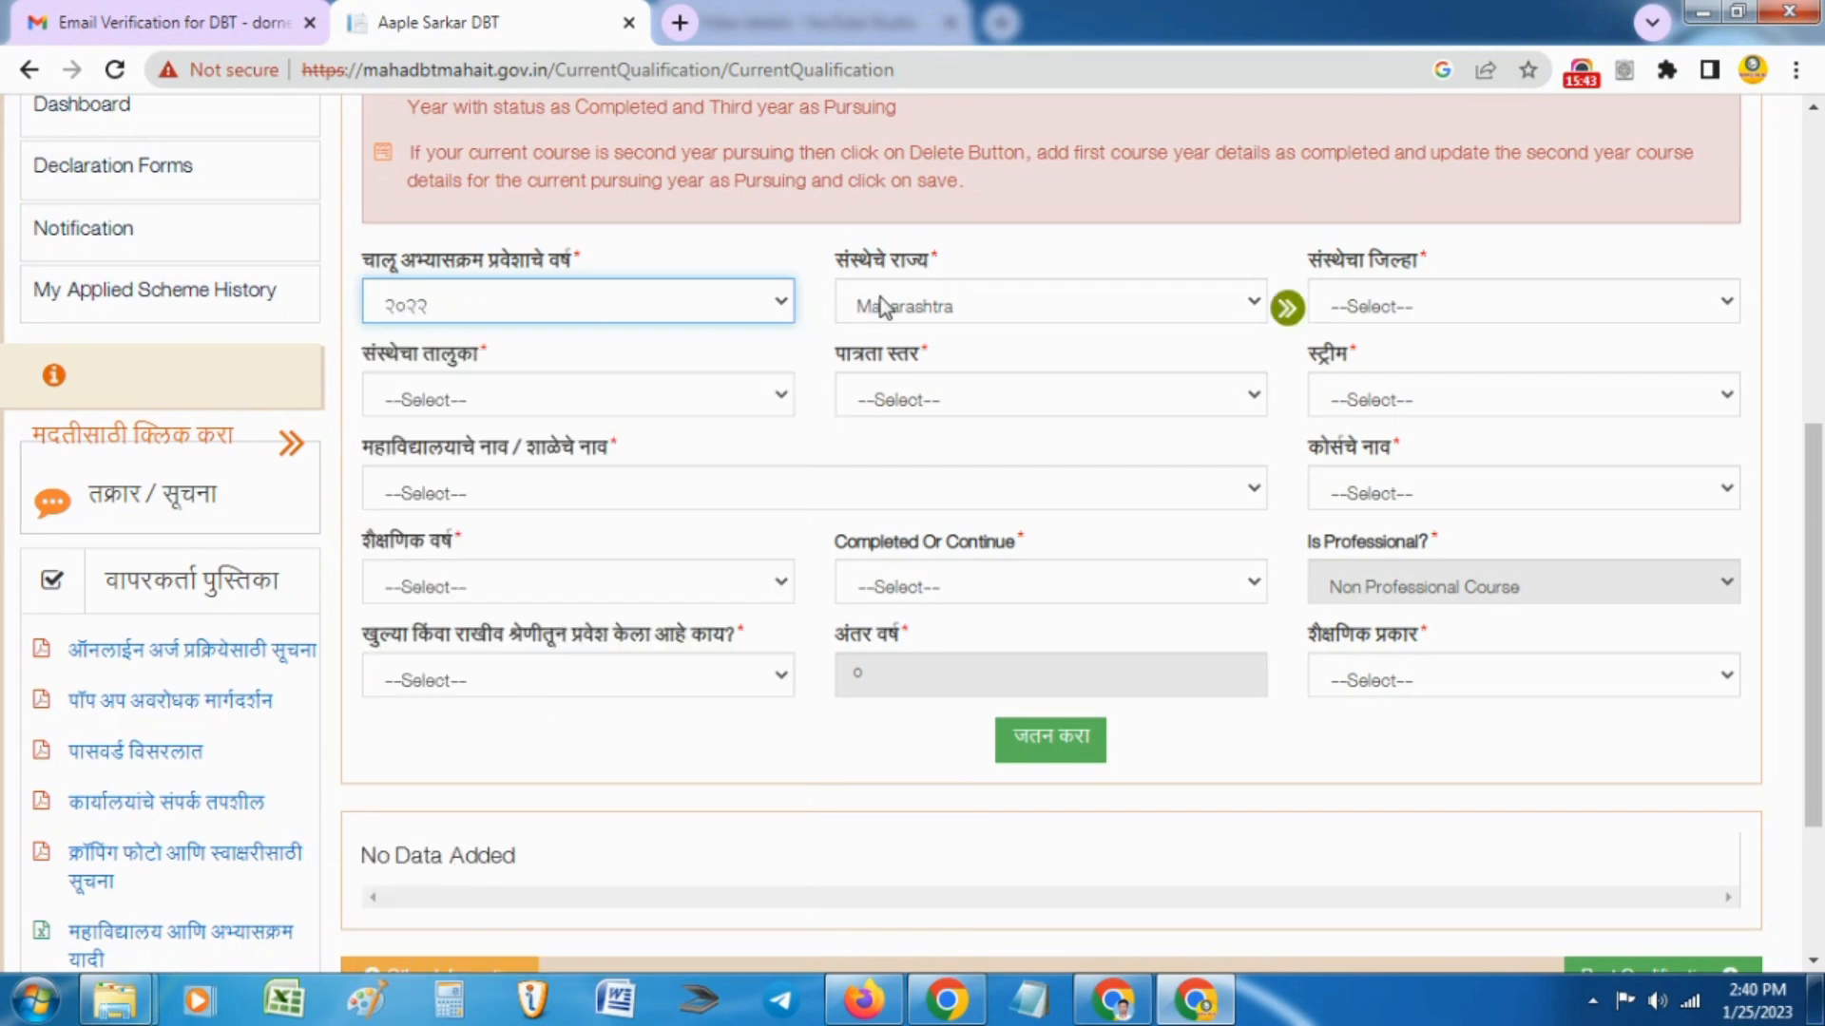
{"action": "left_click", "coordinate": [927, 309]}
{"action": "left_click", "coordinate": [926, 306]}
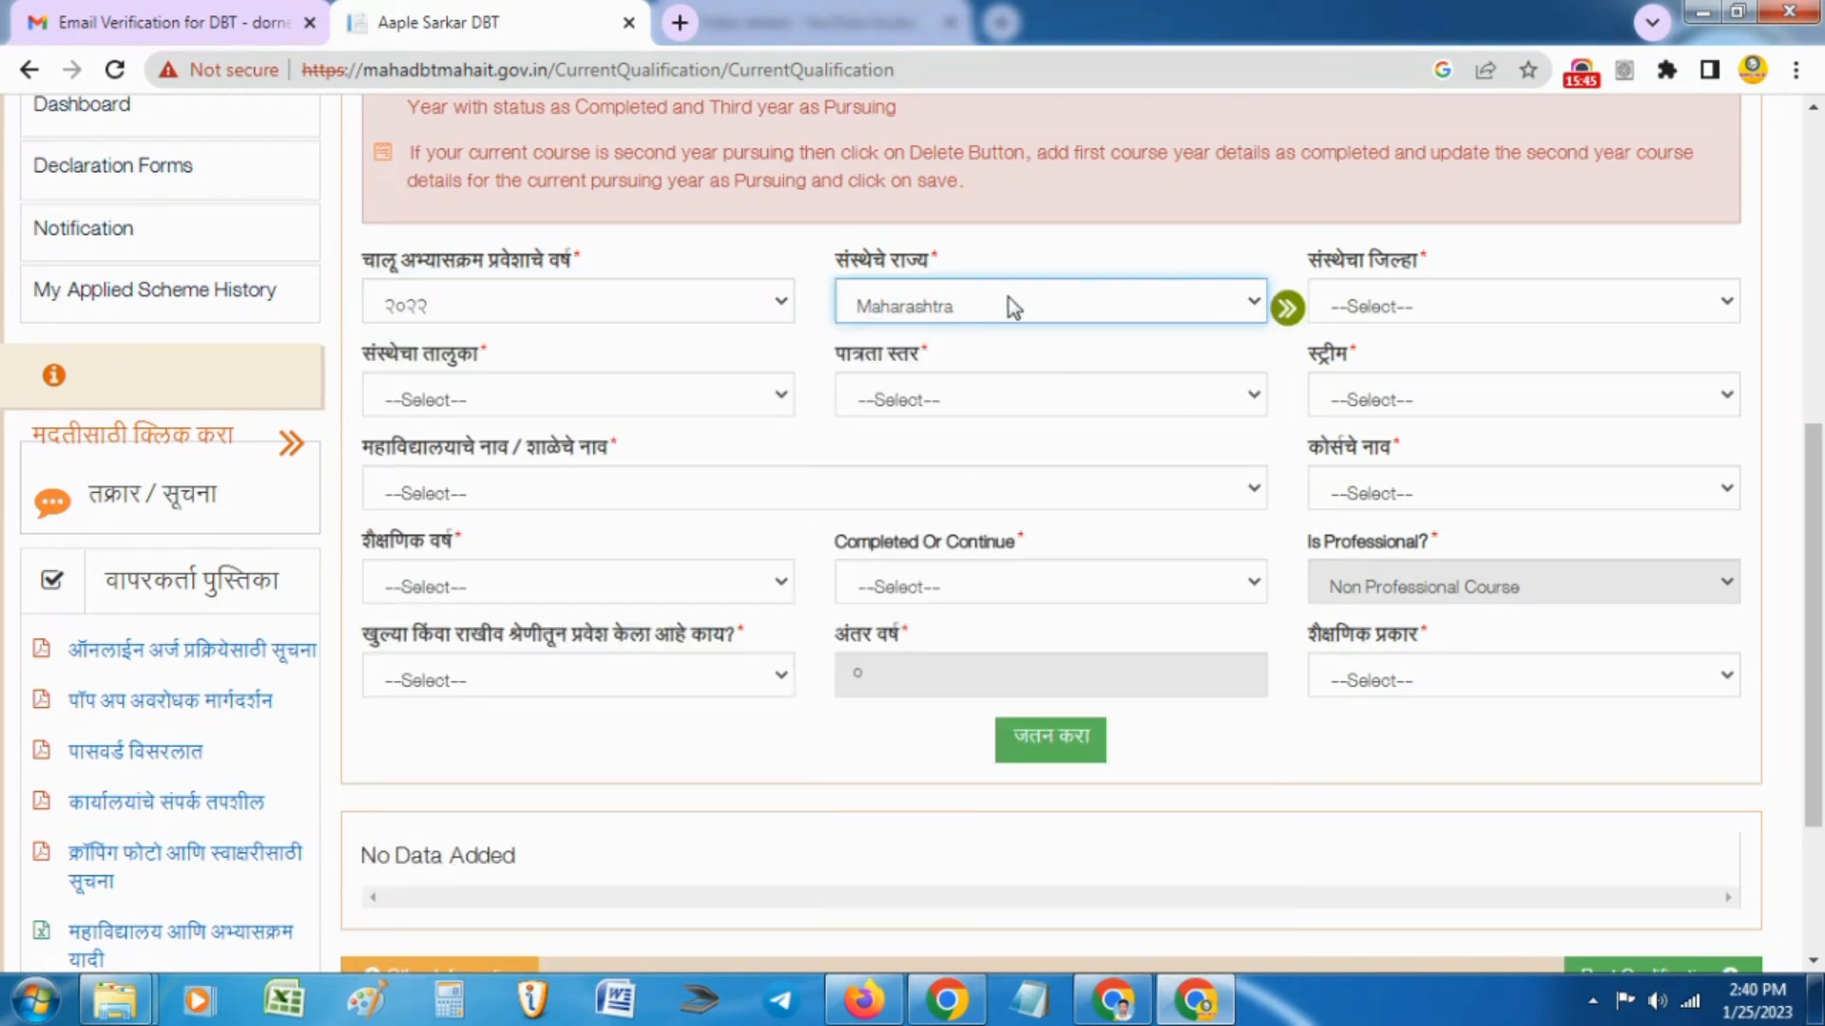
Set the institute district to Nanded and the taluka to बिलोली
{"action": "left_click", "coordinate": [1406, 305]}
{"action": "scroll", "coordinate": [1387, 722], "scroll_direction": "down", "scroll_amount": 5}
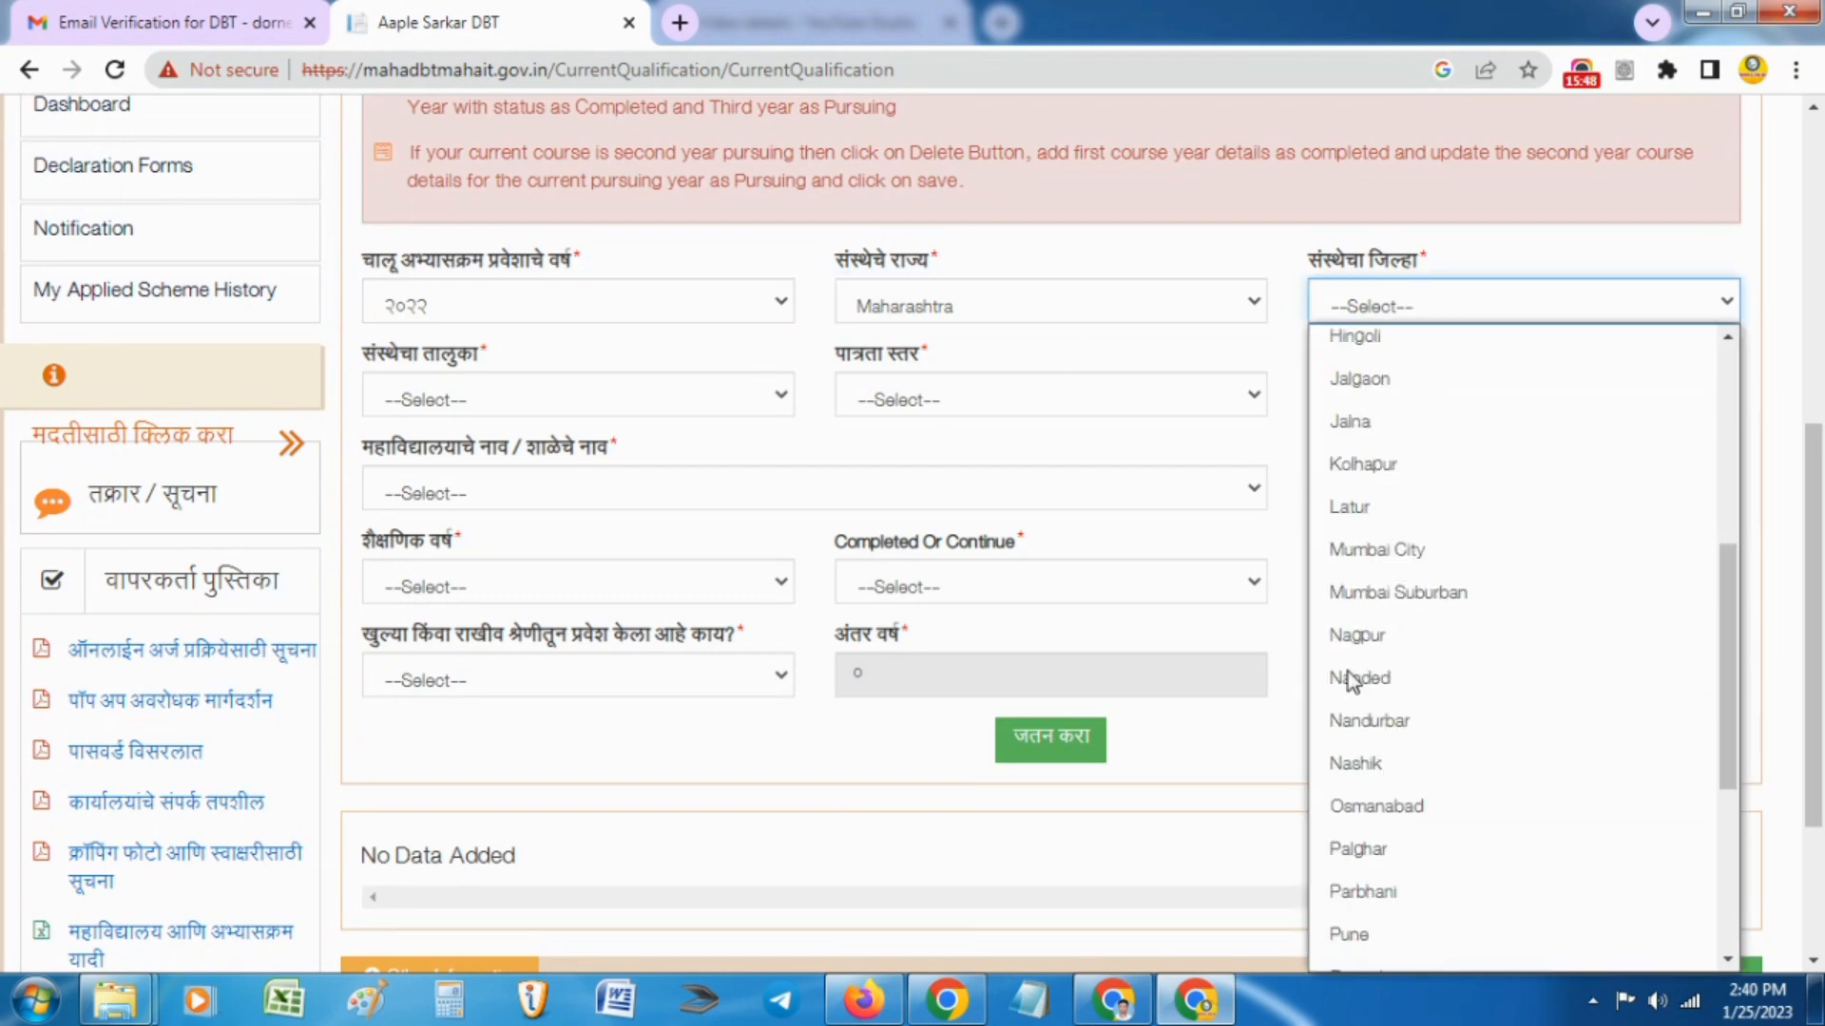
{"action": "left_click", "coordinate": [1395, 671]}
{"action": "left_click", "coordinate": [472, 404]}
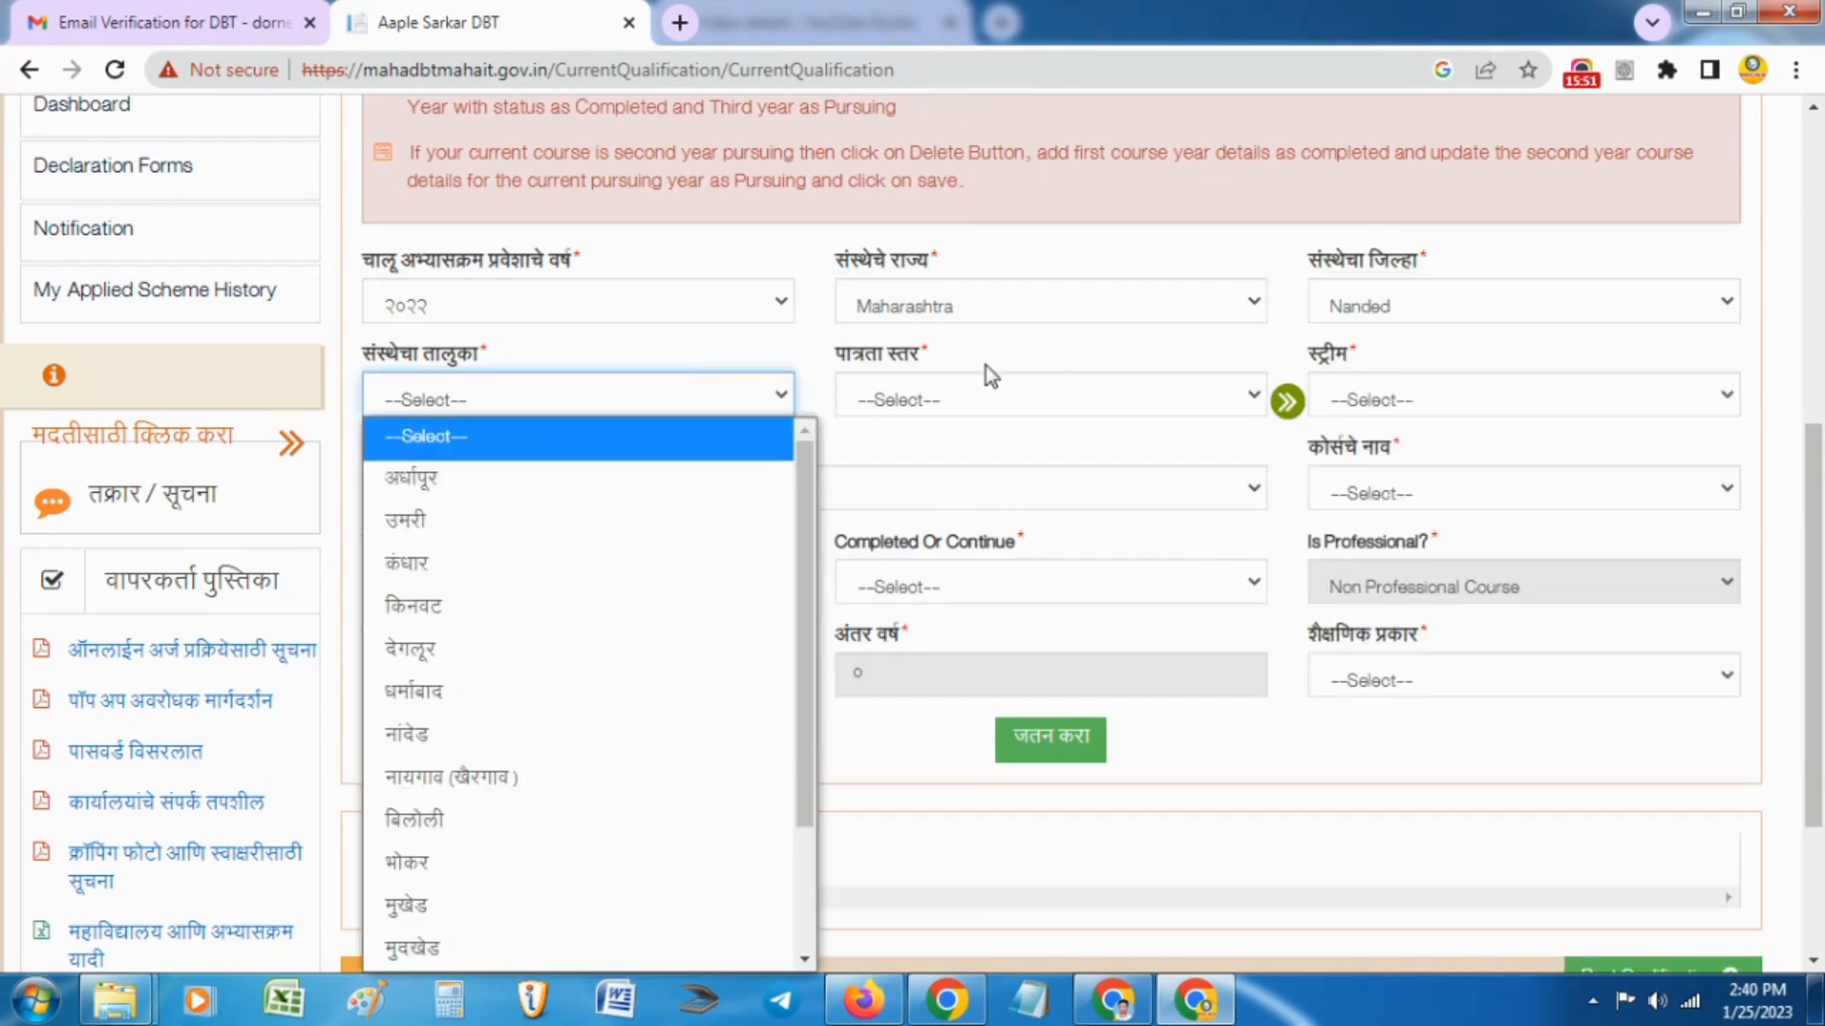
{"action": "left_click", "coordinate": [961, 345]}
{"action": "left_click", "coordinate": [699, 399]}
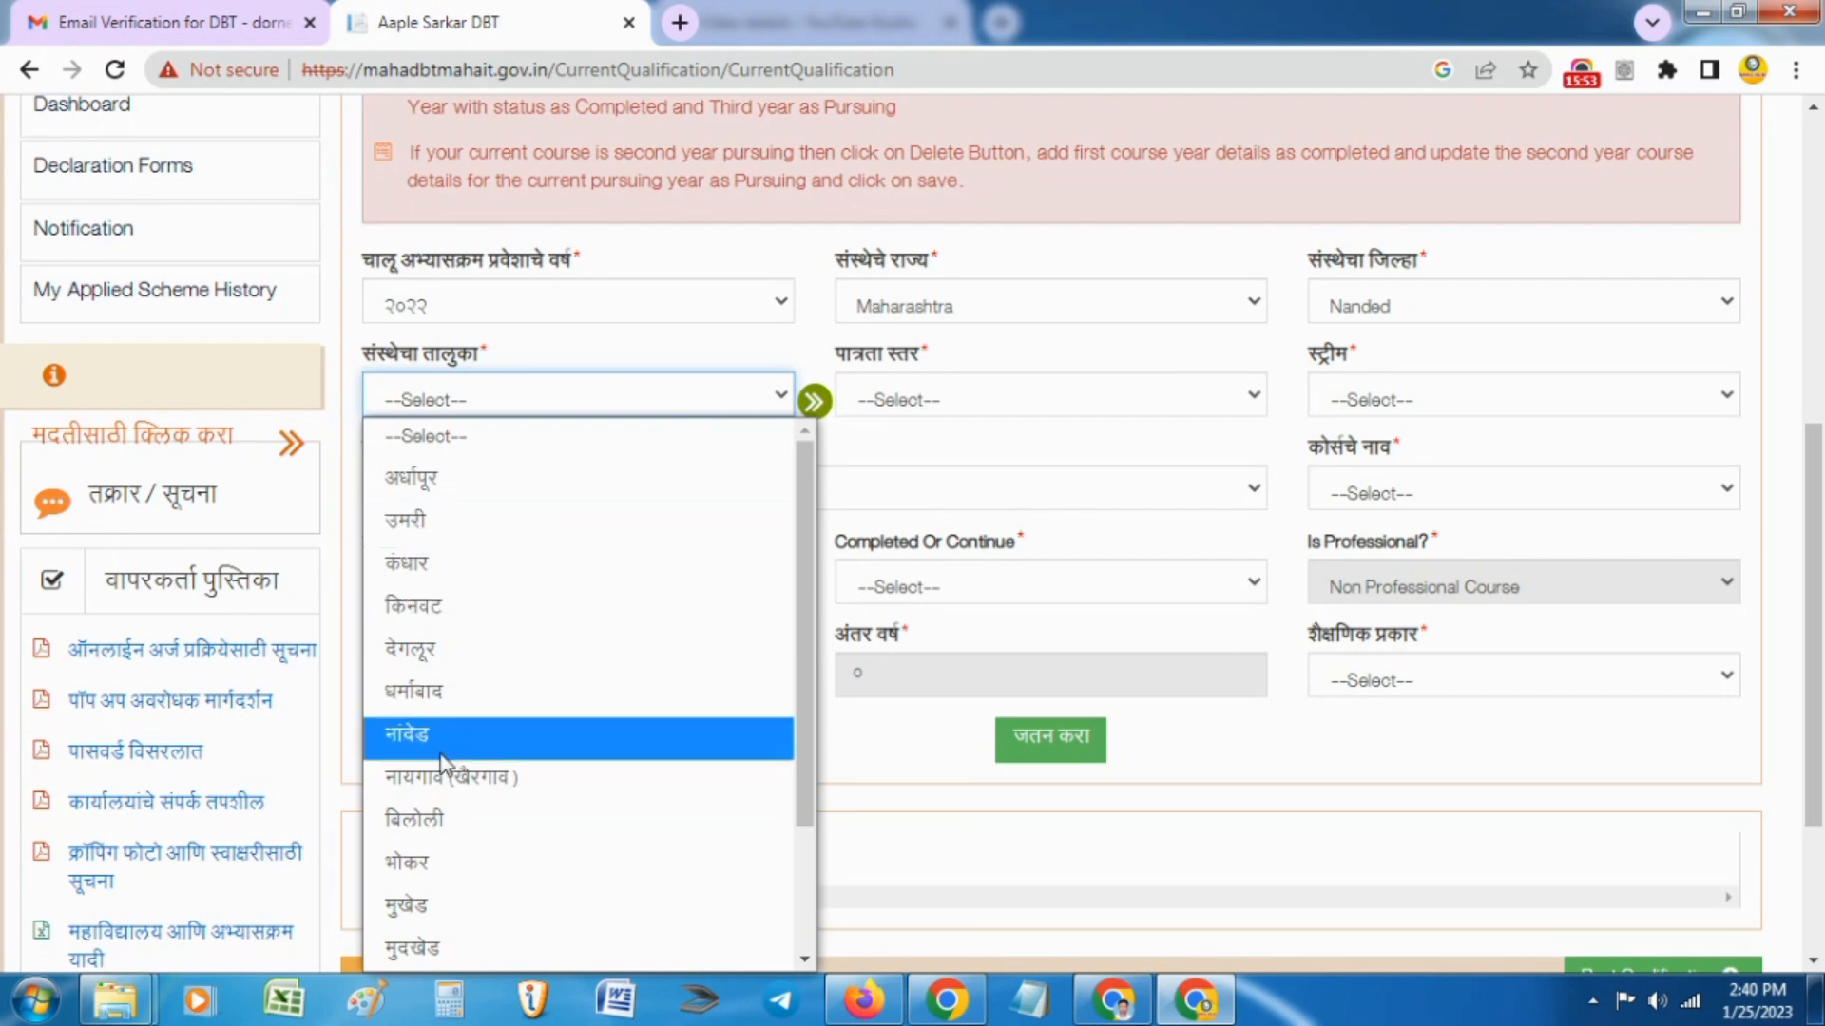
{"action": "left_click", "coordinate": [427, 822]}
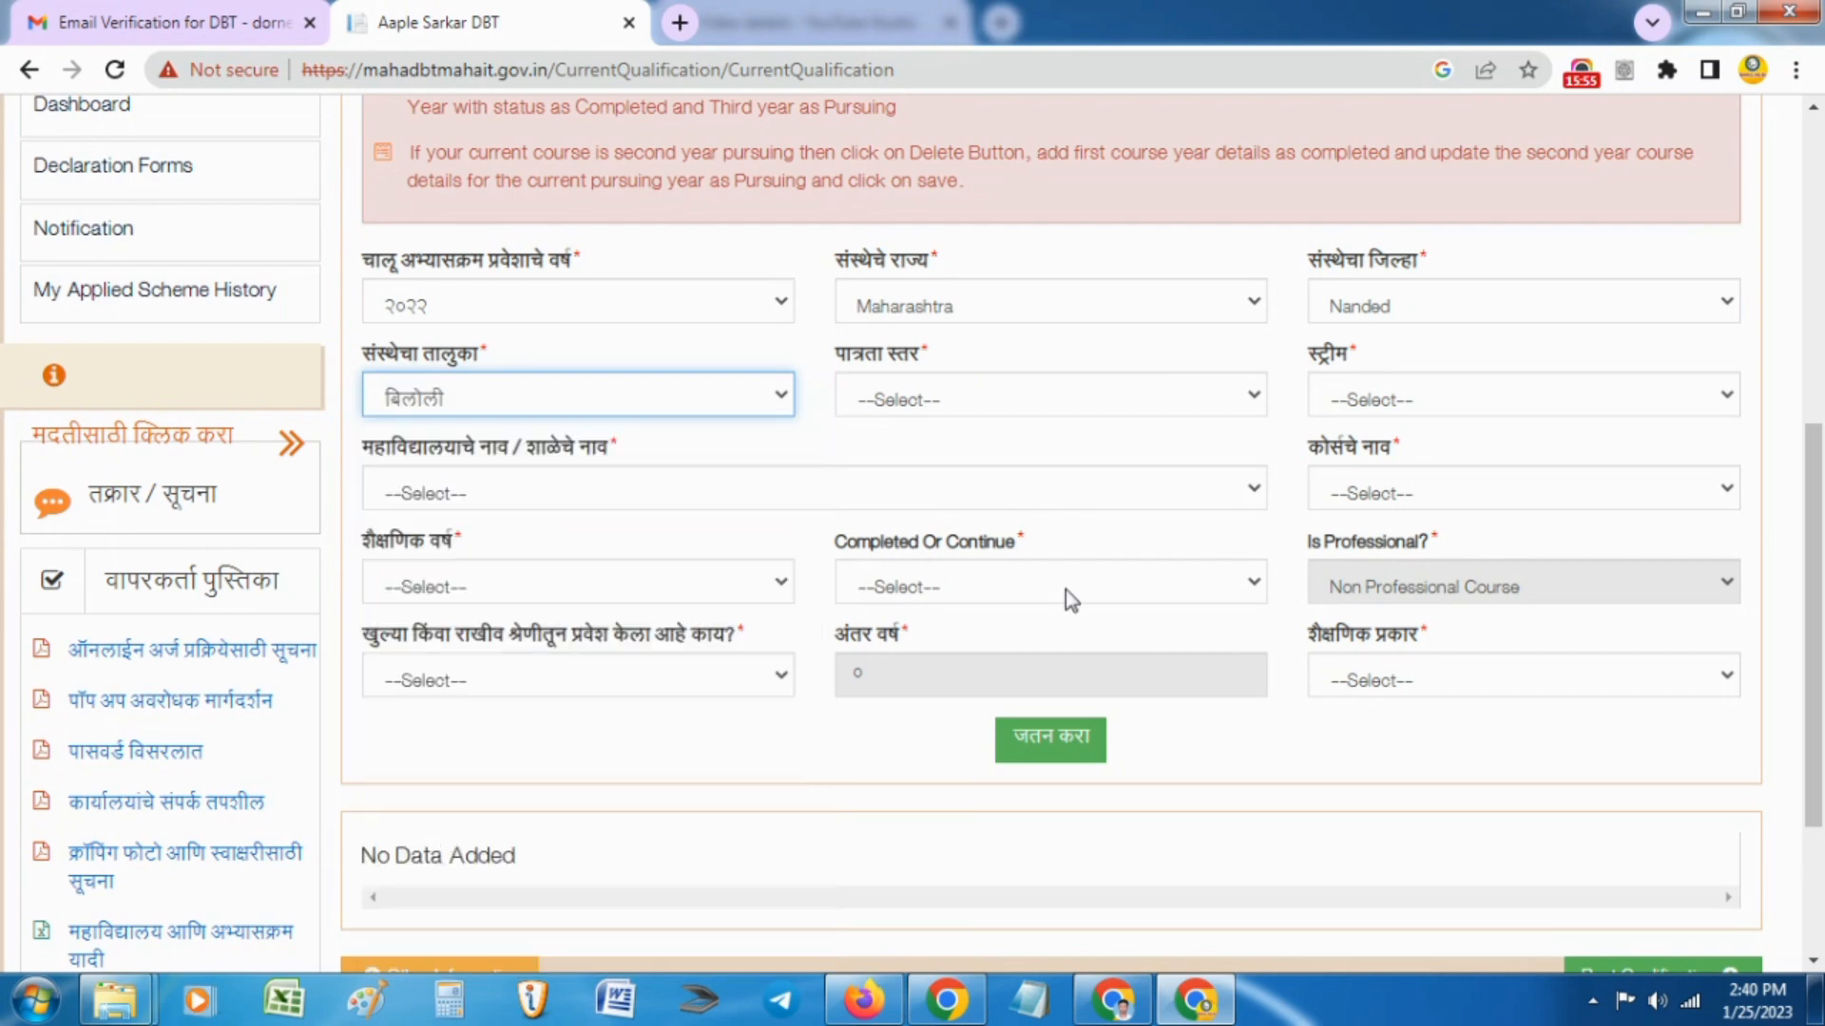
{"action": "left_click", "coordinate": [936, 399]}
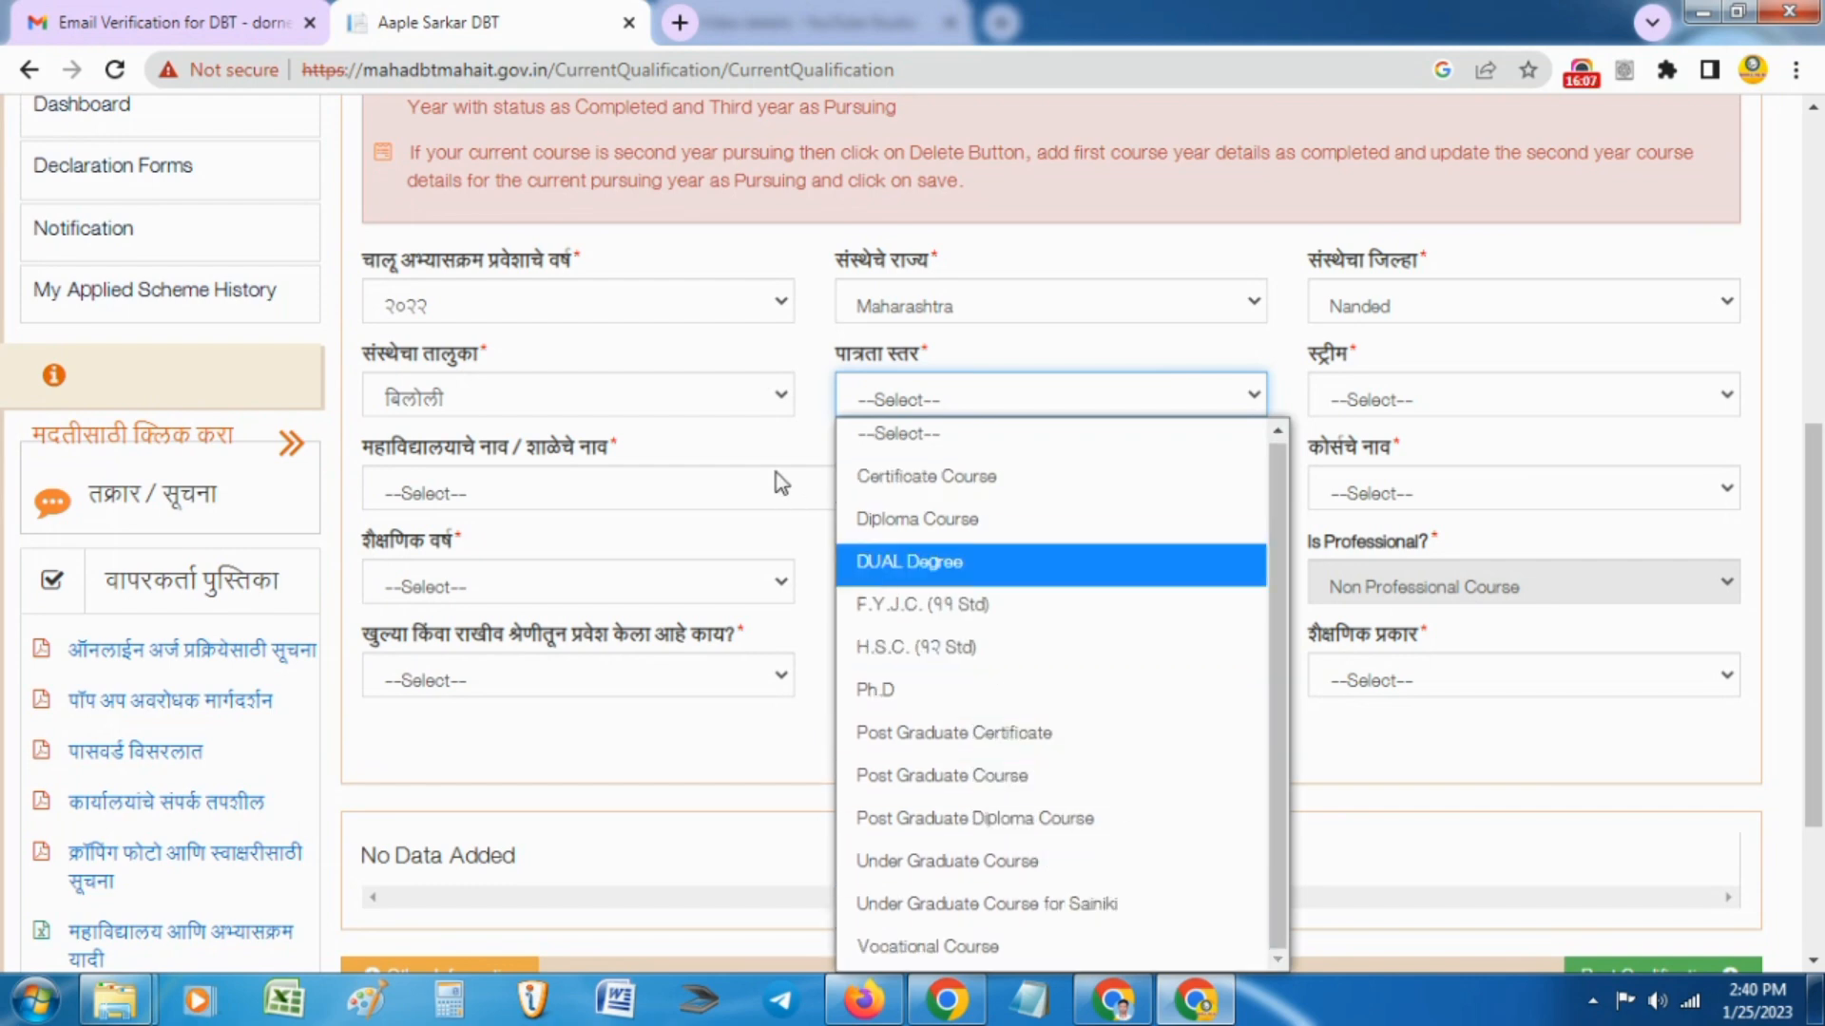
{"action": "left_click", "coordinate": [799, 481]}
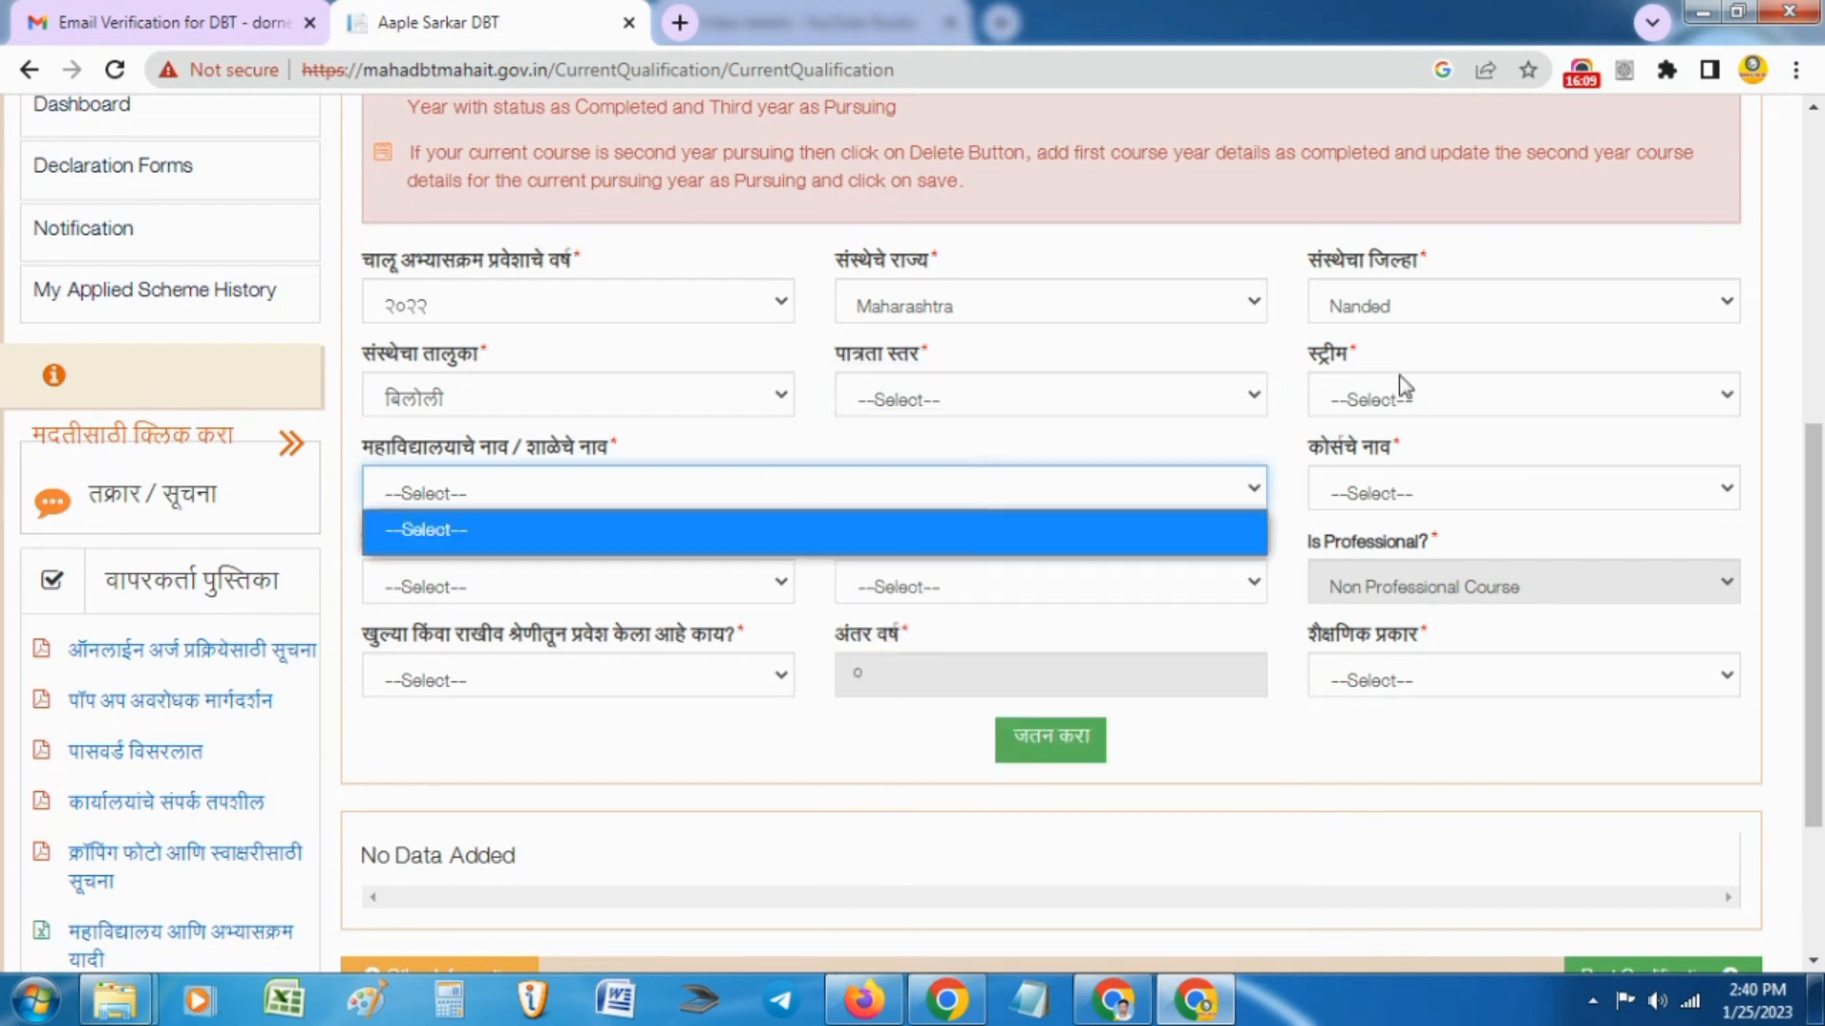
{"action": "left_click", "coordinate": [1434, 384]}
{"action": "scroll", "coordinate": [1416, 722], "scroll_direction": "down", "scroll_amount": 5}
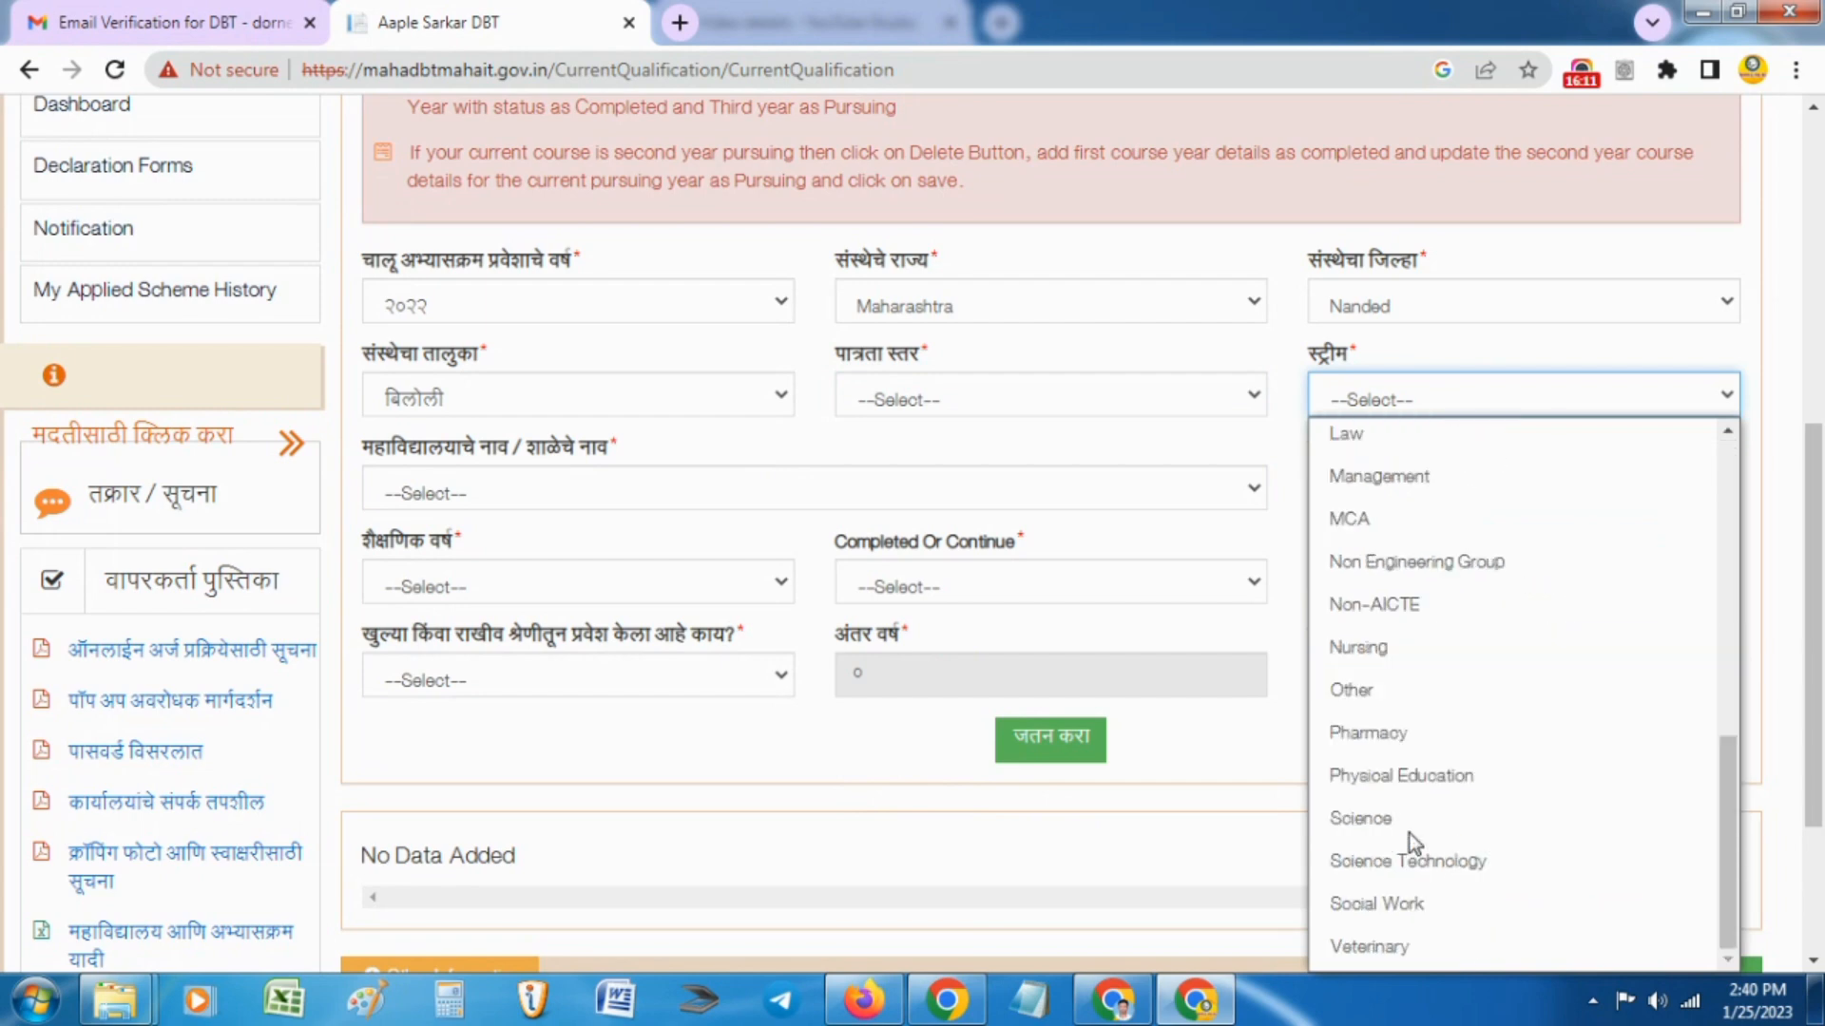
{"action": "scroll", "coordinate": [1410, 834], "scroll_direction": "up", "scroll_amount": 5}
{"action": "scroll", "coordinate": [1416, 807], "scroll_direction": "down", "scroll_amount": 5}
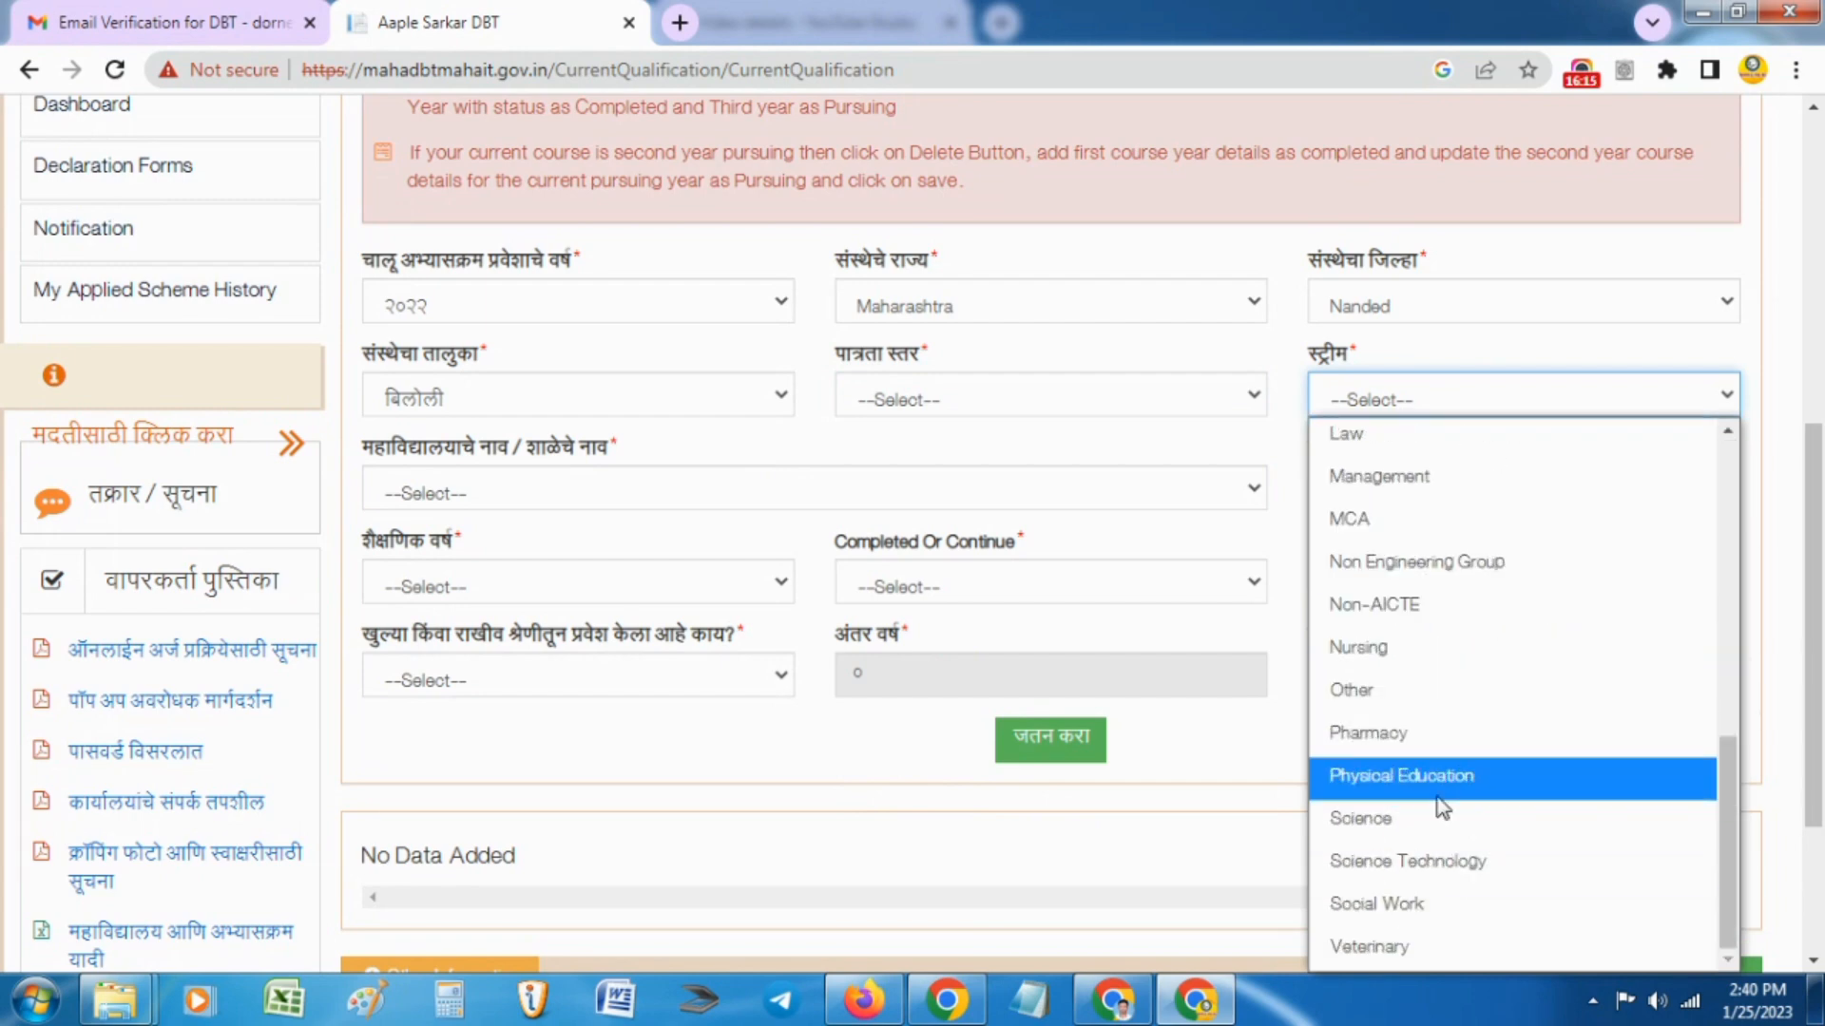
{"action": "scroll", "coordinate": [1436, 651], "scroll_direction": "up", "scroll_amount": 5}
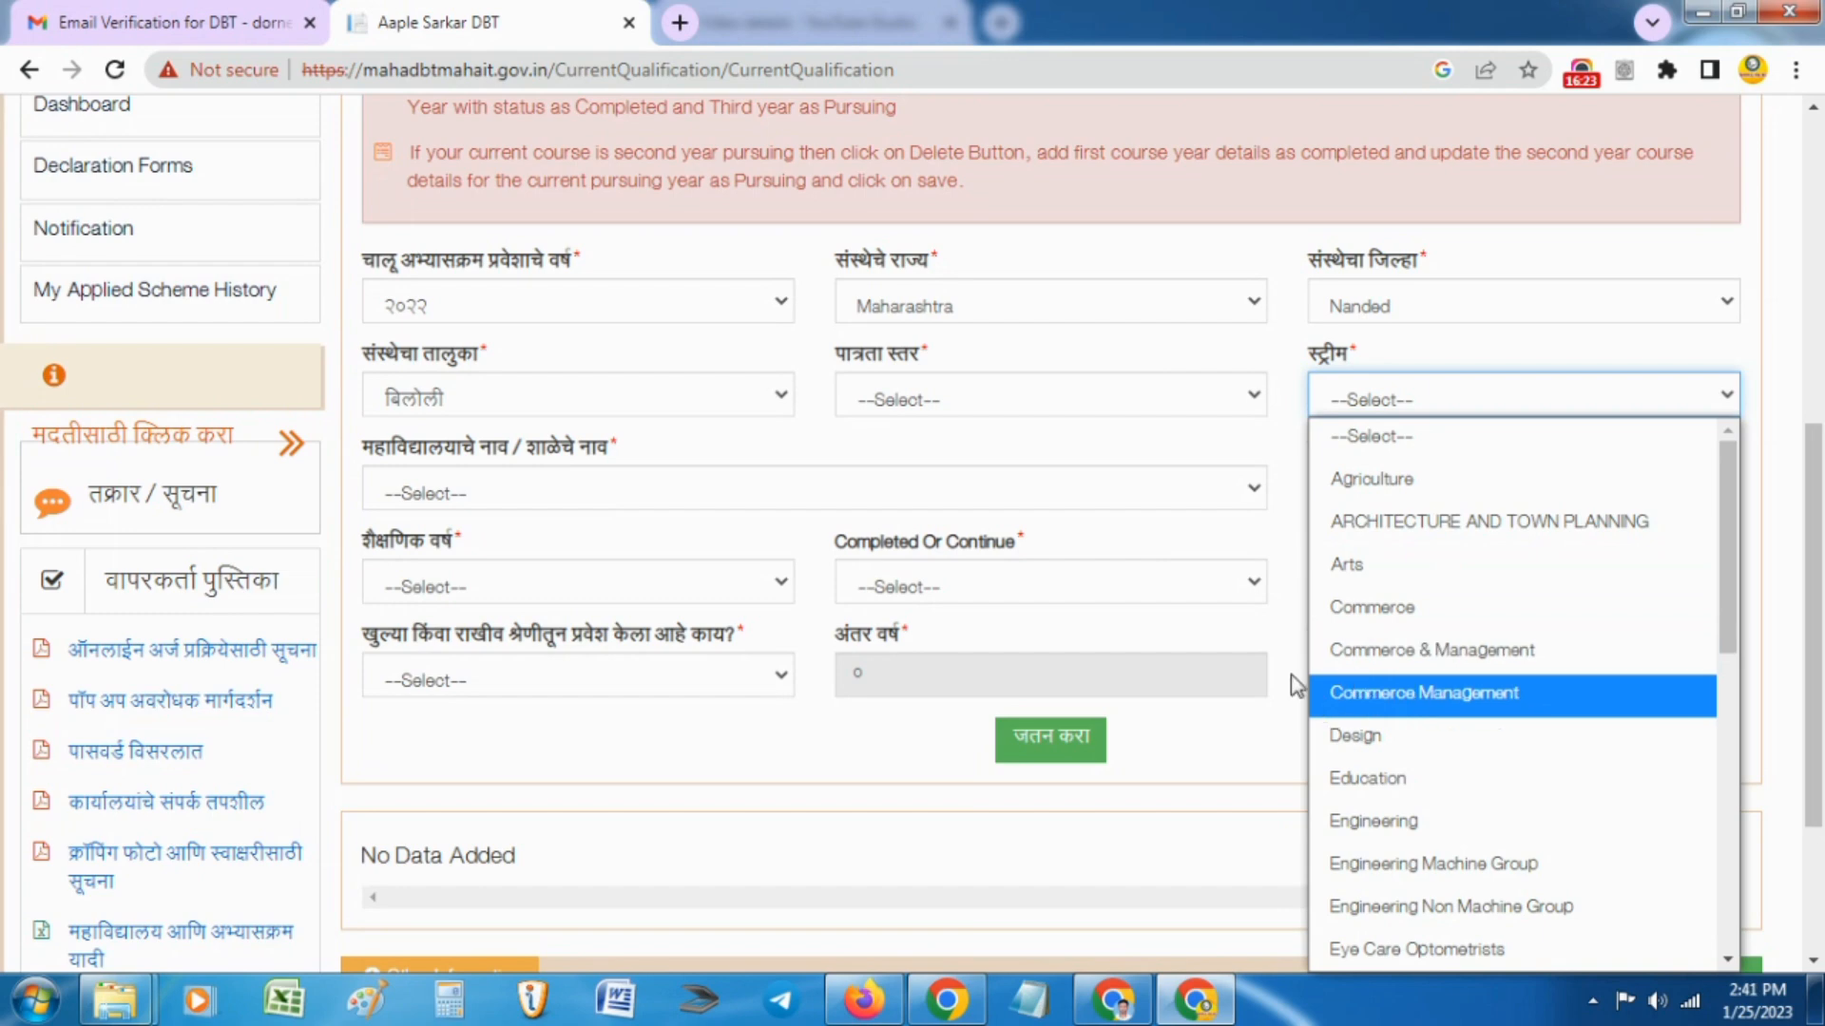
{"action": "left_click", "coordinate": [1197, 539]}
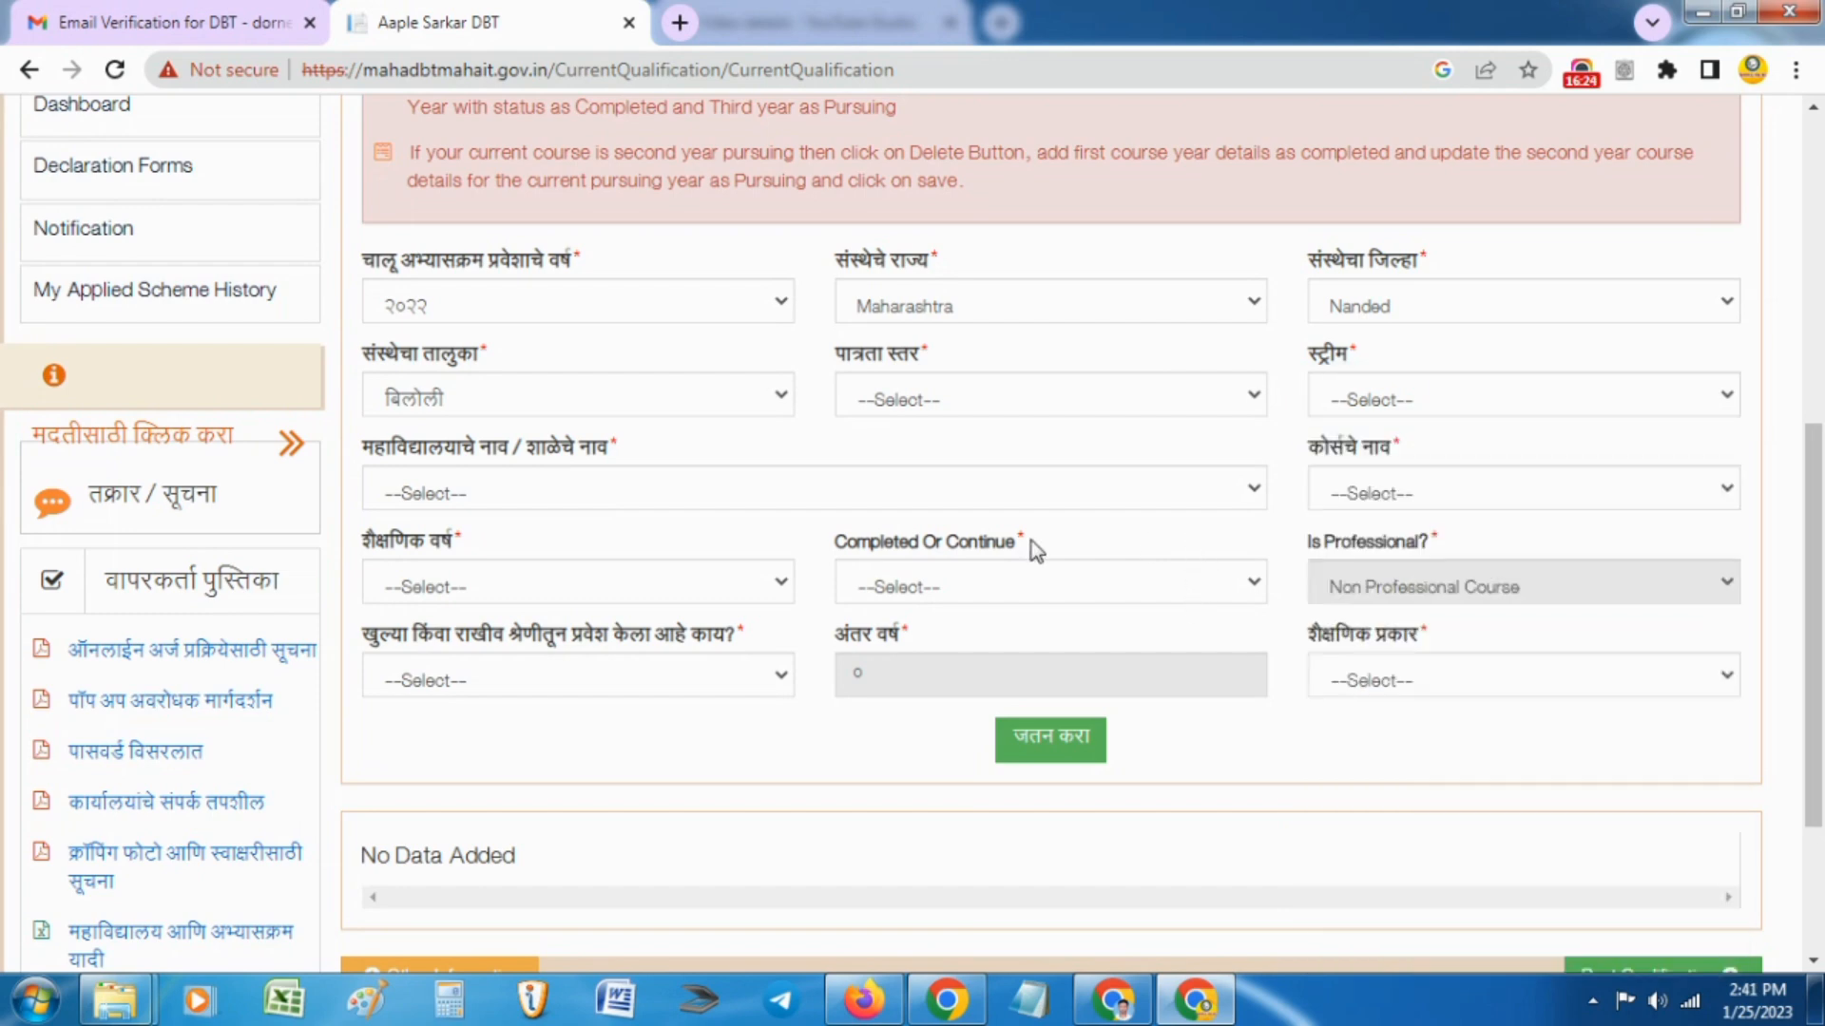
{"action": "left_click", "coordinate": [561, 482]}
{"action": "left_click", "coordinate": [561, 482]}
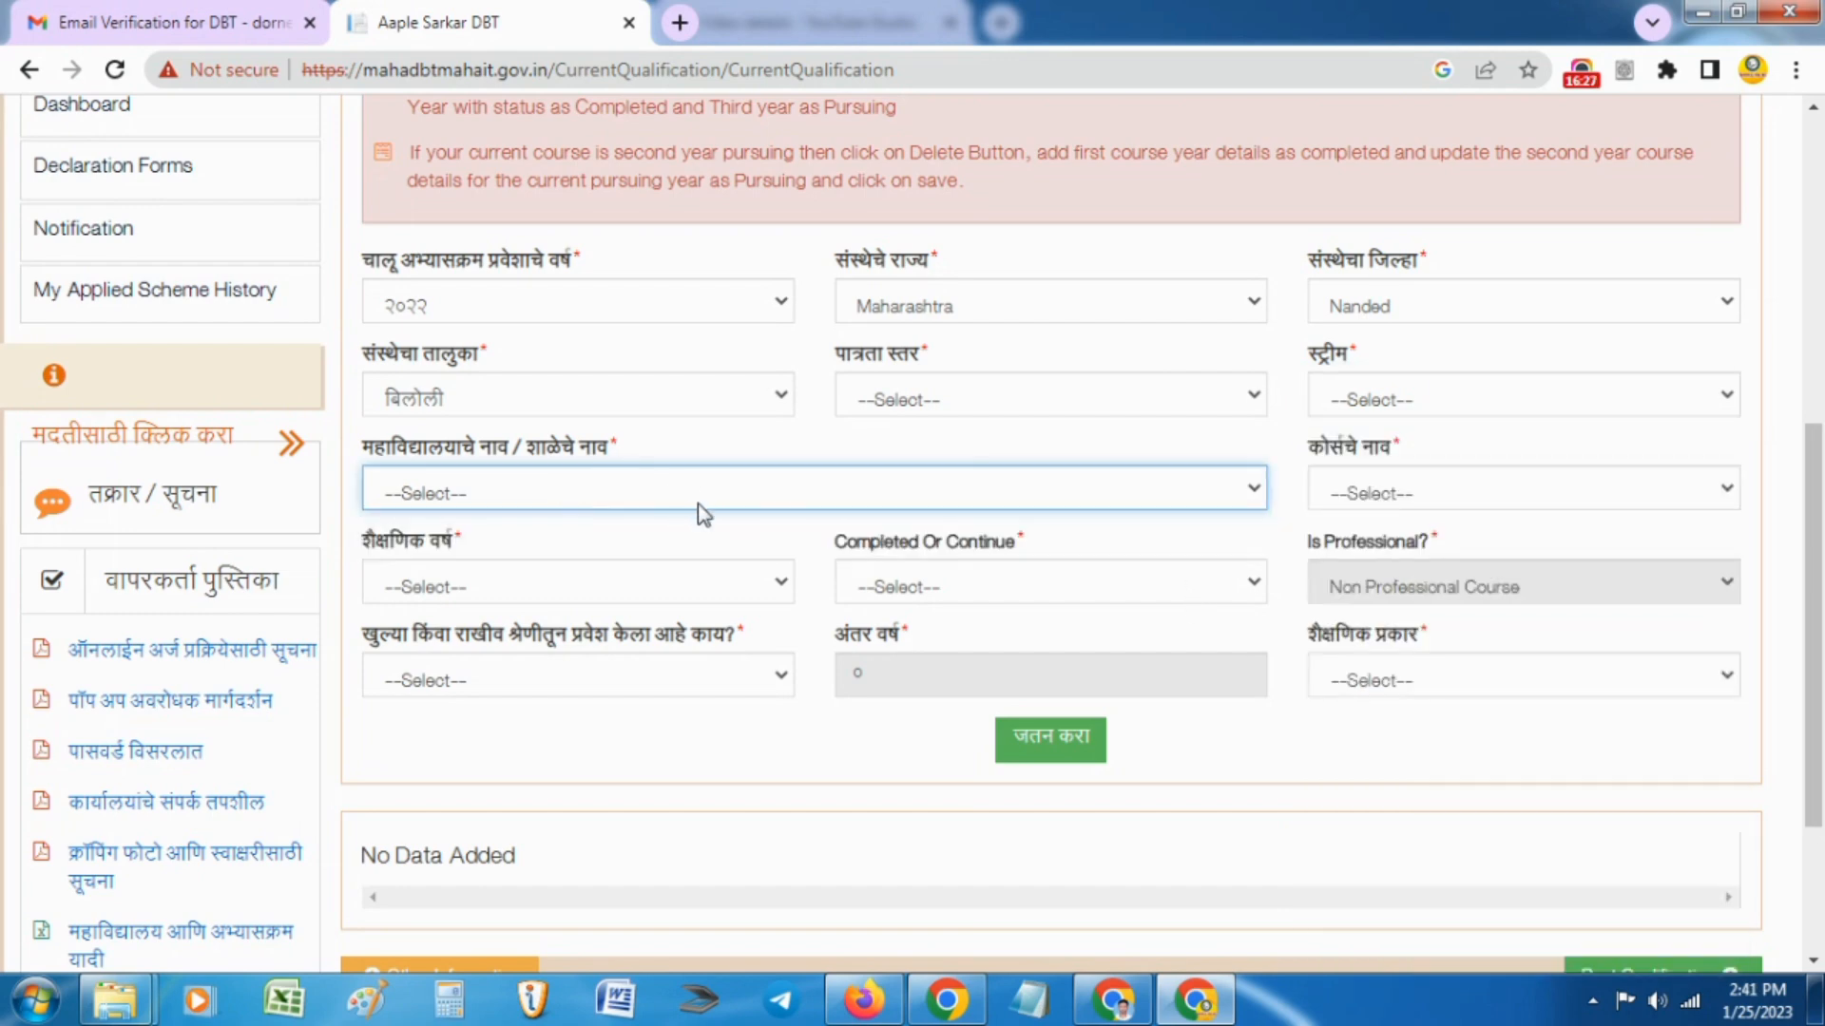
{"action": "left_click", "coordinate": [1141, 494]}
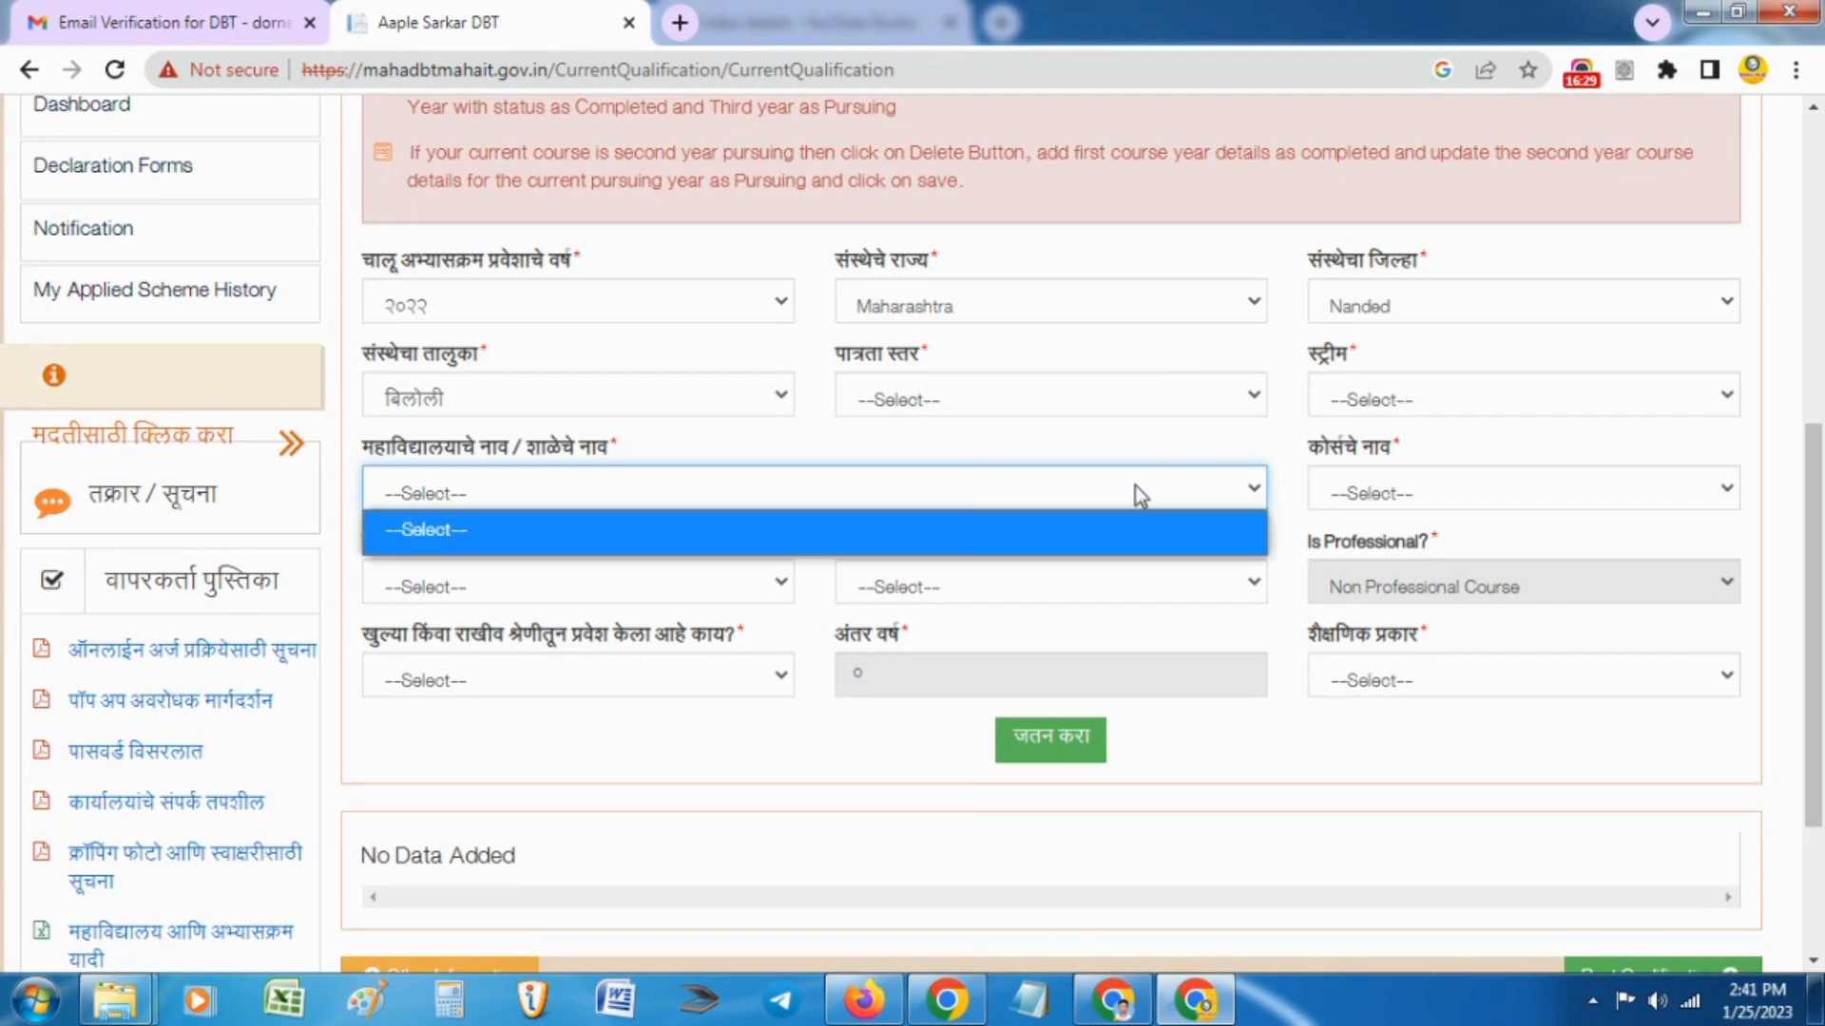
{"action": "left_click", "coordinate": [1087, 487]}
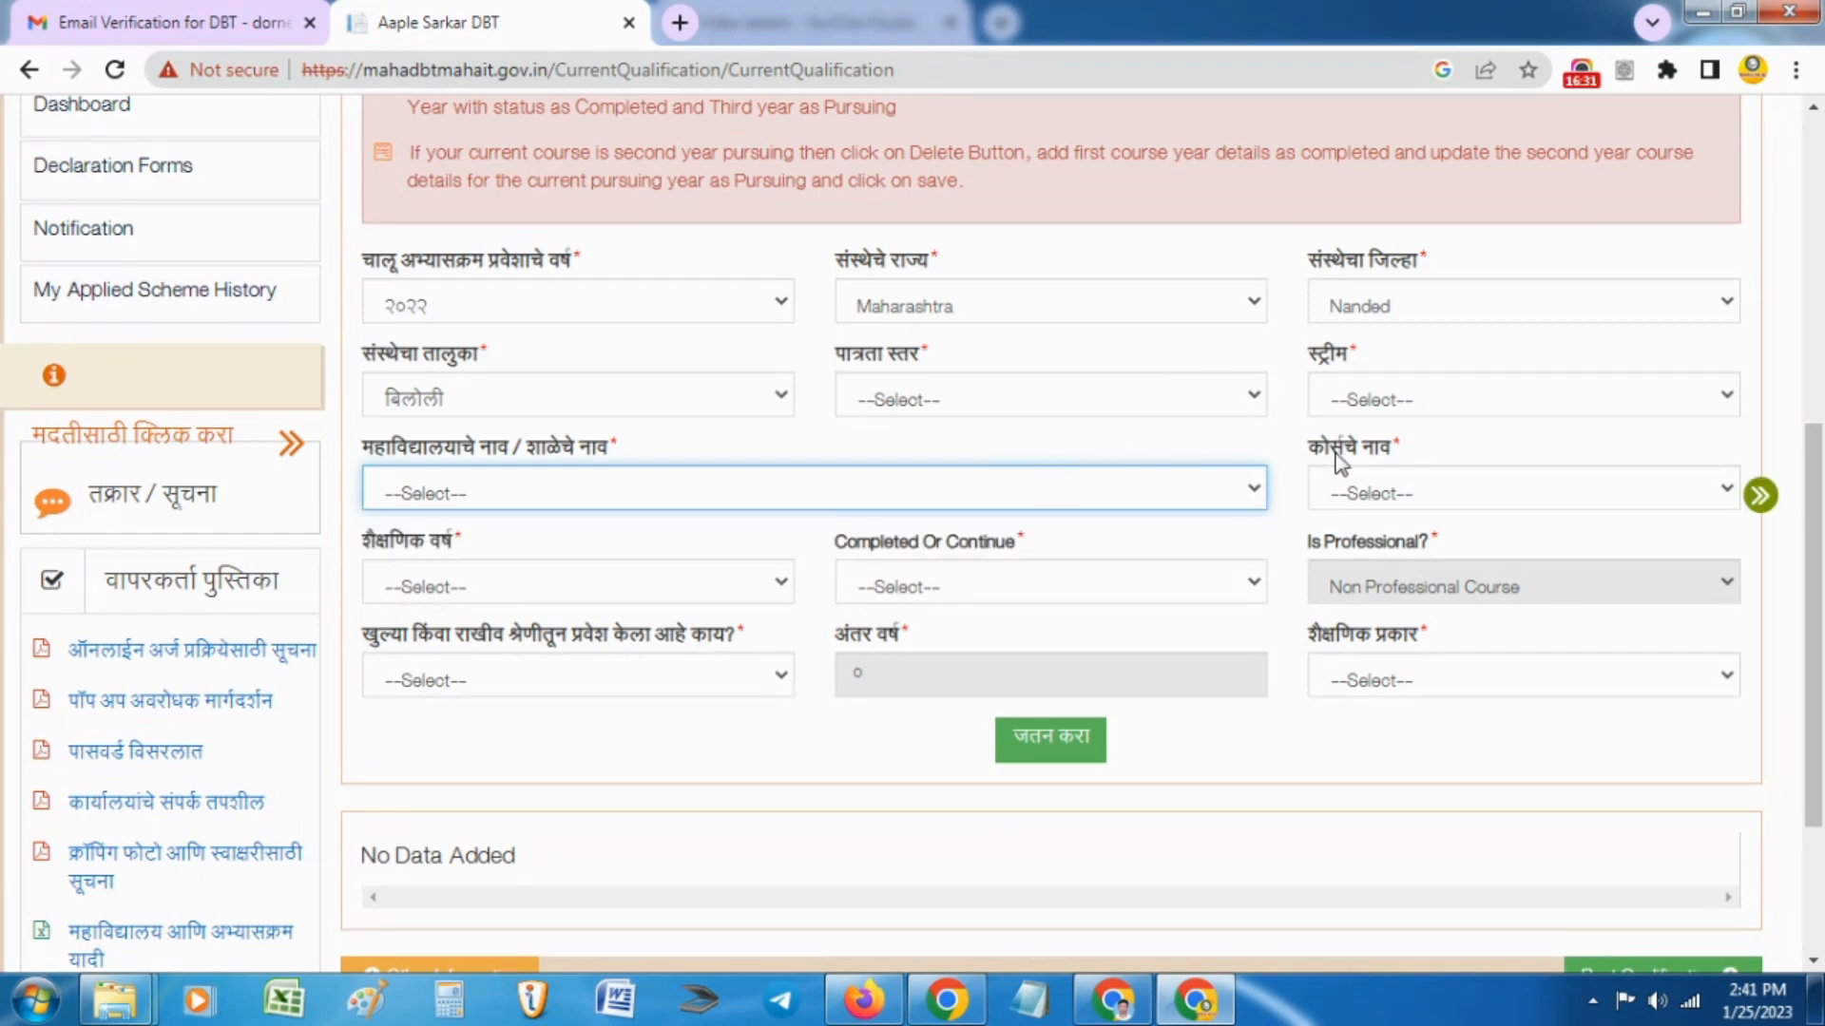
{"action": "left_click_drag", "start_coordinate": [1310, 446], "coordinate": [1393, 441]}
{"action": "left_click", "coordinate": [1391, 493]}
{"action": "left_click", "coordinate": [1391, 492]}
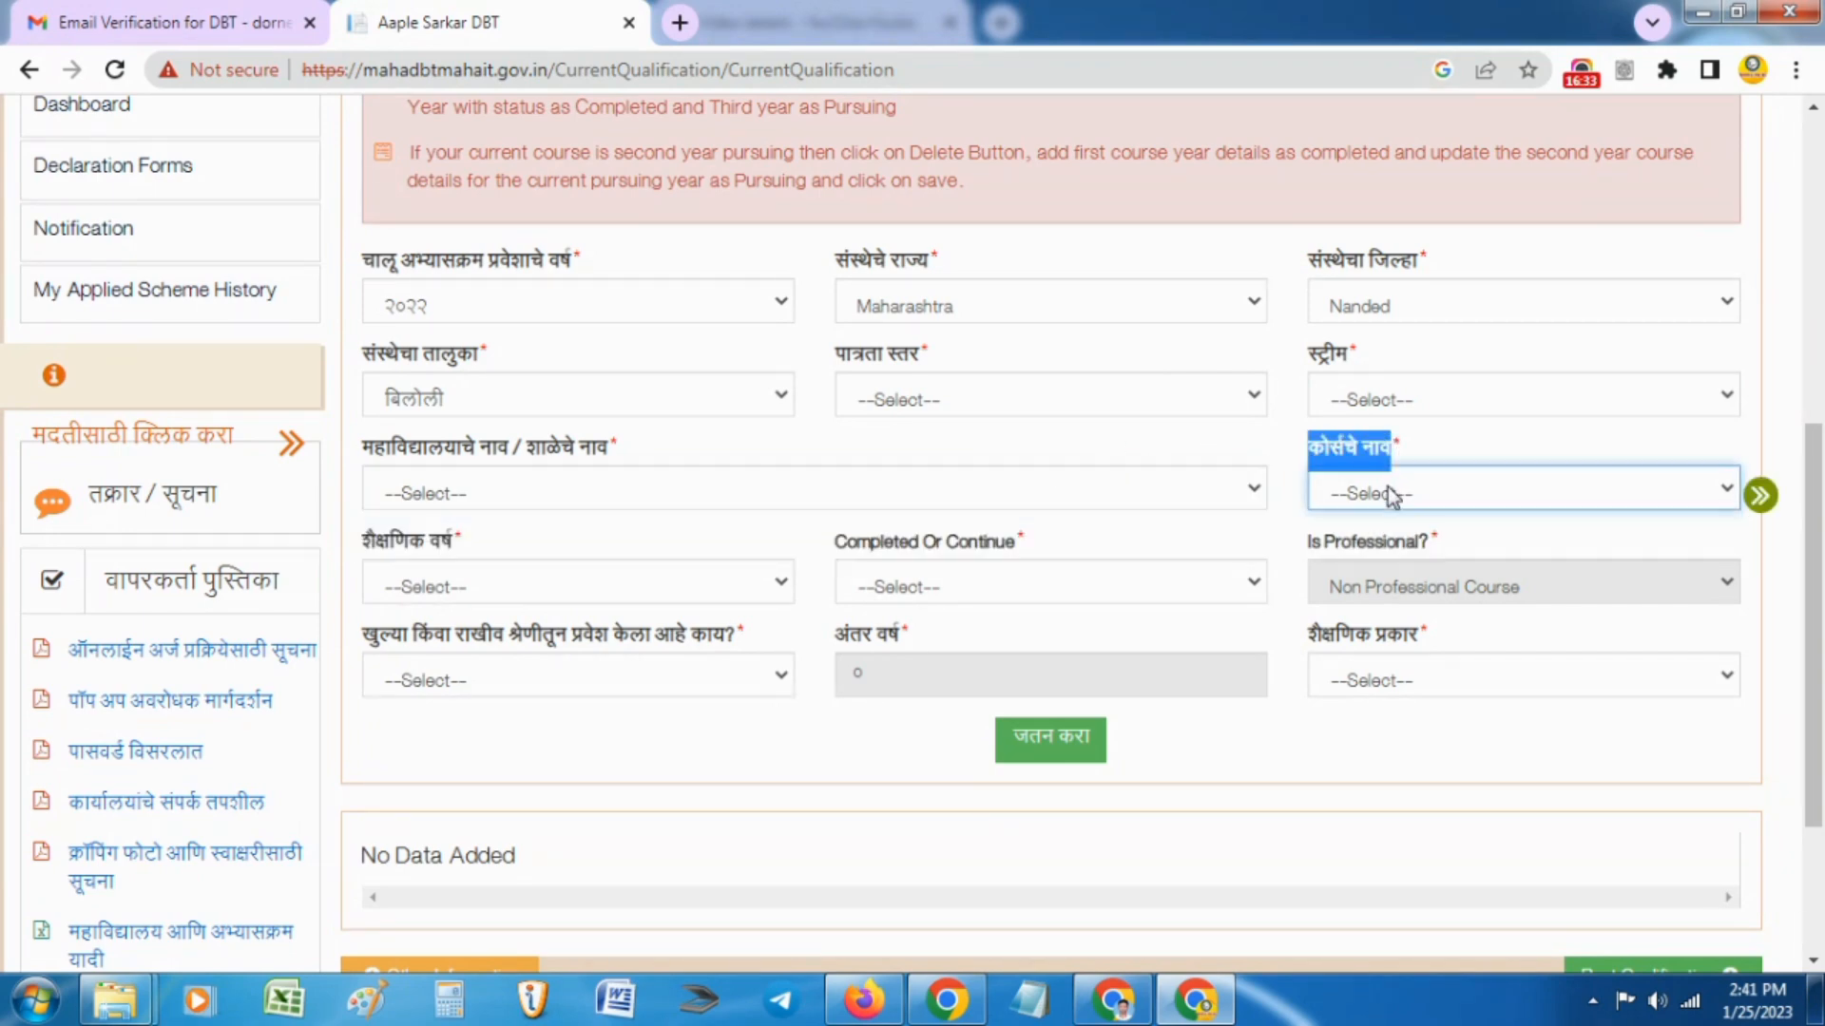
{"action": "left_click", "coordinate": [1418, 456]}
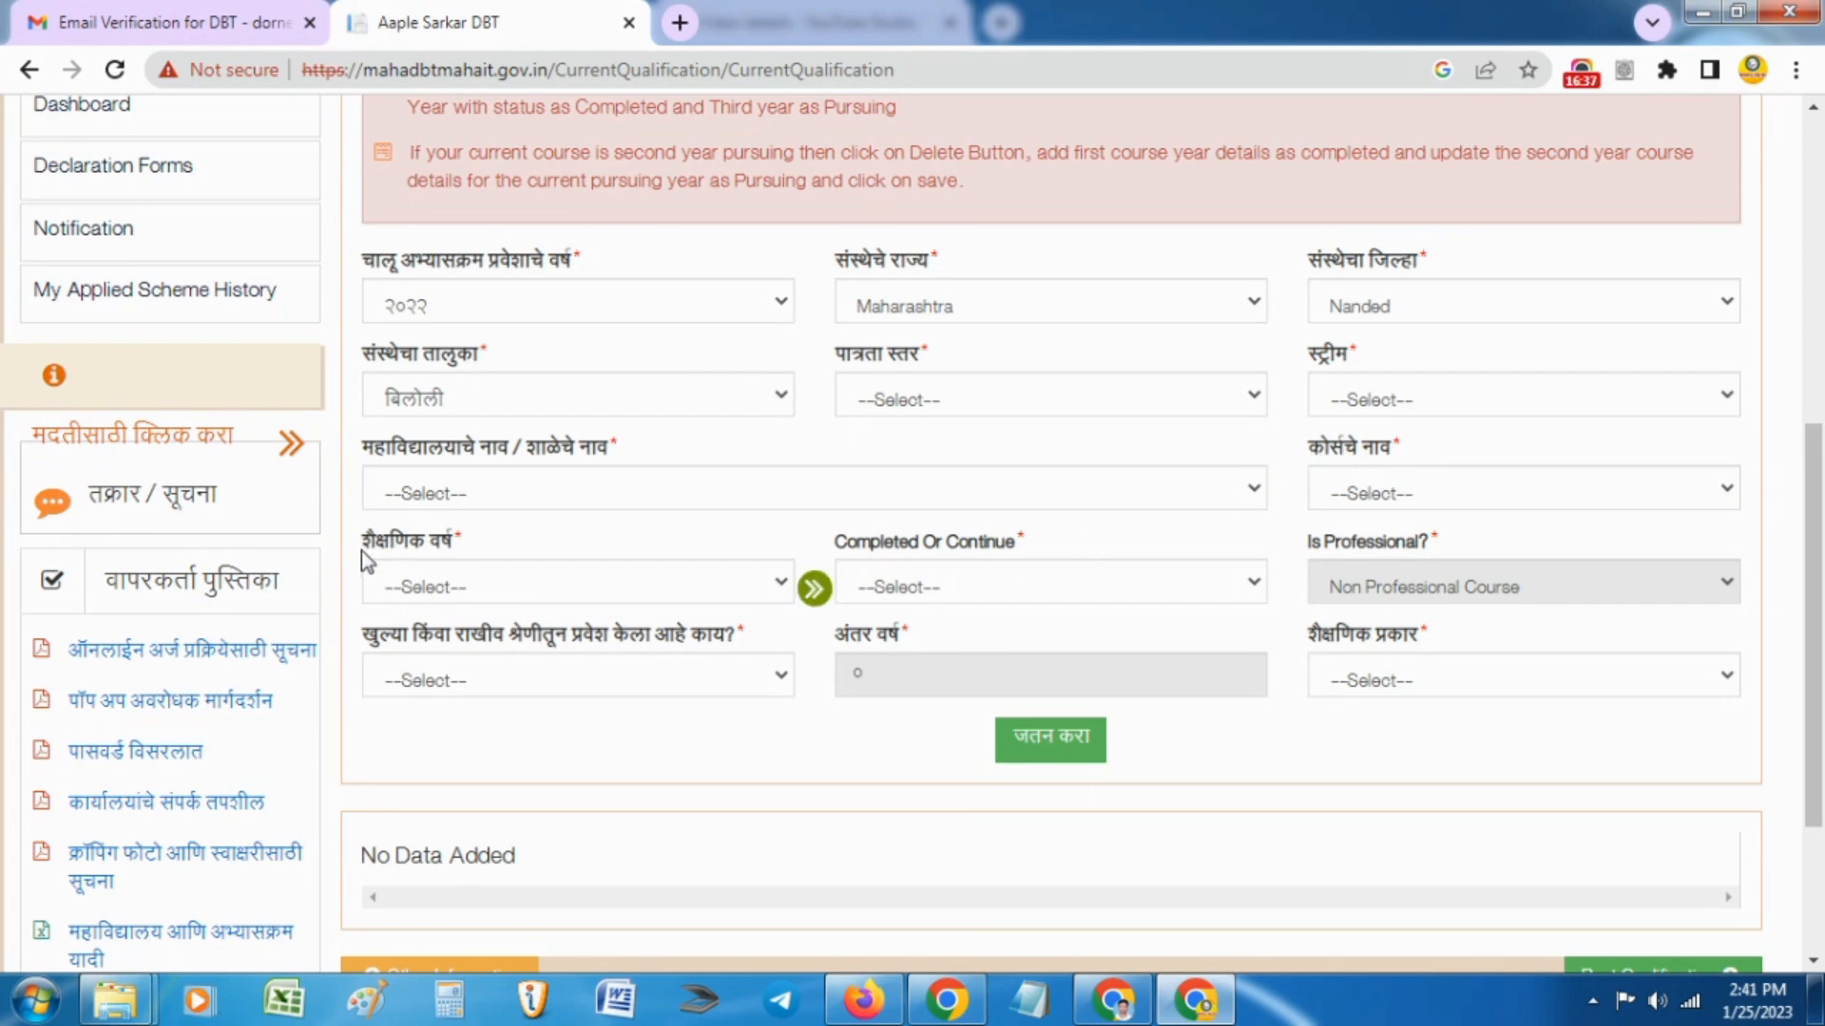
{"action": "left_click_drag", "start_coordinate": [361, 552], "coordinate": [465, 547]}
{"action": "left_click", "coordinate": [481, 581]}
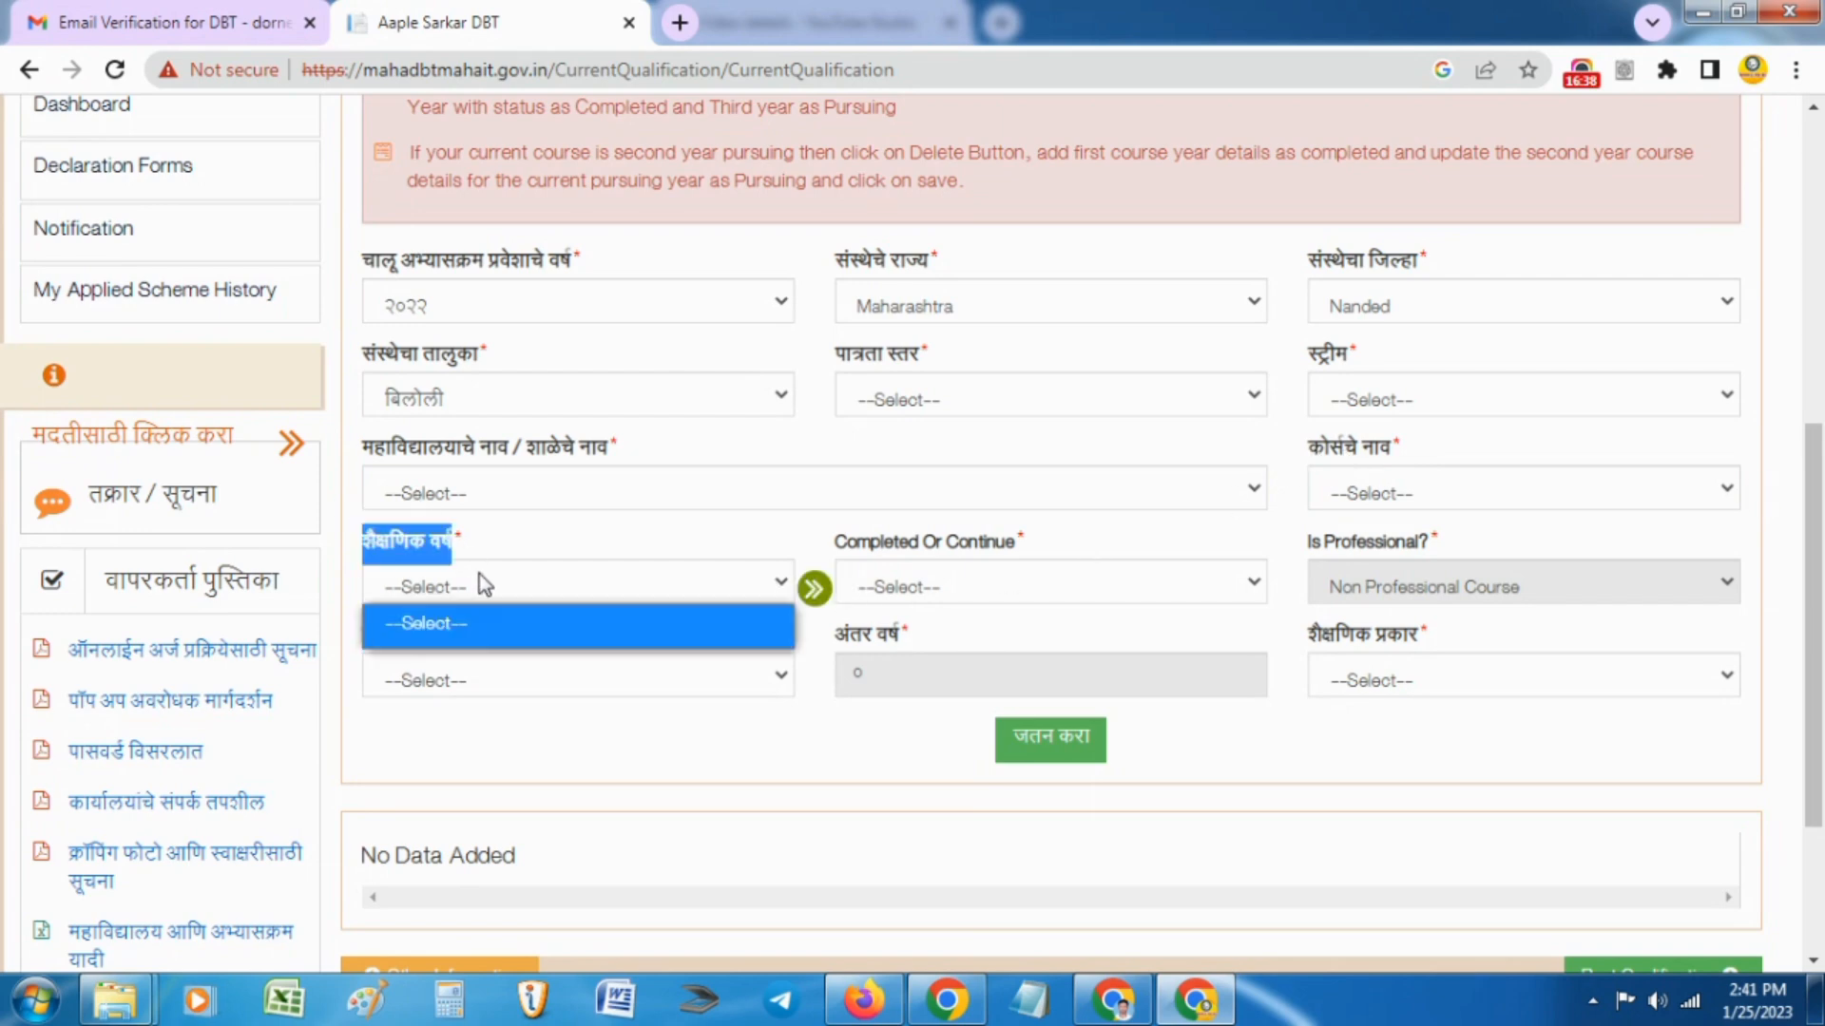
{"action": "left_click", "coordinate": [728, 537]}
Choose Pursuing in the Completed Or Continue dropdown, revealing the admission date and fees fields
{"action": "left_click", "coordinate": [923, 581]}
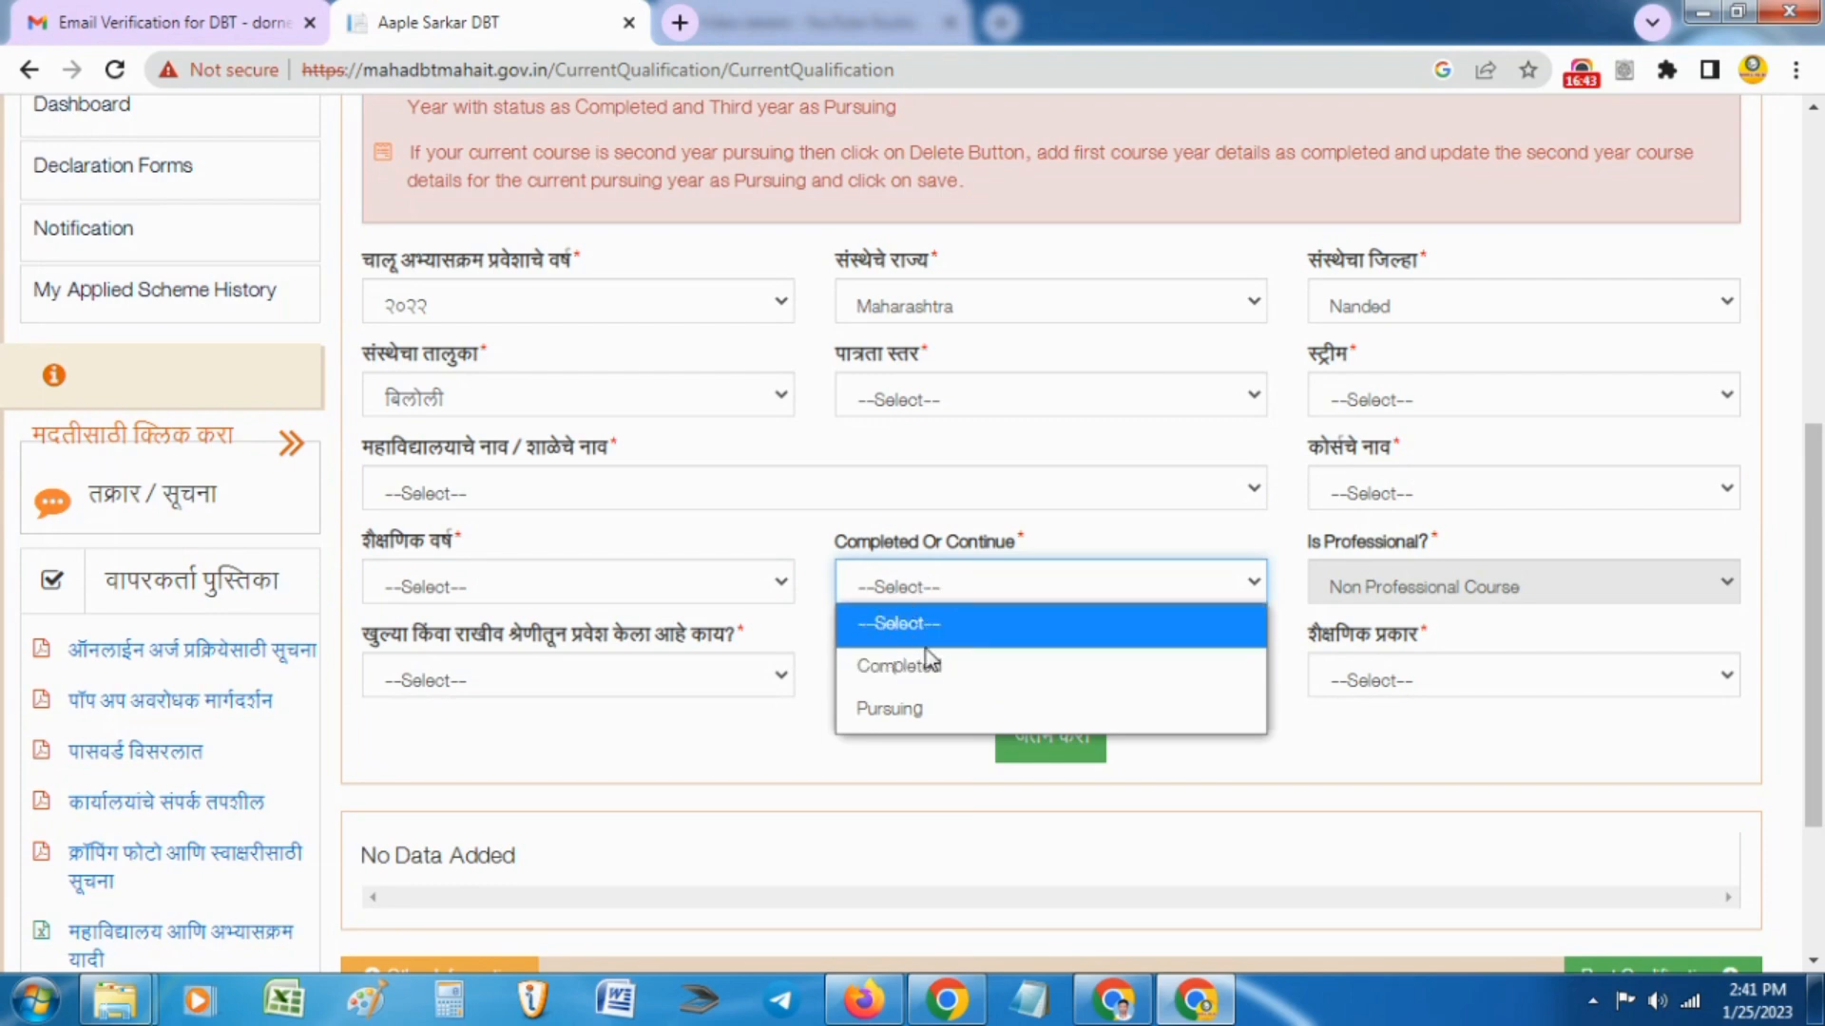
{"action": "left_click", "coordinate": [899, 710]}
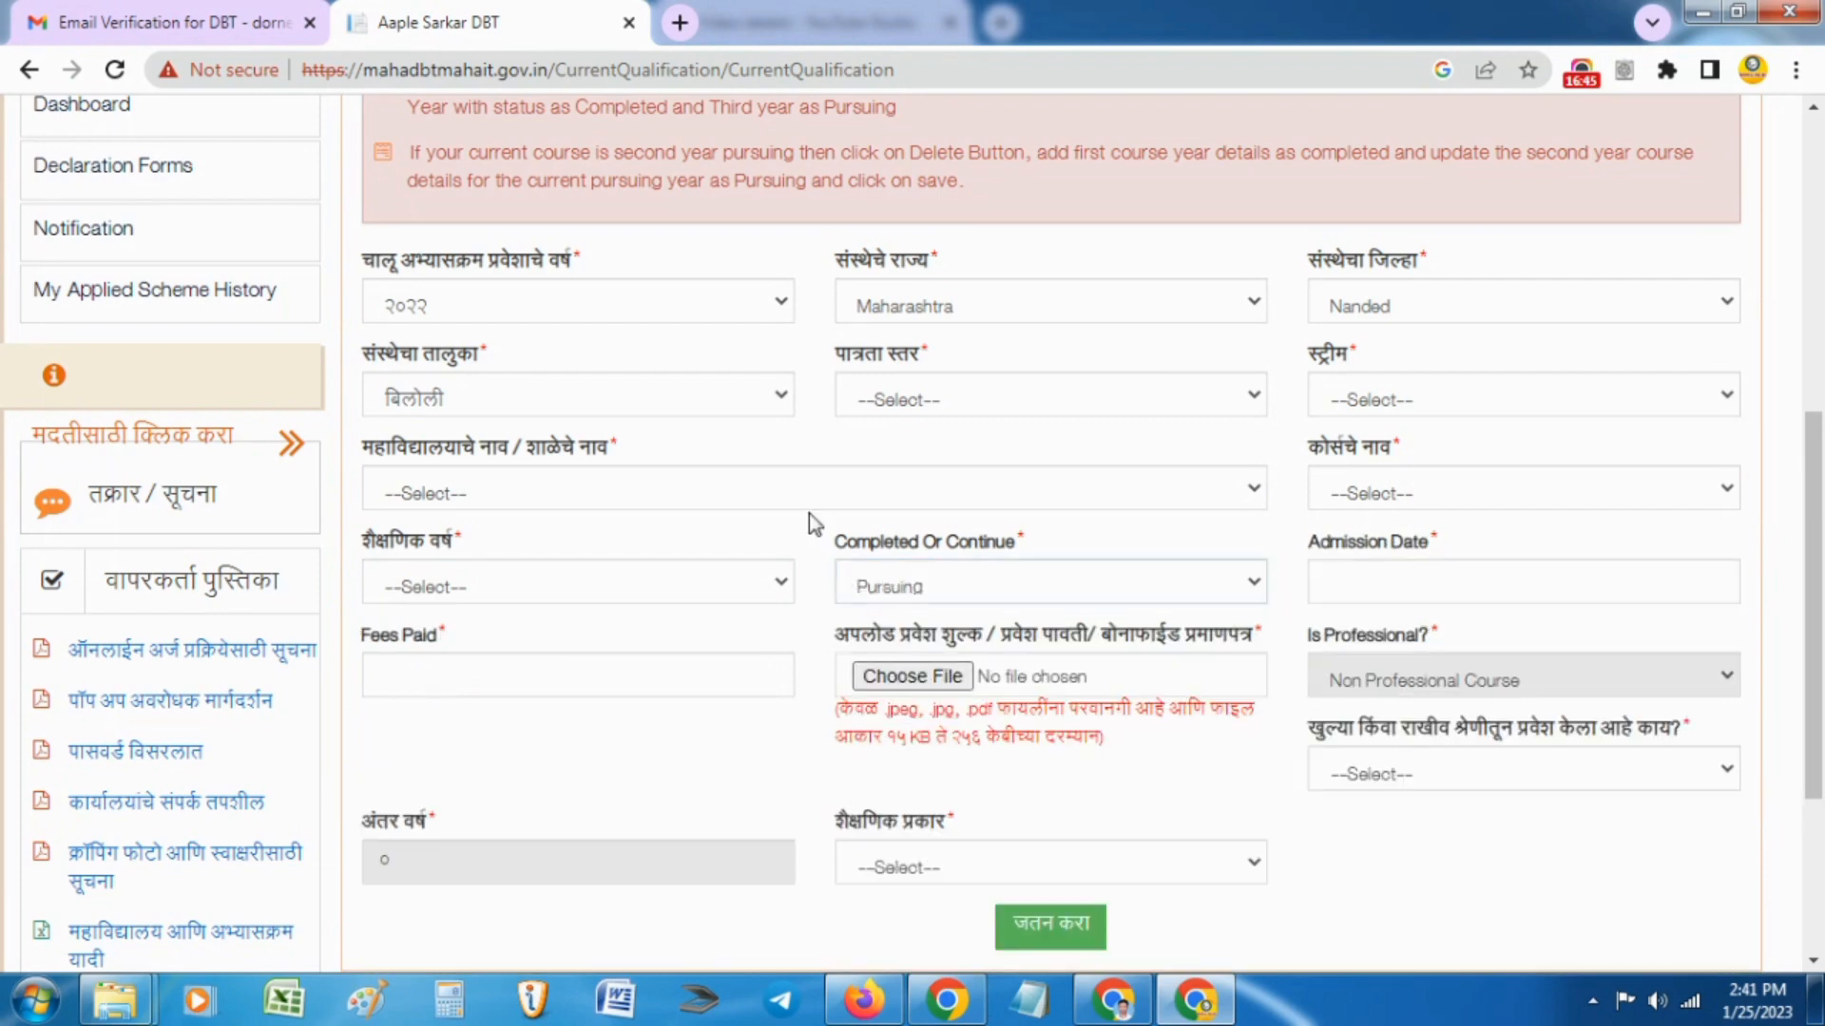
{"action": "left_click_drag", "start_coordinate": [835, 645], "coordinate": [1247, 660]}
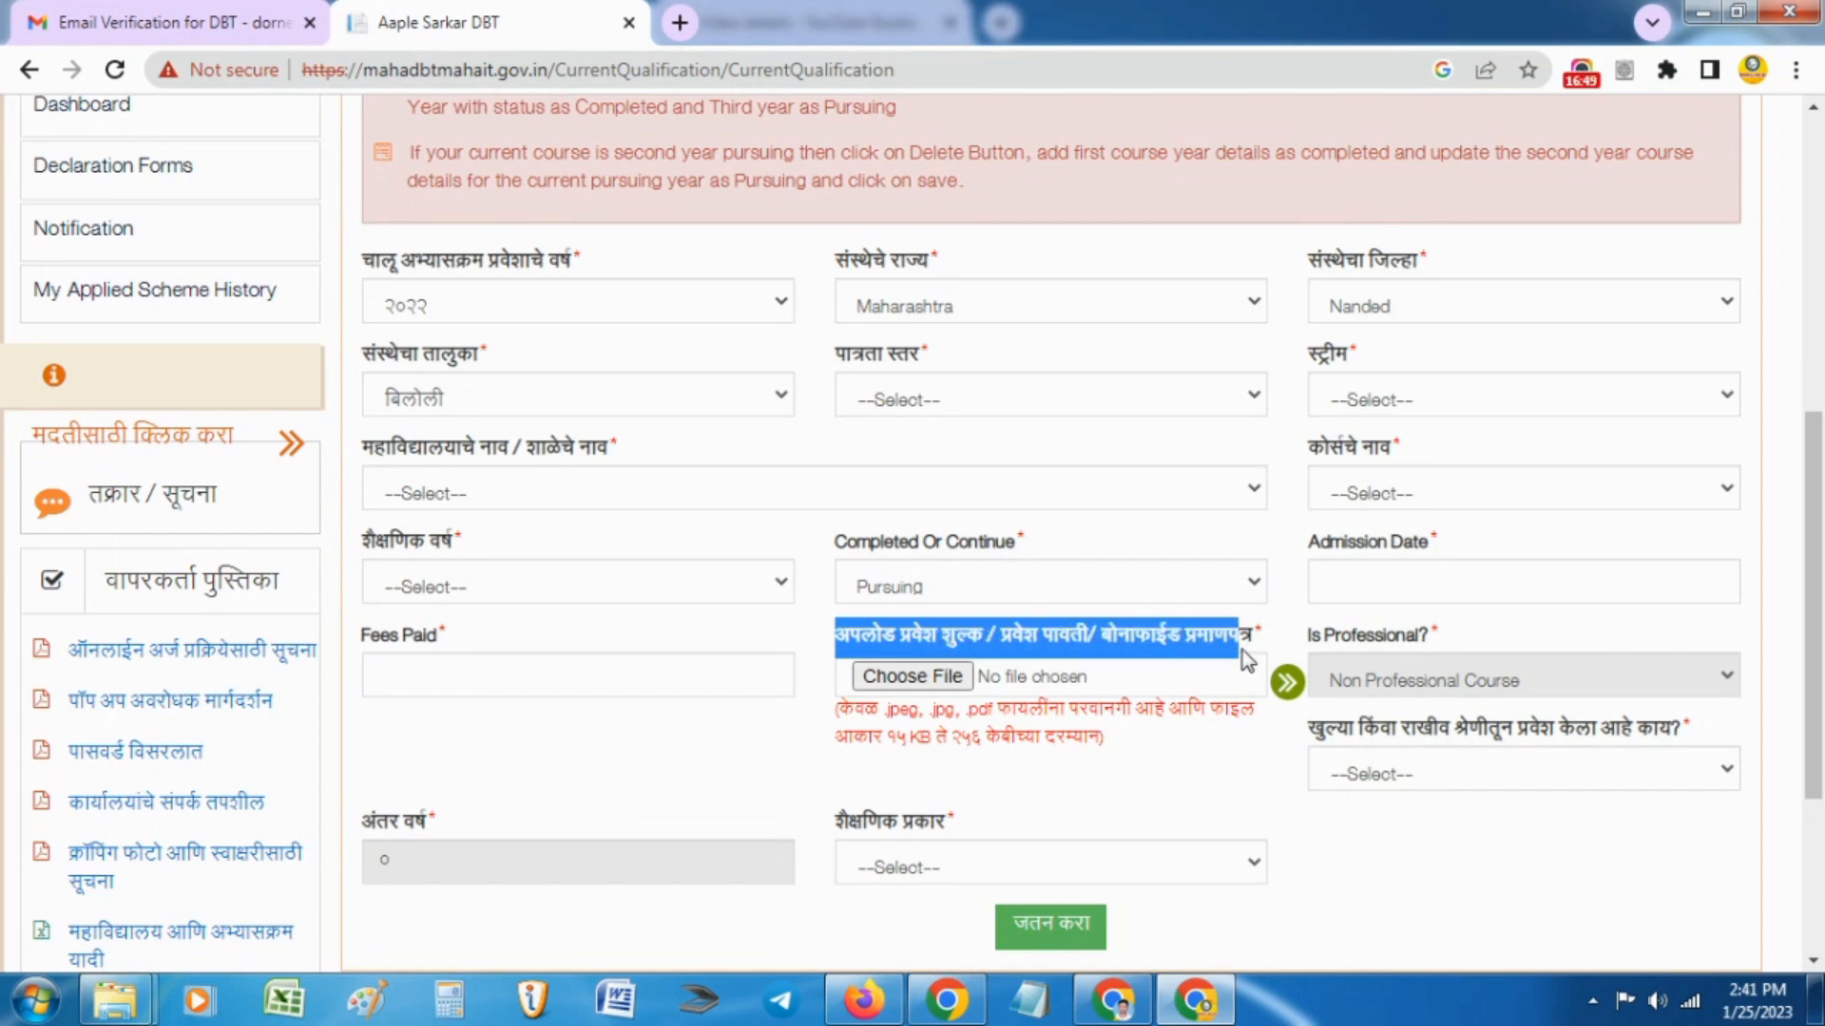
{"action": "left_click", "coordinate": [989, 525]}
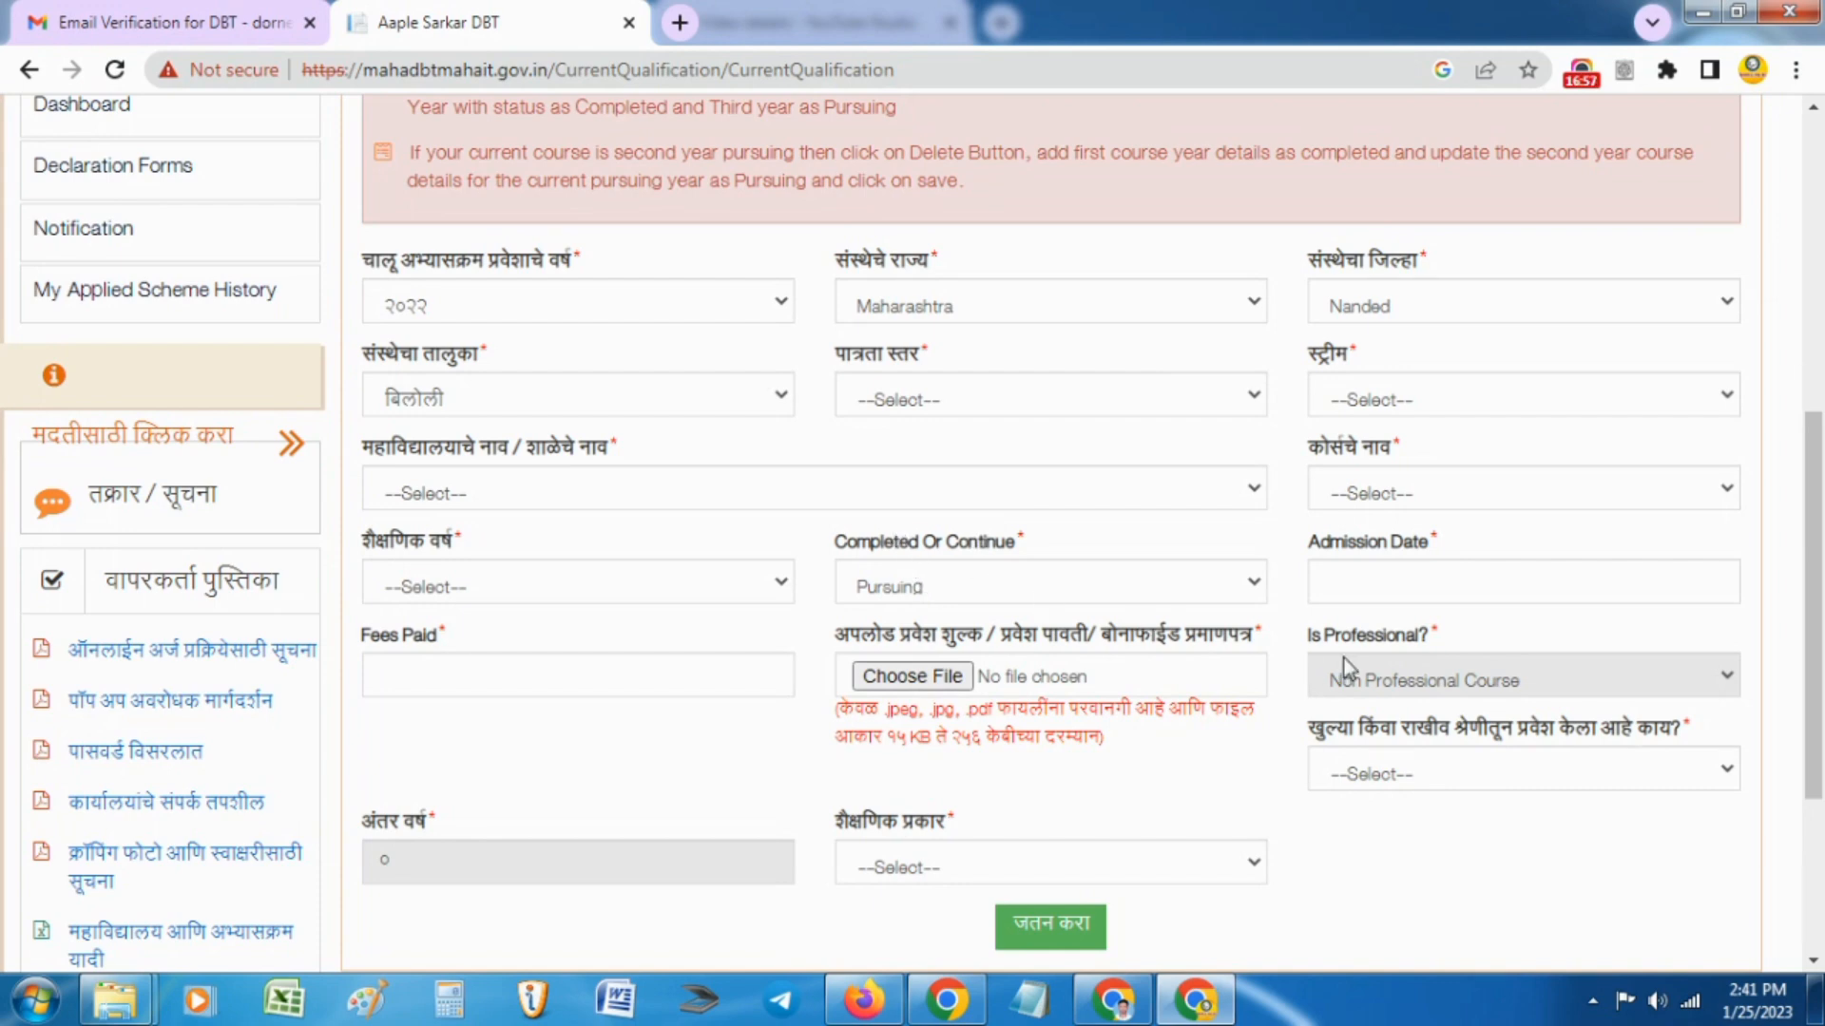
{"action": "left_click", "coordinate": [1407, 581]}
{"action": "left_click", "coordinate": [1325, 614]}
{"action": "left_click", "coordinate": [1330, 593]}
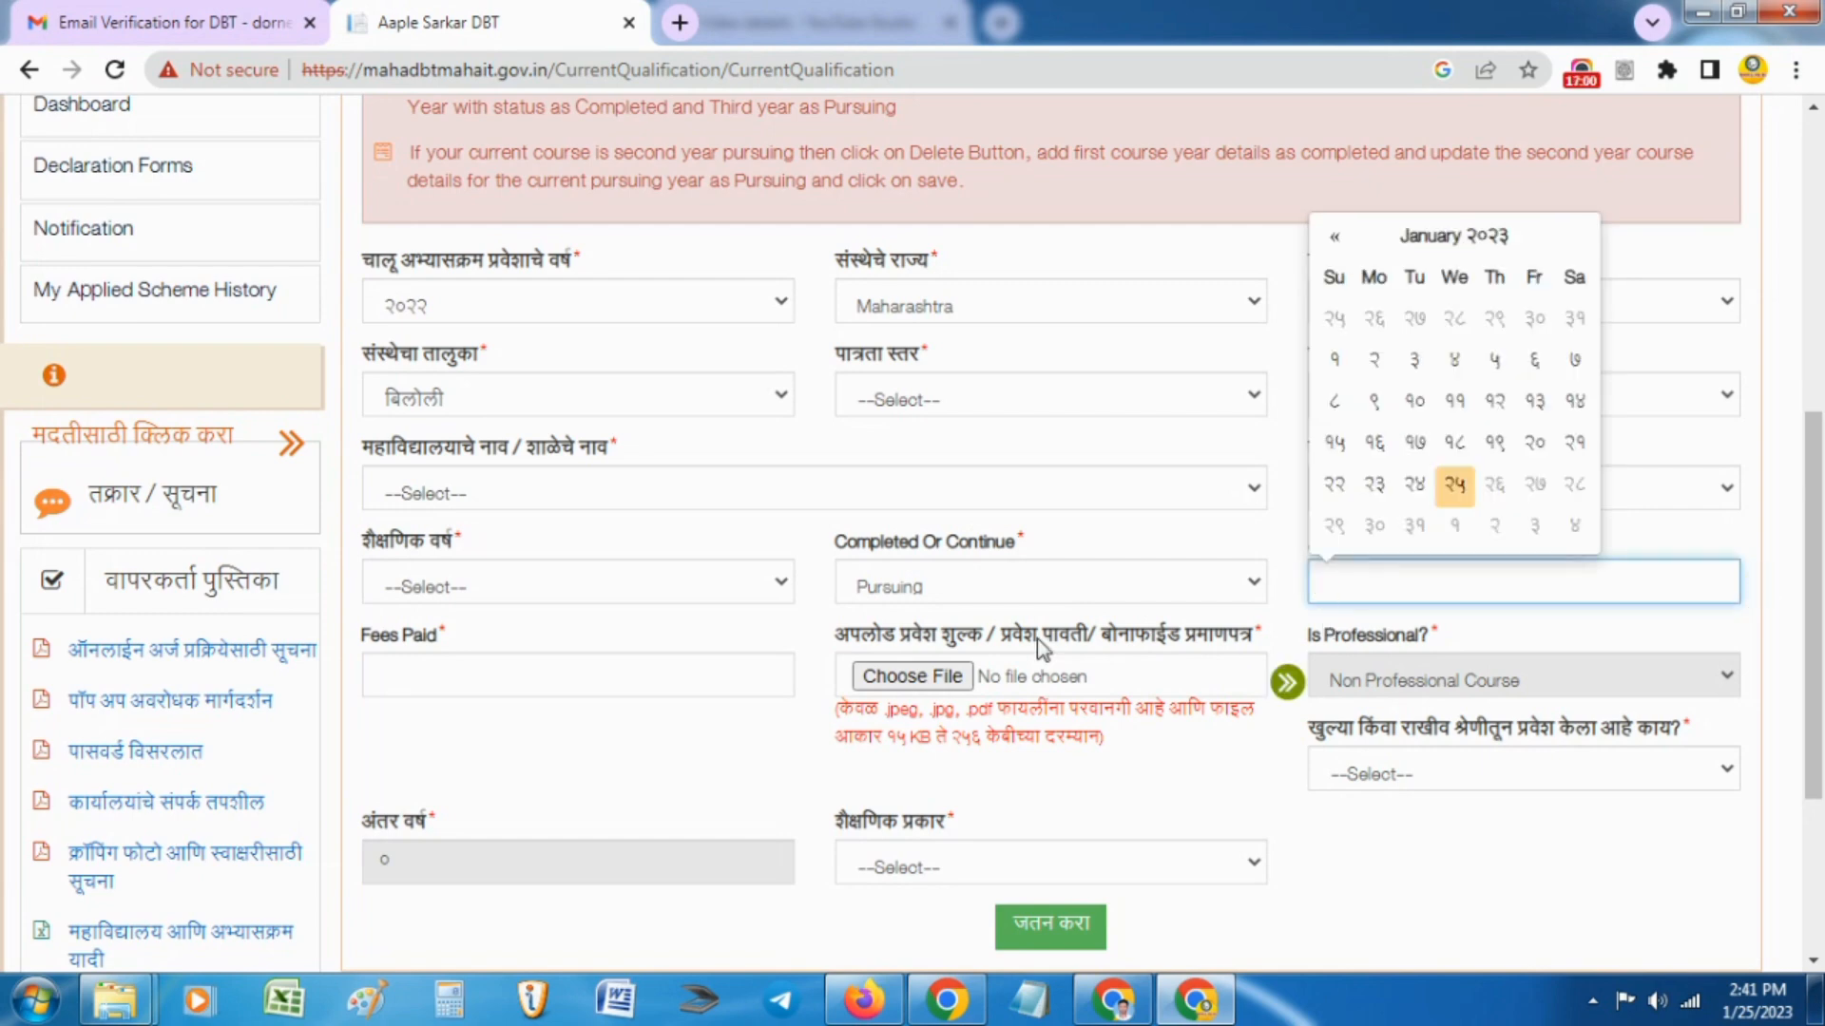
{"action": "left_click", "coordinate": [474, 672]}
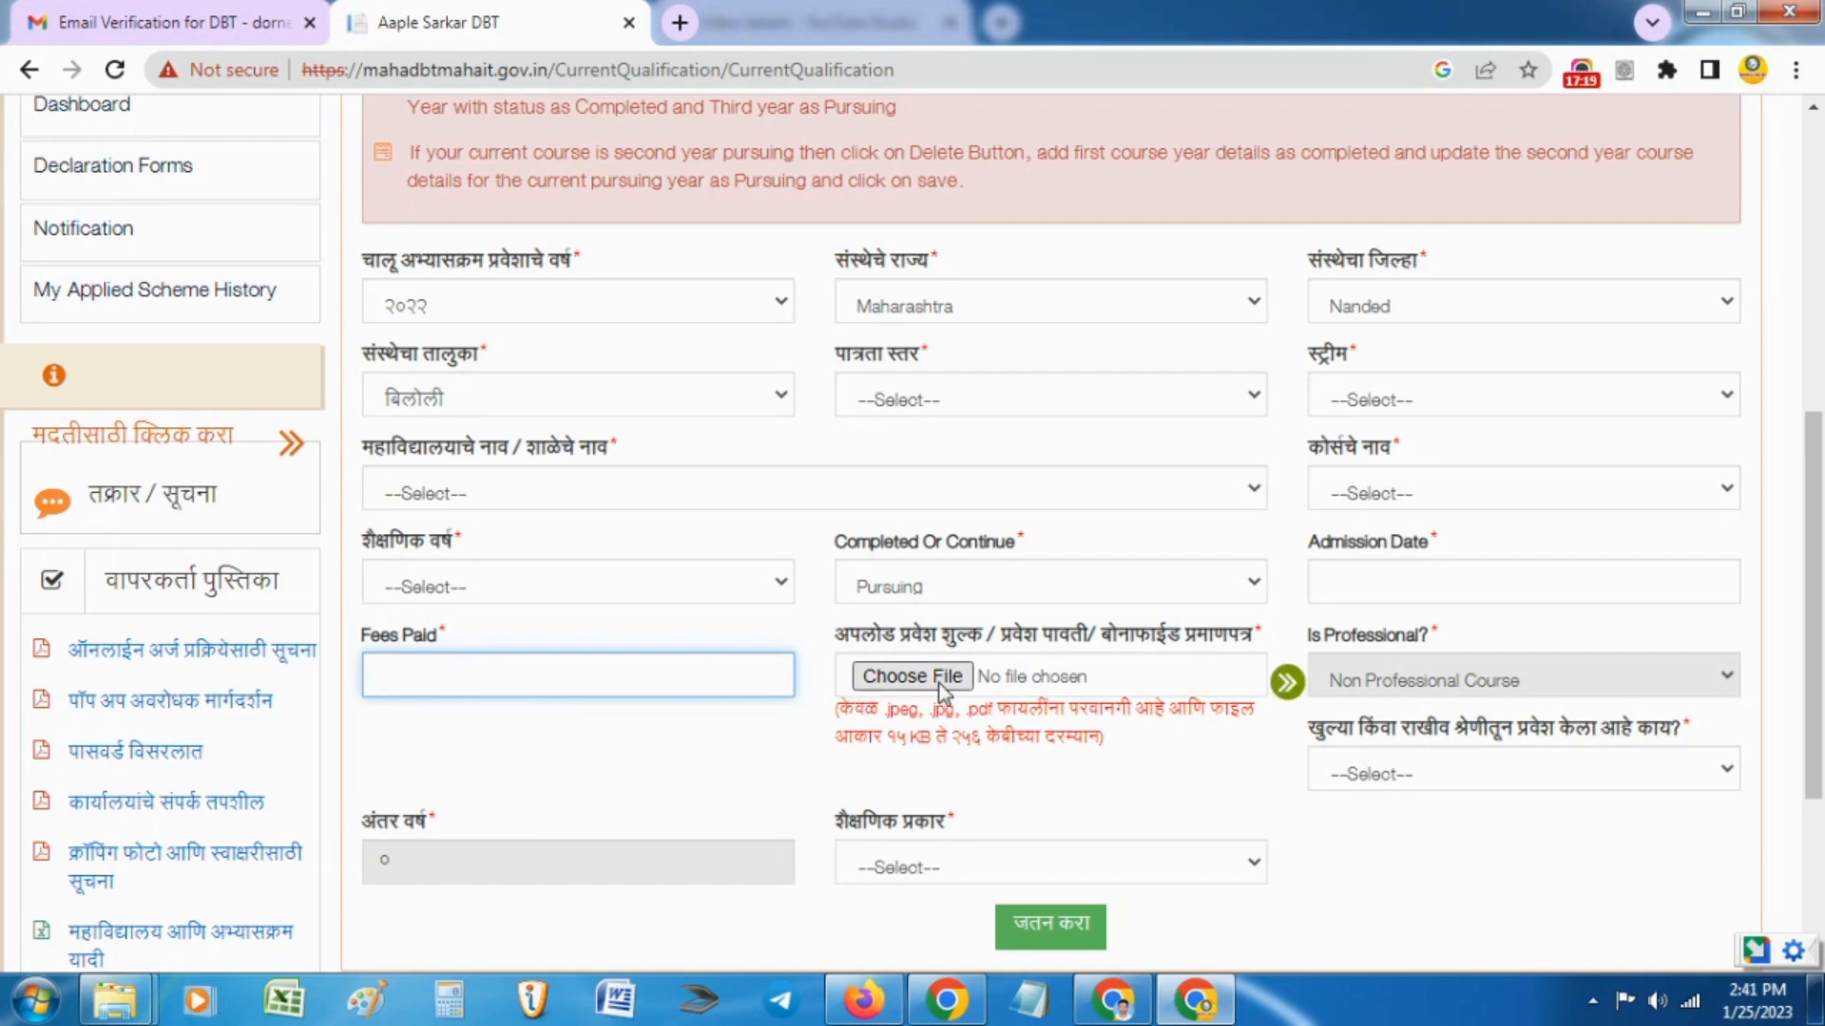
Set category (SC), Regular education, Arts stream, 11th Arts (UnAided), First Year, Pursuing
{"action": "left_click", "coordinate": [1364, 778]}
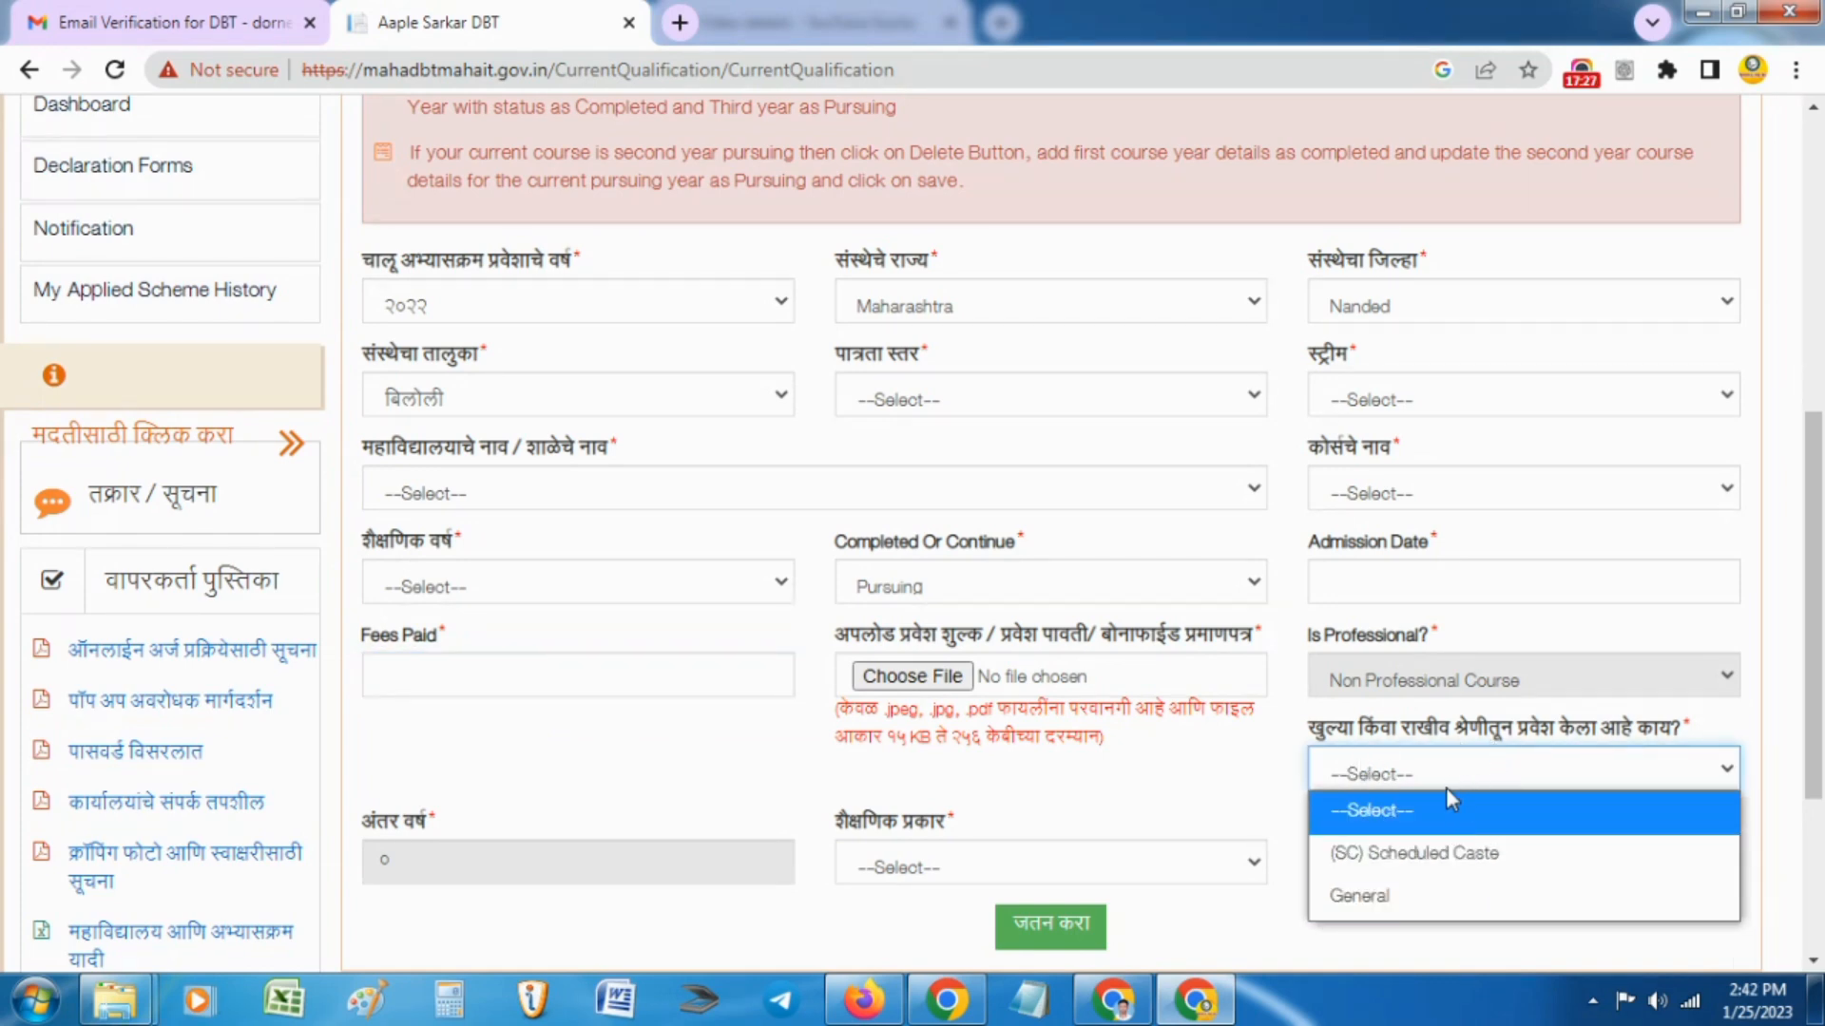
{"action": "left_click", "coordinate": [1386, 855]}
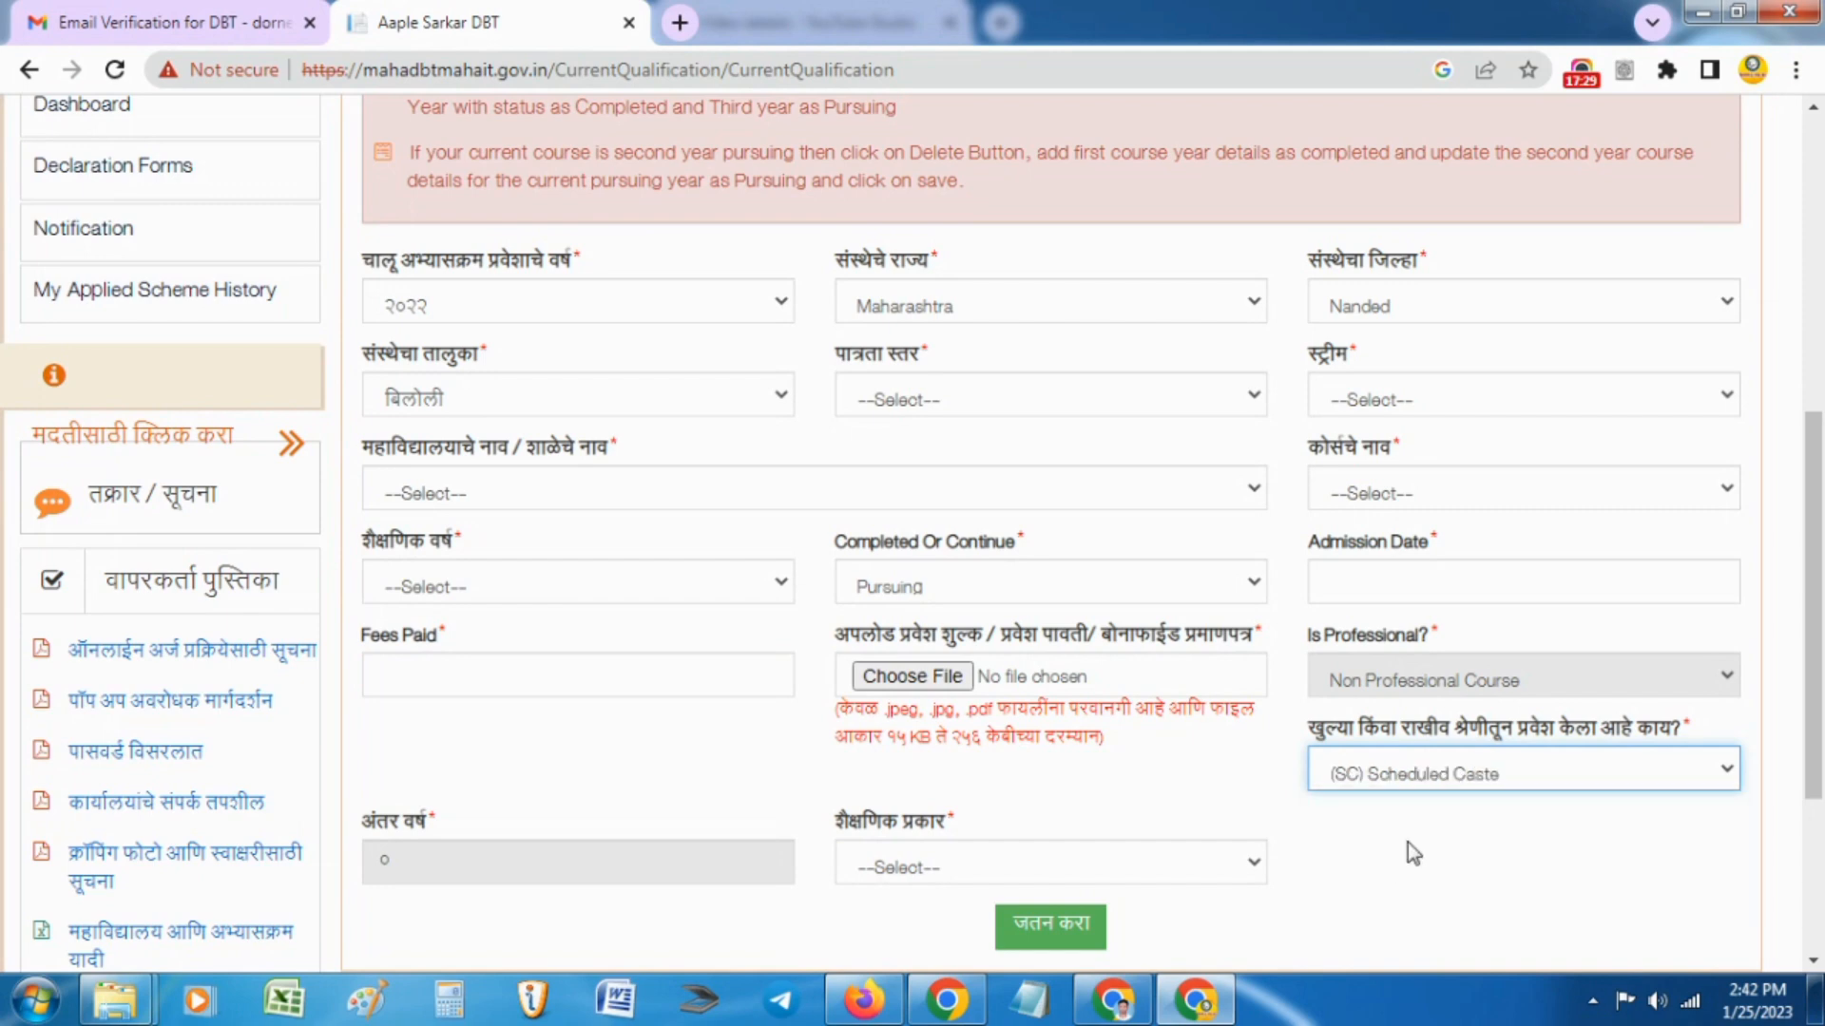
{"action": "left_click", "coordinate": [1442, 832]}
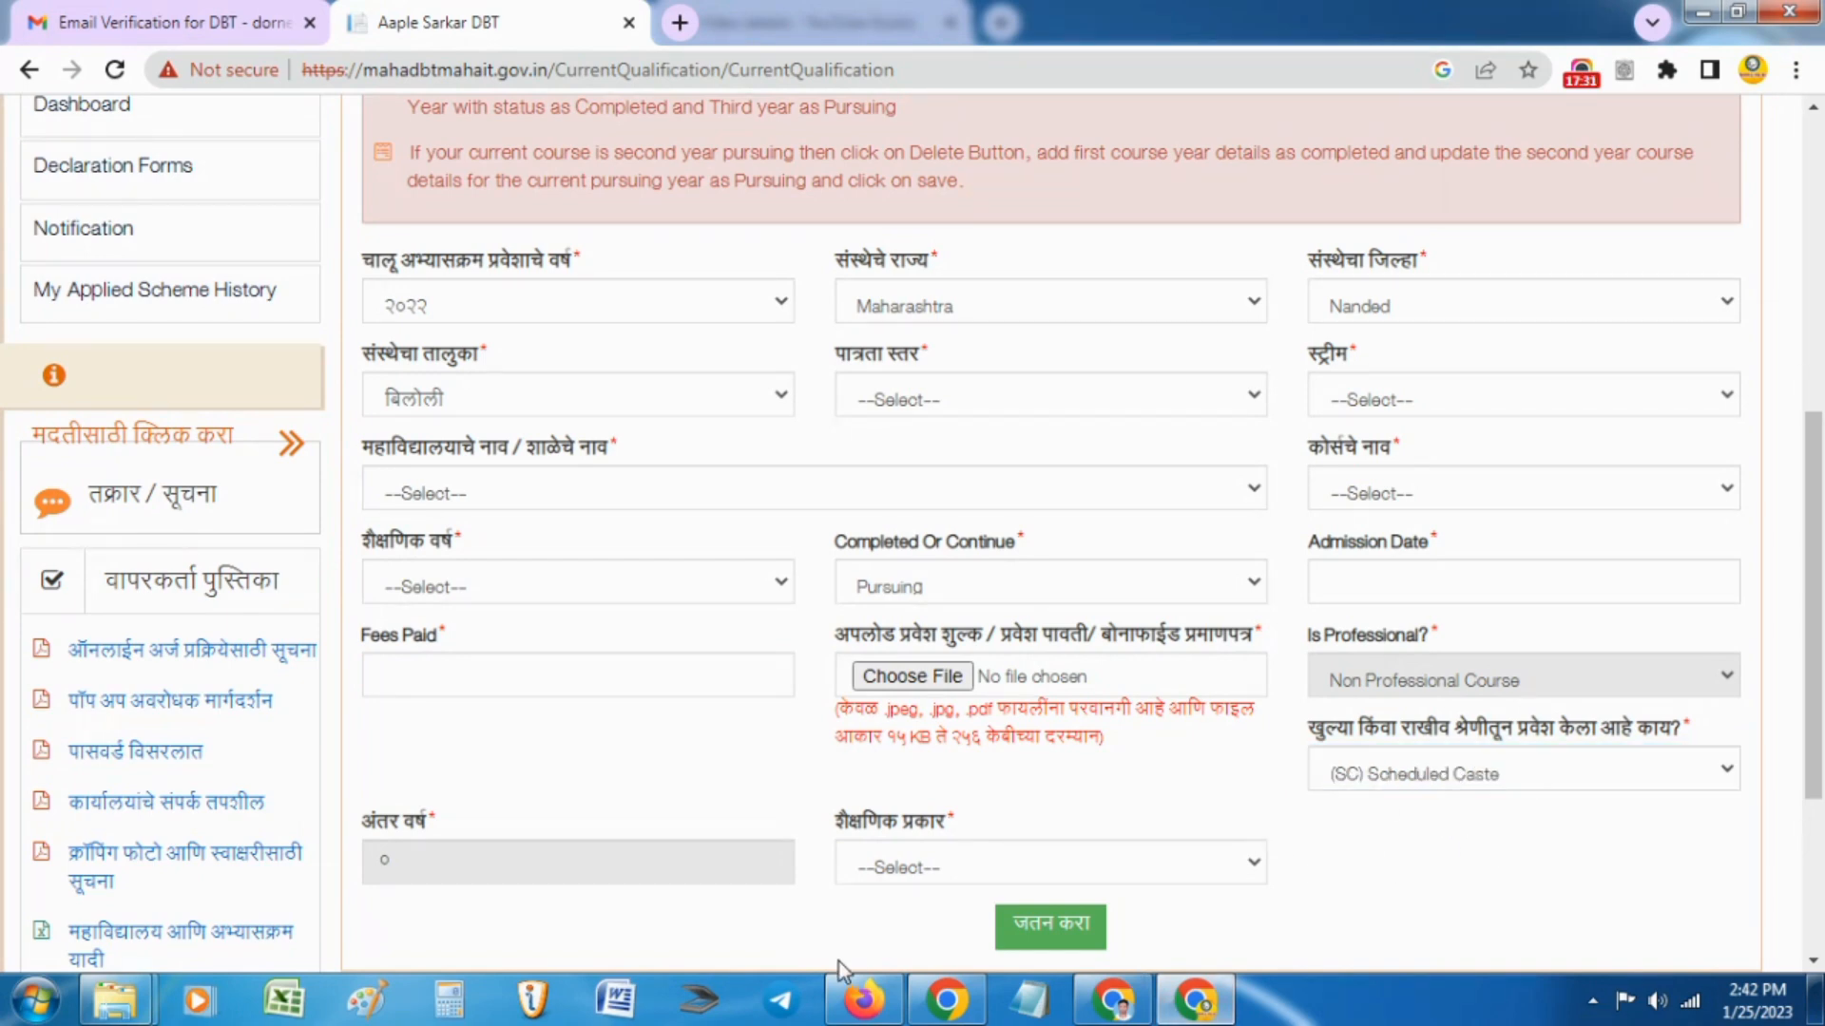
{"action": "left_click", "coordinate": [866, 868]}
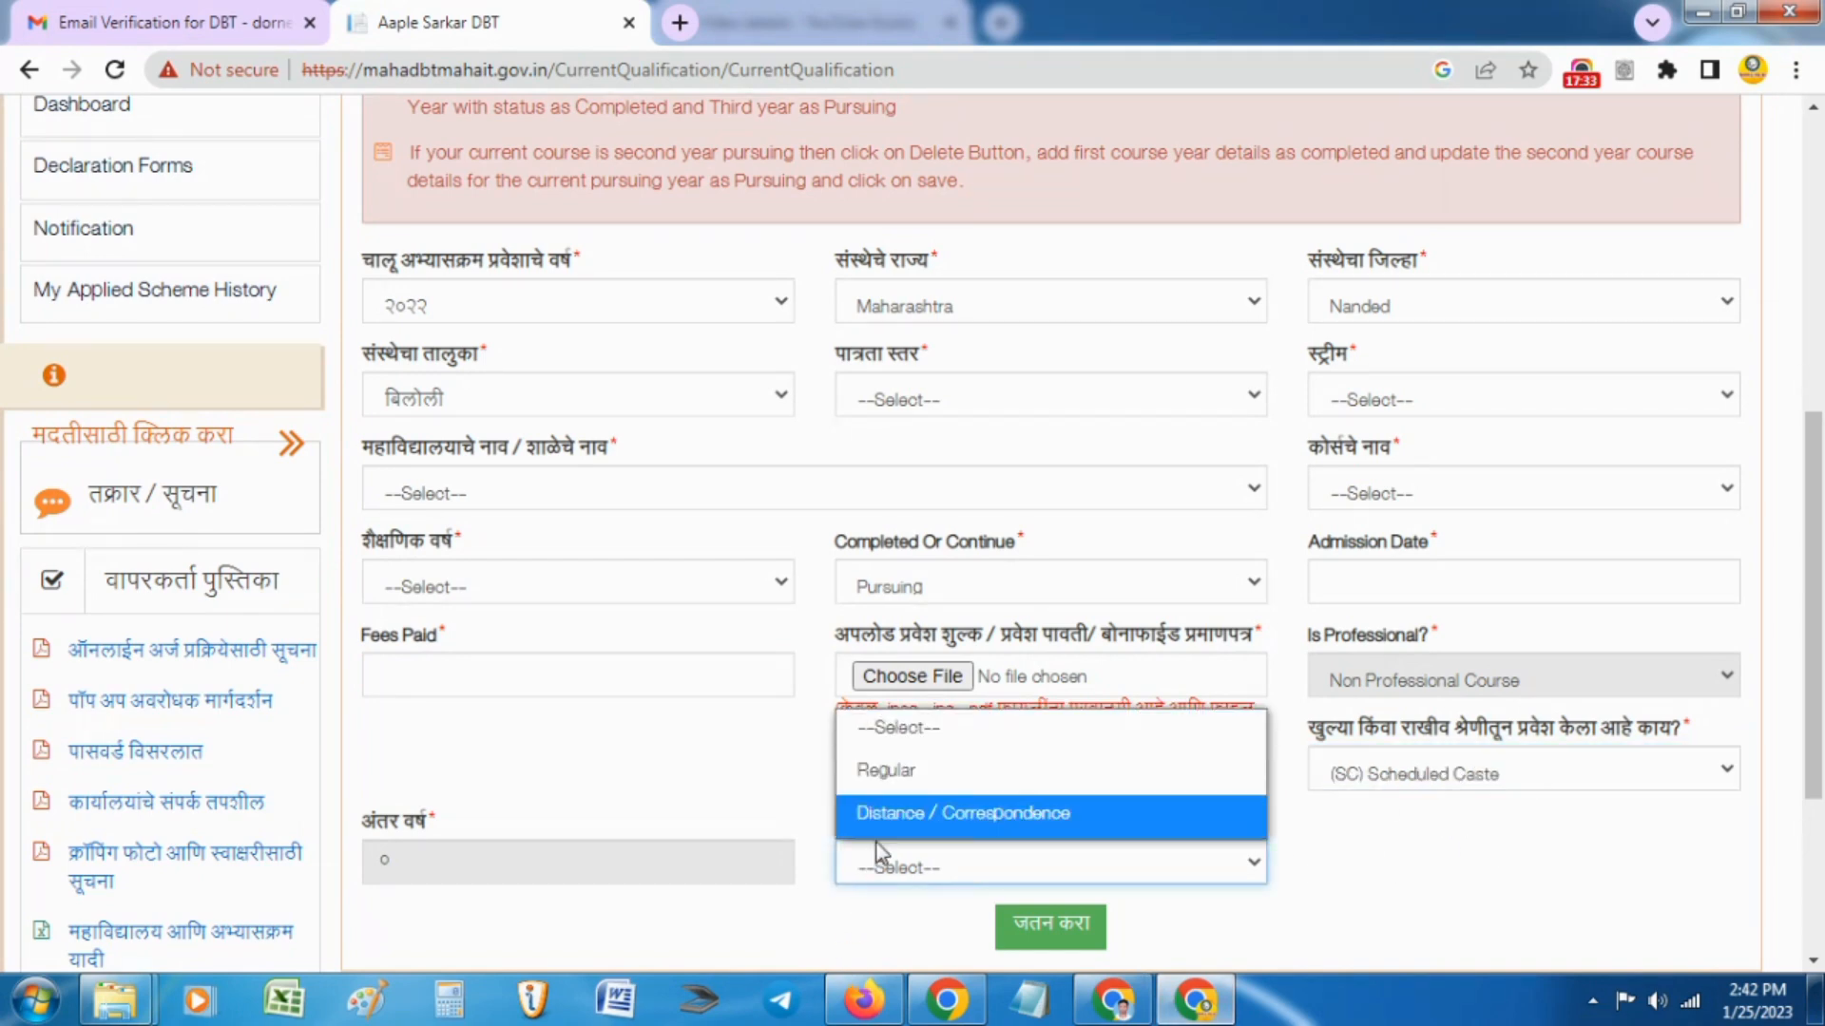
{"action": "left_click", "coordinate": [899, 775]}
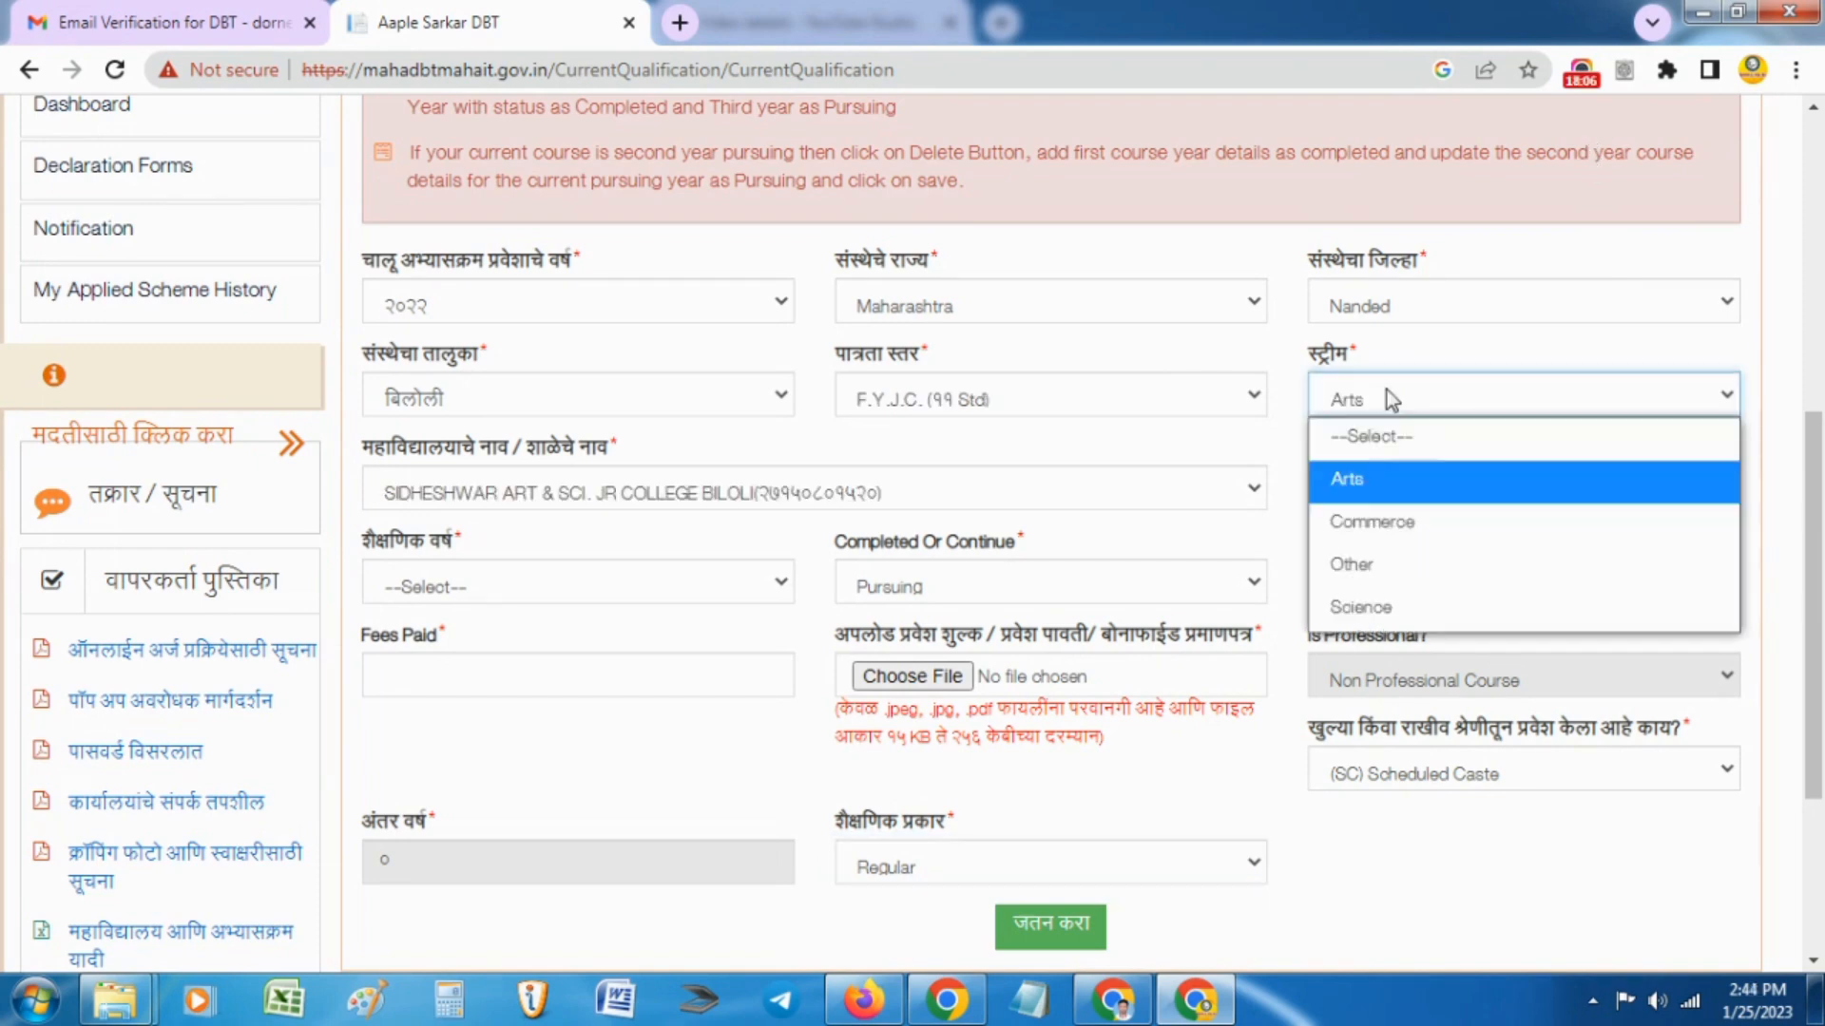
{"action": "left_click", "coordinate": [1390, 399]}
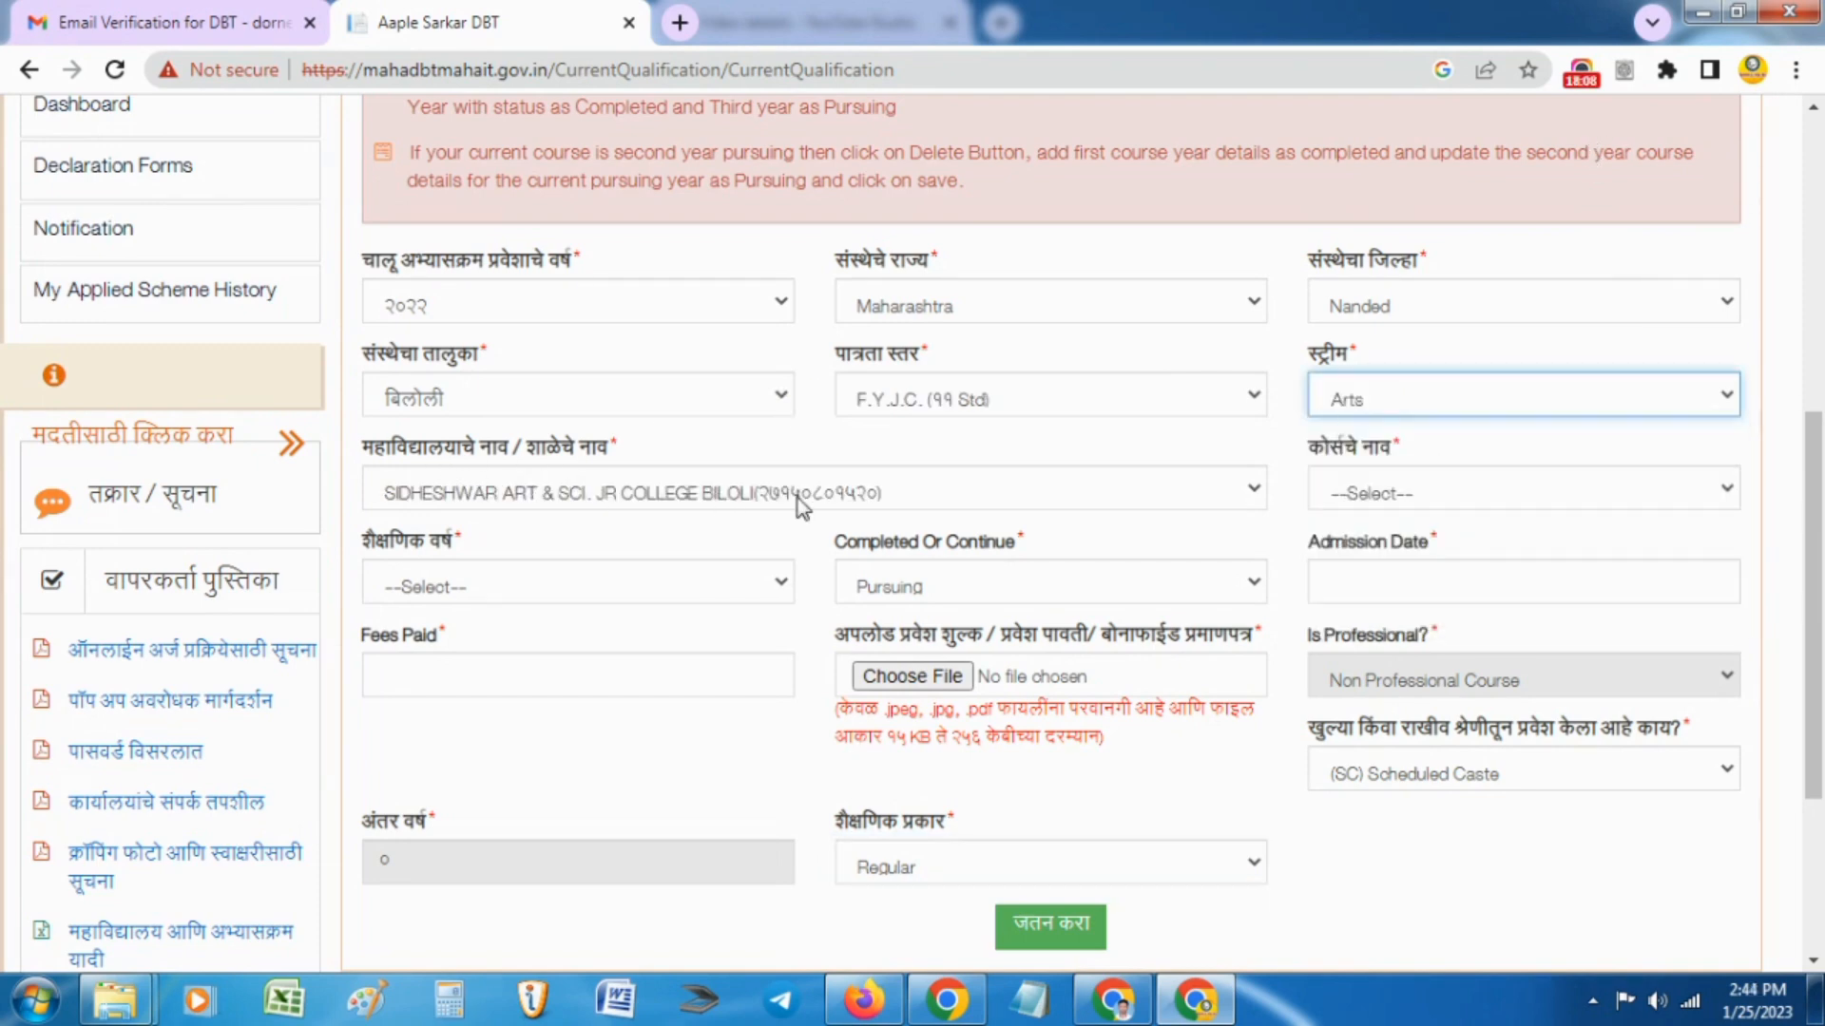
{"action": "left_click", "coordinate": [1361, 502]}
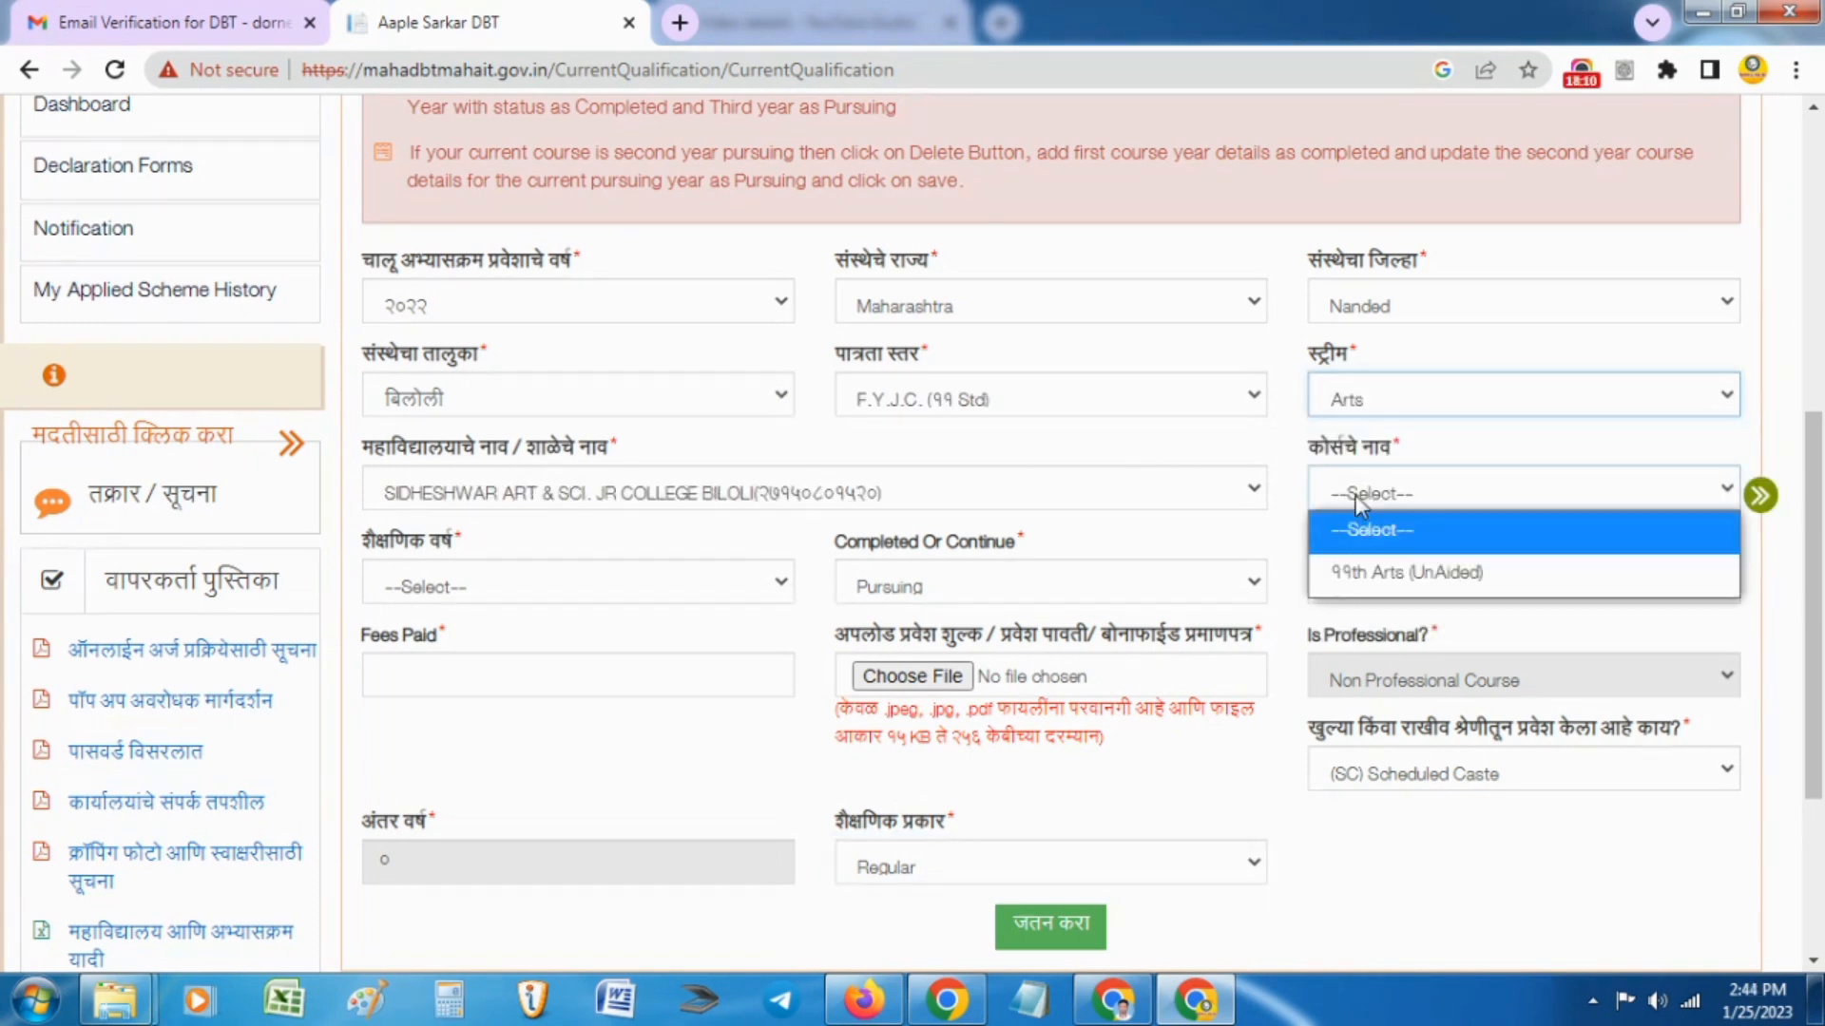
{"action": "left_click", "coordinate": [1371, 575]}
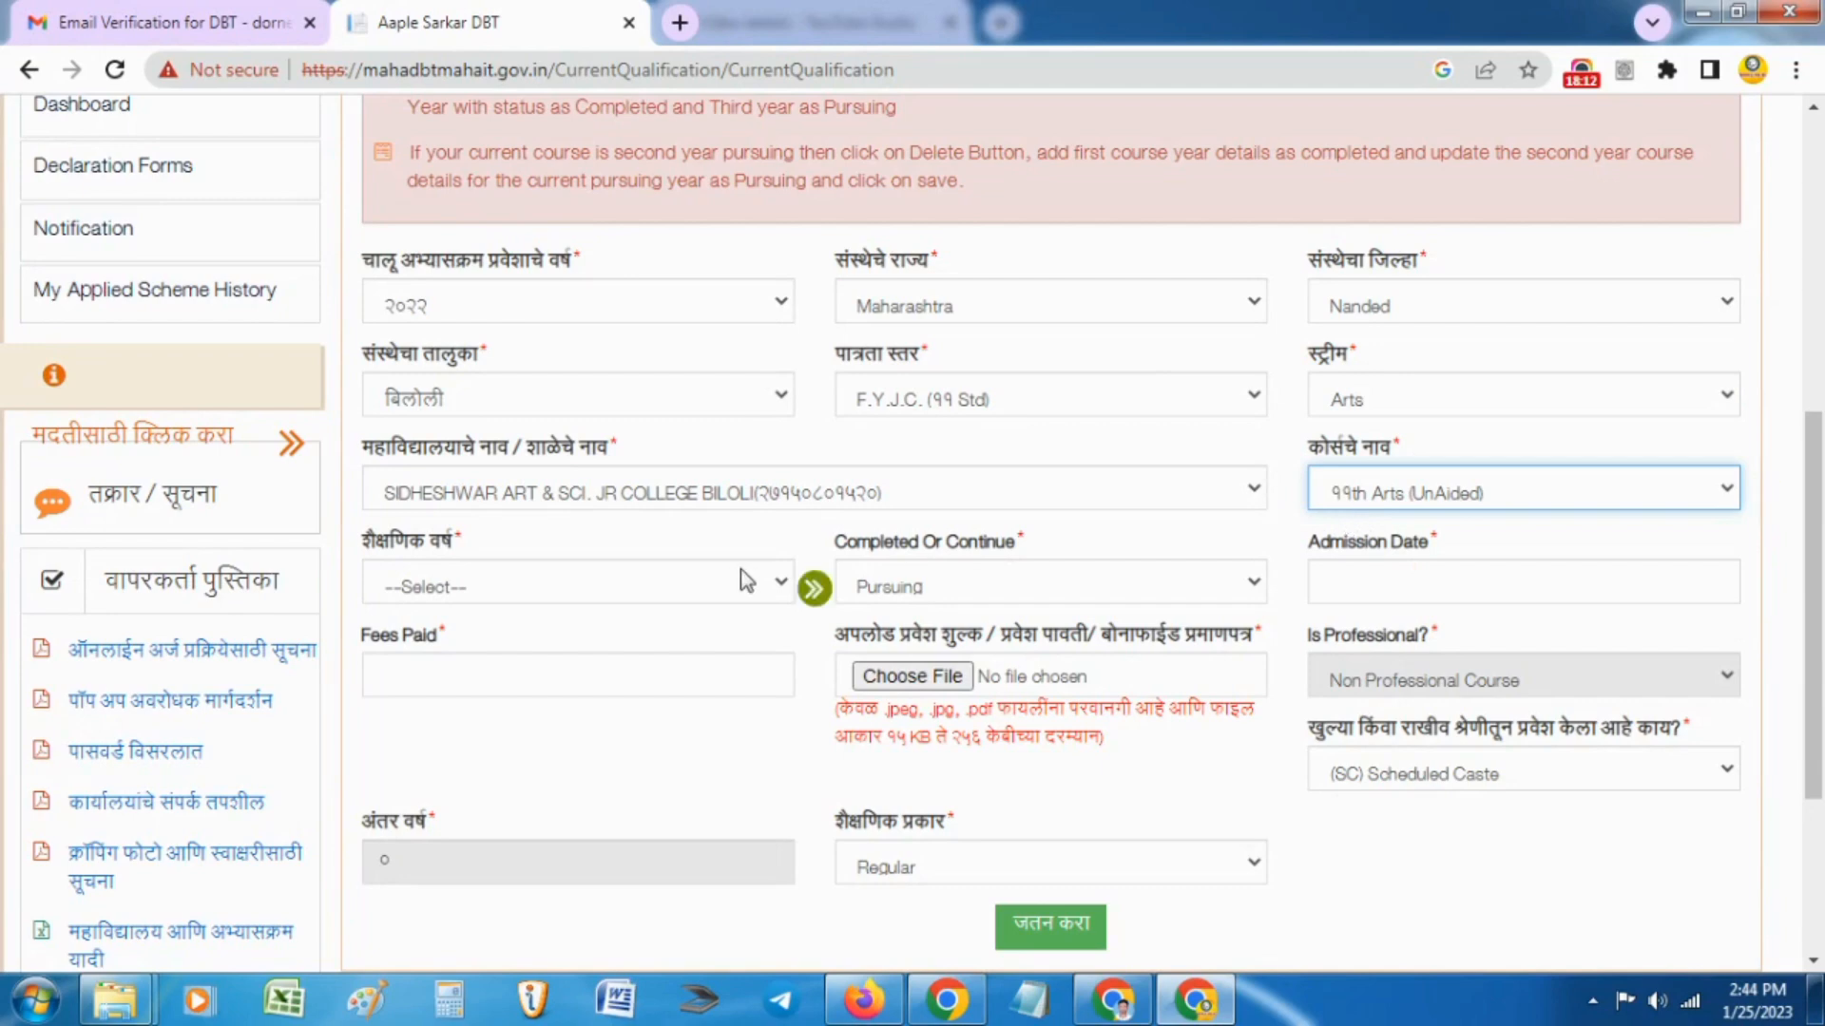
{"action": "left_click", "coordinate": [447, 592]}
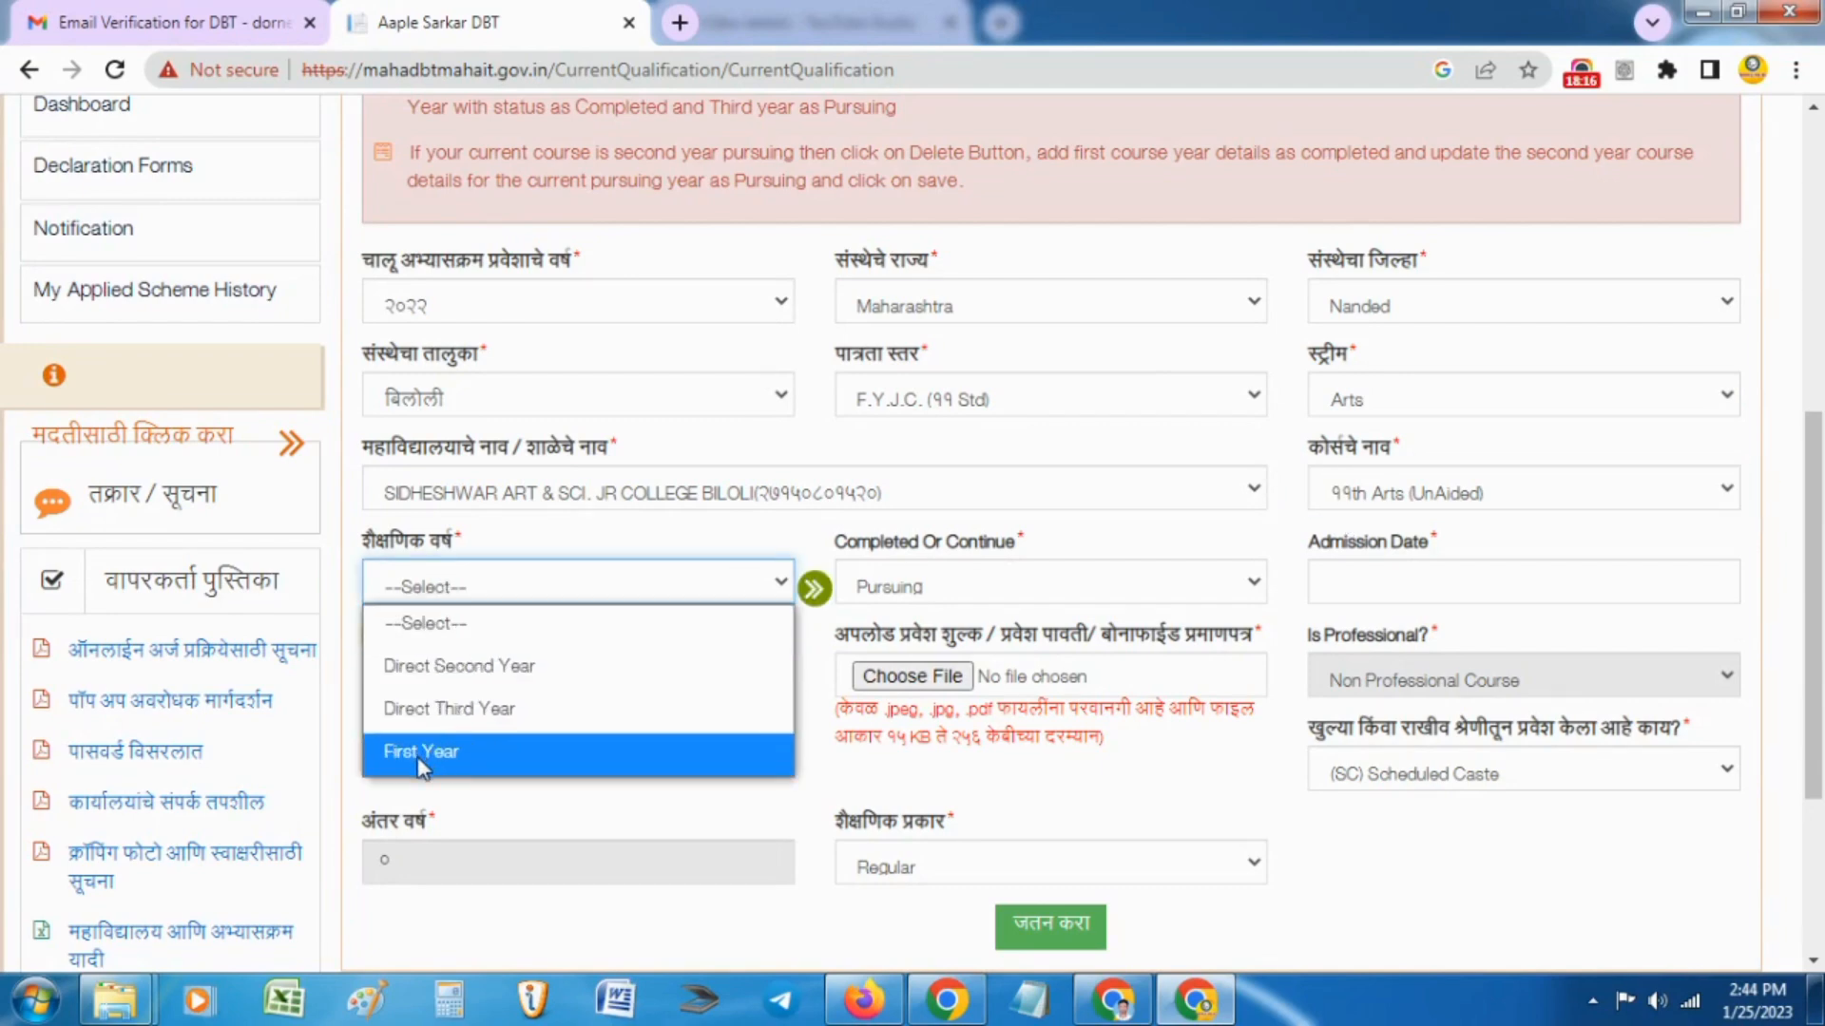
{"action": "left_click", "coordinate": [496, 751]}
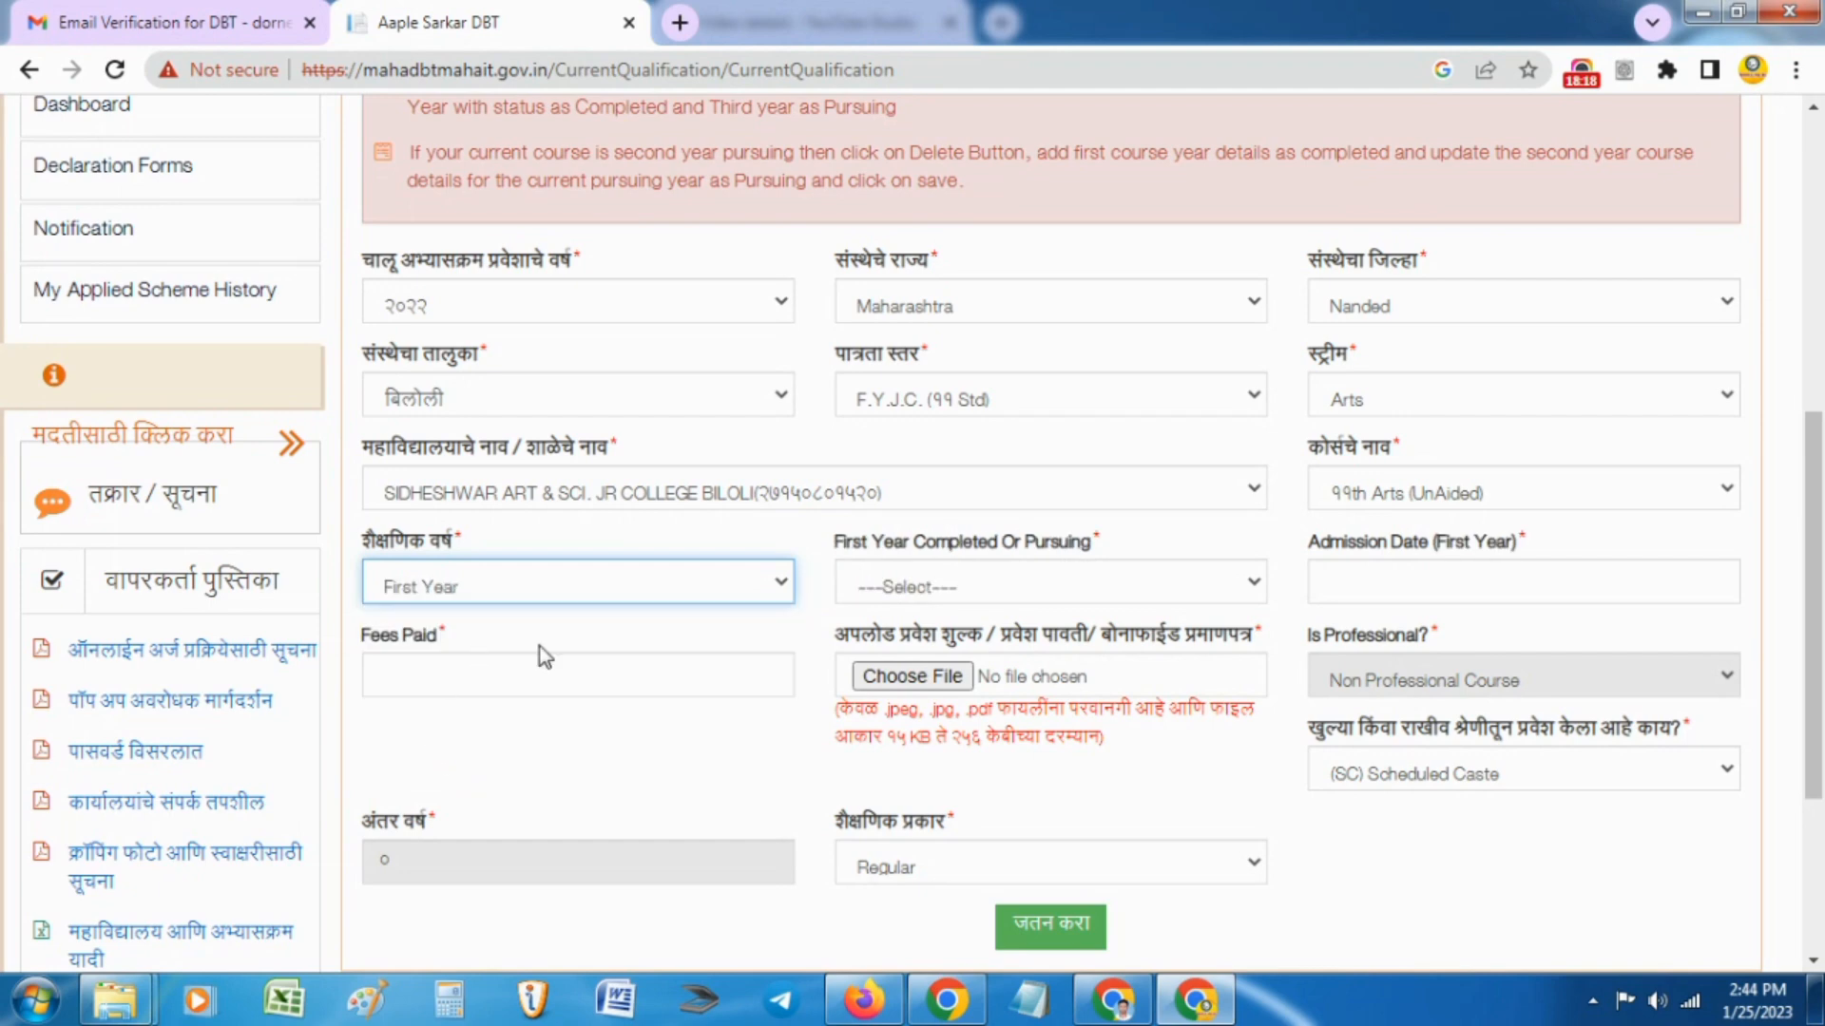
{"action": "left_click", "coordinate": [874, 591]}
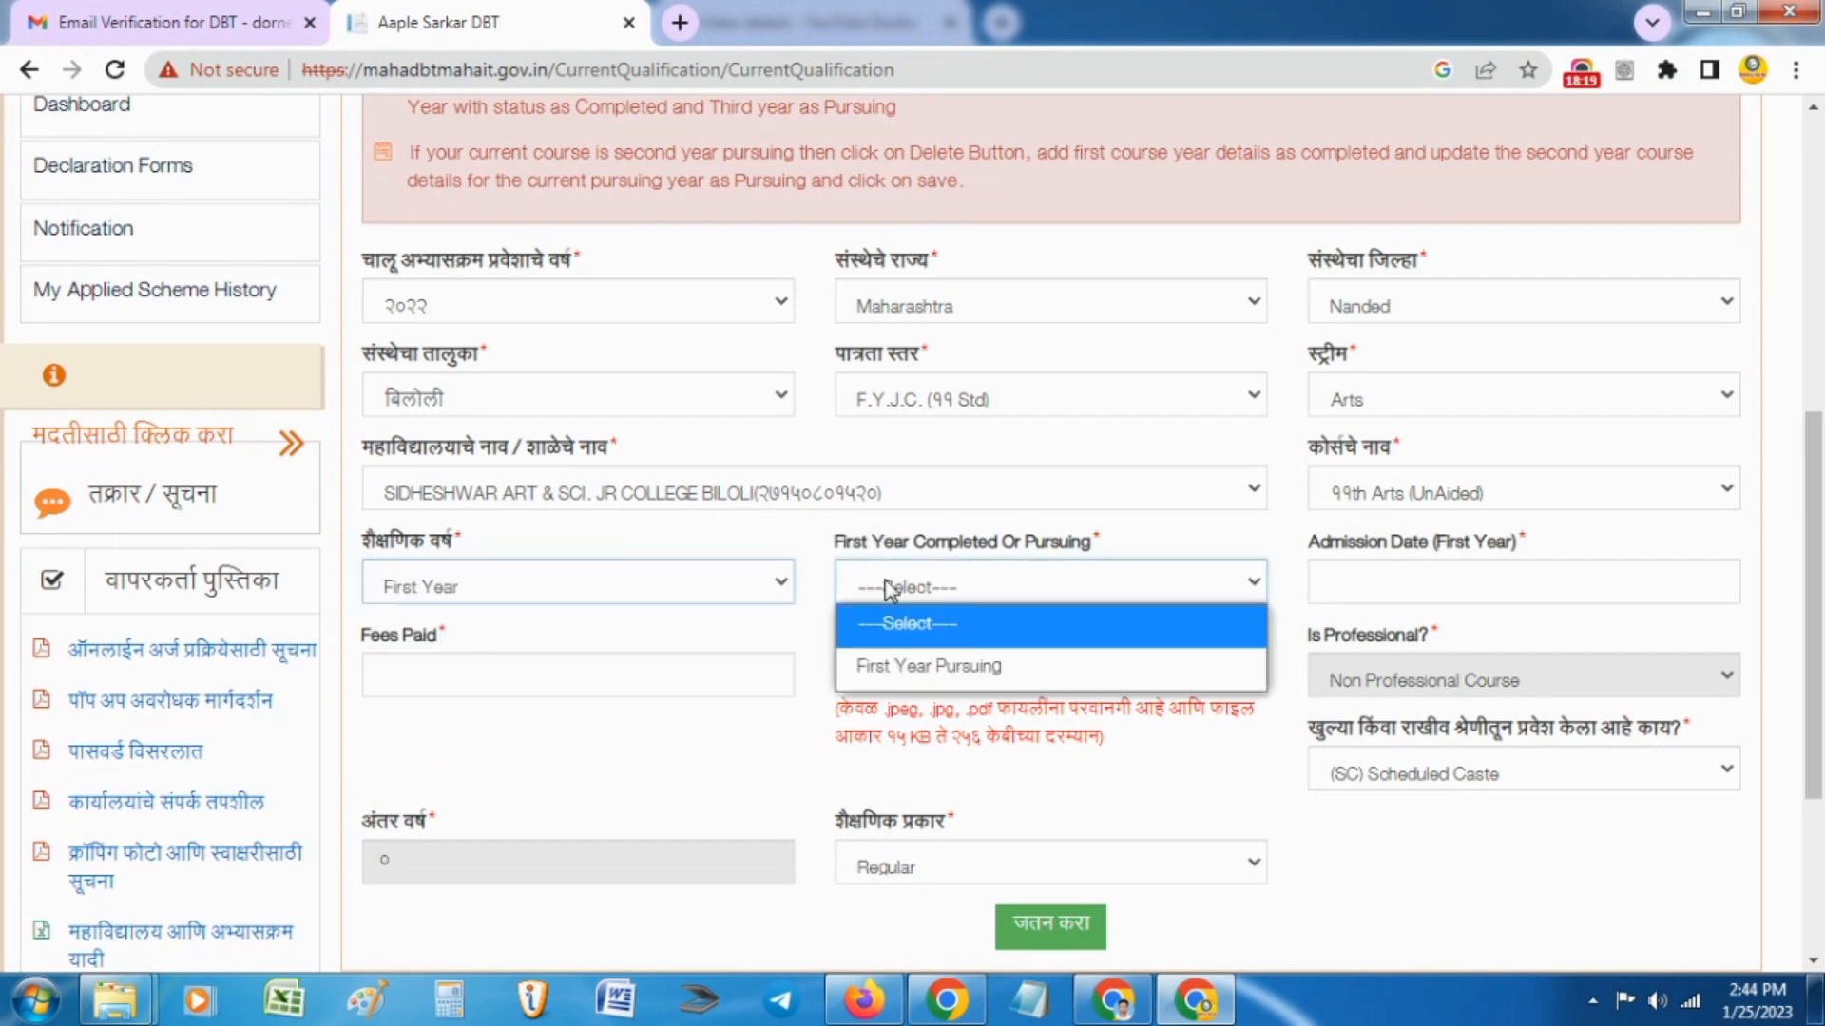
{"action": "left_click", "coordinate": [943, 670]}
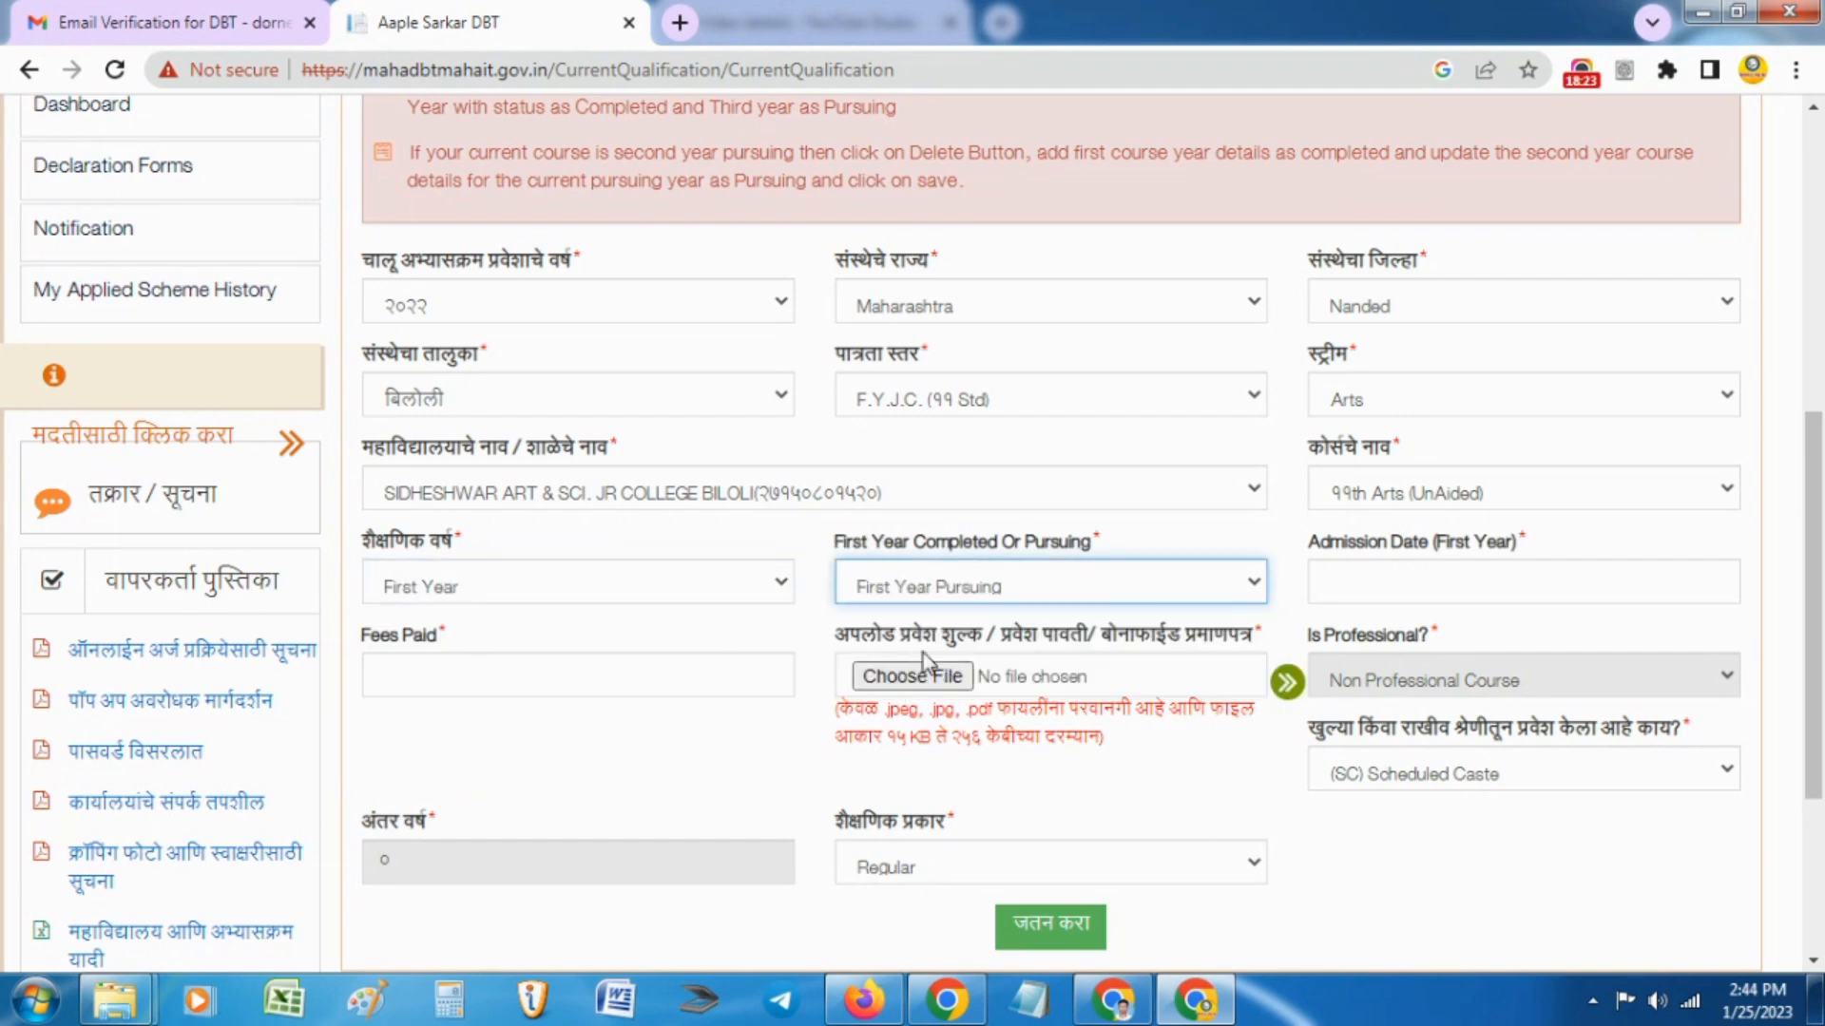
Set the admission date to 05/07/2022, enter the fees paid, and save the course details
{"action": "left_click", "coordinate": [1341, 590]}
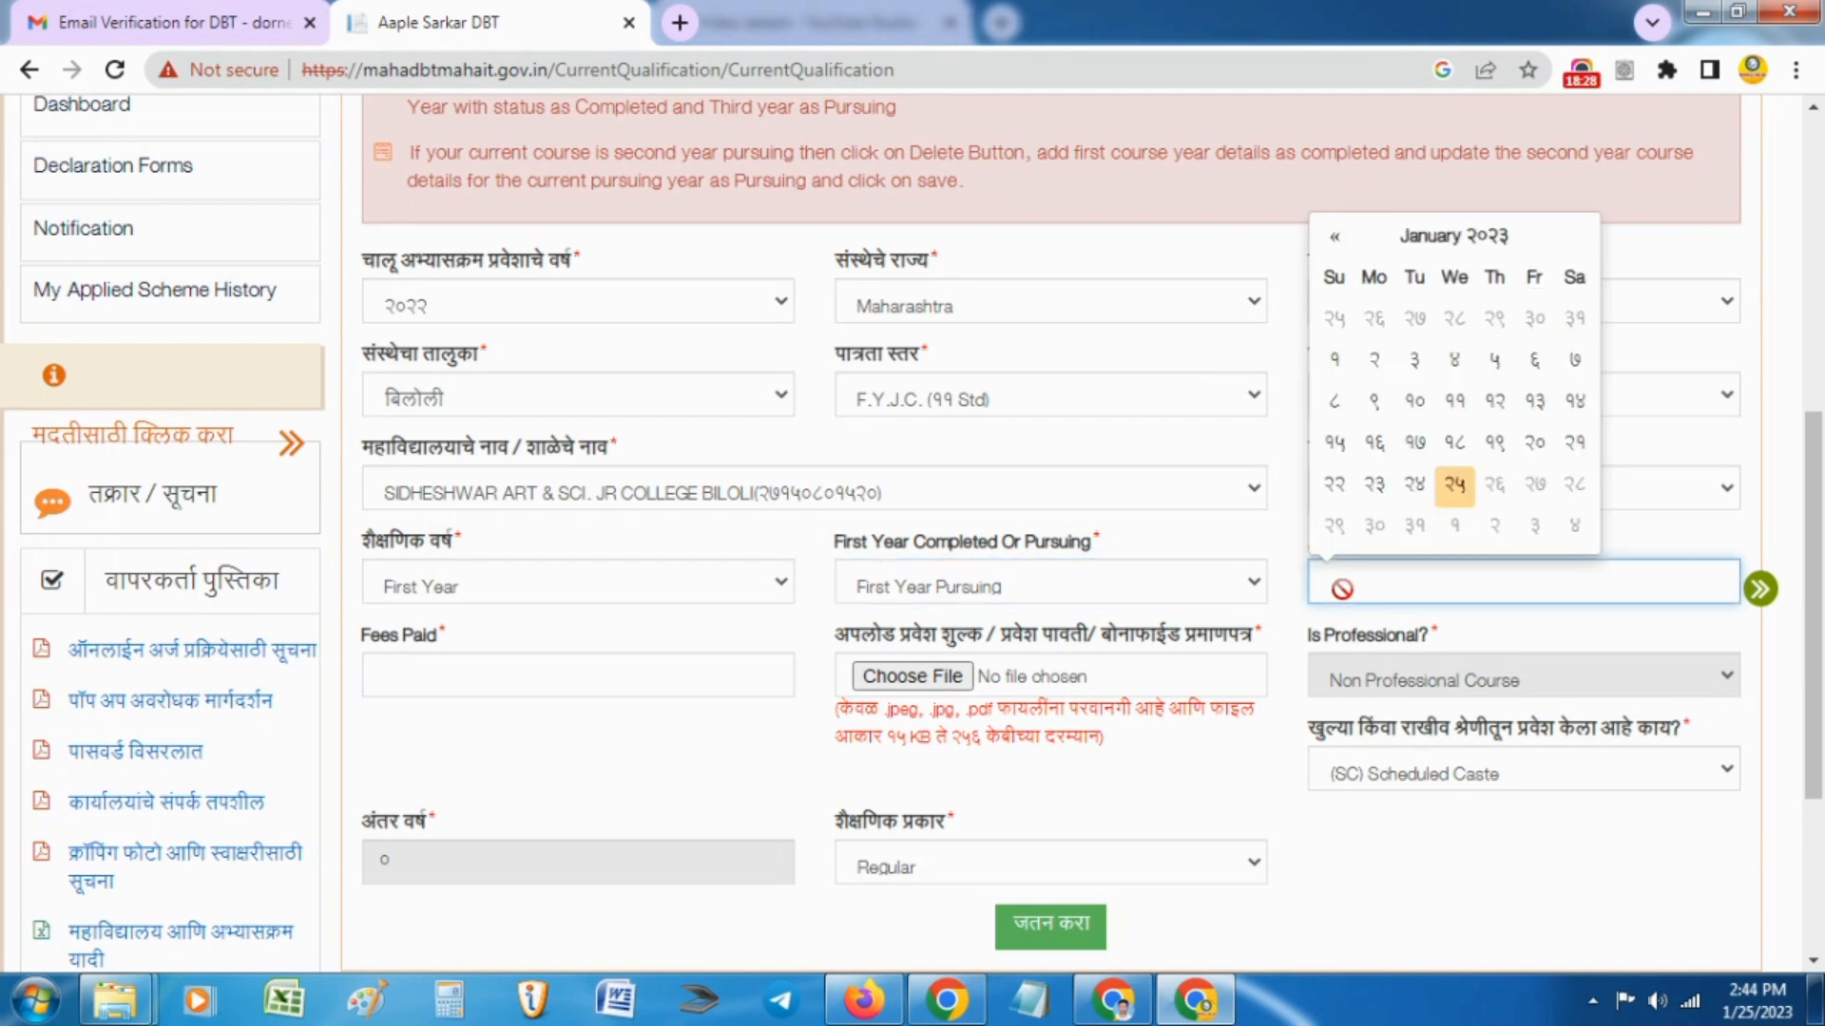
{"action": "left_click", "coordinate": [1468, 238]}
{"action": "left_click", "coordinate": [1433, 286]}
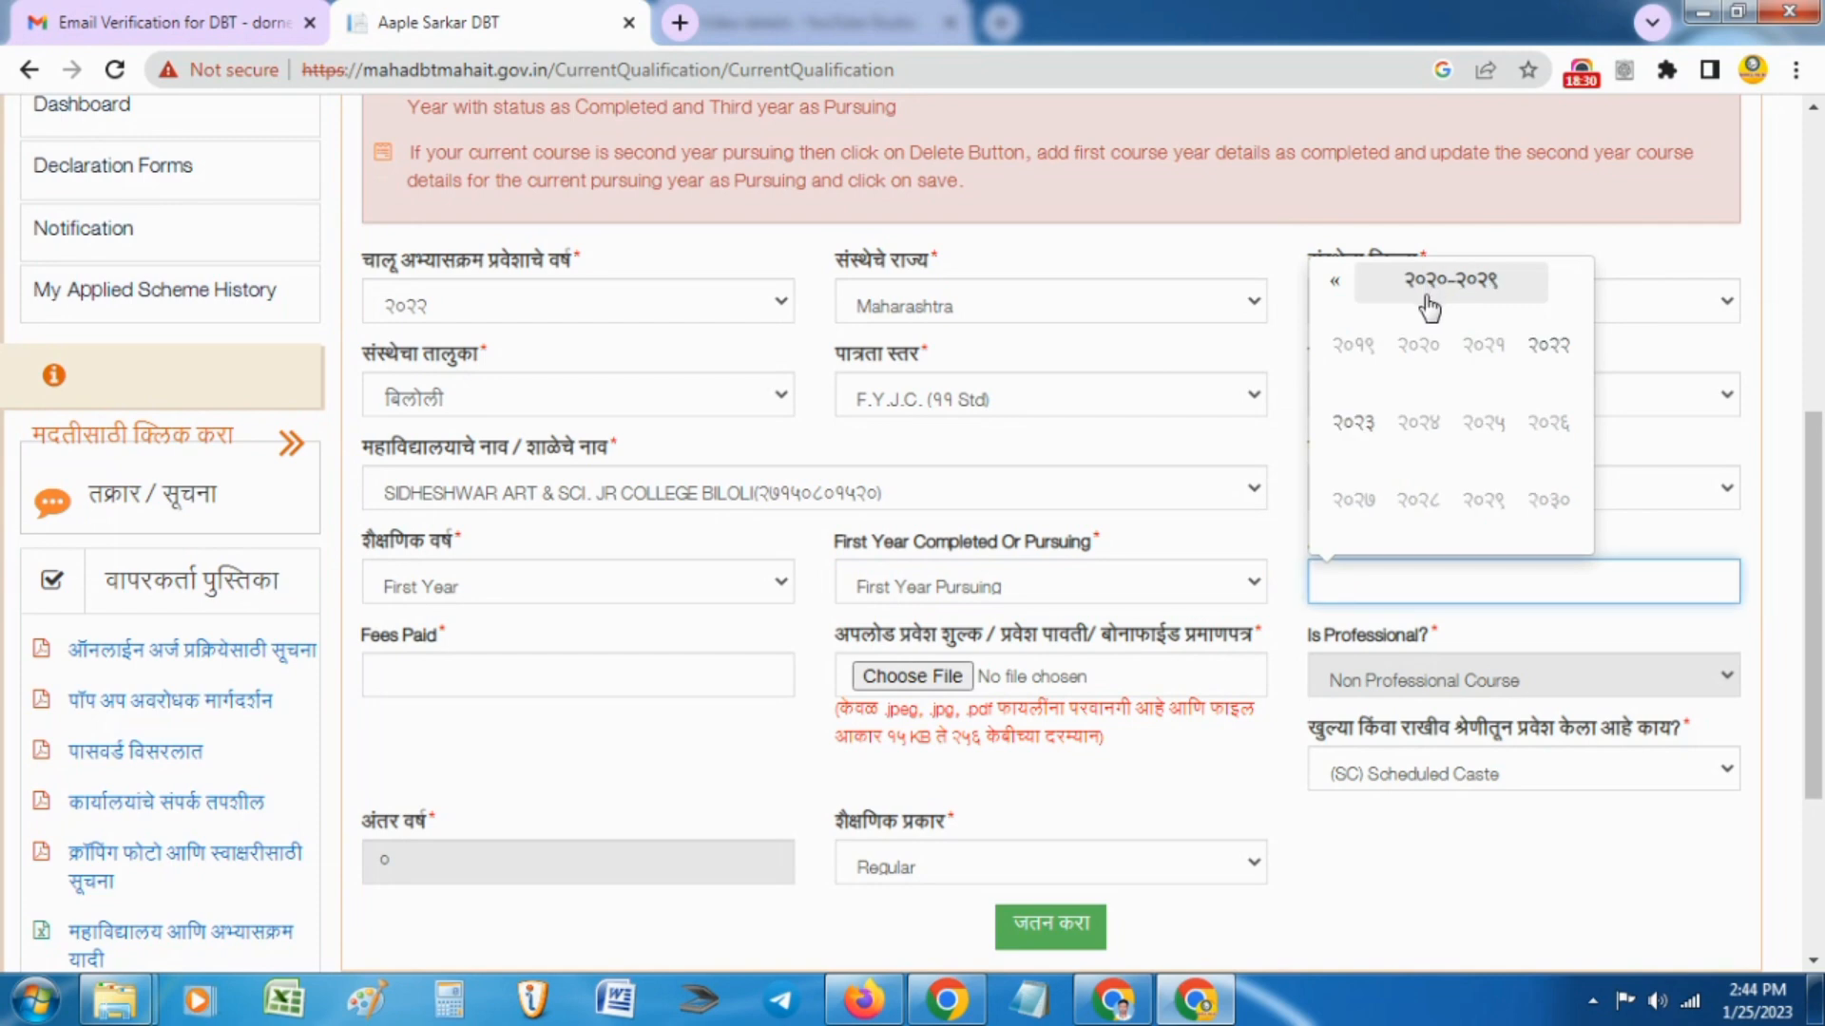
{"action": "left_click", "coordinate": [1534, 348]}
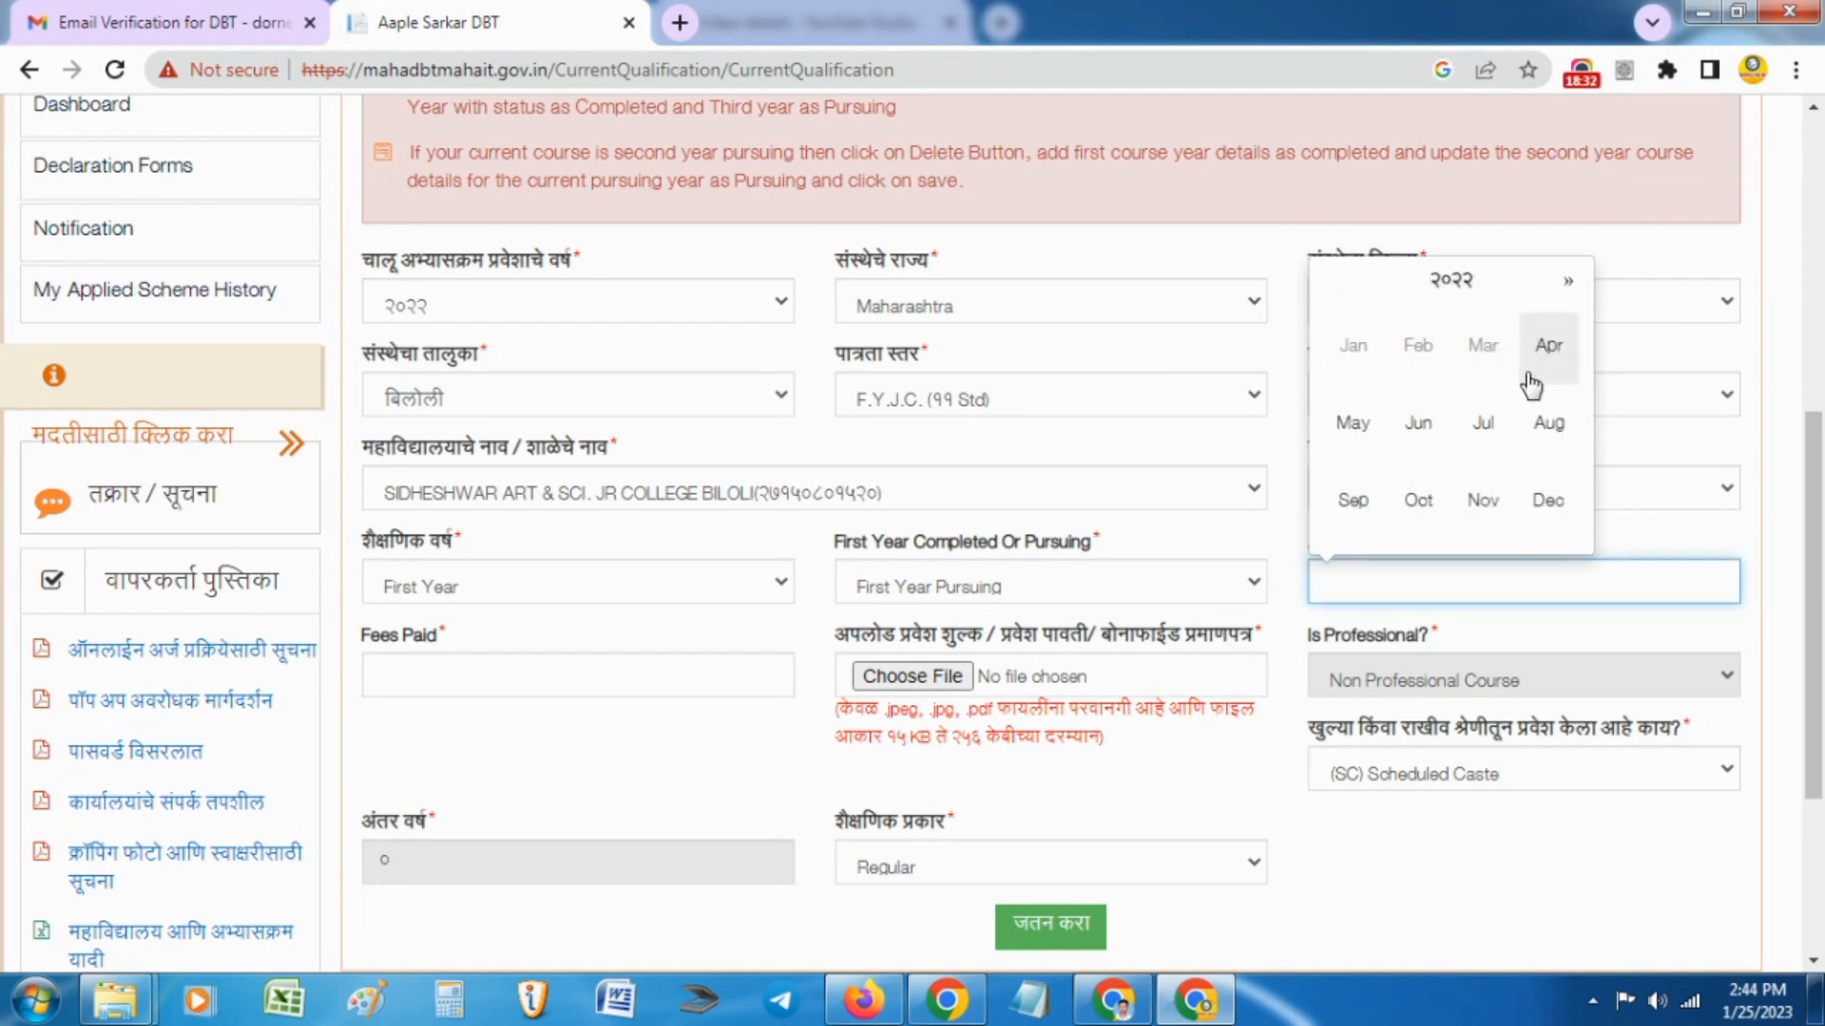
{"action": "left_click", "coordinate": [1423, 427]}
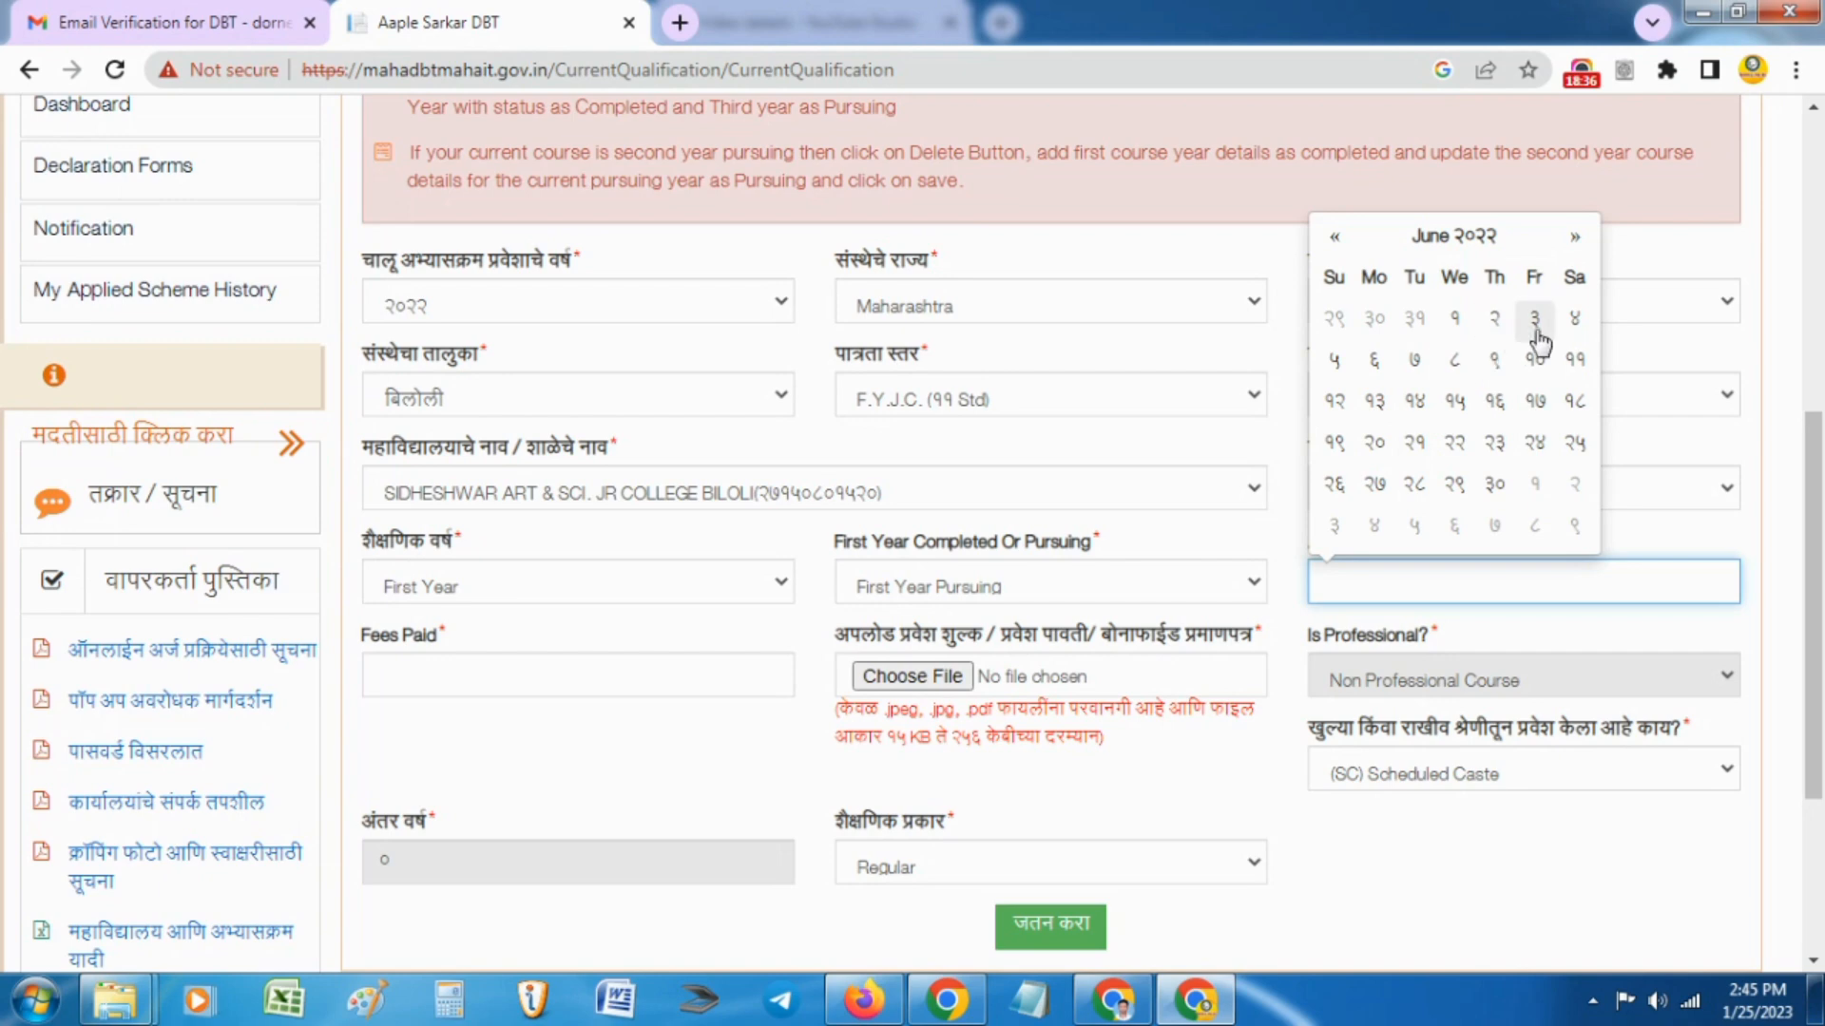
{"action": "left_click", "coordinate": [1335, 361]}
{"action": "left_click", "coordinate": [1358, 597]}
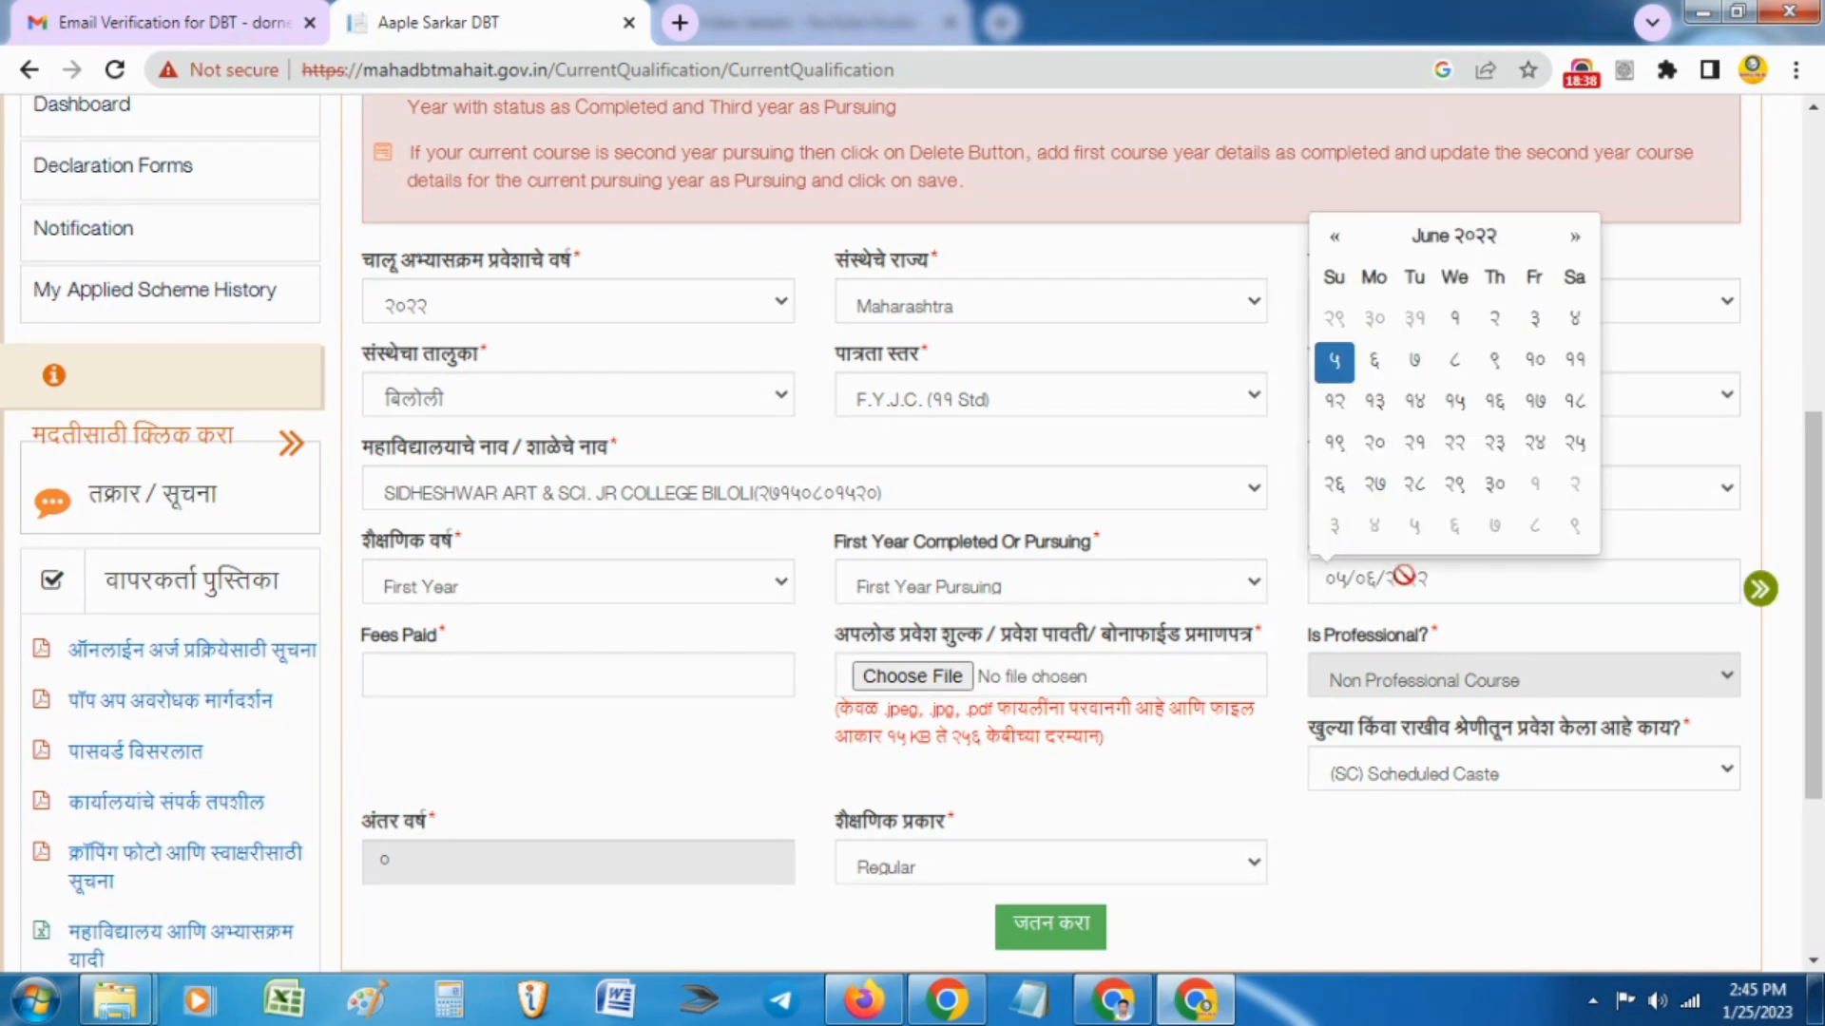
{"action": "left_click", "coordinate": [1569, 245]}
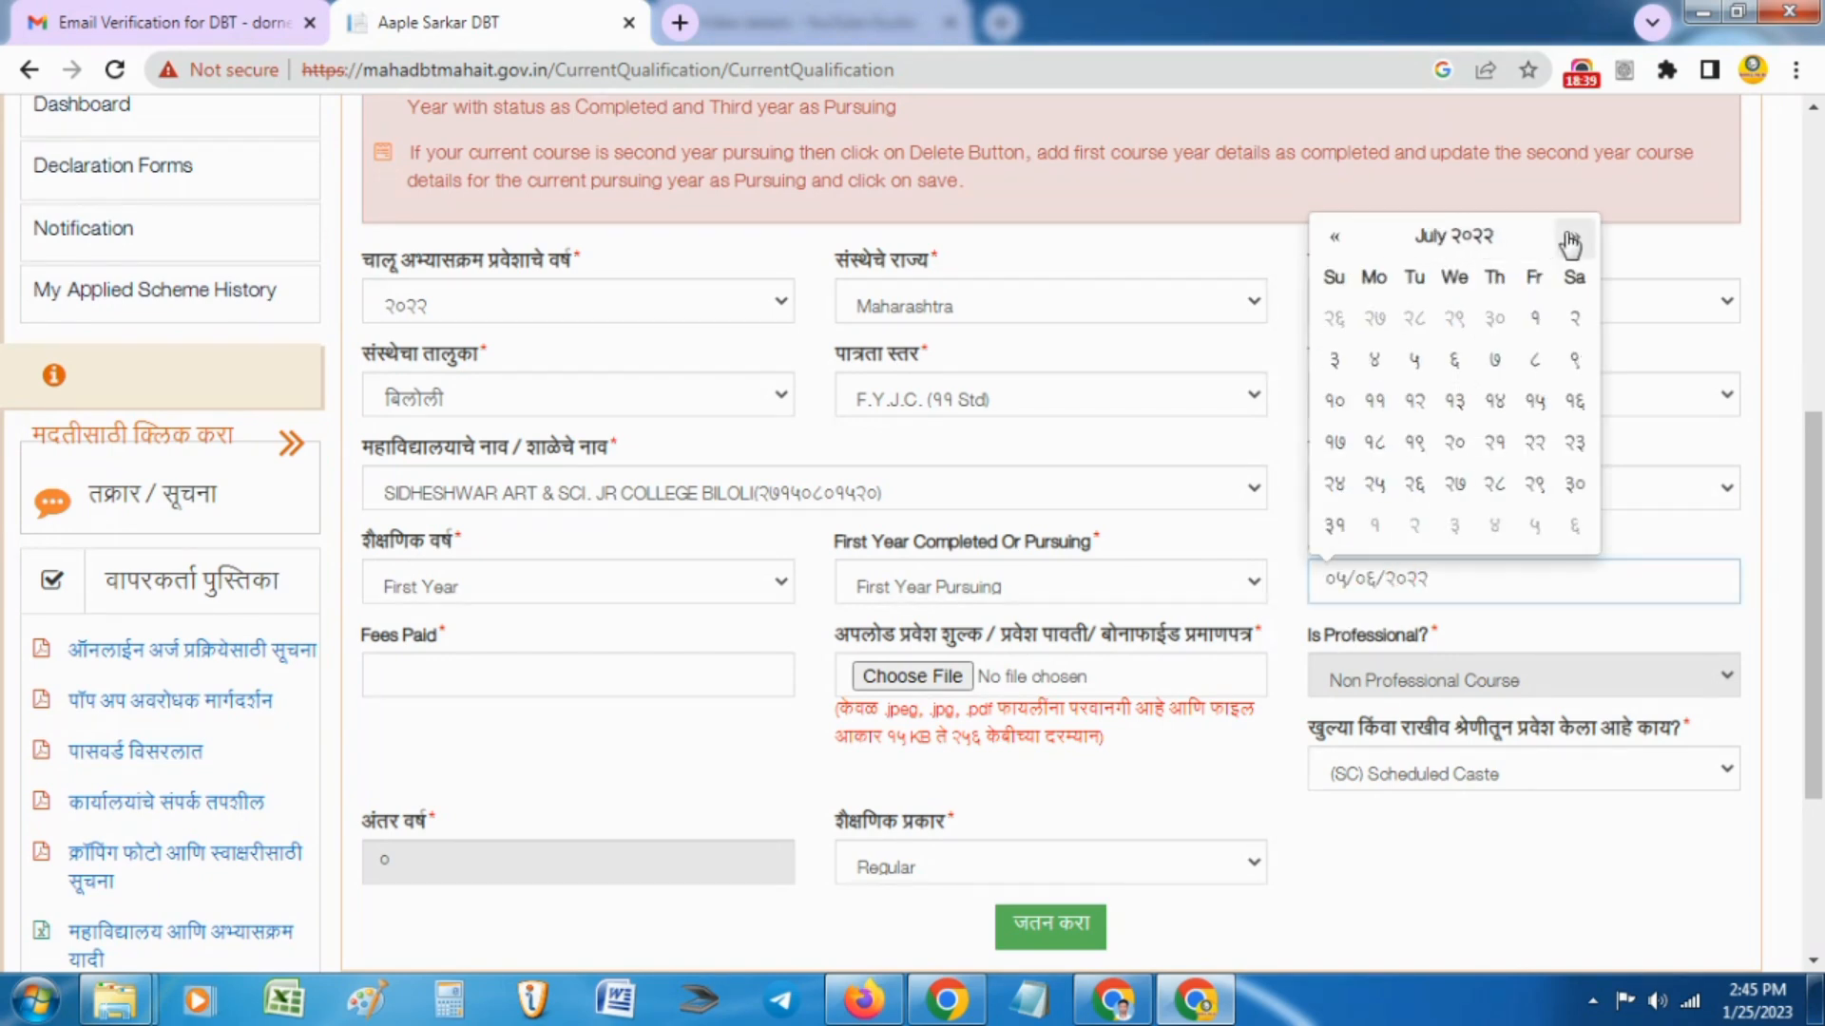
{"action": "left_click", "coordinate": [1413, 362]}
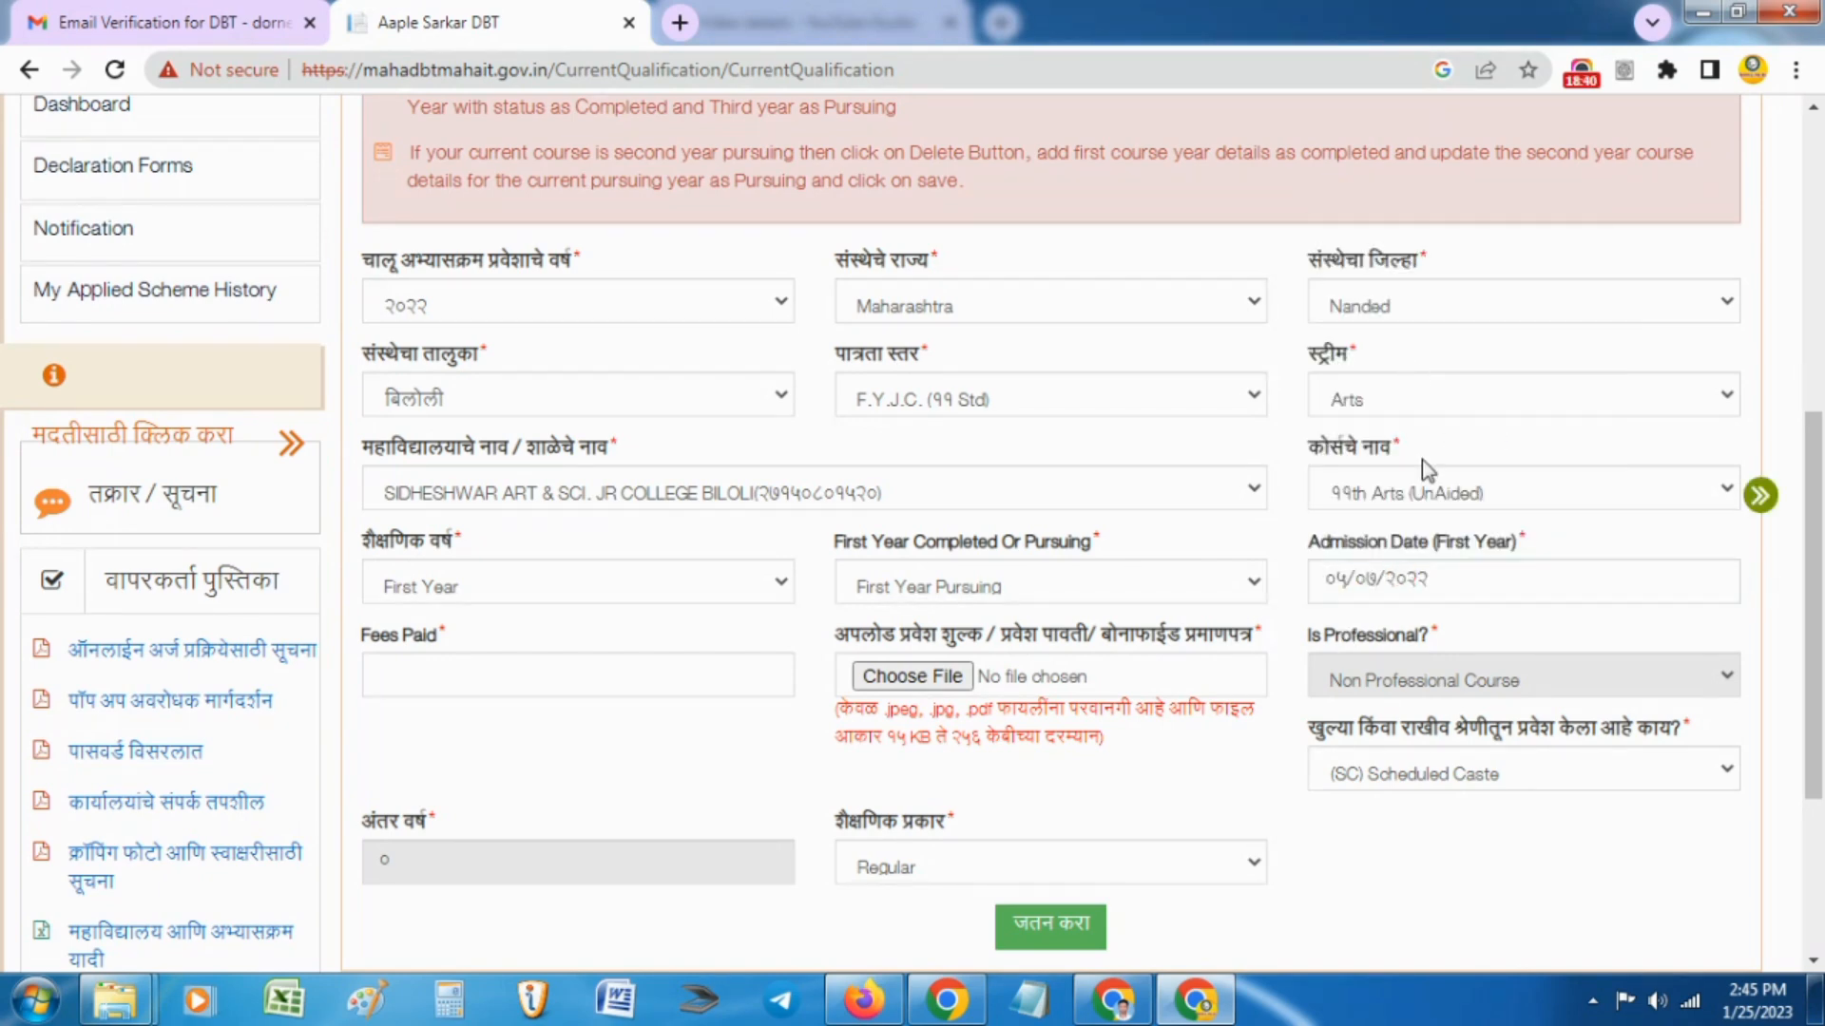
{"action": "left_click", "coordinate": [533, 685]}
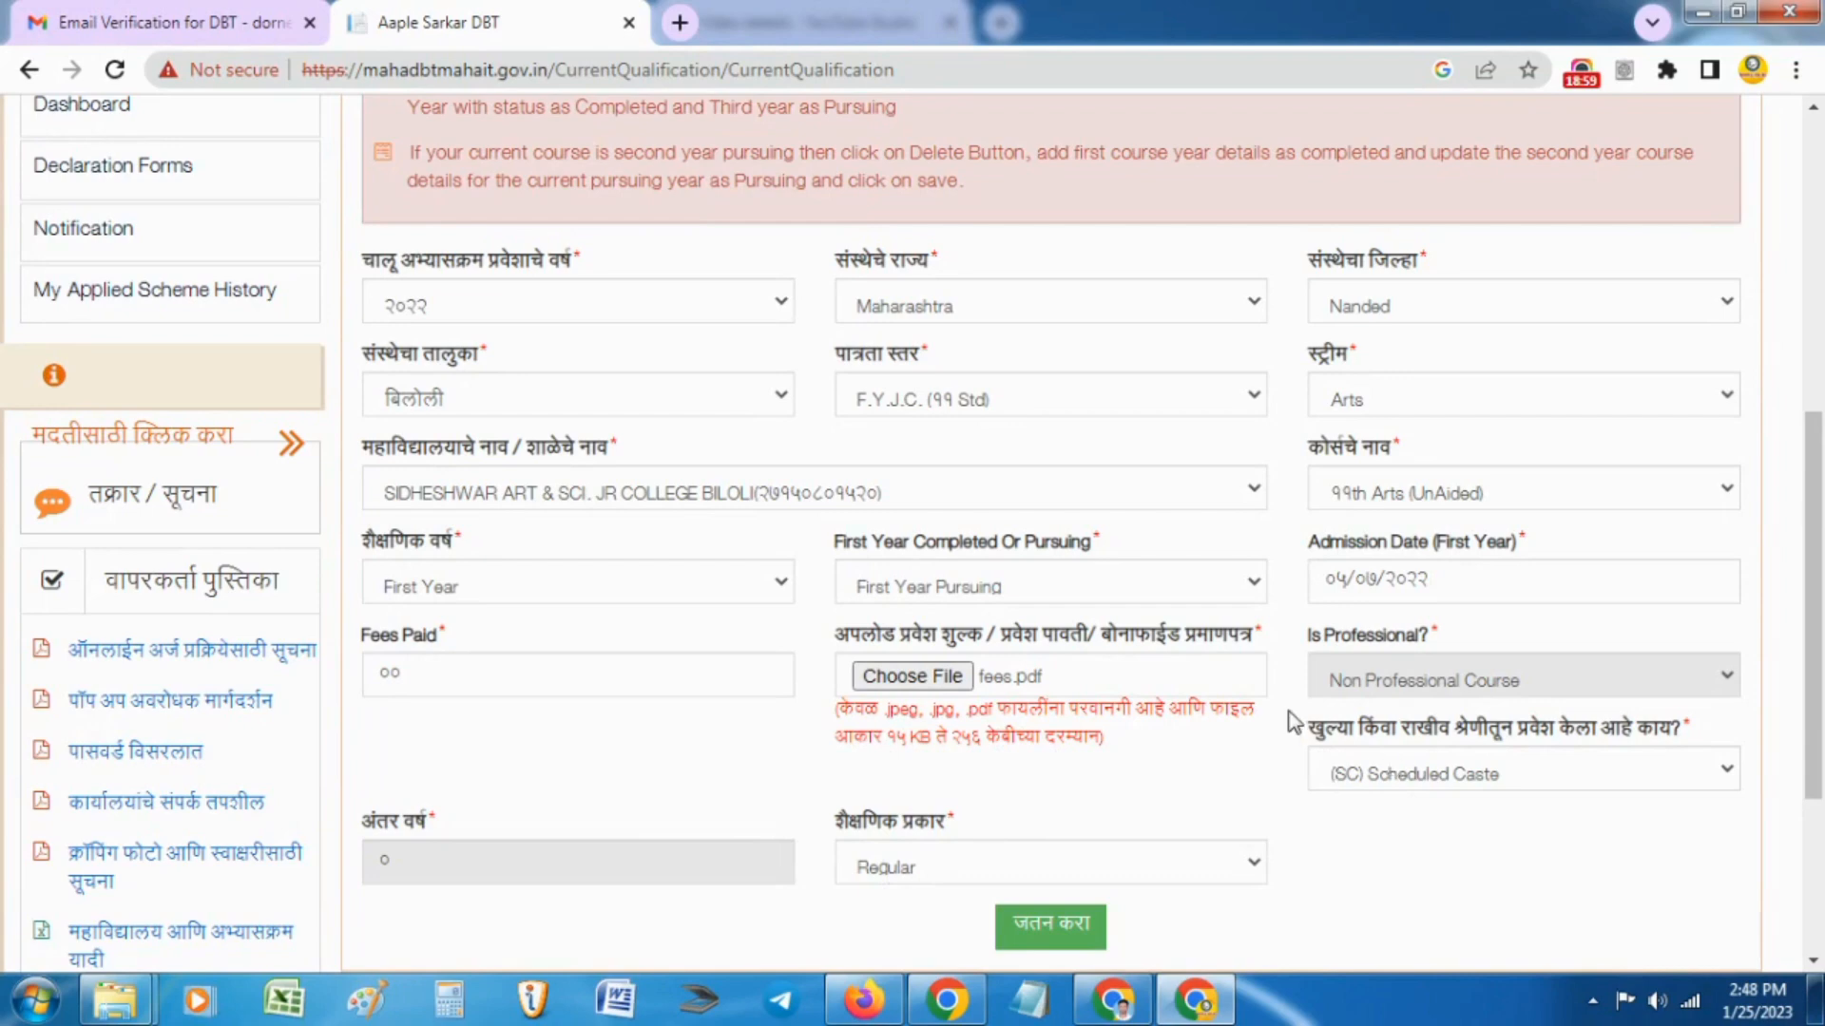
{"action": "left_click", "coordinate": [1061, 925]}
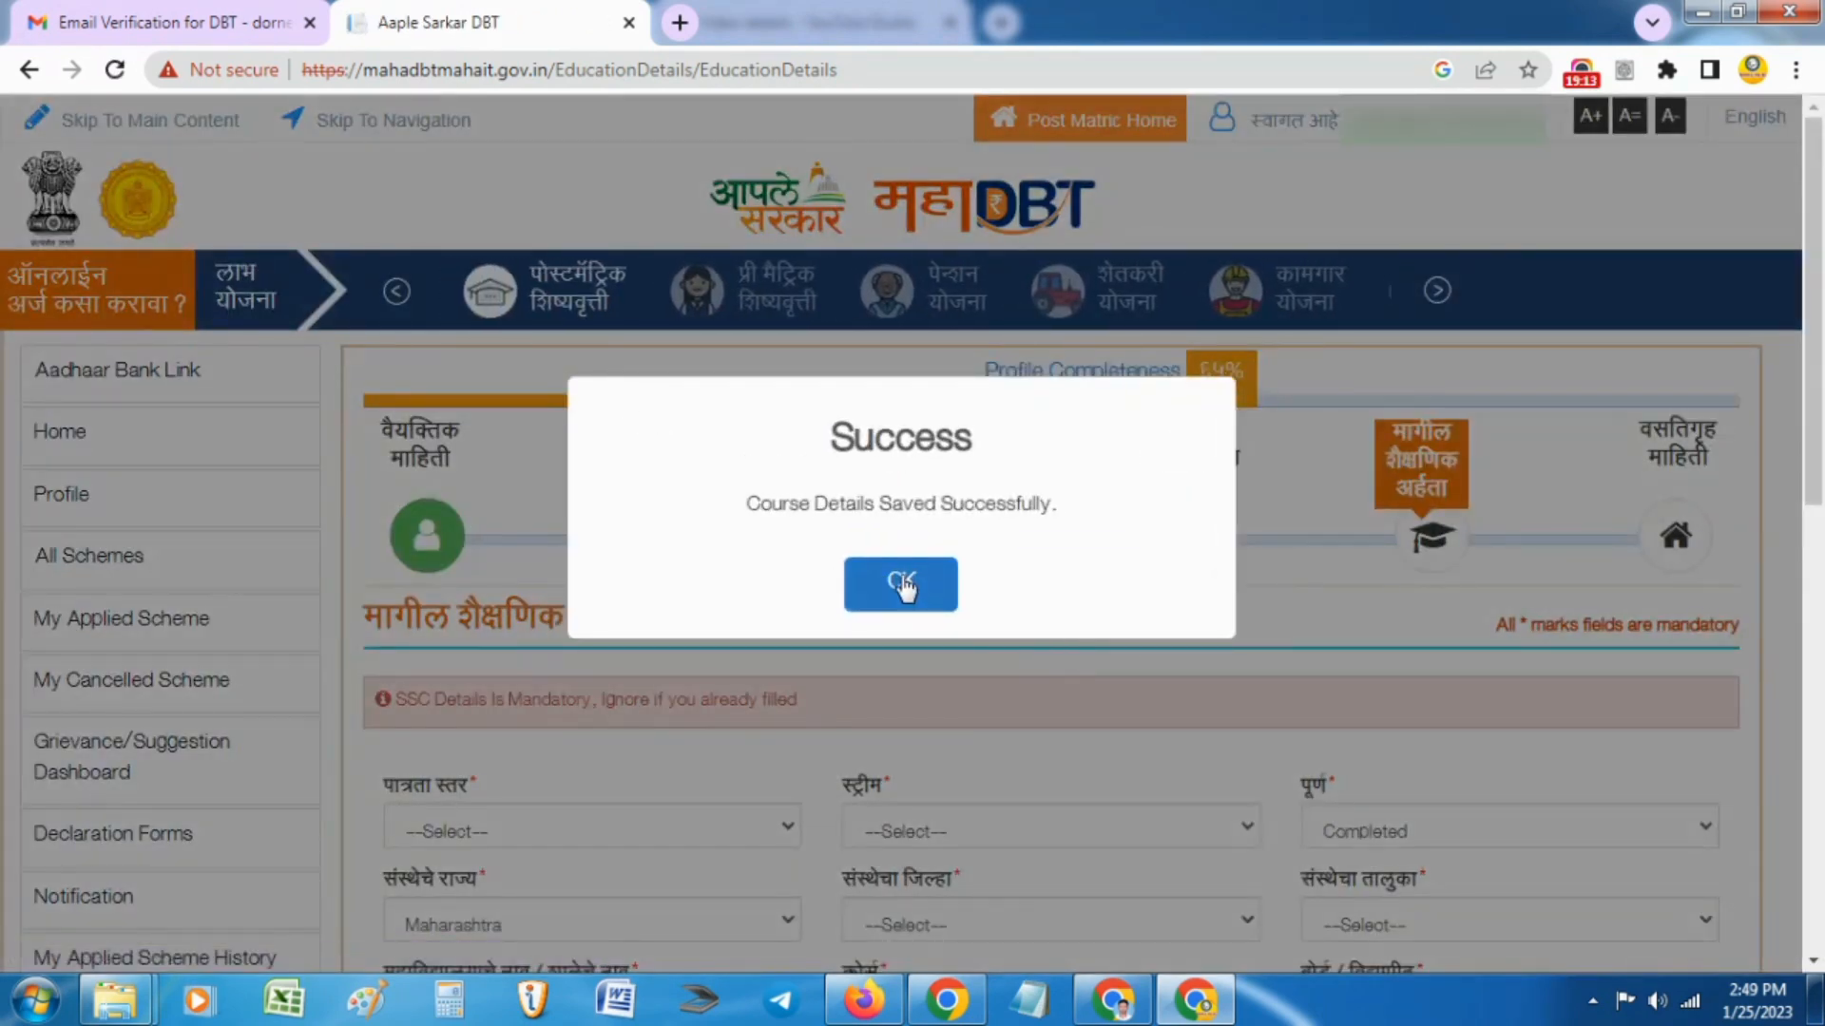
Dismiss the save confirmation and set qualification level S.S.C. (10 Std) with stream SSC
{"action": "left_click", "coordinate": [903, 581]}
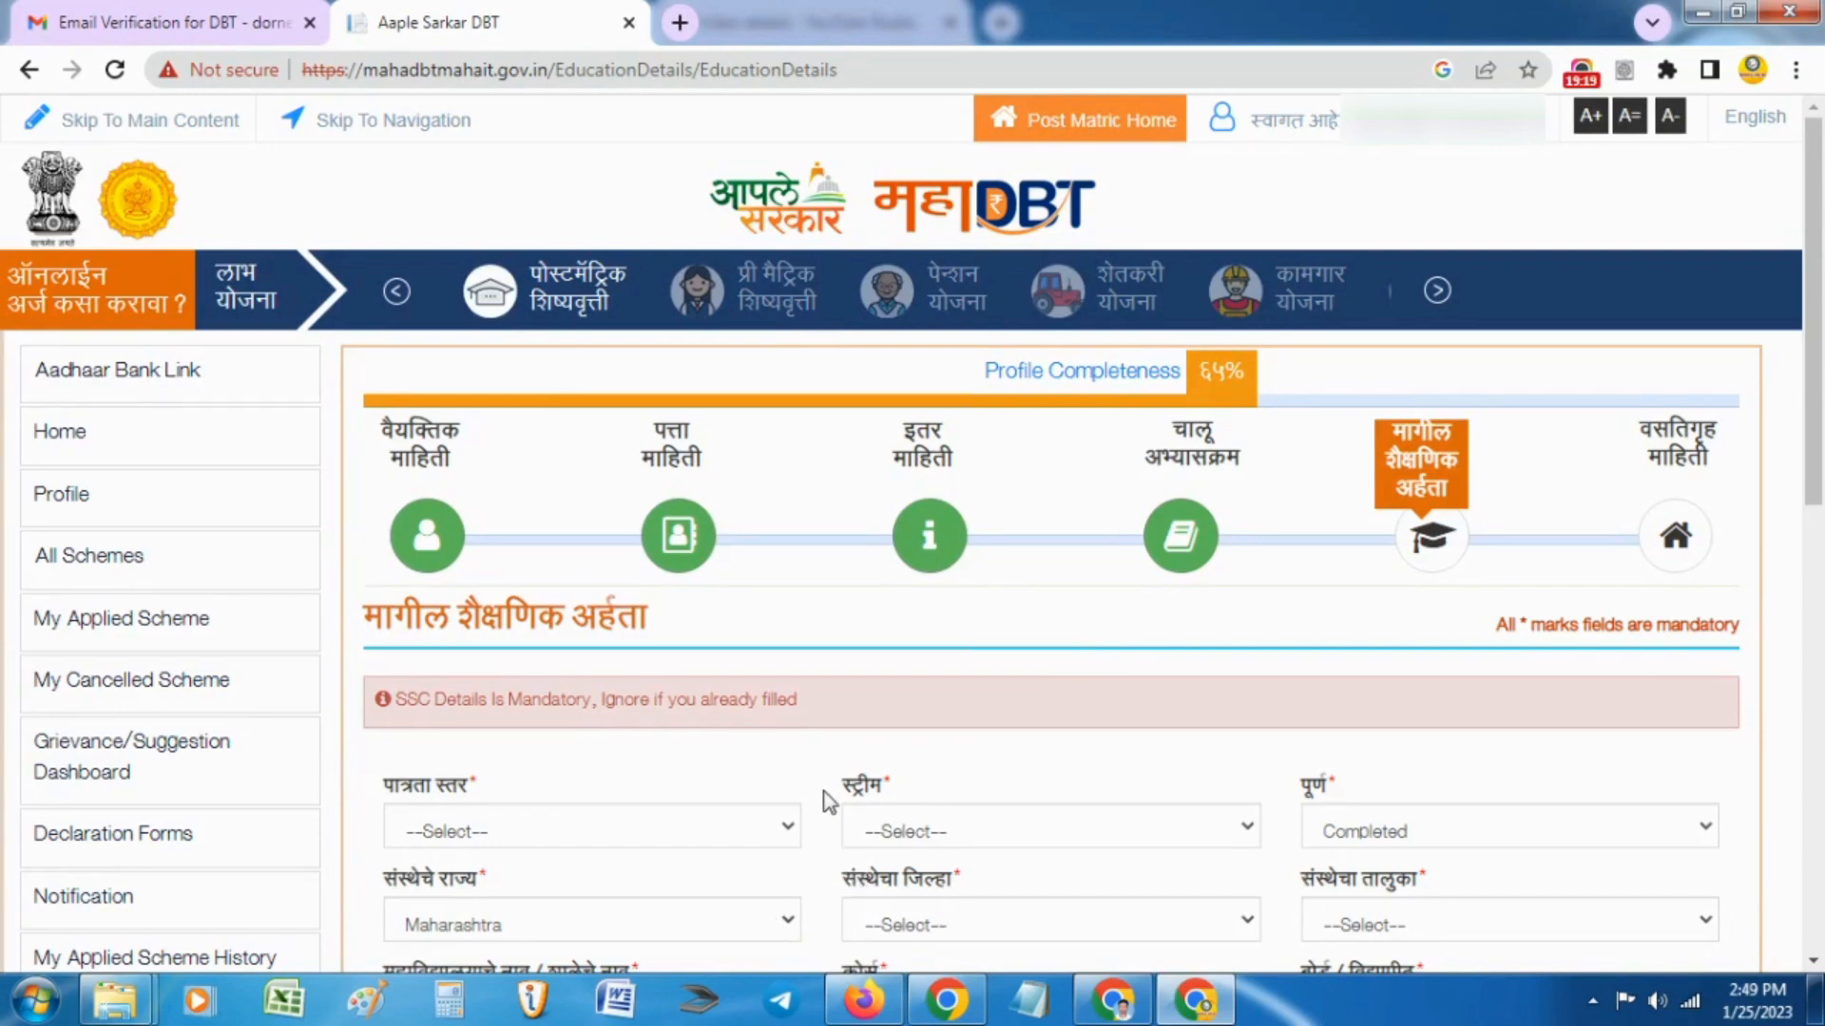
{"action": "scroll", "coordinate": [837, 752], "scroll_direction": "down", "scroll_amount": 4}
{"action": "scroll", "coordinate": [782, 745], "scroll_direction": "down", "scroll_amount": 1}
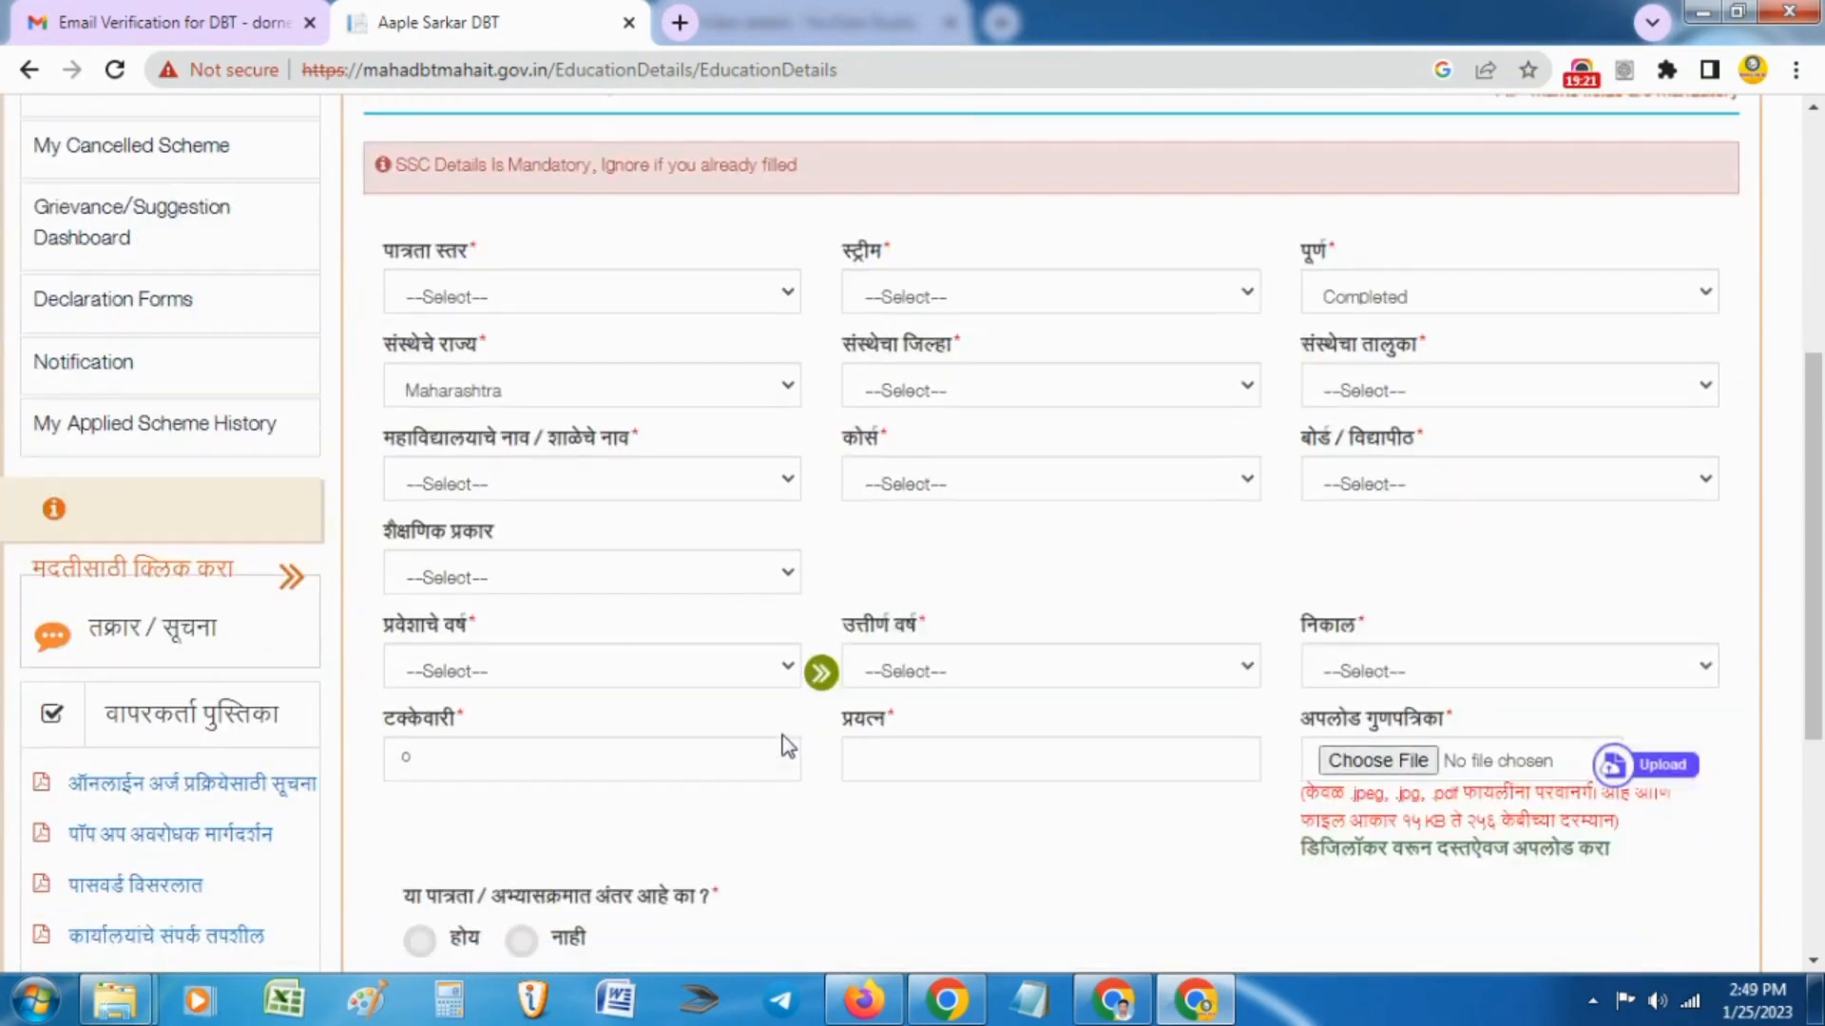
{"action": "scroll", "coordinate": [784, 745], "scroll_direction": "up", "scroll_amount": 3}
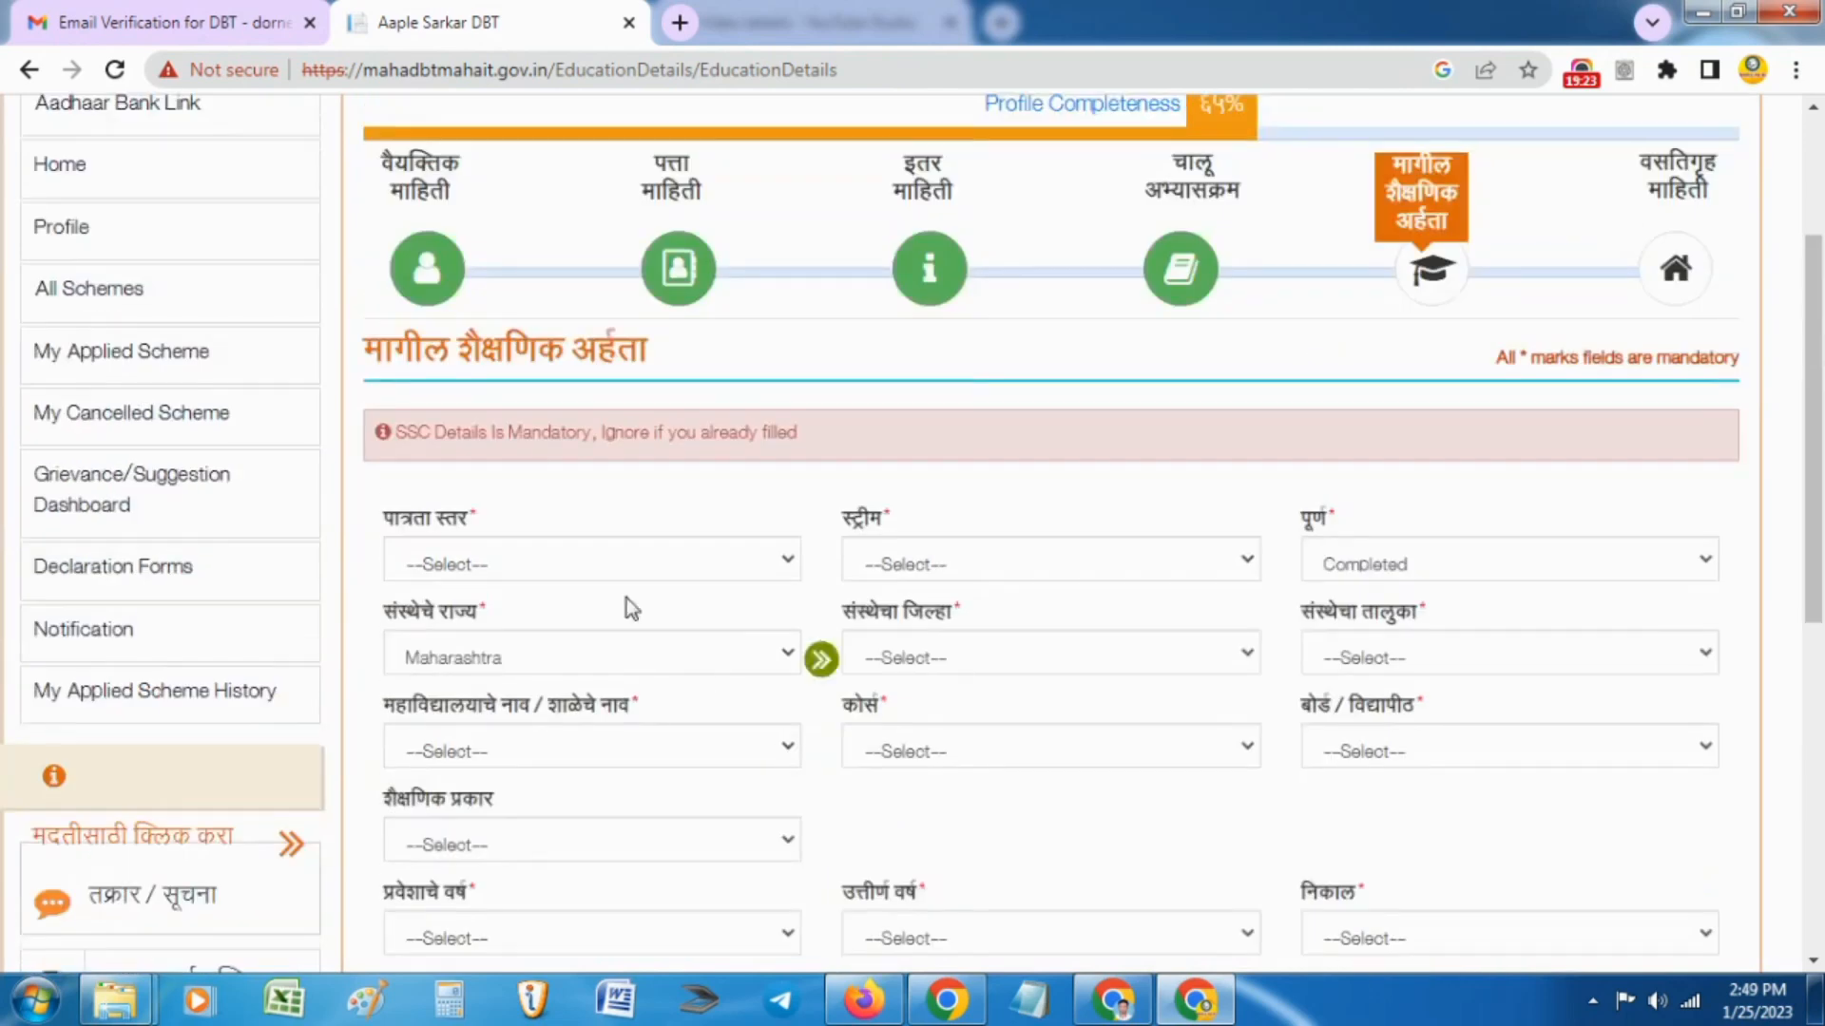
{"action": "left_click", "coordinate": [517, 569]}
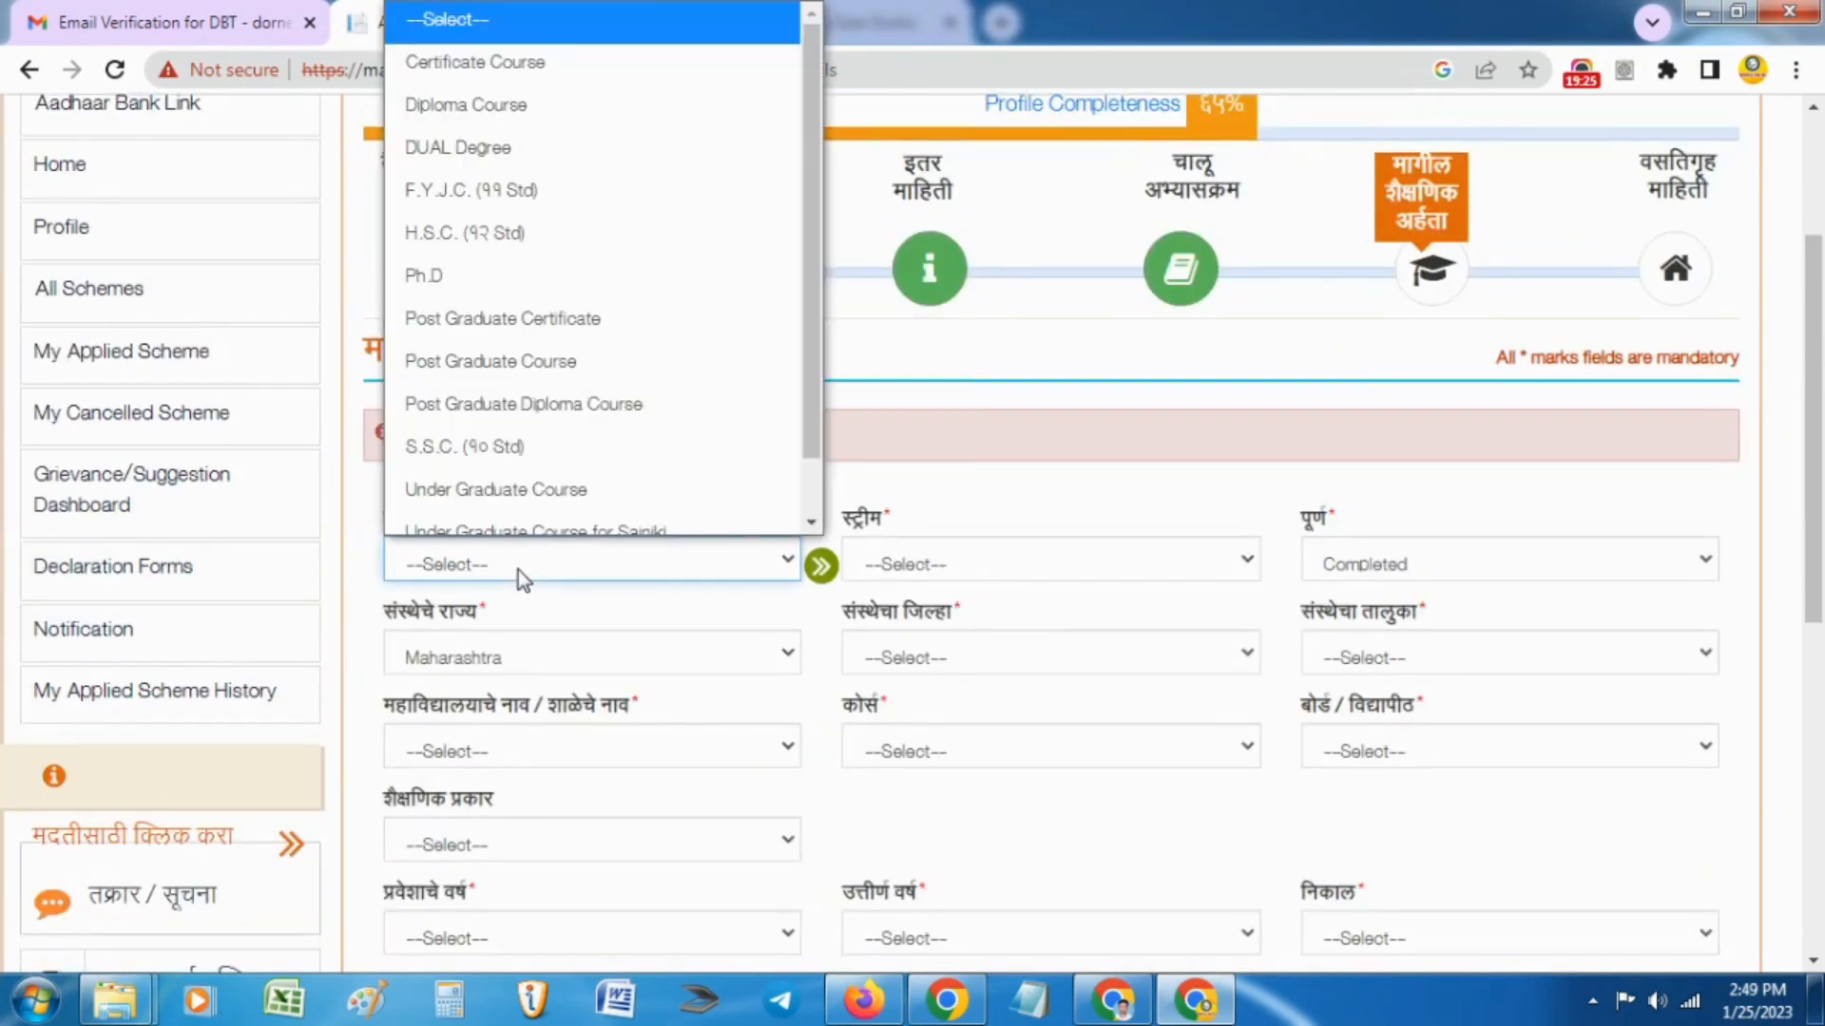
{"action": "left_click", "coordinate": [472, 423]}
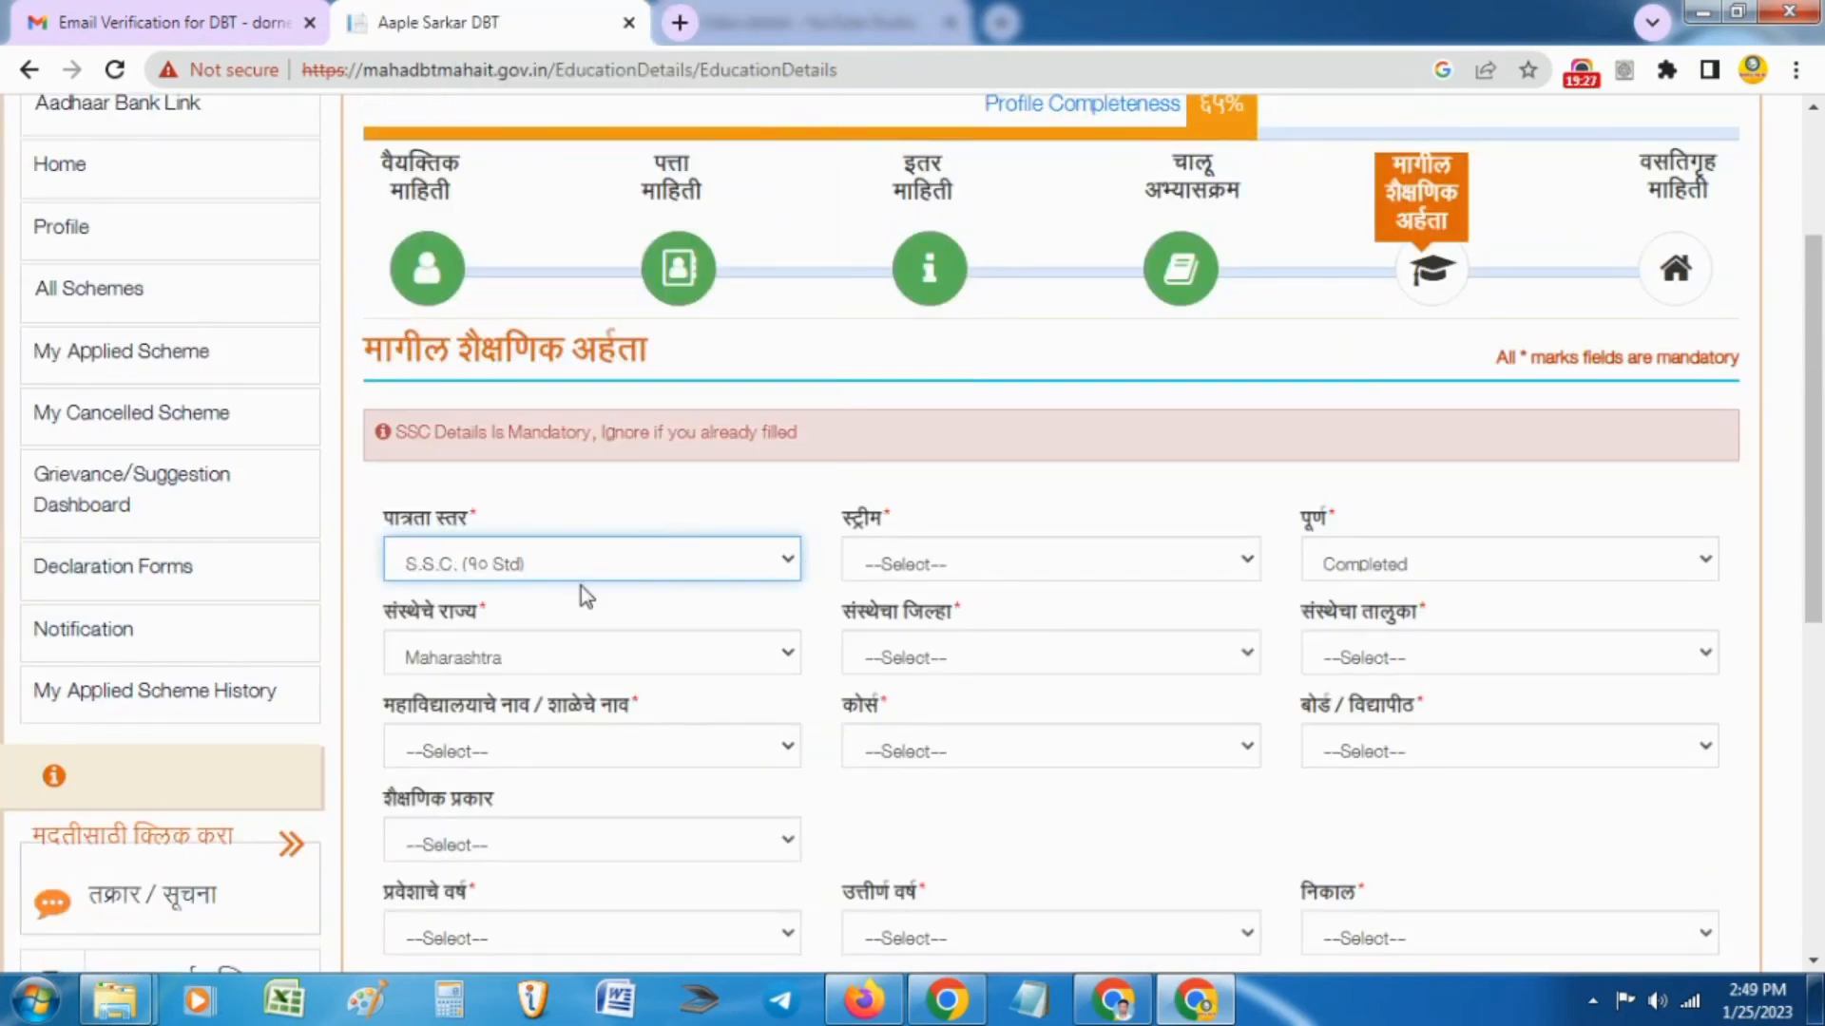
{"action": "left_click", "coordinate": [551, 568]}
{"action": "left_click", "coordinate": [473, 423]}
{"action": "left_click", "coordinate": [533, 564]}
{"action": "scroll", "coordinate": [513, 354], "scroll_direction": "down", "scroll_amount": 1}
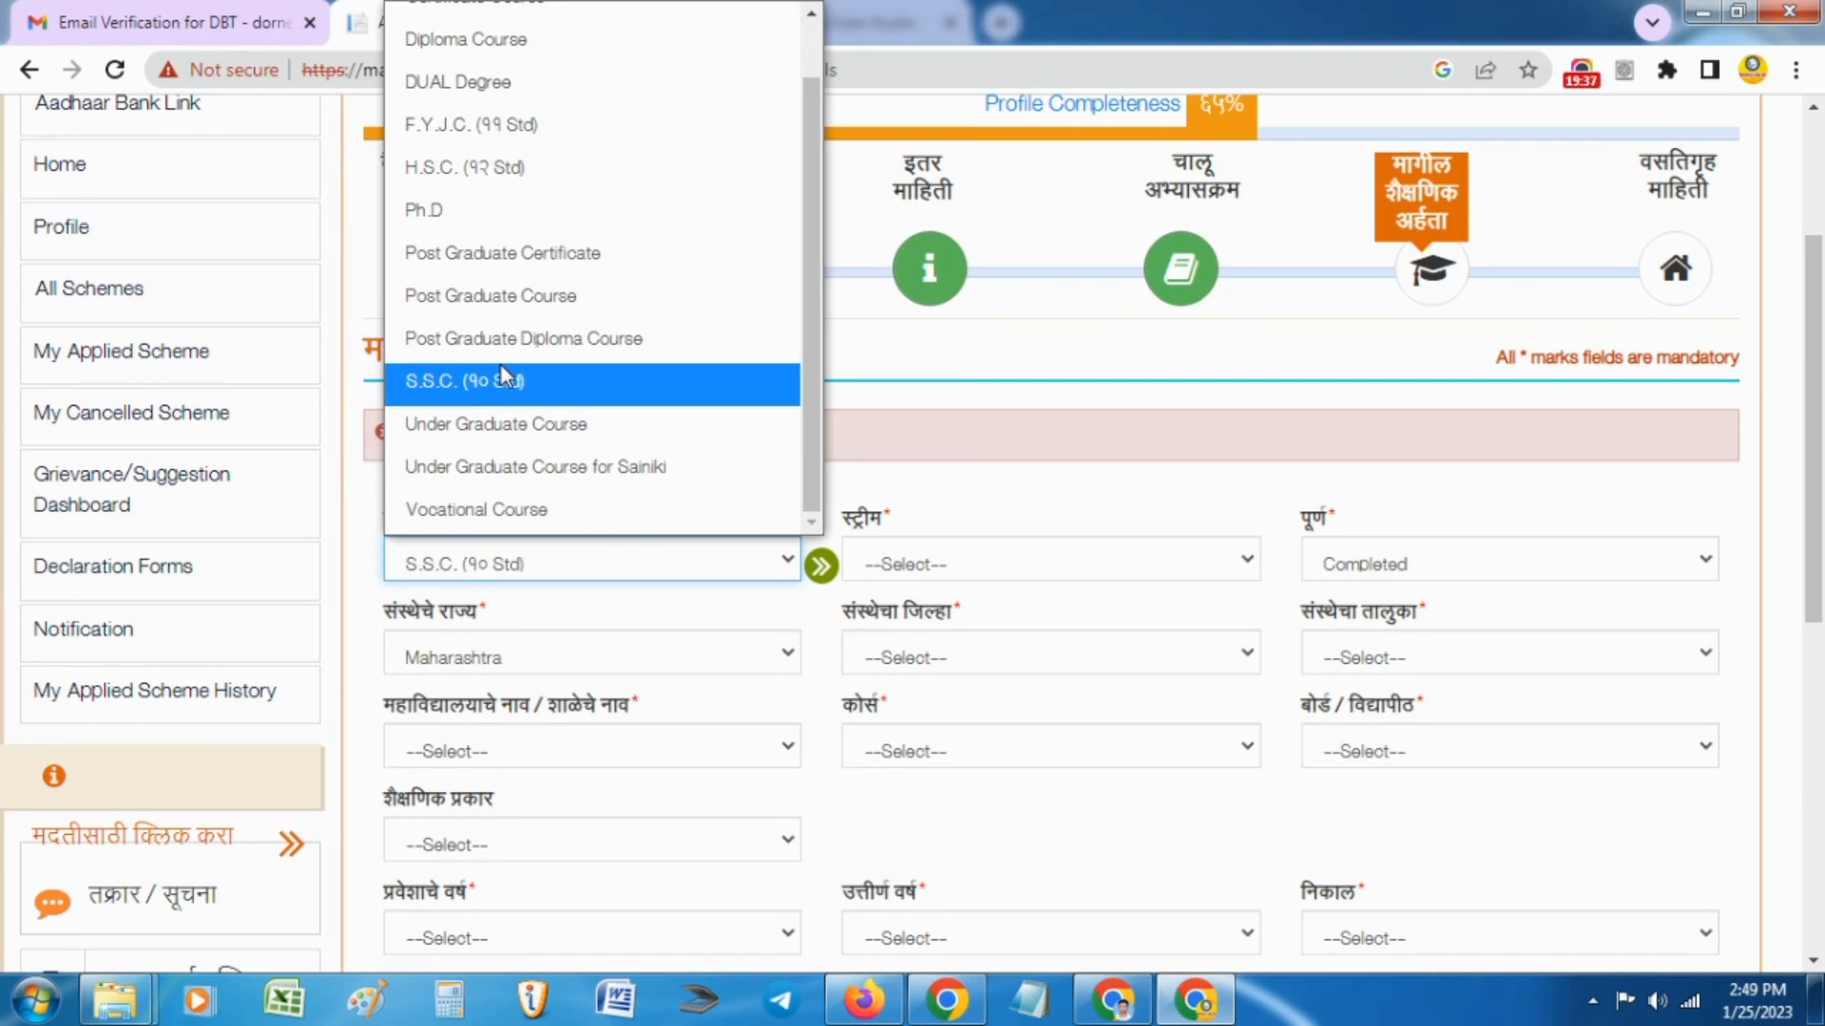
{"action": "left_click", "coordinate": [501, 375]}
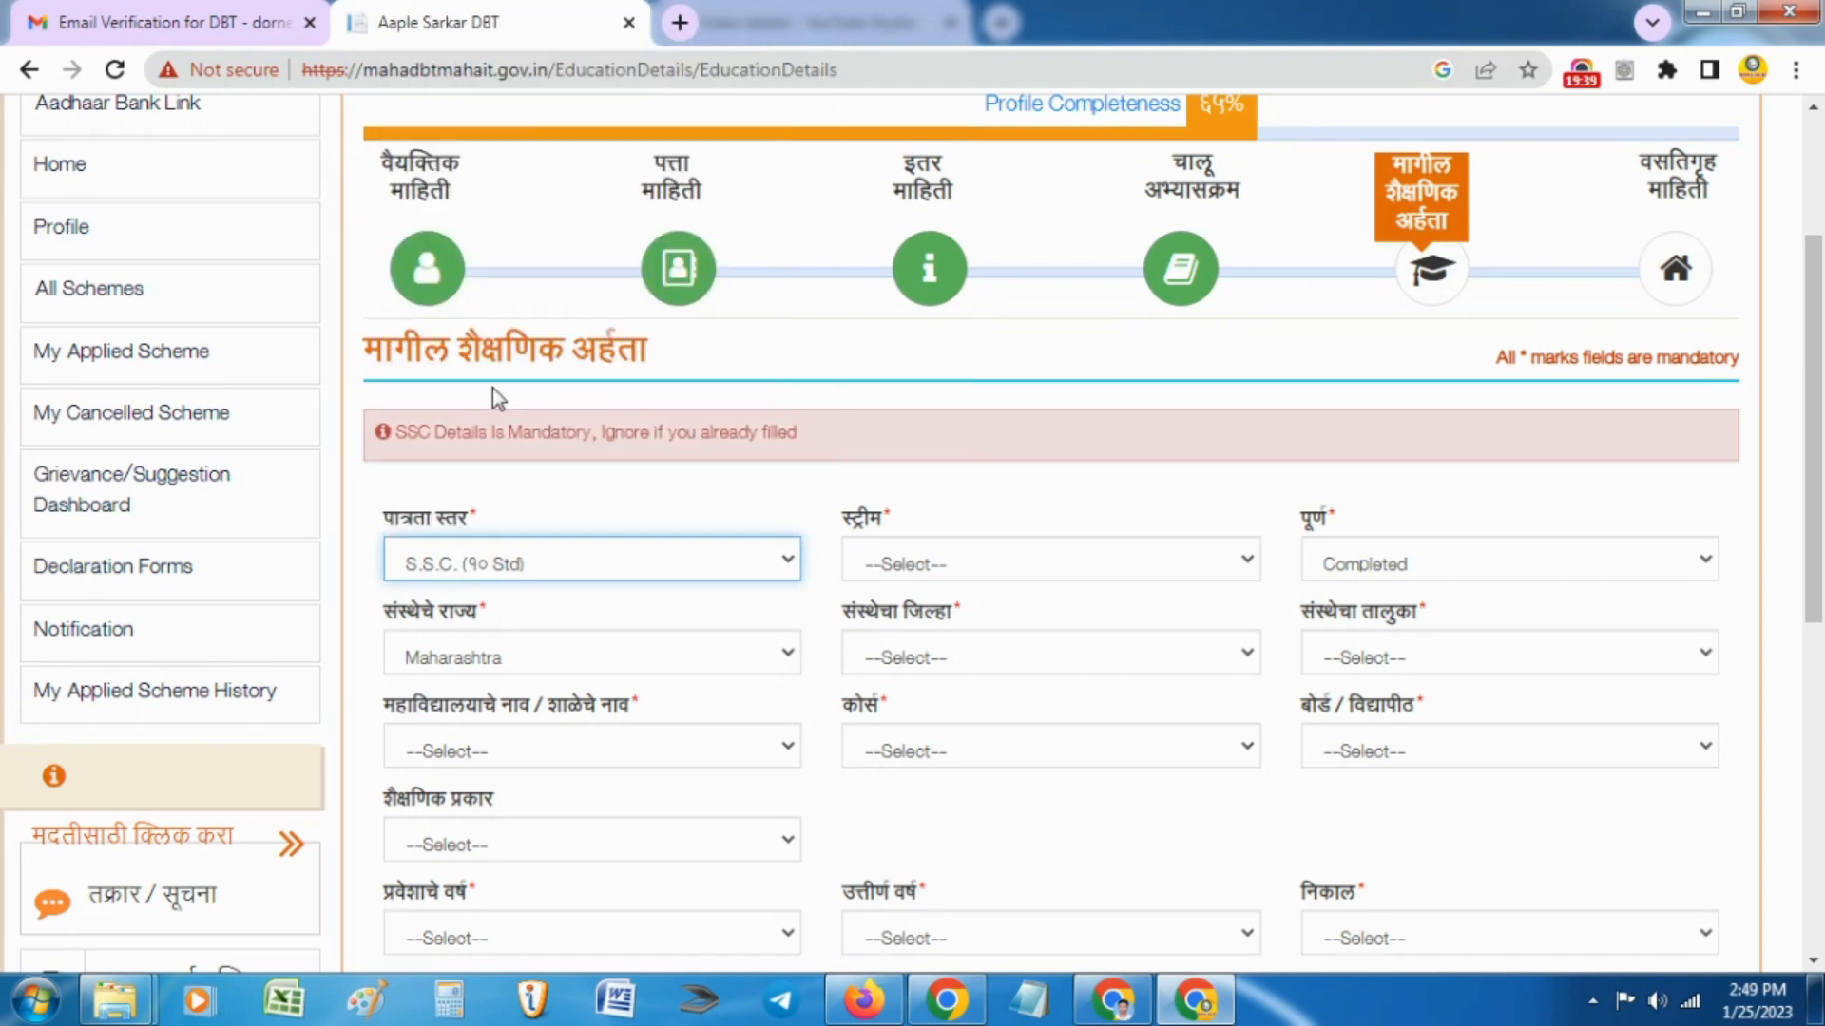
{"action": "left_click", "coordinate": [865, 564]}
{"action": "left_click", "coordinate": [884, 642]}
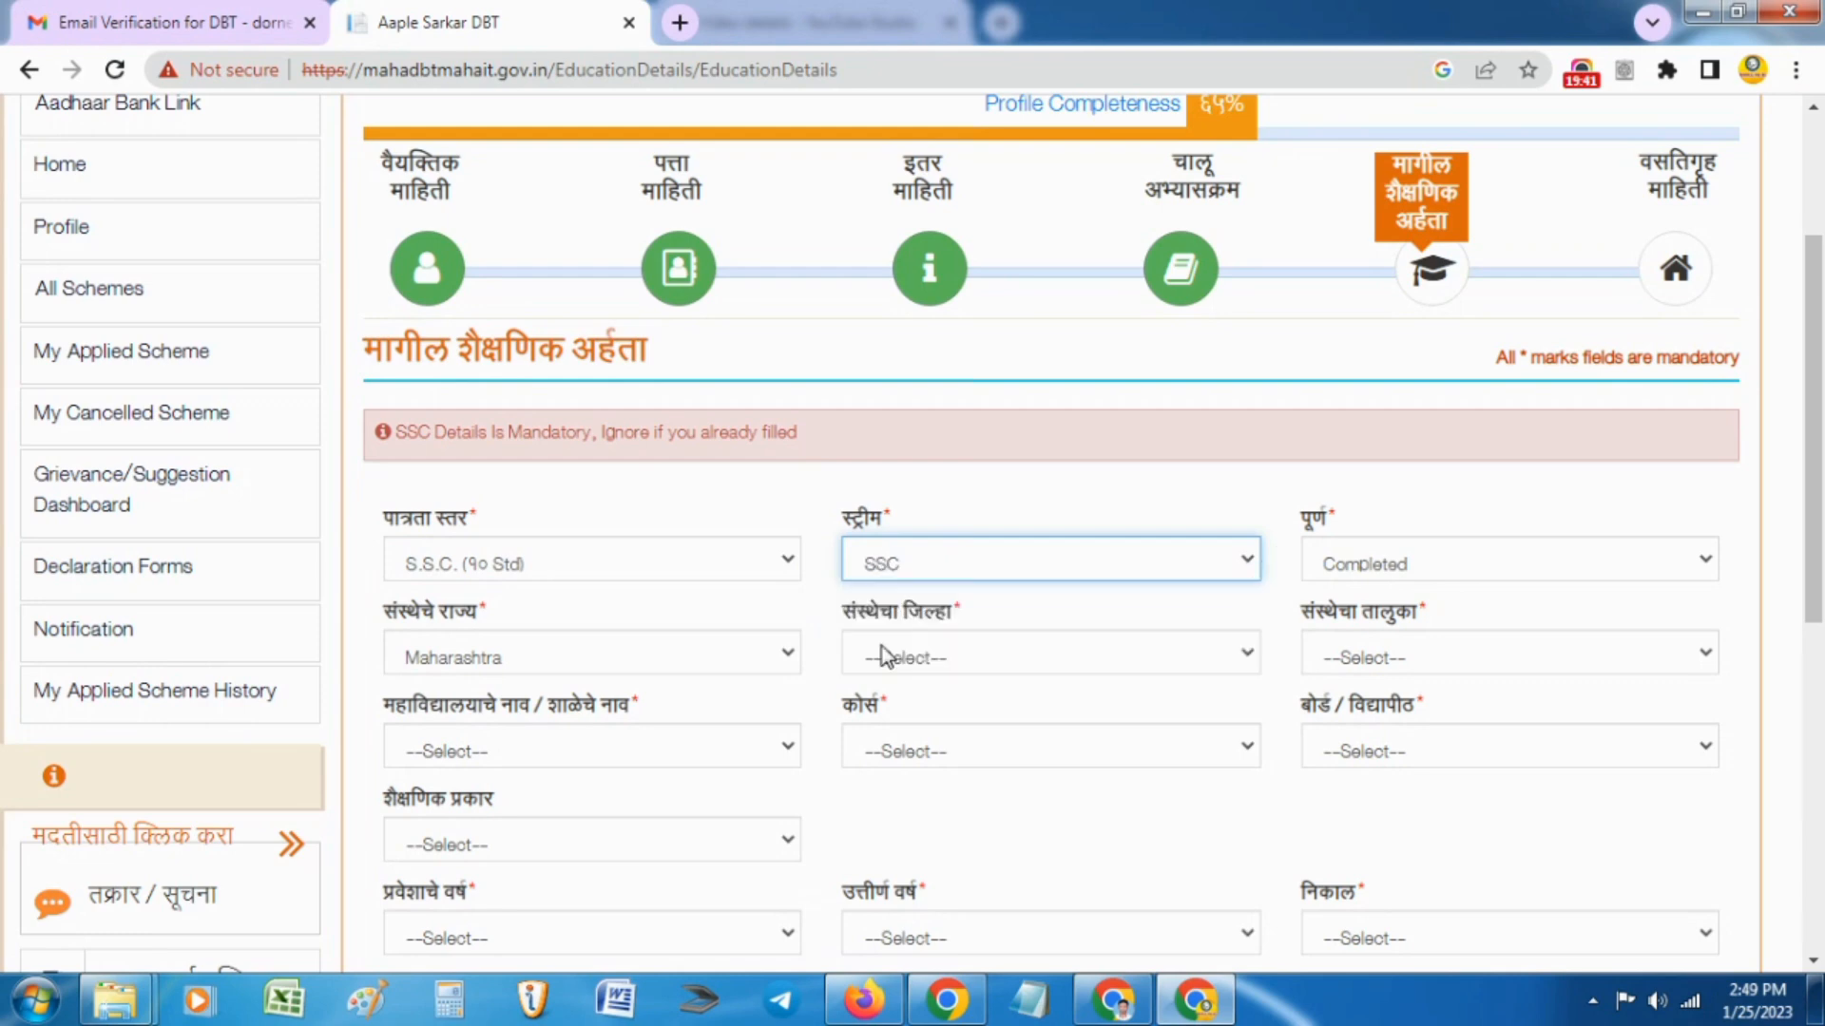
Set the institute district to नांदेड and taluka to बिलोली
{"action": "scroll", "coordinate": [1376, 556], "scroll_direction": "down", "scroll_amount": 3}
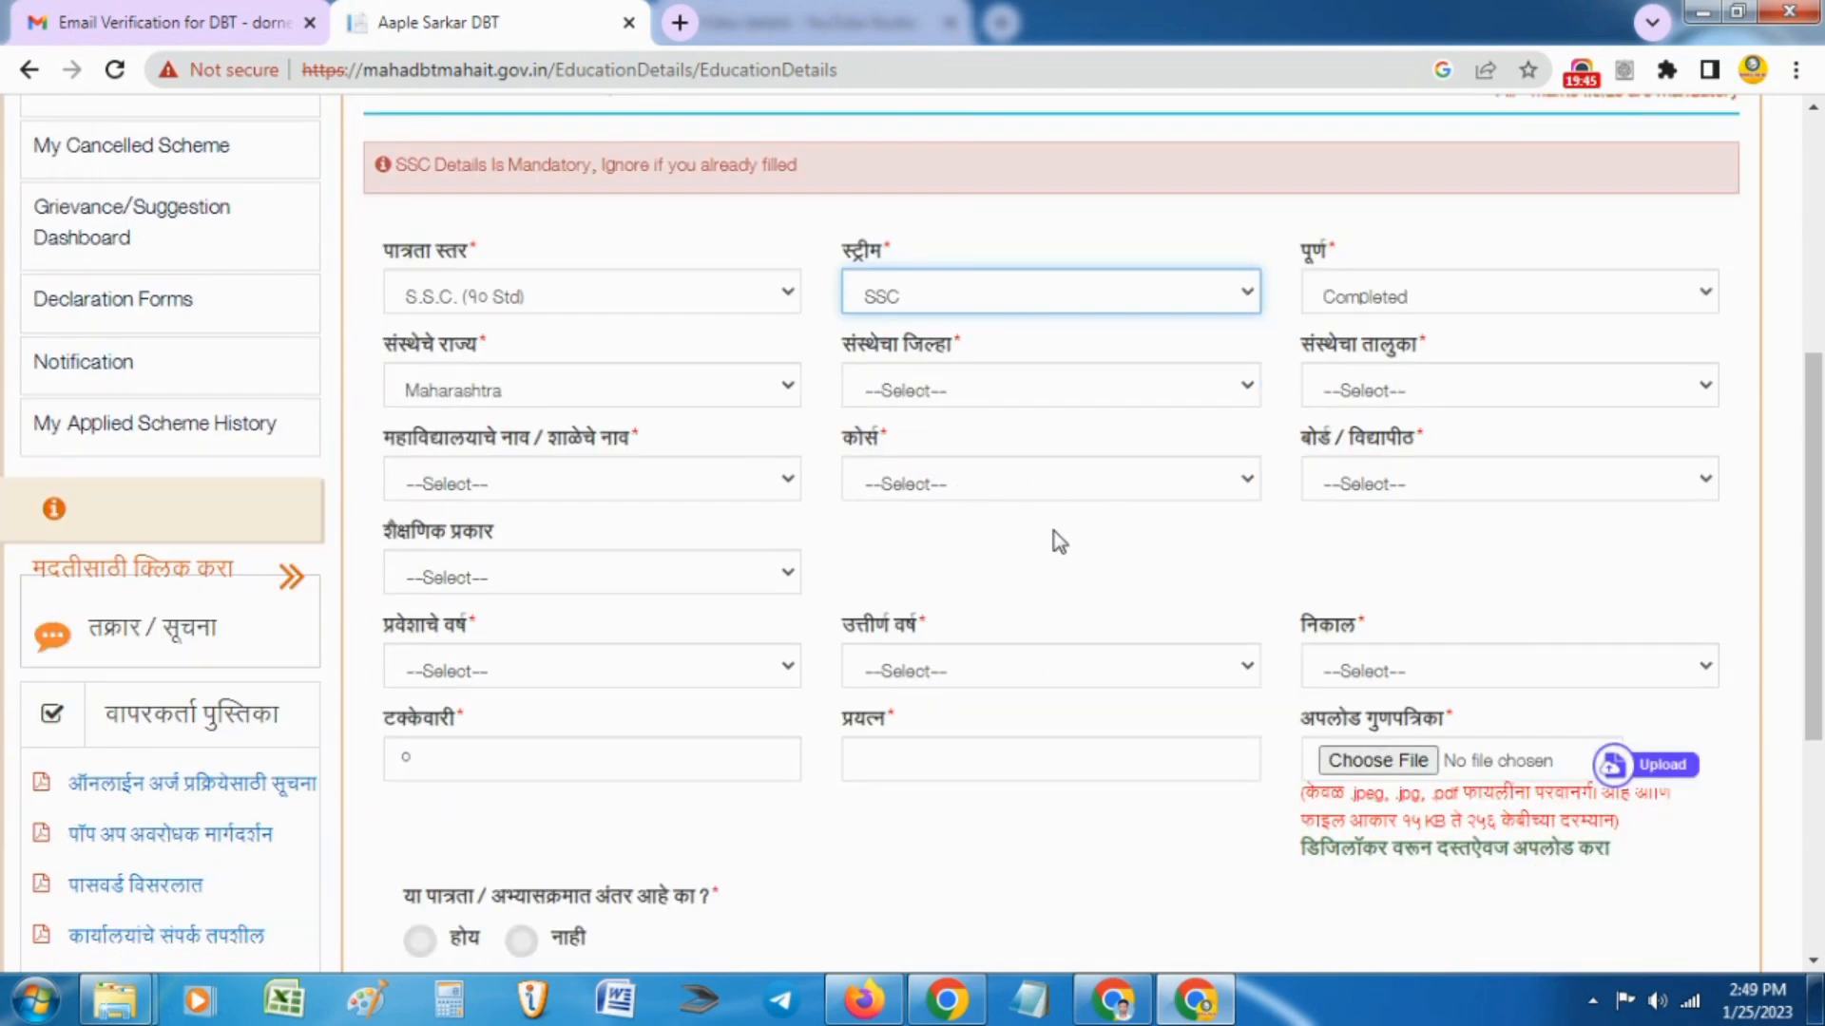
{"action": "left_click", "coordinate": [1022, 404]}
{"action": "scroll", "coordinate": [948, 710], "scroll_direction": "down", "scroll_amount": 3}
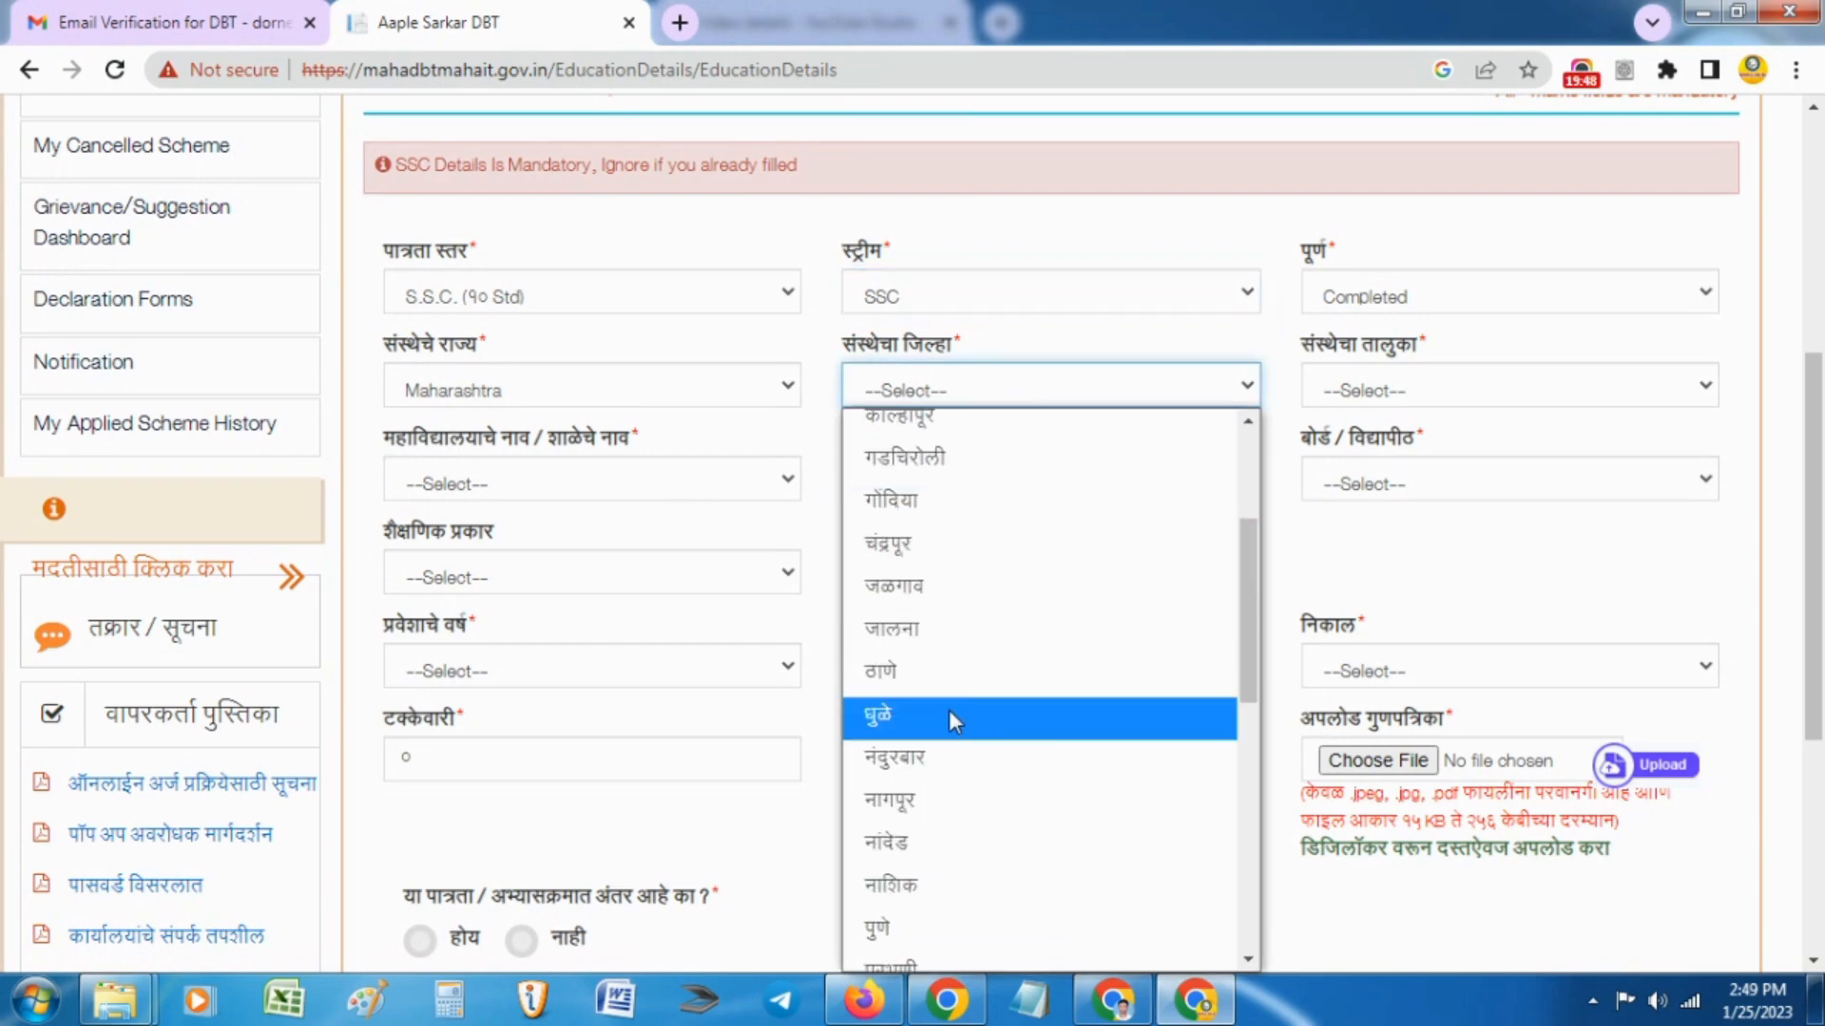
{"action": "left_click", "coordinate": [918, 840]}
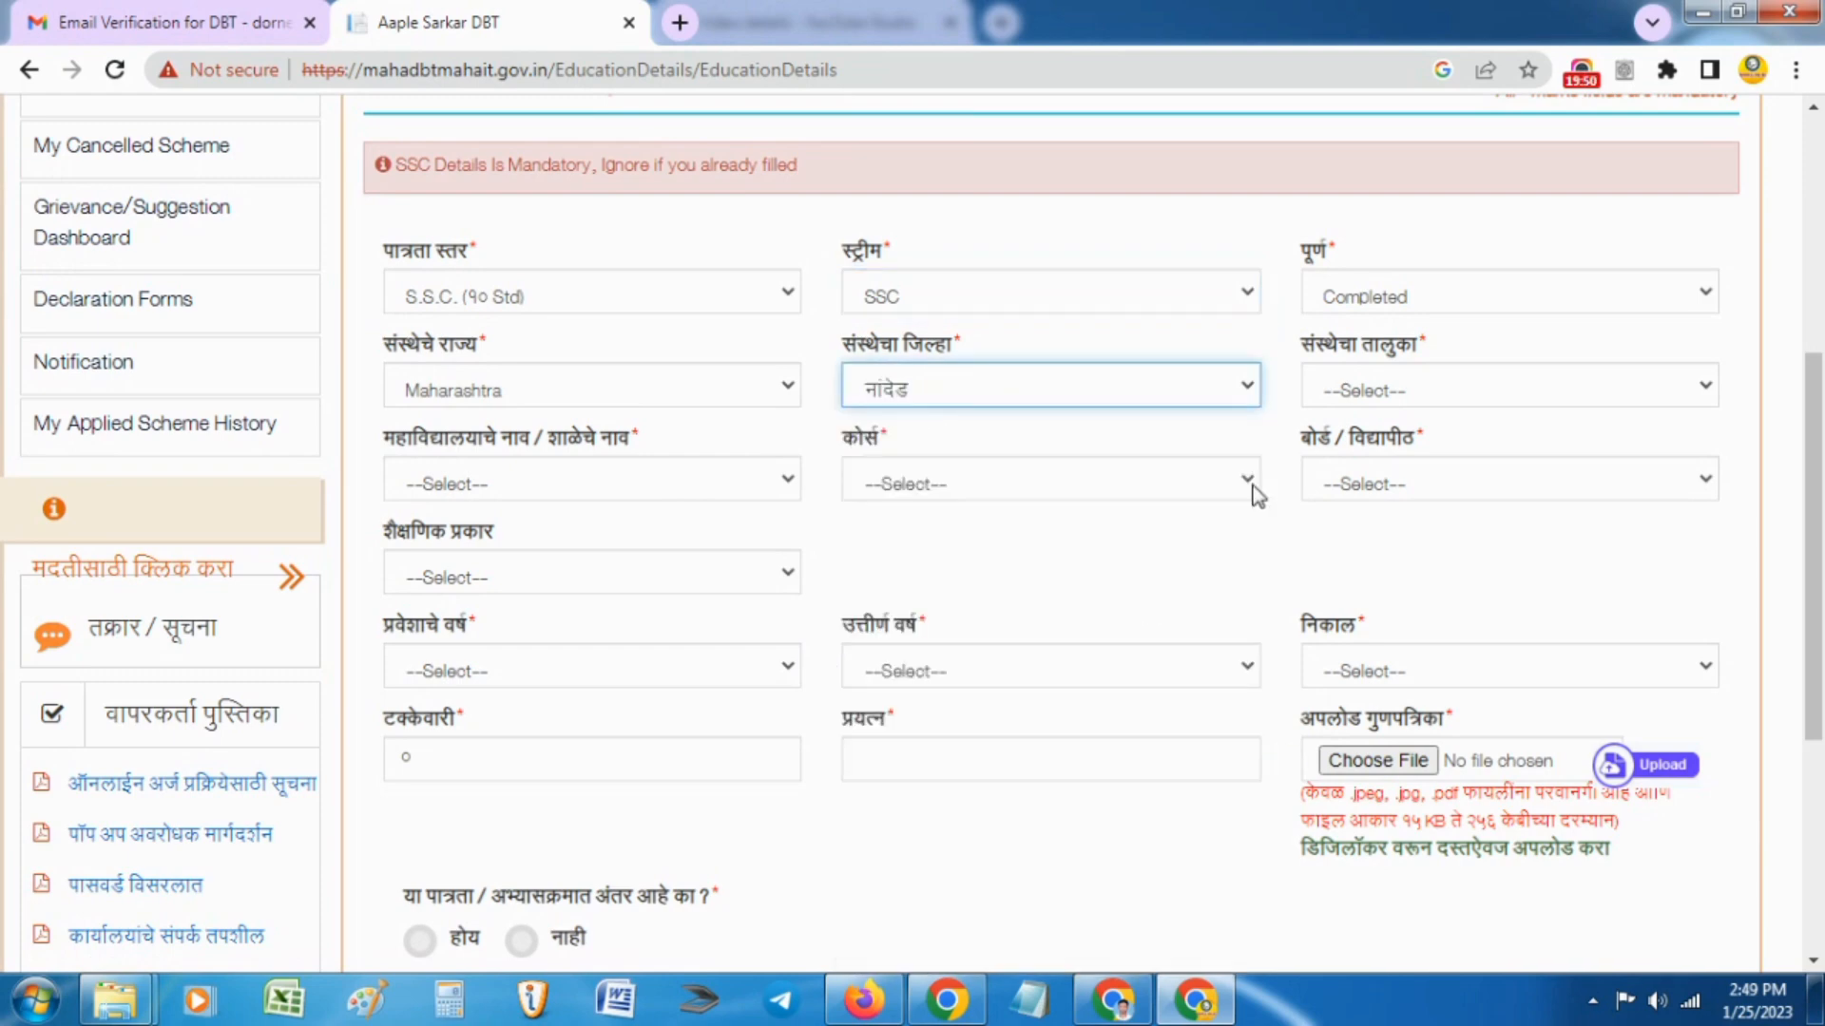
{"action": "left_click", "coordinate": [1349, 399]}
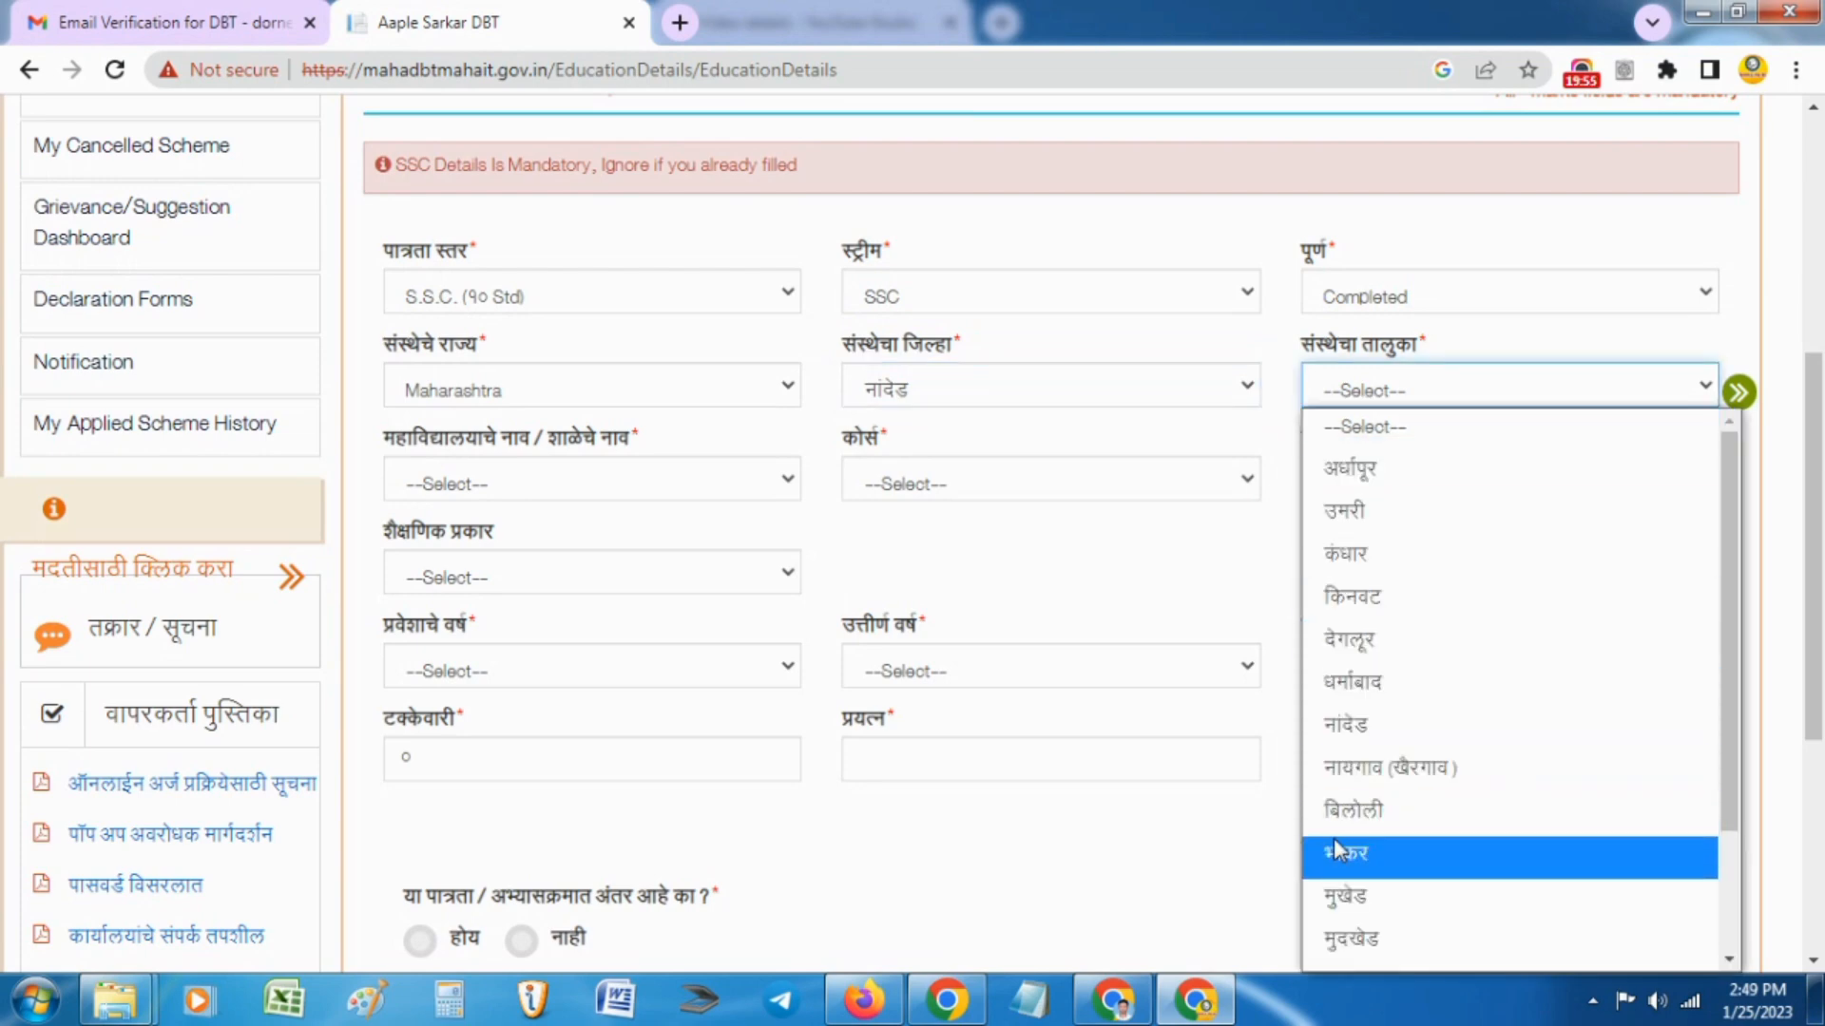
{"action": "left_click", "coordinate": [1349, 810]}
Set the course to SSC and the board to Maharashtra State Board
{"action": "left_click", "coordinate": [513, 478]}
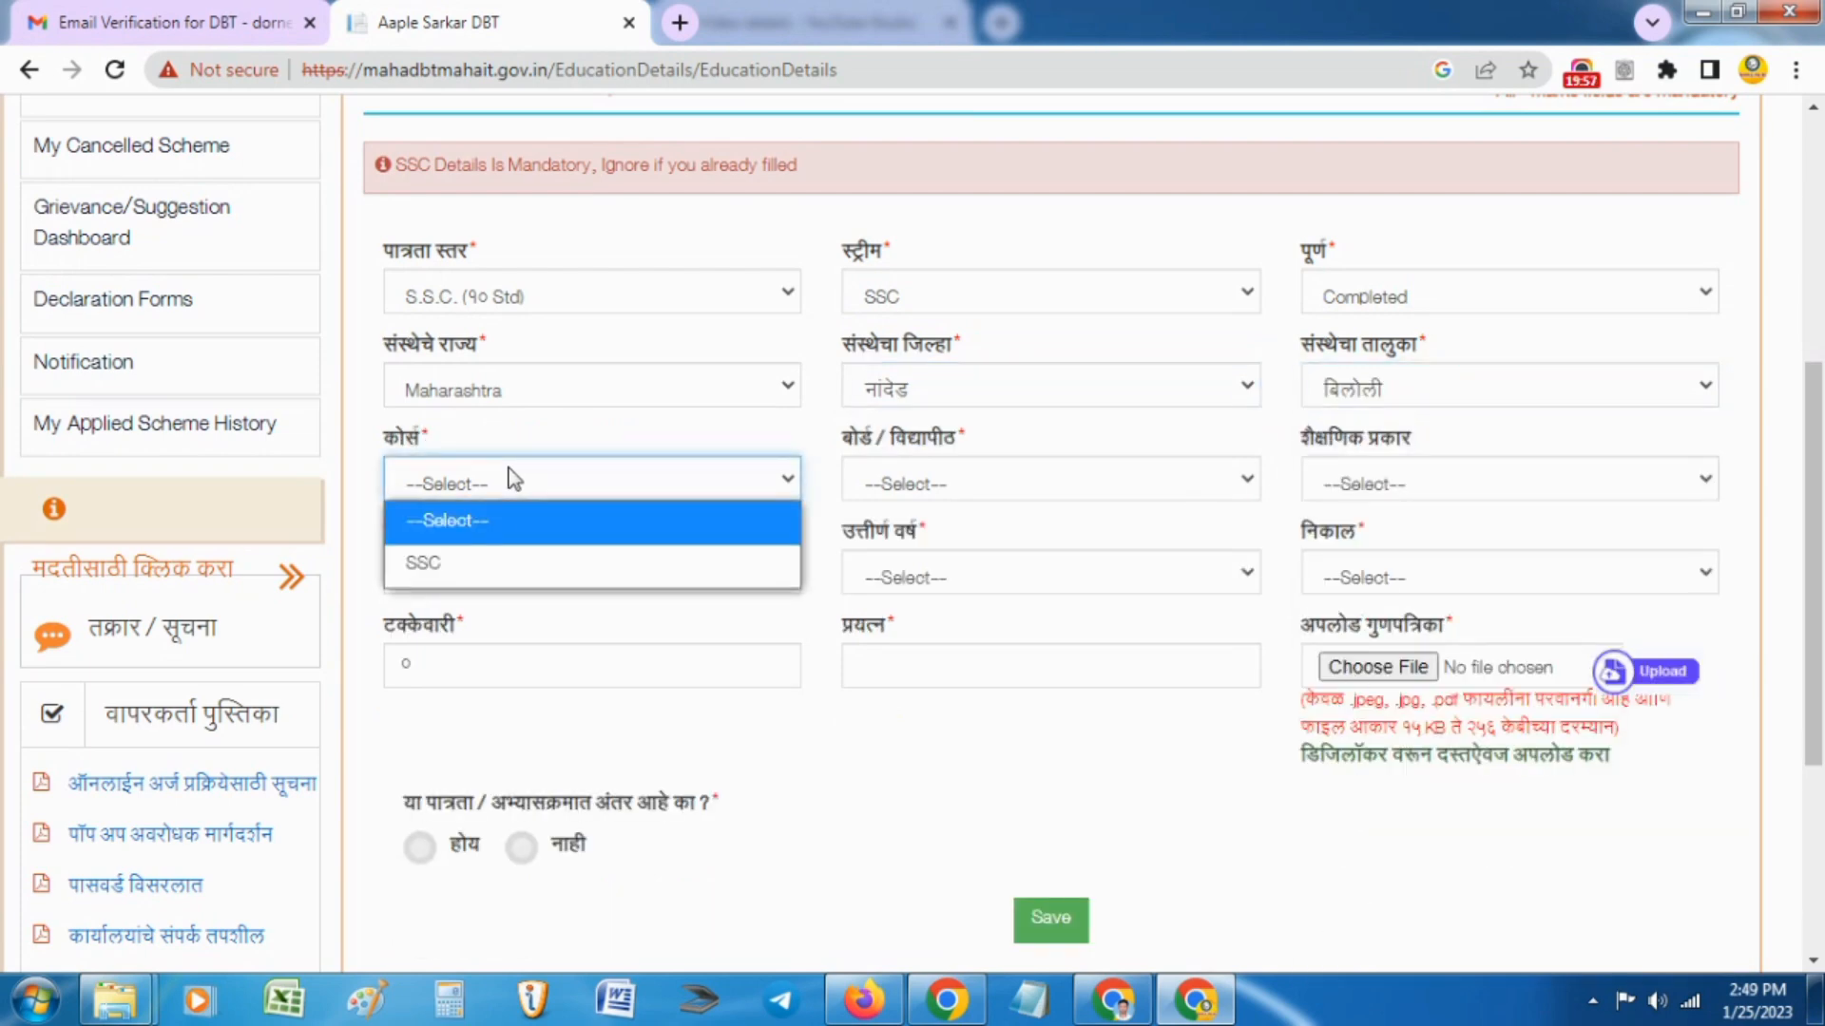
{"action": "left_click", "coordinate": [487, 563]}
{"action": "left_click", "coordinate": [905, 484]}
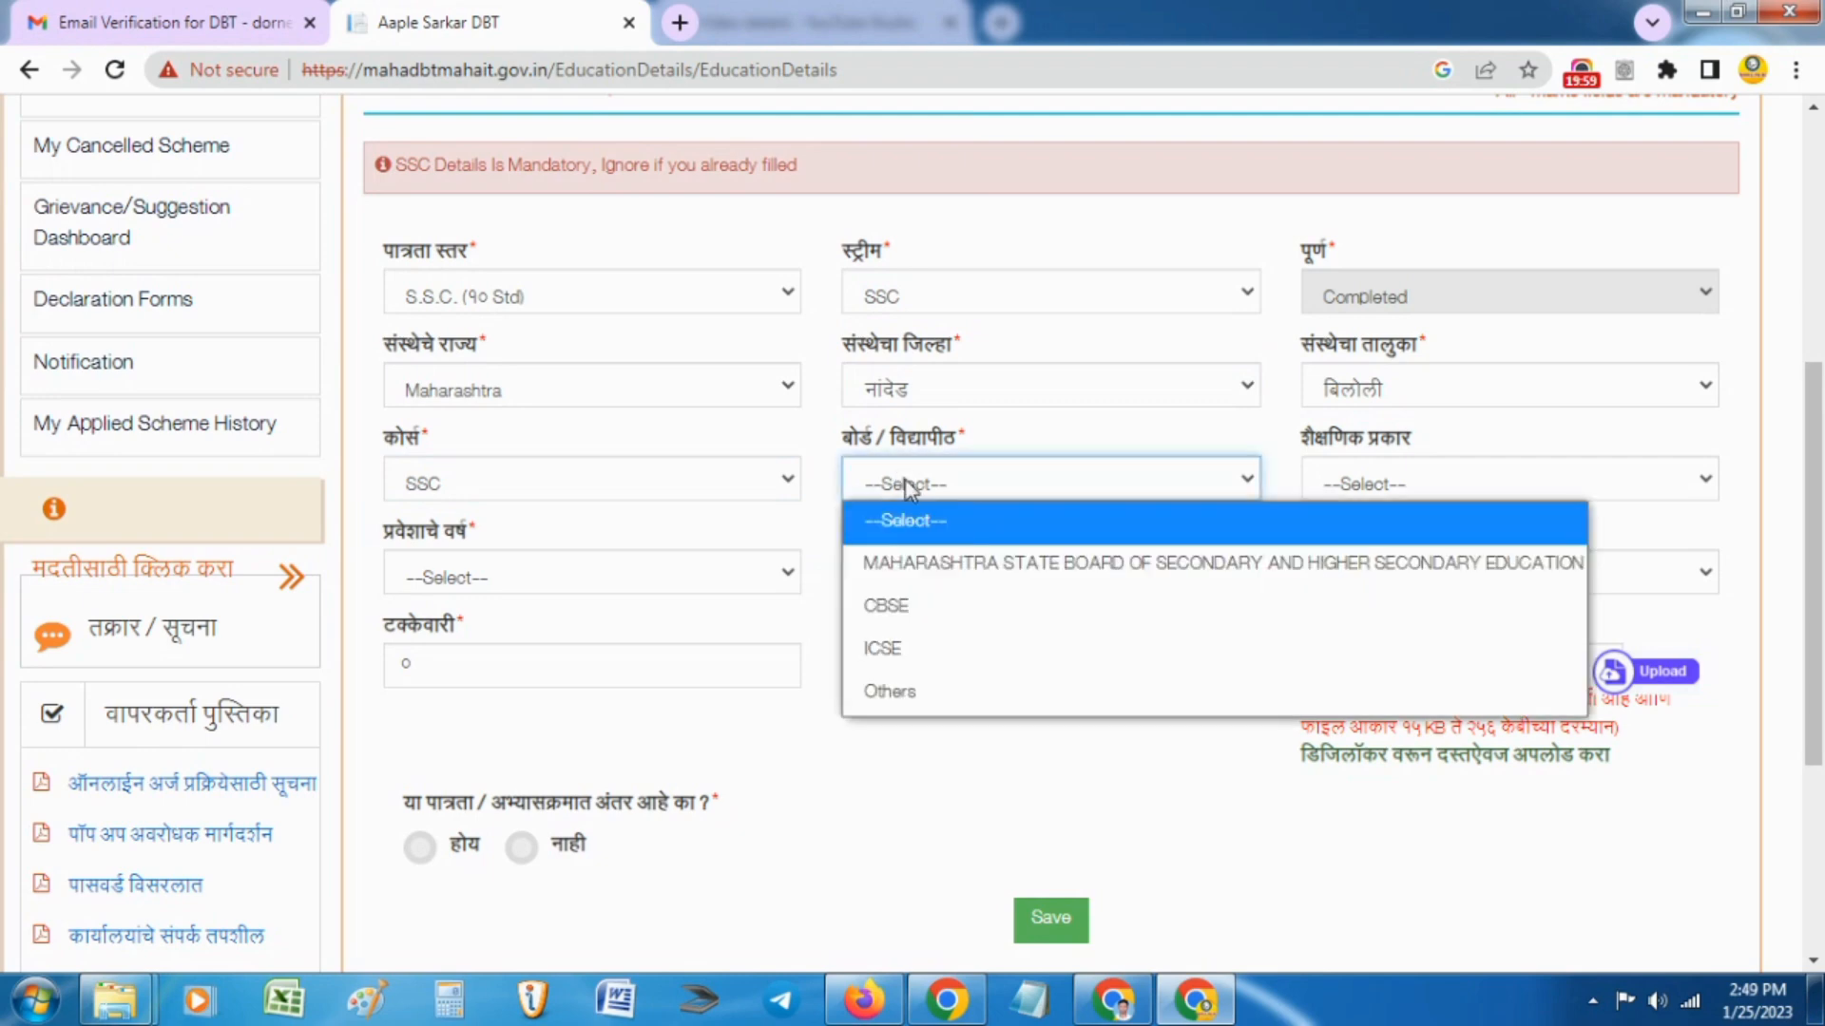
{"action": "left_click", "coordinate": [993, 569]}
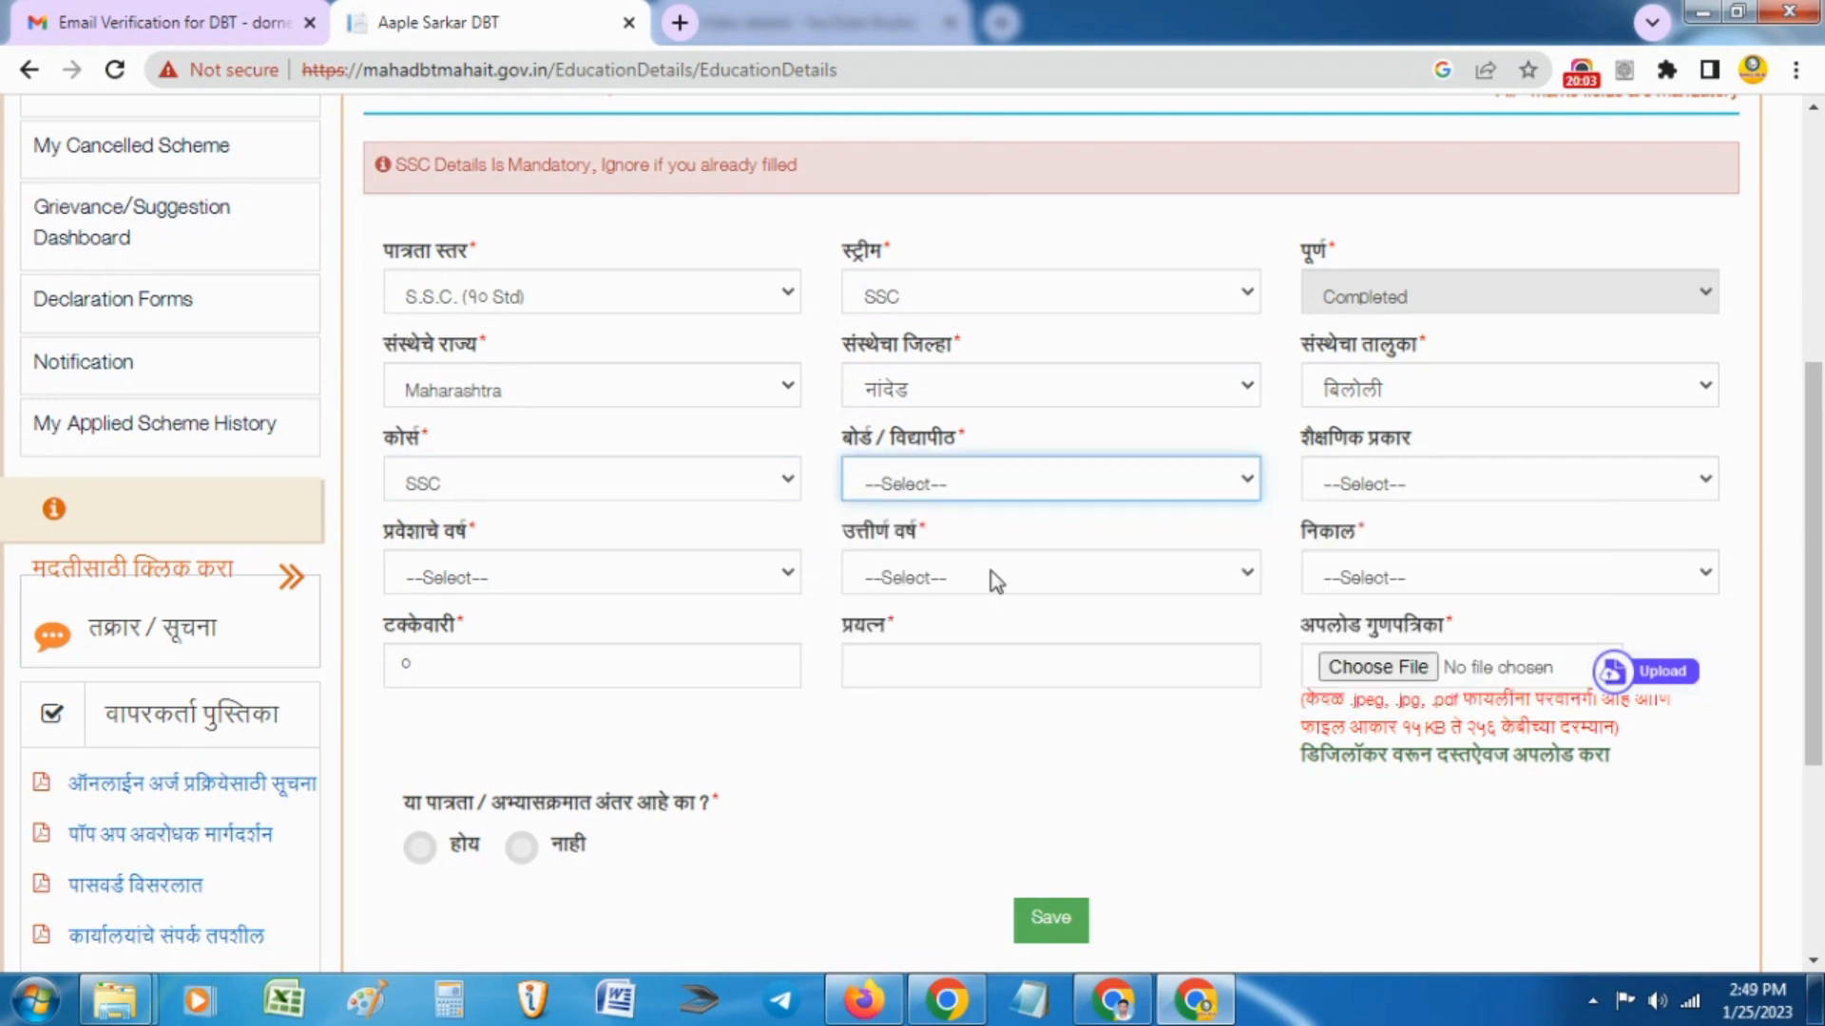
{"action": "left_click", "coordinate": [1451, 478]}
Set educational type Regular, admission year २०१९ and passing year २०२२
{"action": "left_click", "coordinate": [1406, 561]}
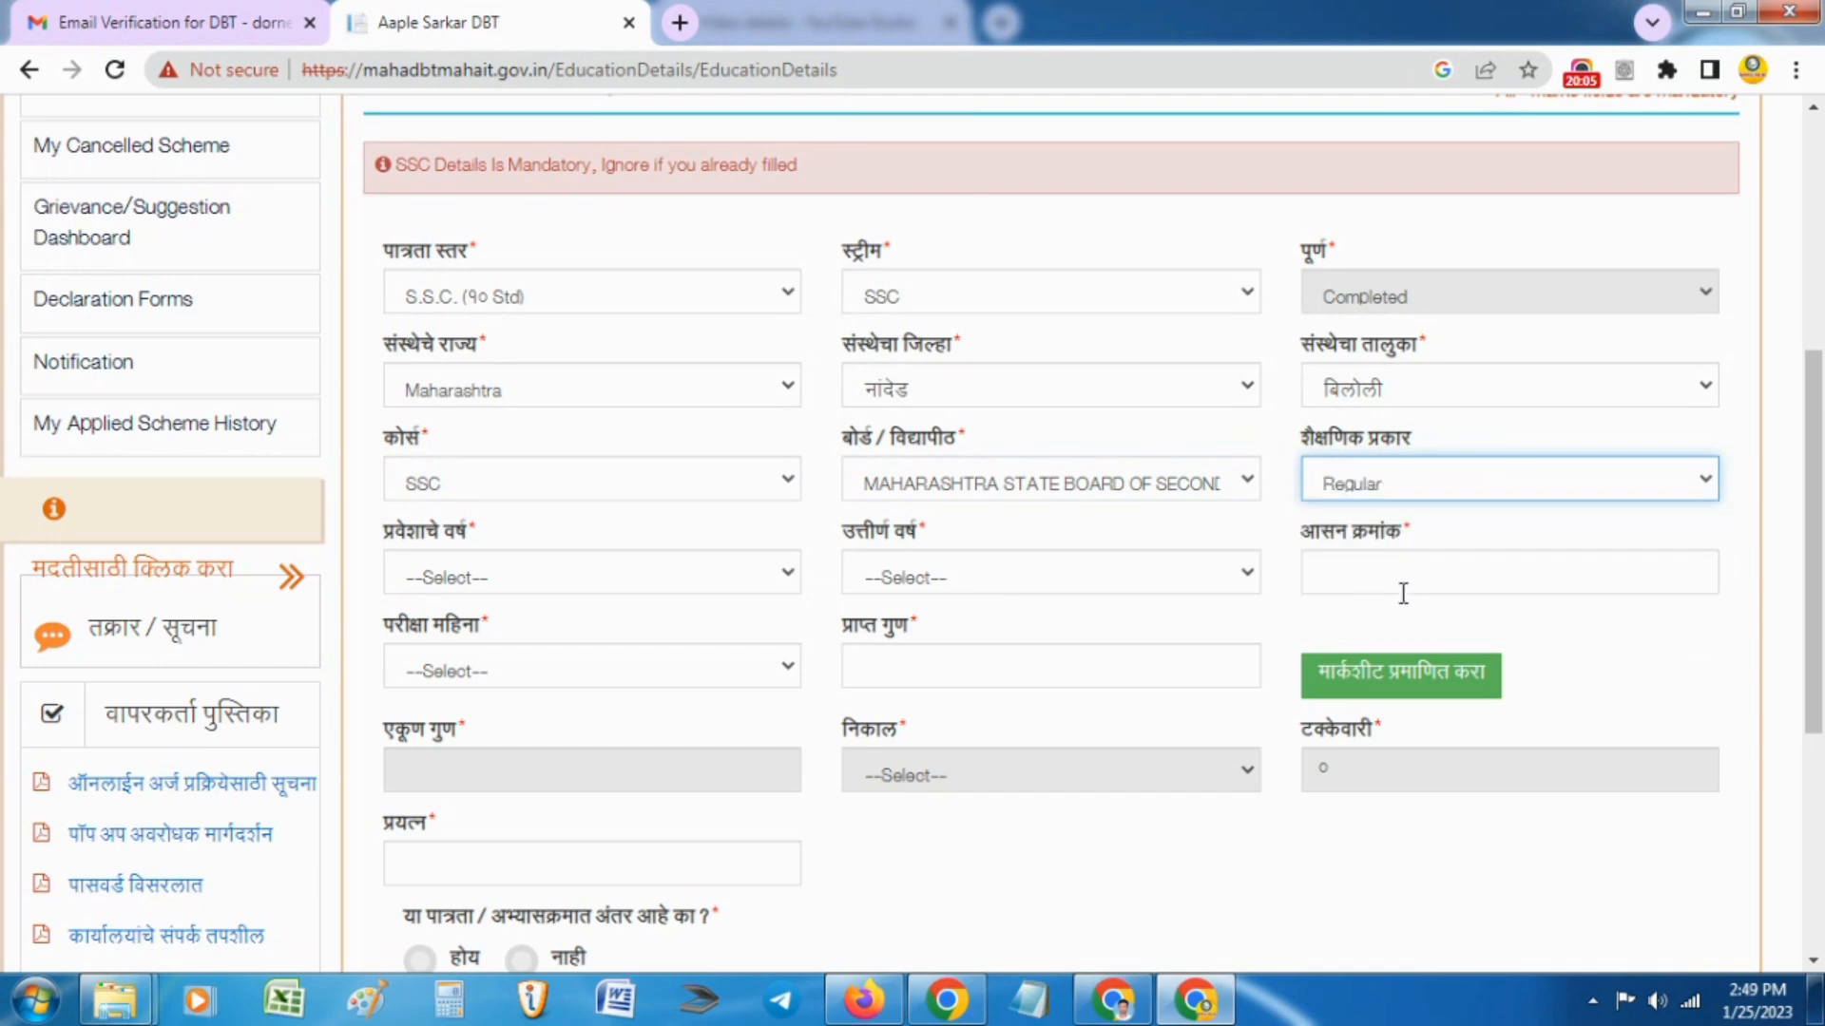
{"action": "left_click", "coordinate": [561, 587]}
{"action": "scroll", "coordinate": [486, 456], "scroll_direction": "down", "scroll_amount": 5}
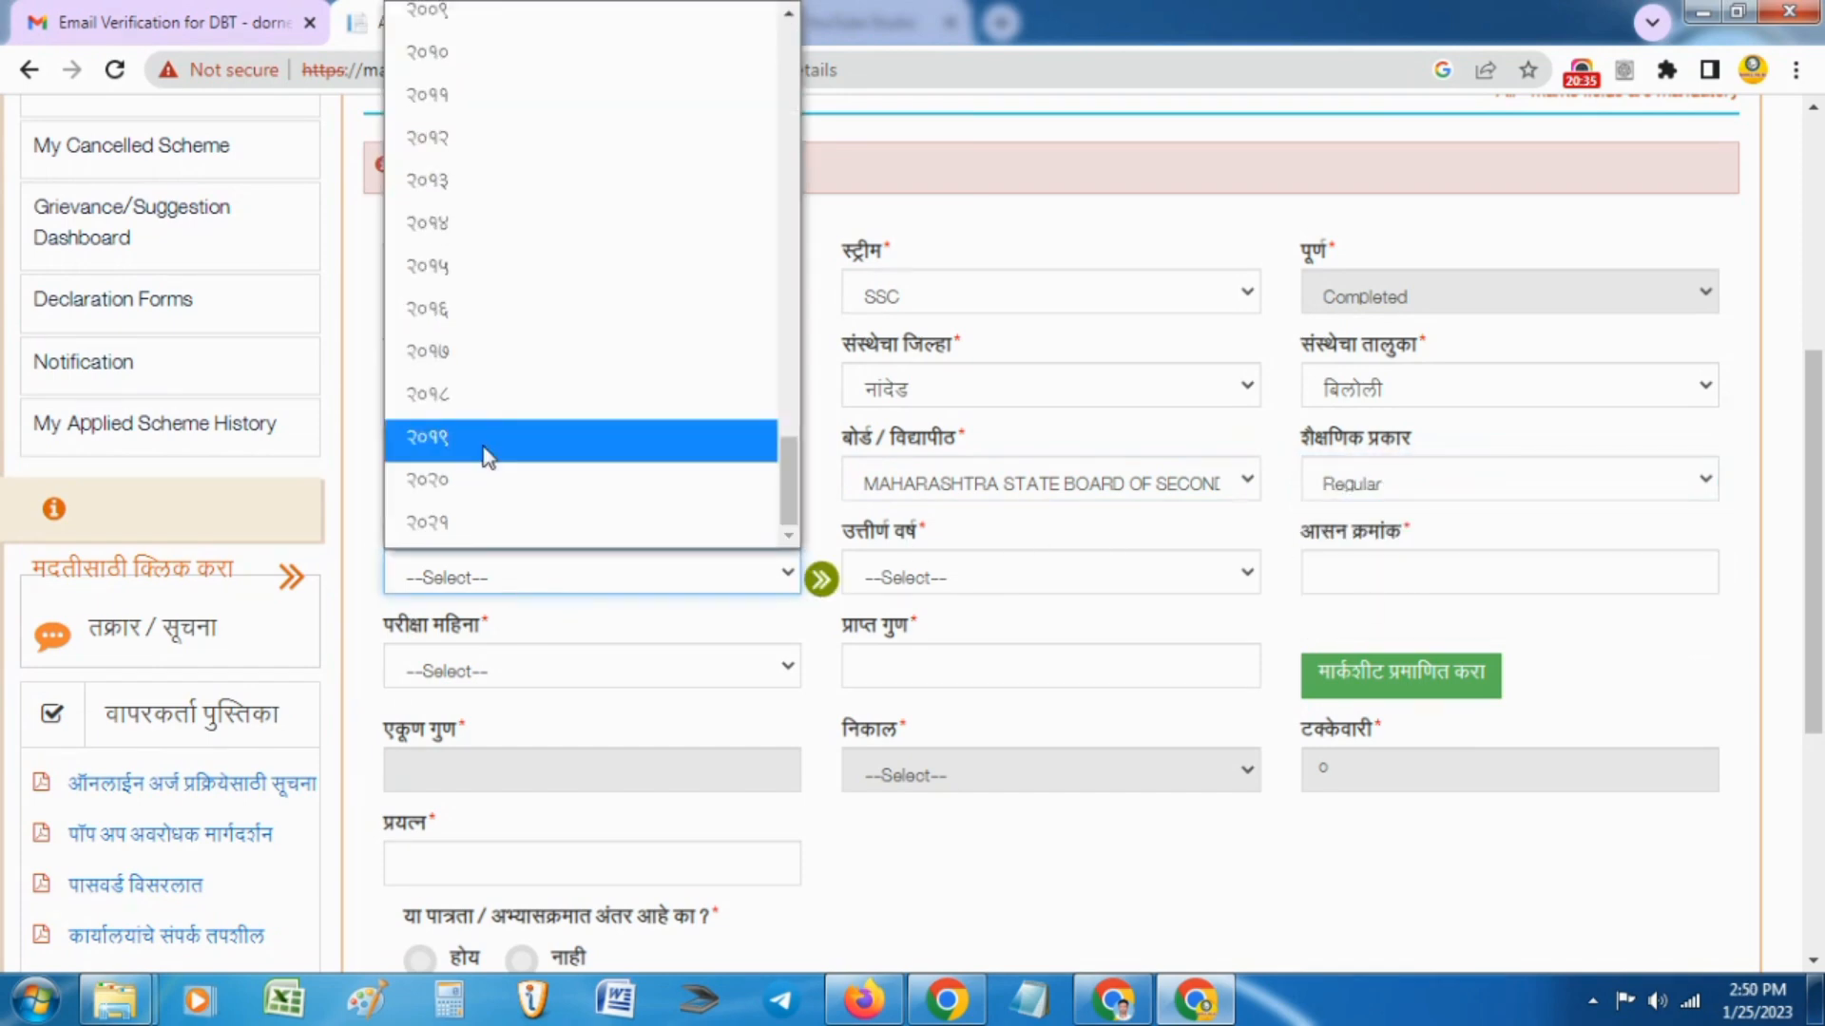
{"action": "left_click", "coordinate": [487, 439]}
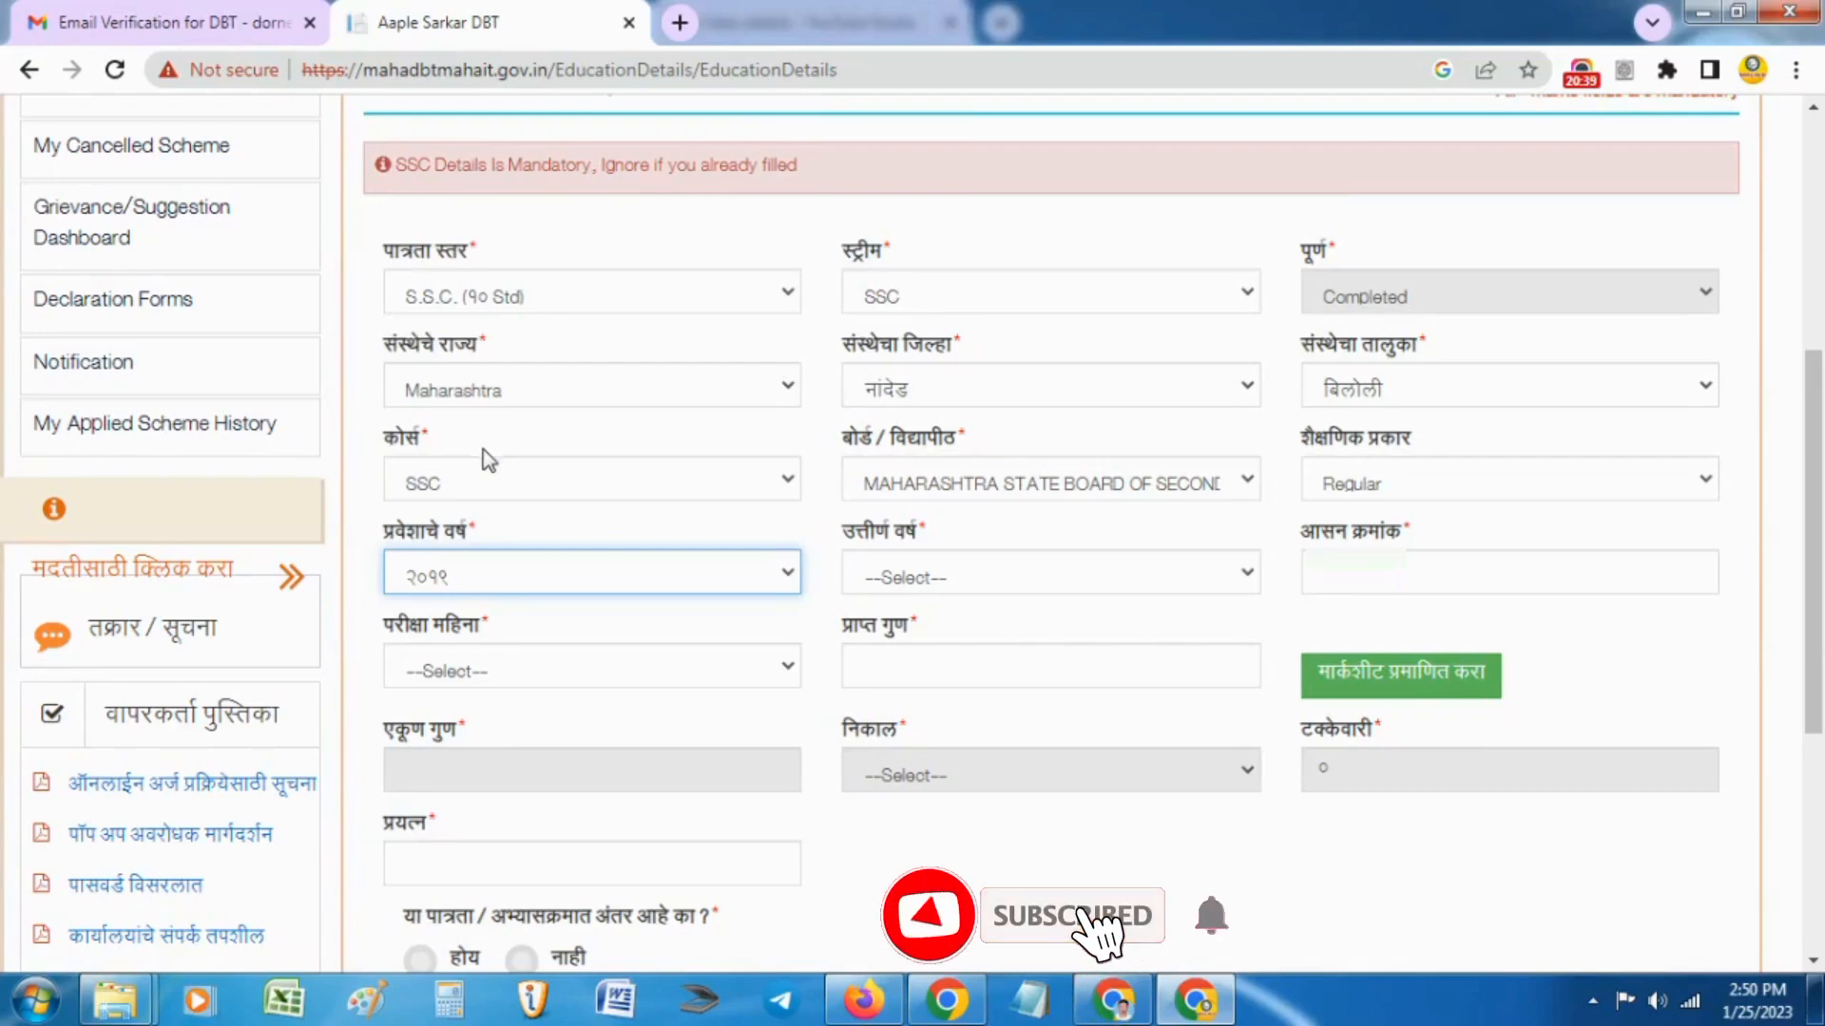
{"action": "left_click", "coordinate": [884, 580]}
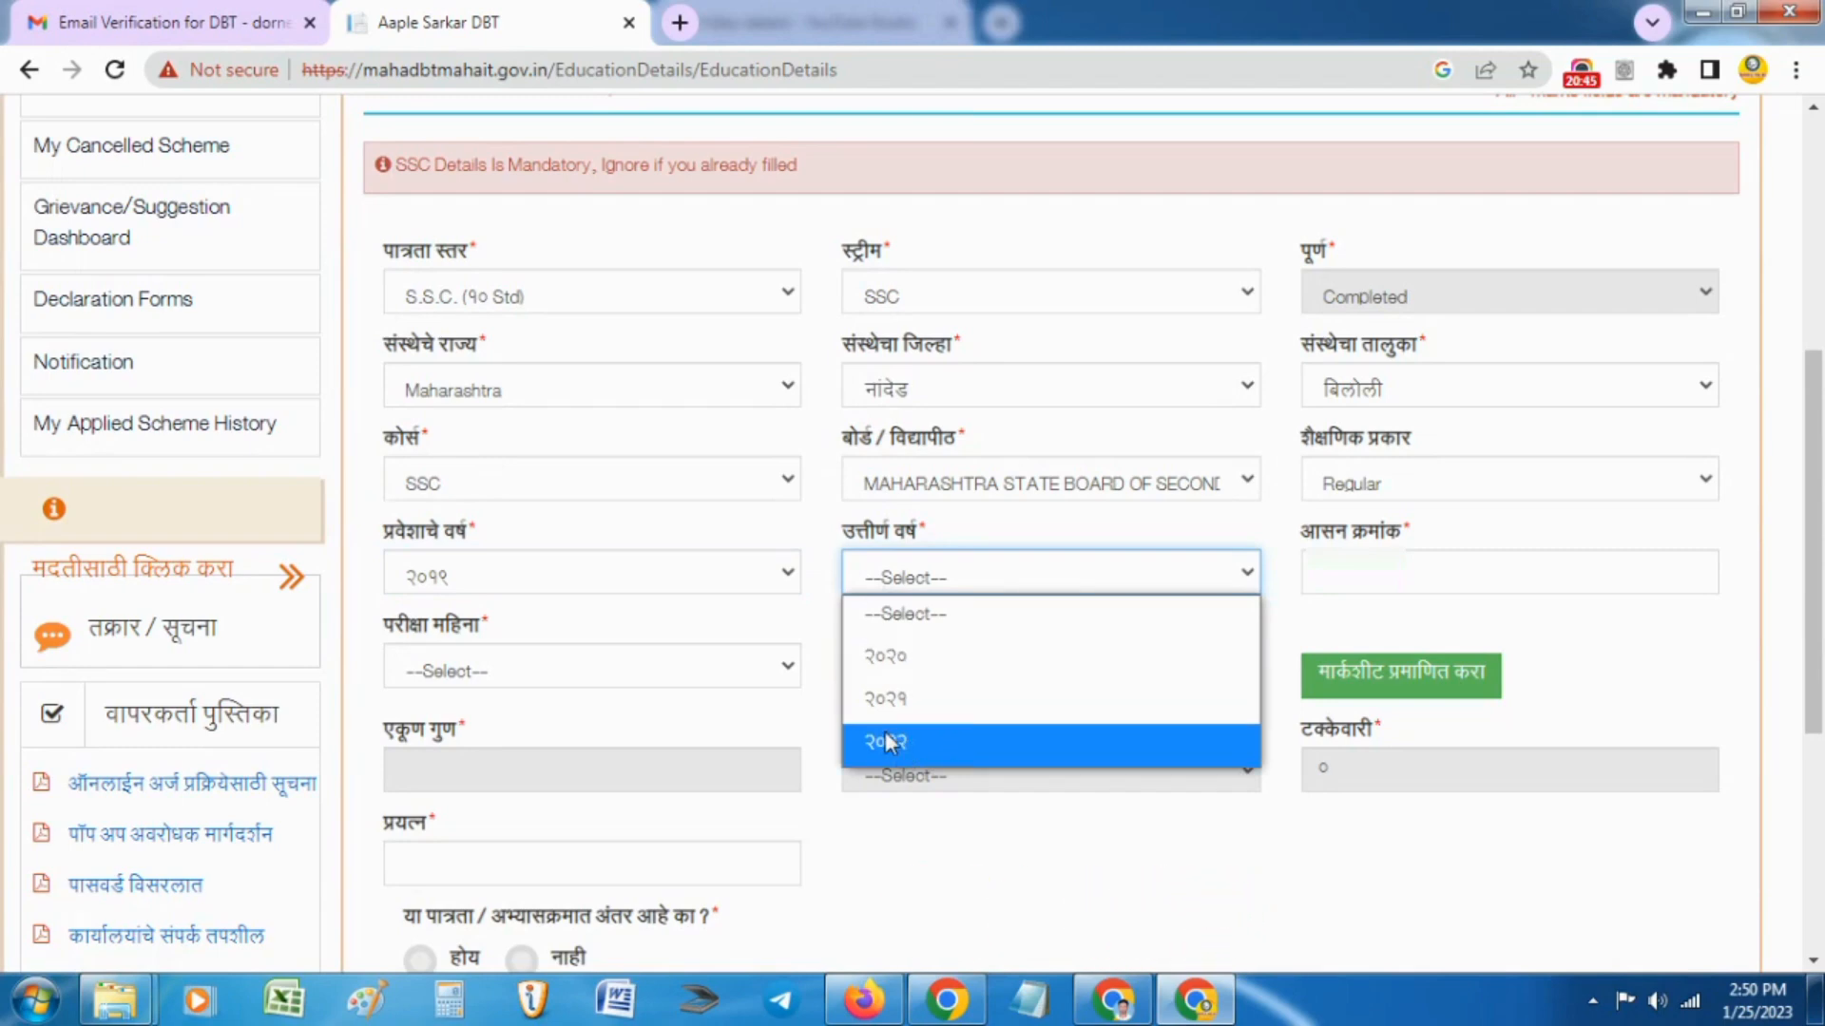
{"action": "left_click", "coordinate": [914, 741]}
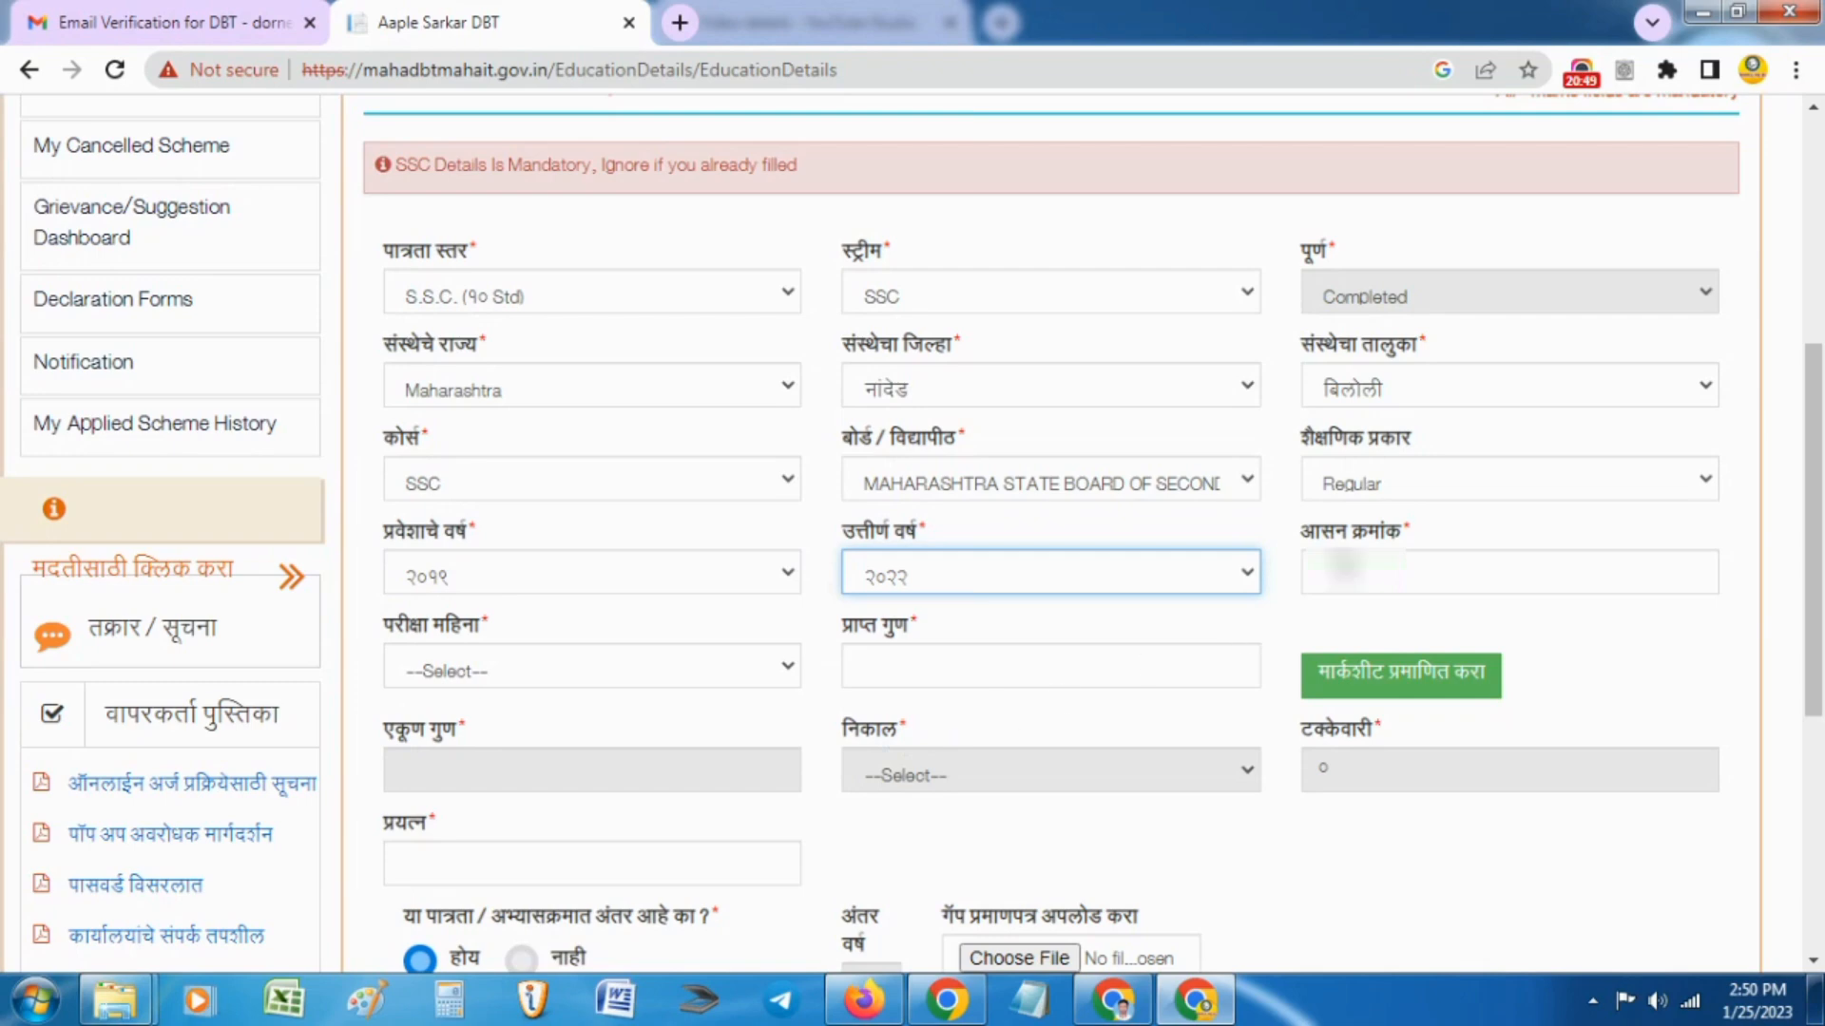
Enter the seat number, exam month FEB/MAR and obtained marks ३५४
{"action": "left_click", "coordinate": [1328, 584]}
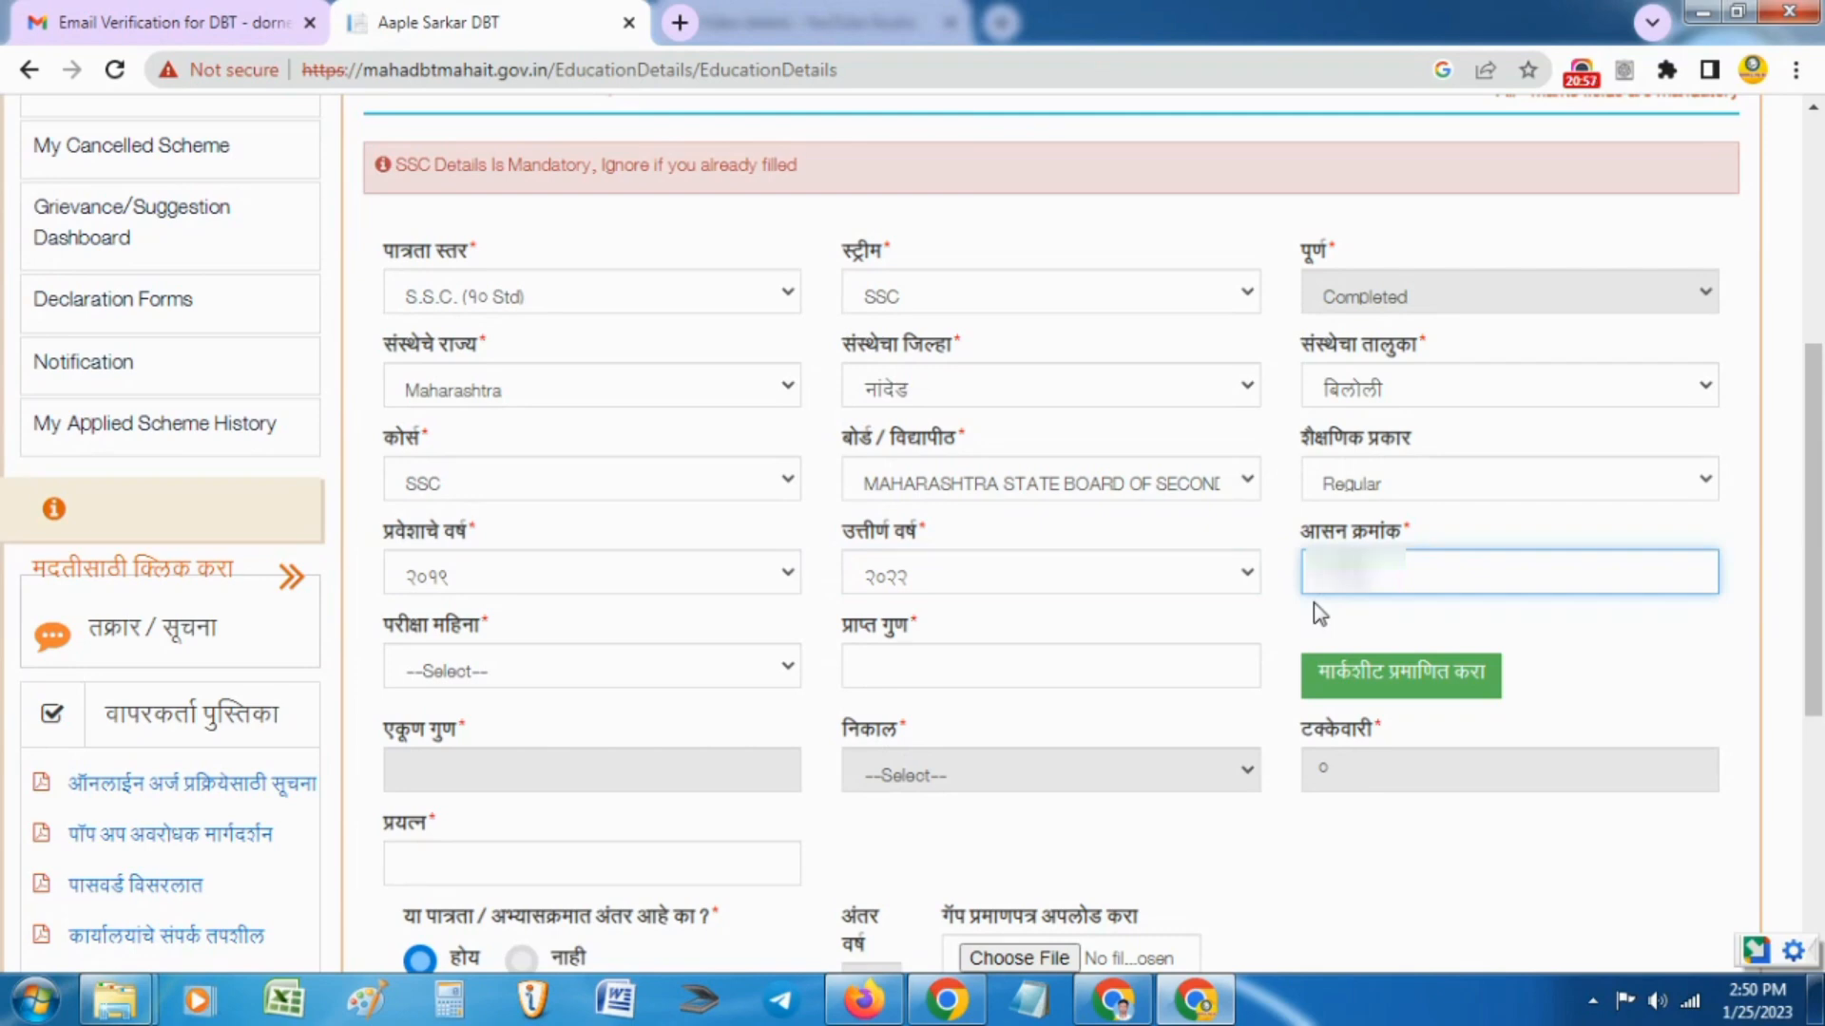
{"action": "type", "text": "***"}
{"action": "left_click", "coordinate": [668, 655]}
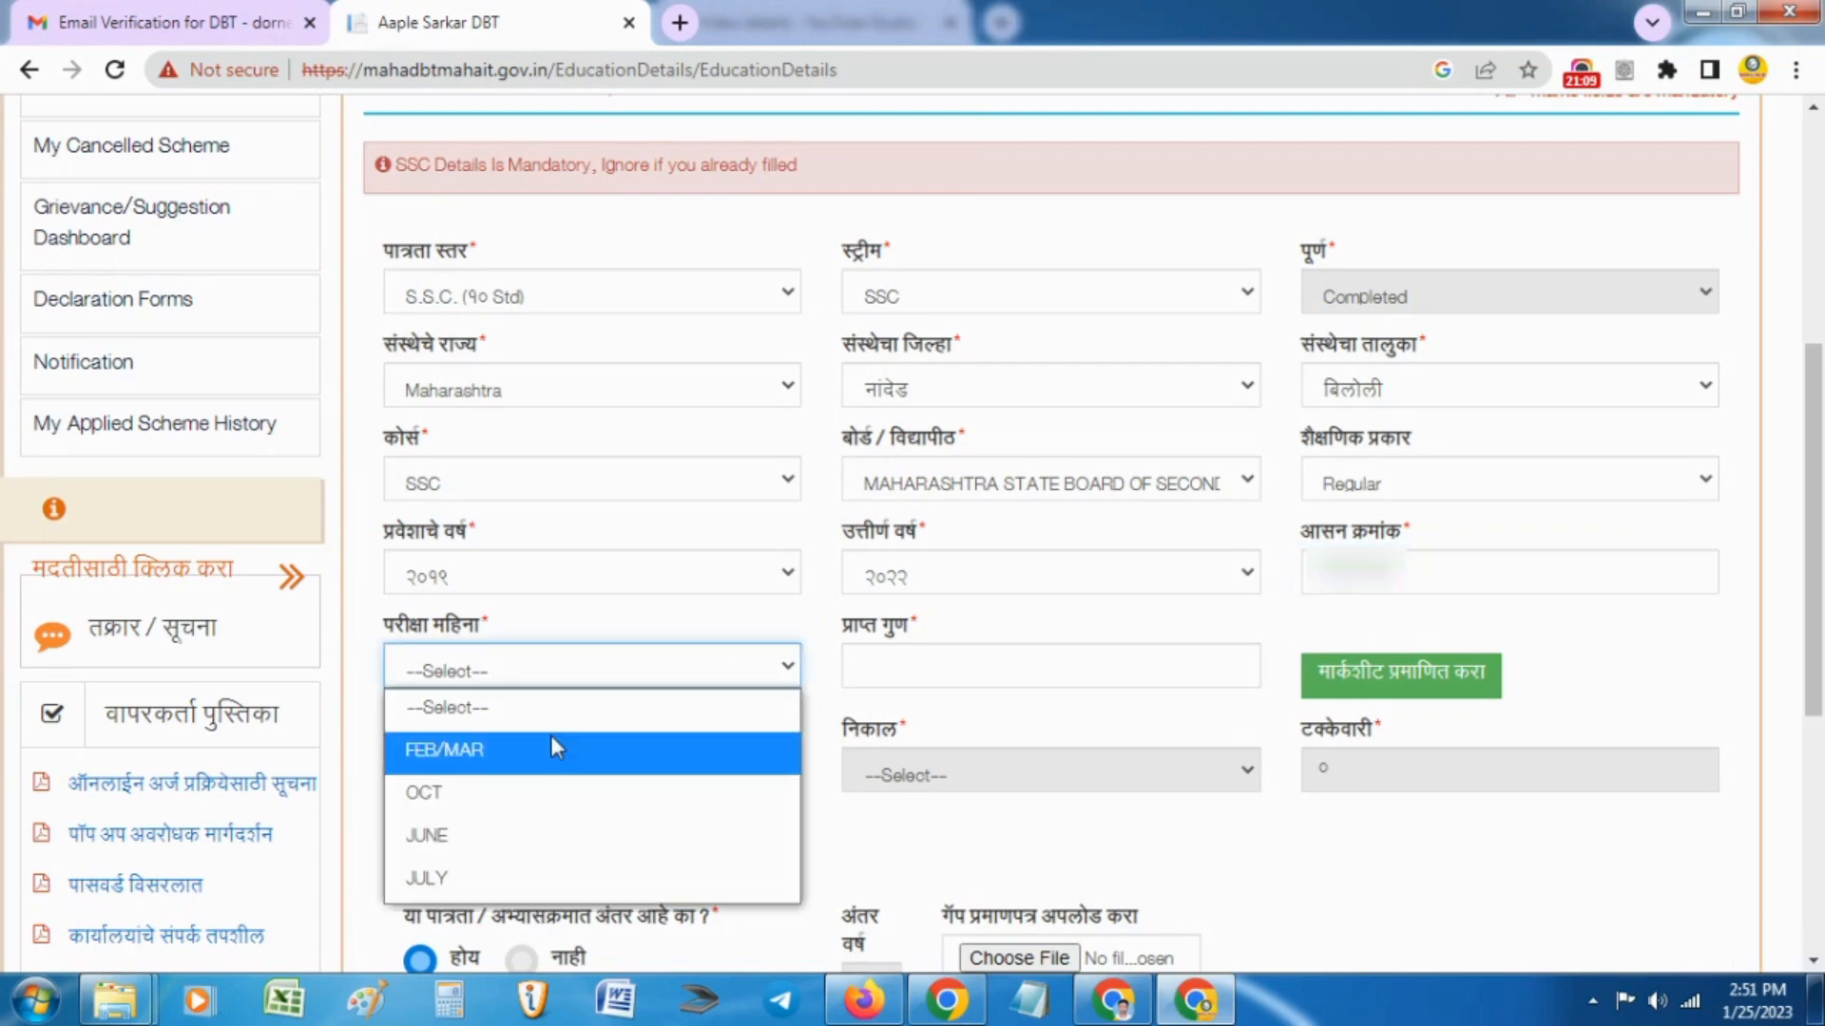
{"action": "left_click", "coordinate": [529, 761]}
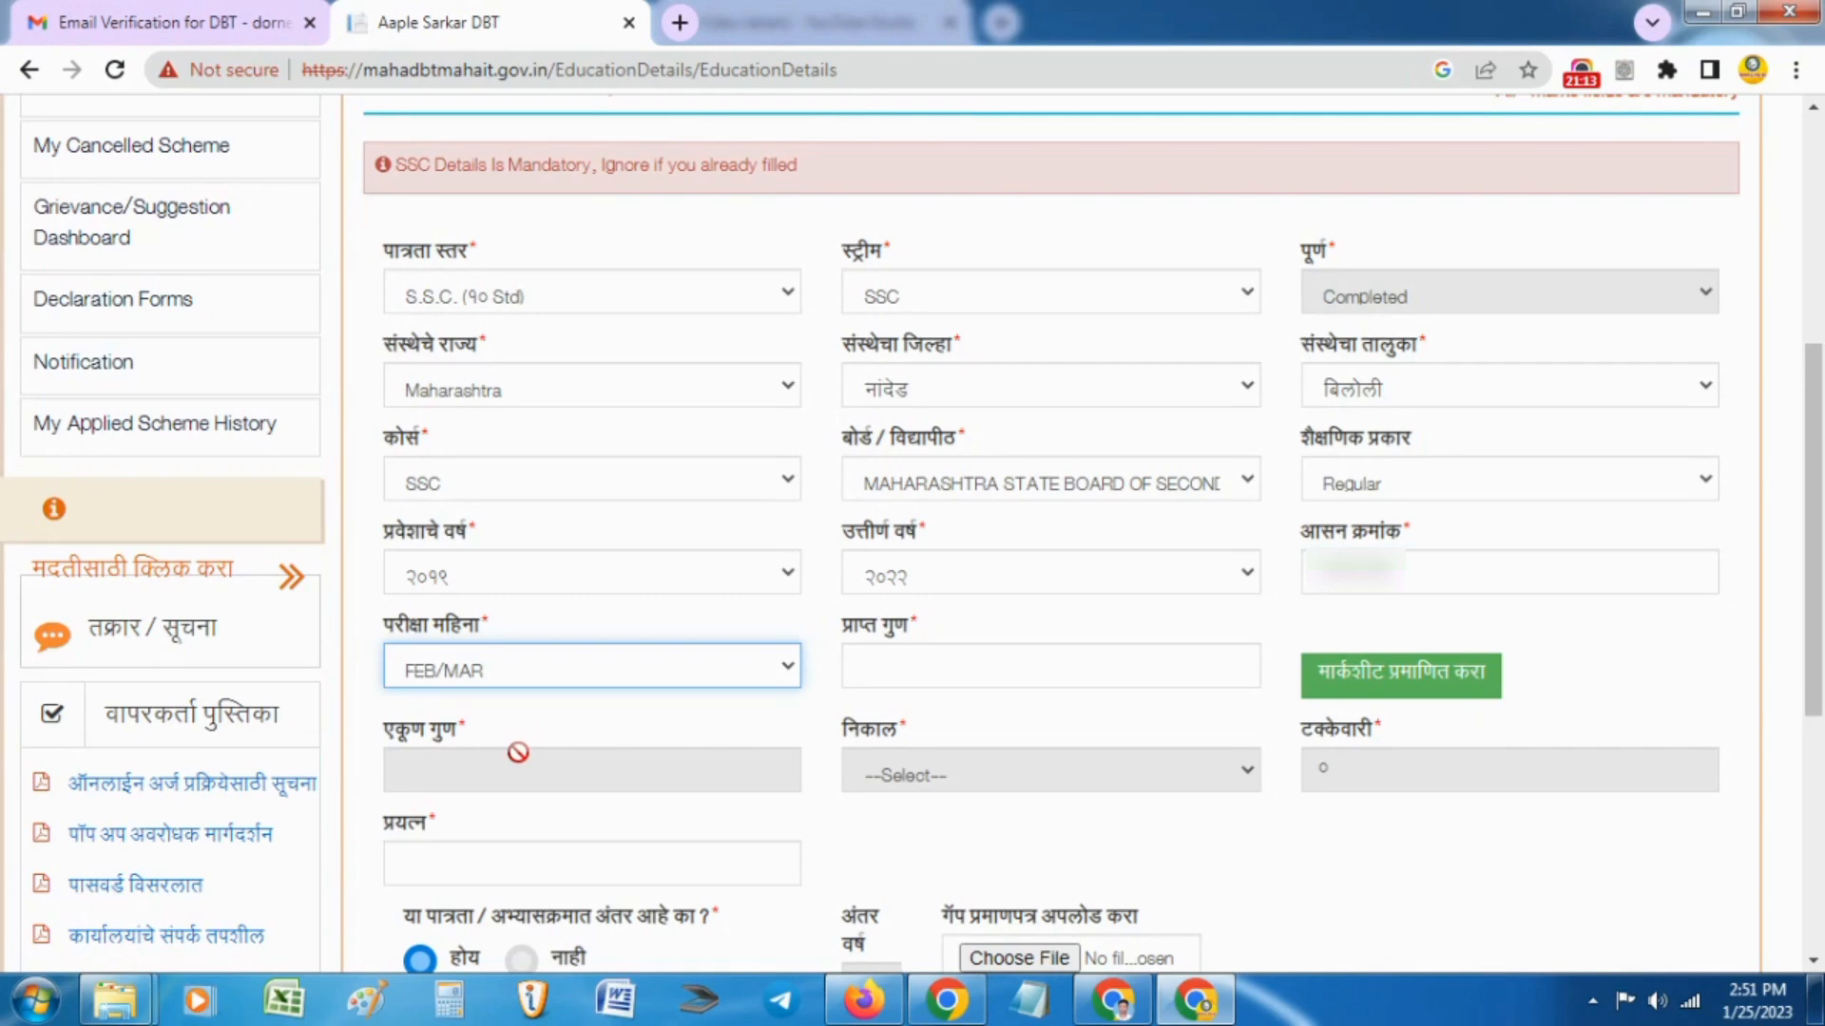
{"action": "left_click", "coordinate": [932, 659]}
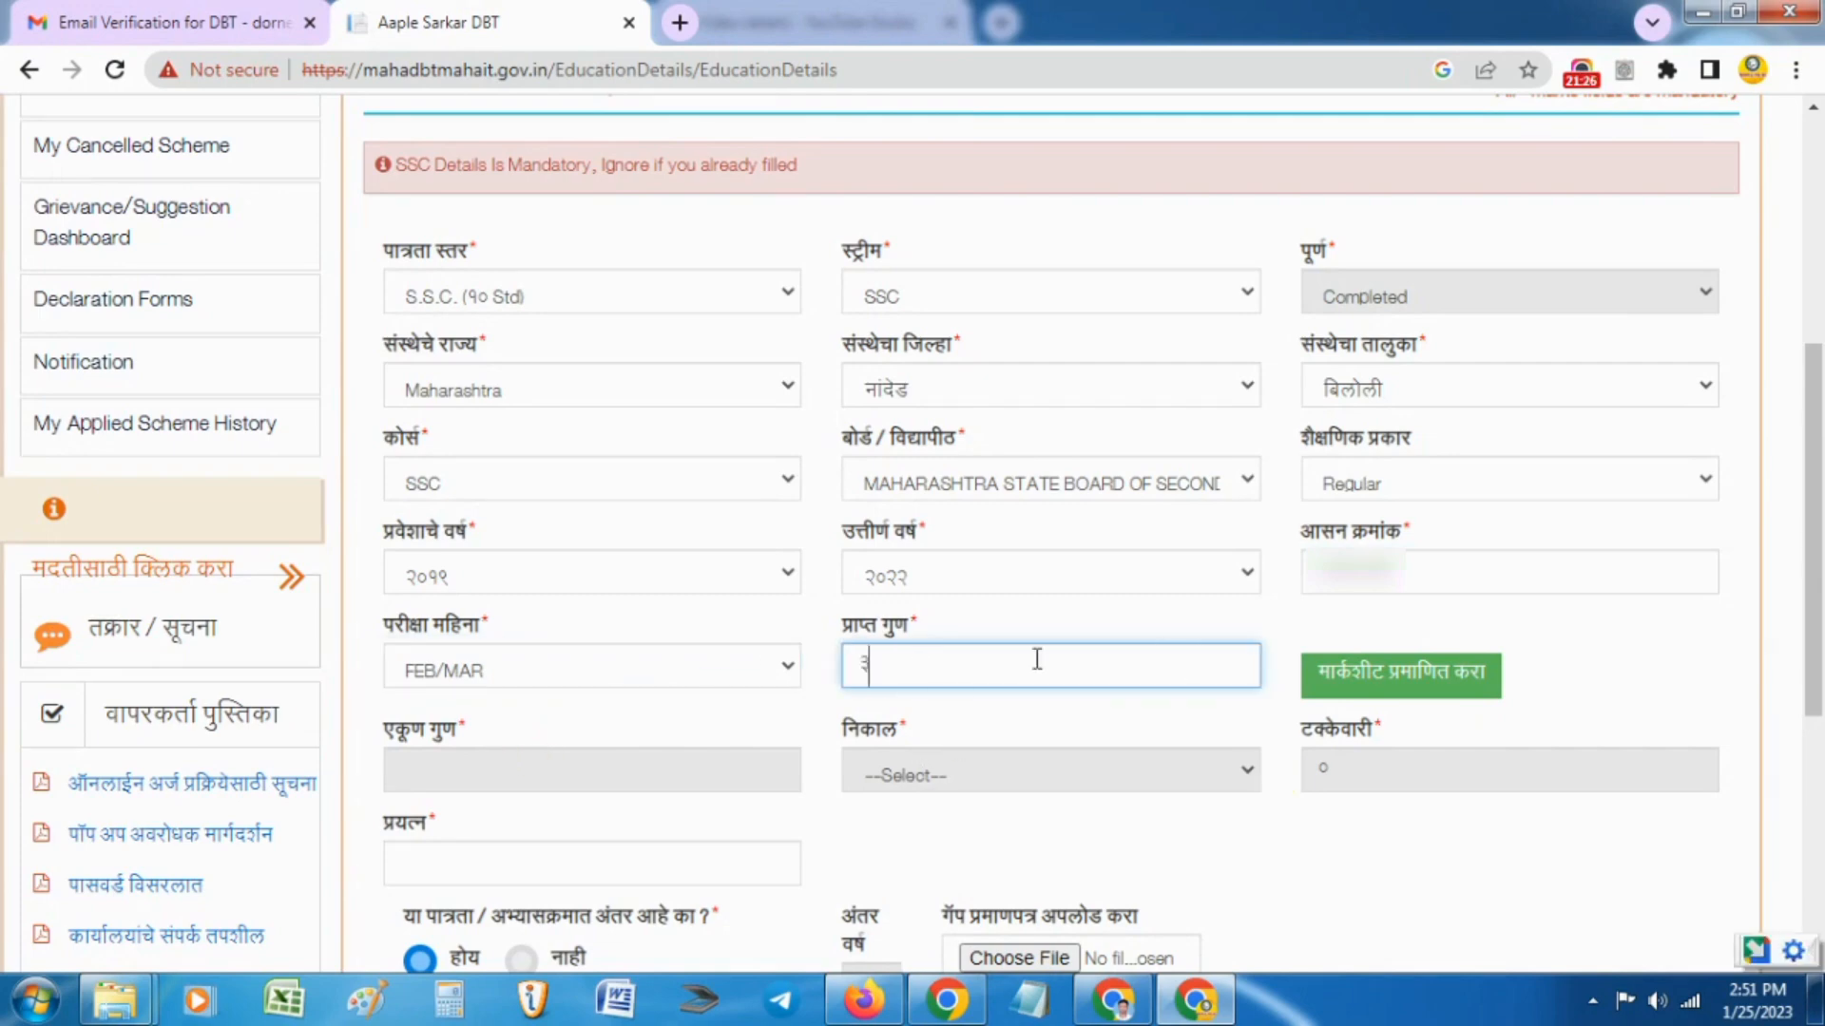
{"action": "left_click", "coordinate": [1046, 733]}
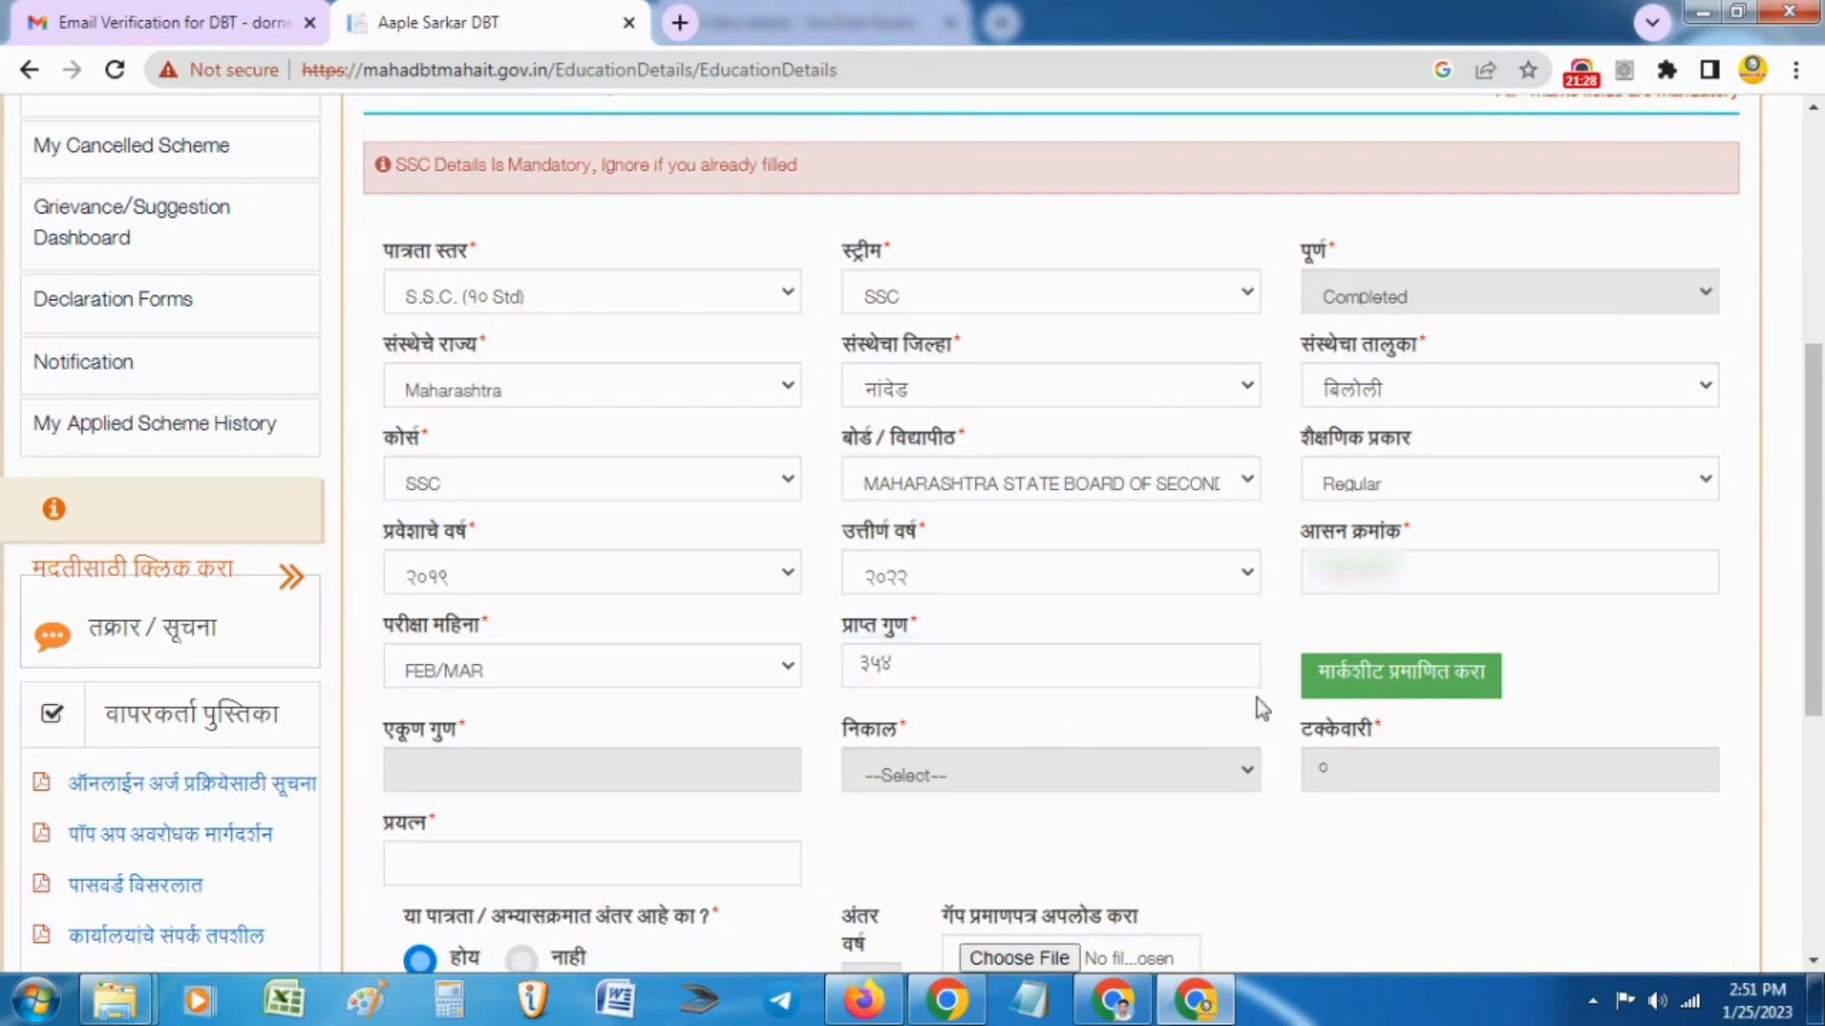
Verify the SSC marksheet twice, re-entering marks 354 between tries; both return 'Sorry details not found'
{"action": "left_click", "coordinate": [1418, 685]}
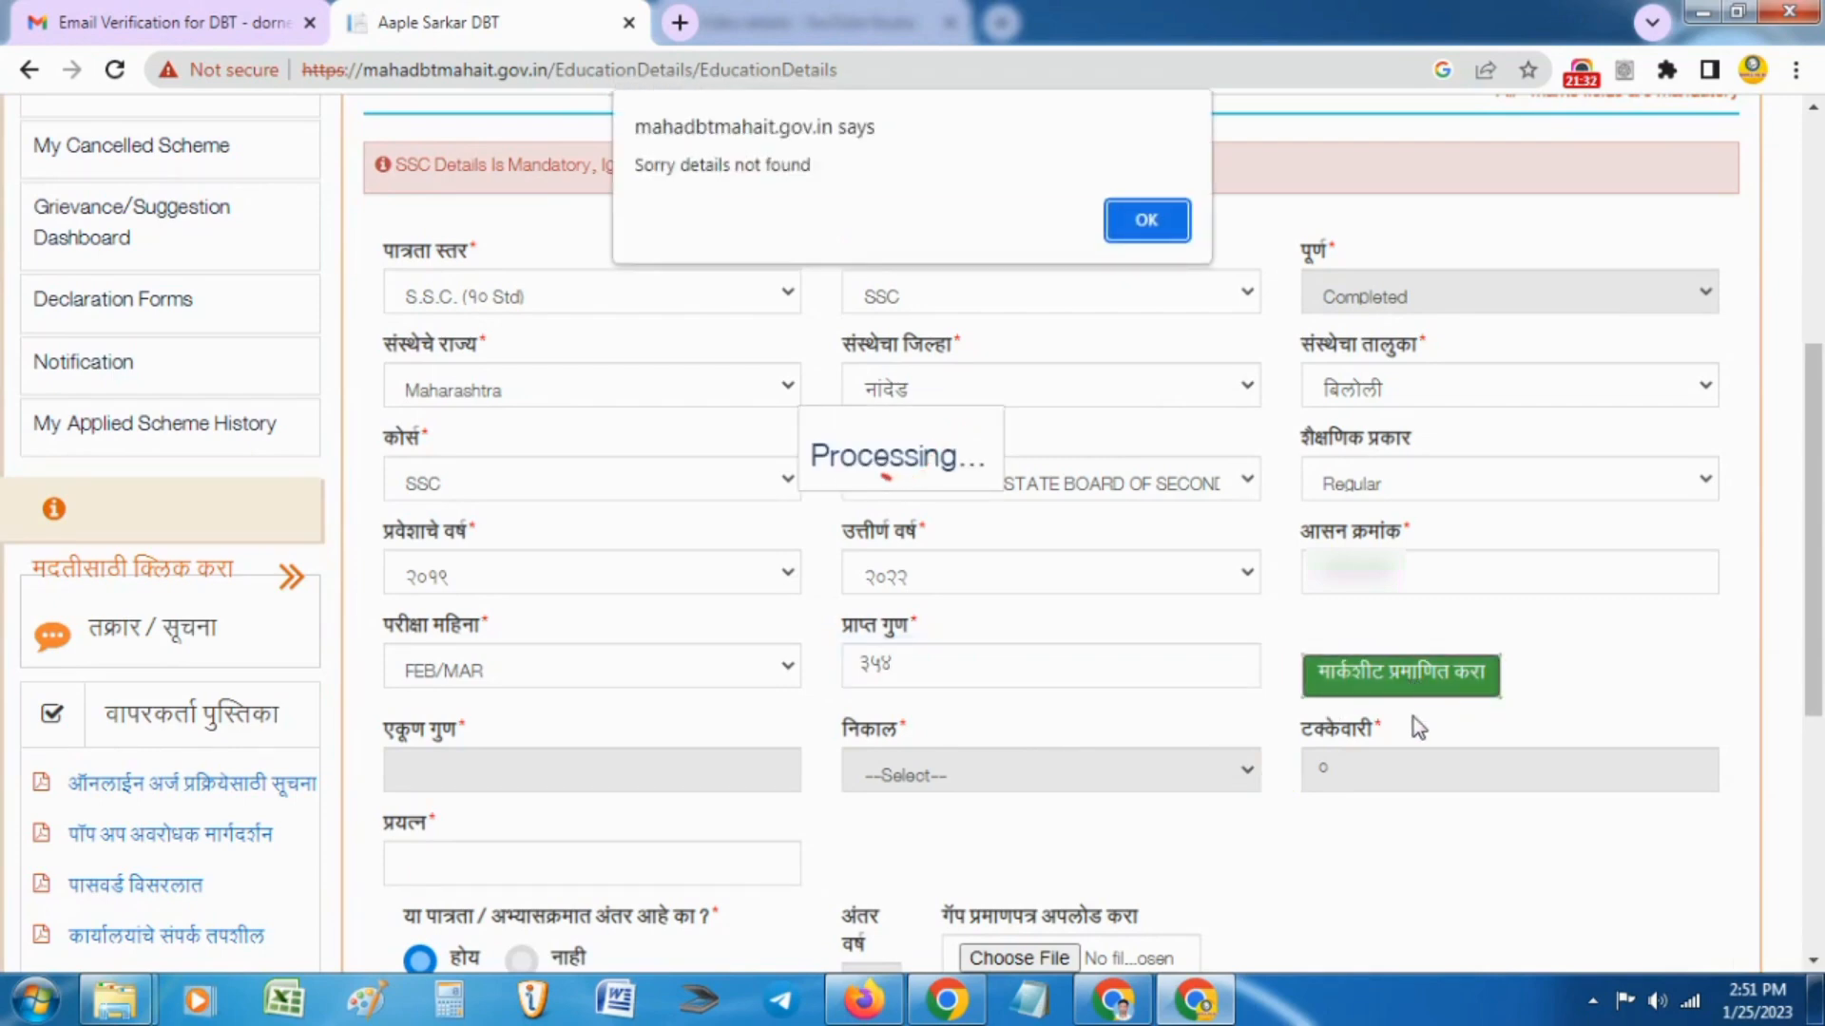
{"action": "left_click", "coordinate": [1155, 217]}
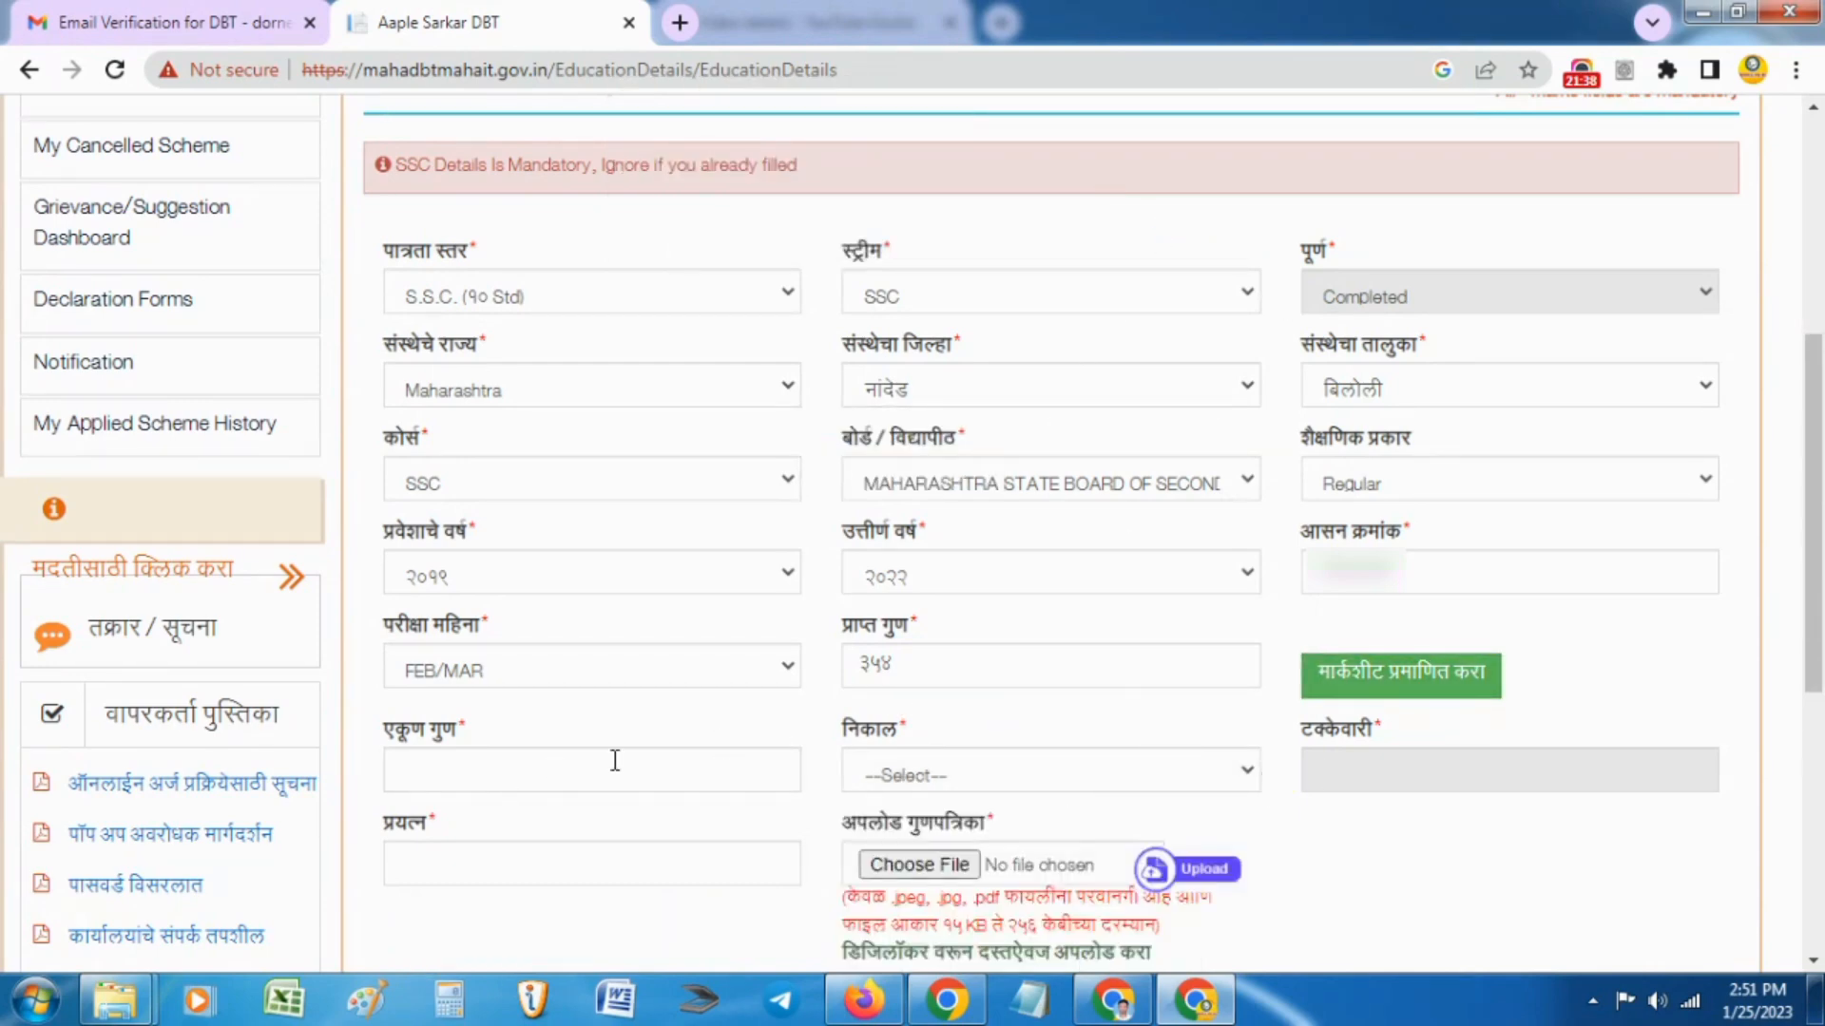
{"action": "double_click", "coordinate": [920, 668]}
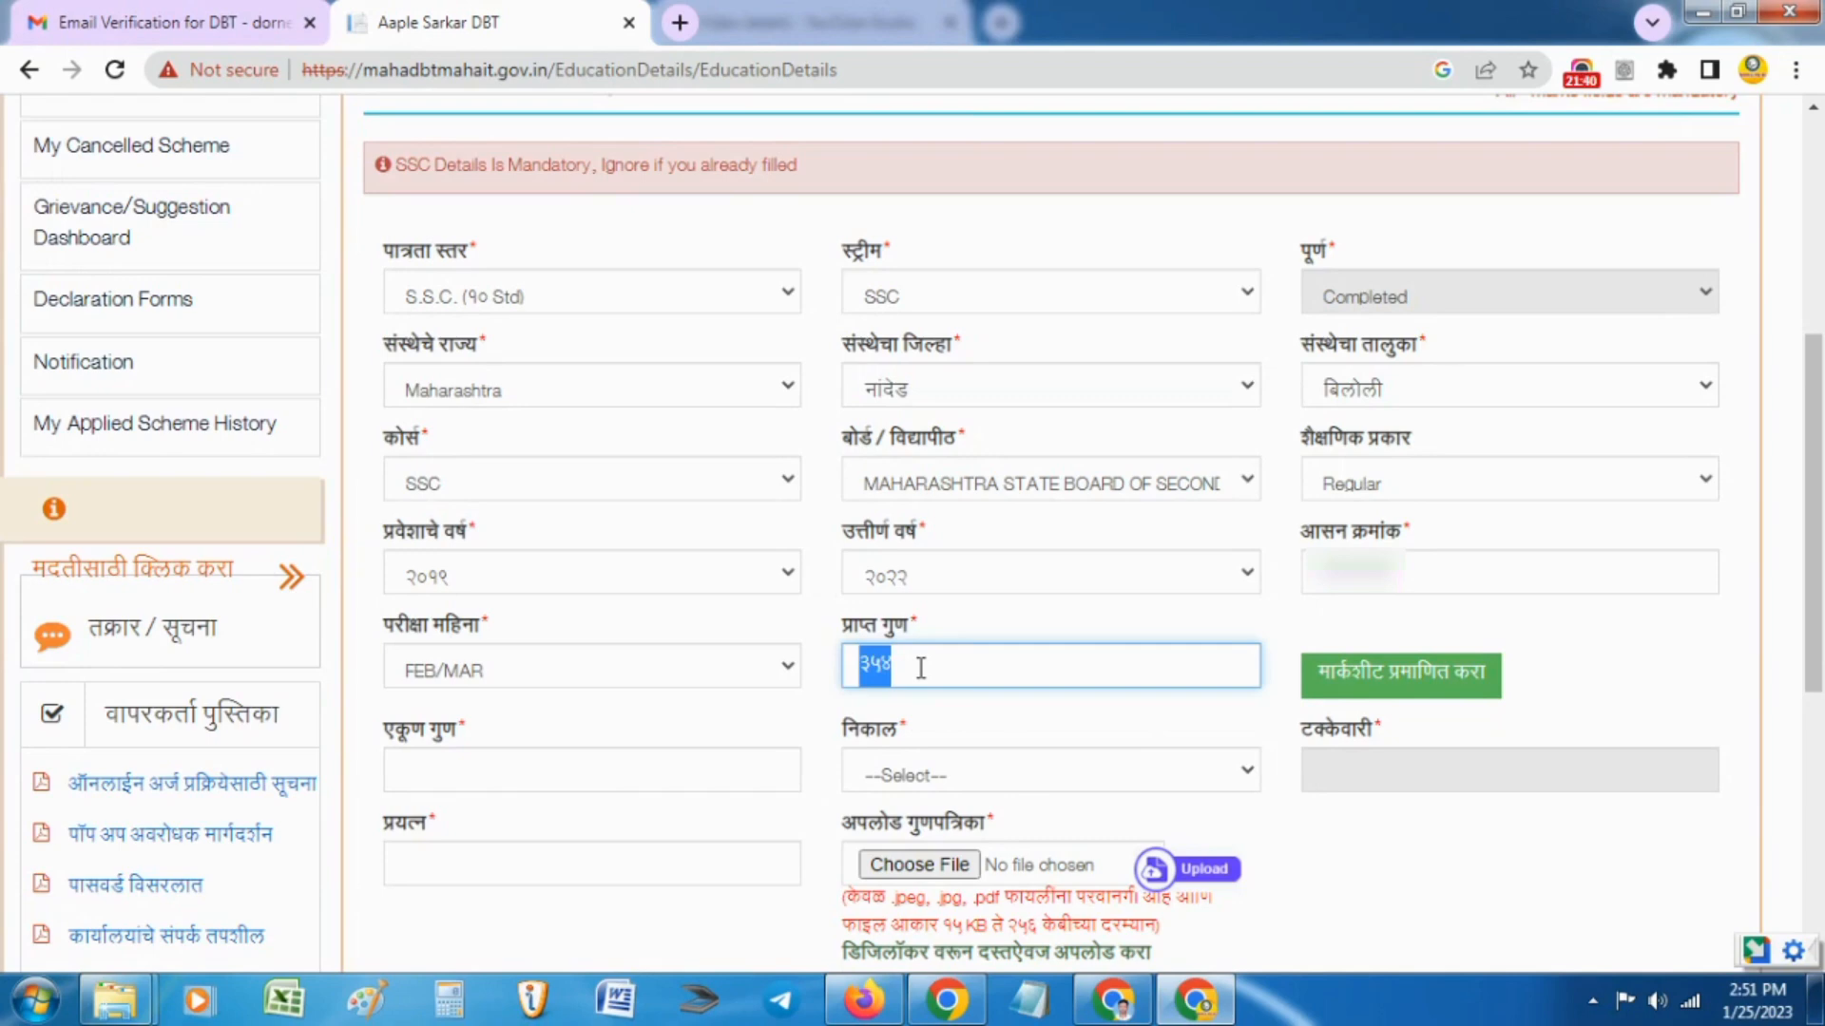
{"action": "key", "text": "BackSpace"}
{"action": "left_click", "coordinate": [898, 715]}
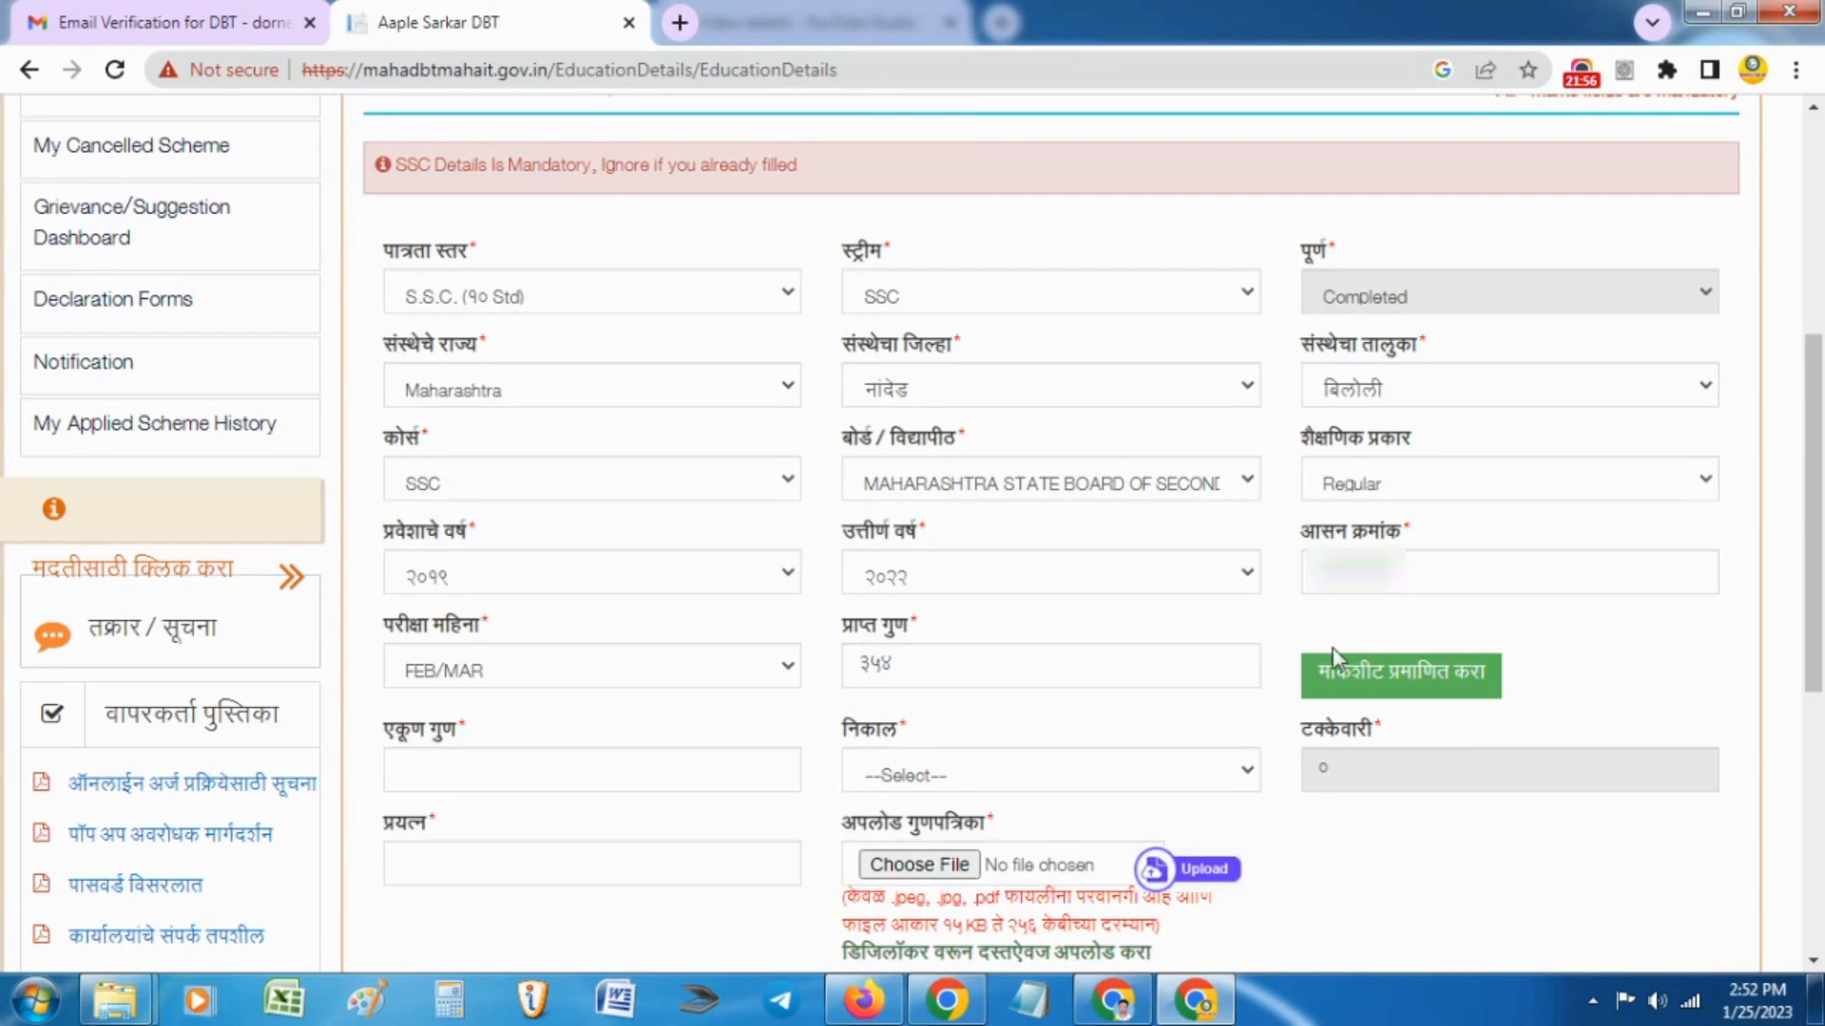
{"action": "left_click", "coordinate": [1403, 683]}
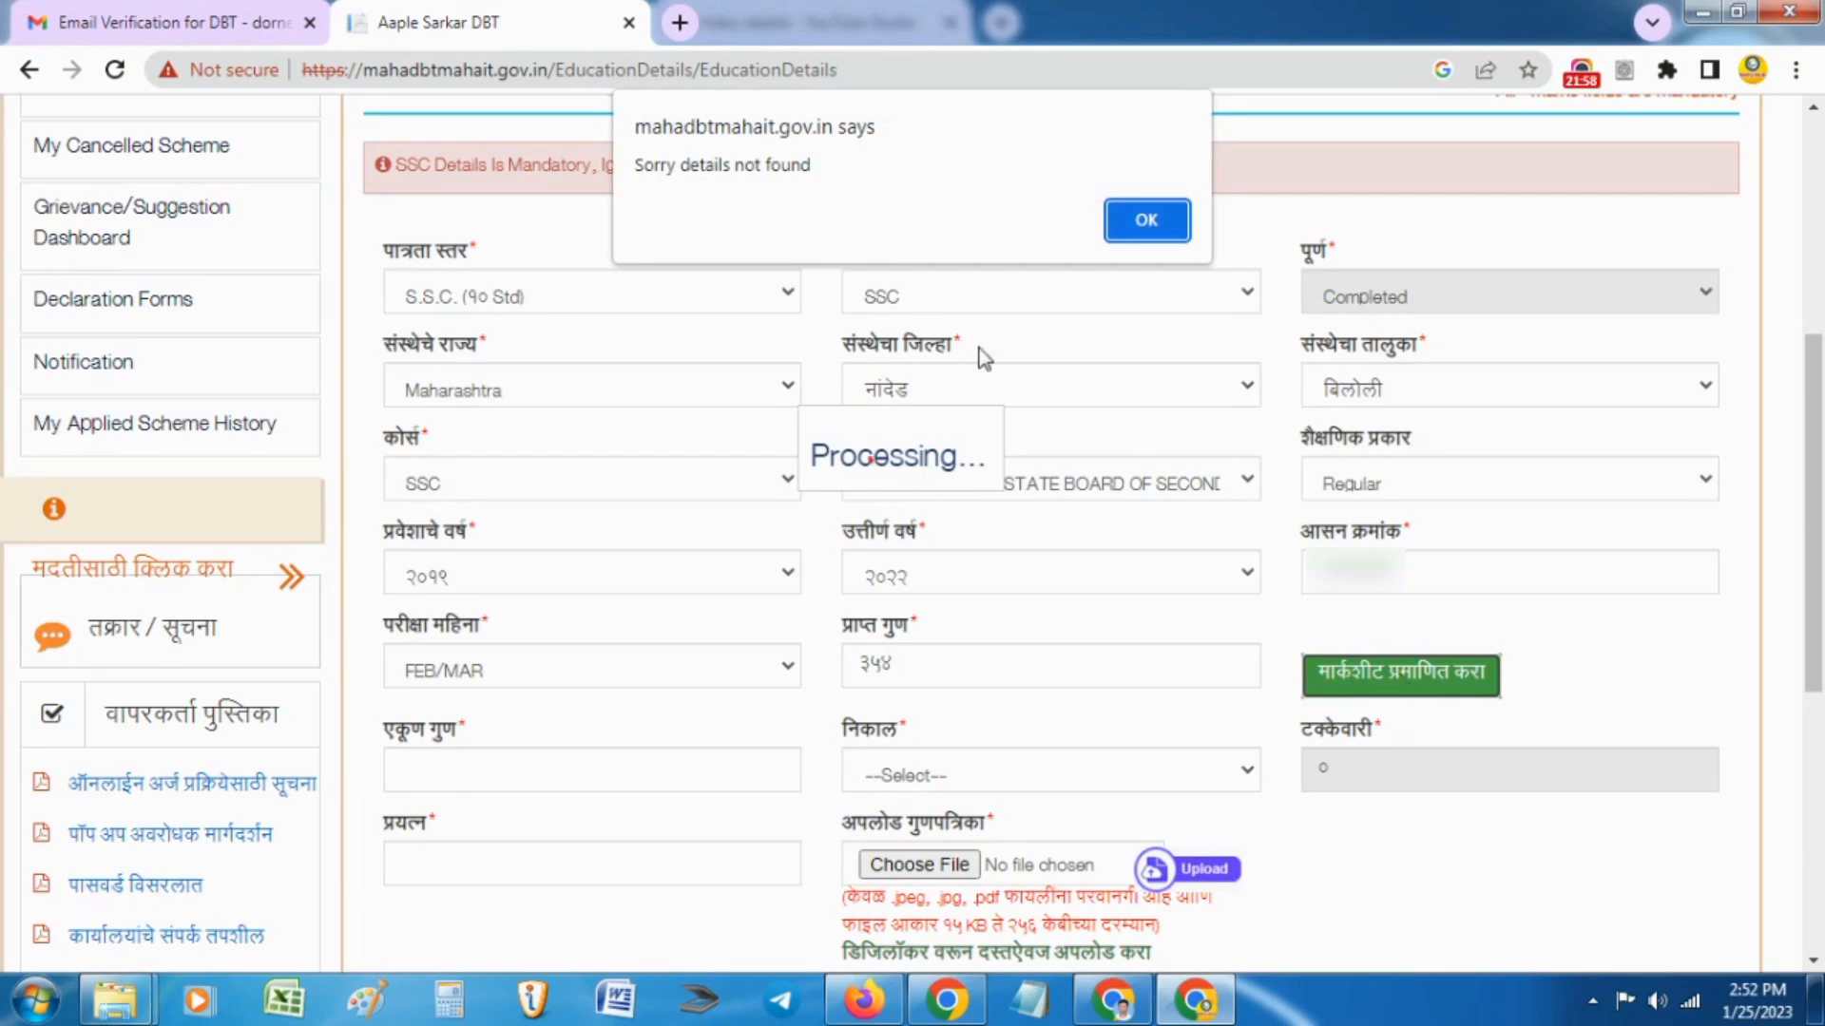
{"action": "left_click", "coordinate": [1147, 220]}
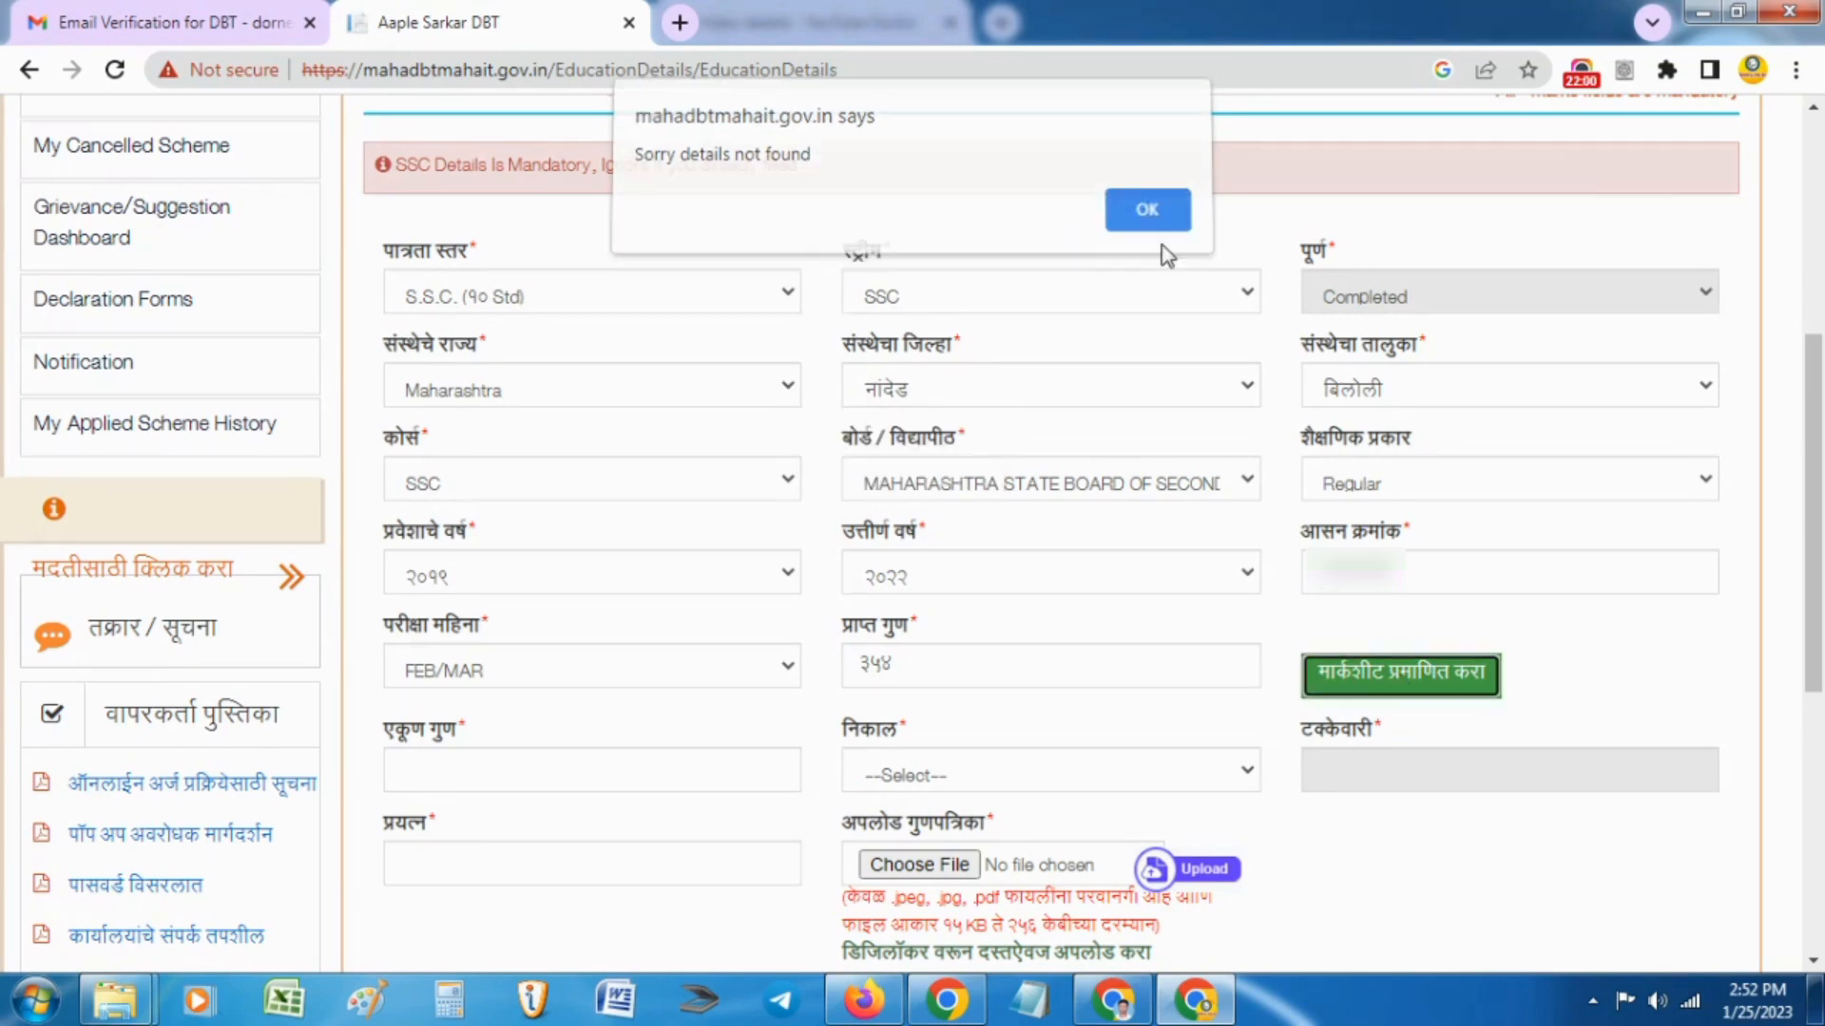
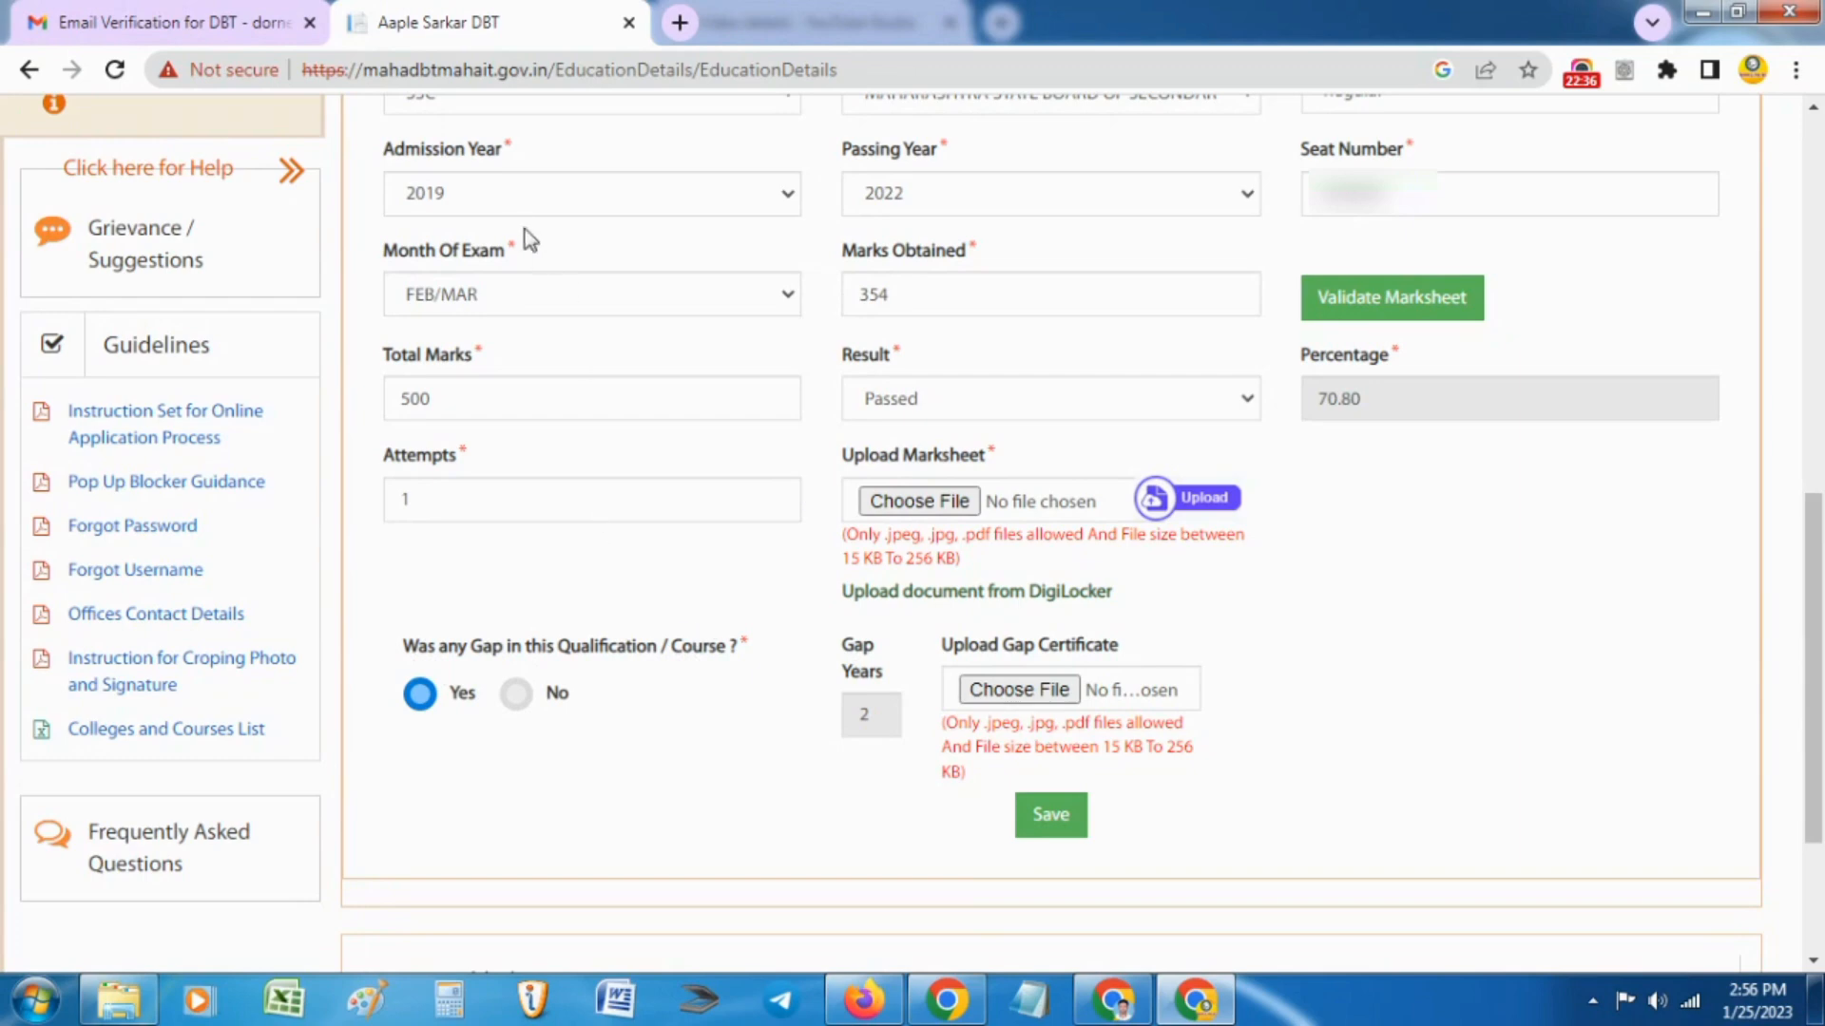
Pick admission year 2021 and passing year 2022 for SSC, then save the education details
{"action": "left_click", "coordinate": [492, 201]}
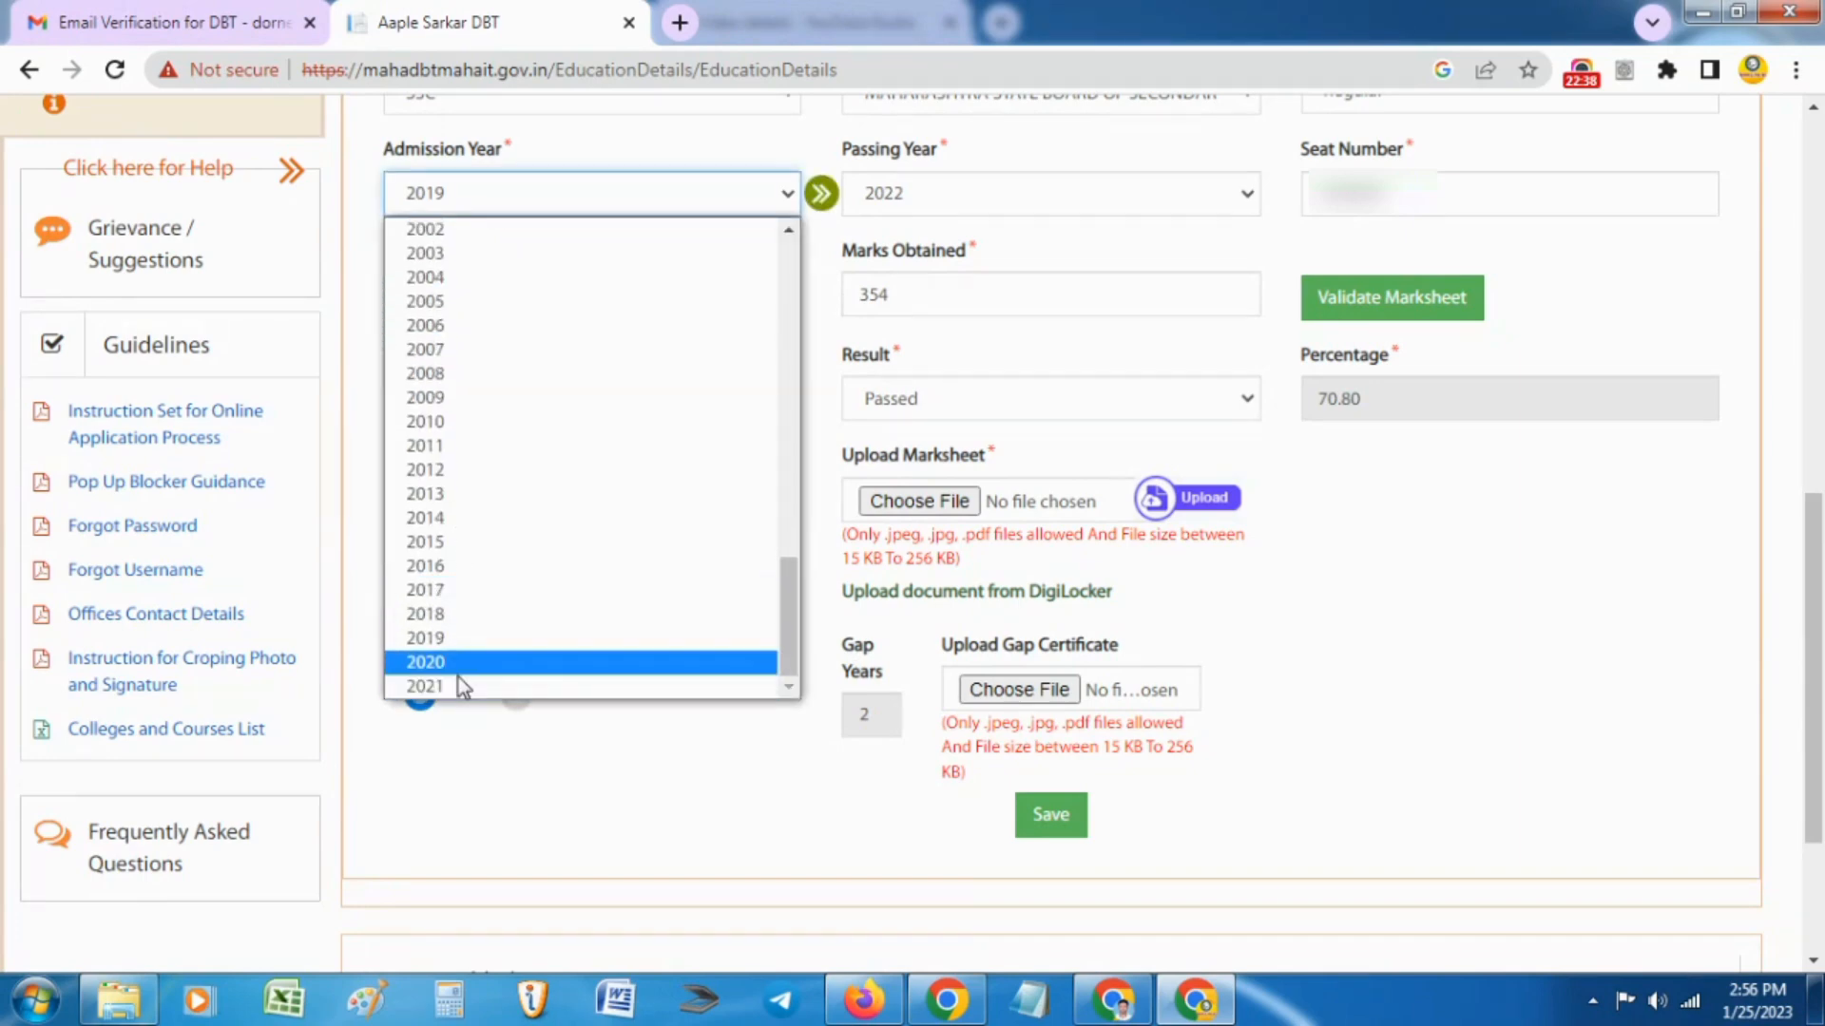
{"action": "left_click", "coordinate": [460, 686]}
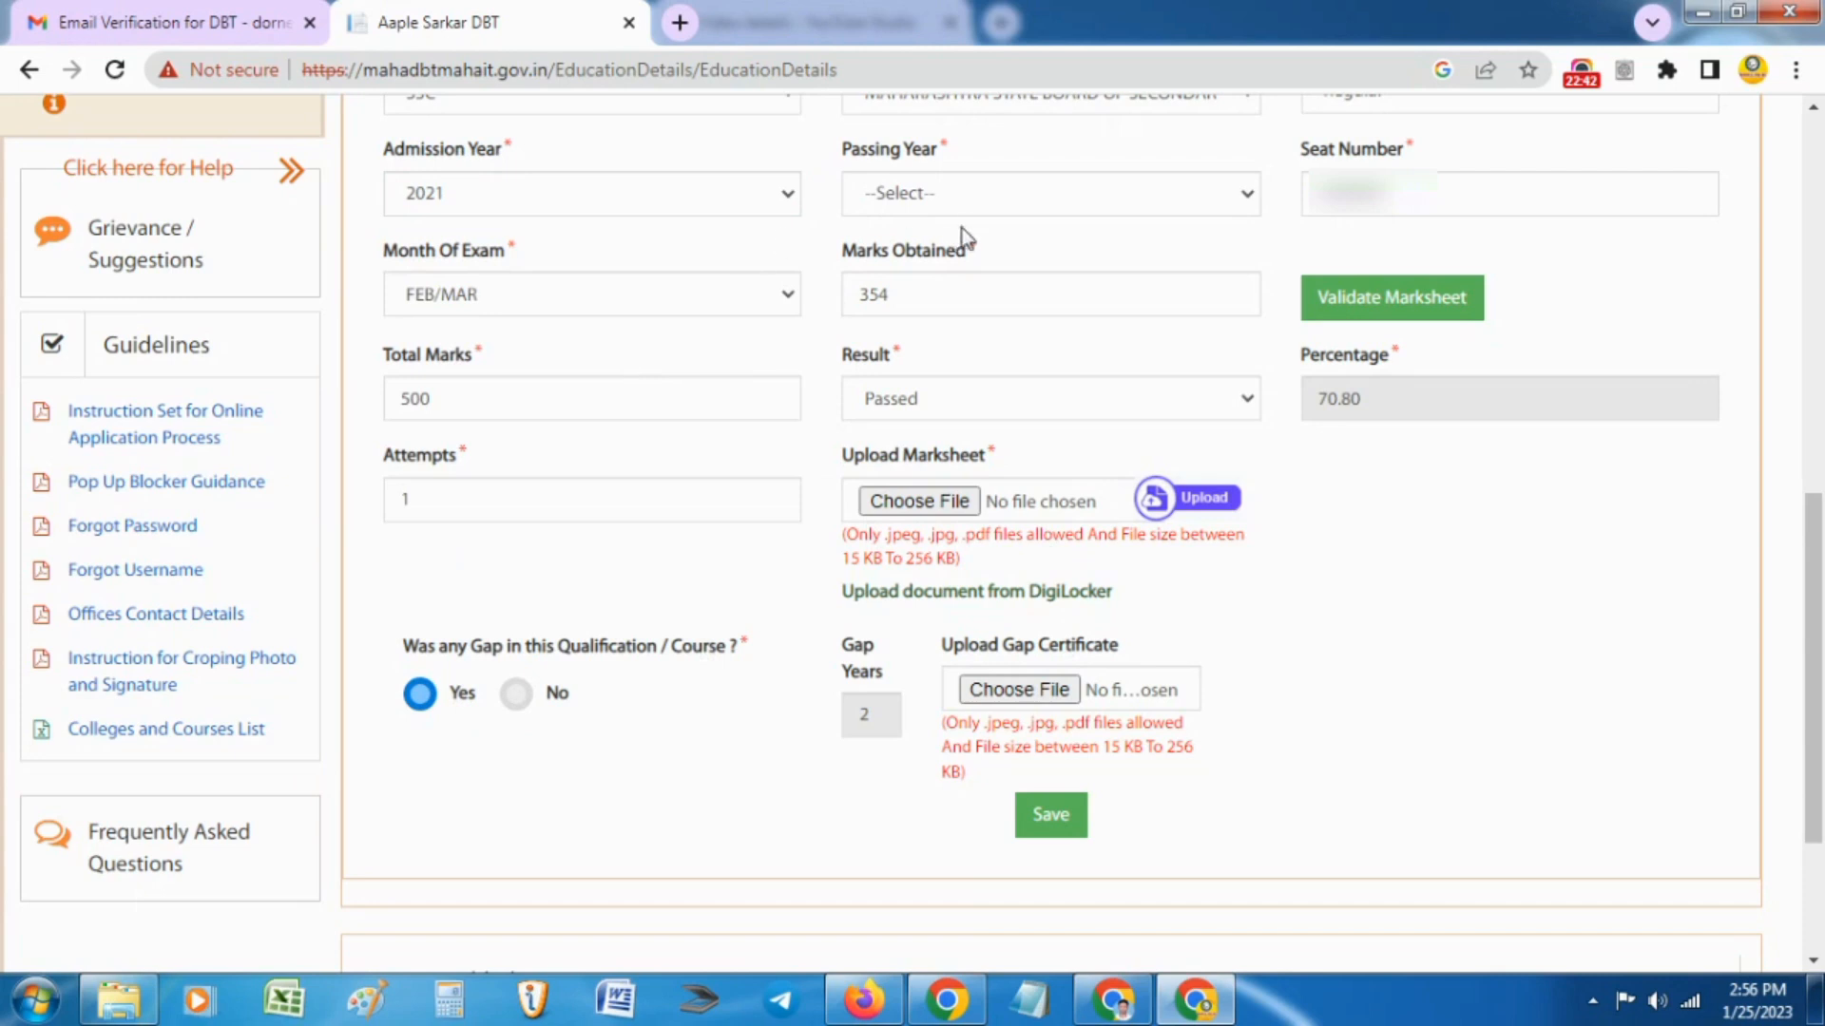
{"action": "left_click", "coordinate": [956, 199]}
{"action": "left_click", "coordinate": [911, 259]}
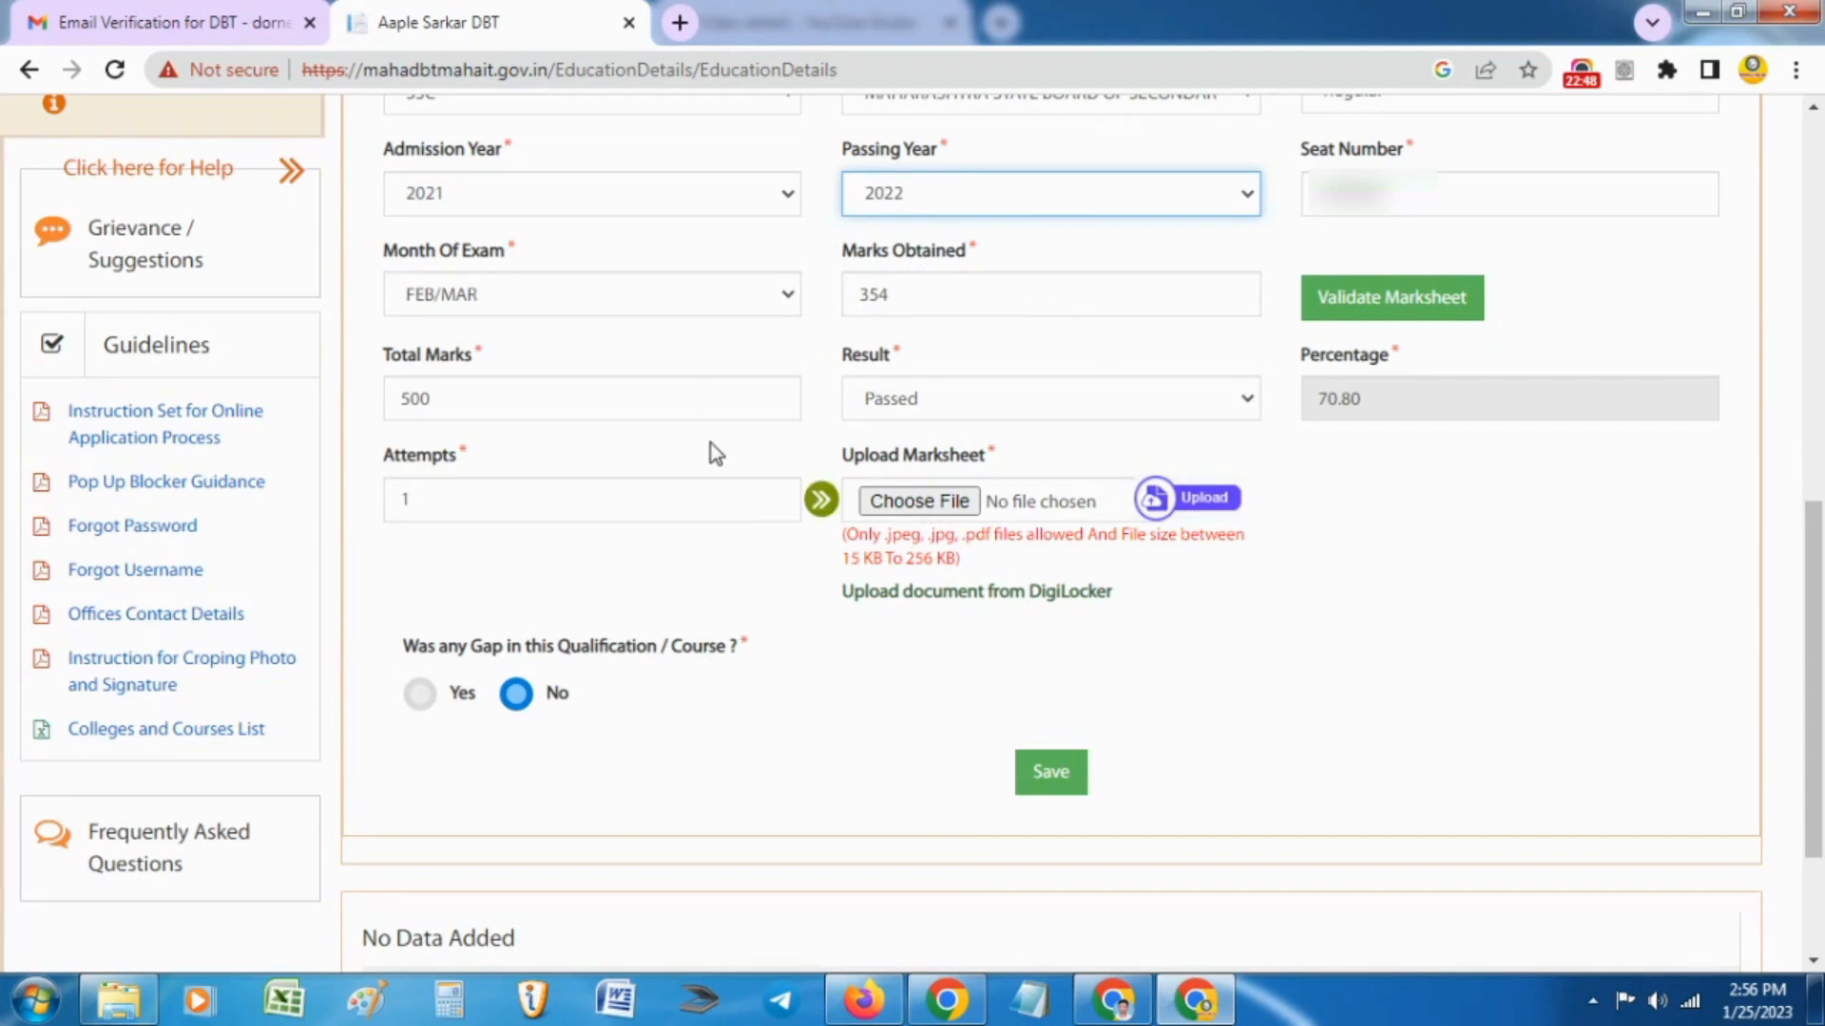
{"action": "left_click", "coordinate": [923, 511]}
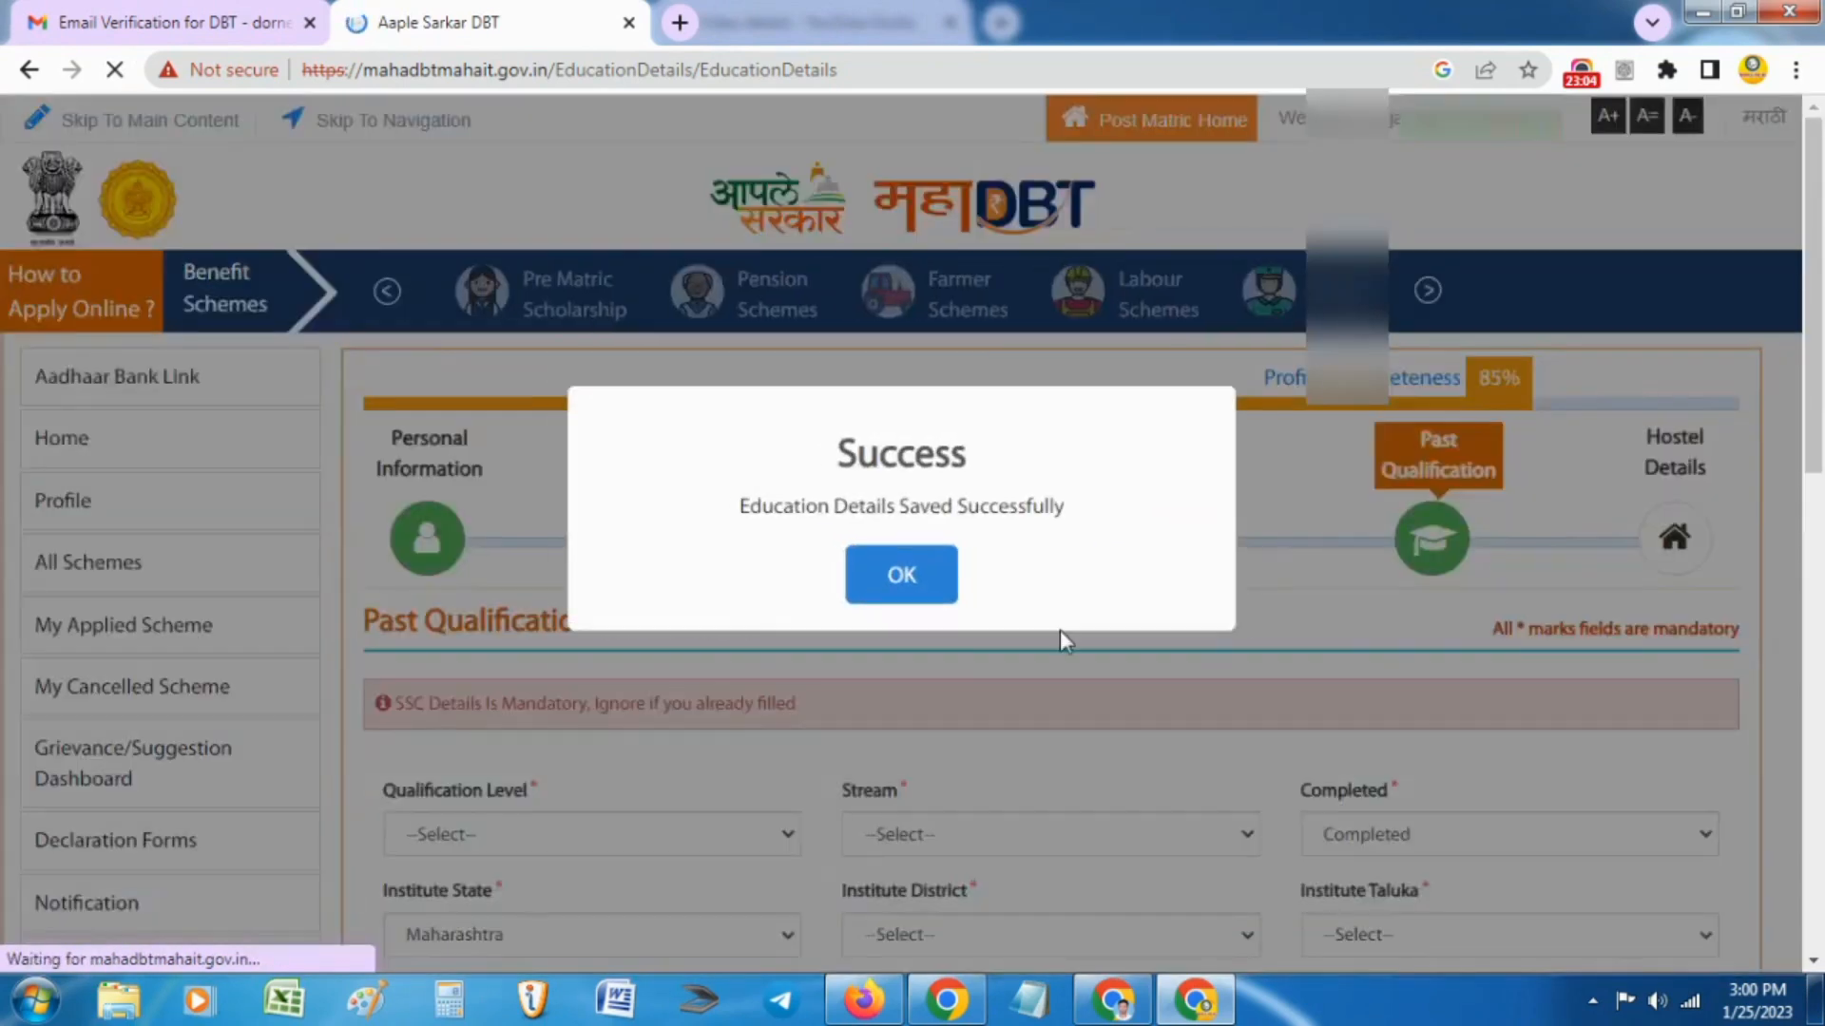
Dismiss the success message and check the SSC row (Passed, 2021–2022, 70.8%) in the table
{"action": "left_click", "coordinate": [897, 575]}
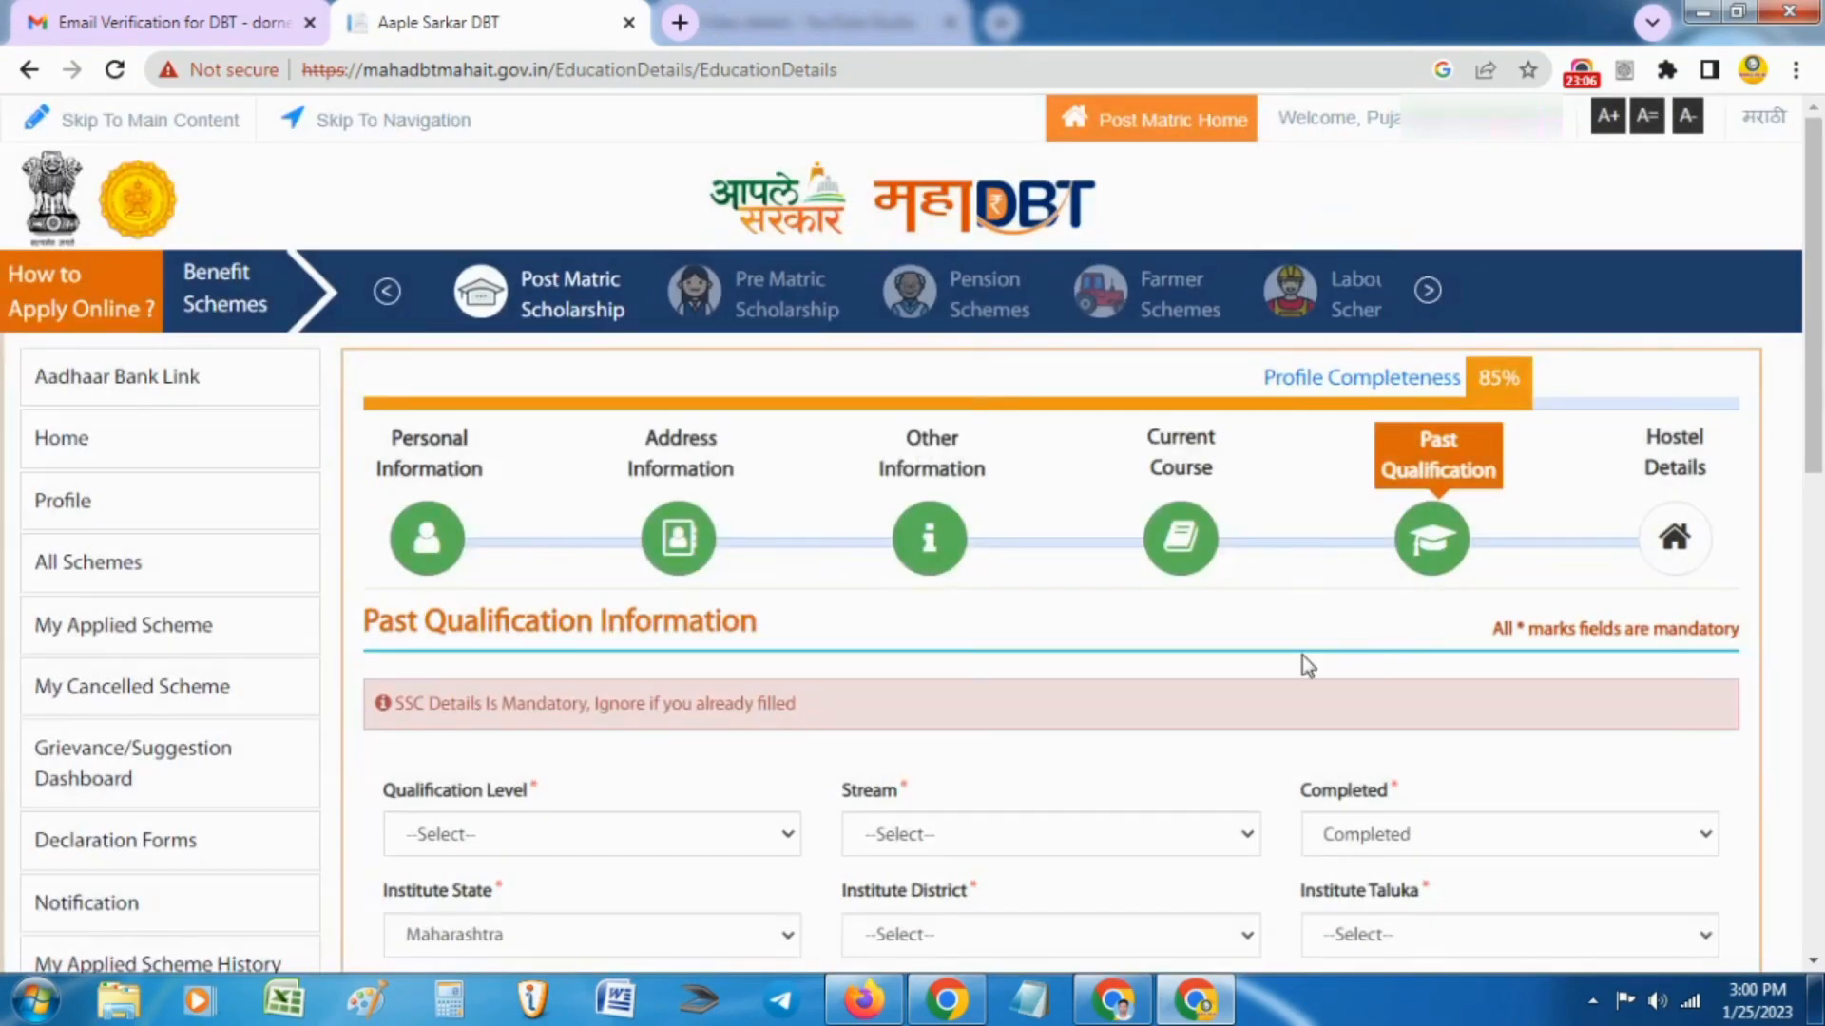
{"action": "scroll", "coordinate": [1302, 655], "scroll_direction": "down", "scroll_amount": 10}
{"action": "scroll", "coordinate": [1025, 858], "scroll_direction": "down", "scroll_amount": 3}
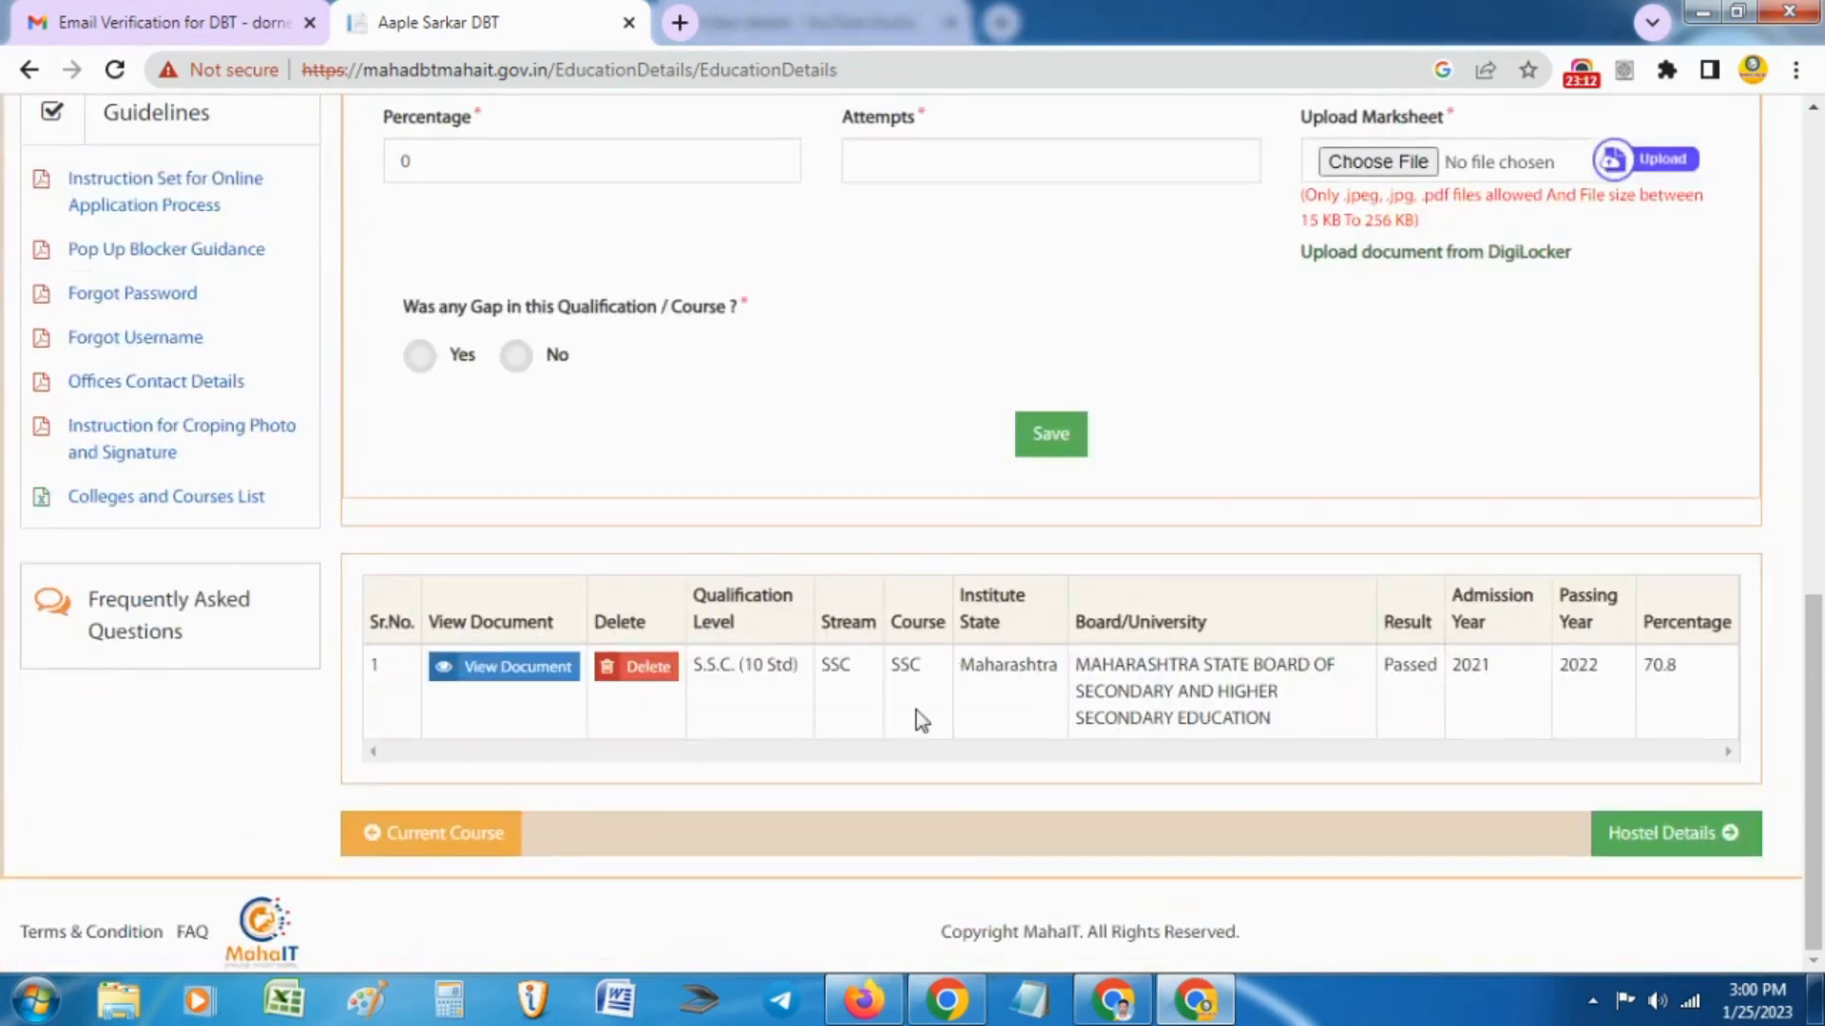
{"action": "scroll", "coordinate": [807, 655], "scroll_direction": "up", "scroll_amount": 7}
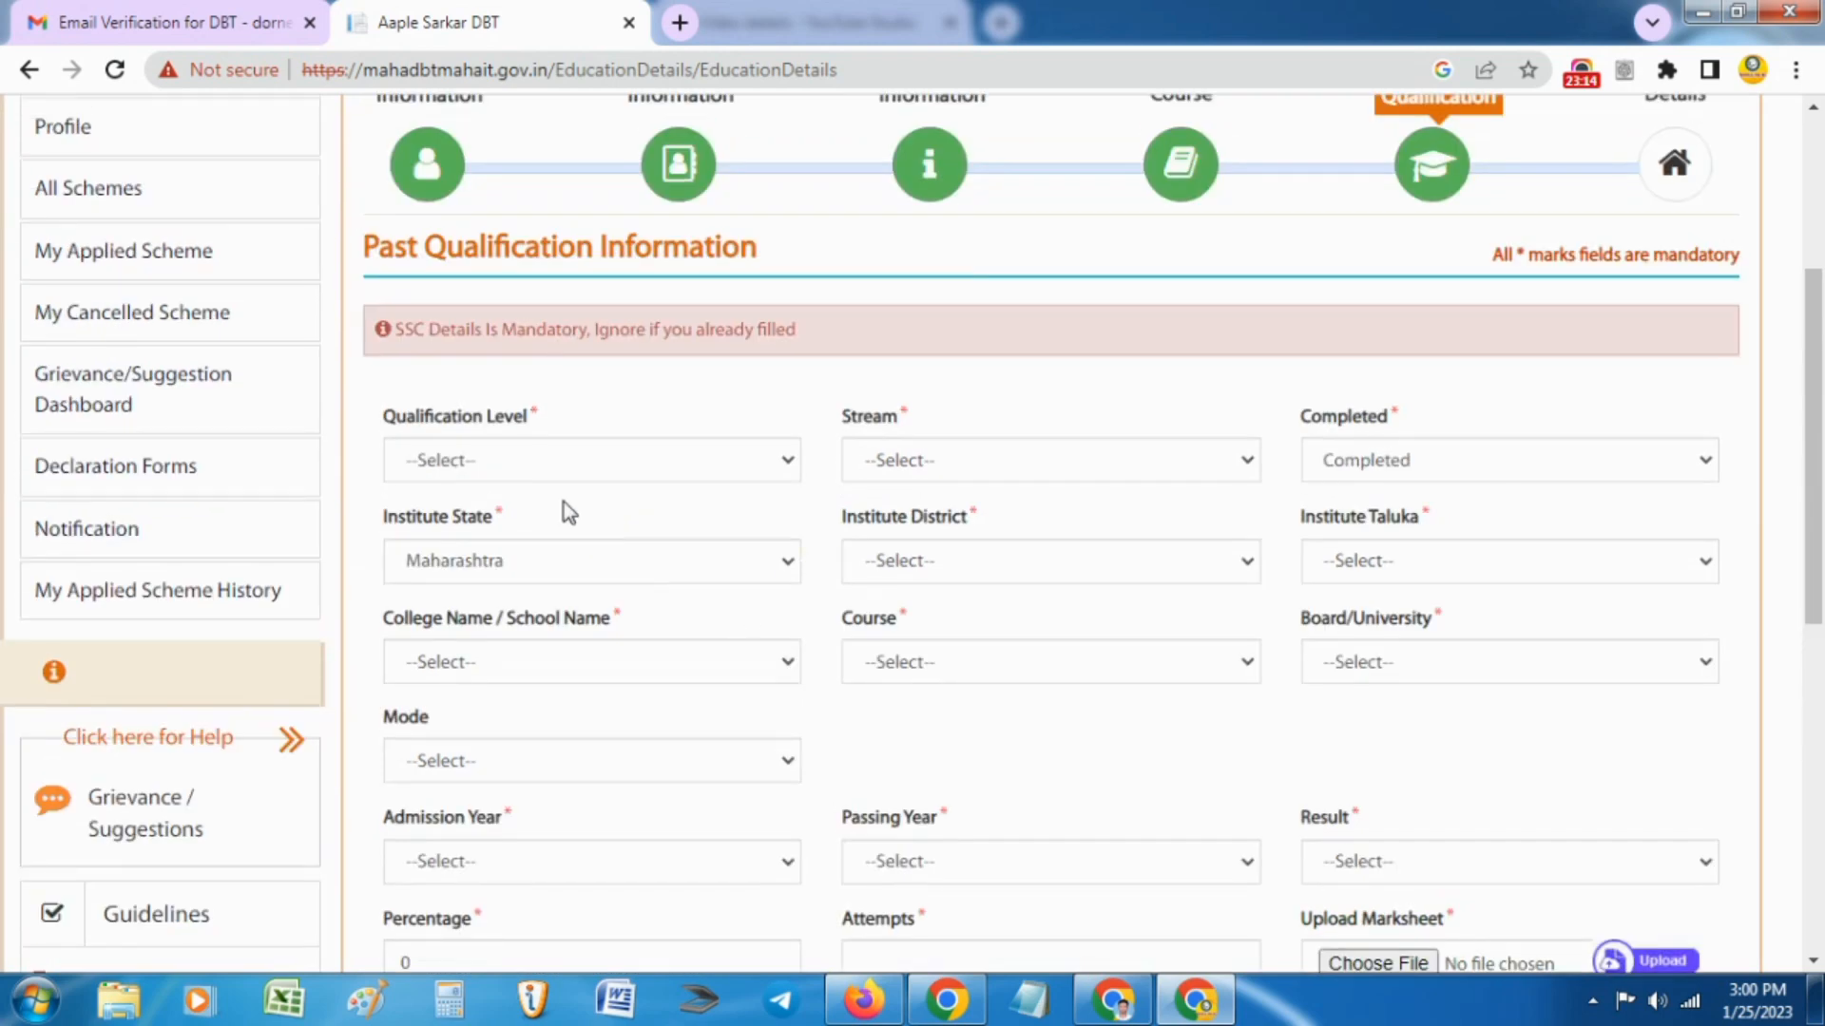
Try qualification levels H.S.C. (12 Std) and F.Y.J.C. (11 Std), leaving F.Y.J.C. (11 Std) selected
{"action": "left_click", "coordinate": [499, 326]}
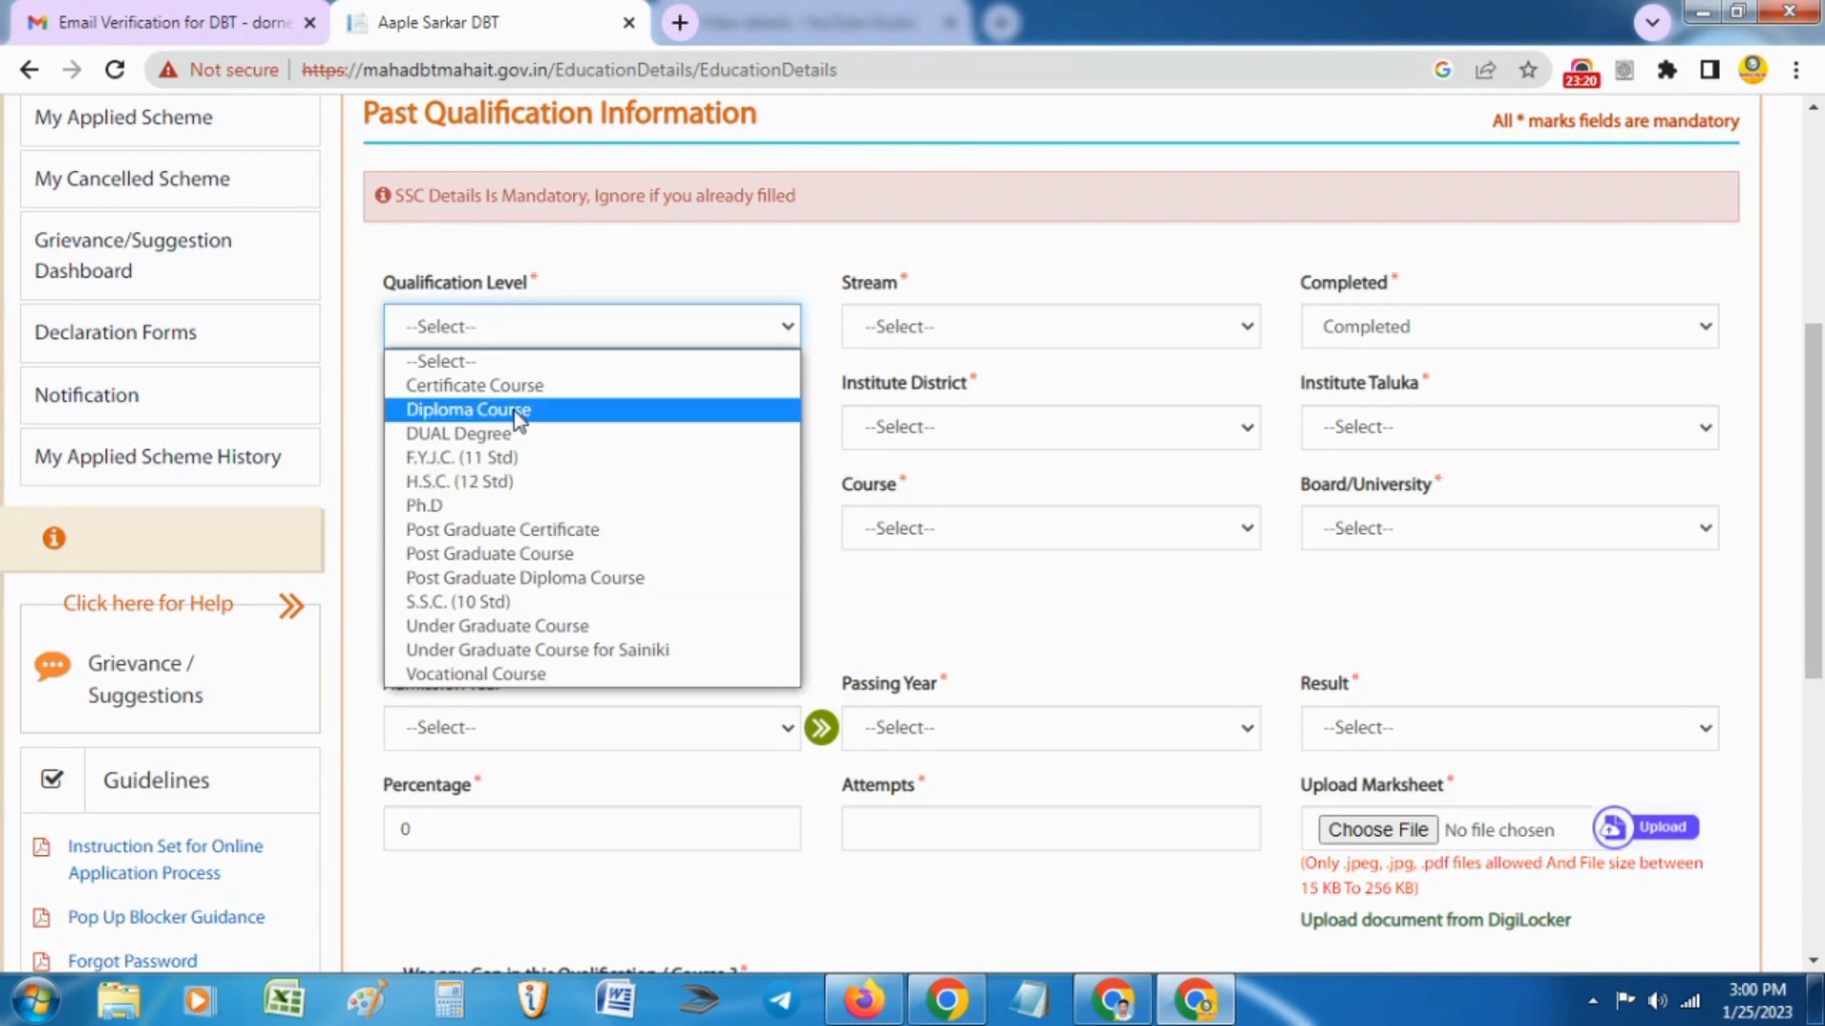
{"action": "left_click", "coordinate": [454, 482]}
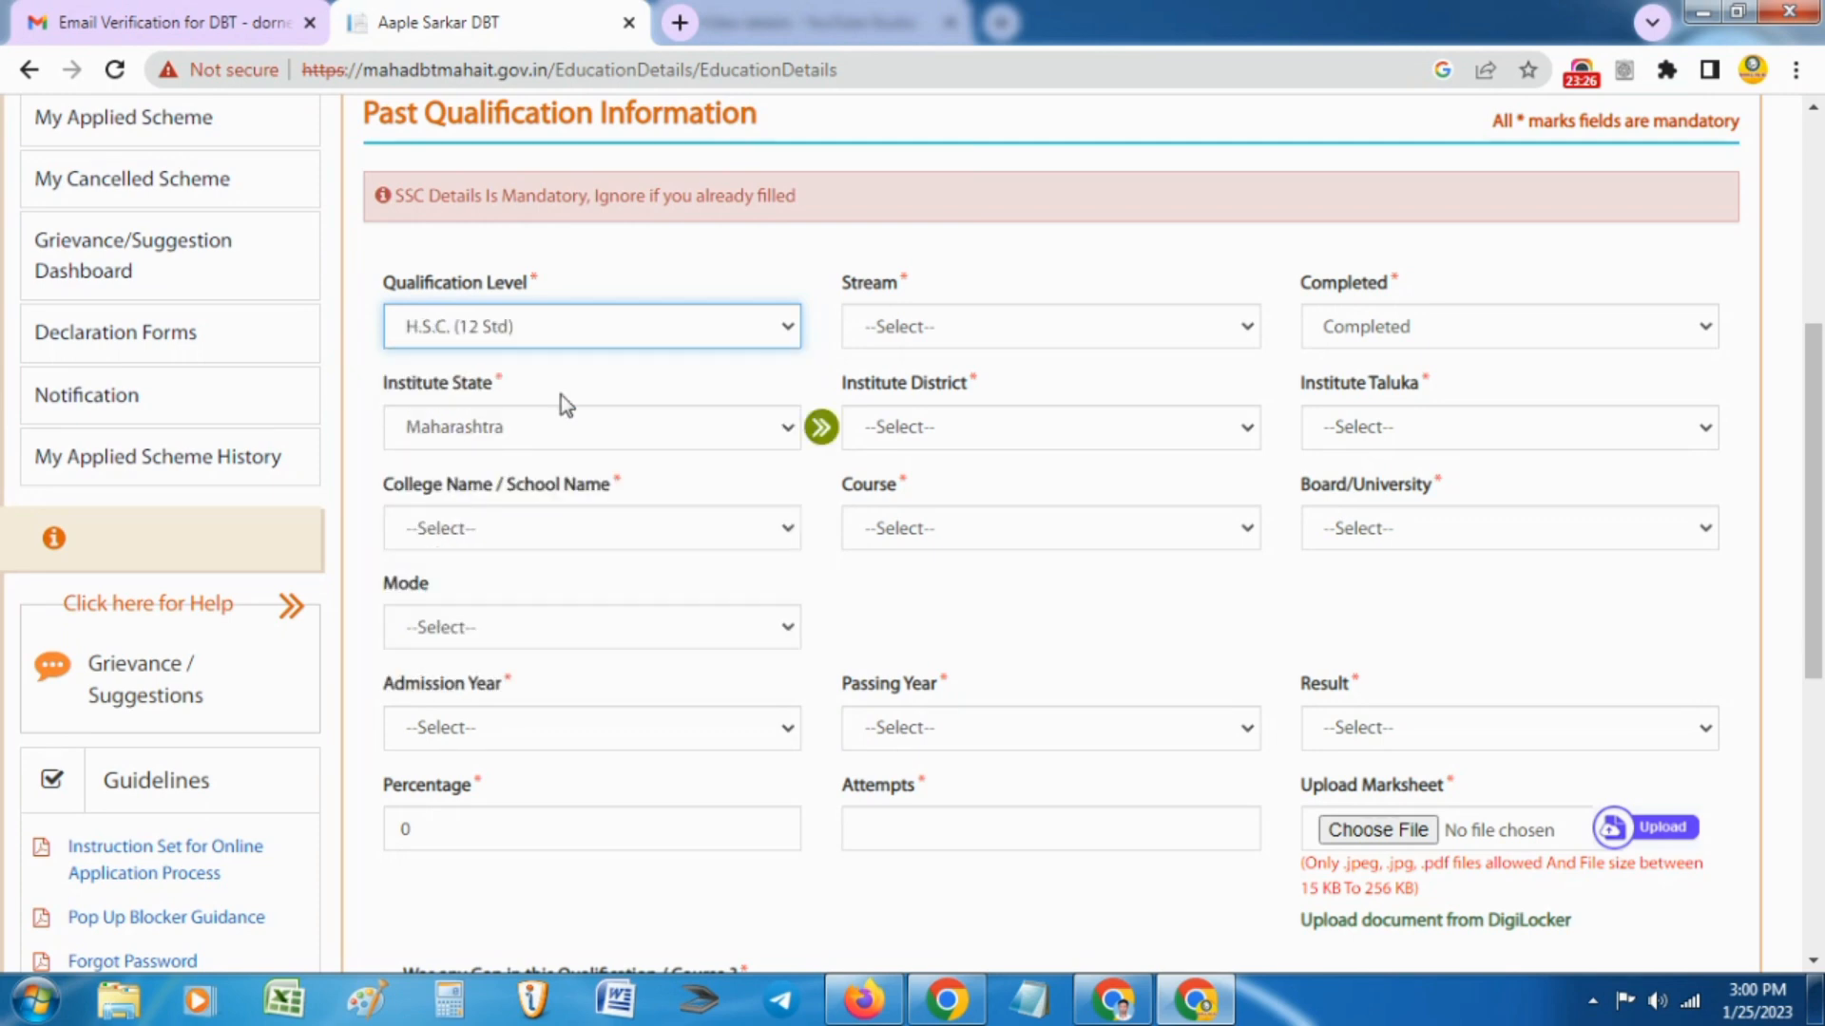
{"action": "left_click", "coordinate": [1008, 333]}
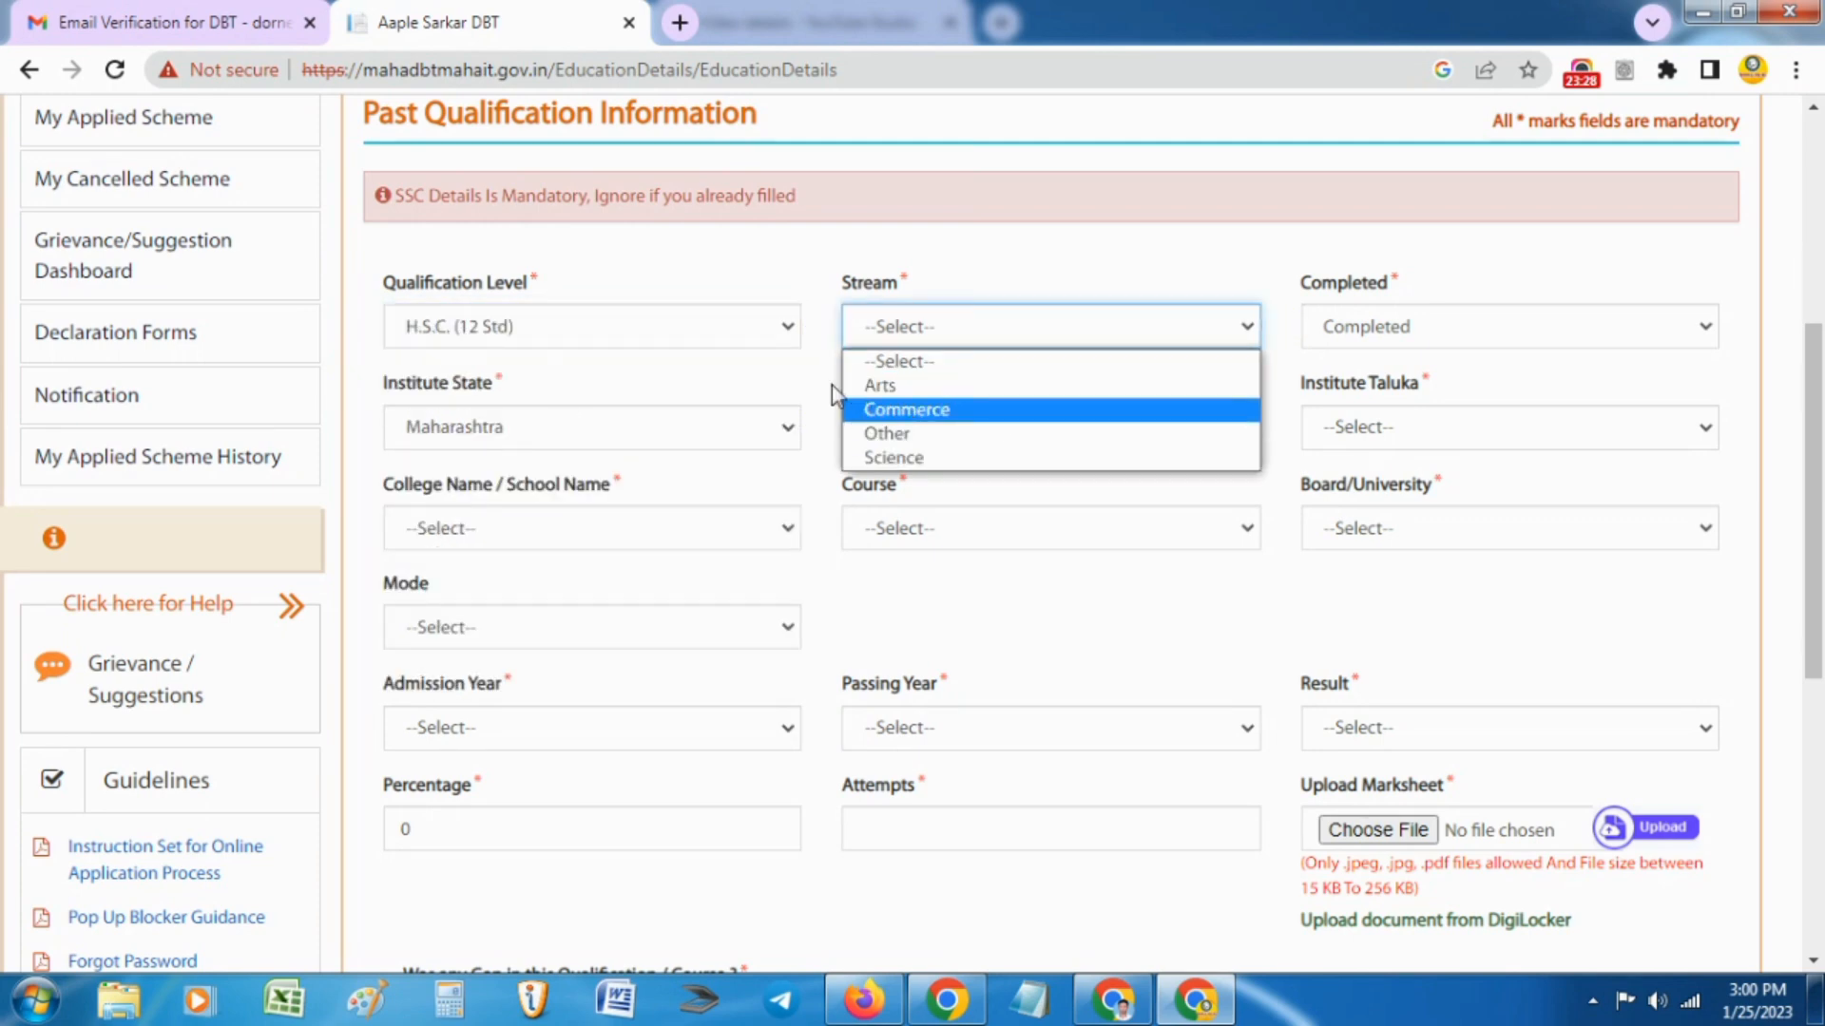
{"action": "left_click", "coordinate": [645, 335]}
{"action": "left_click", "coordinate": [477, 452]}
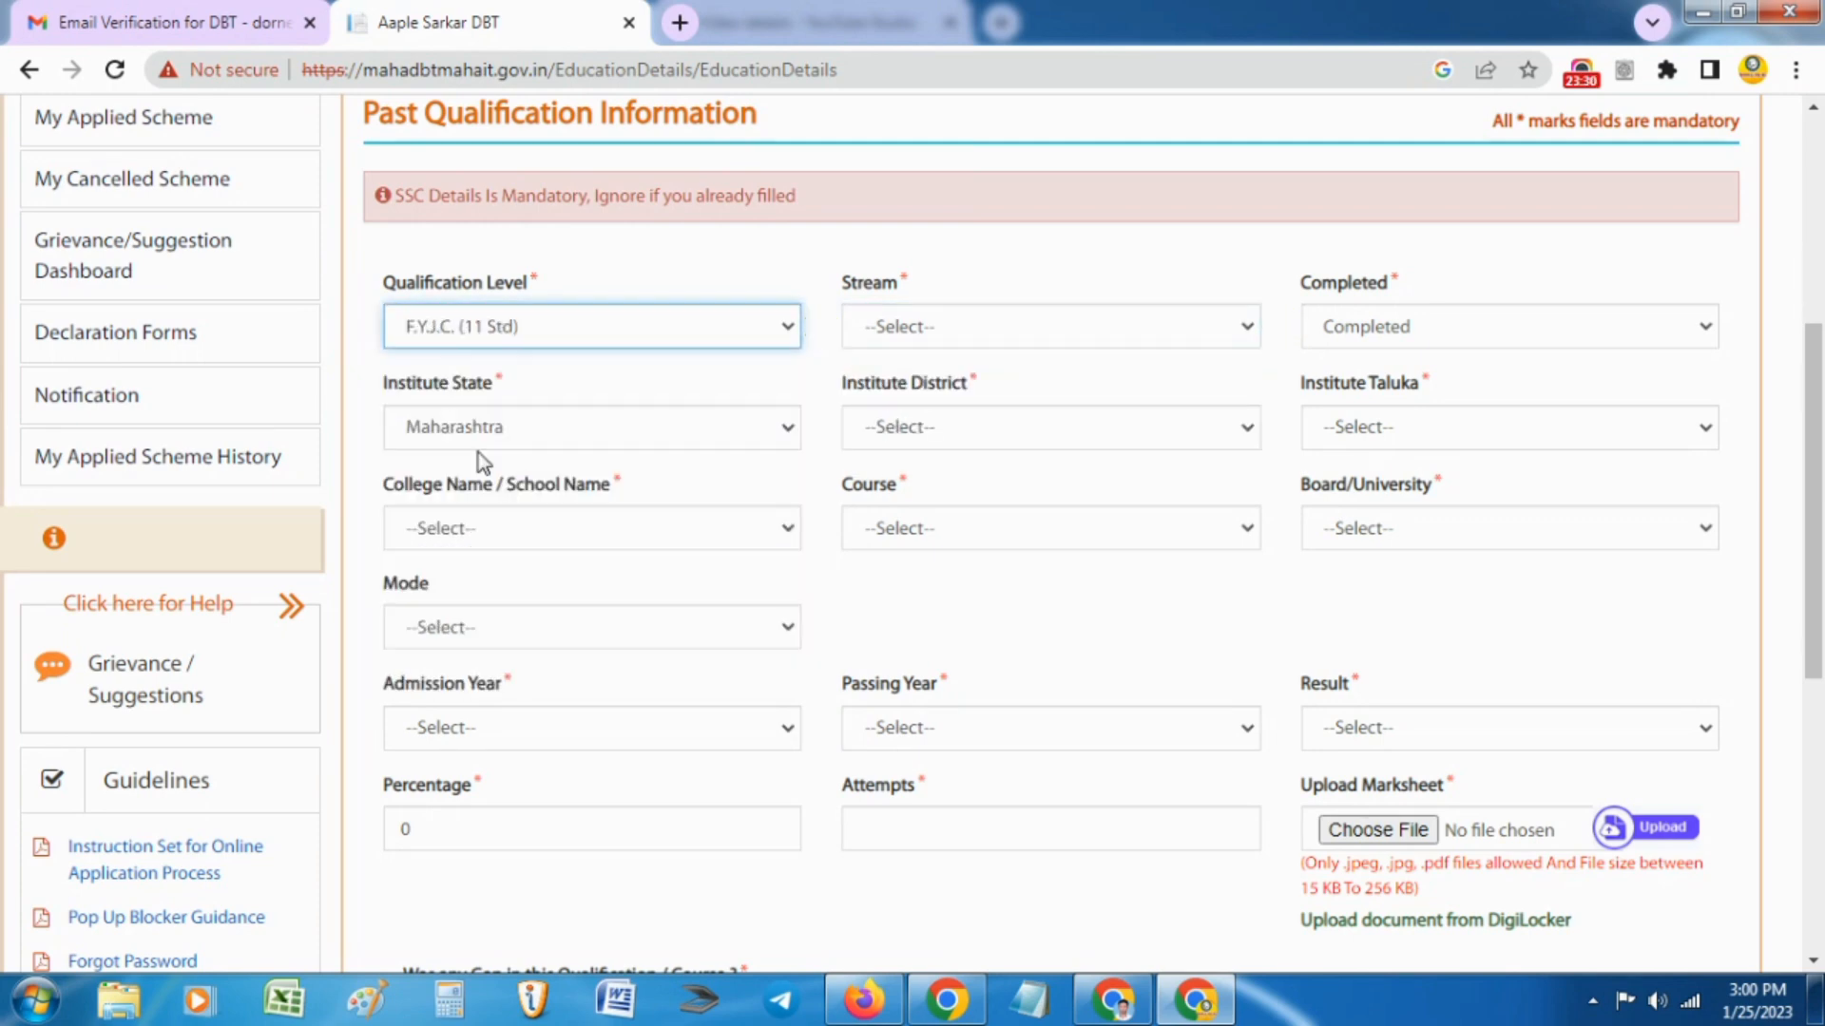
{"action": "left_click", "coordinate": [905, 340]}
{"action": "left_click", "coordinate": [612, 320]}
{"action": "left_click", "coordinate": [585, 265]}
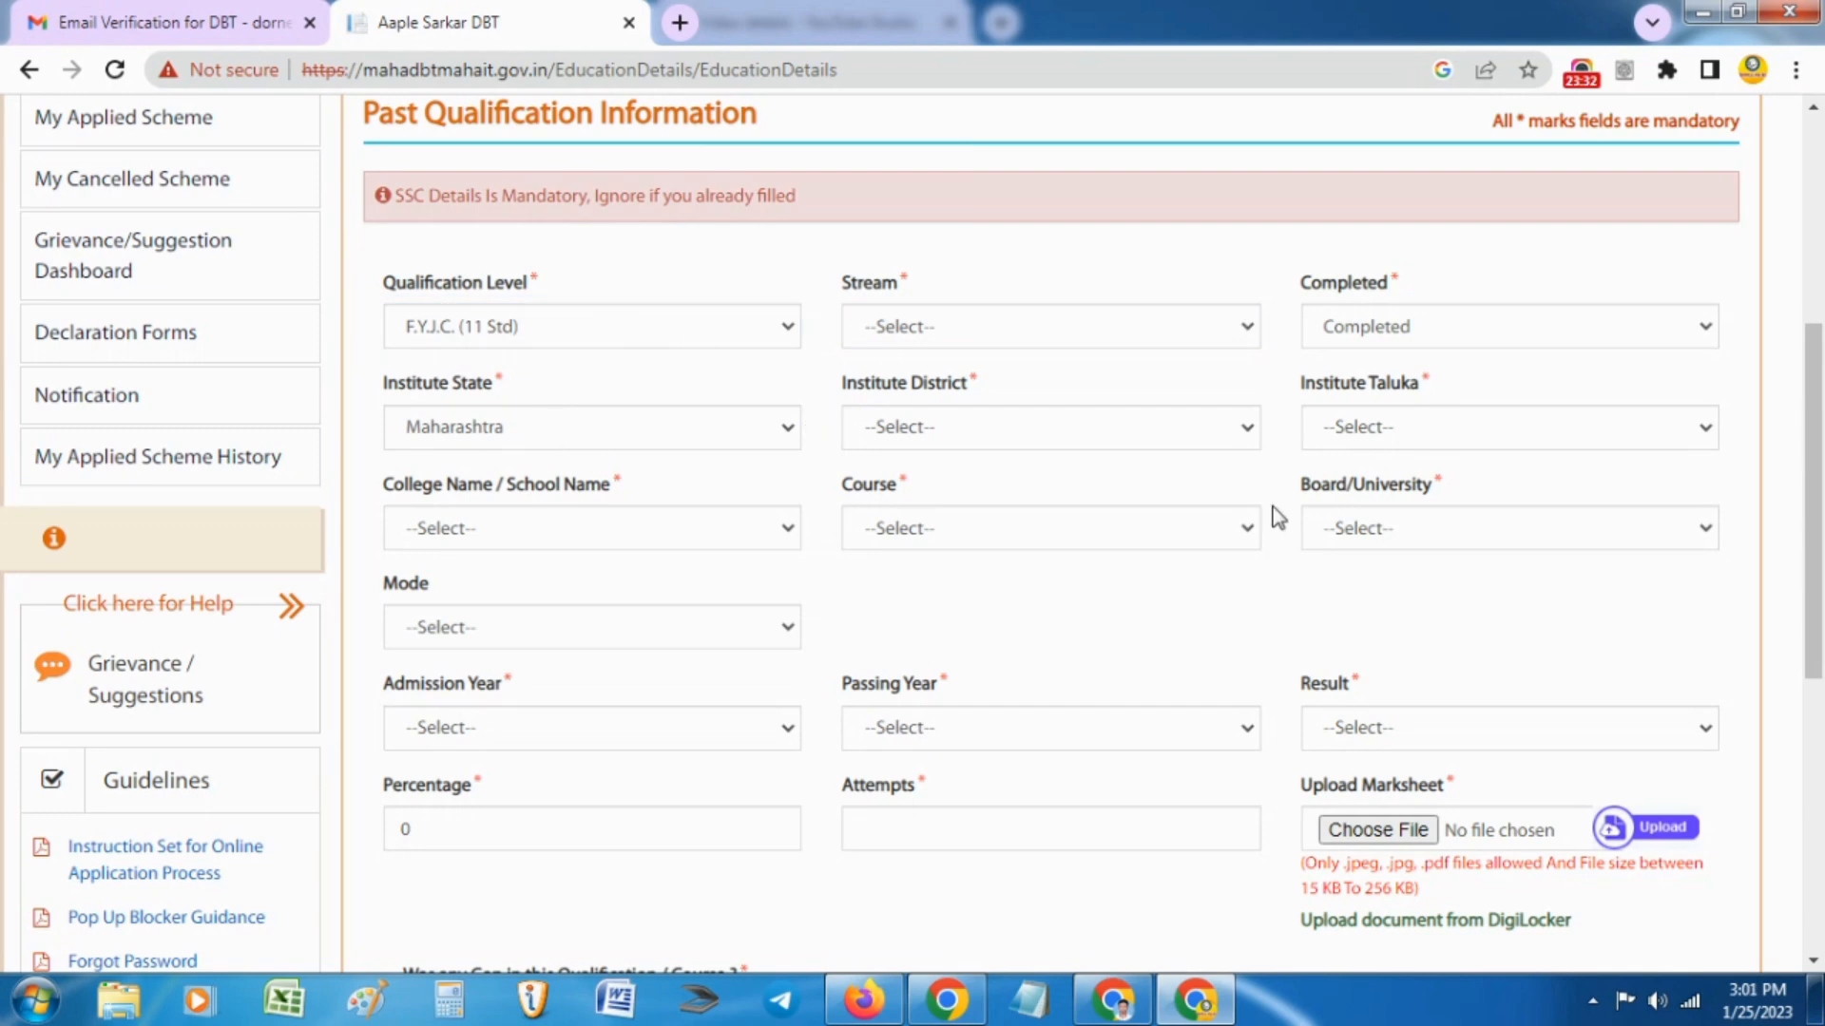
{"action": "scroll", "coordinate": [1259, 698], "scroll_direction": "down", "scroll_amount": 7}
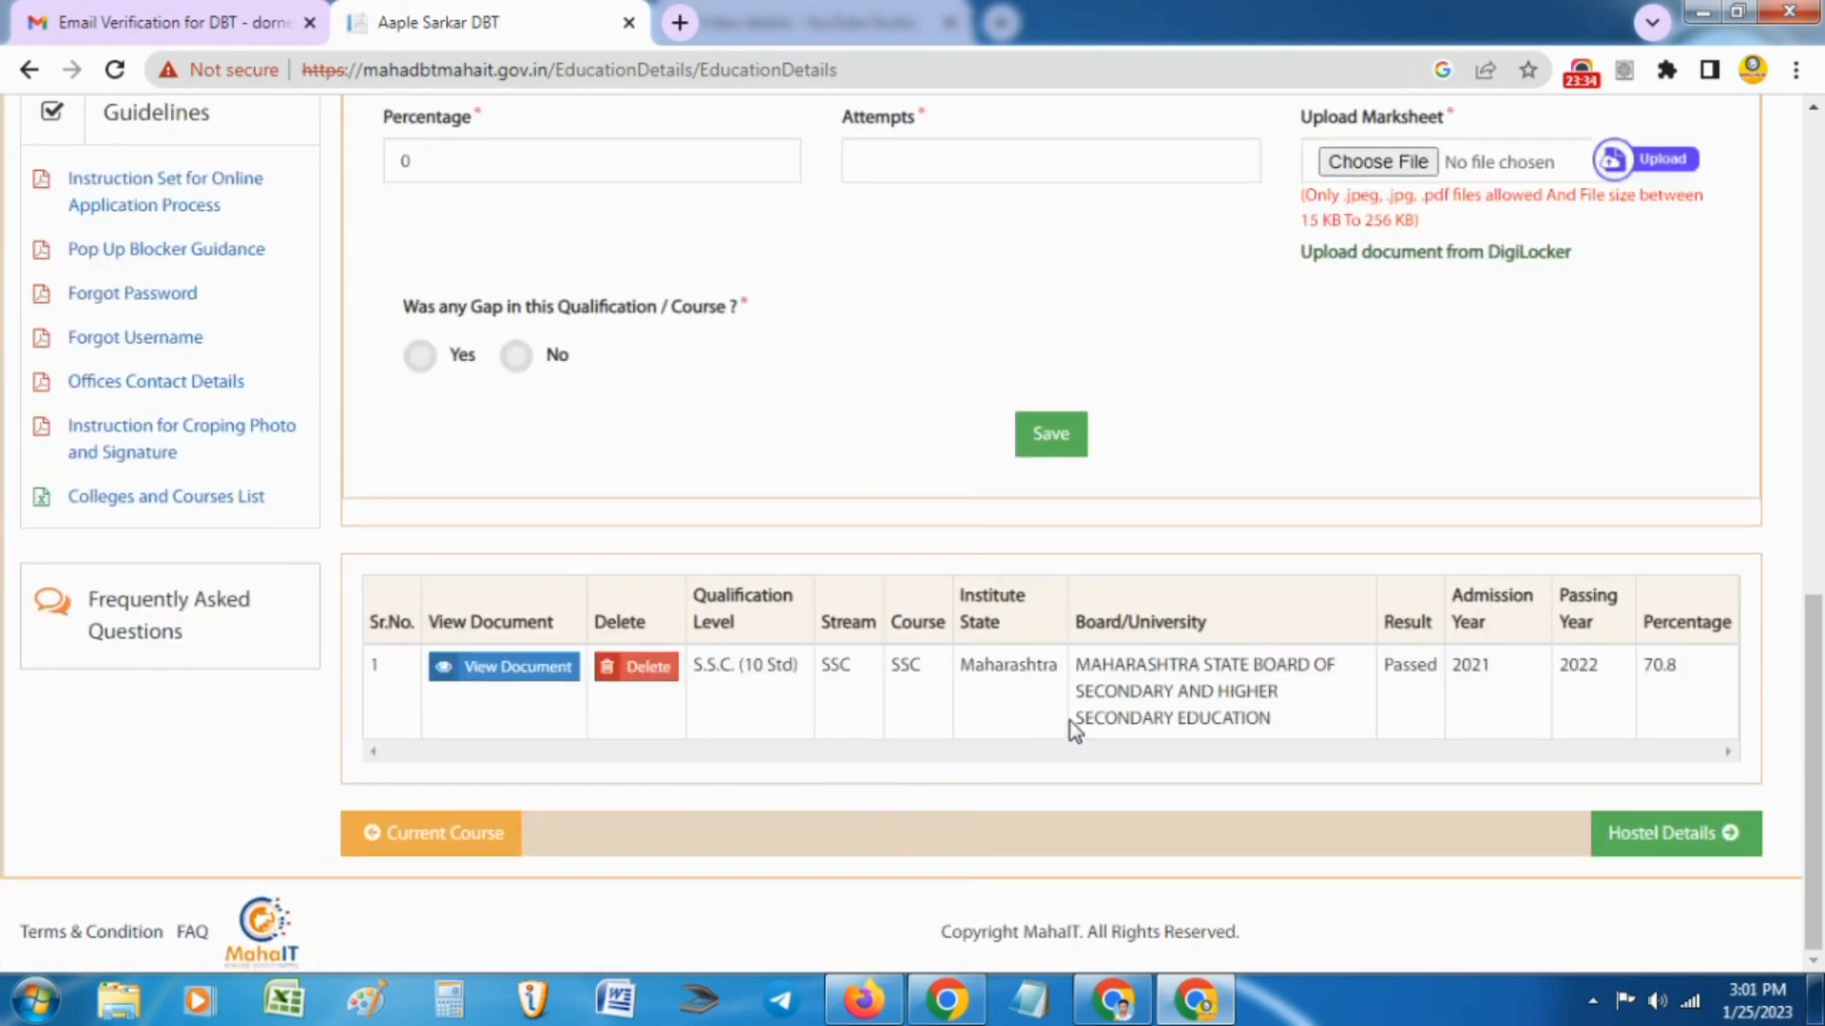
{"action": "scroll", "coordinate": [1533, 651], "scroll_direction": "up", "scroll_amount": 10}
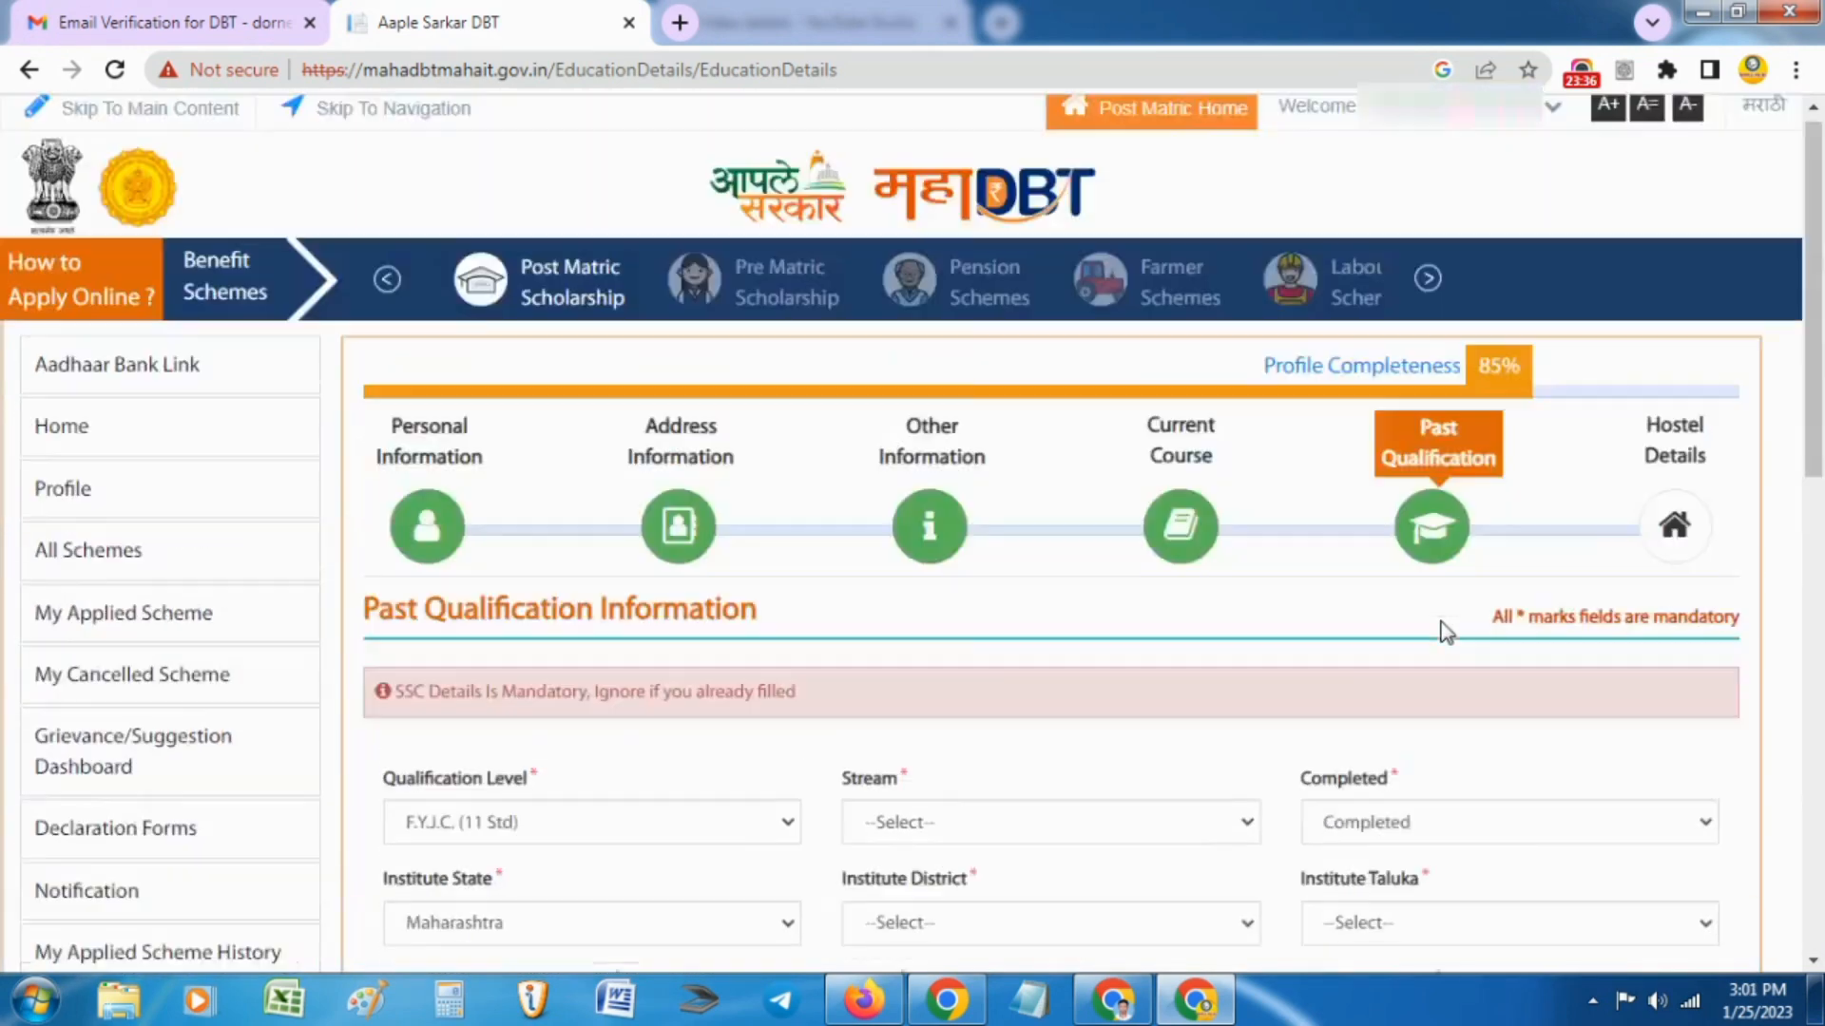
{"action": "scroll", "coordinate": [1597, 499], "scroll_direction": "down", "scroll_amount": 8}
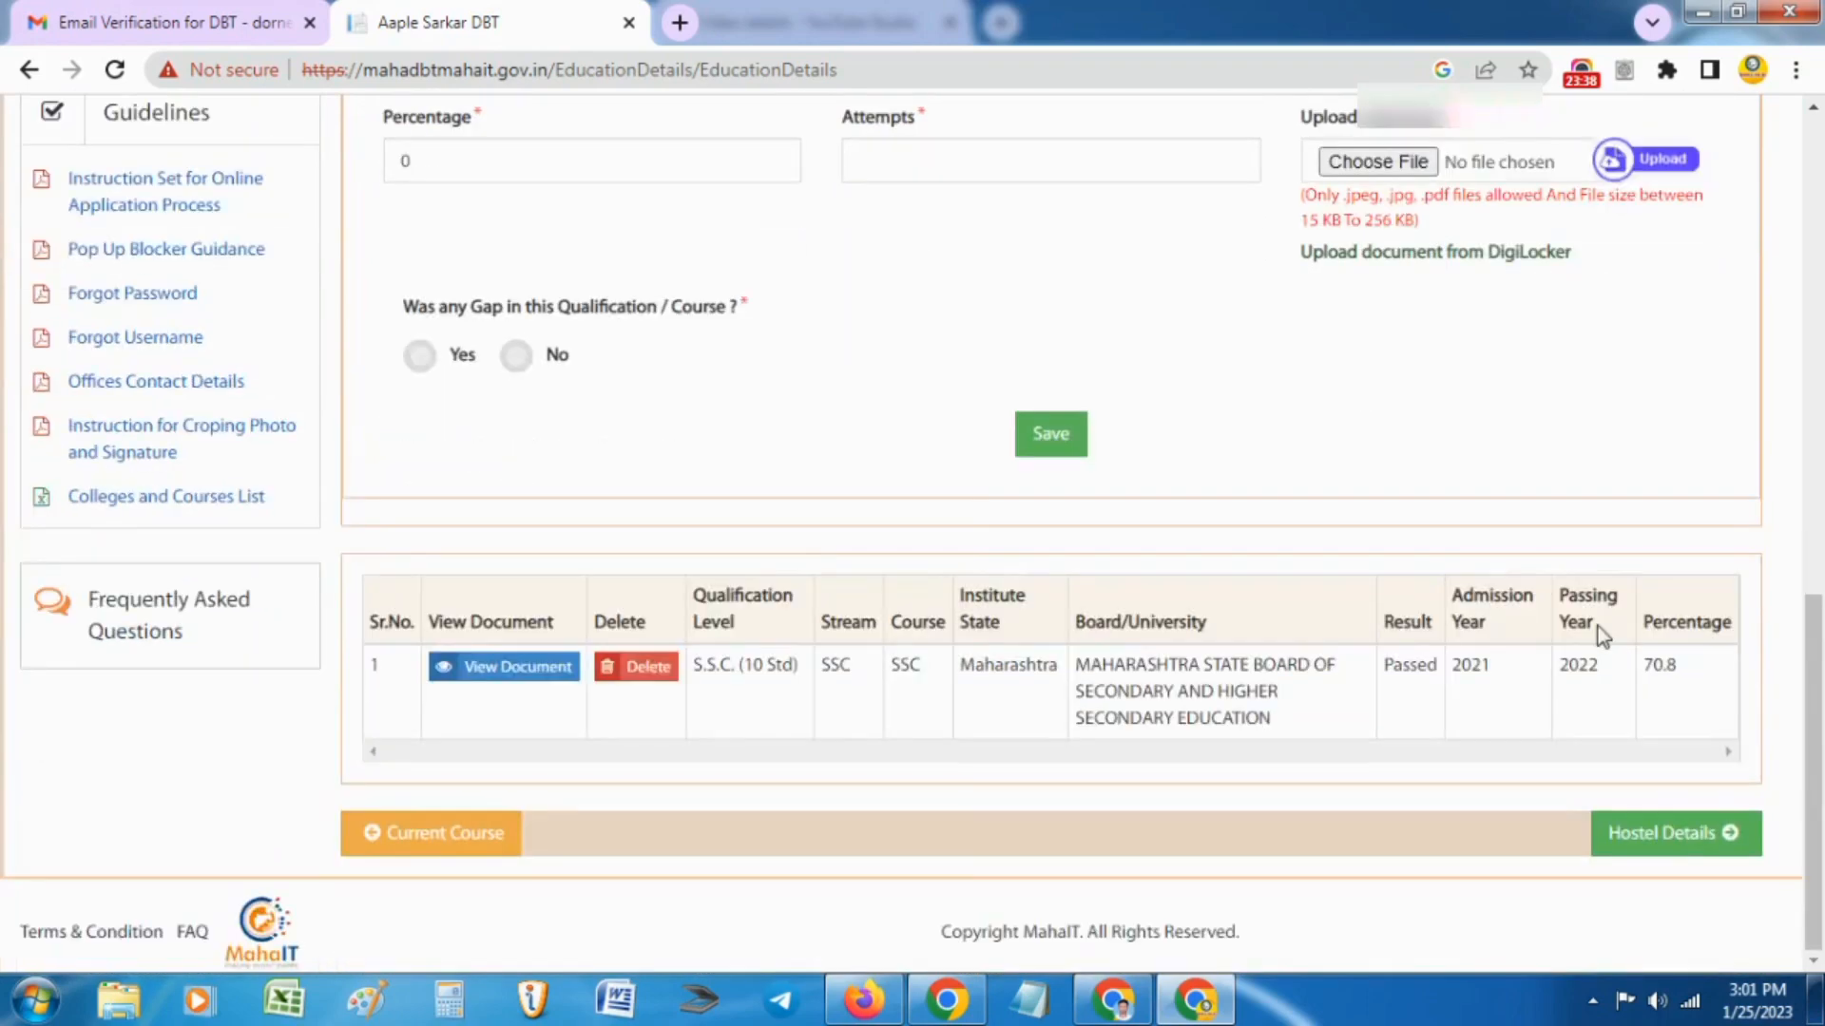
Go to Hostel Details and initially mark the student as a hosteller
{"action": "left_click", "coordinate": [1662, 833]}
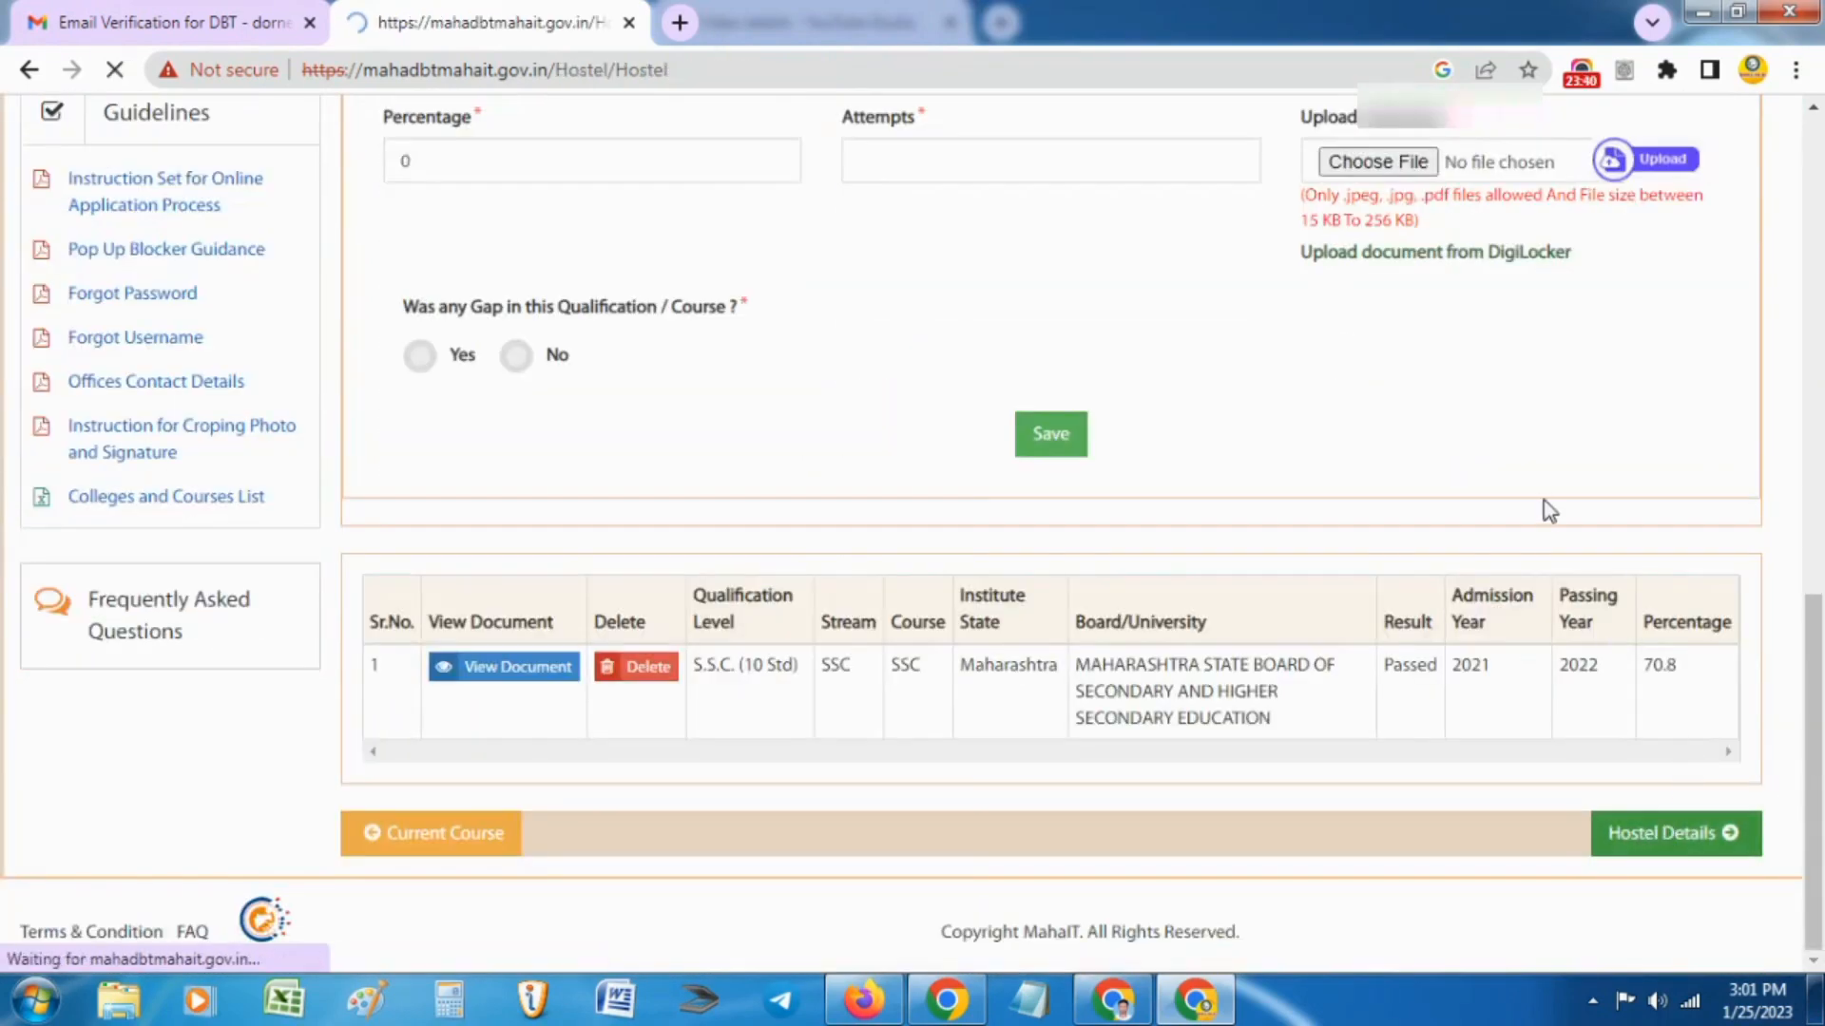
{"action": "scroll", "coordinate": [912, 539], "scroll_direction": "down", "scroll_amount": 4}
{"action": "scroll", "coordinate": [814, 496], "scroll_direction": "up", "scroll_amount": 2}
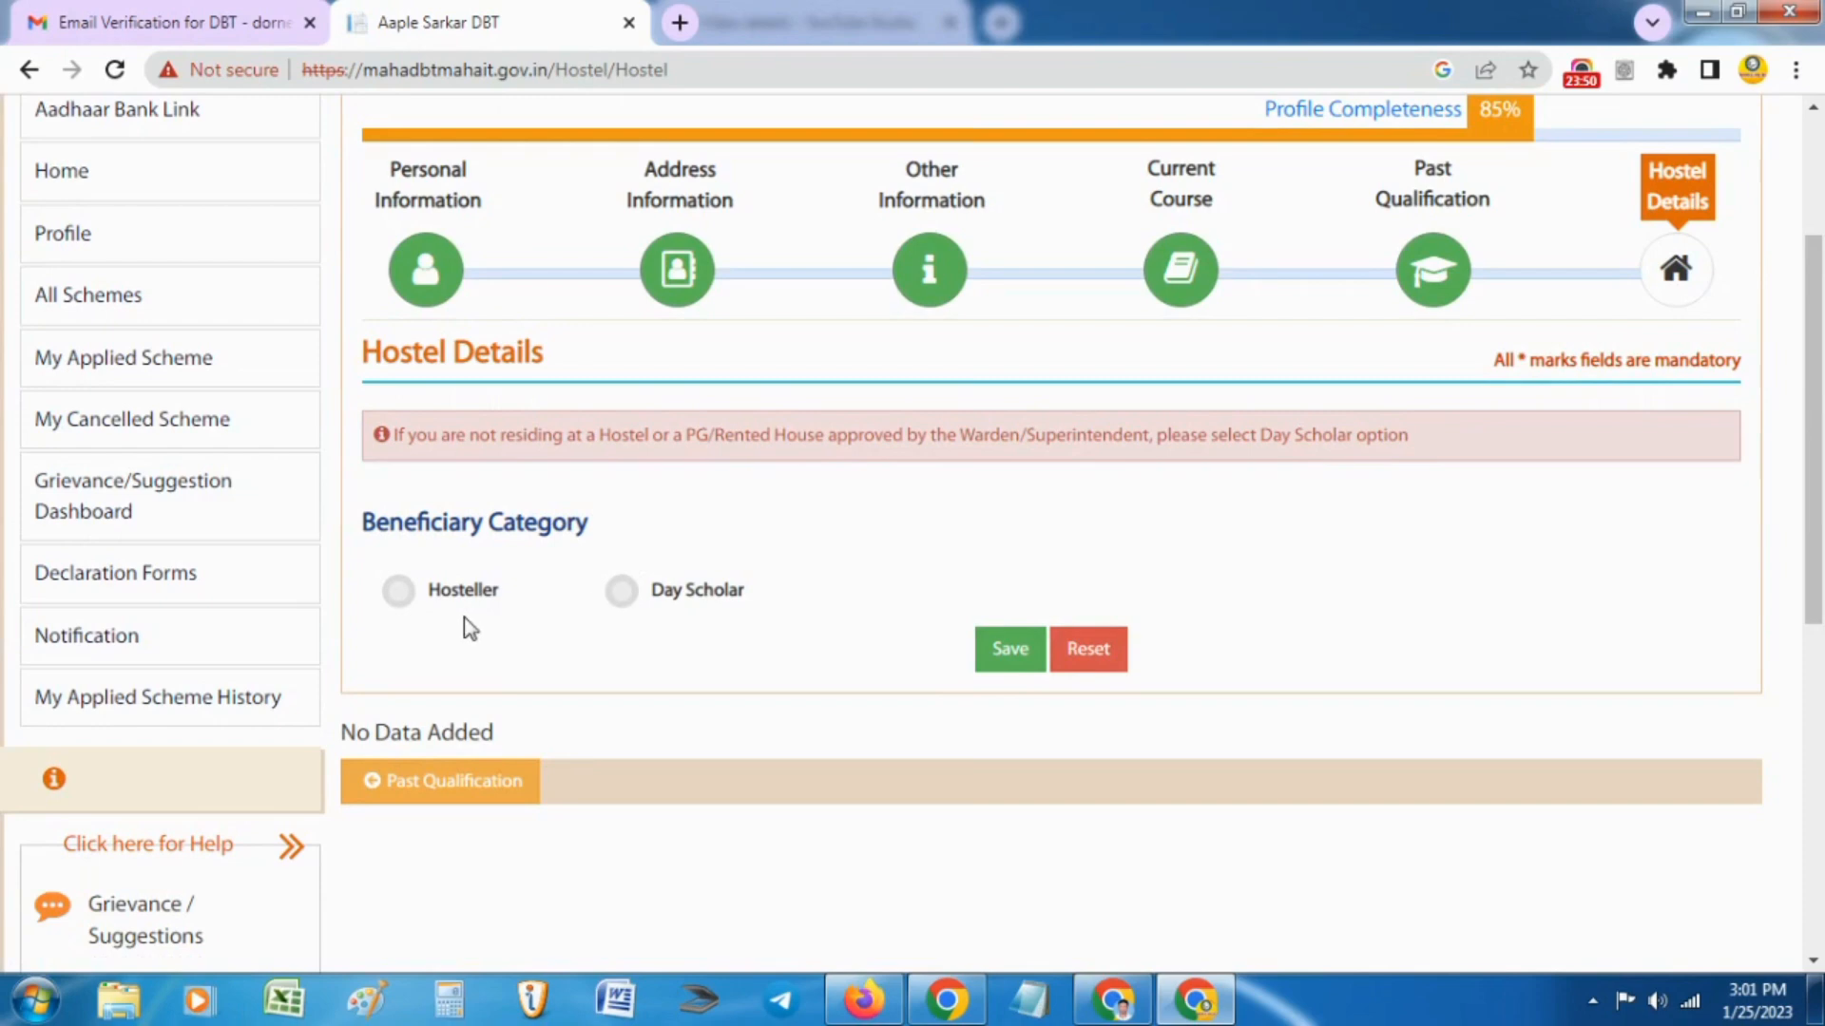
{"action": "left_click", "coordinate": [399, 594]}
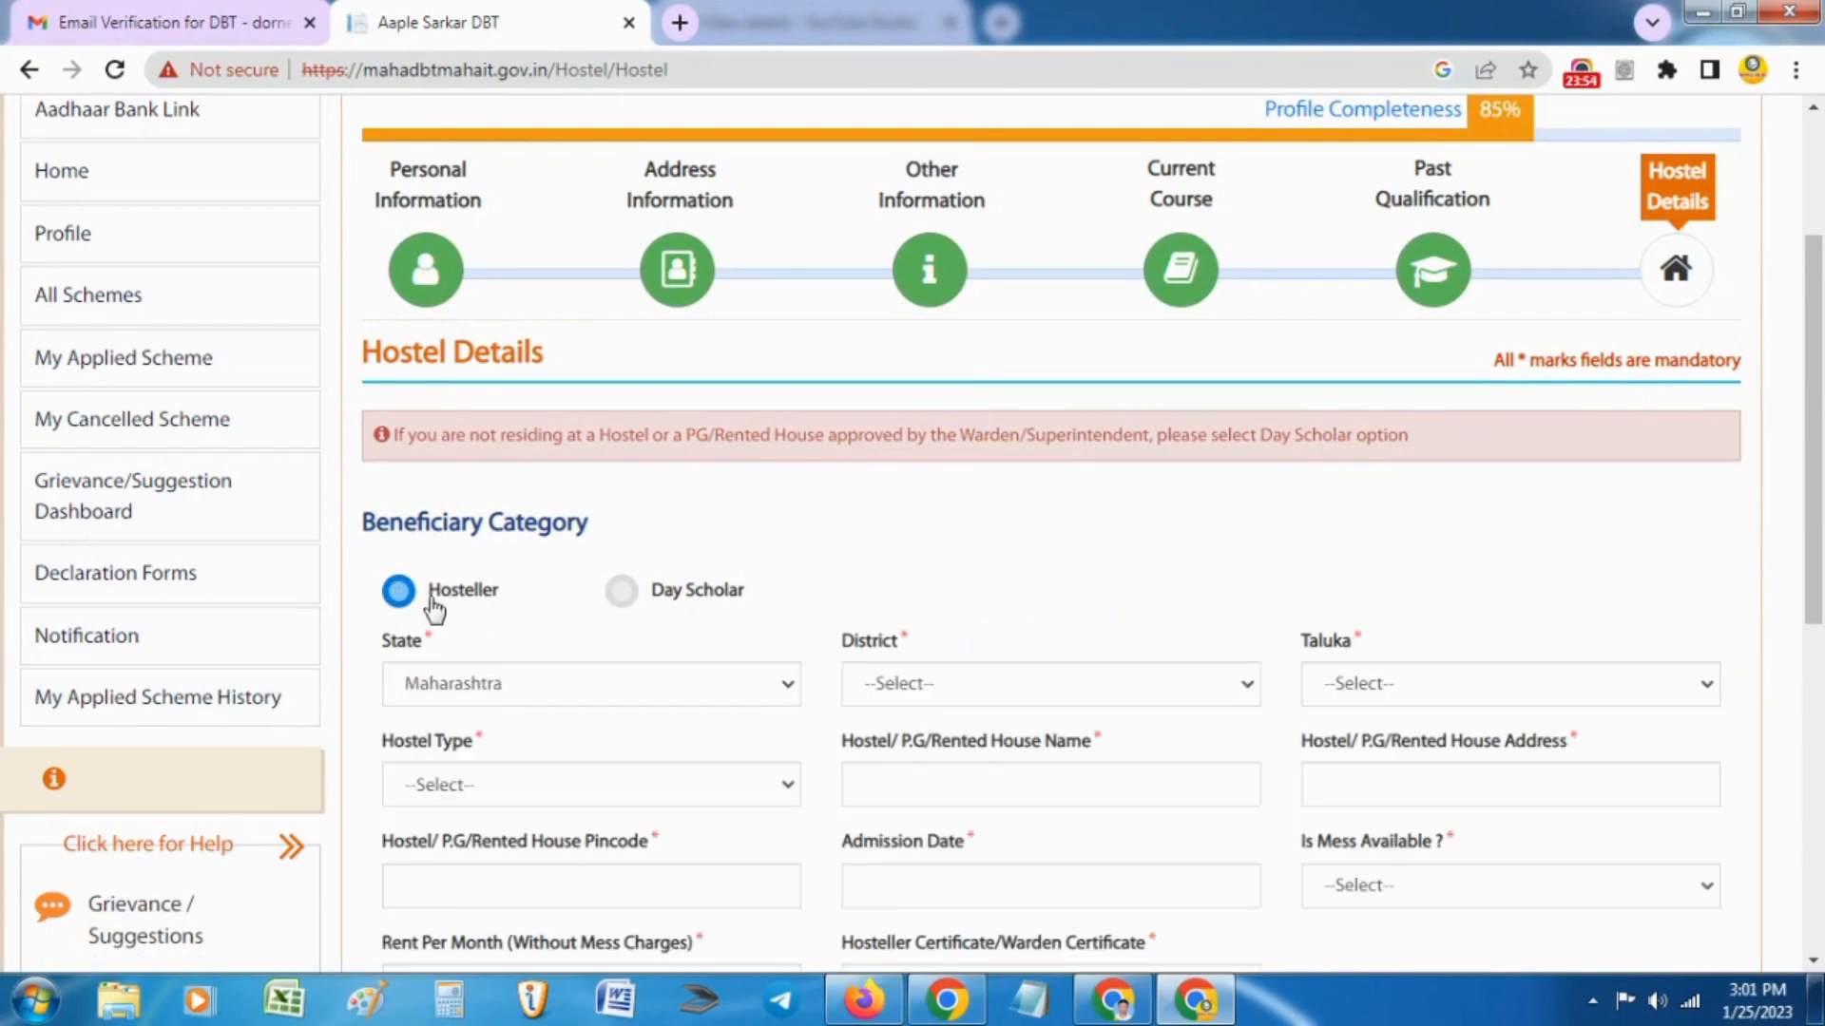
{"action": "scroll", "coordinate": [1086, 663], "scroll_direction": "down", "scroll_amount": 1}
{"action": "scroll", "coordinate": [1086, 662], "scroll_direction": "down", "scroll_amount": 5}
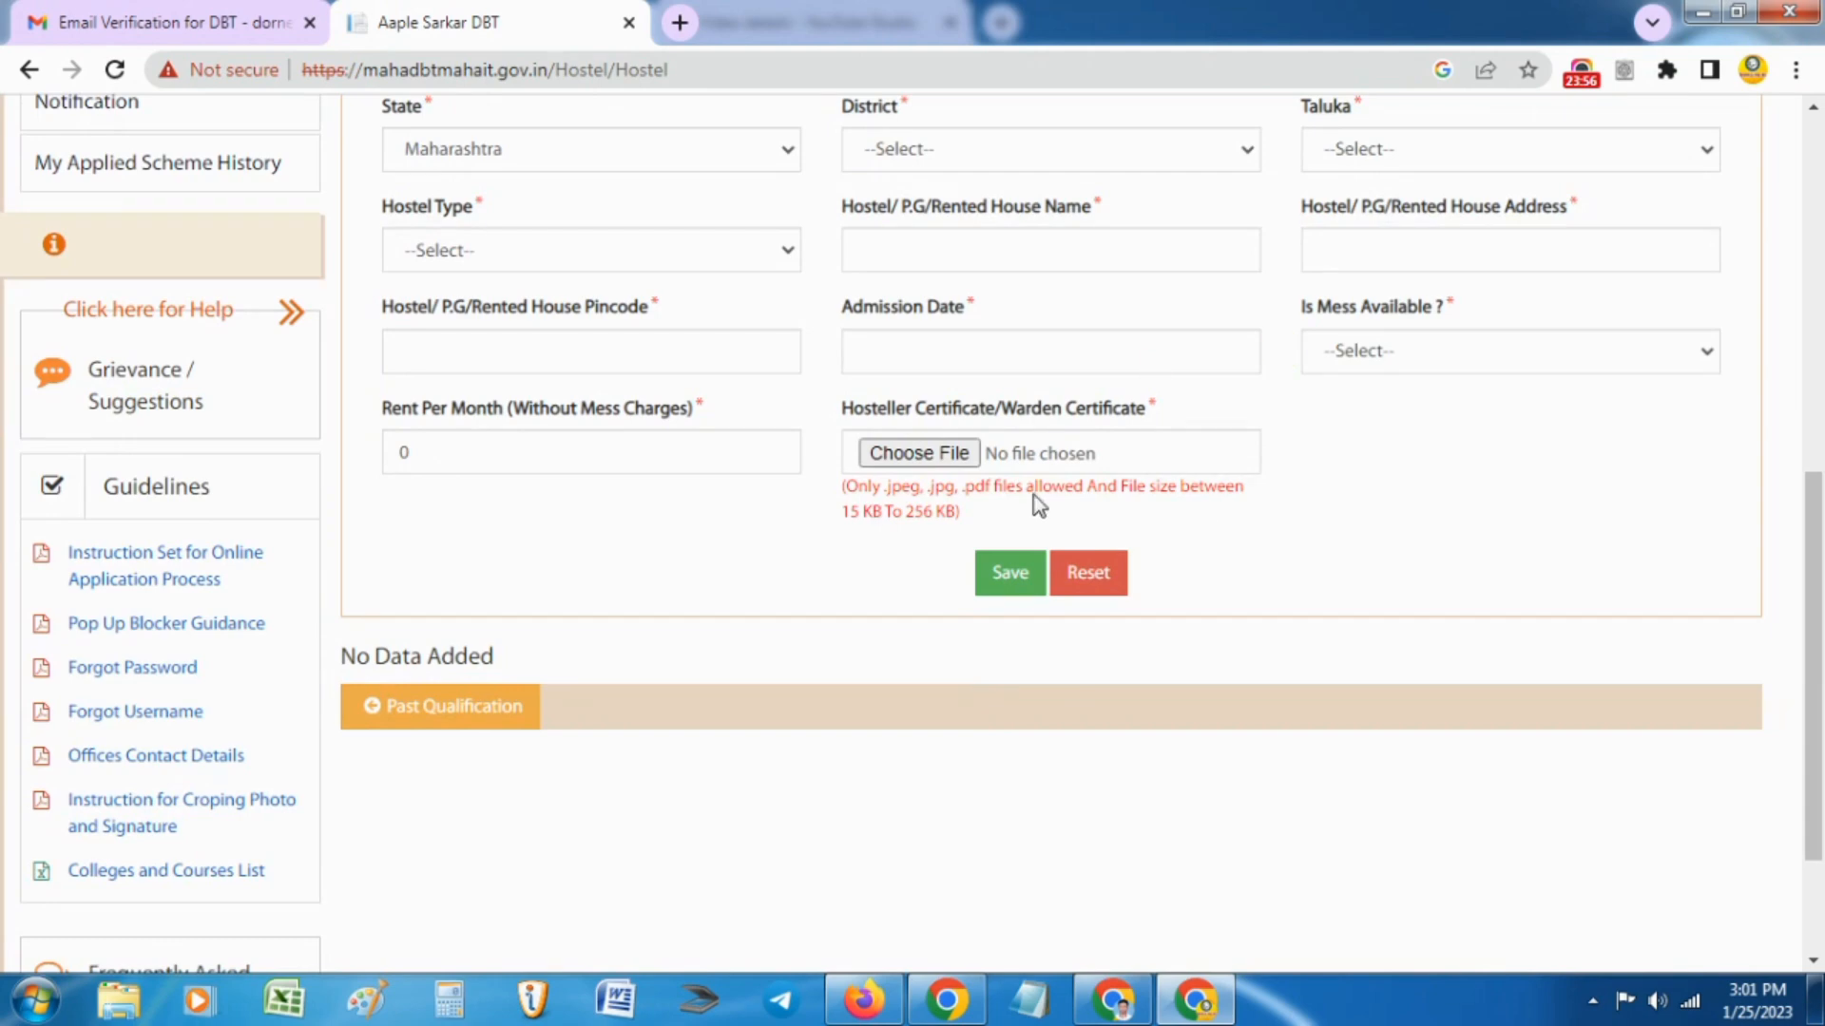
{"action": "scroll", "coordinate": [1039, 503], "scroll_direction": "up", "scroll_amount": 3}
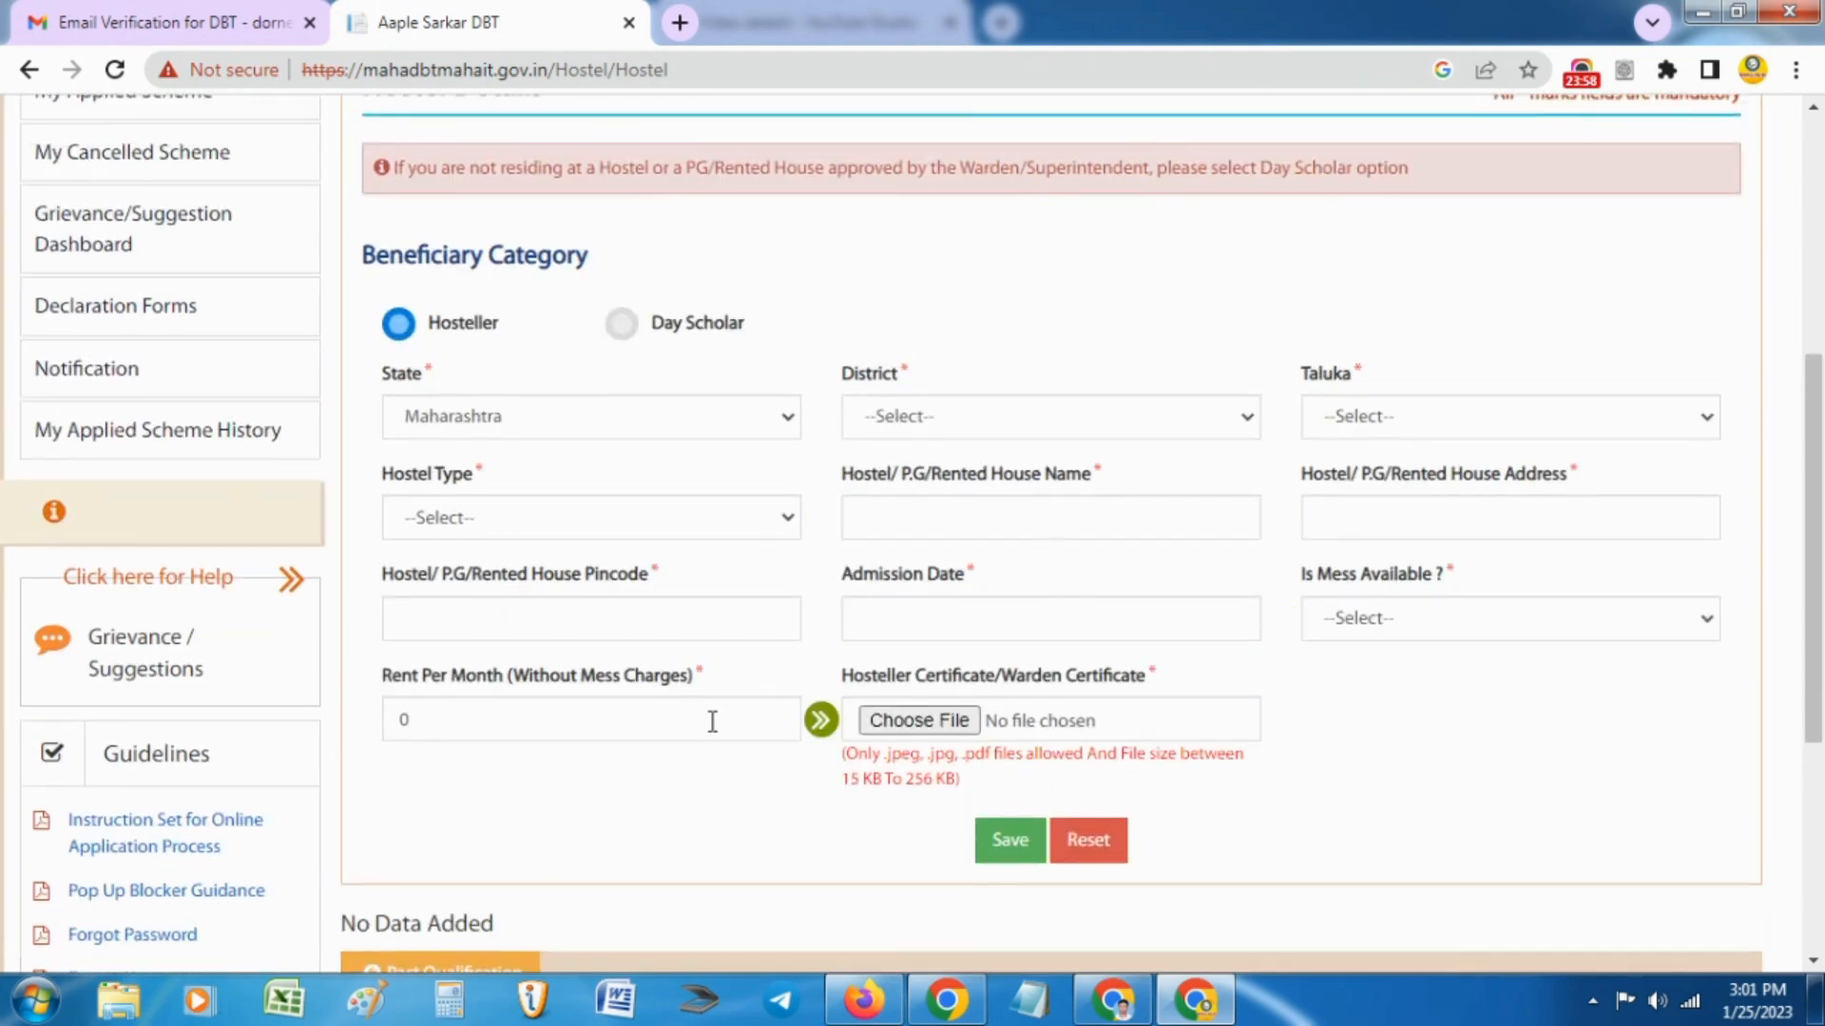
Switch the beneficiary category to Day Scholar, save, and dismiss the confirmation
{"action": "left_click", "coordinate": [622, 325]}
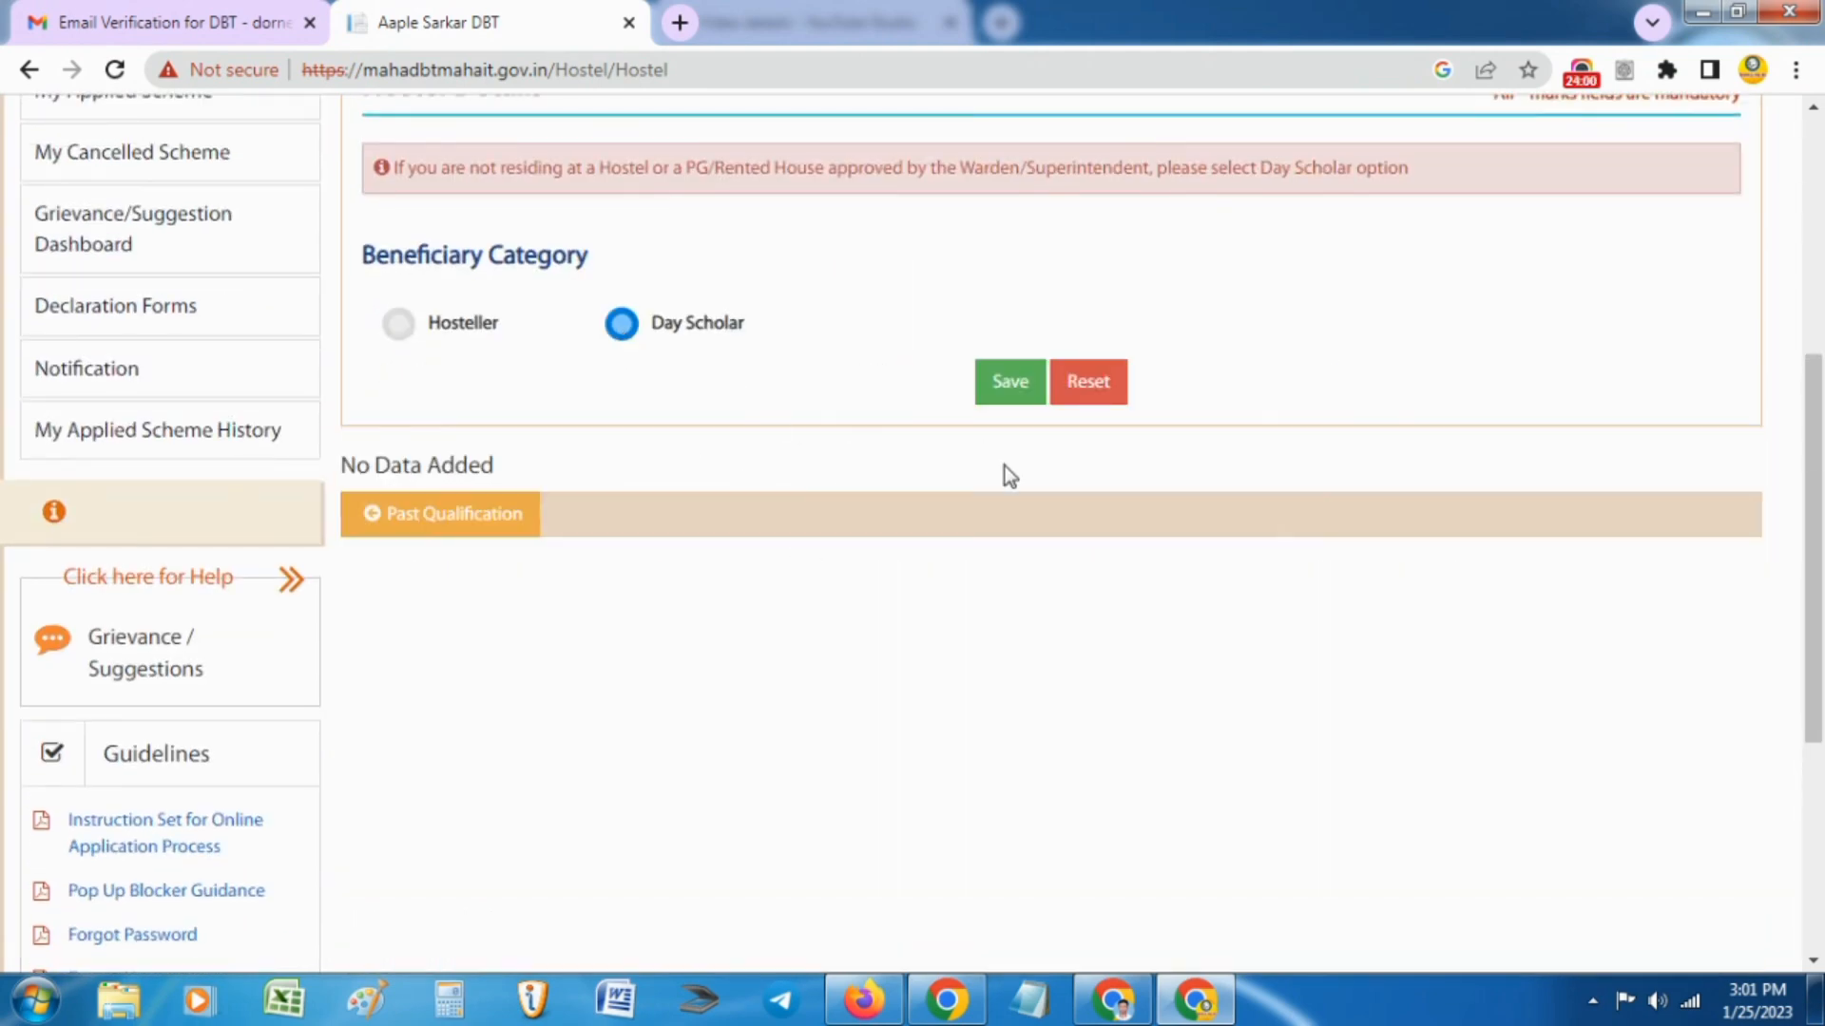
{"action": "scroll", "coordinate": [1025, 504], "scroll_direction": "up", "scroll_amount": 2}
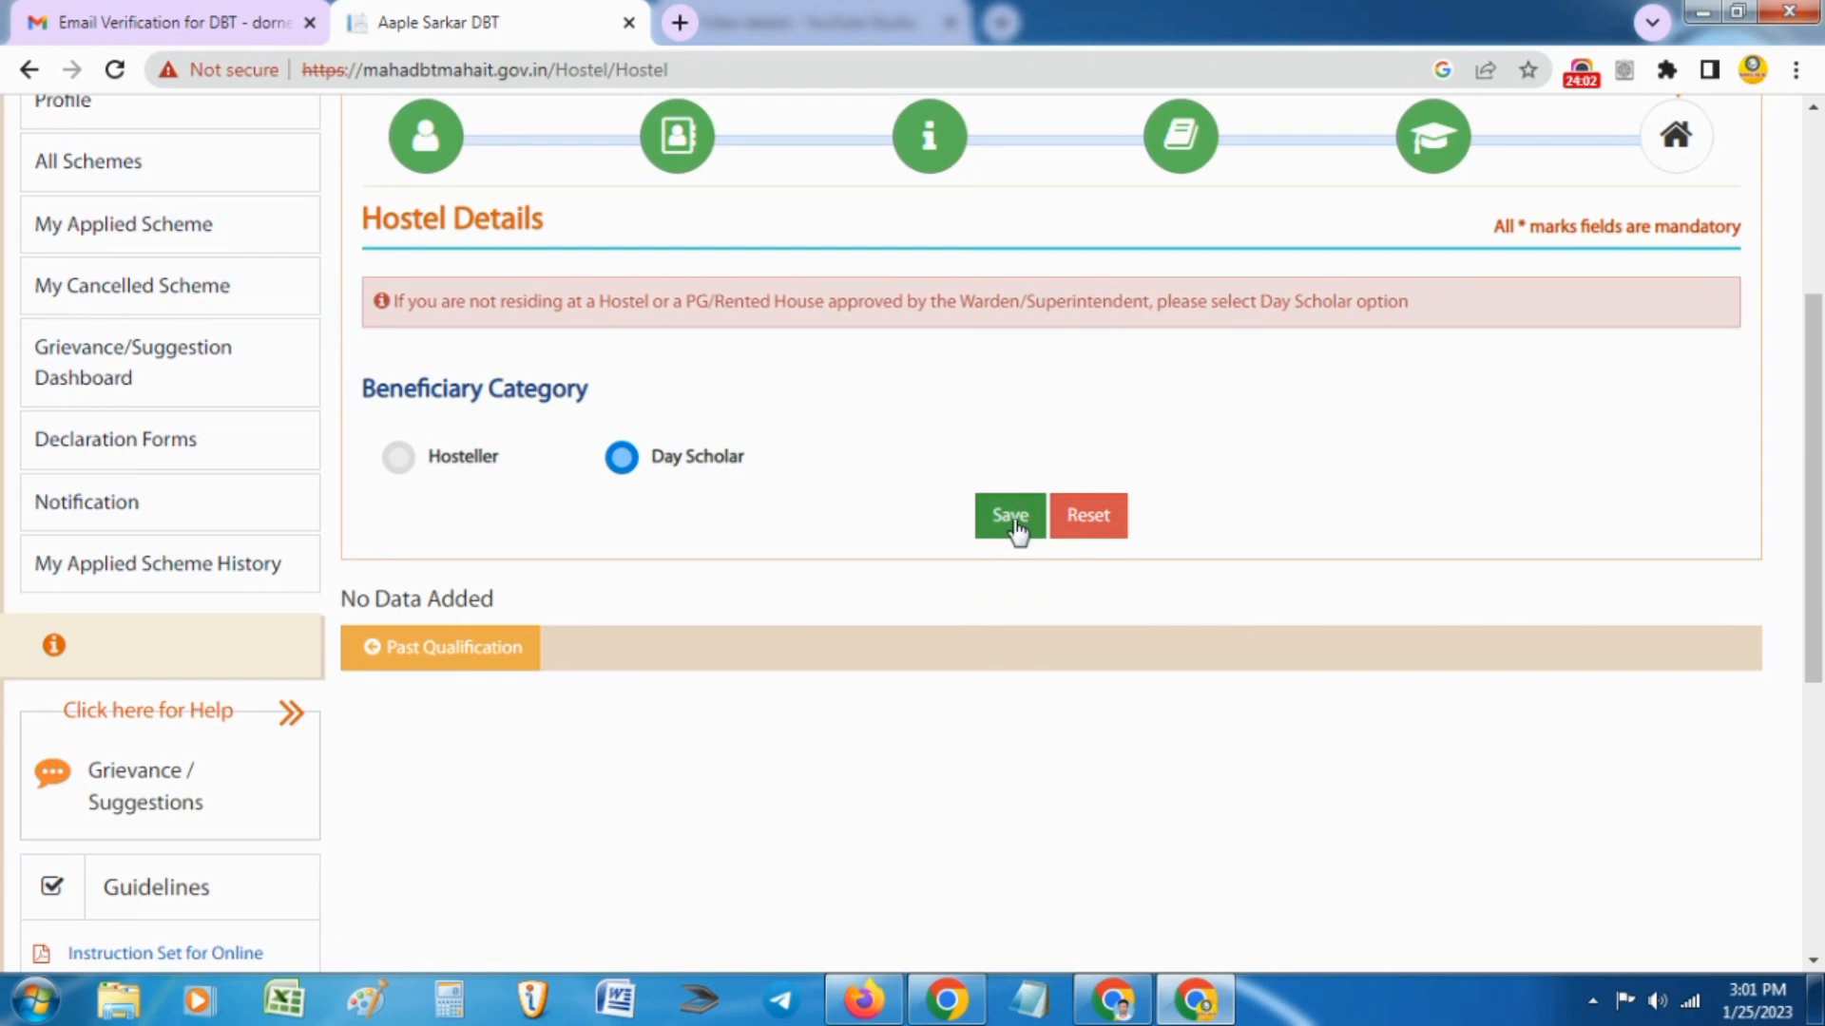
{"action": "left_click", "coordinate": [1015, 523]}
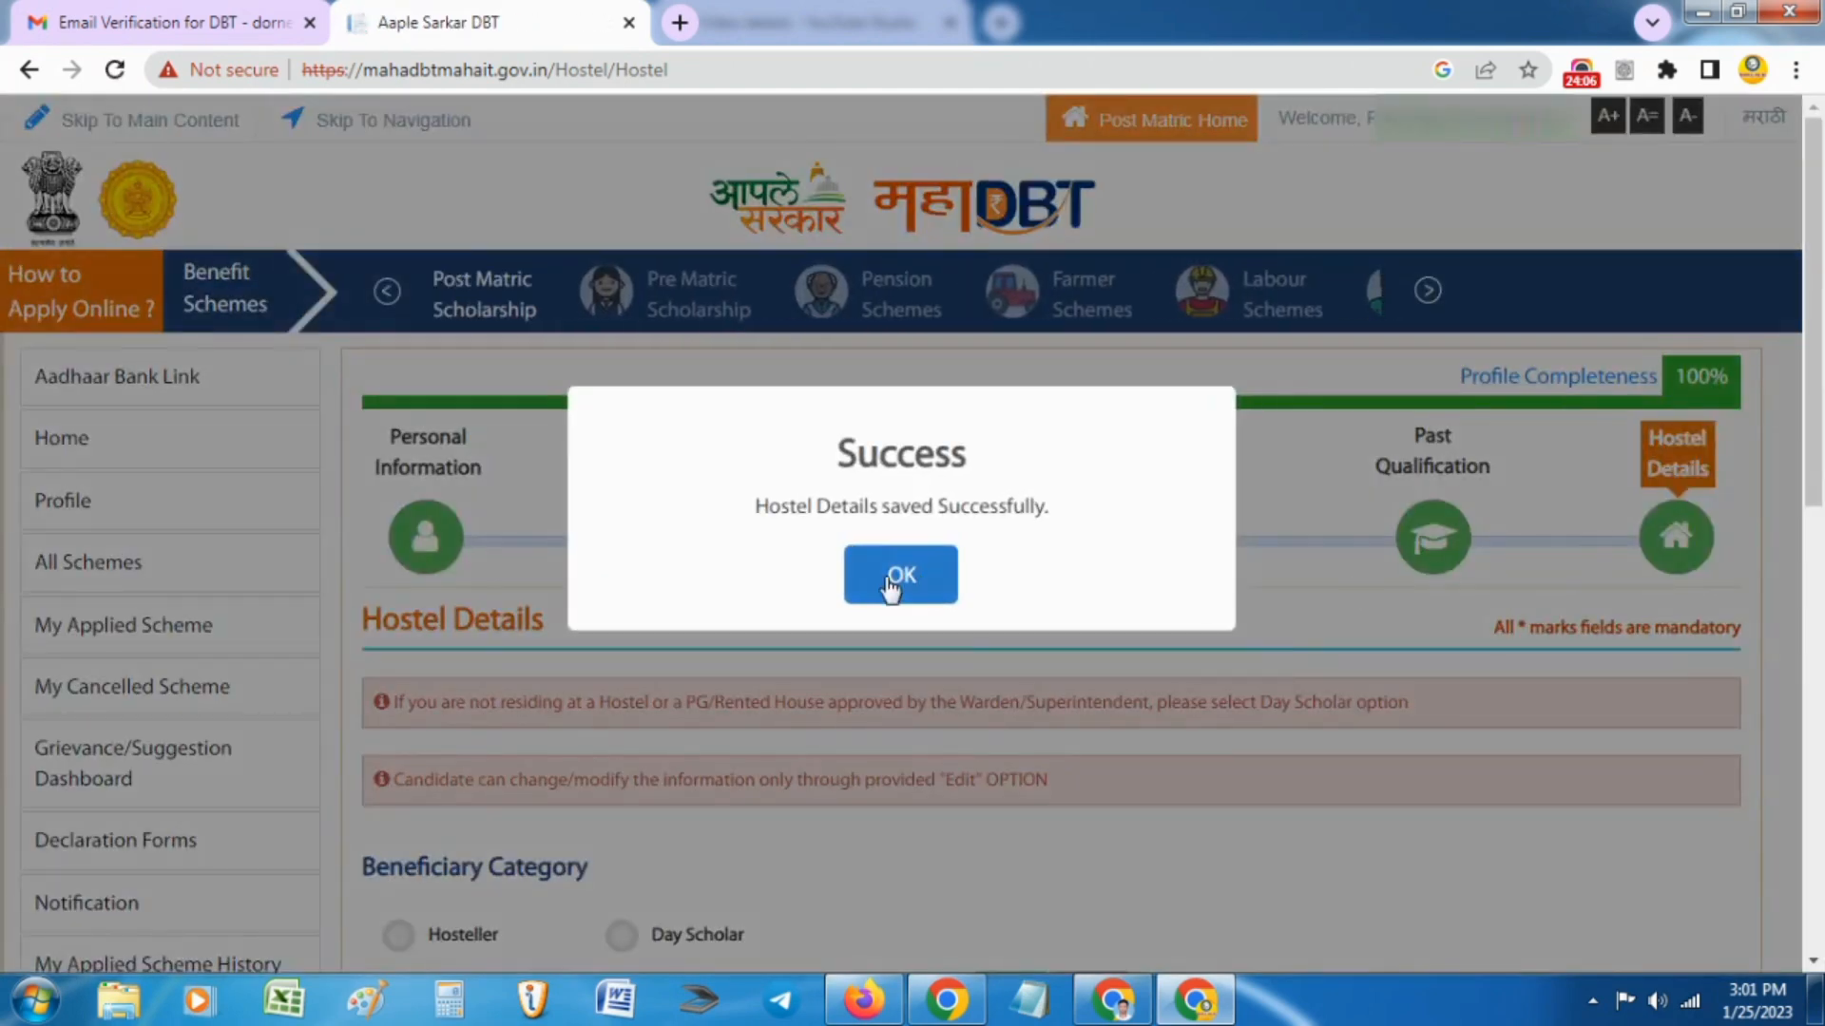
{"action": "left_click", "coordinate": [888, 578]}
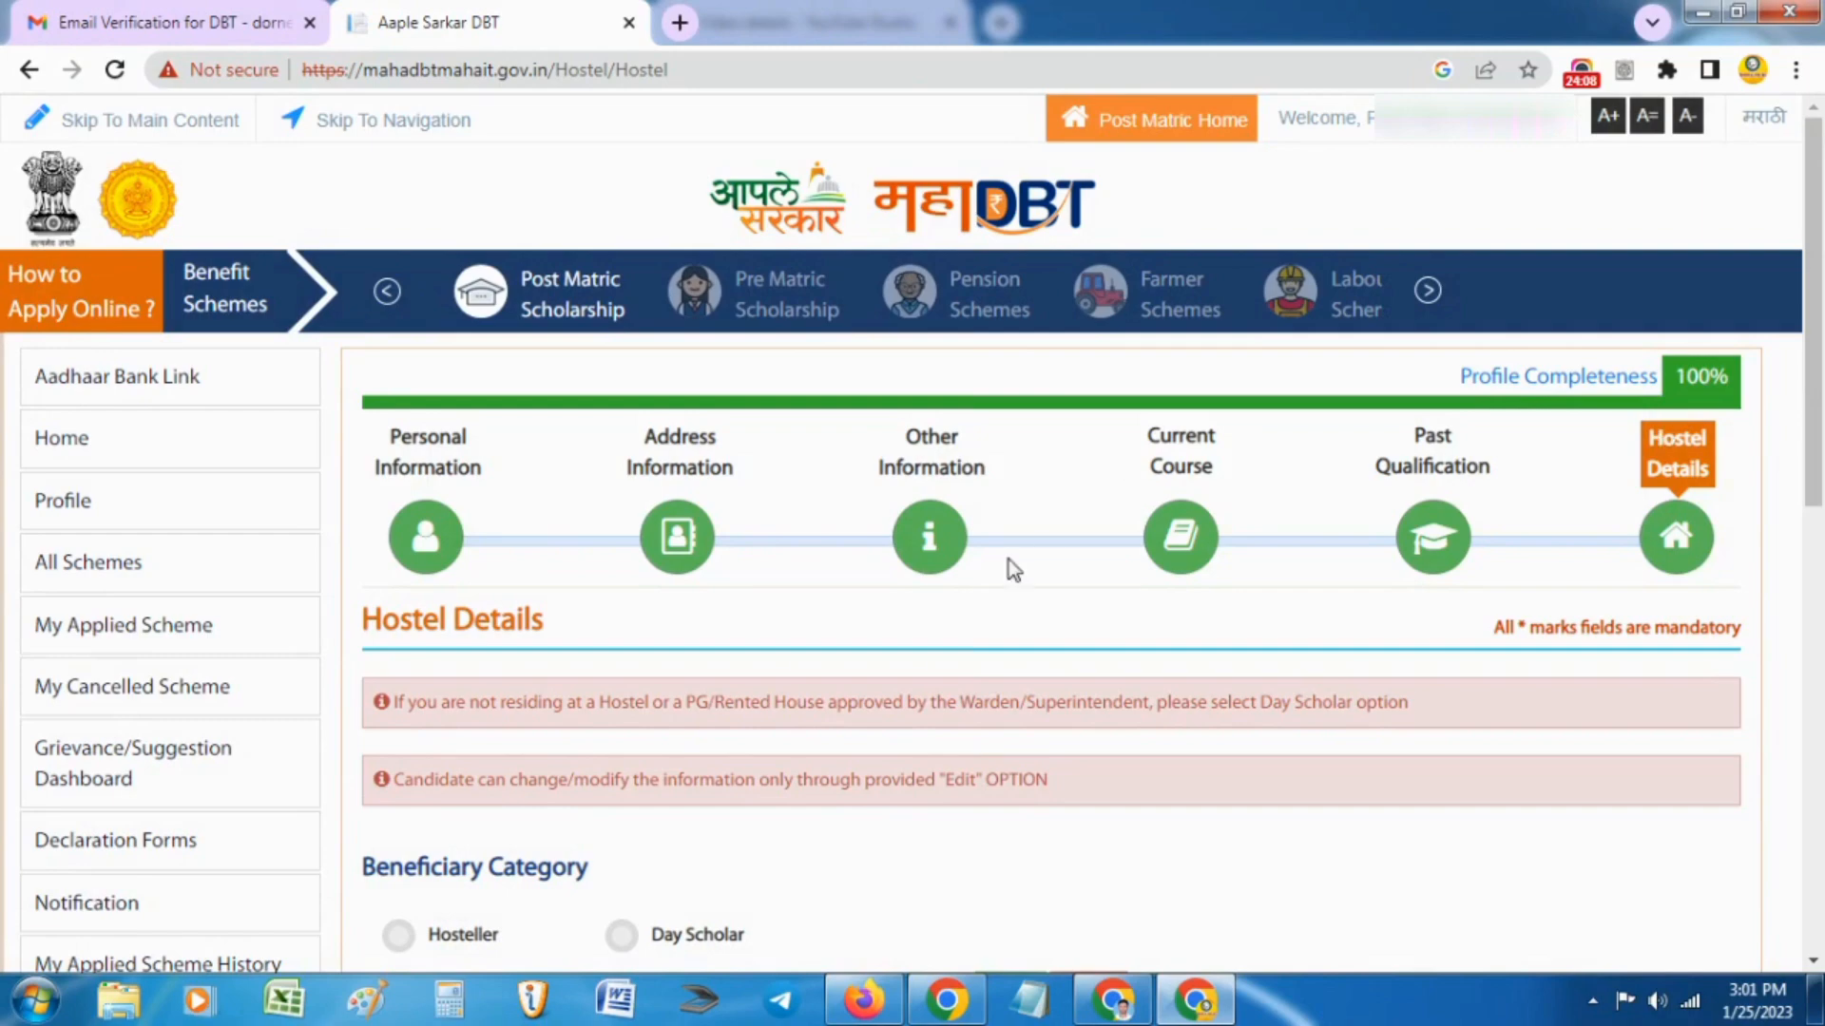
{"action": "scroll", "coordinate": [1120, 594], "scroll_direction": "down", "scroll_amount": 2}
{"action": "scroll", "coordinate": [1162, 567], "scroll_direction": "down", "scroll_amount": 5}
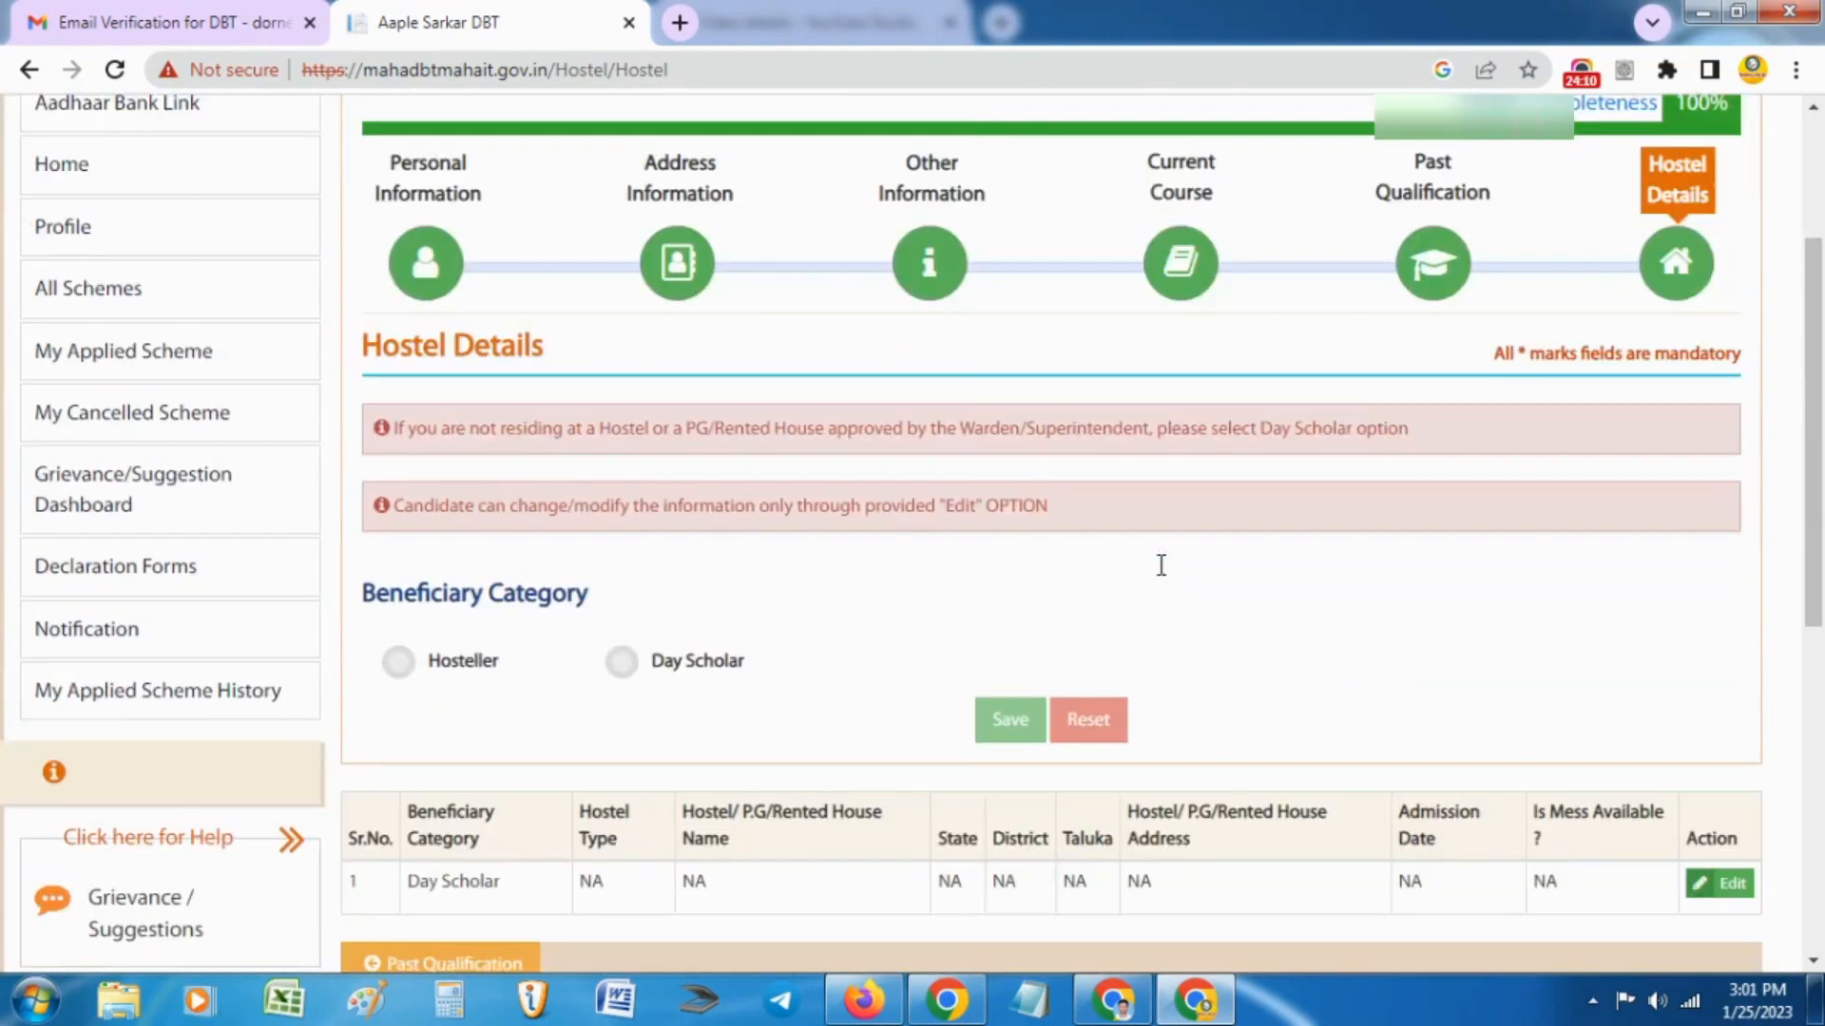
{"action": "scroll", "coordinate": [1161, 570], "scroll_direction": "up", "scroll_amount": 3}
{"action": "scroll", "coordinate": [1165, 576], "scroll_direction": "up", "scroll_amount": 2}
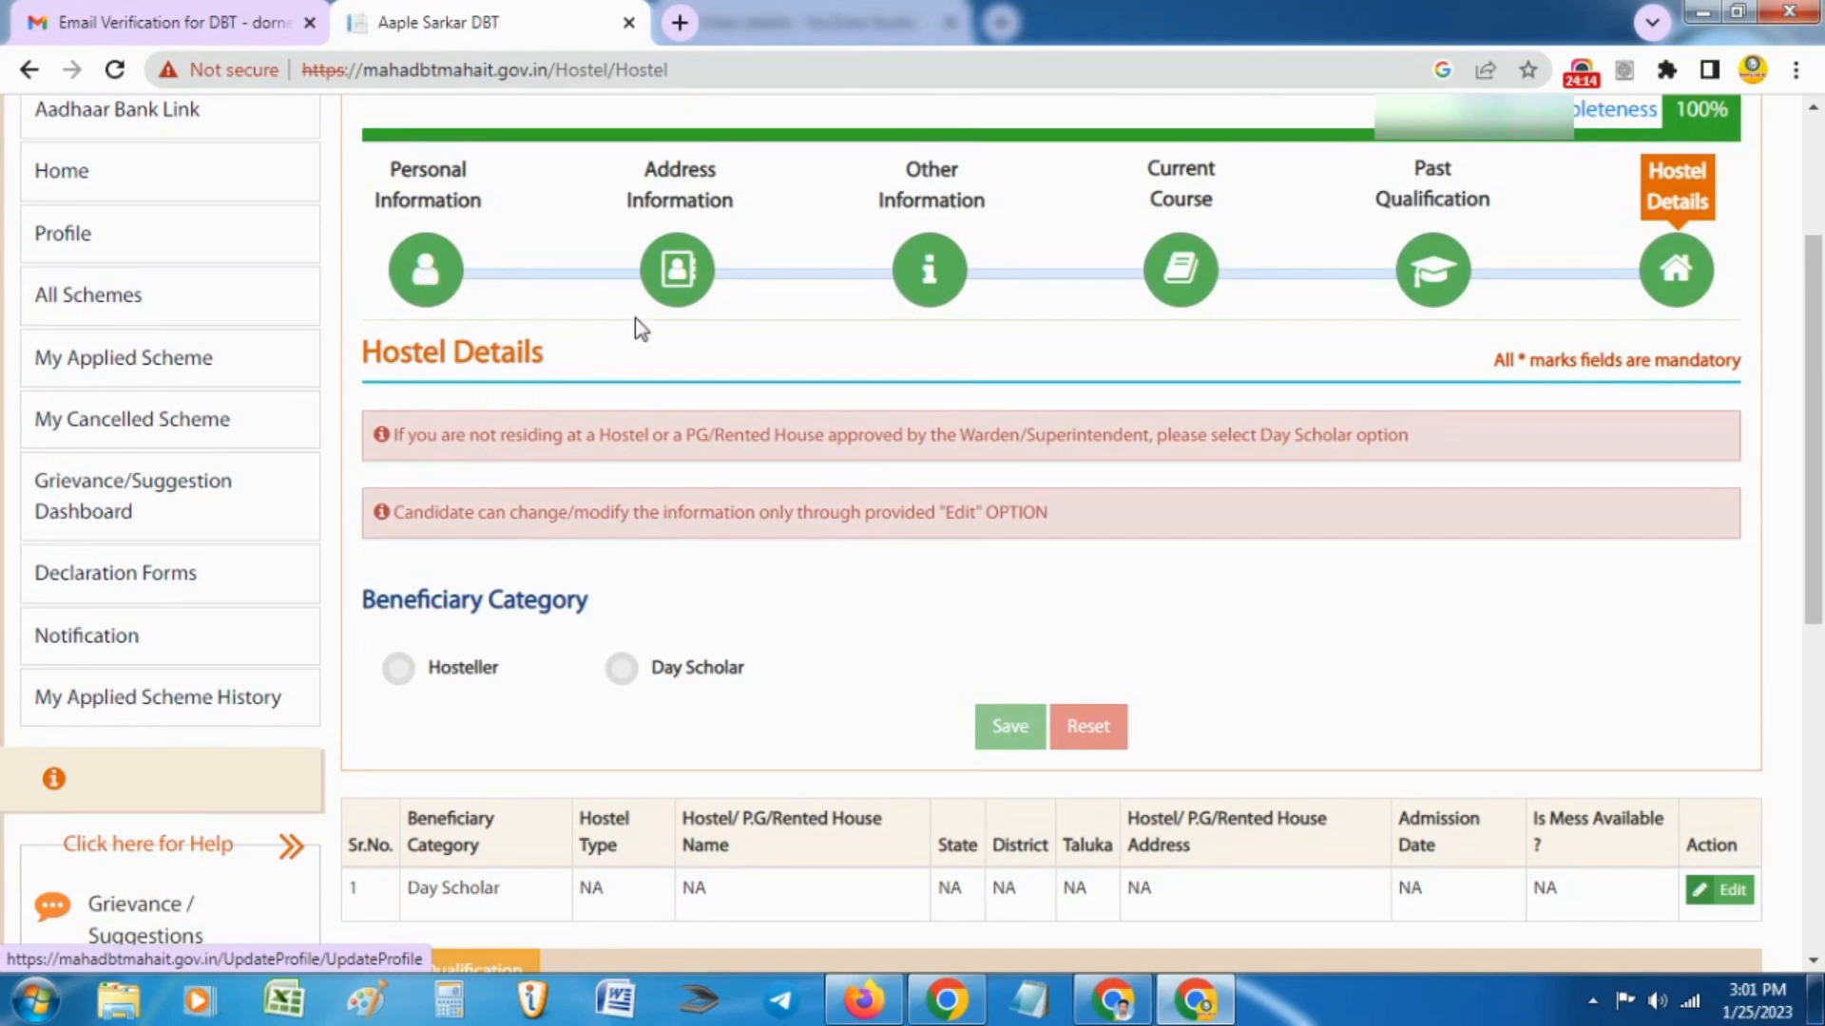
{"action": "scroll", "coordinate": [926, 606], "scroll_direction": "up", "scroll_amount": 4}
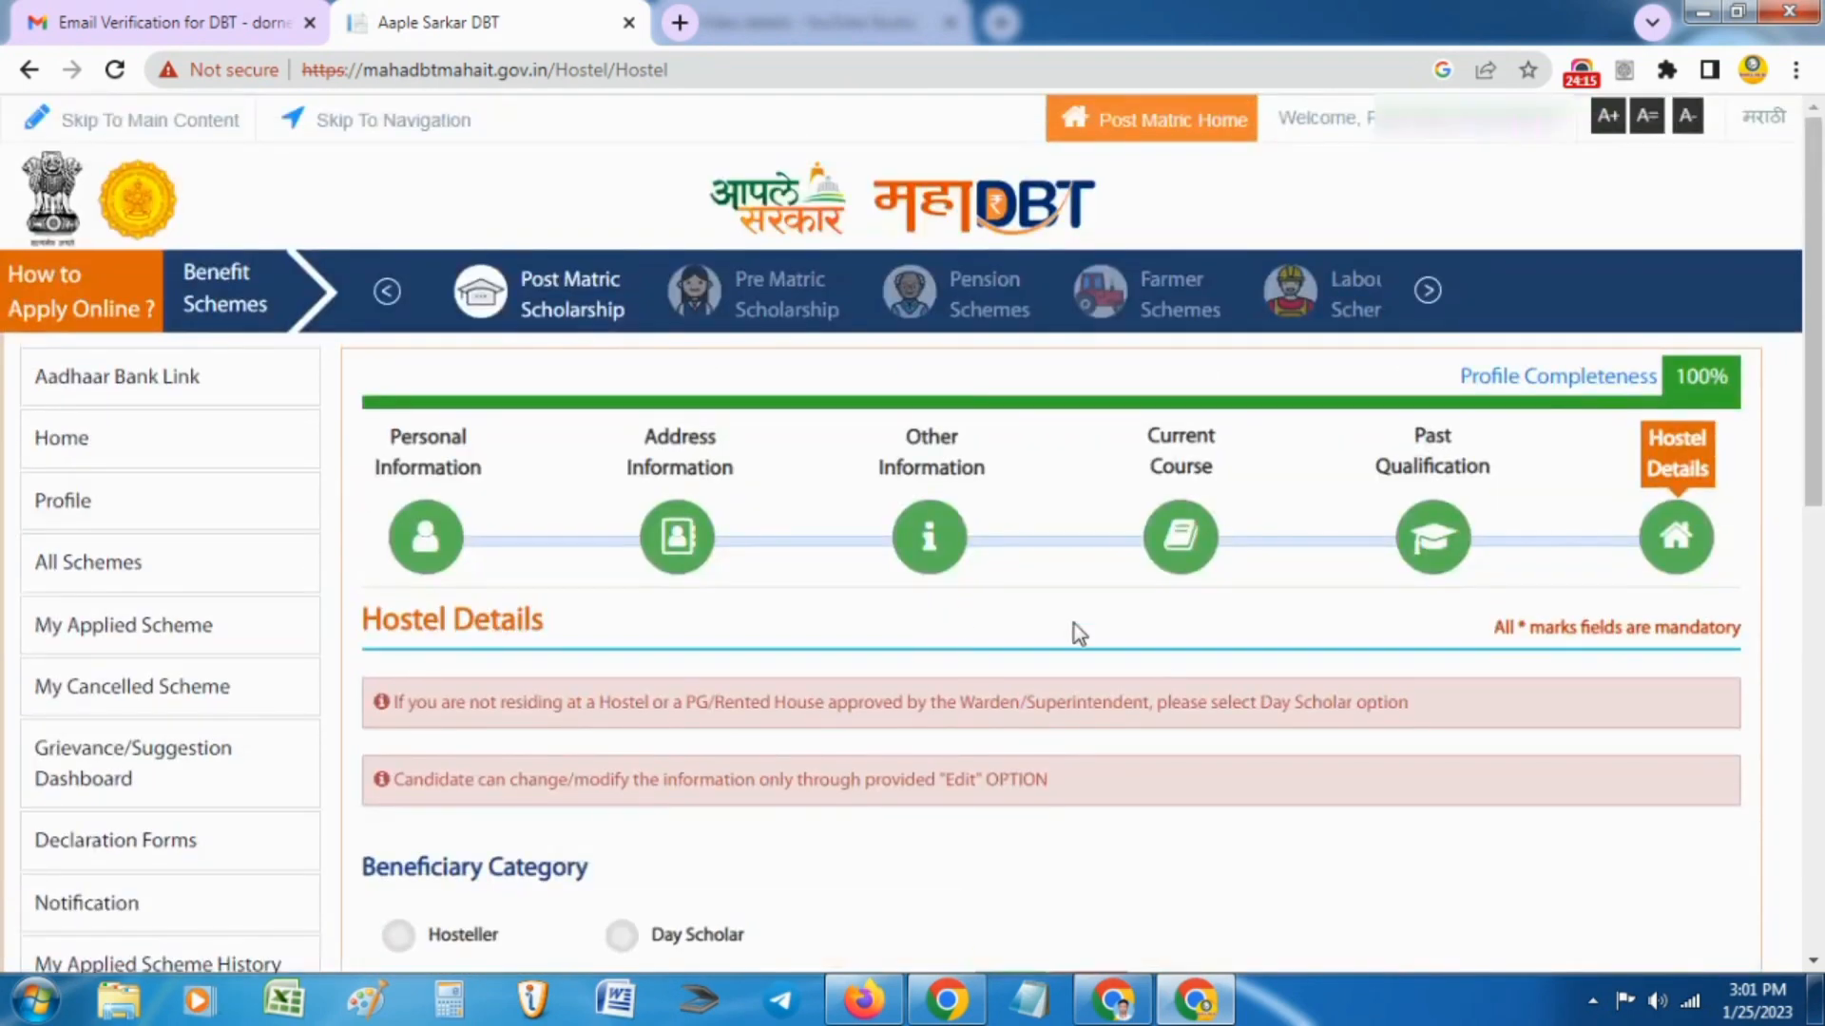
Fetch the Aadhaar bank seeding status, confirm it shows Active, and return to the profile
{"action": "left_click", "coordinate": [134, 378]}
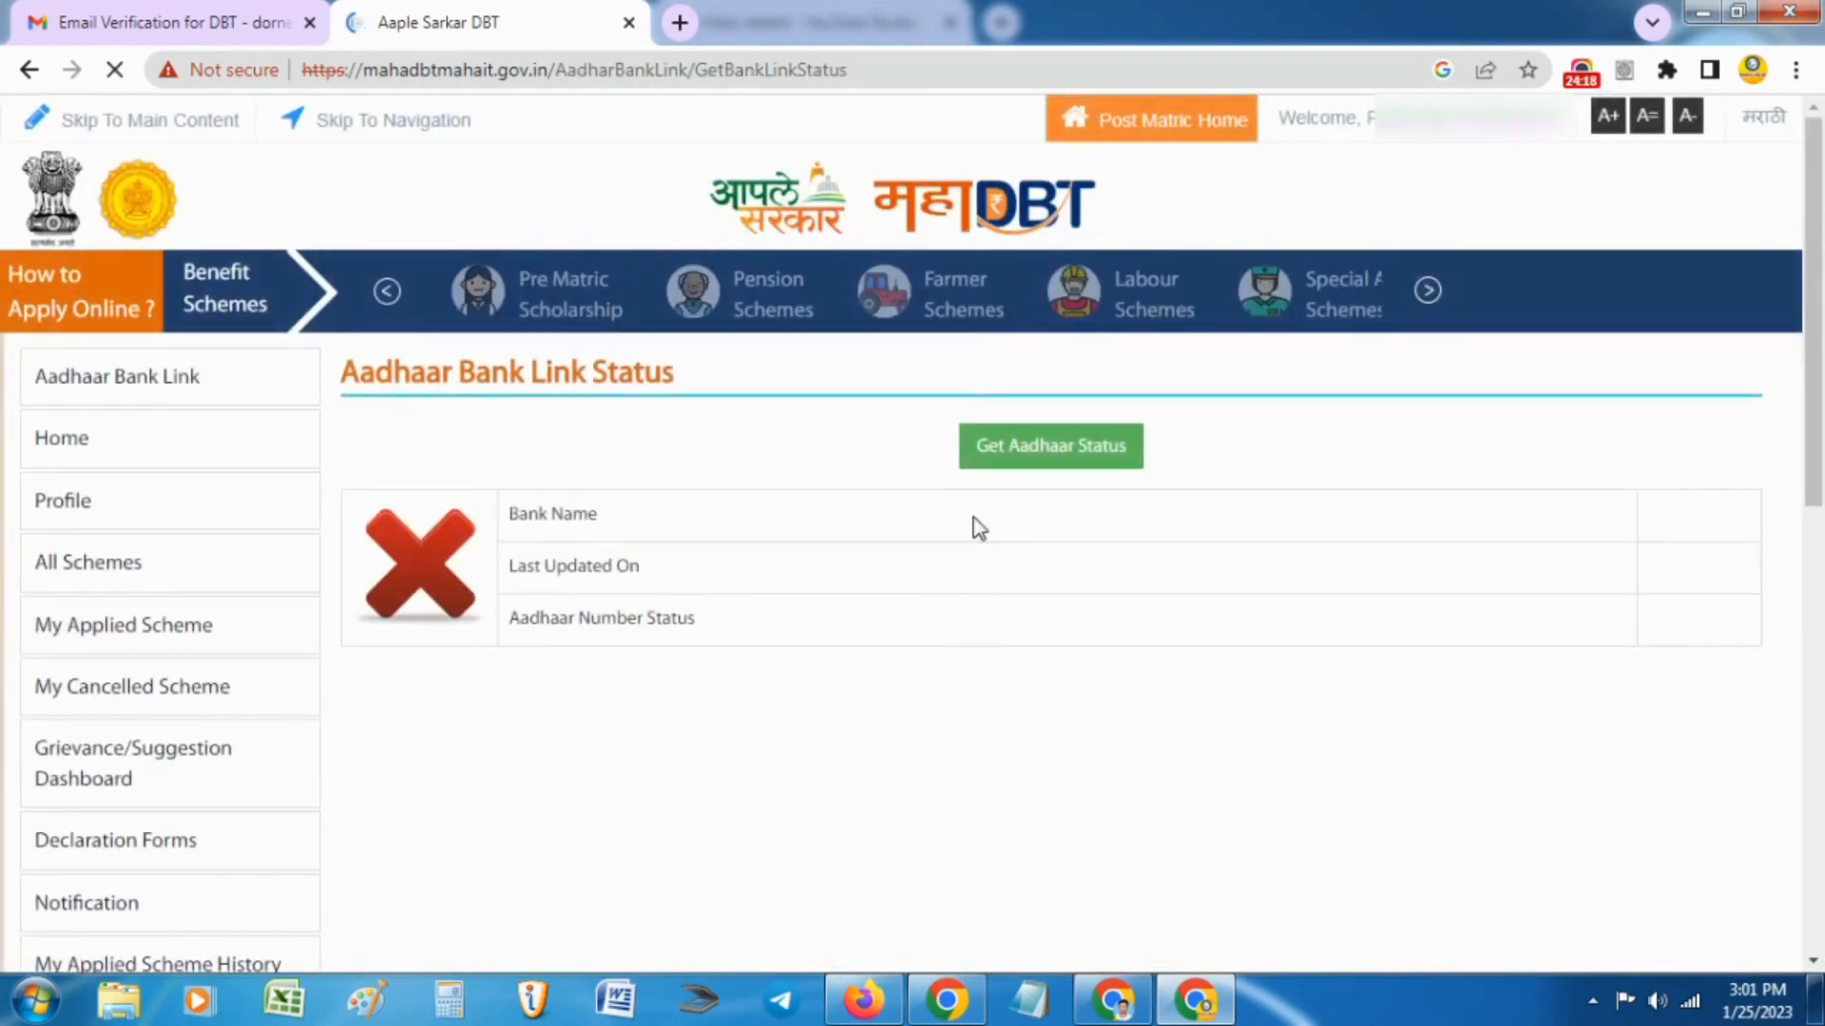
{"action": "left_click", "coordinate": [1026, 458]}
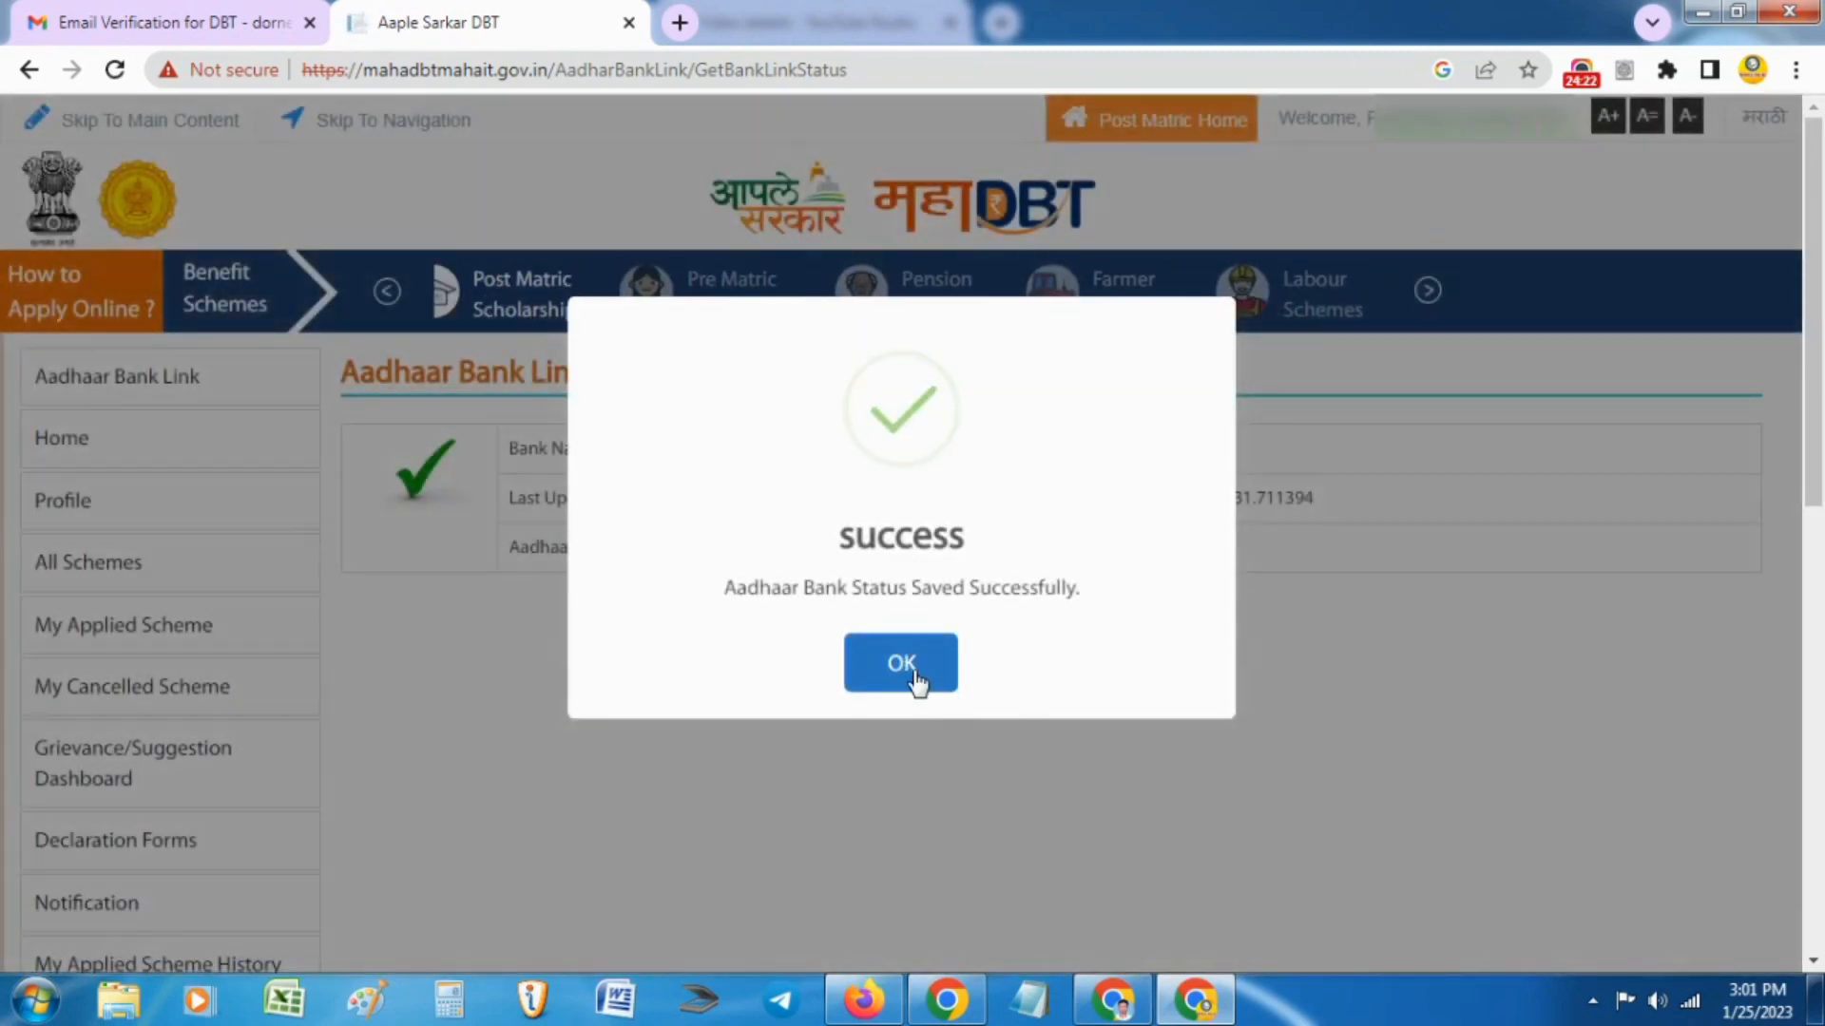
{"action": "left_click", "coordinate": [912, 677]}
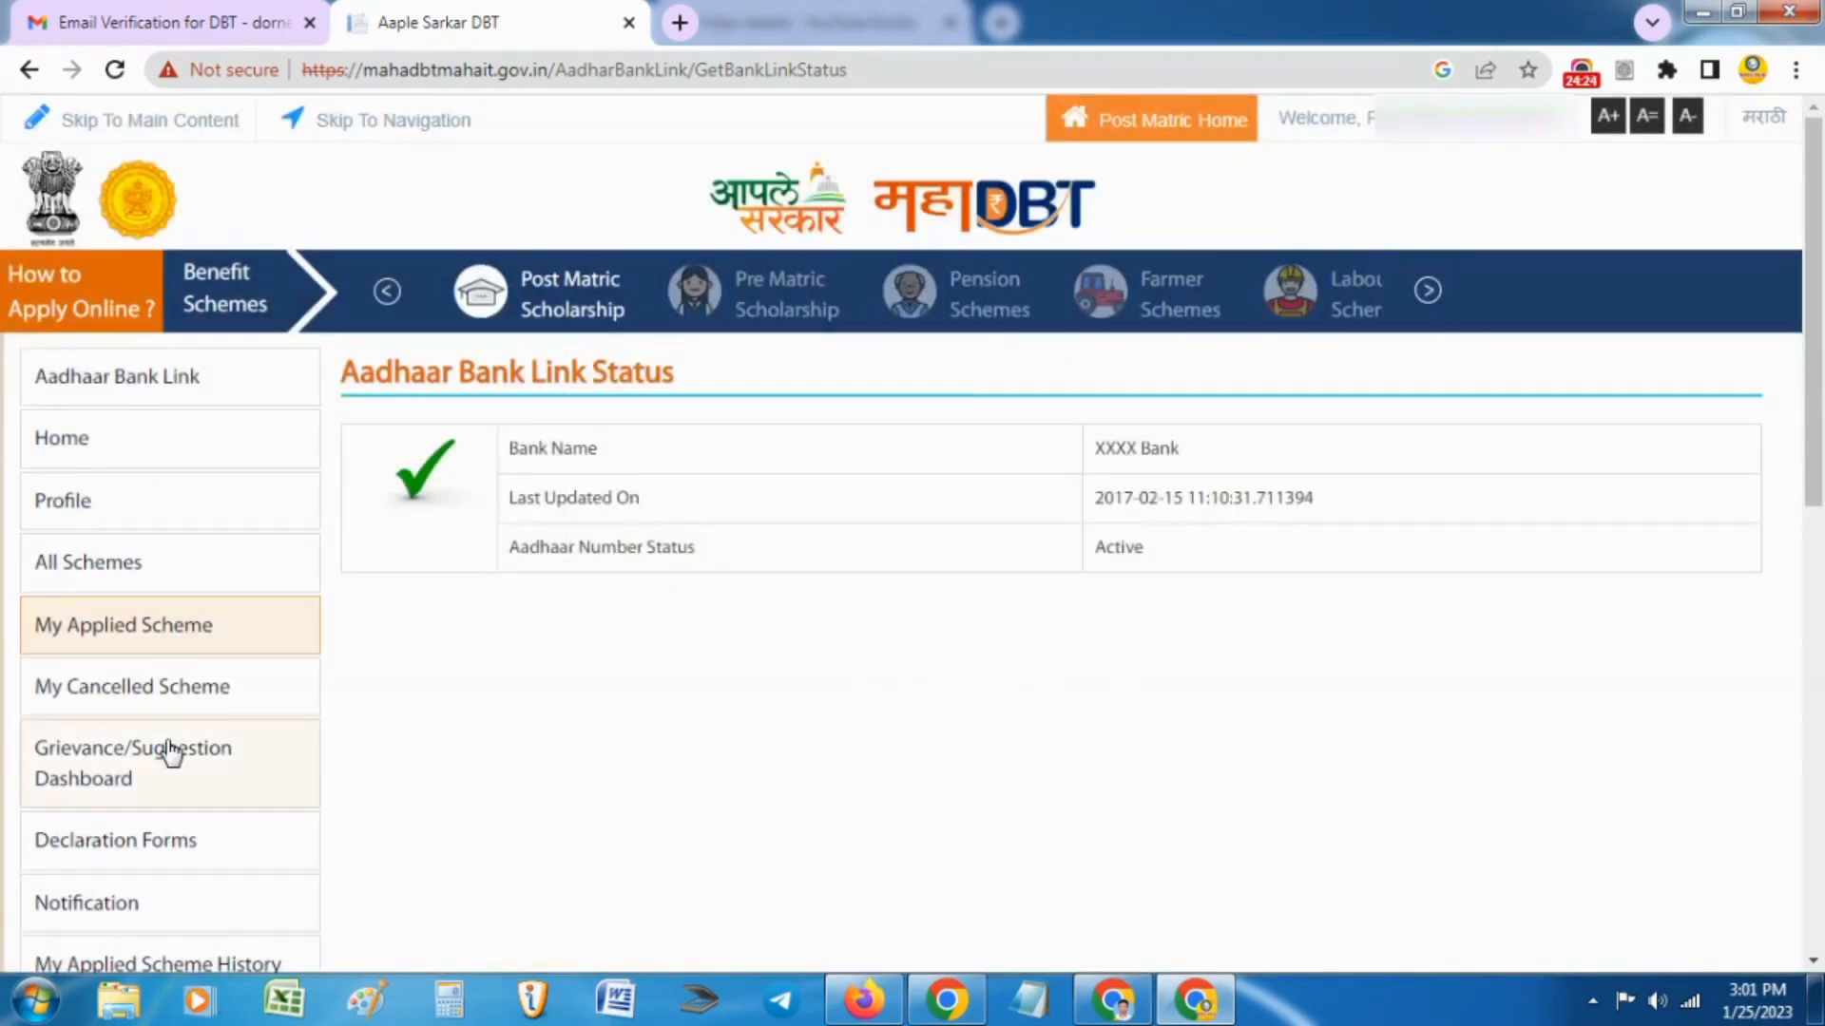
{"action": "left_click", "coordinate": [98, 518]}
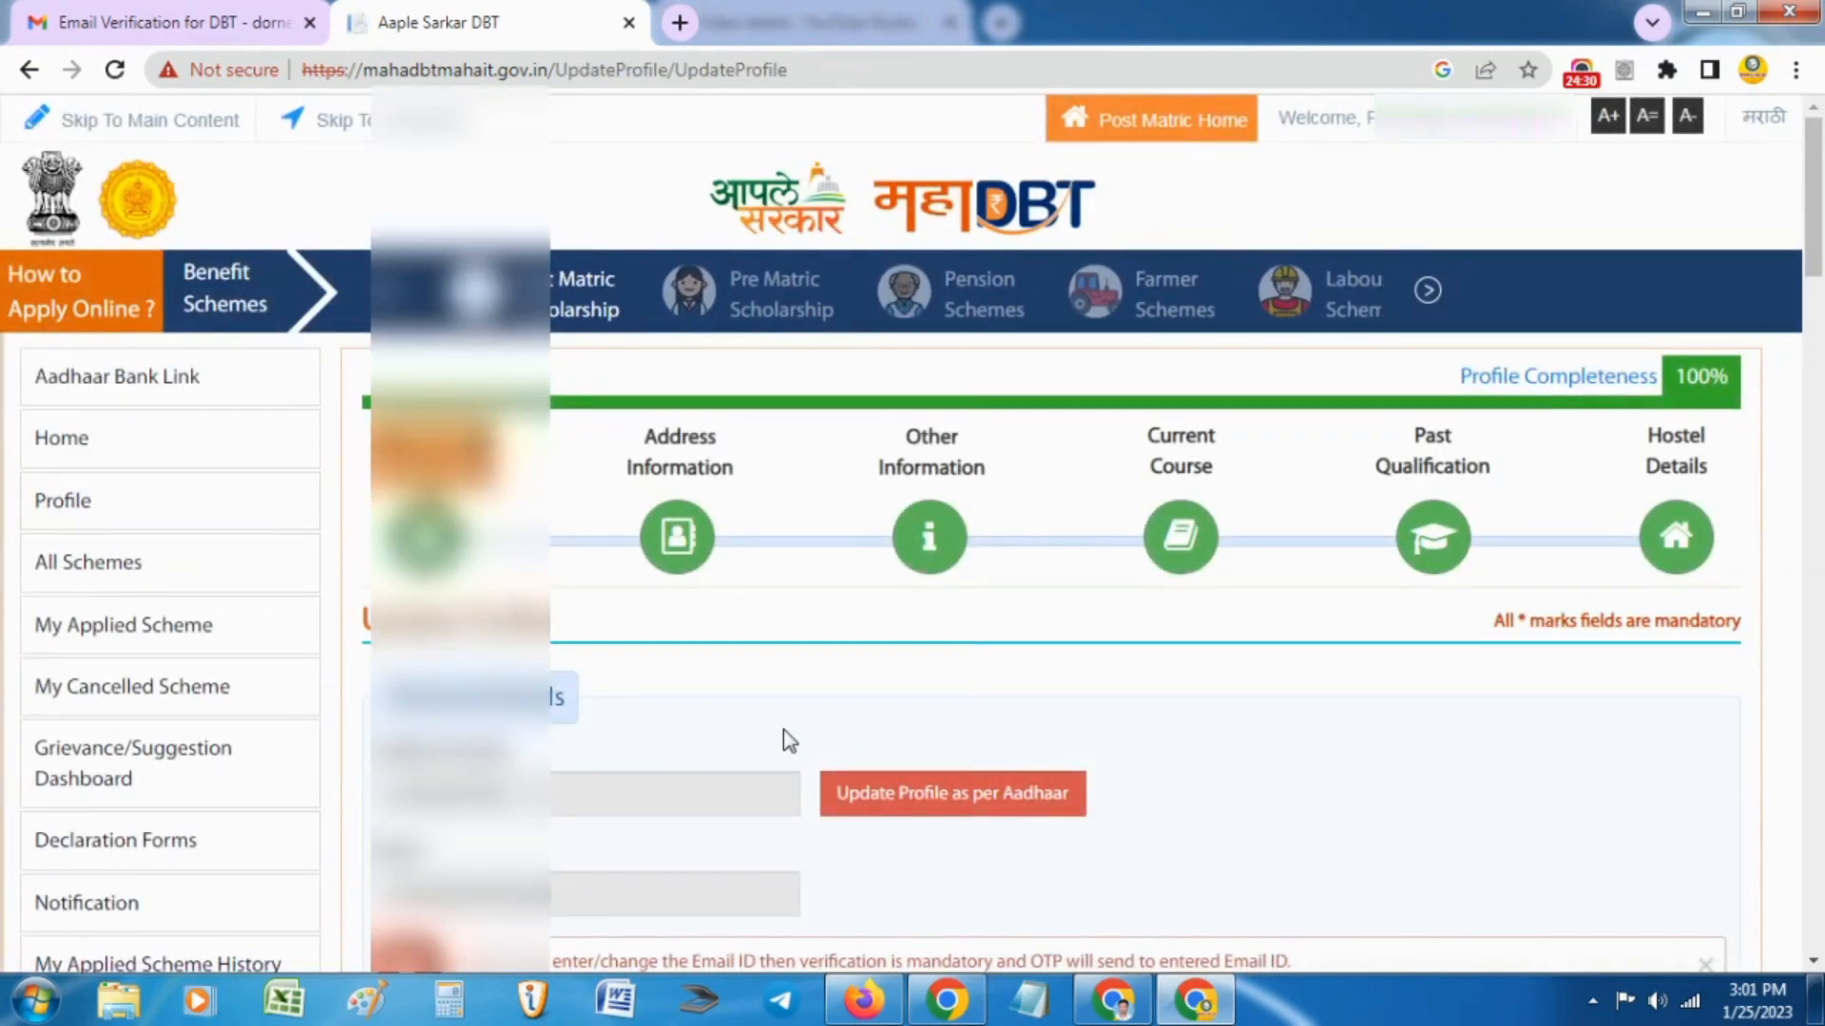
Scroll through the Personal Information form down to the Save/Reset buttons
{"action": "scroll", "coordinate": [673, 635], "scroll_direction": "down", "scroll_amount": 4}
{"action": "scroll", "coordinate": [669, 635], "scroll_direction": "down", "scroll_amount": 5}
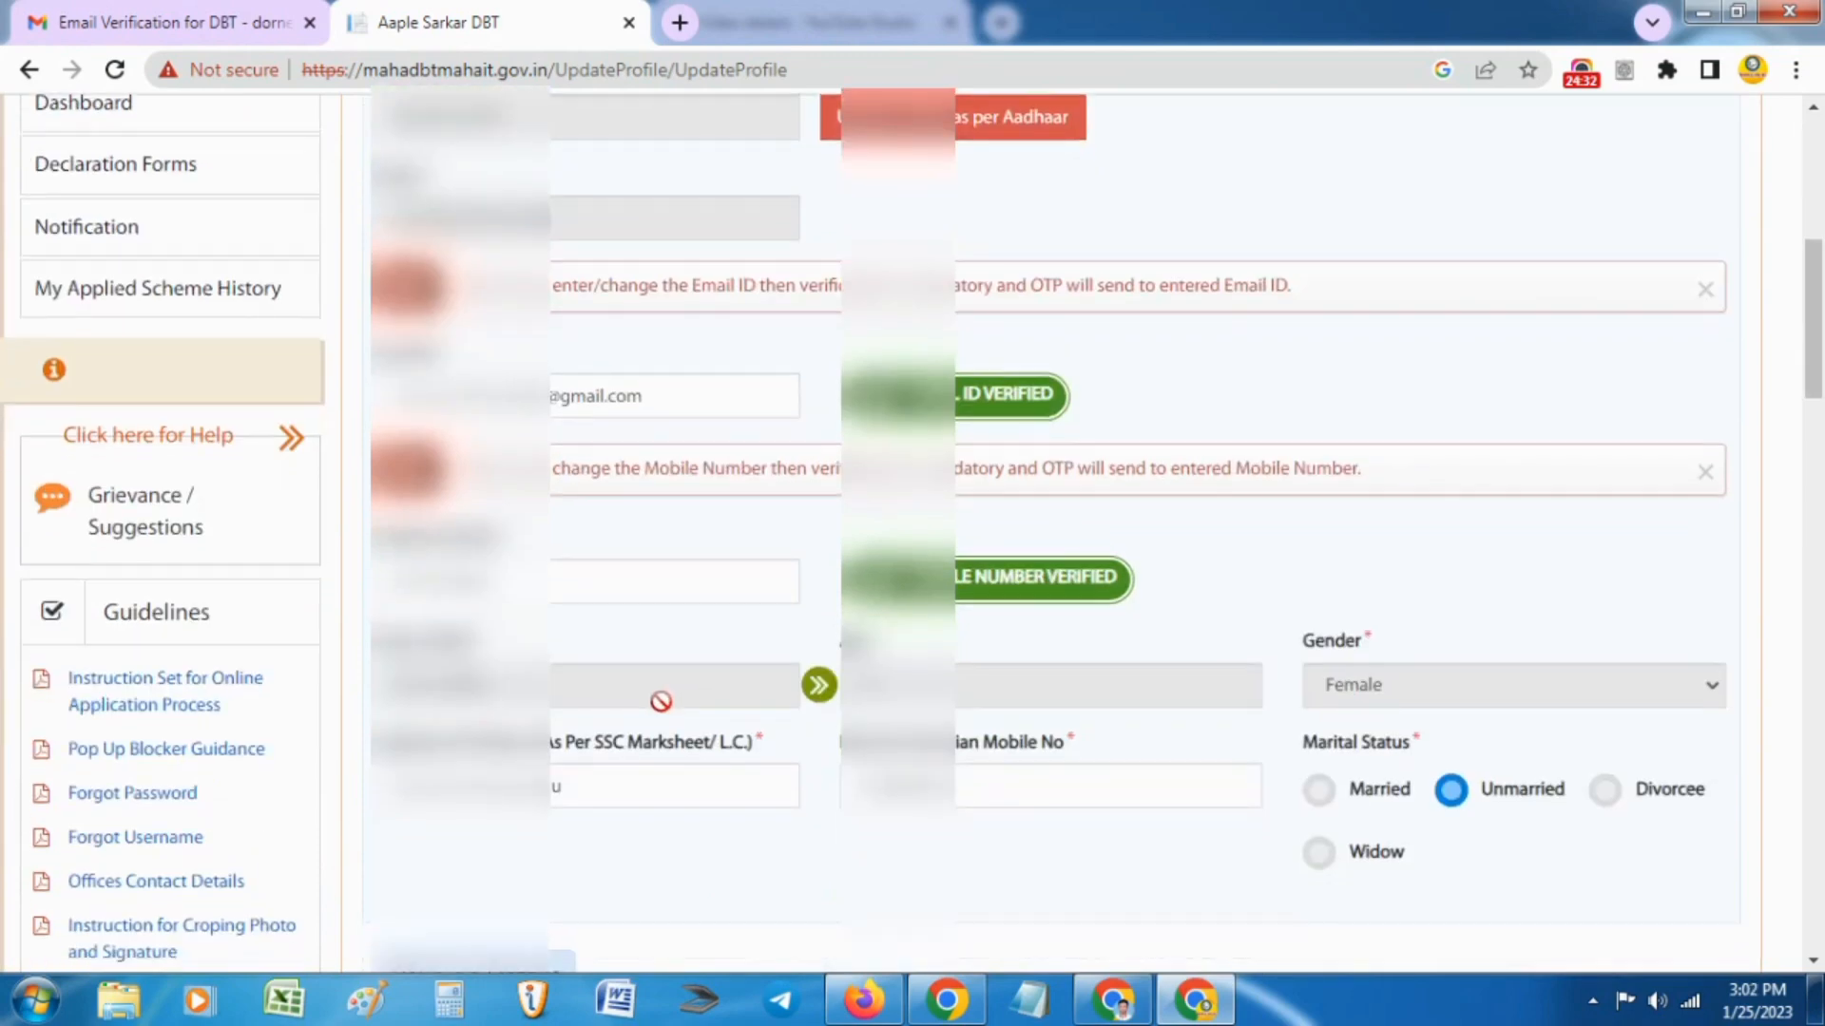
{"action": "scroll", "coordinate": [1394, 652], "scroll_direction": "down", "scroll_amount": 6}
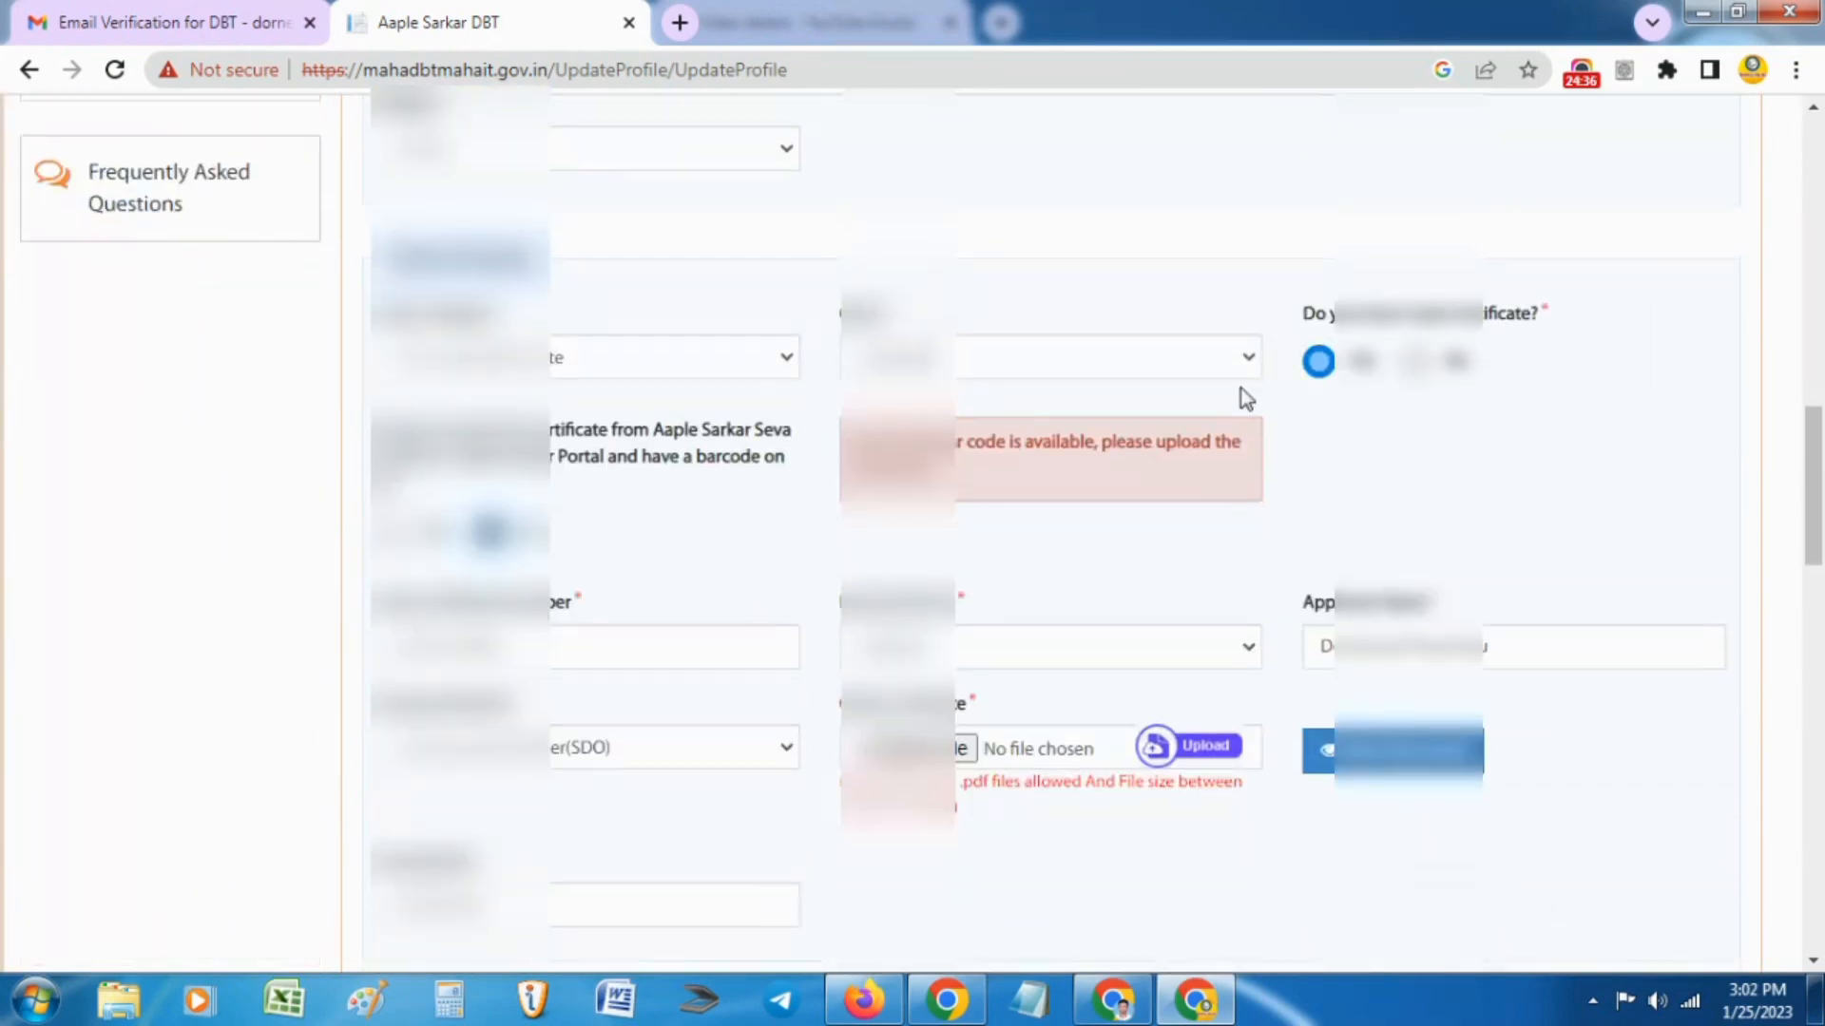
{"action": "scroll", "coordinate": [1250, 658], "scroll_direction": "down", "scroll_amount": 4}
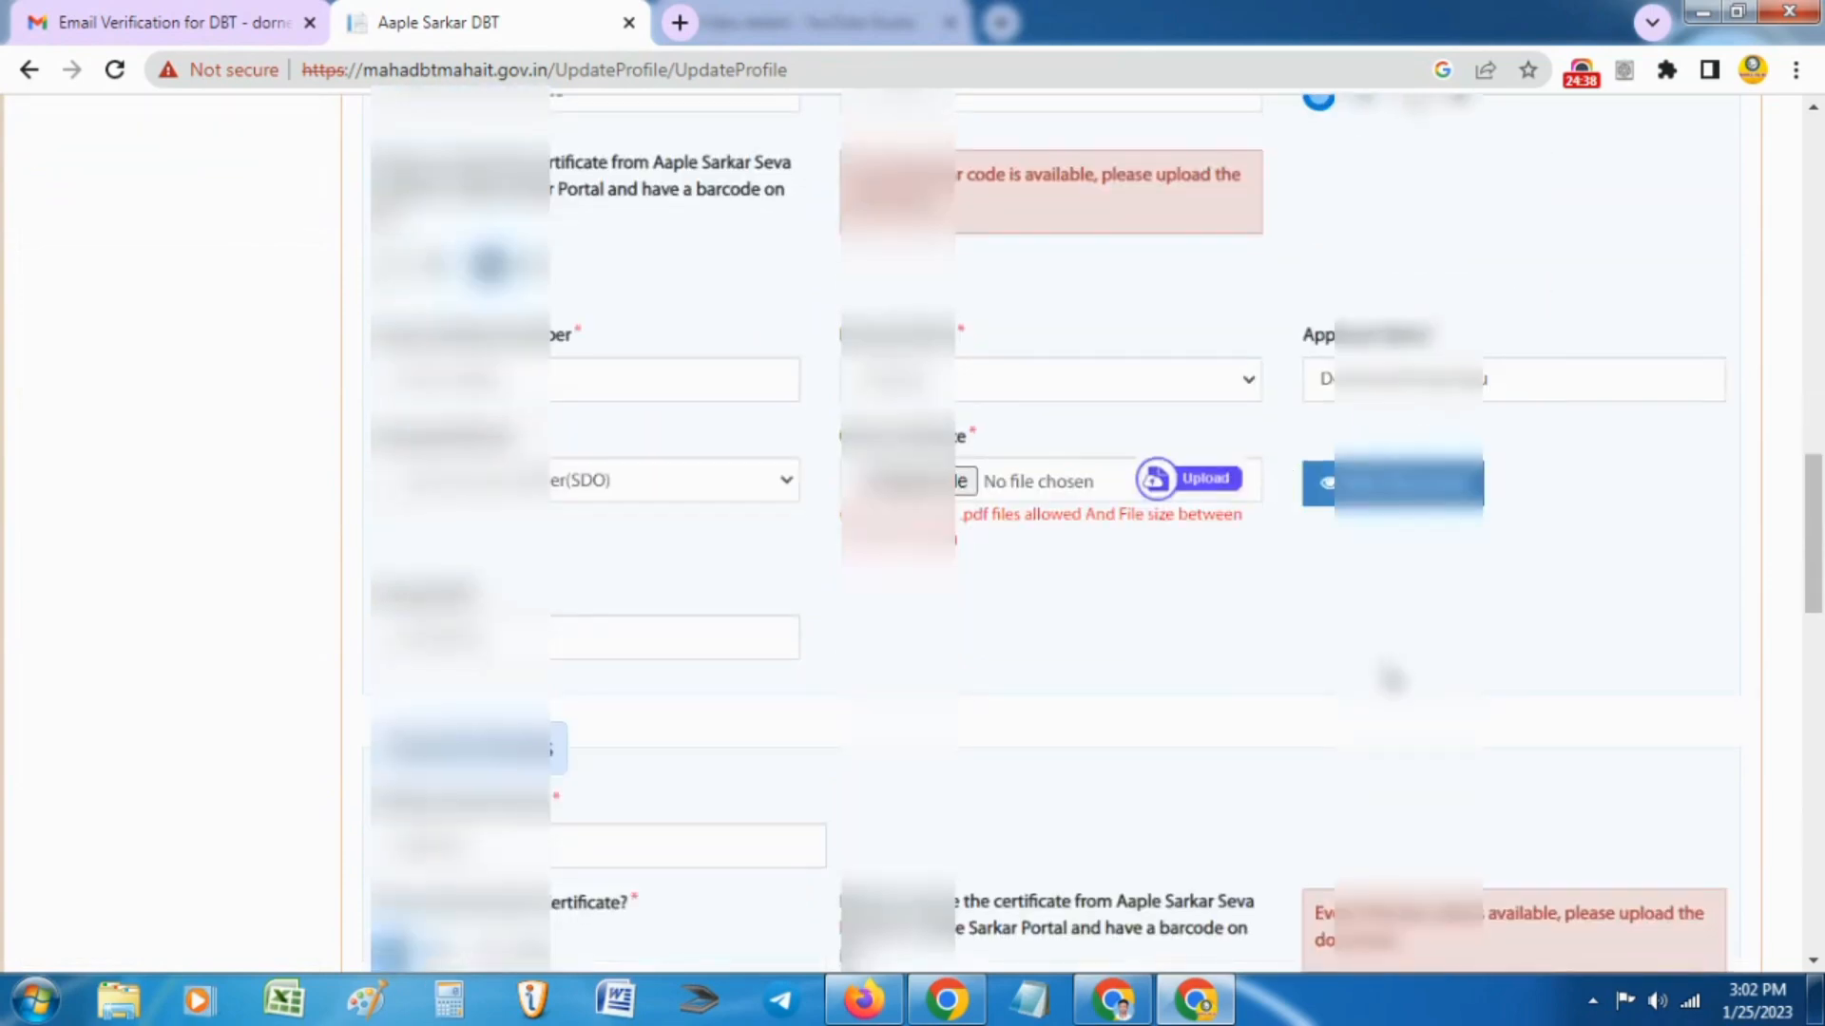
{"action": "scroll", "coordinate": [1235, 647], "scroll_direction": "down", "scroll_amount": 3}
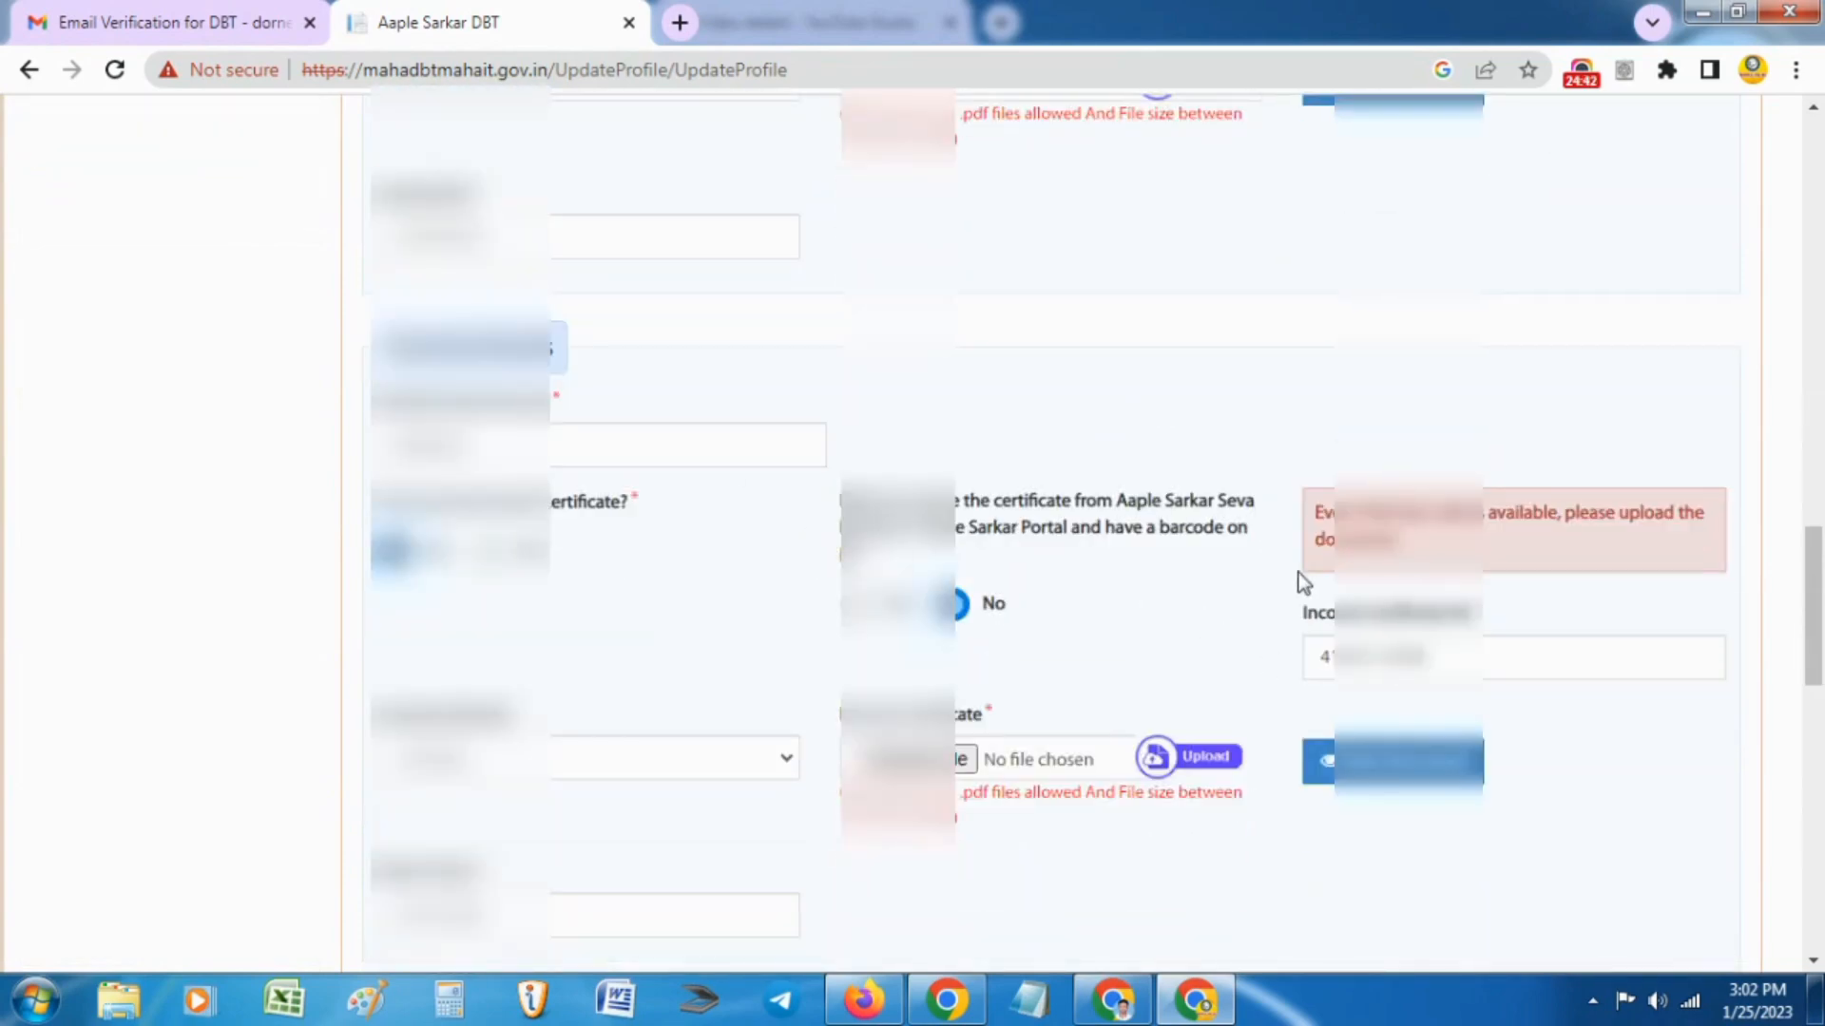
{"action": "scroll", "coordinate": [1302, 578], "scroll_direction": "down", "scroll_amount": 3}
{"action": "scroll", "coordinate": [1299, 576], "scroll_direction": "down", "scroll_amount": 2}
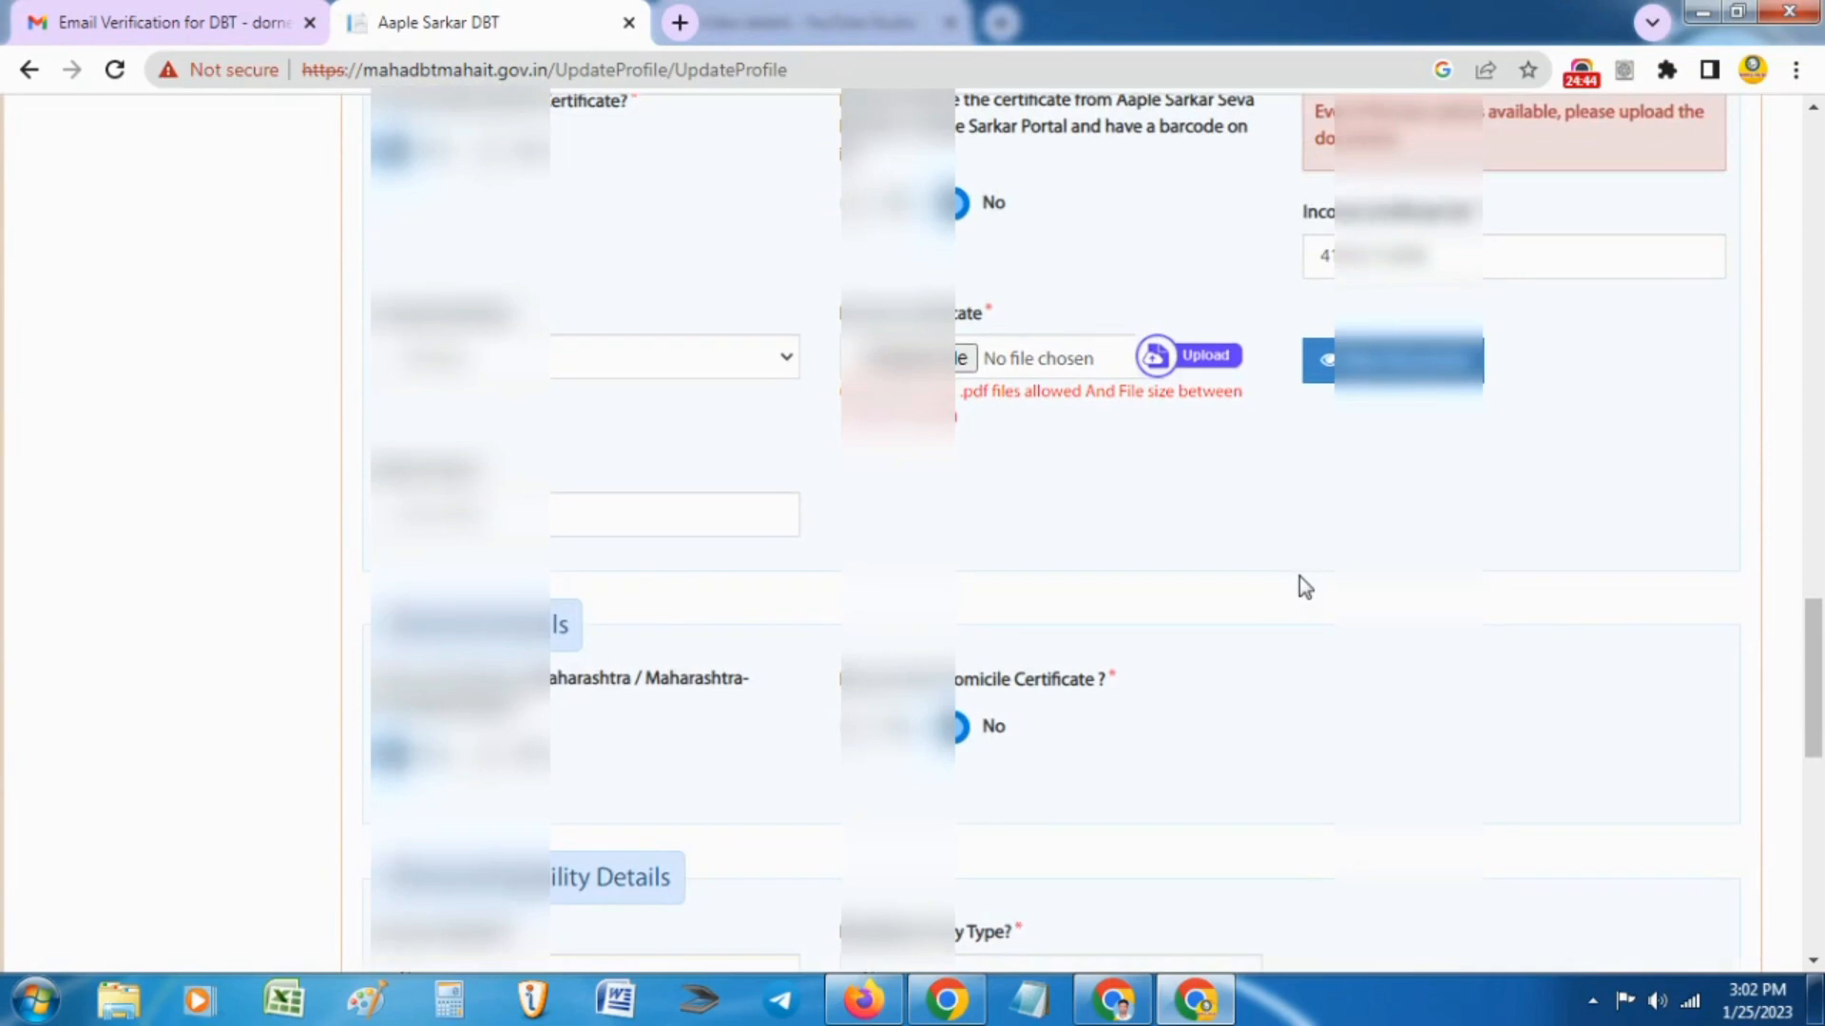
{"action": "scroll", "coordinate": [1299, 578], "scroll_direction": "down", "scroll_amount": 1}
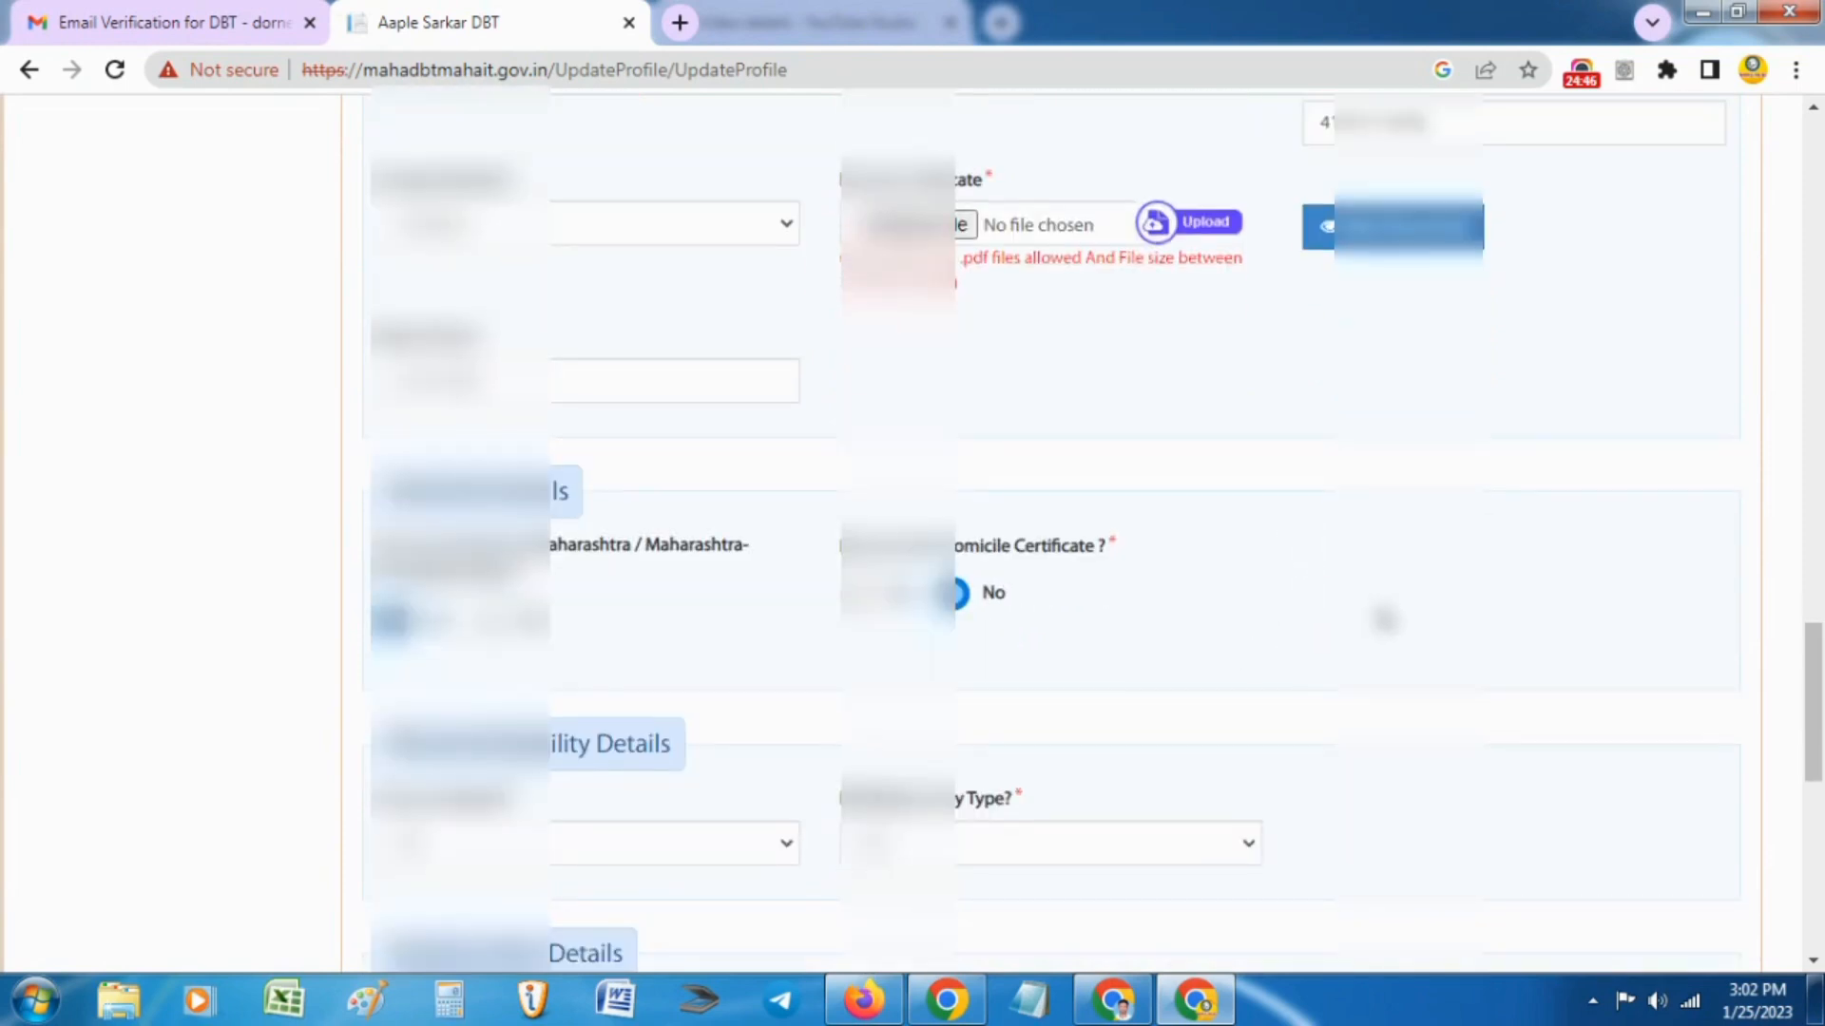
{"action": "scroll", "coordinate": [1383, 619], "scroll_direction": "down", "scroll_amount": 3}
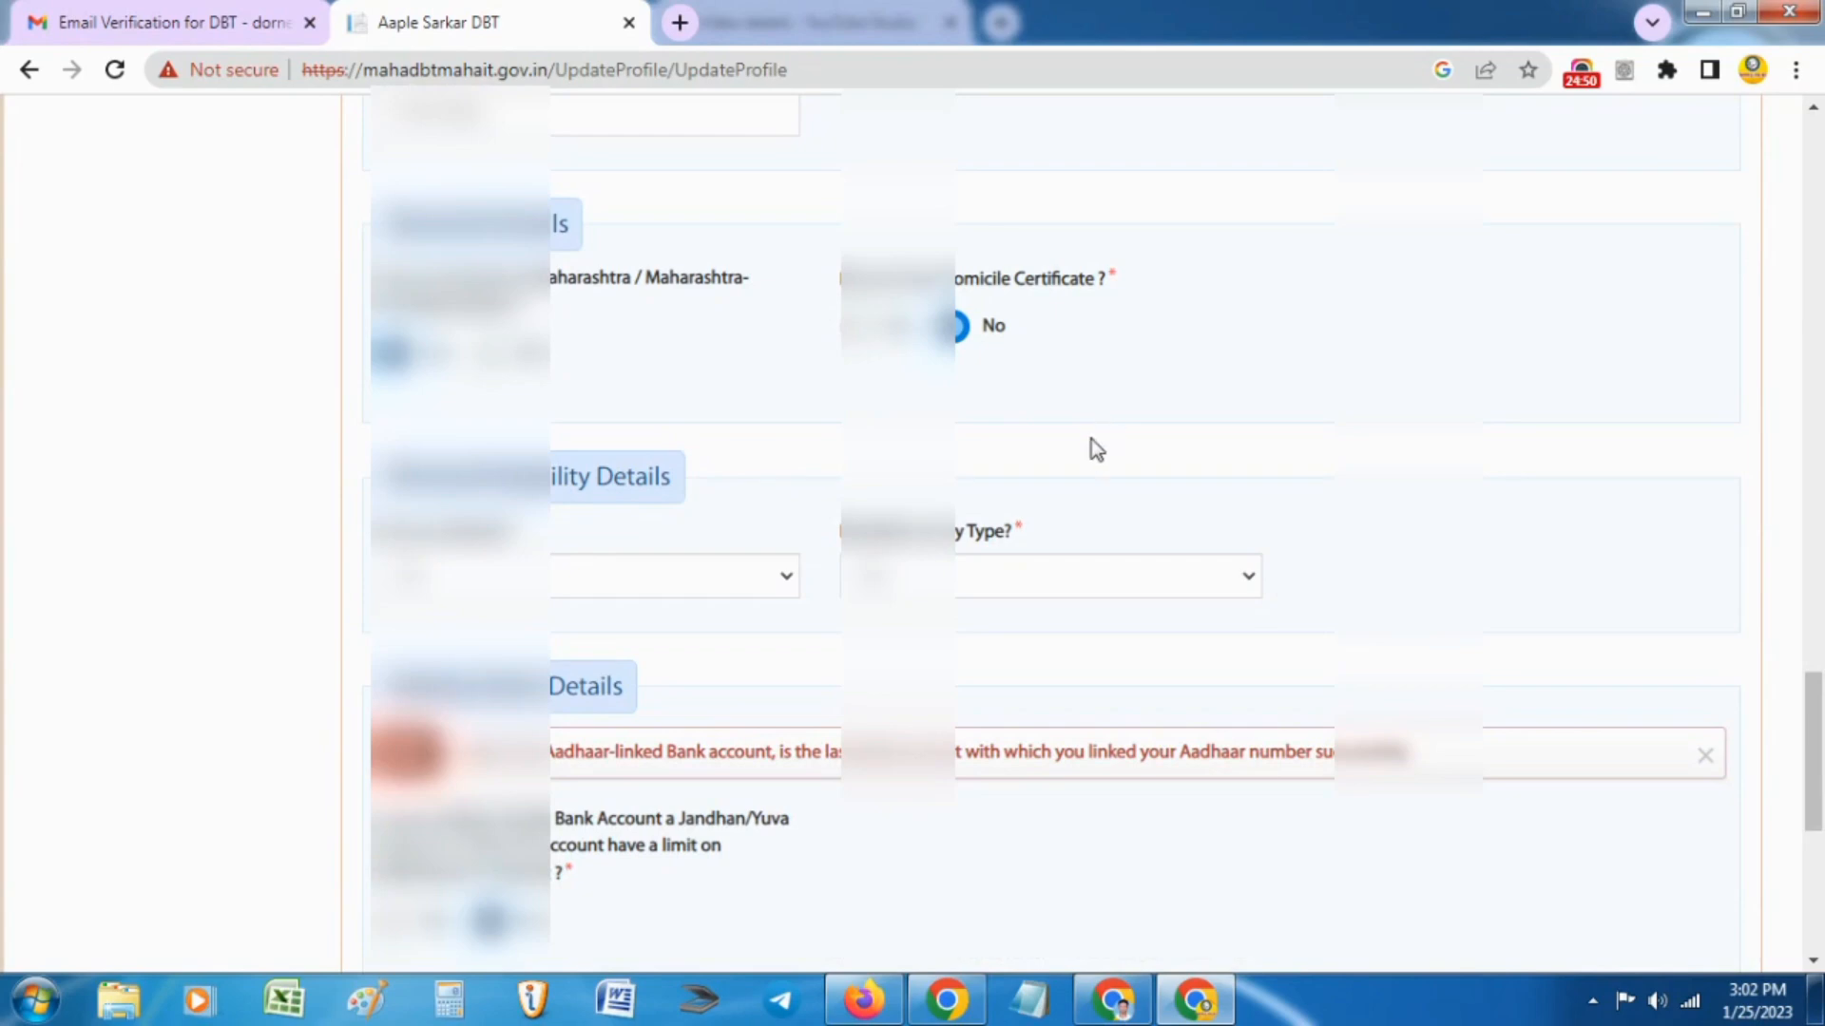
{"action": "scroll", "coordinate": [1095, 666], "scroll_direction": "down", "scroll_amount": 2}
{"action": "scroll", "coordinate": [1091, 658], "scroll_direction": "down", "scroll_amount": 3}
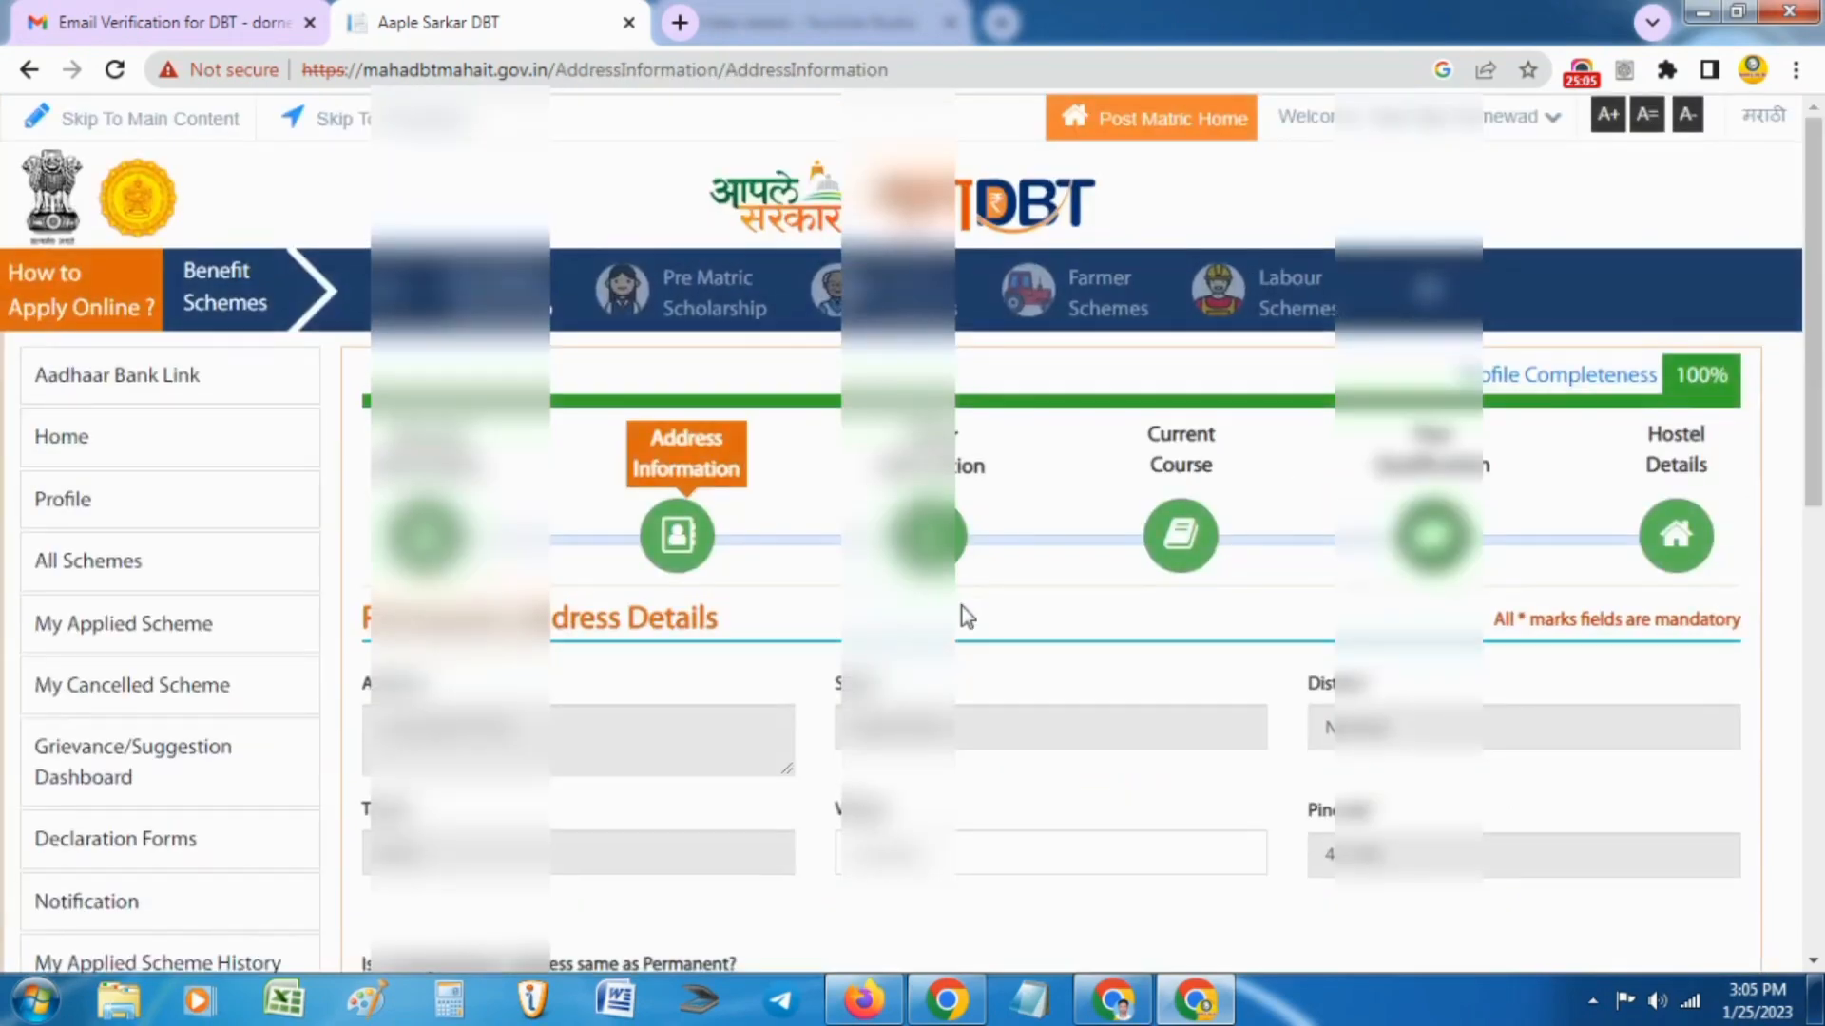
{"action": "scroll", "coordinate": [962, 615], "scroll_direction": "down", "scroll_amount": 6}
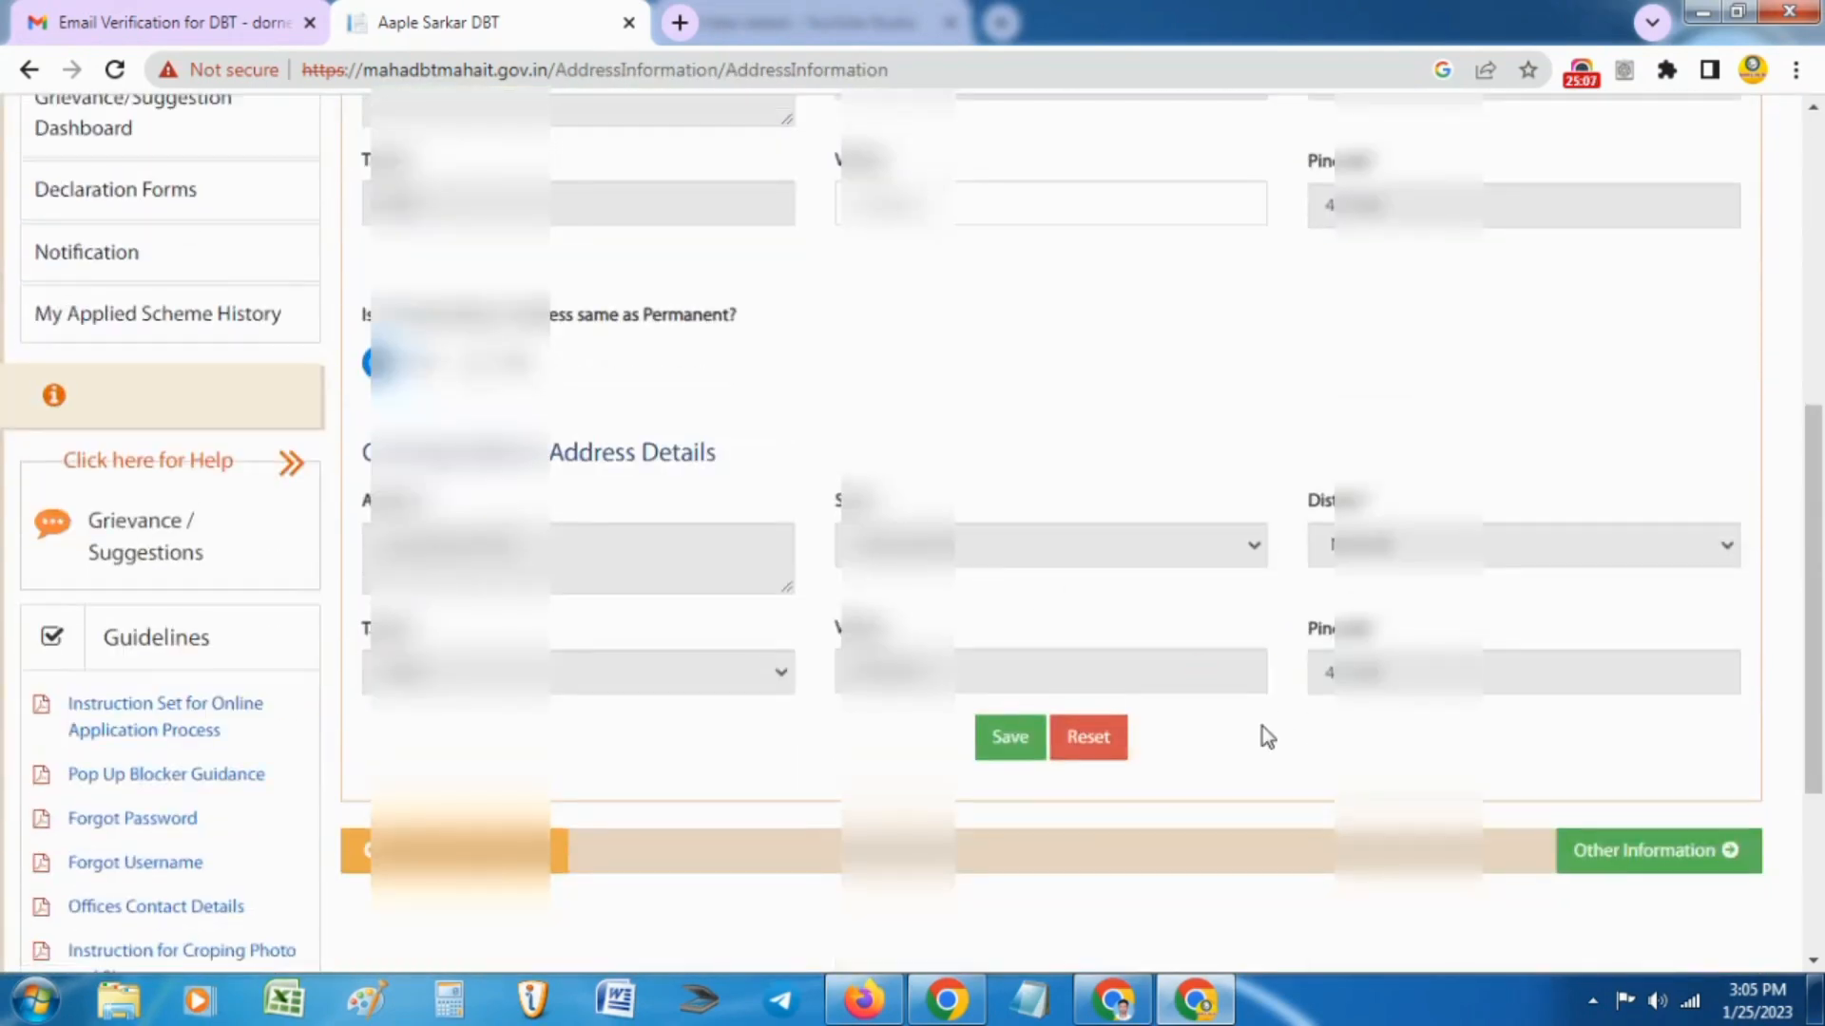
Review the filled permanent and correspondence addresses, then continue to Other Information
{"action": "scroll", "coordinate": [1267, 737], "scroll_direction": "up", "scroll_amount": 2}
{"action": "scroll", "coordinate": [1495, 750], "scroll_direction": "down", "scroll_amount": 2}
{"action": "scroll", "coordinate": [1258, 701], "scroll_direction": "up", "scroll_amount": 1}
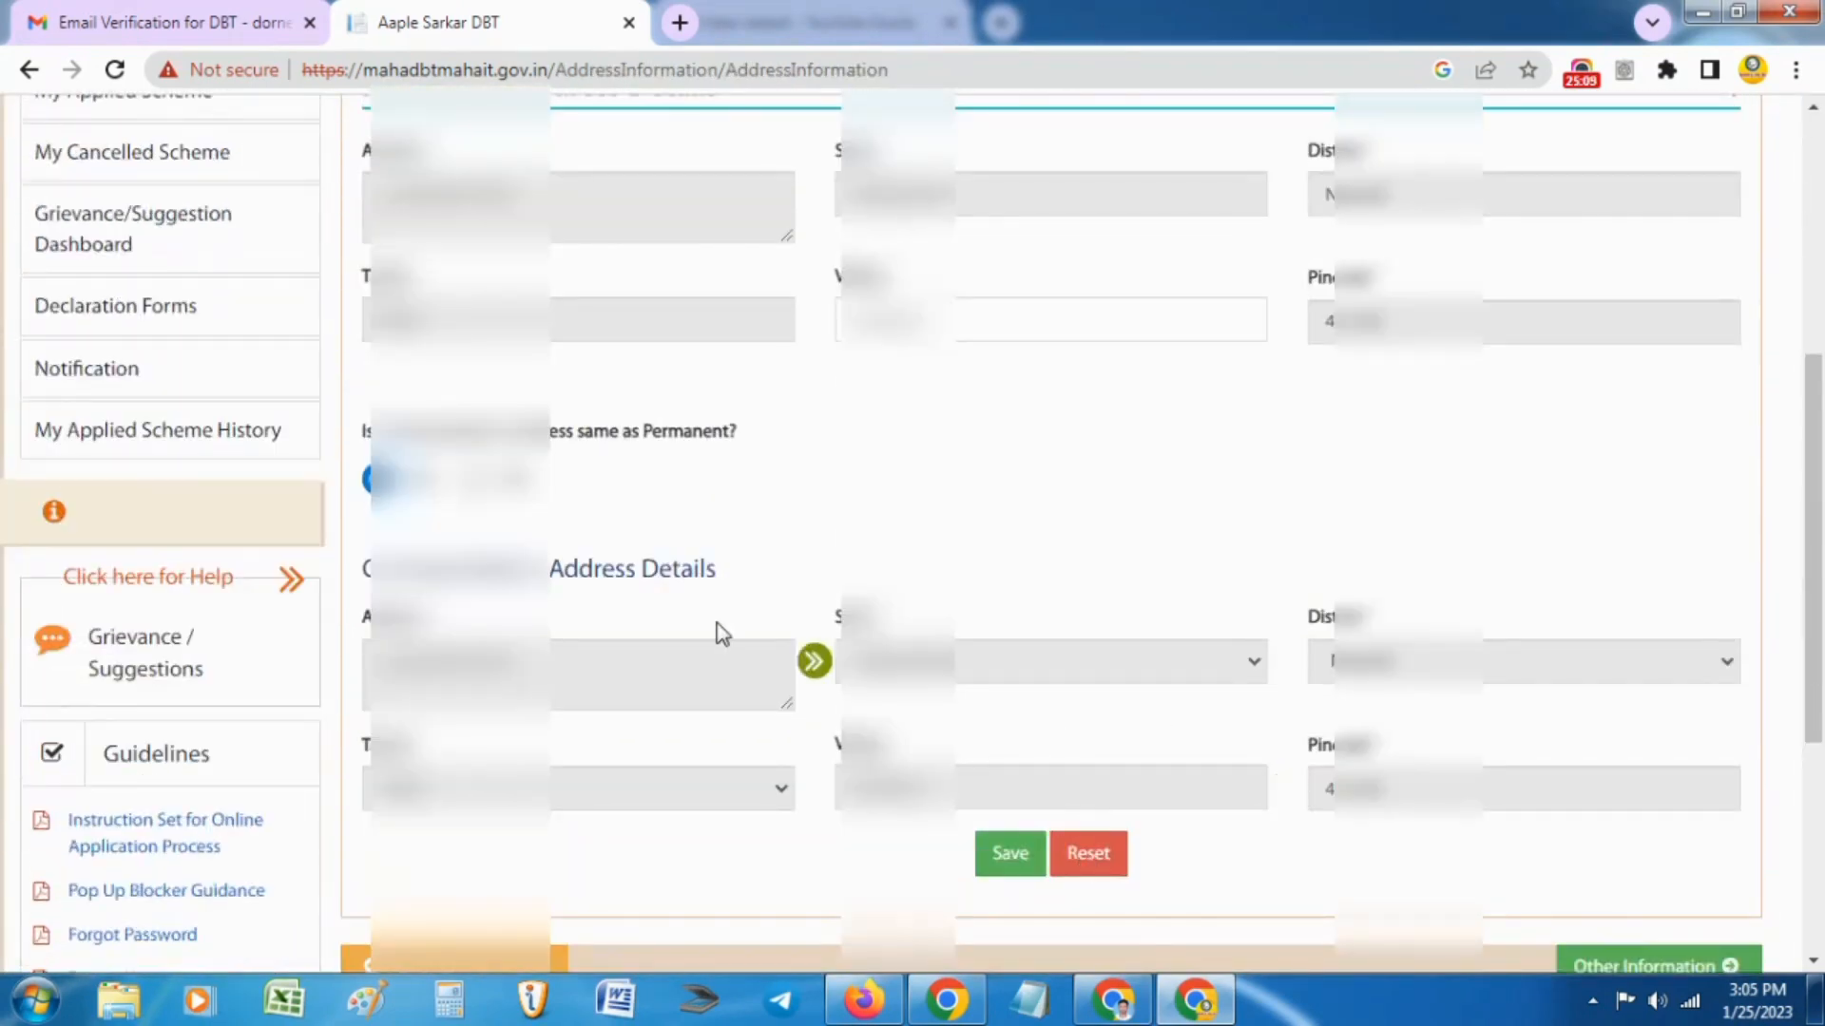
{"action": "scroll", "coordinate": [723, 634], "scroll_direction": "up", "scroll_amount": 3}
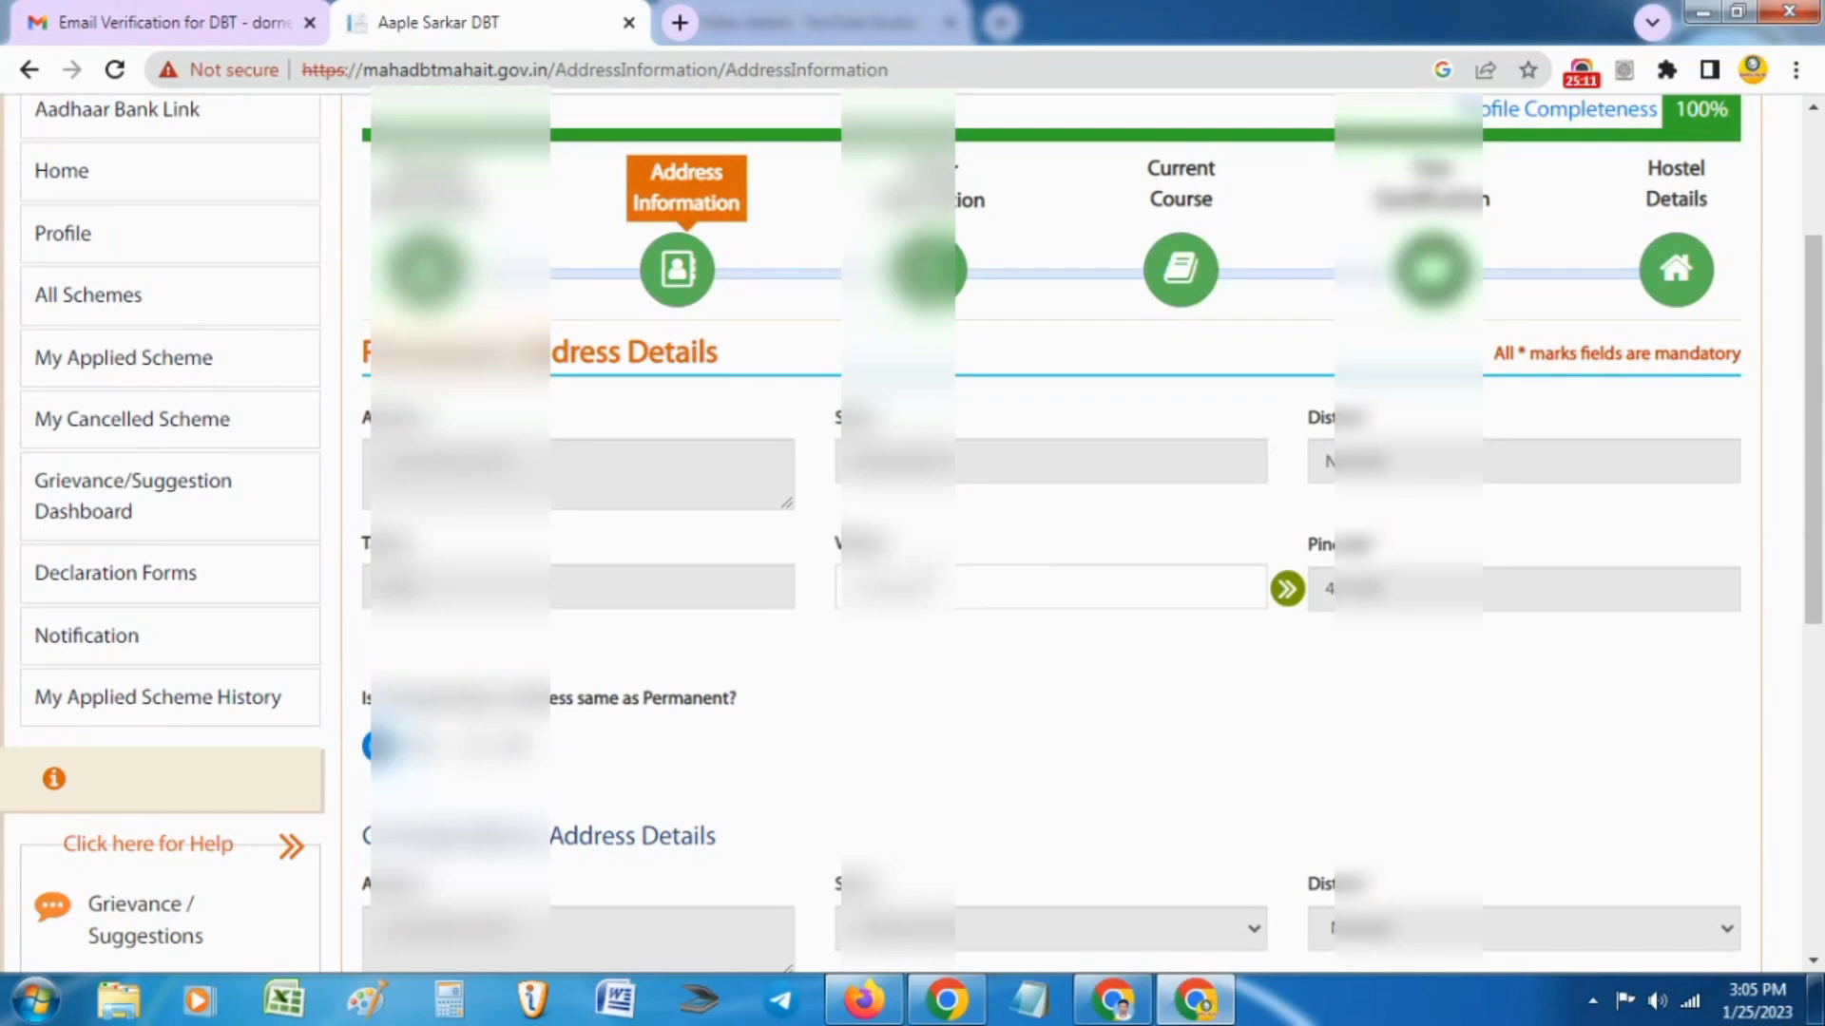
{"action": "scroll", "coordinate": [1303, 685], "scroll_direction": "down", "scroll_amount": 3}
{"action": "left_click", "coordinate": [1659, 966]}
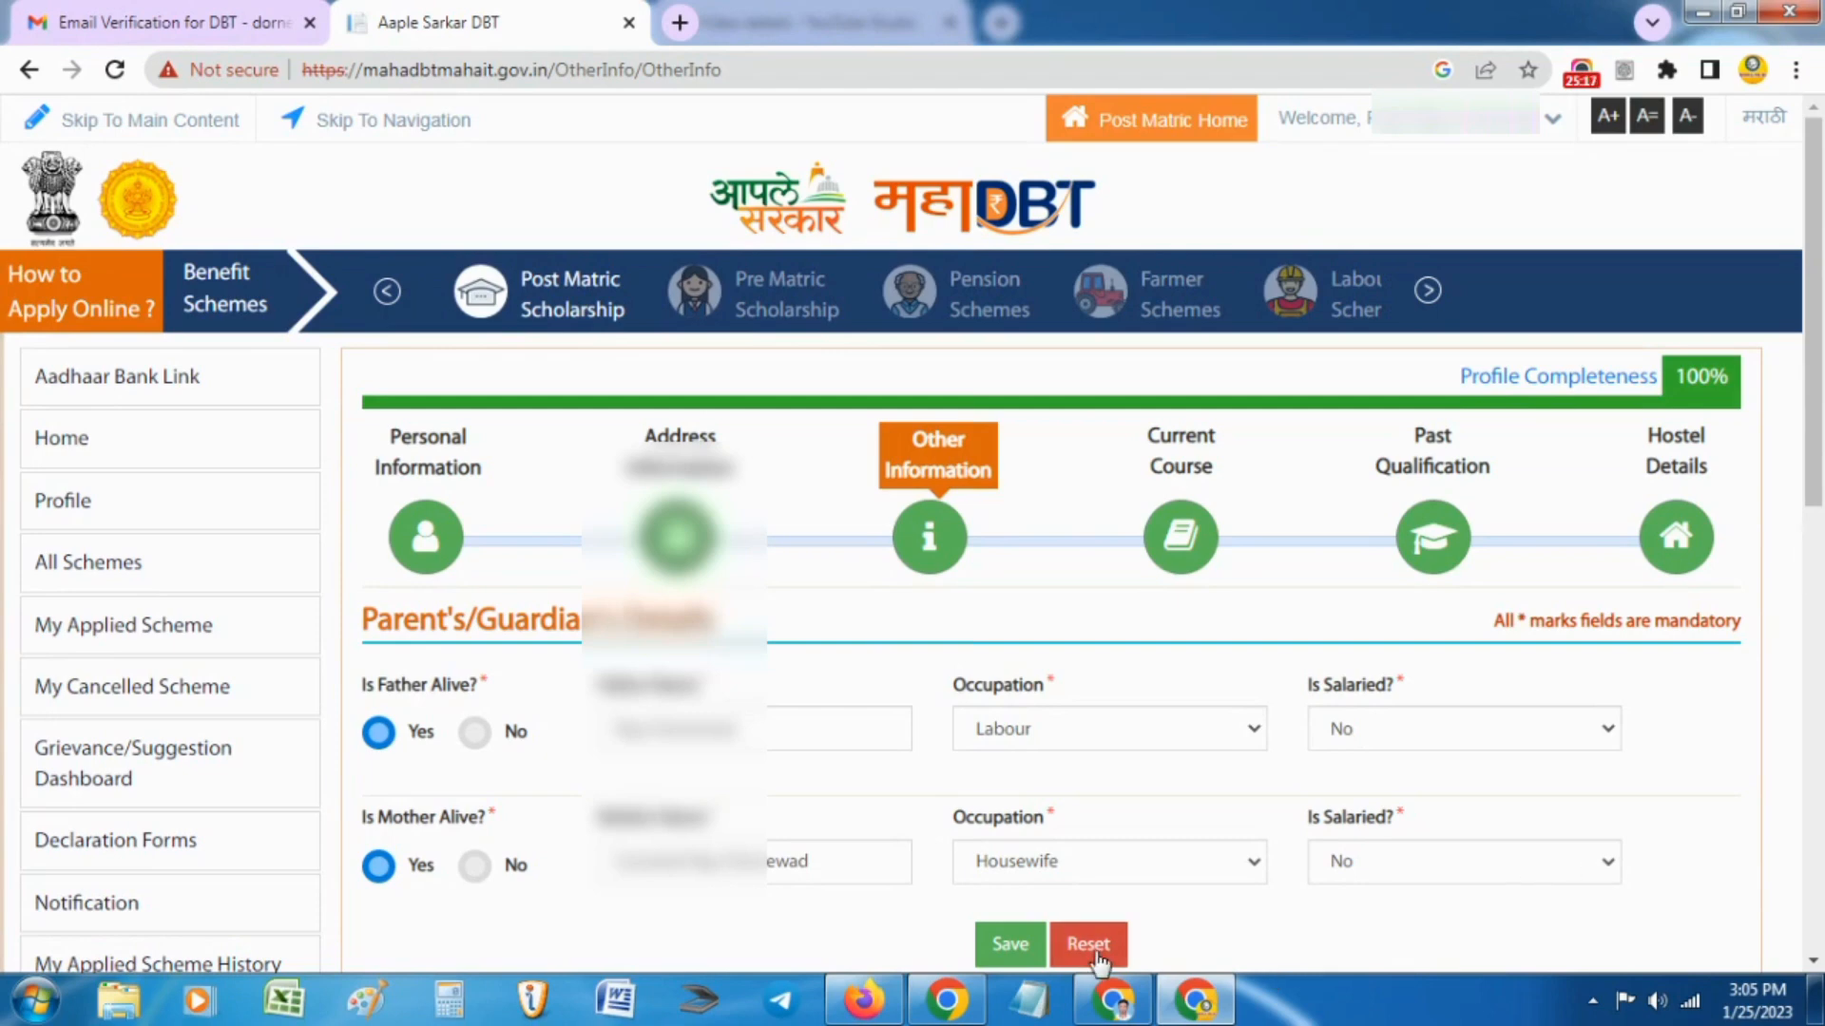
{"action": "scroll", "coordinate": [1479, 864], "scroll_direction": "down", "scroll_amount": 2}
Continue to the Current Course details and scroll through them
{"action": "left_click", "coordinate": [1650, 916]}
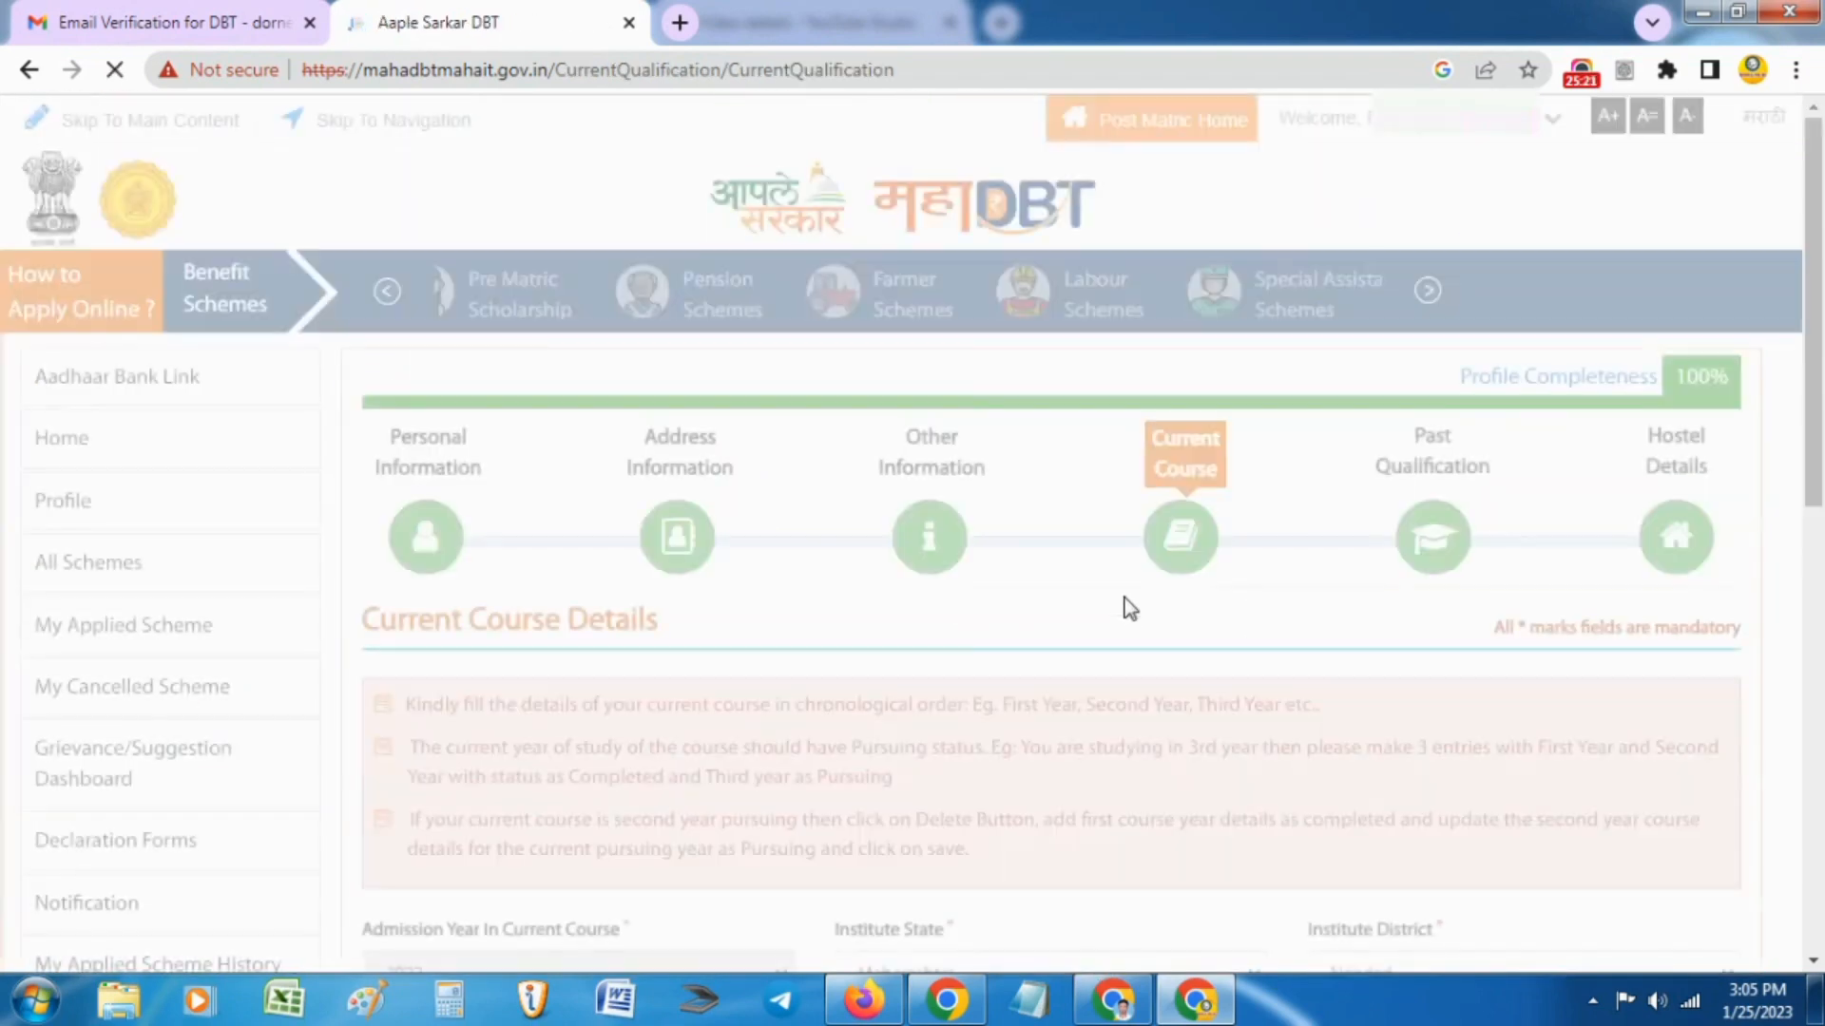
{"action": "scroll", "coordinate": [1188, 627], "scroll_direction": "down", "scroll_amount": 5}
{"action": "scroll", "coordinate": [1124, 643], "scroll_direction": "down", "scroll_amount": 5}
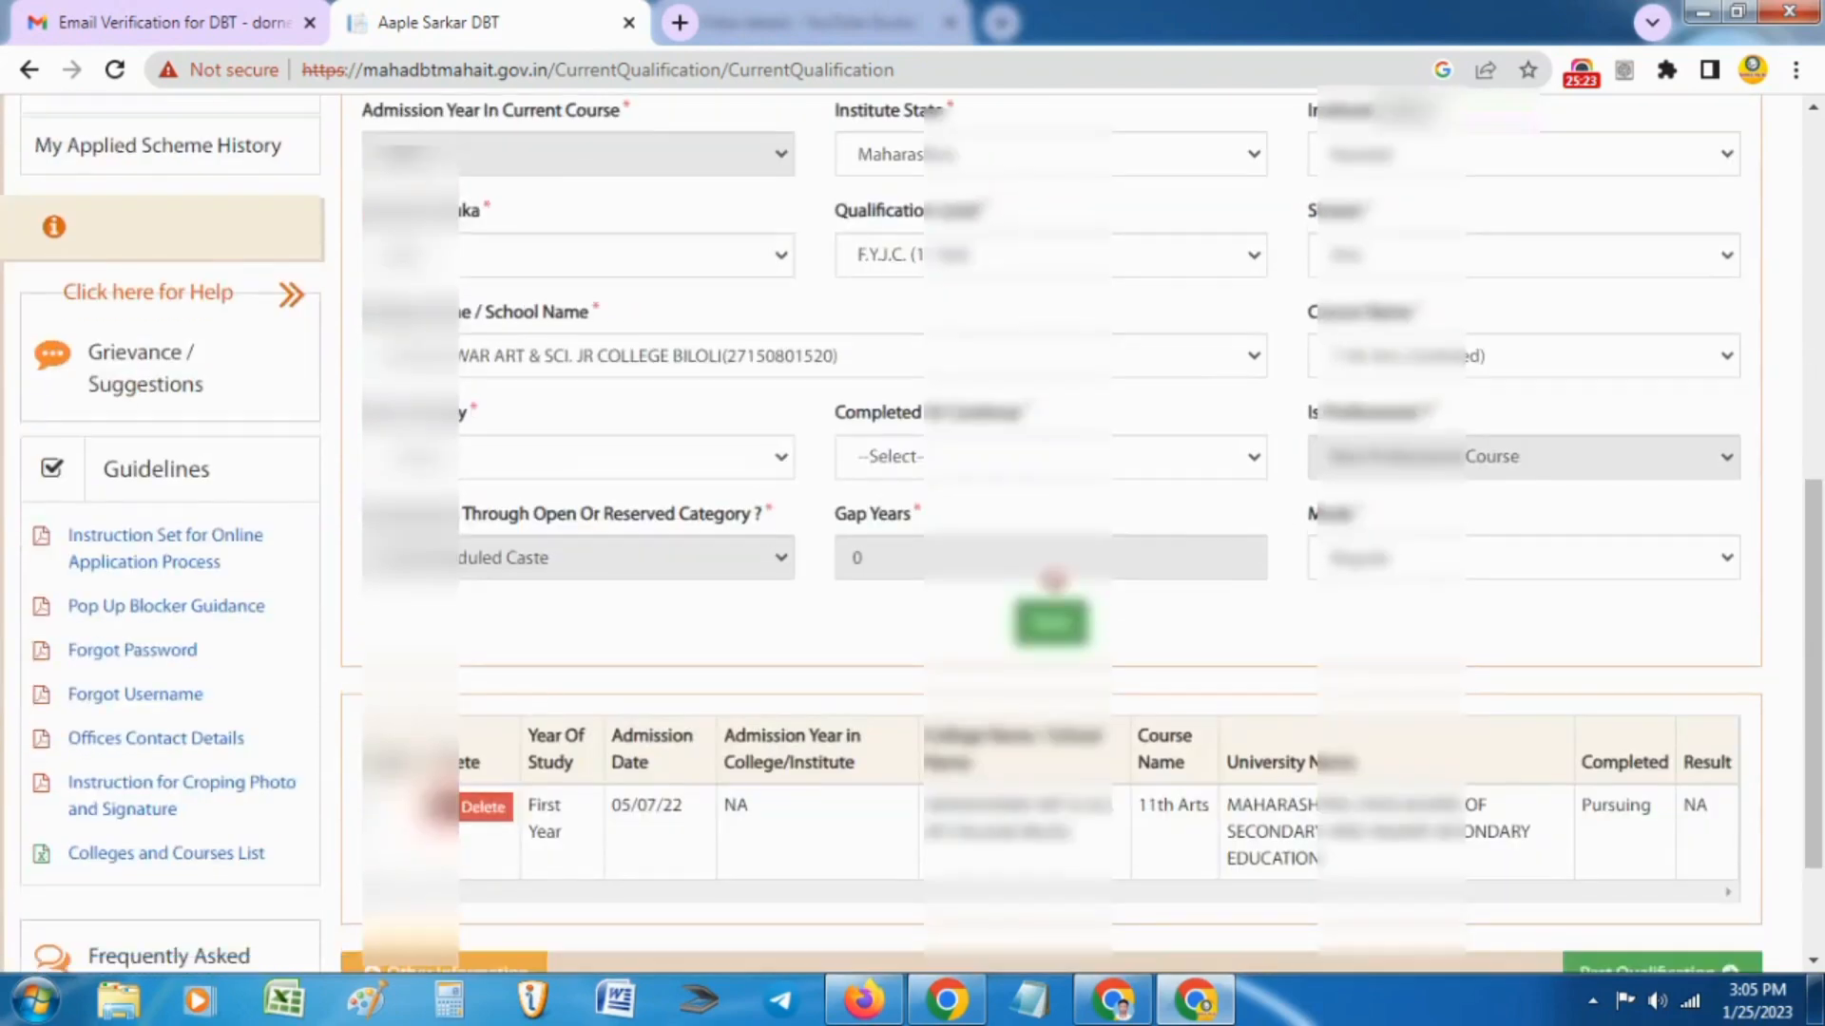
{"action": "scroll", "coordinate": [1321, 527], "scroll_direction": "up", "scroll_amount": 2}
{"action": "scroll", "coordinate": [1615, 760], "scroll_direction": "up", "scroll_amount": 2}
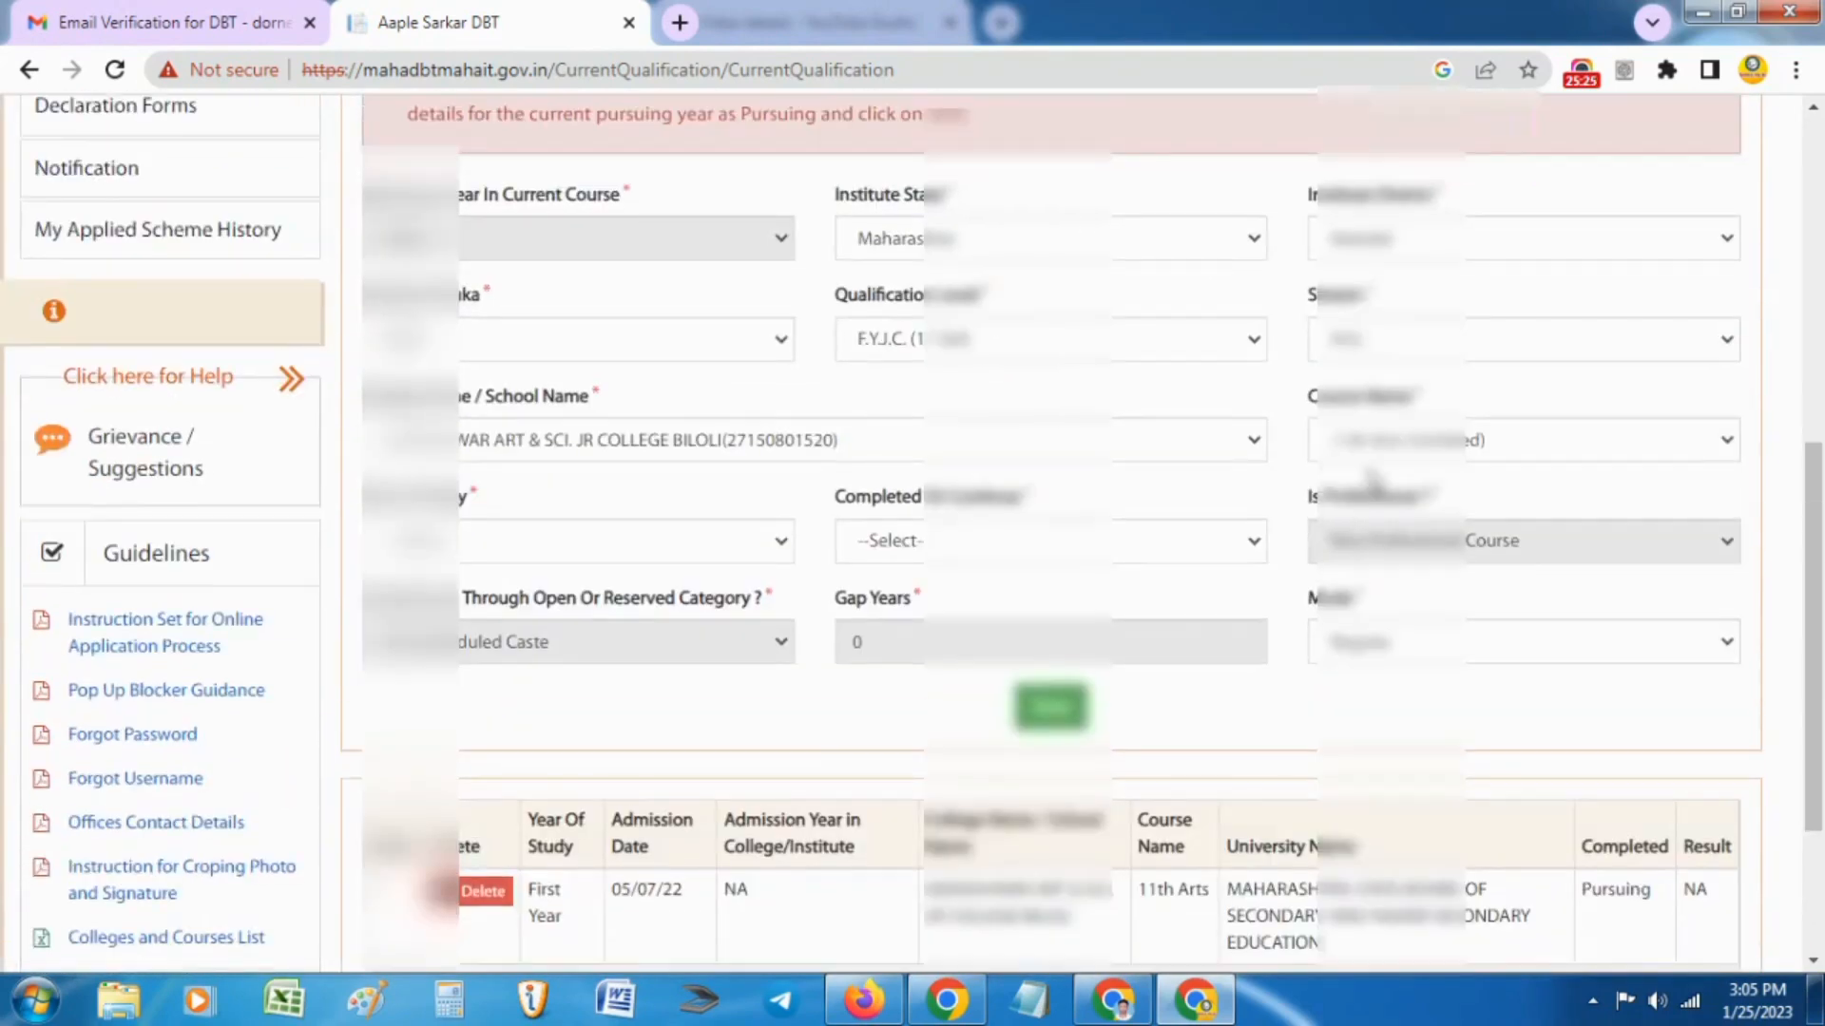
{"action": "scroll", "coordinate": [1615, 760], "scroll_direction": "down", "scroll_amount": 4}
Move to Past Qualification and scroll through the saved qualification entries
{"action": "left_click", "coordinate": [1670, 794]}
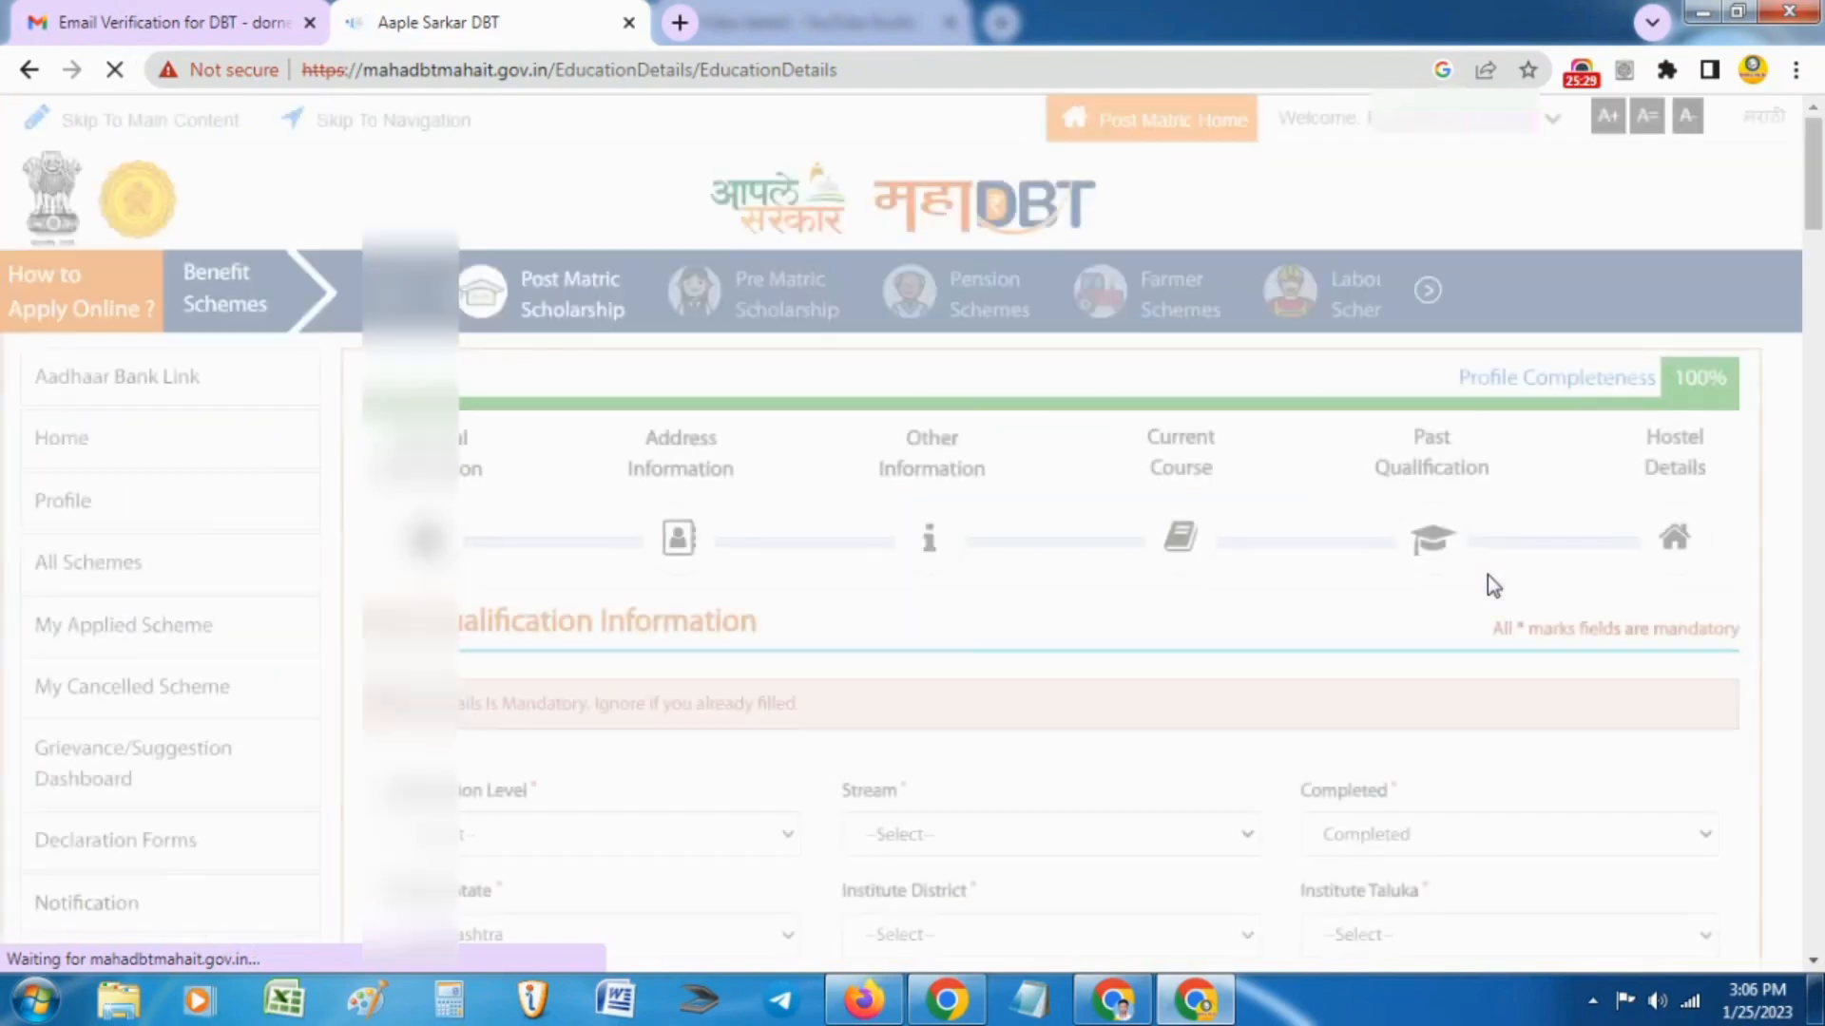
{"action": "scroll", "coordinate": [1458, 613], "scroll_direction": "down", "scroll_amount": 2}
{"action": "scroll", "coordinate": [1426, 632], "scroll_direction": "down", "scroll_amount": 4}
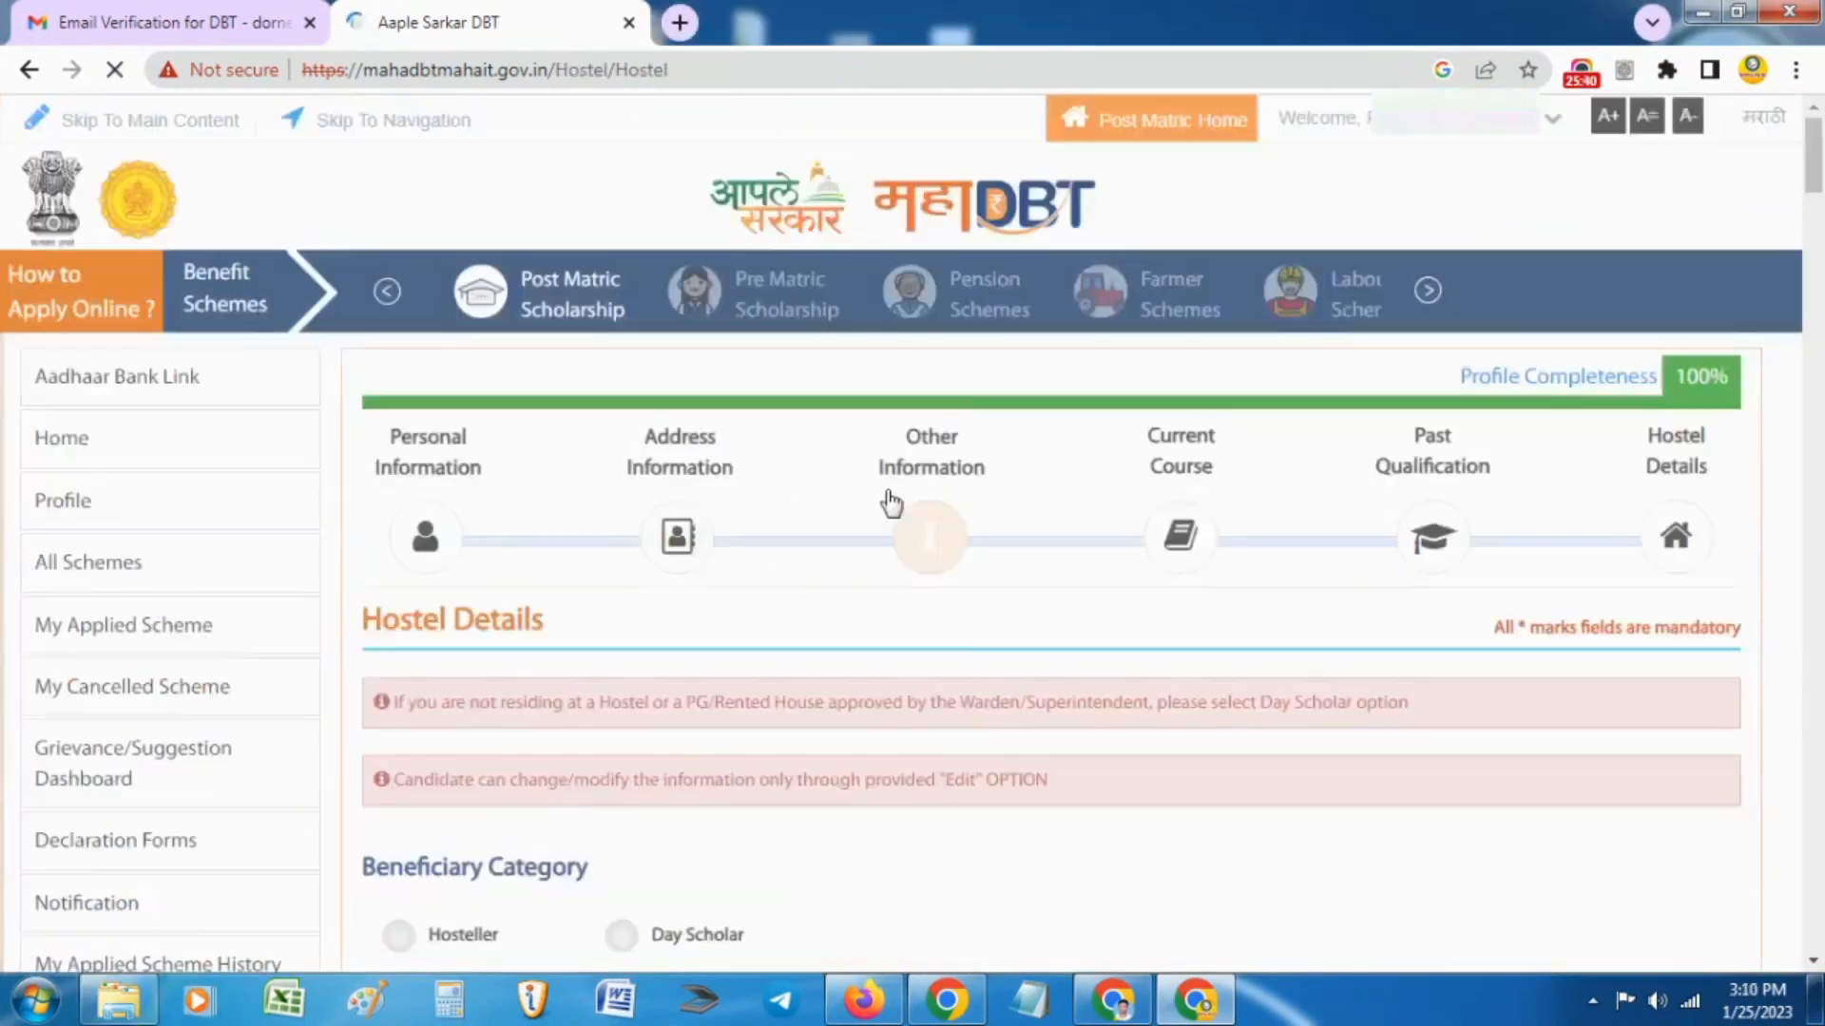
{"action": "scroll", "coordinate": [891, 503], "scroll_direction": "down", "scroll_amount": 5}
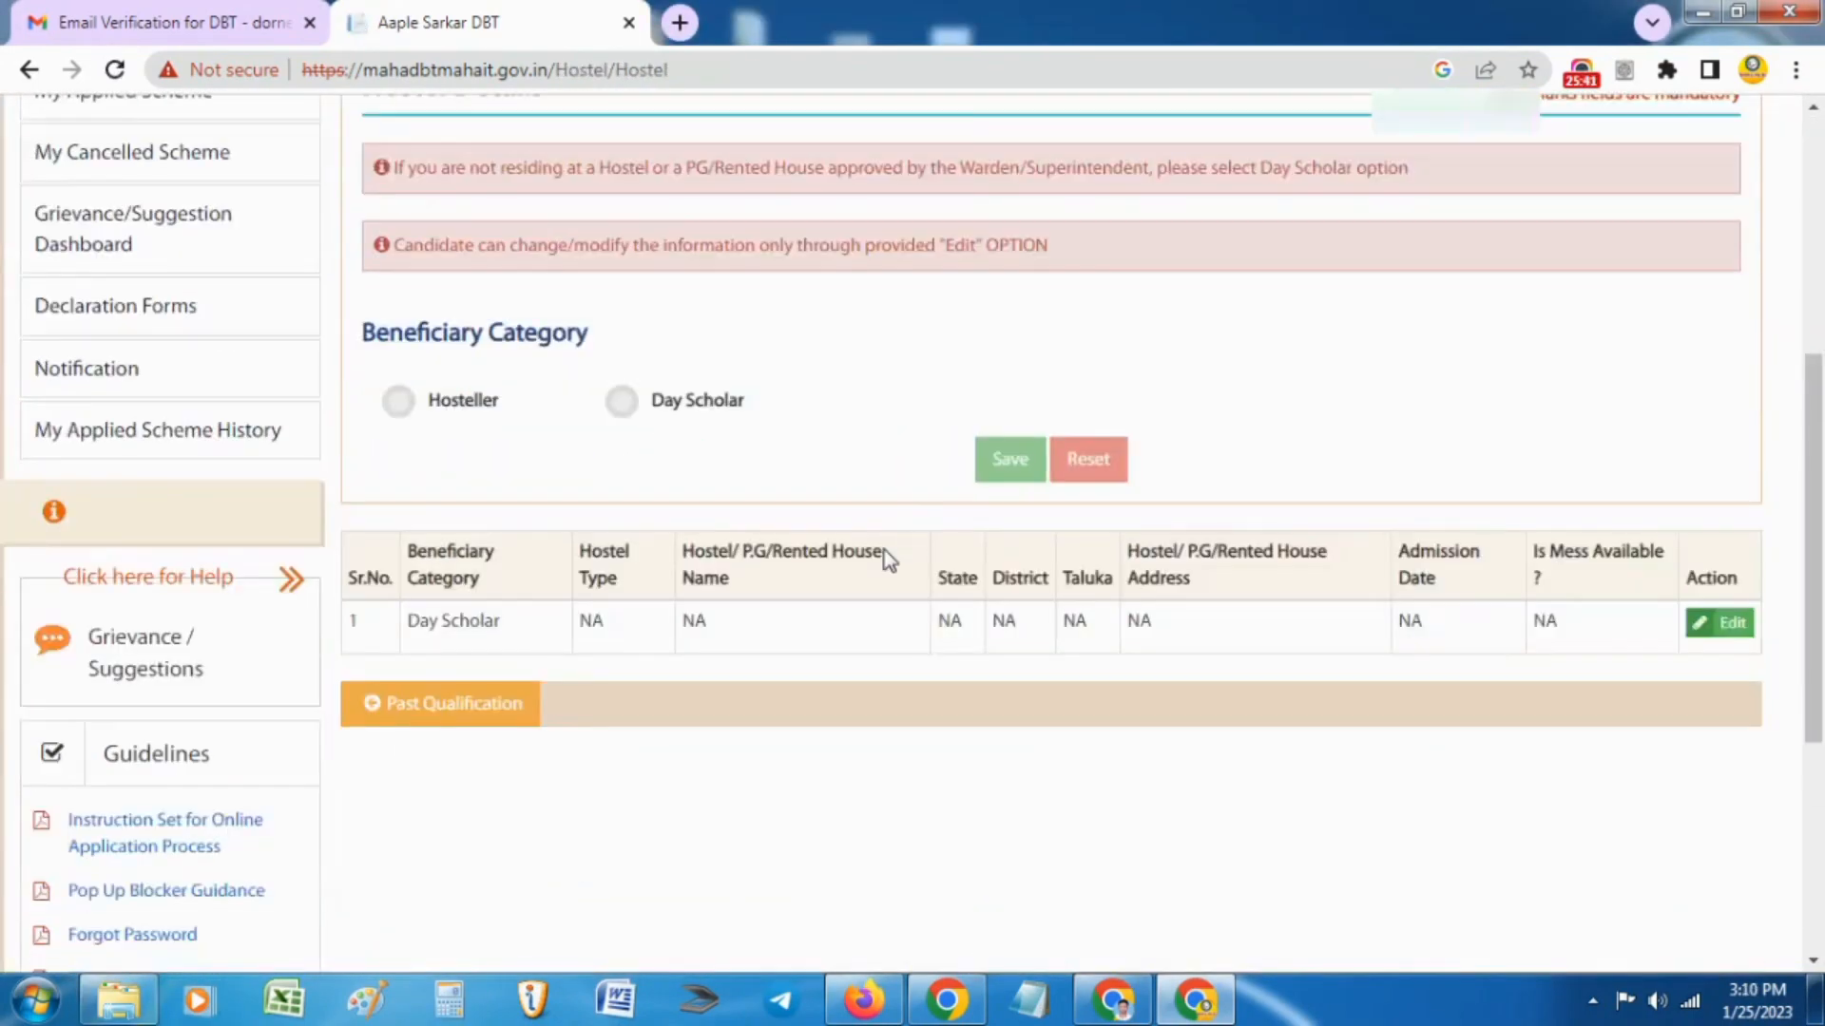
{"action": "scroll", "coordinate": [114, 508], "scroll_direction": "up", "scroll_amount": 3}
Recheck the Aadhaar bank link status, return home, then load the All Schemes page
{"action": "scroll", "coordinate": [89, 390], "scroll_direction": "up", "scroll_amount": 3}
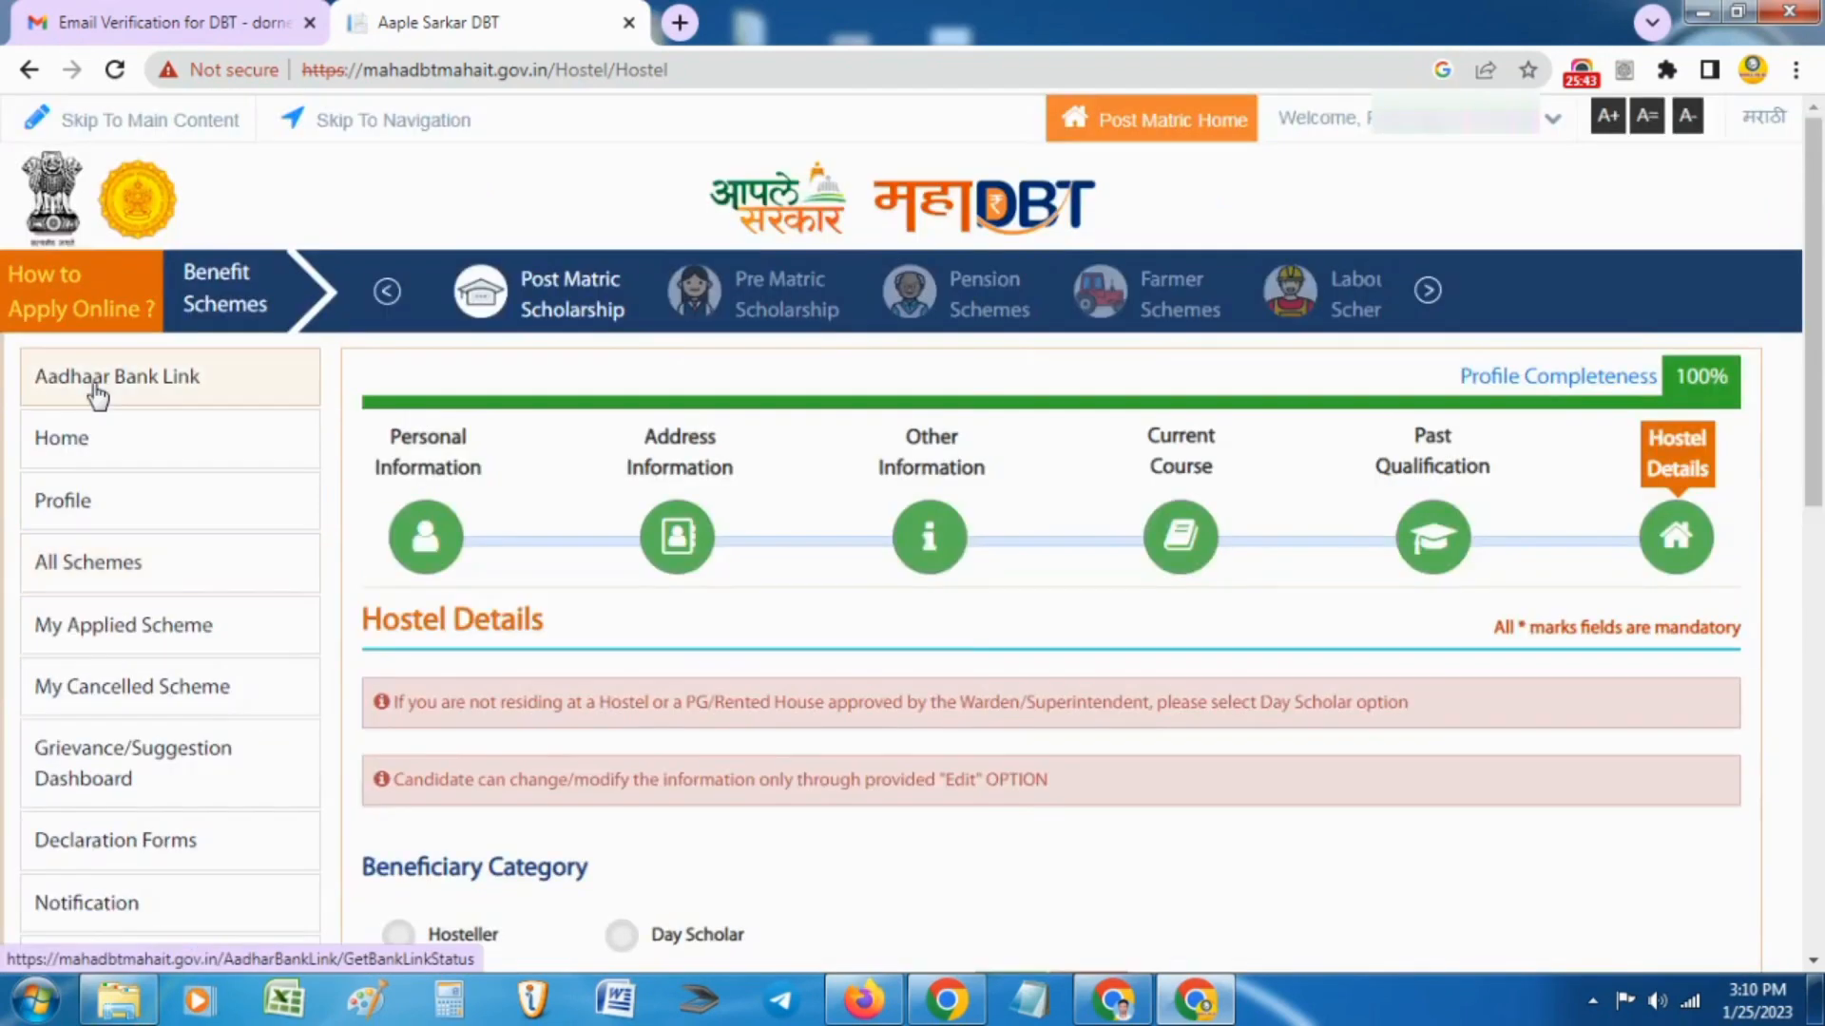
{"action": "left_click", "coordinate": [89, 380]}
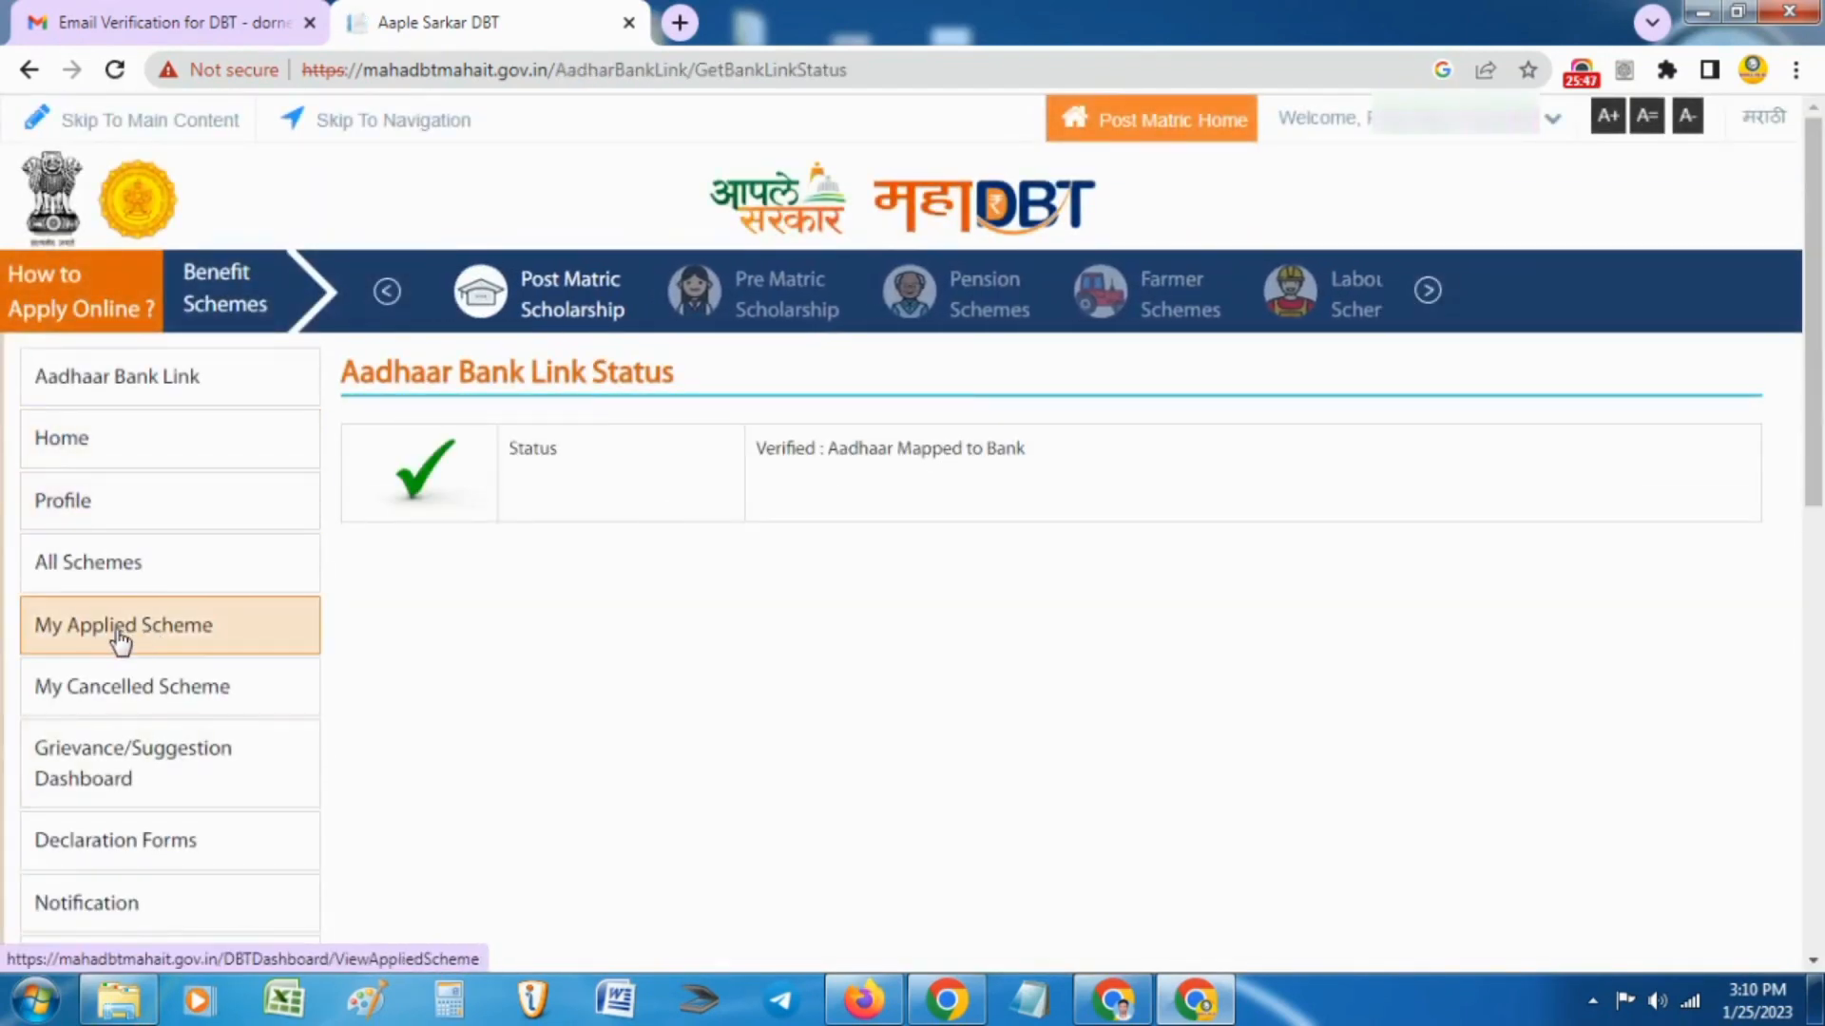
{"action": "left_click", "coordinate": [65, 437]}
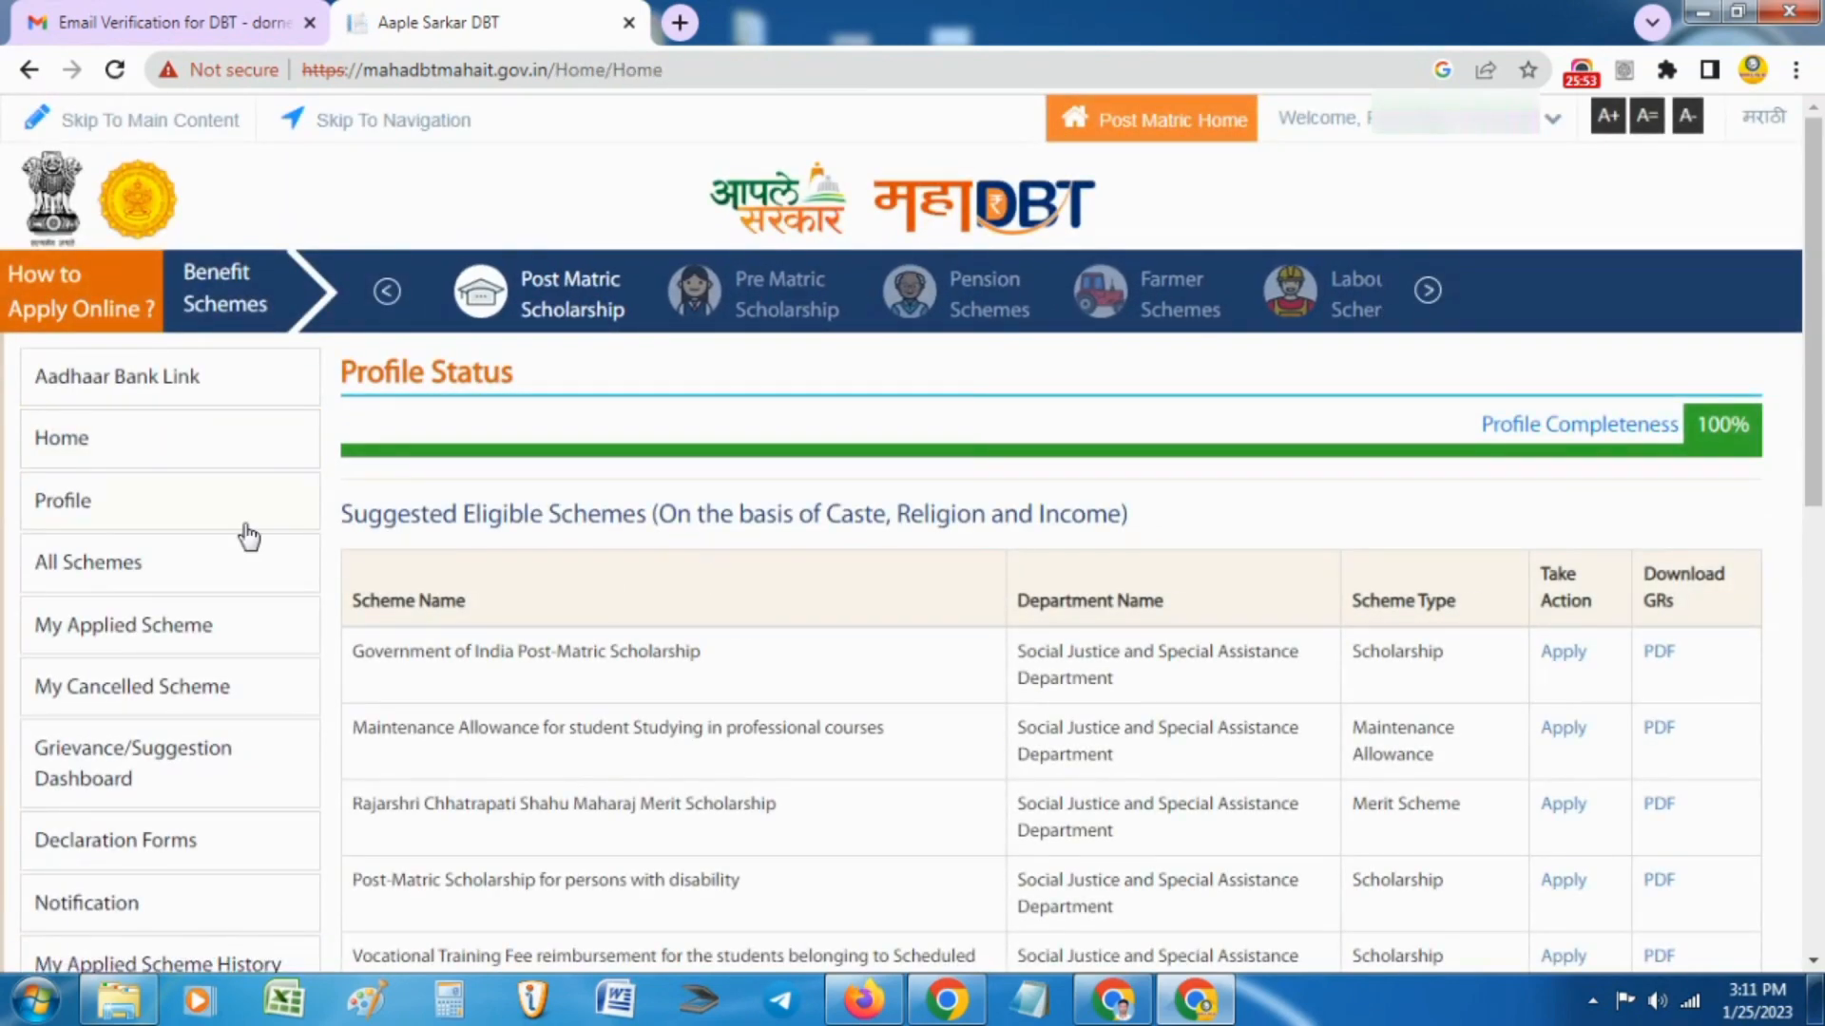
{"action": "left_click", "coordinate": [89, 571]}
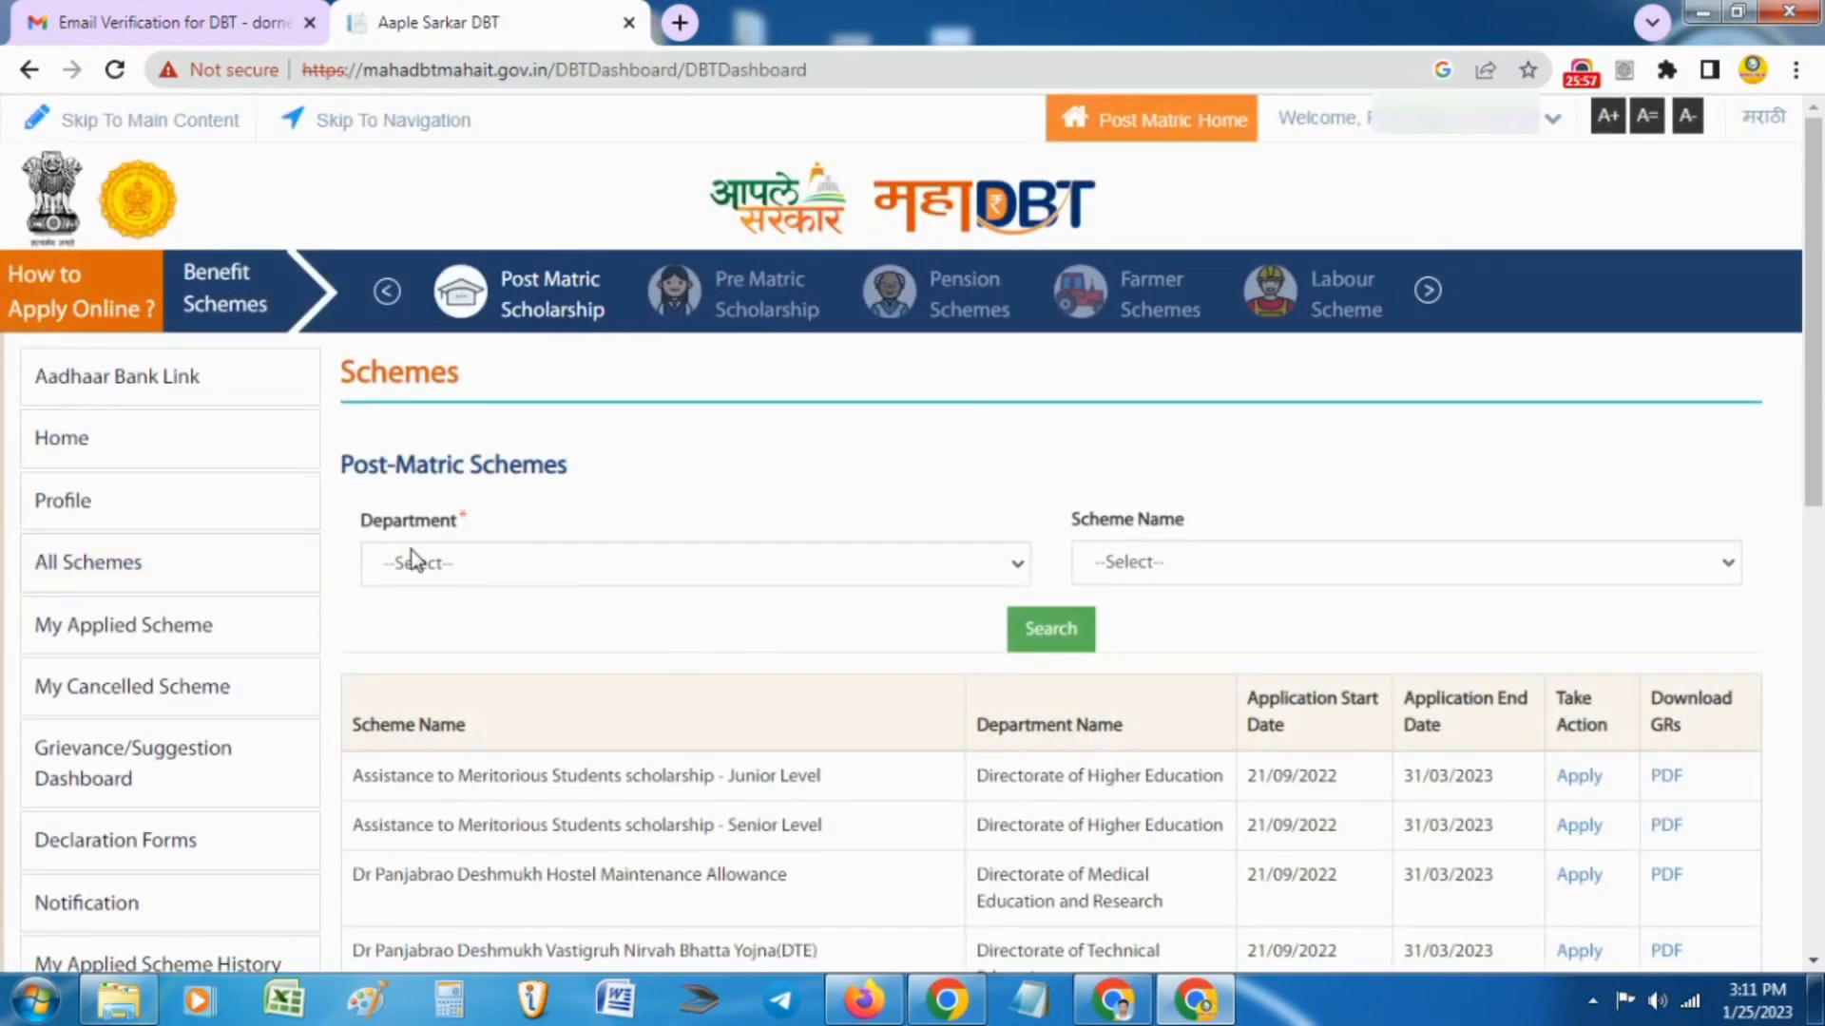
Search for Government of India Post-Matric Scholarship under the Social Justice and Special Assistance Department
{"action": "left_click", "coordinate": [409, 563]}
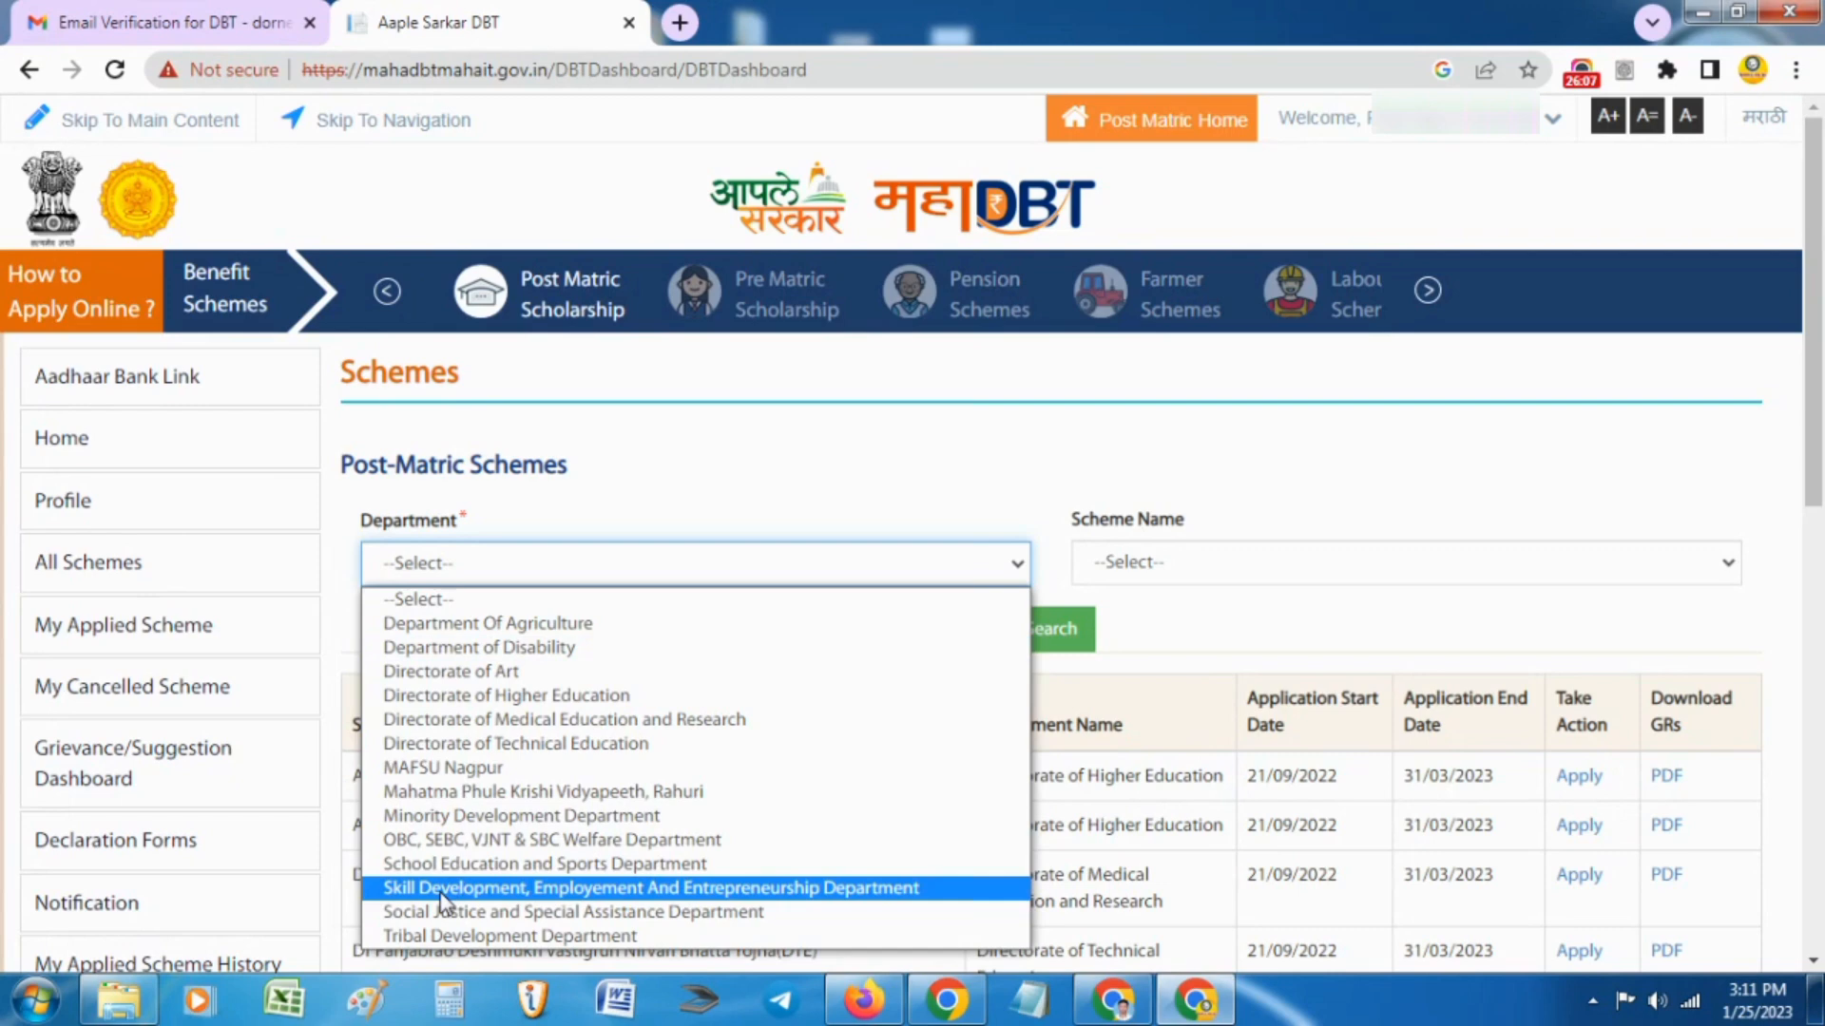
{"action": "left_click", "coordinate": [591, 914]}
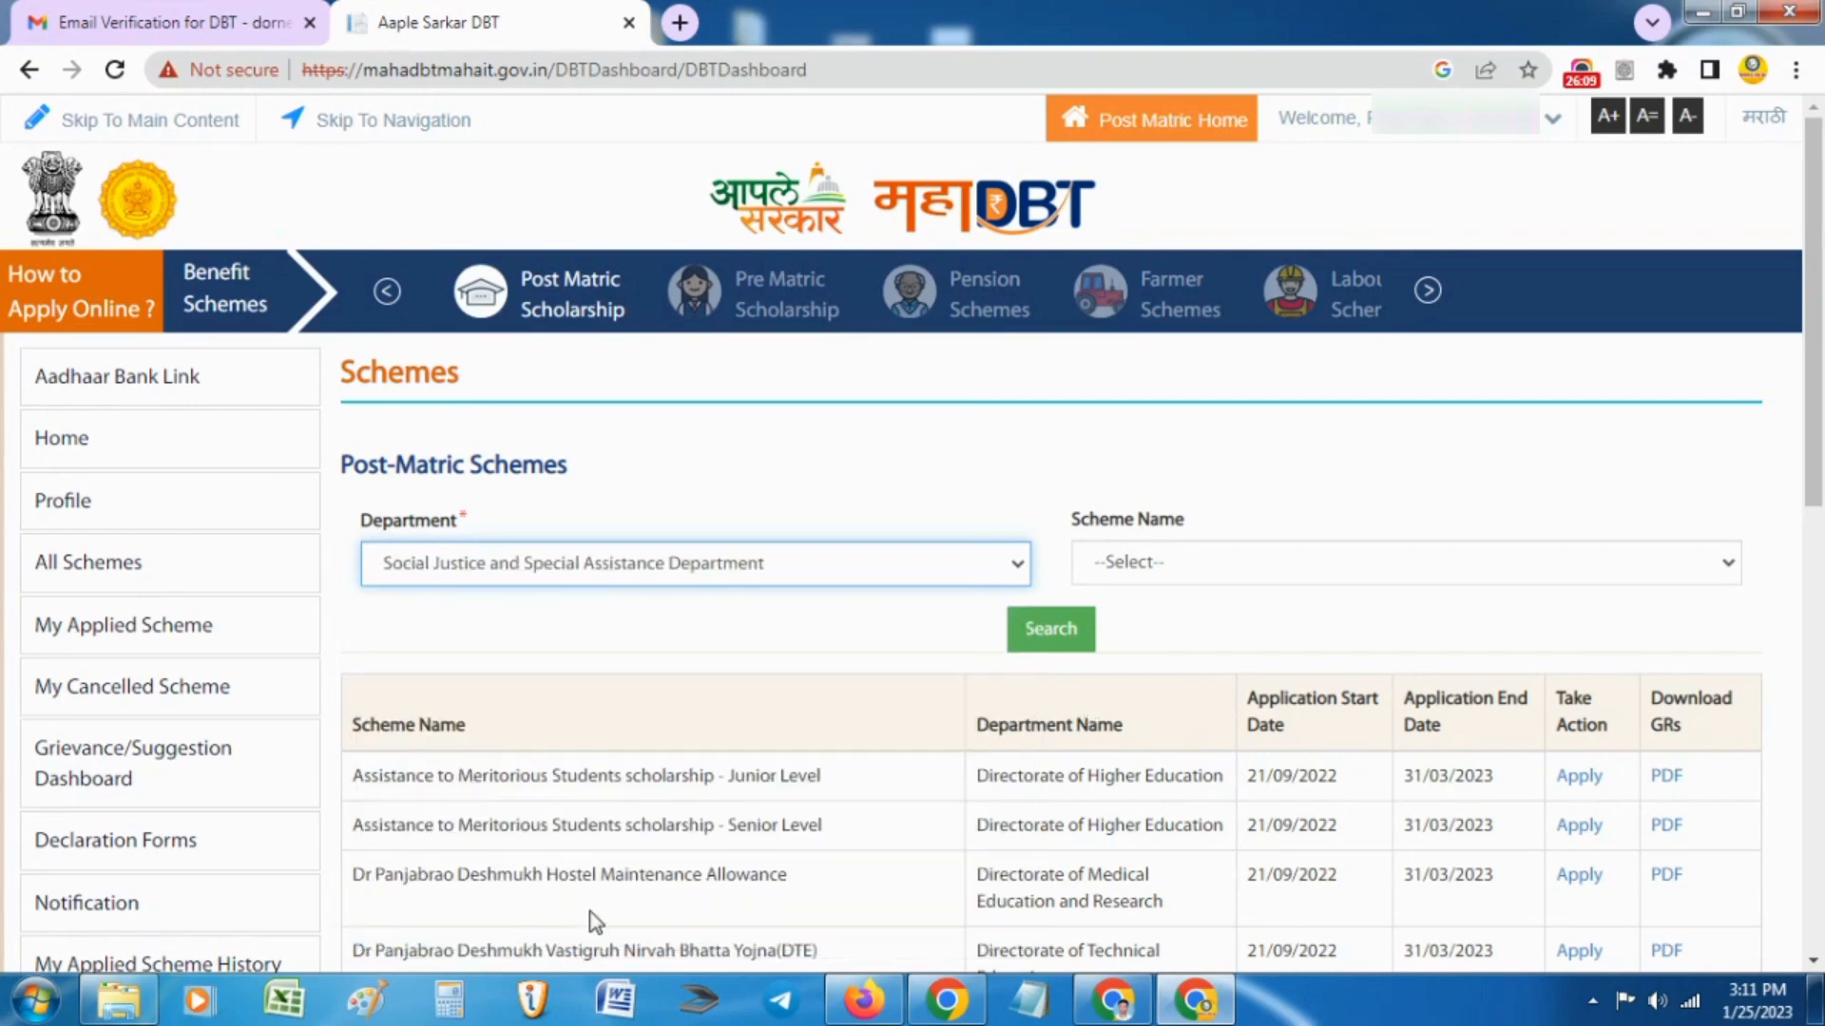
{"action": "left_click", "coordinate": [1171, 563]}
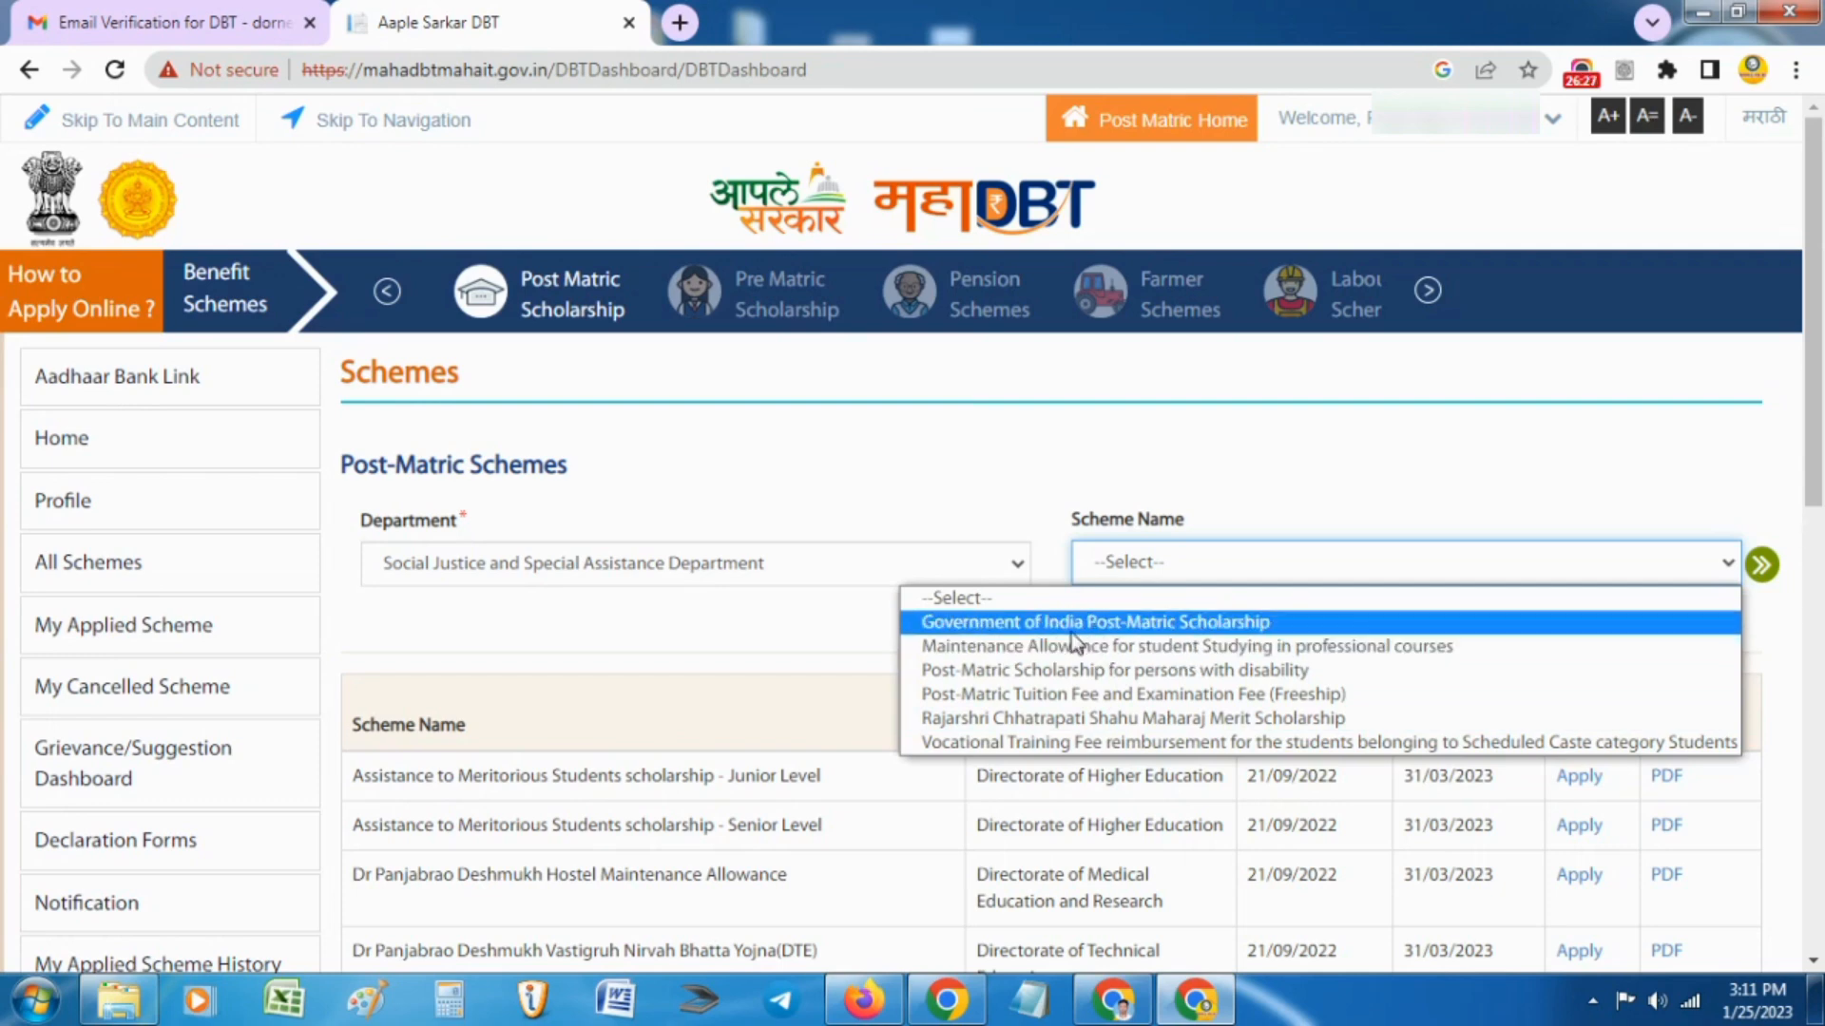
{"action": "left_click", "coordinate": [1163, 622]}
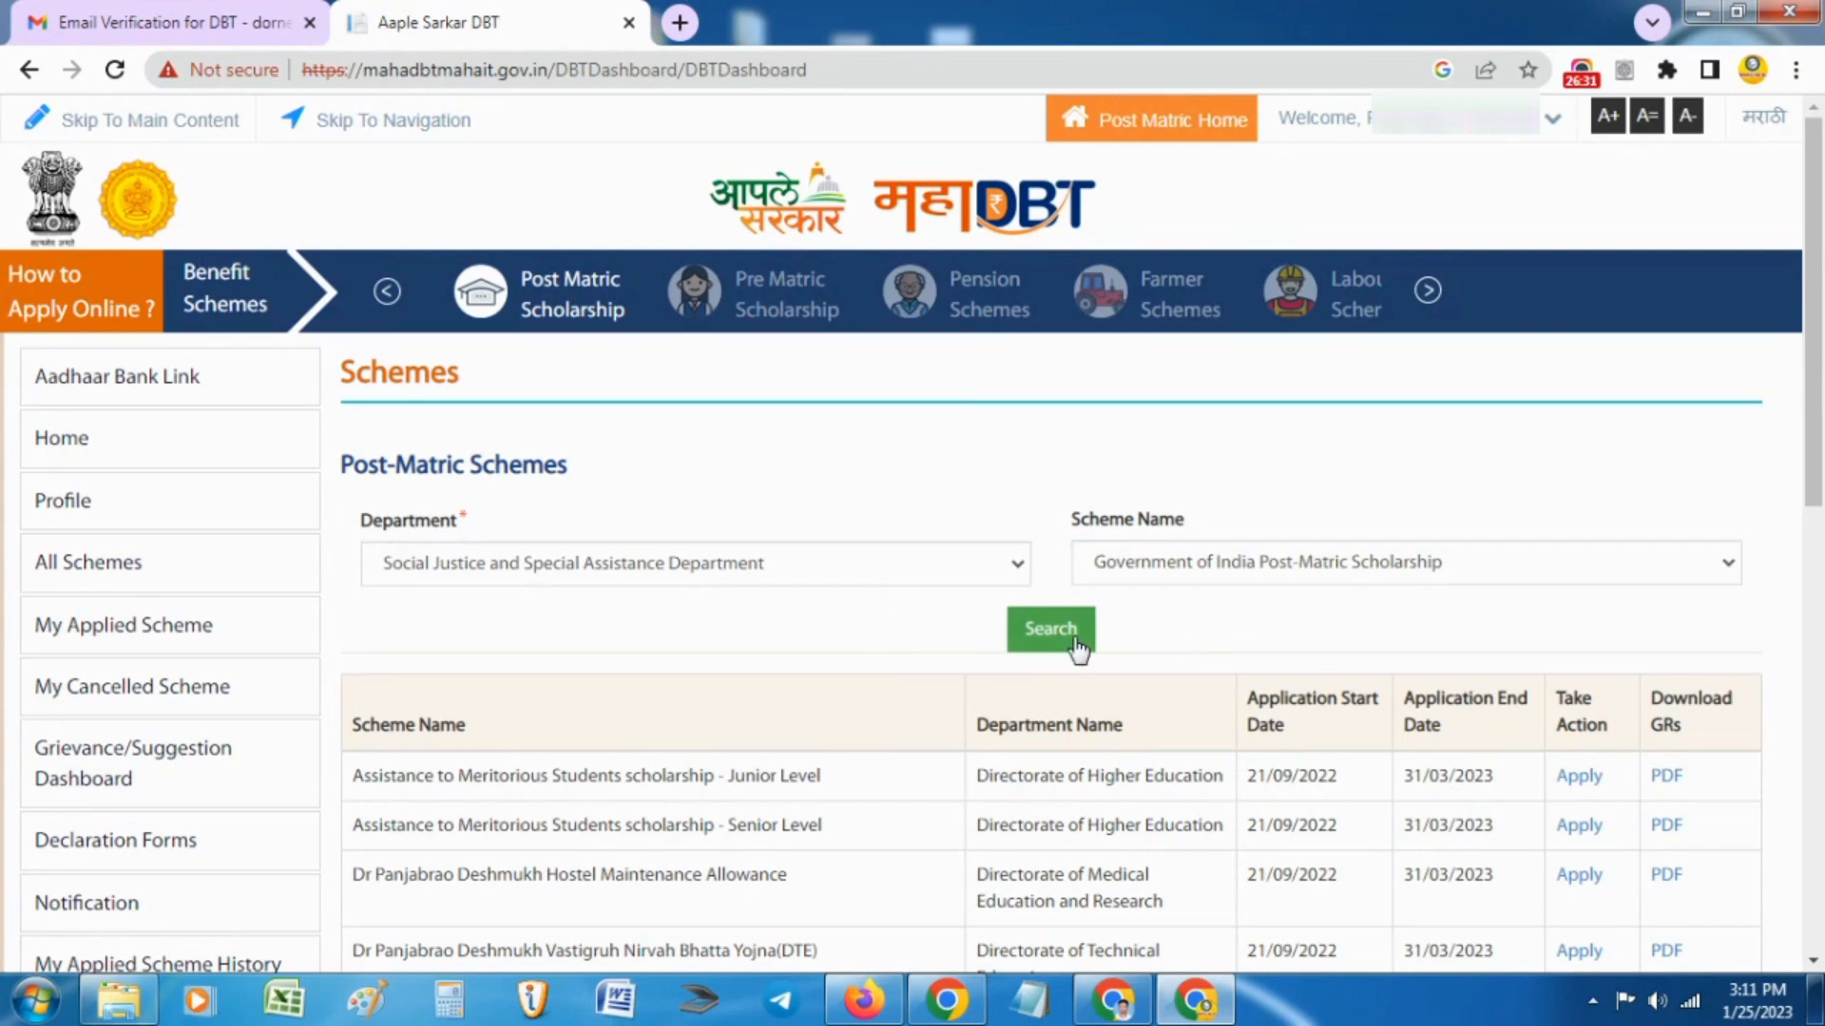
{"action": "left_click", "coordinate": [1077, 648]}
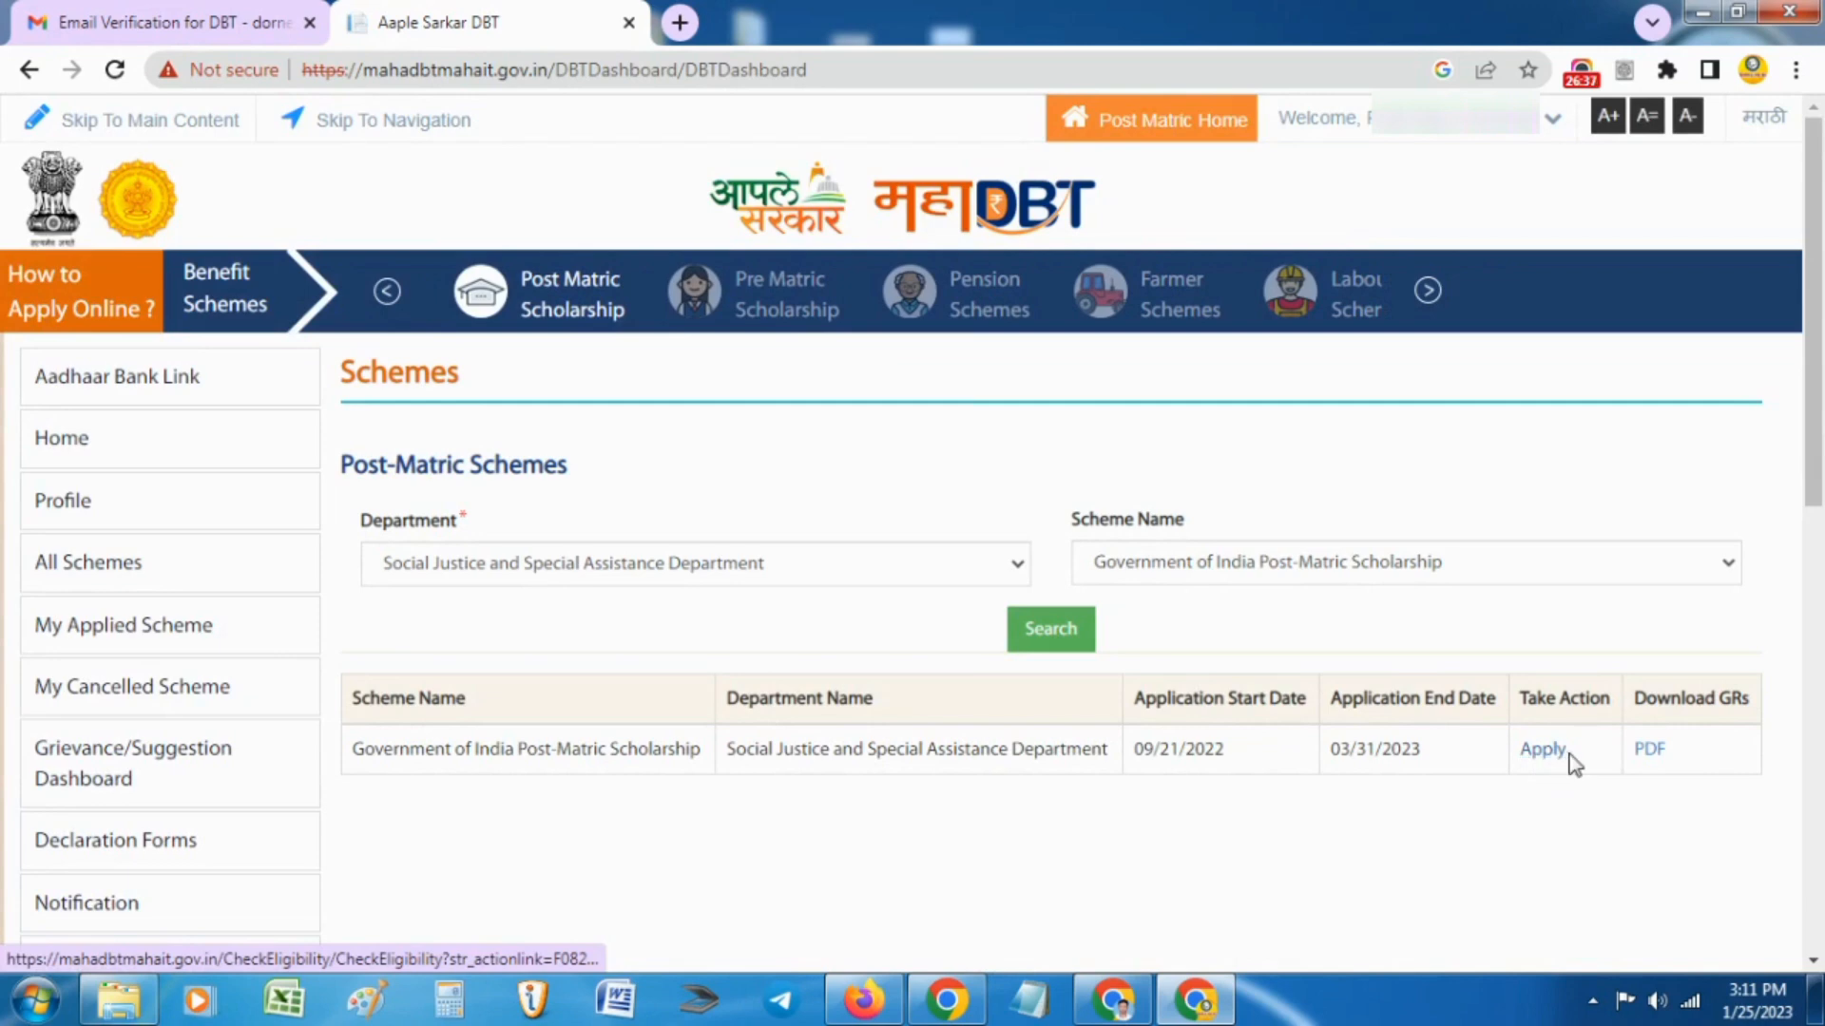
Start the scholarship application and set 'Is this a Renewal Application?' to No
{"action": "left_click", "coordinate": [1542, 750]}
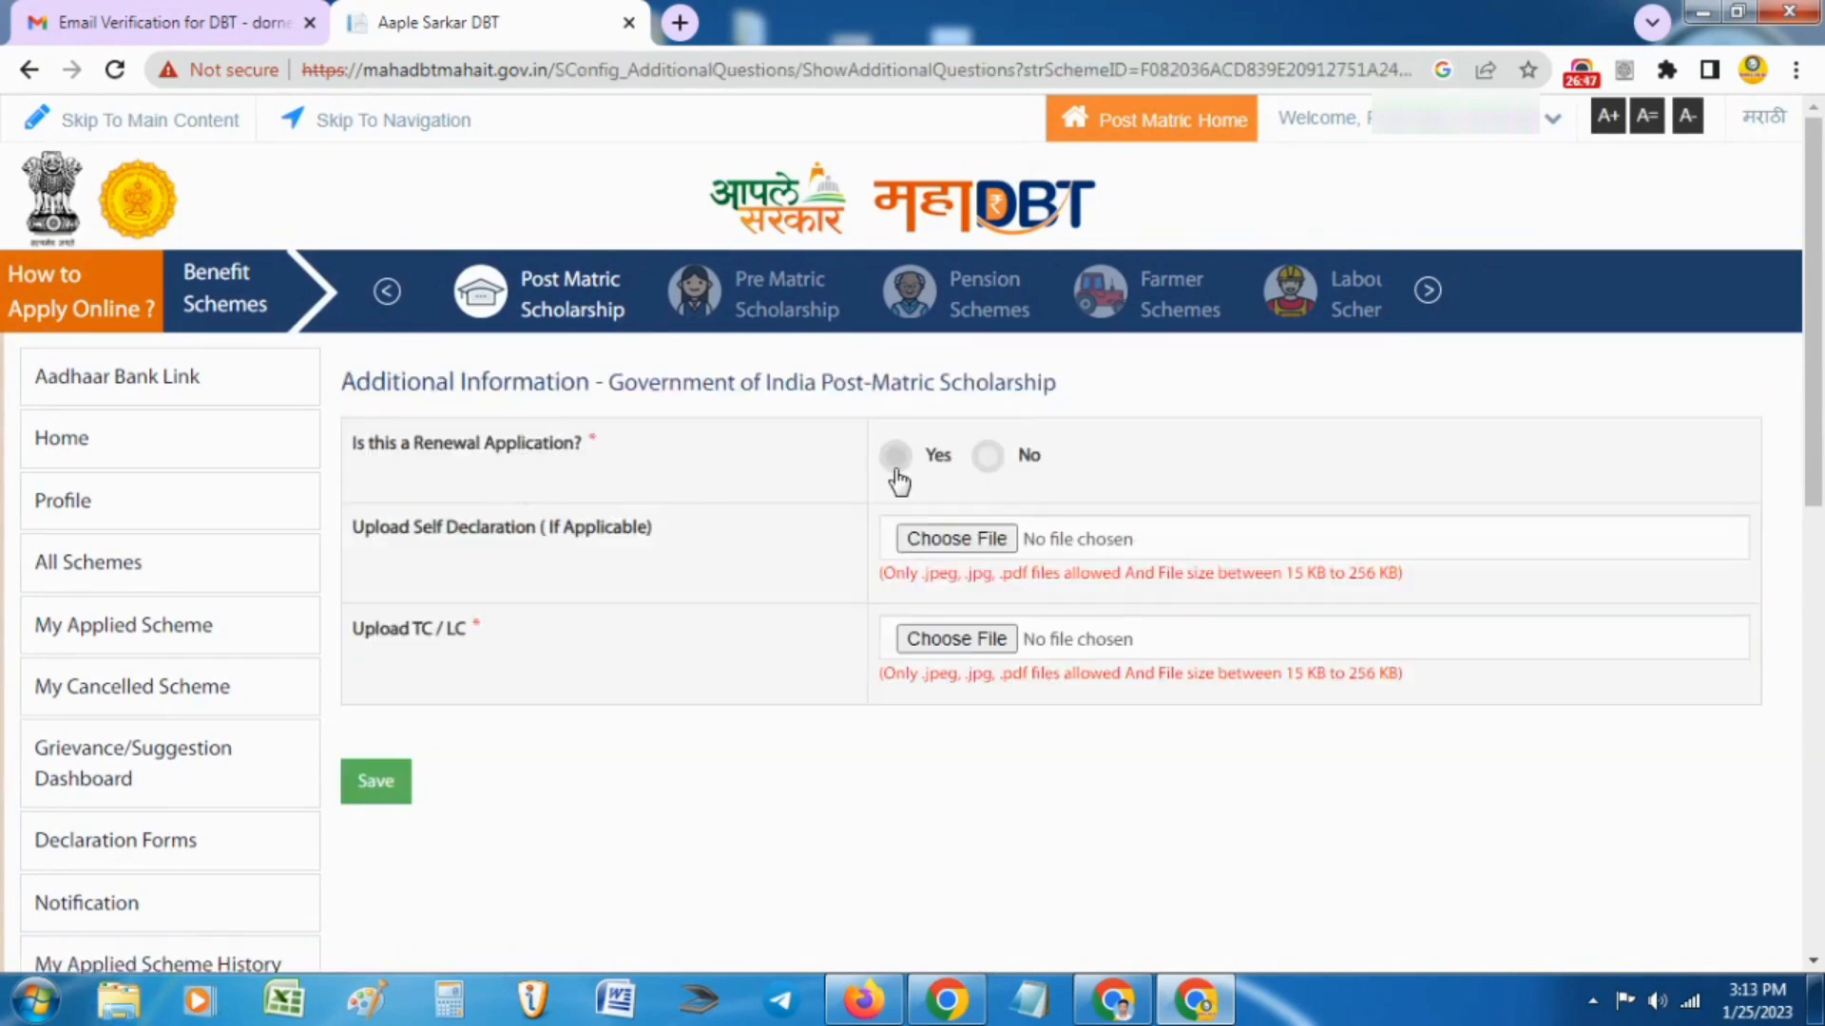
{"action": "left_click", "coordinate": [894, 456]}
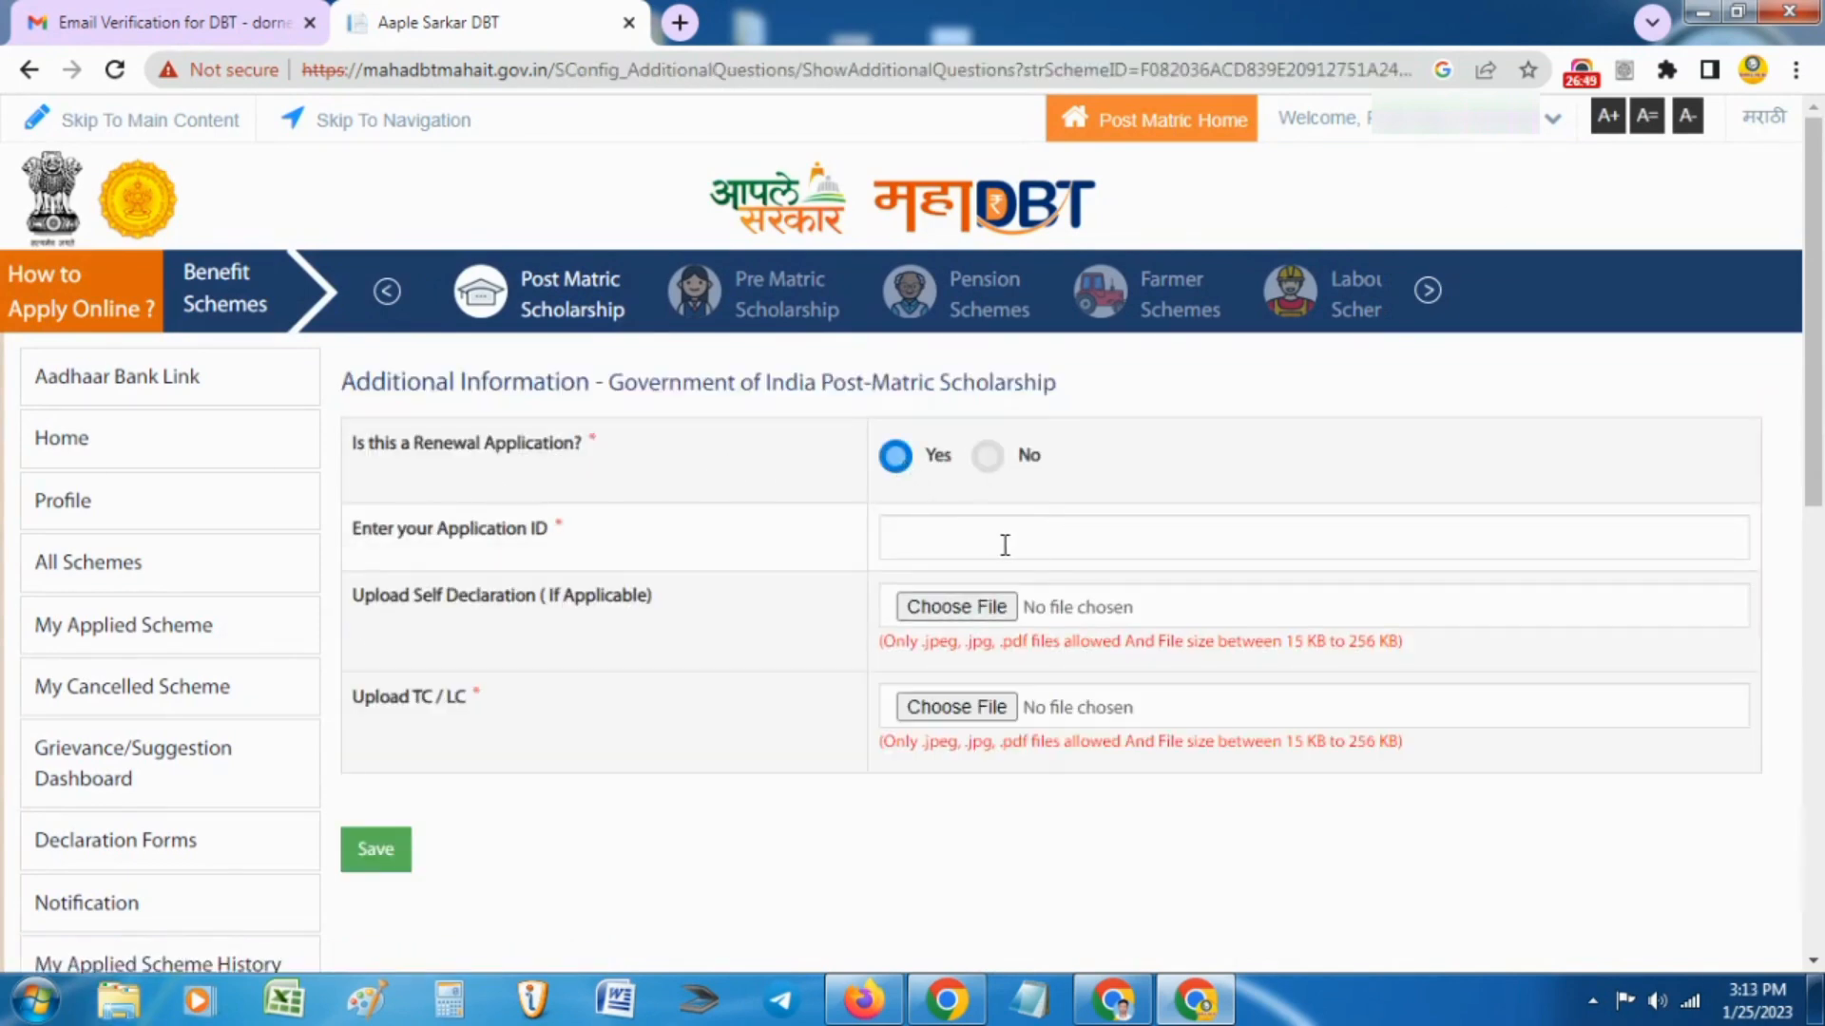
{"action": "left_click", "coordinate": [1006, 542]}
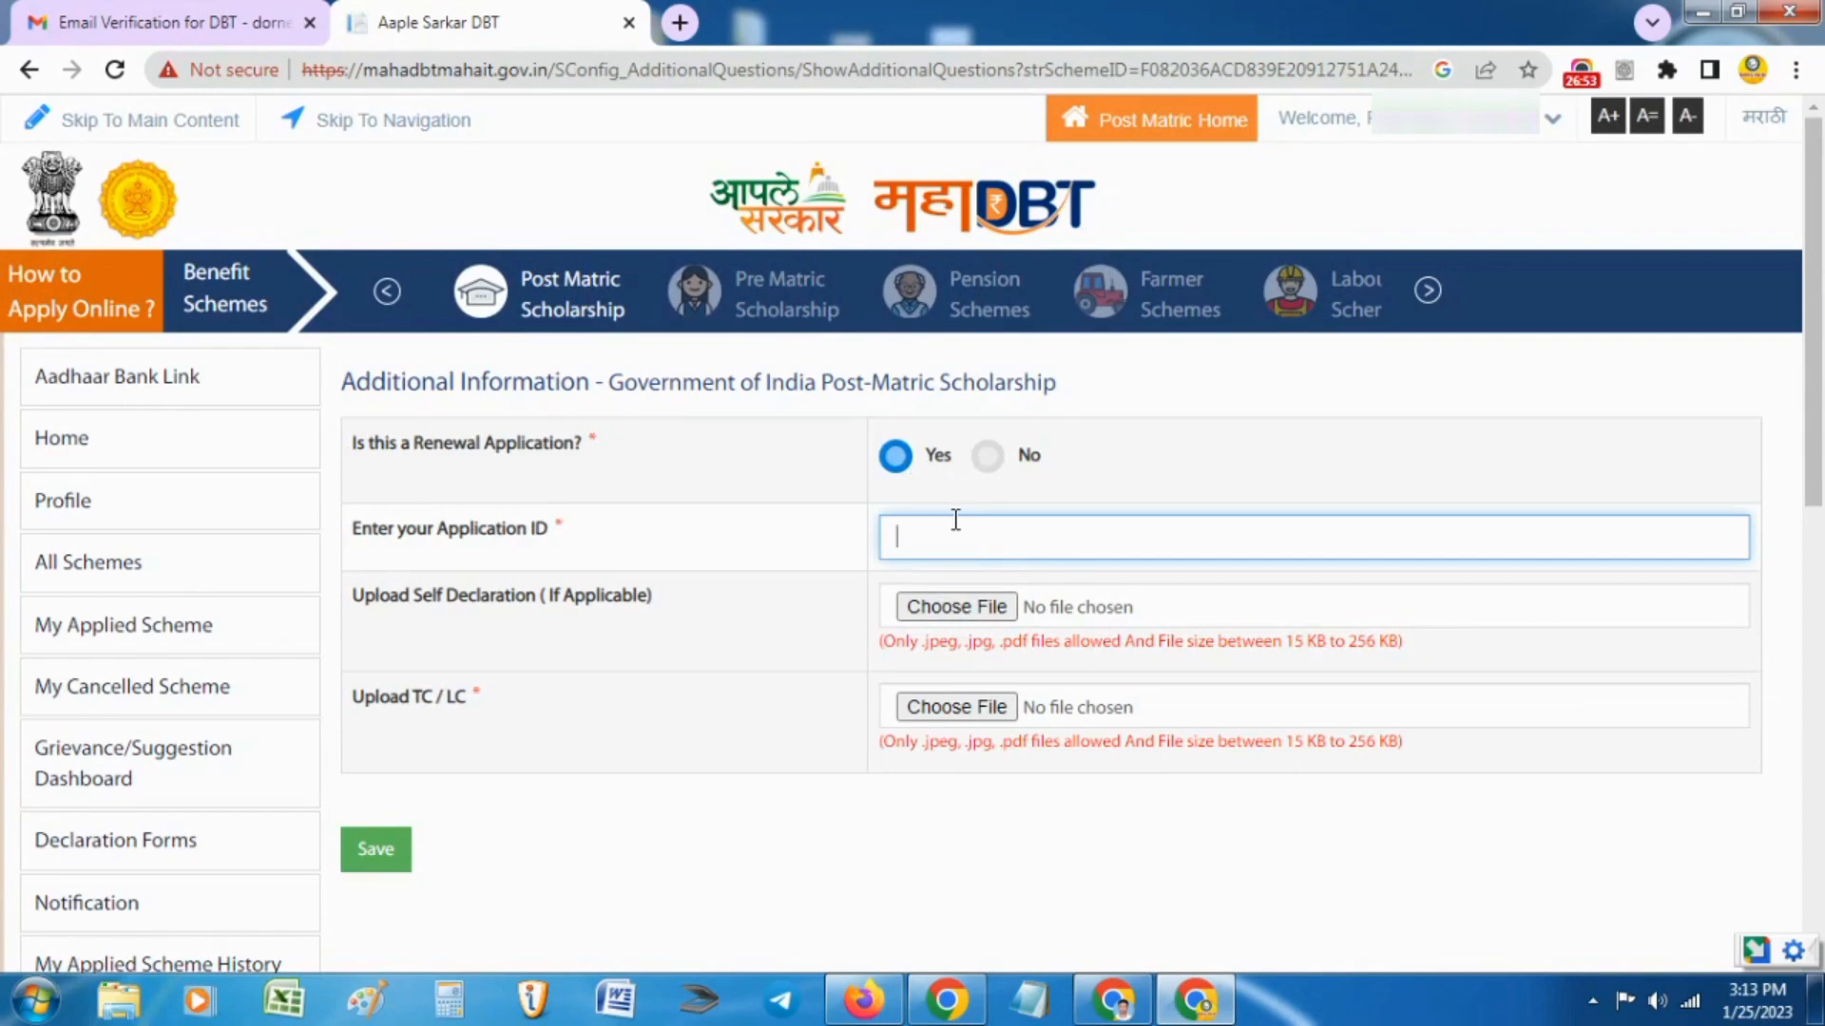
{"action": "left_click", "coordinate": [987, 457]}
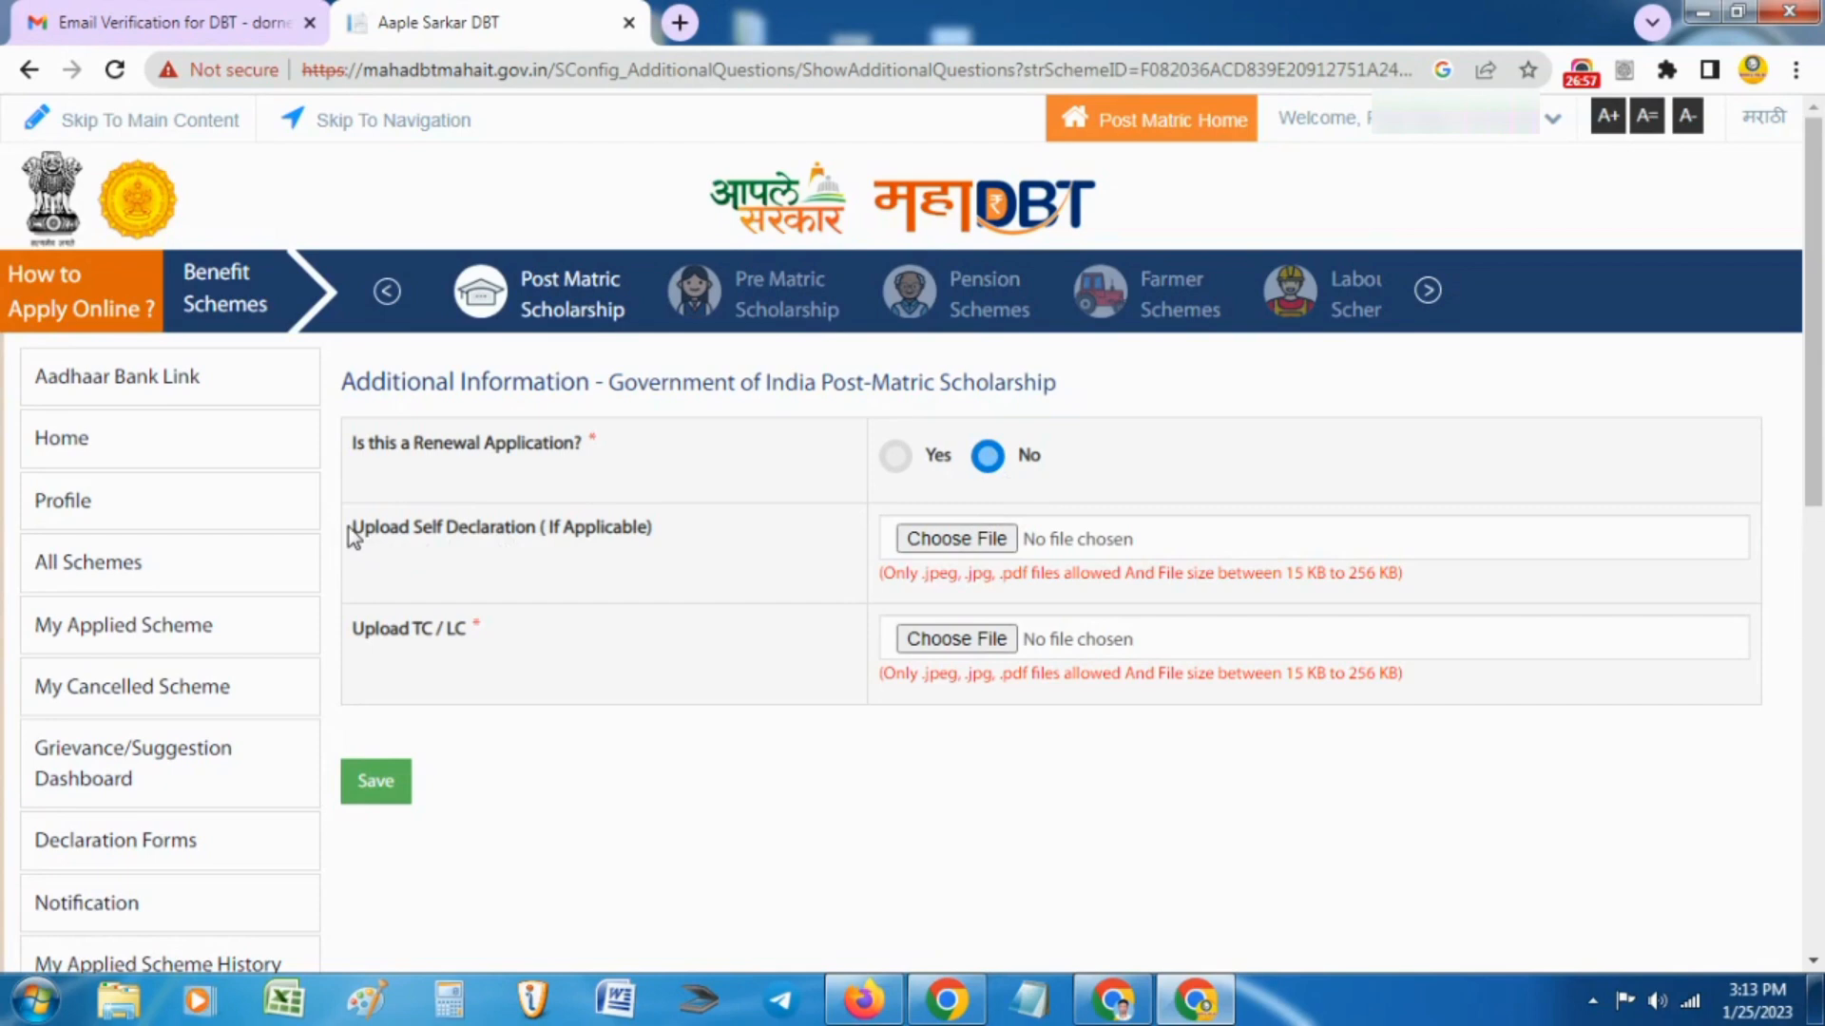
Highlight the self declaration and TC/LC upload fields, then save the additional information
{"action": "left_click_drag", "start_coordinate": [349, 529], "coordinate": [557, 535]}
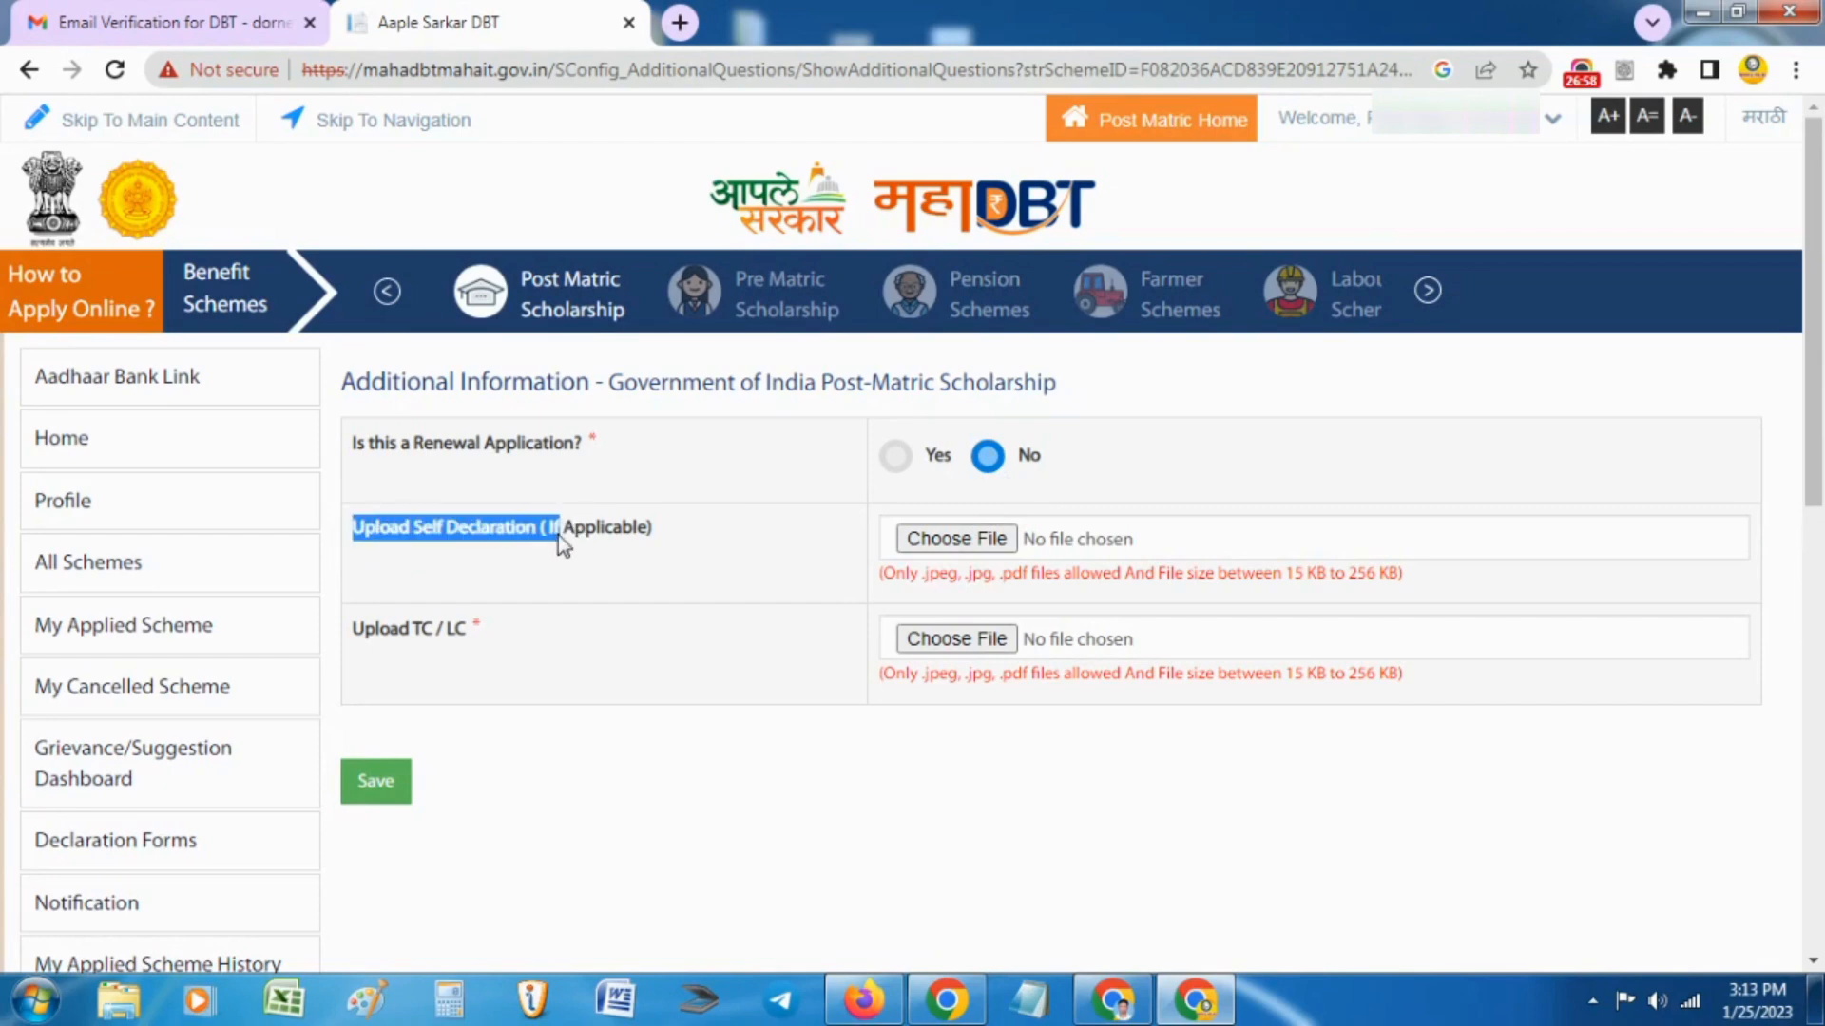
{"action": "left_click", "coordinate": [663, 542]}
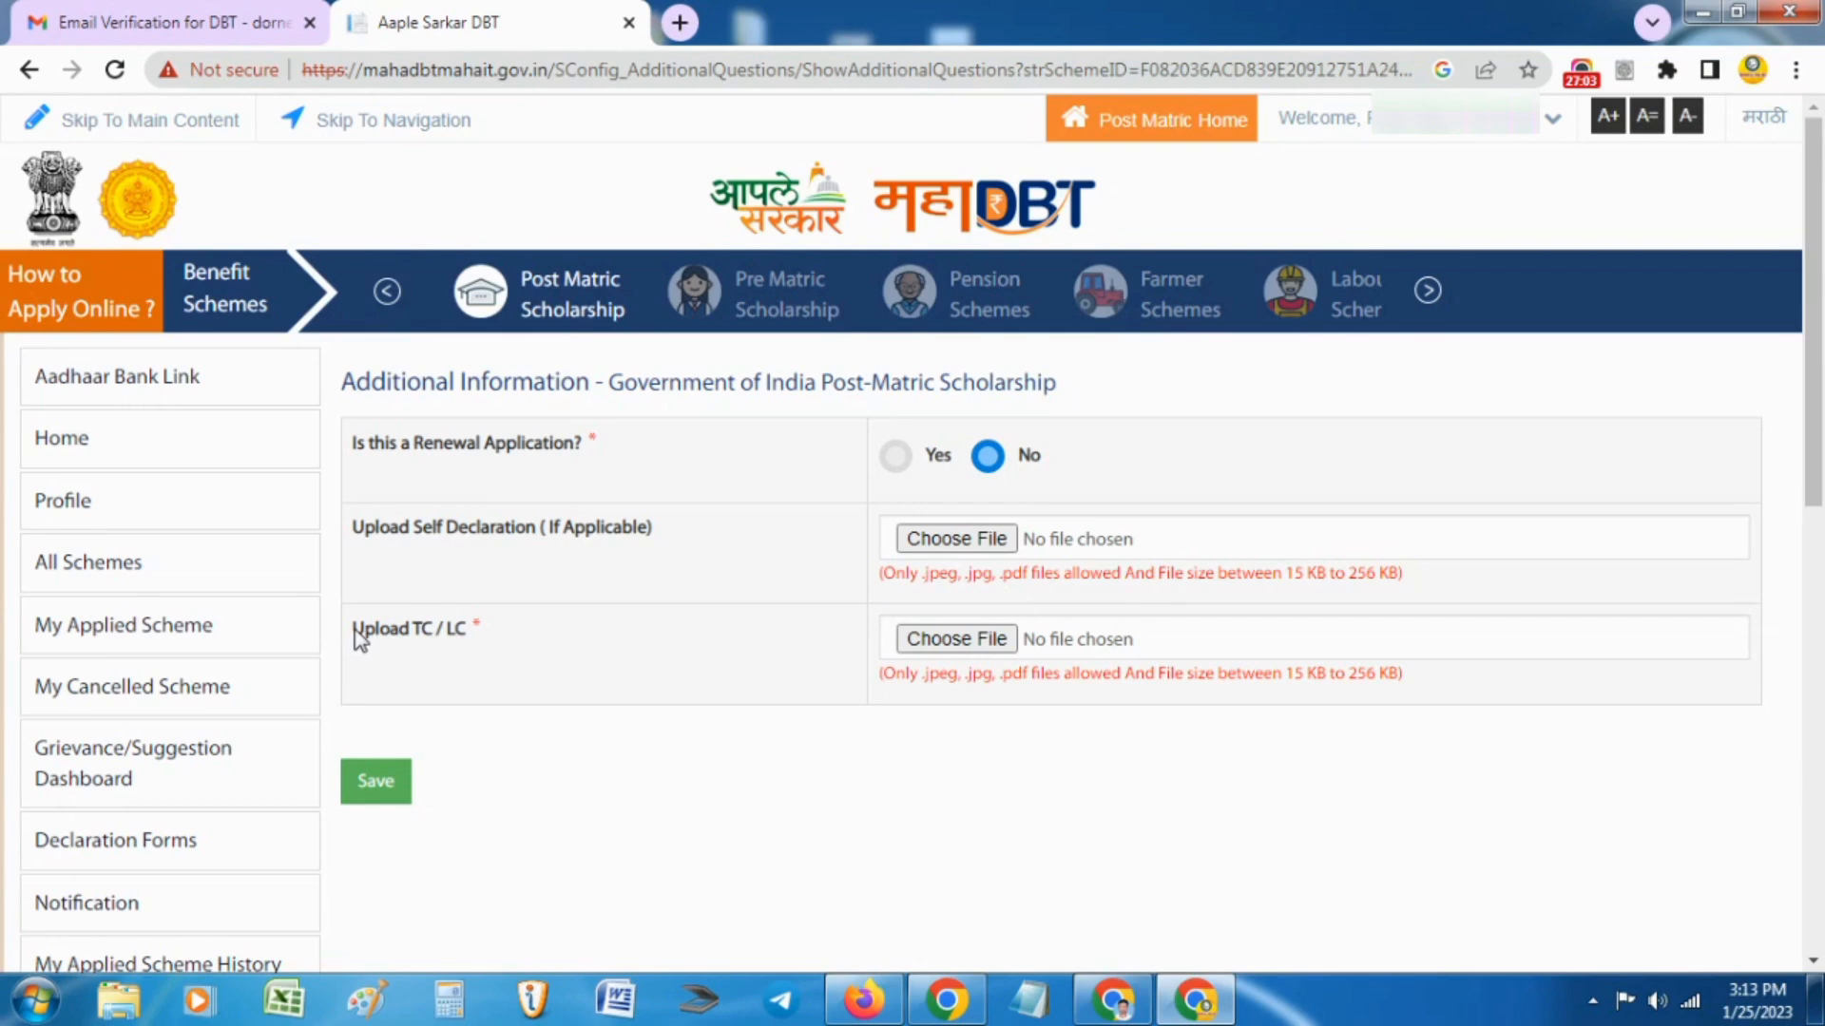
{"action": "left_click_drag", "start_coordinate": [356, 640], "coordinate": [492, 646]}
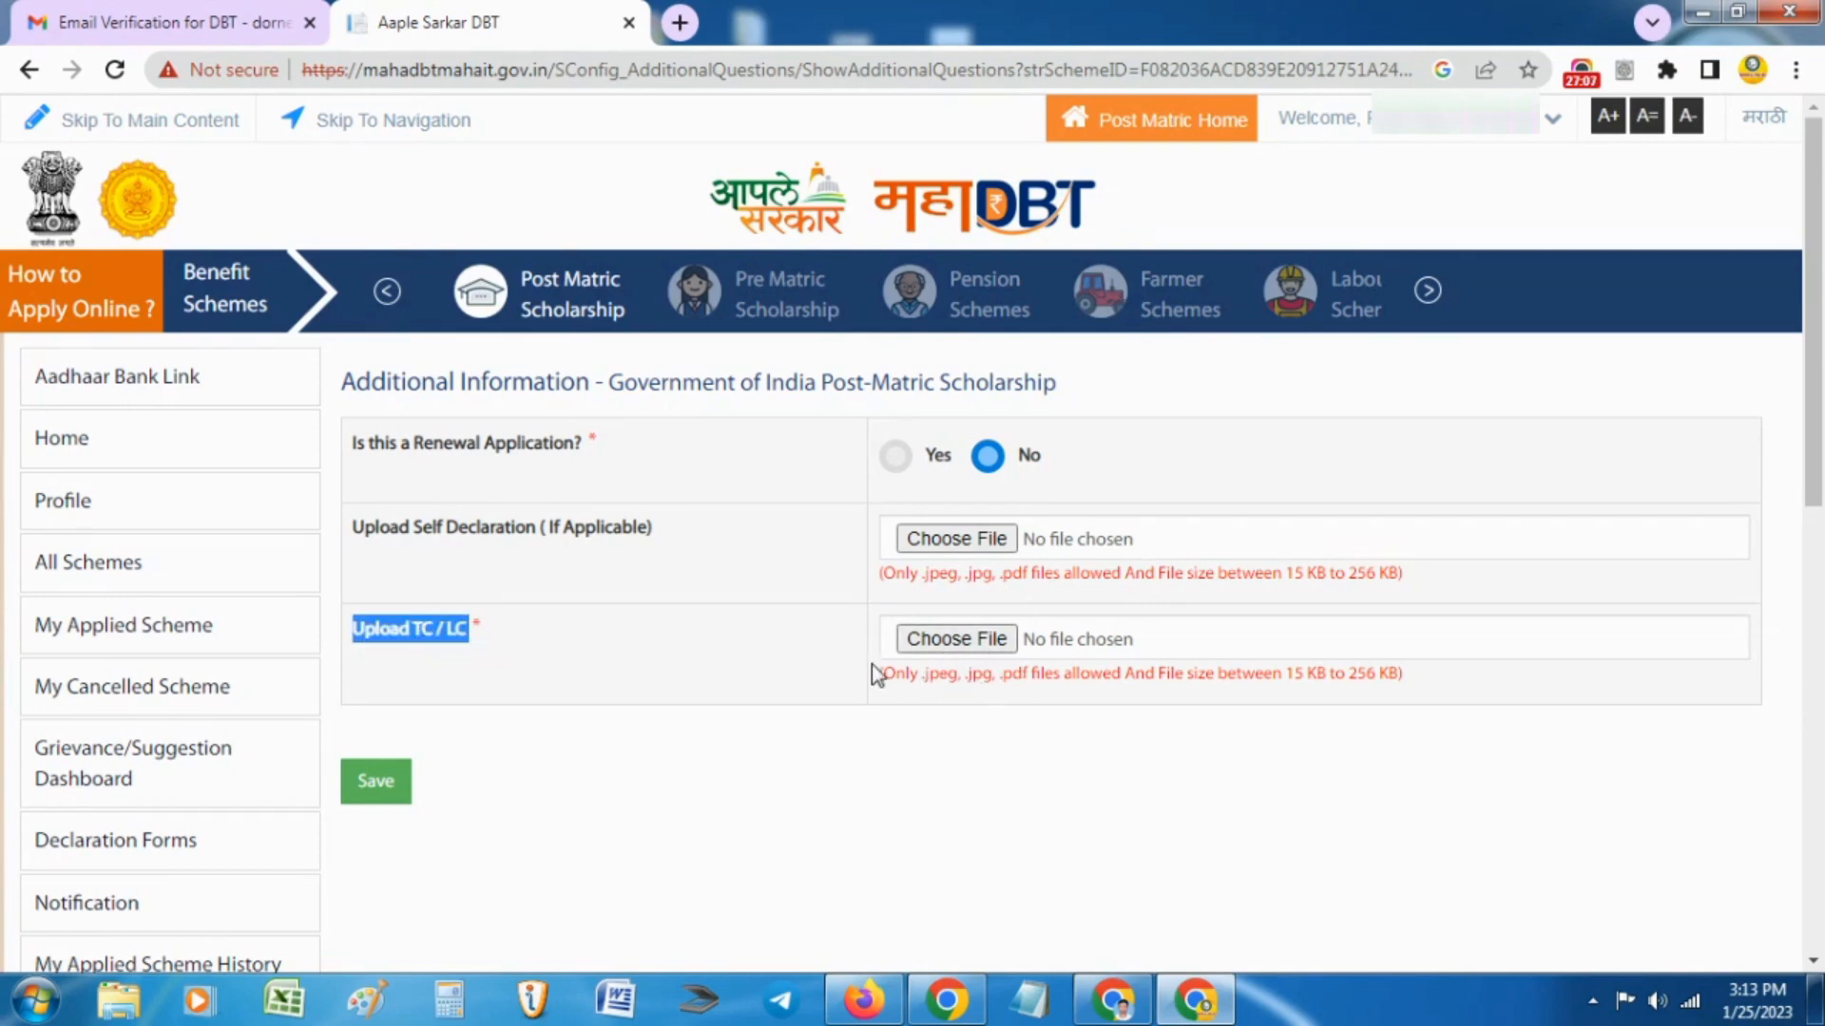
{"action": "left_click", "coordinate": [717, 714]}
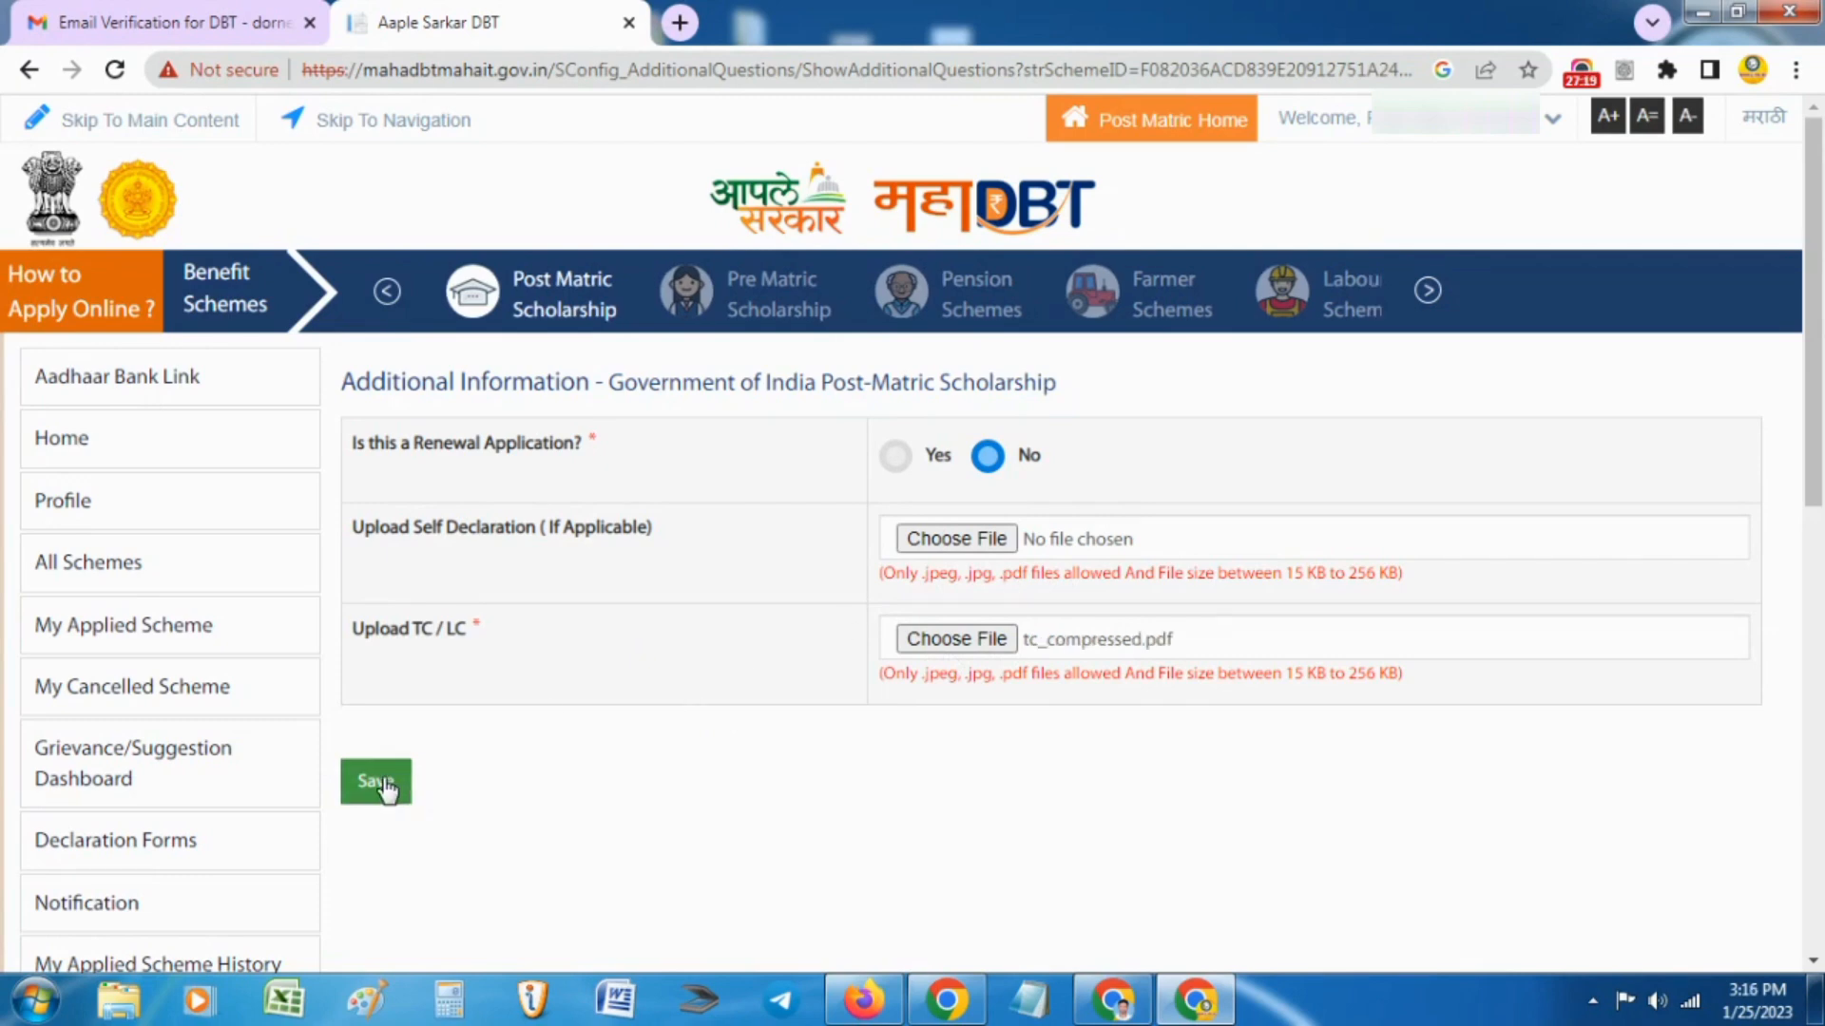
{"action": "left_click", "coordinate": [377, 781]}
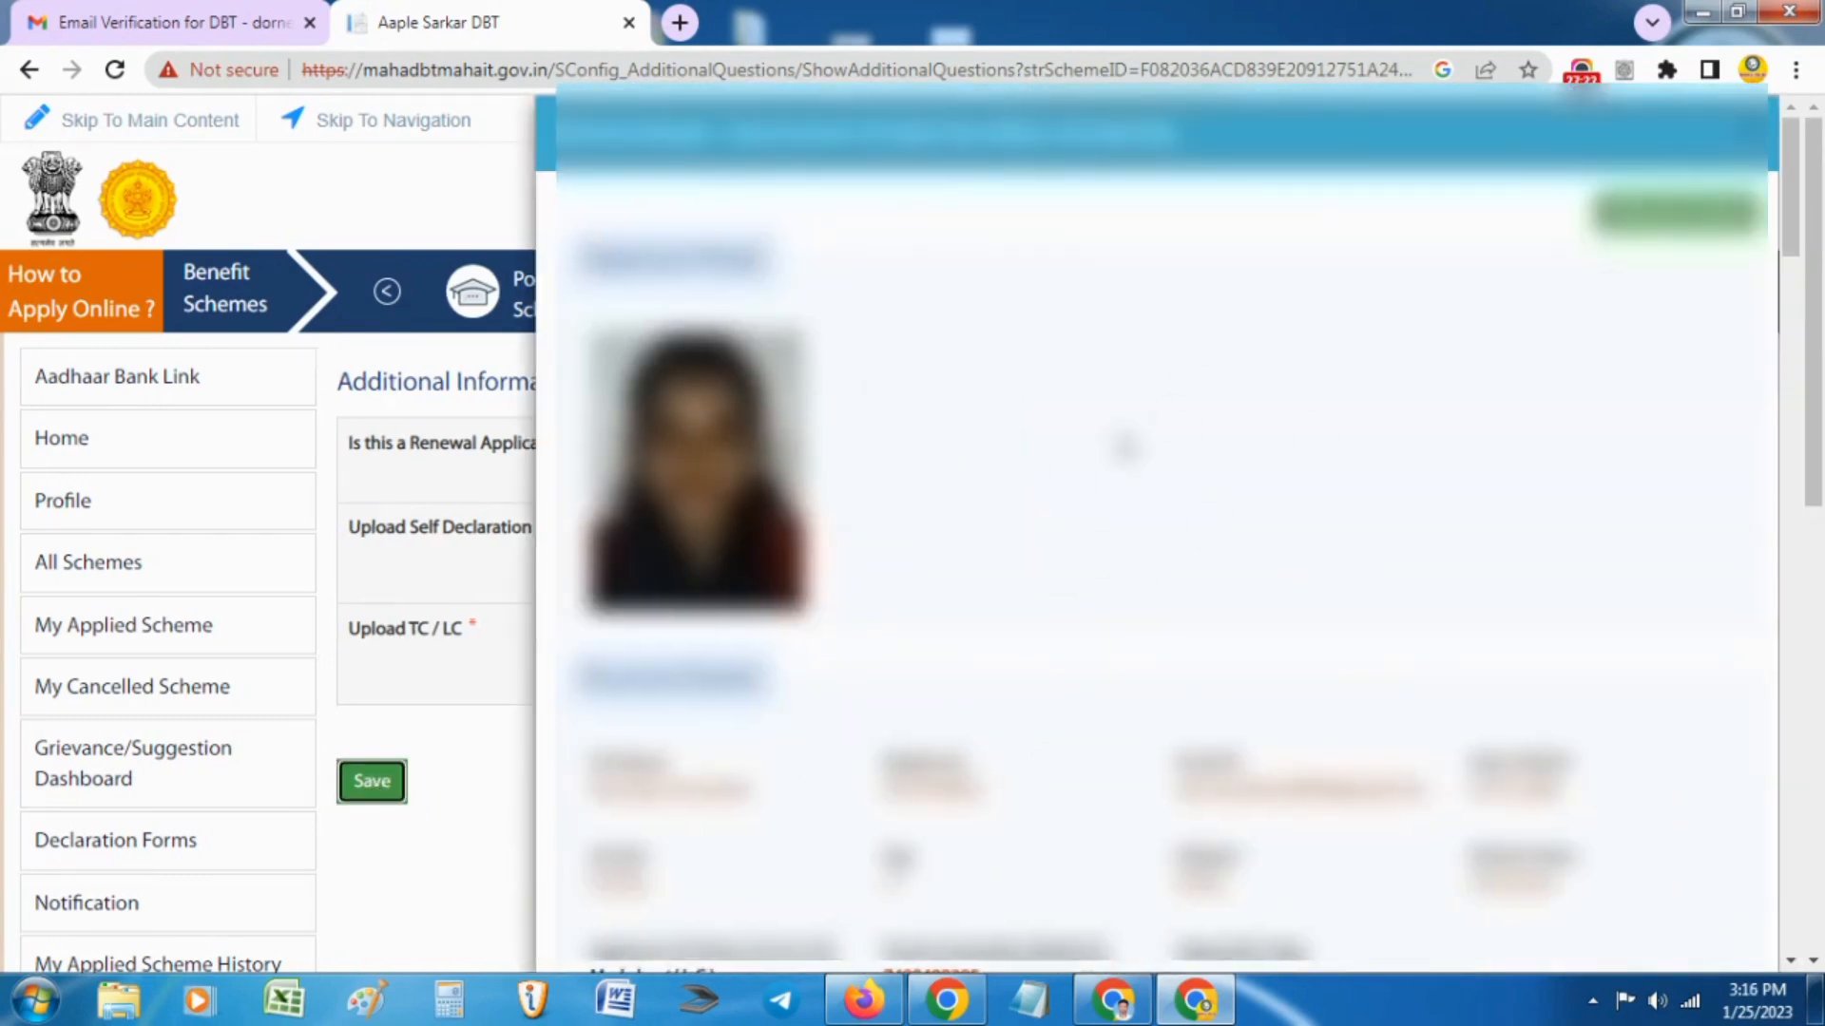
Scroll the preview past Day Scholar, Renewal No and tc_compressed.pdf to the declaration and Submit button
{"action": "scroll", "coordinate": [797, 596], "scroll_direction": "down", "scroll_amount": 2}
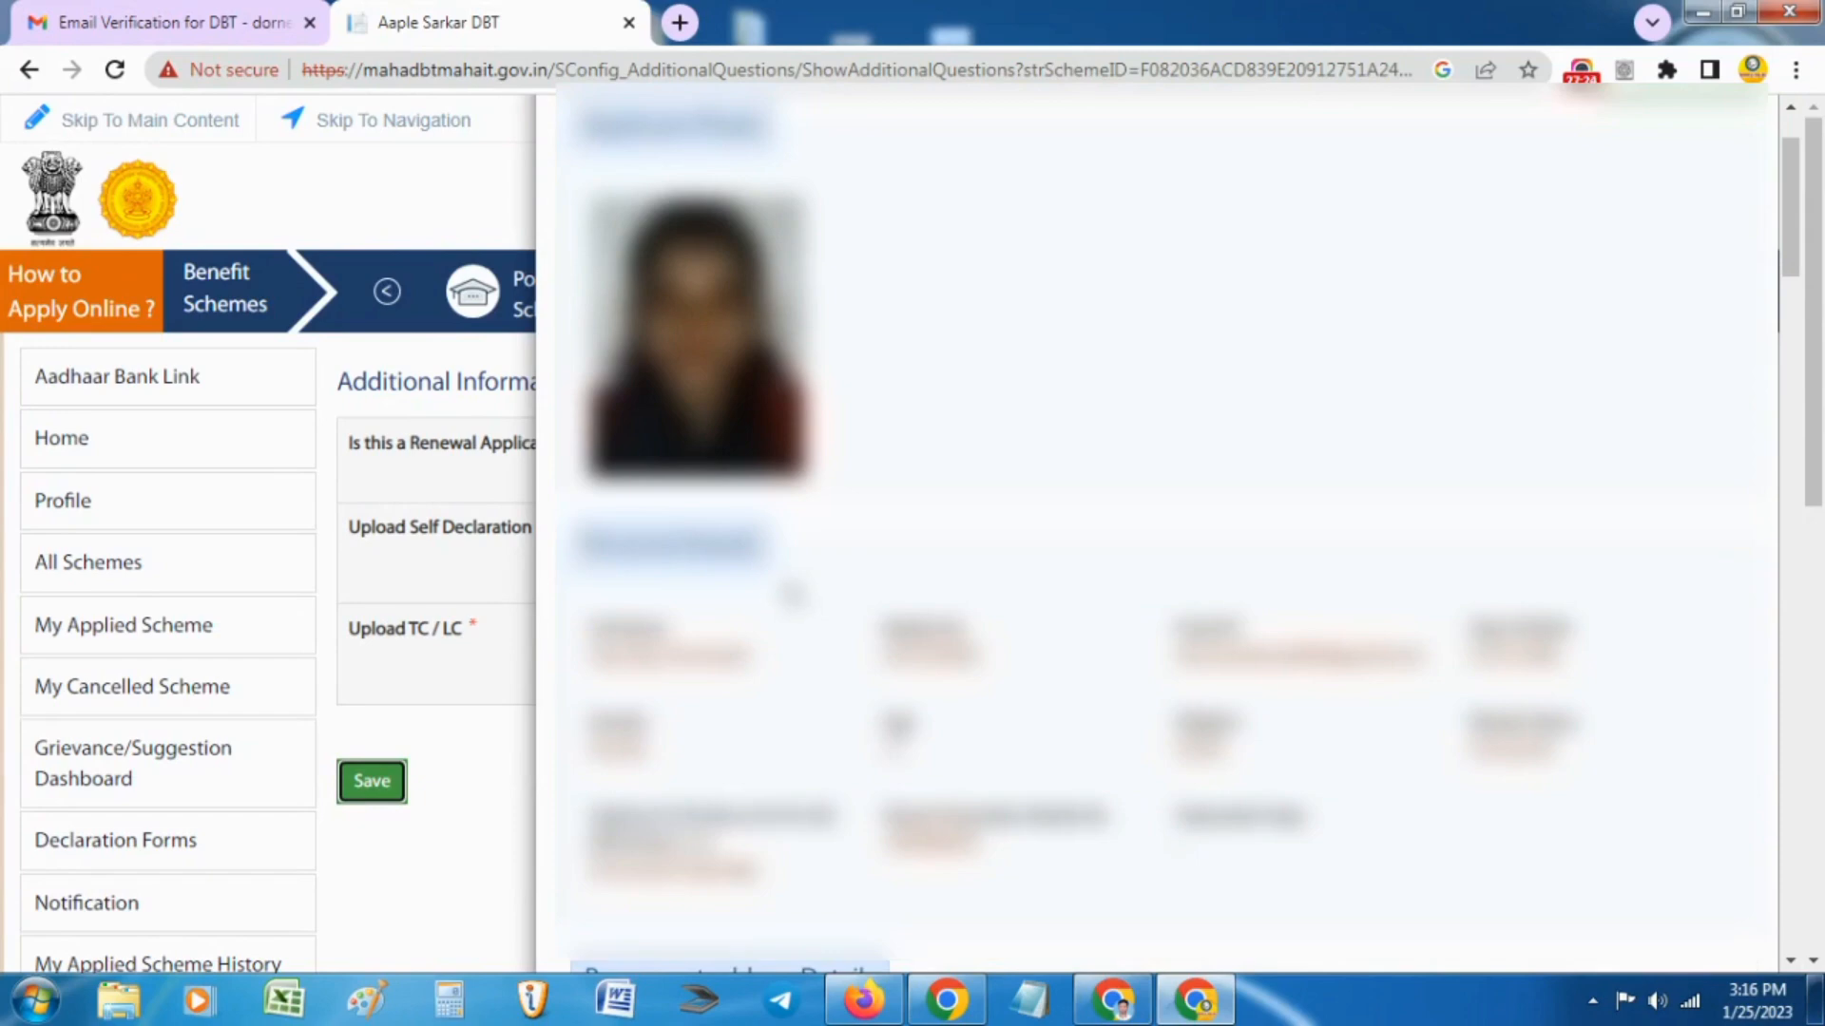
{"action": "scroll", "coordinate": [851, 613], "scroll_direction": "up", "scroll_amount": 2}
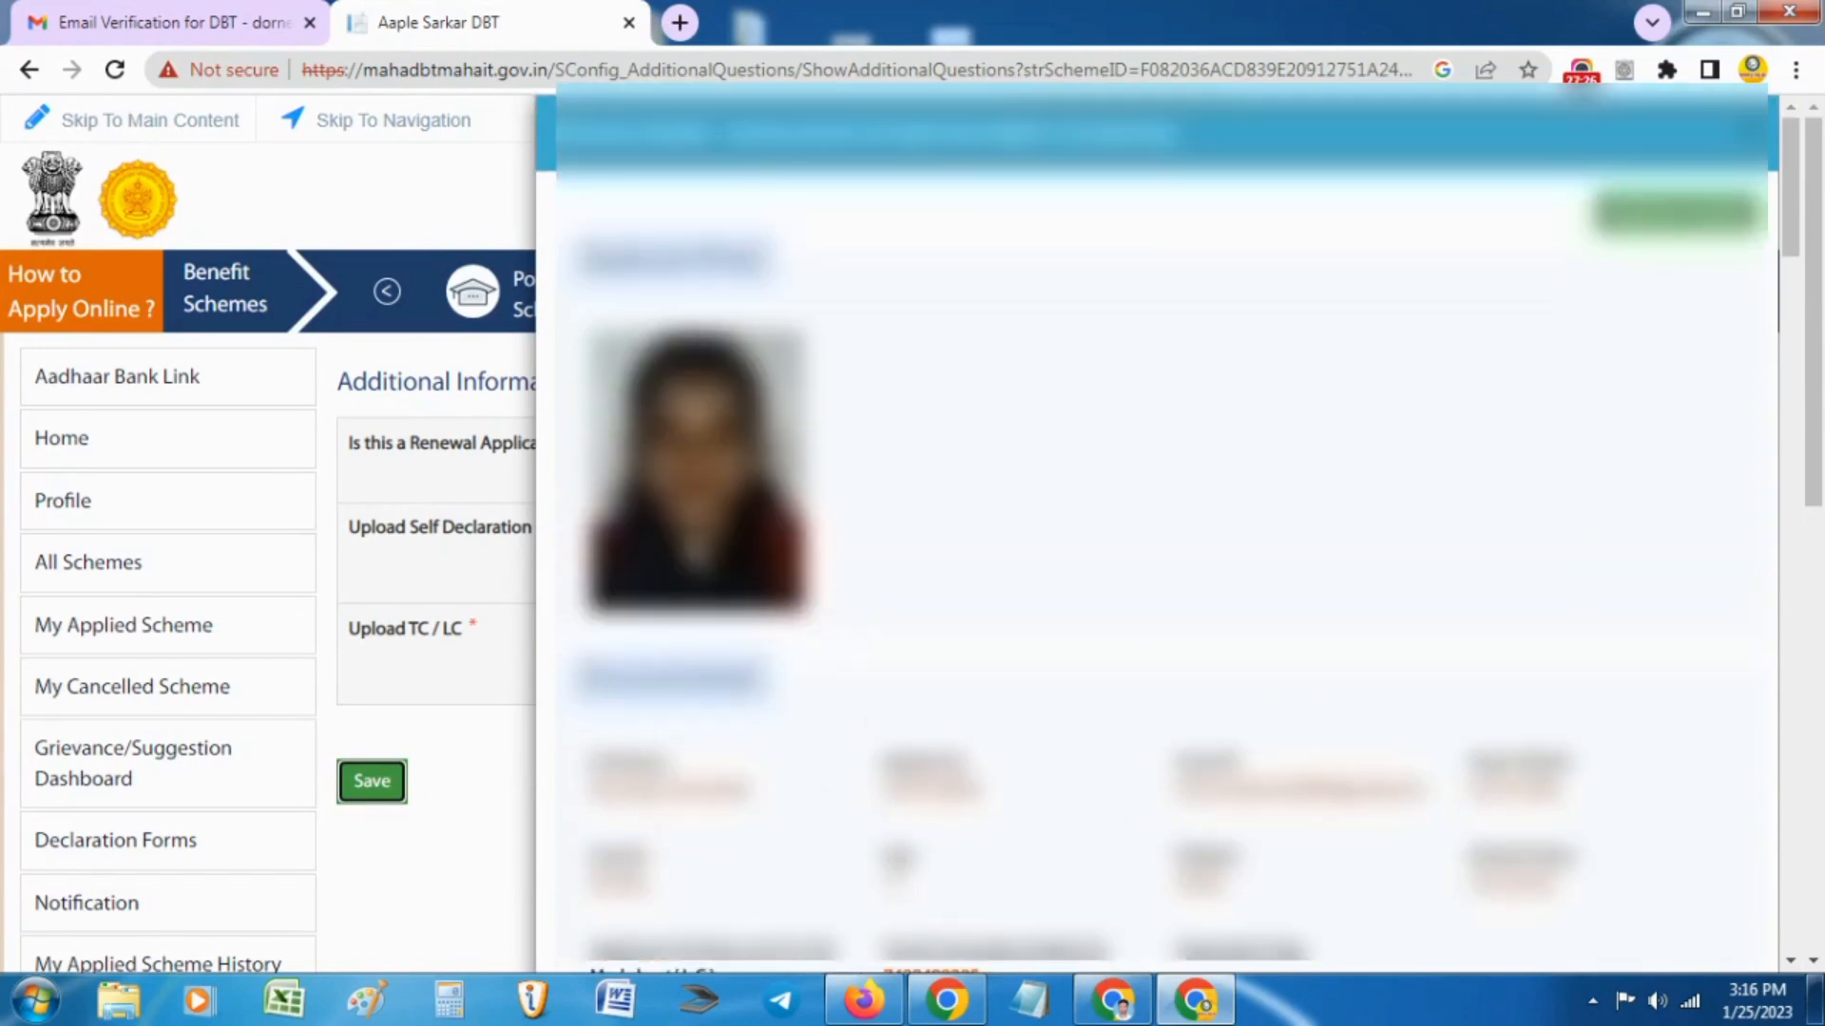
{"action": "scroll", "coordinate": [879, 660], "scroll_direction": "down", "scroll_amount": 6}
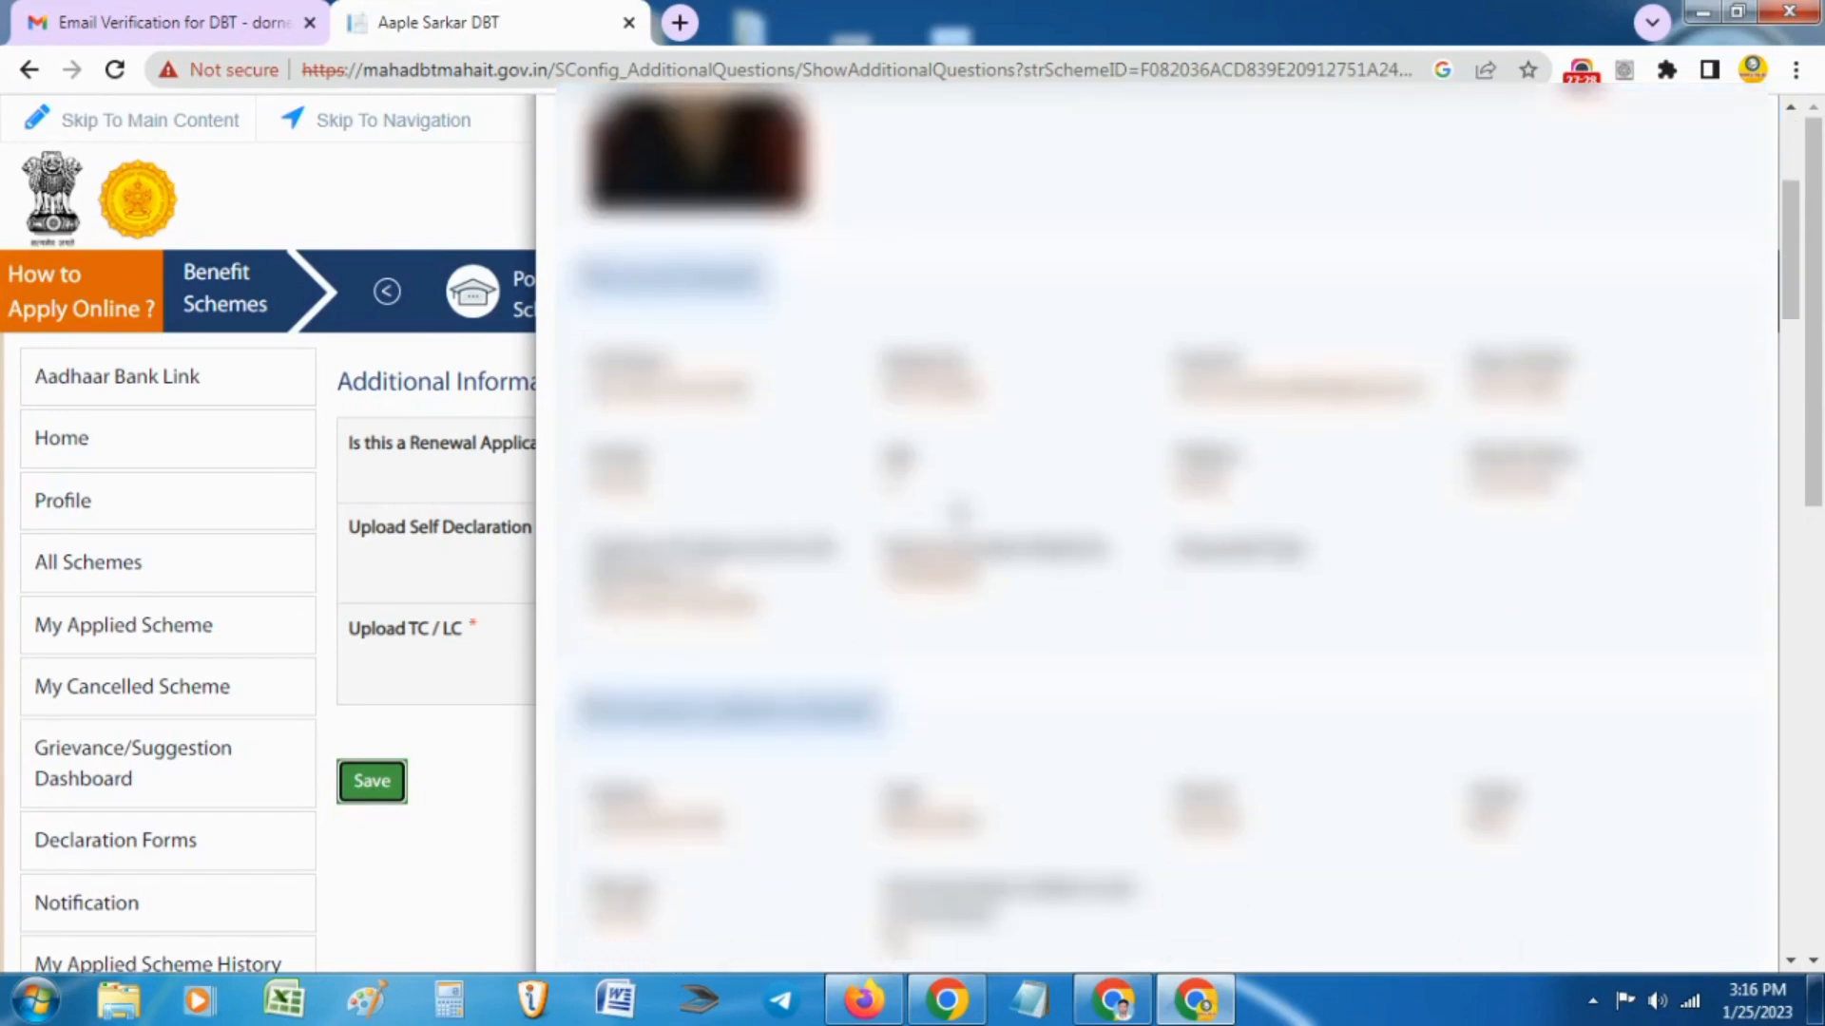
{"action": "scroll", "coordinate": [960, 510], "scroll_direction": "down", "scroll_amount": 4}
{"action": "scroll", "coordinate": [962, 487], "scroll_direction": "down", "scroll_amount": 10}
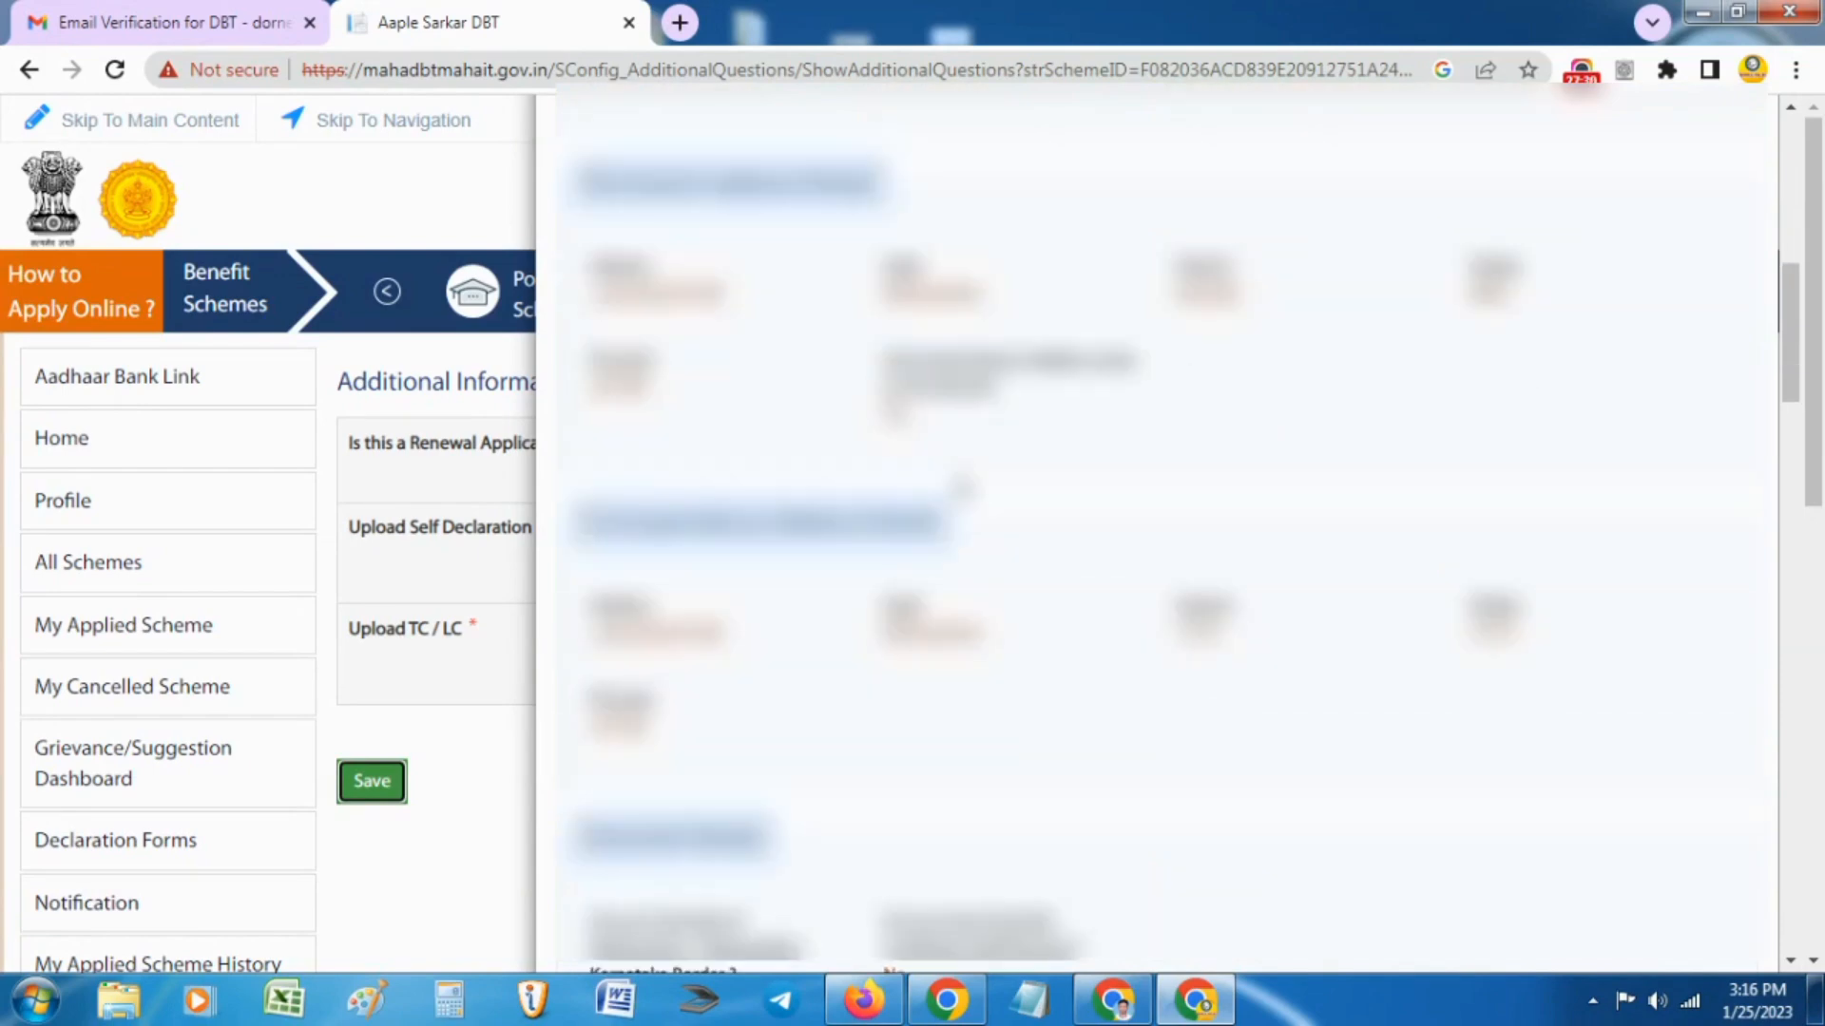
{"action": "scroll", "coordinate": [962, 490], "scroll_direction": "down", "scroll_amount": 2}
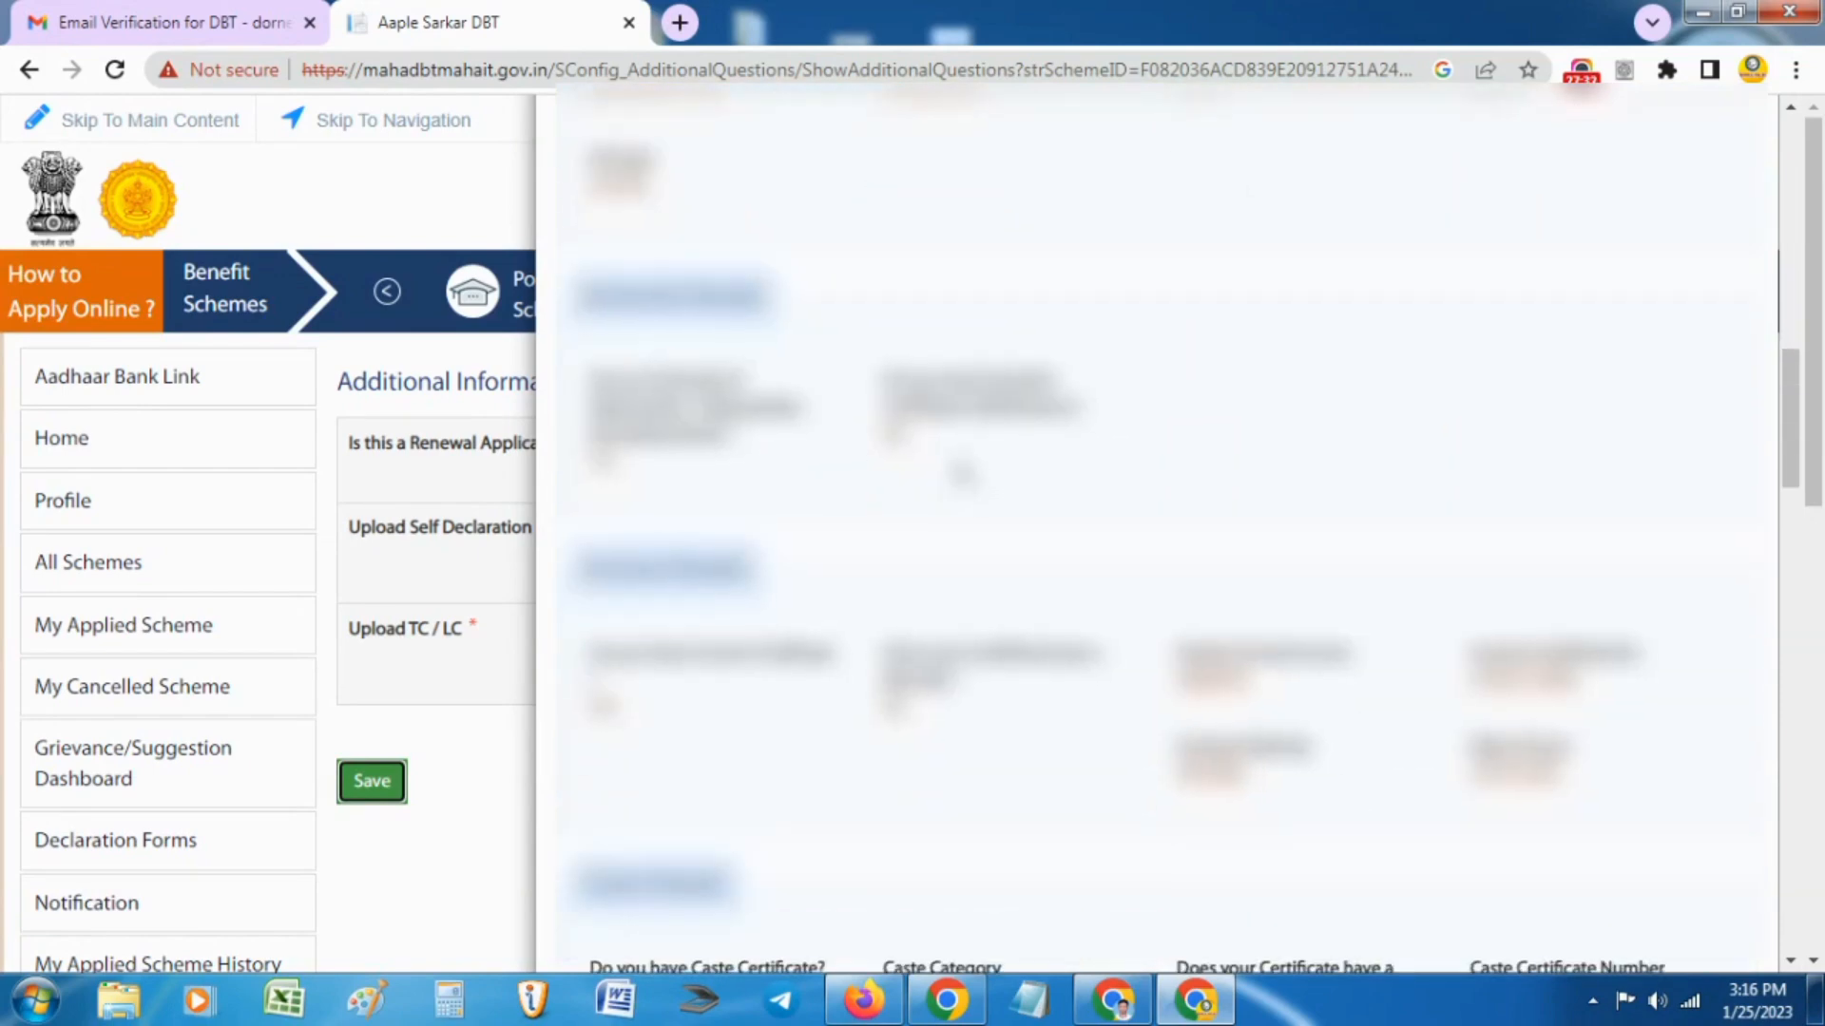
{"action": "scroll", "coordinate": [939, 452], "scroll_direction": "down", "scroll_amount": 2}
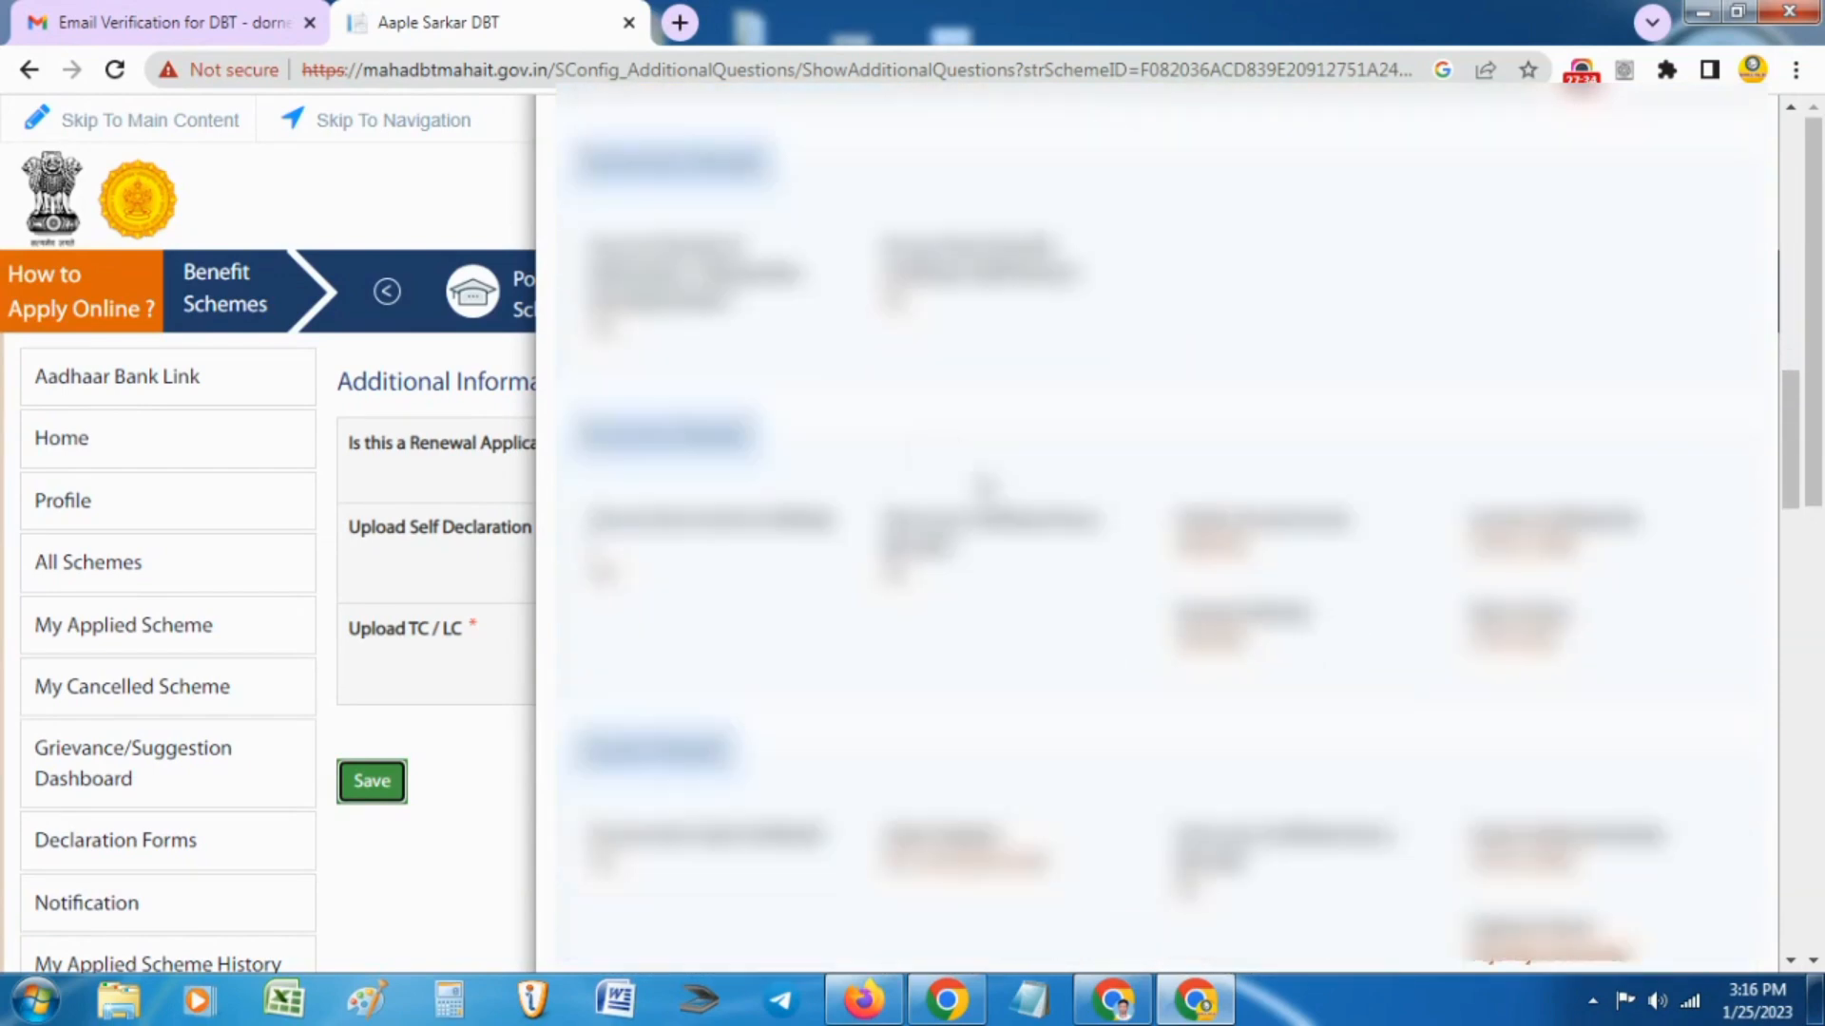
{"action": "scroll", "coordinate": [1078, 469], "scroll_direction": "down", "scroll_amount": 3}
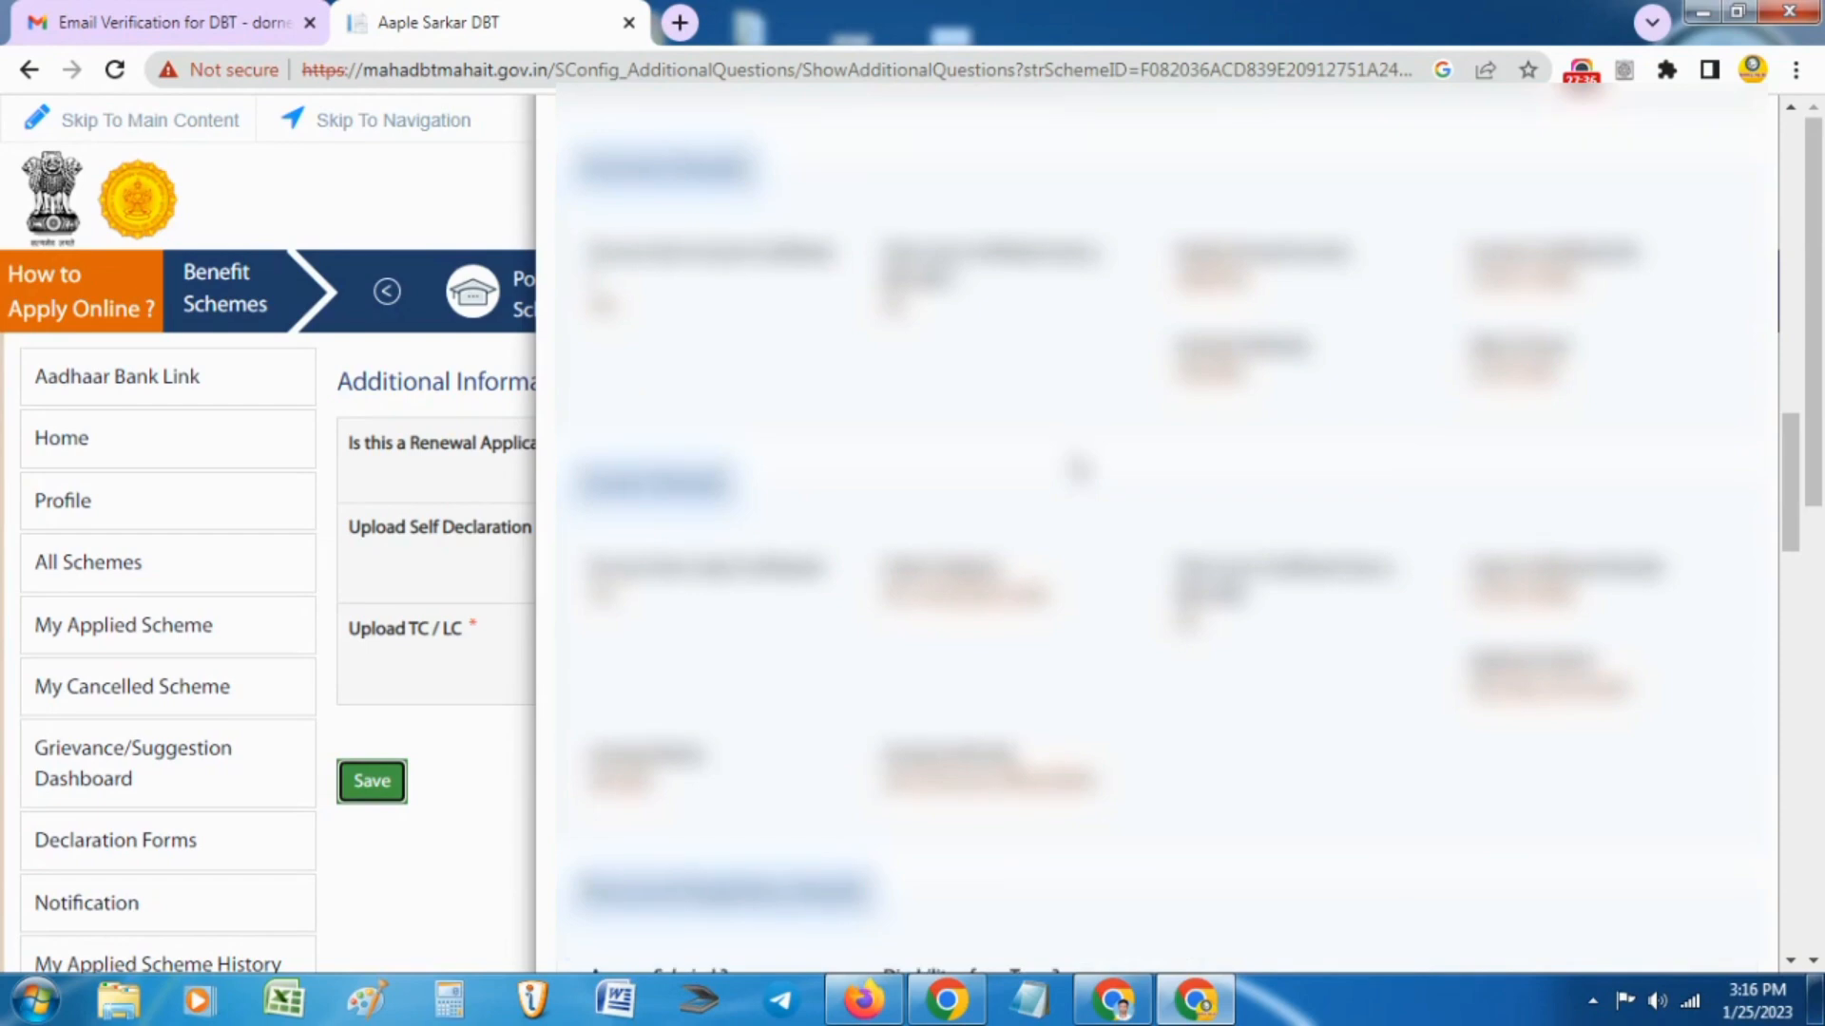
{"action": "scroll", "coordinate": [1078, 470], "scroll_direction": "down", "scroll_amount": 6}
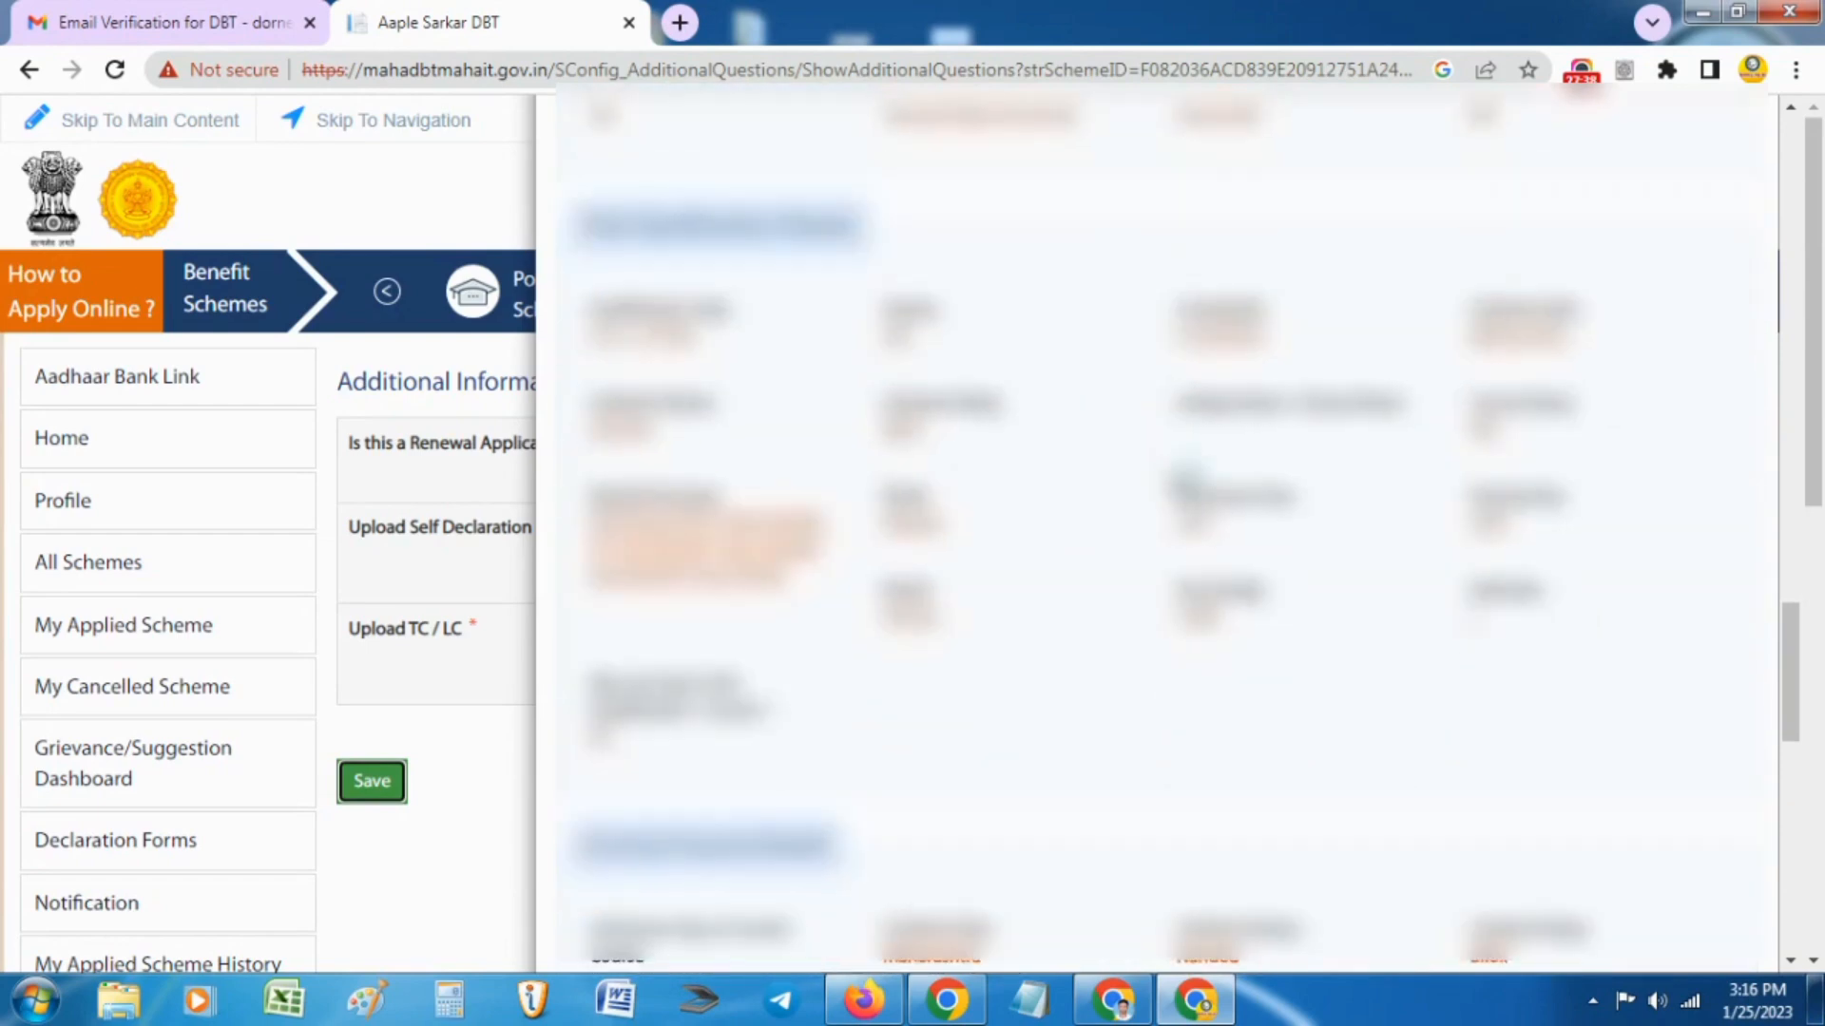
{"action": "scroll", "coordinate": [1184, 482], "scroll_direction": "down", "scroll_amount": 8}
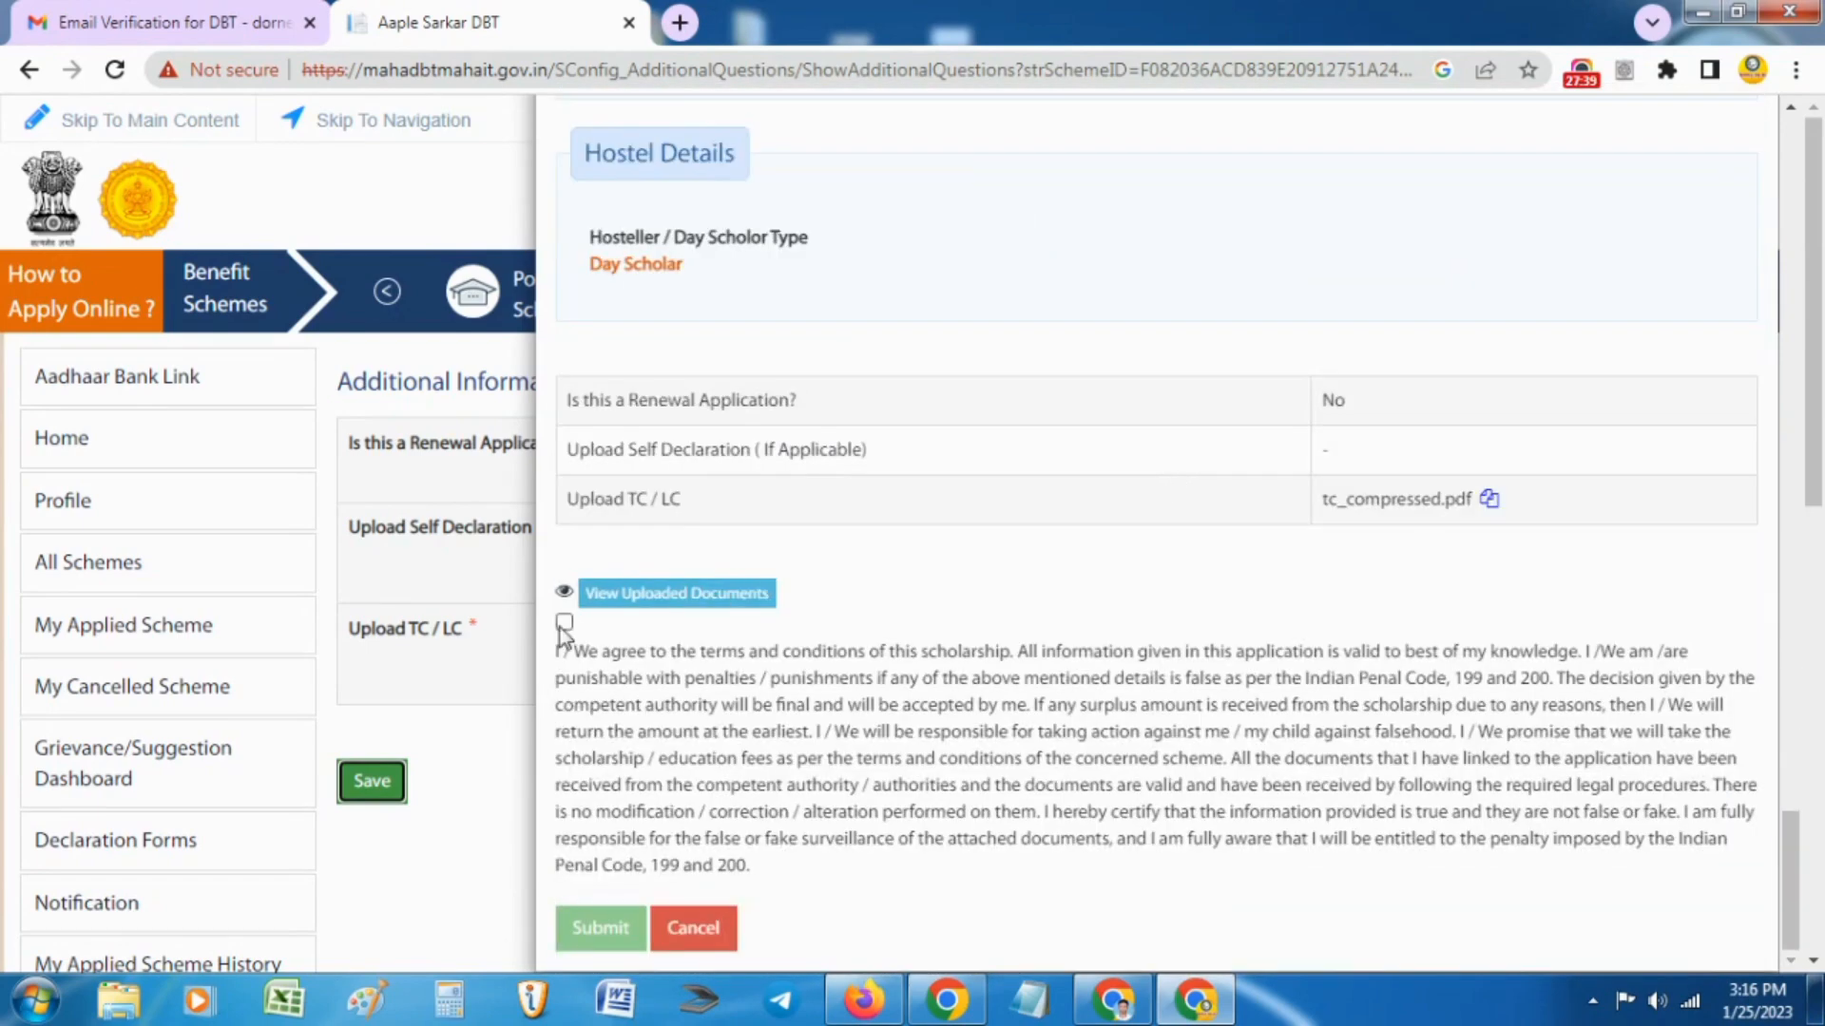
Accept the declaration and submit the Government of India Post-Matric Scholarship application
{"action": "left_click", "coordinate": [562, 625]}
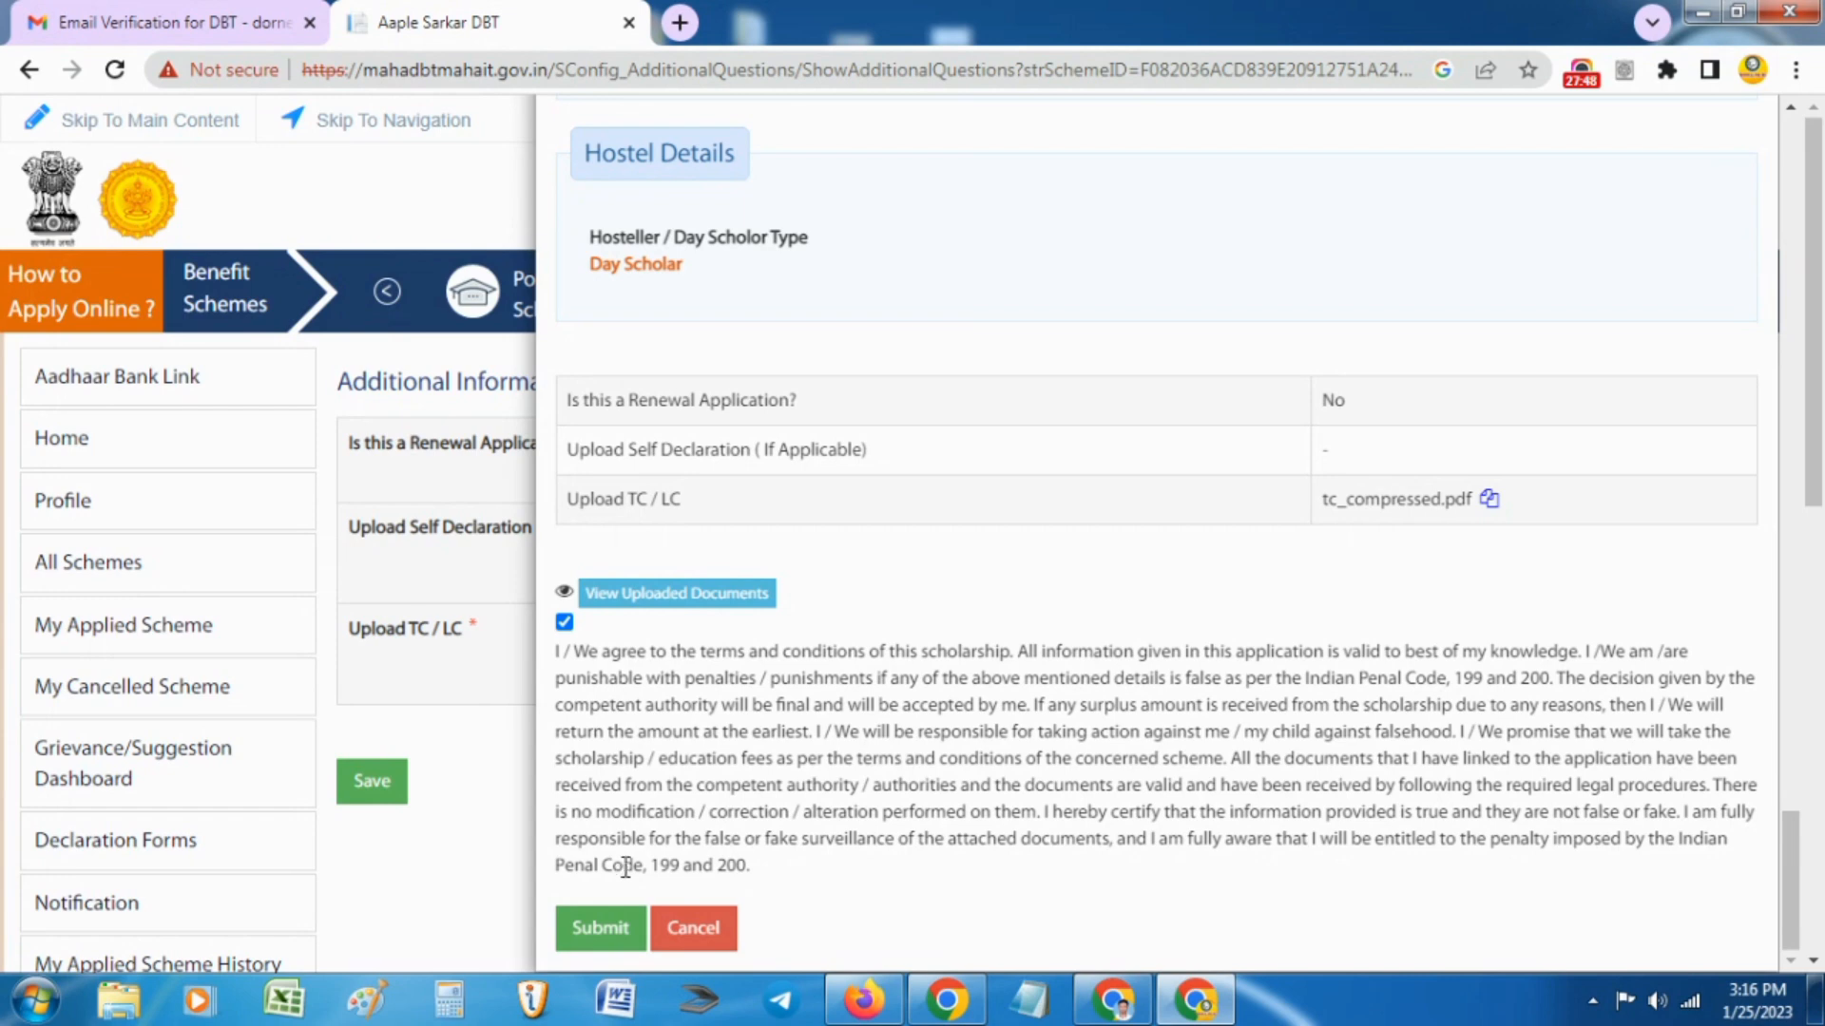
{"action": "scroll", "coordinate": [833, 698], "scroll_direction": "down", "scroll_amount": 3}
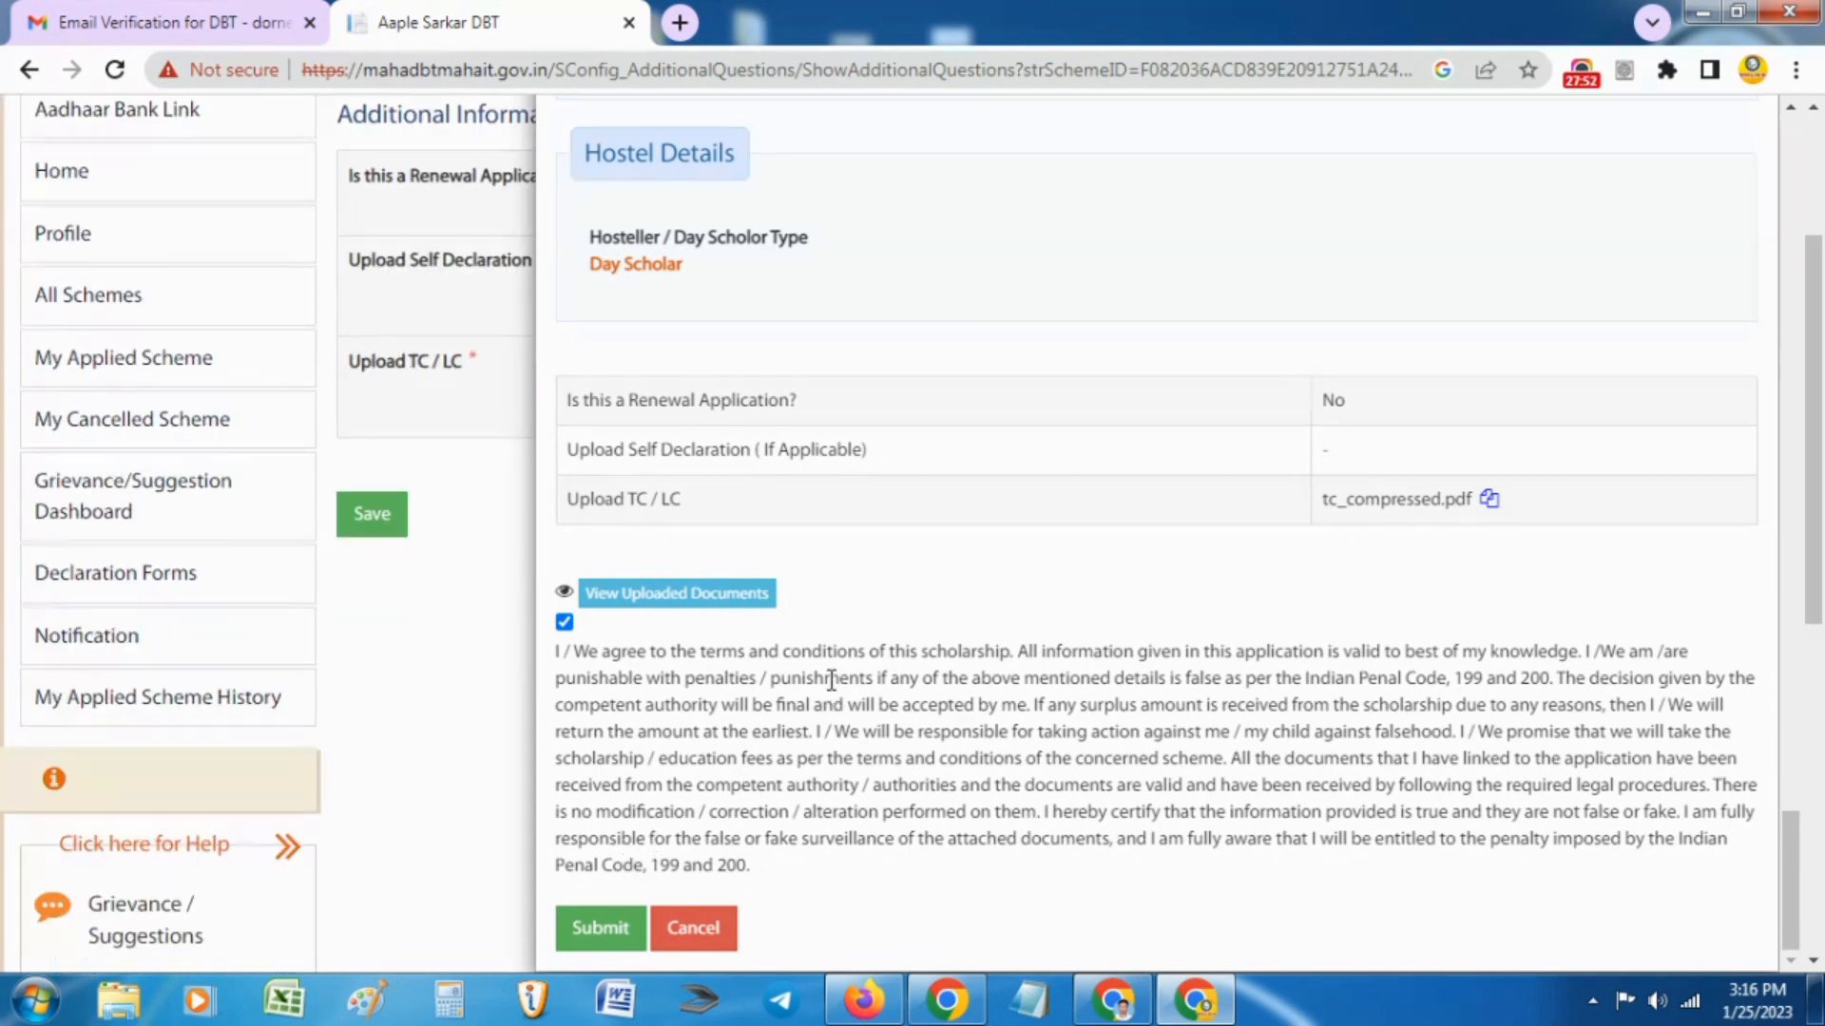
{"action": "left_click", "coordinate": [616, 931]}
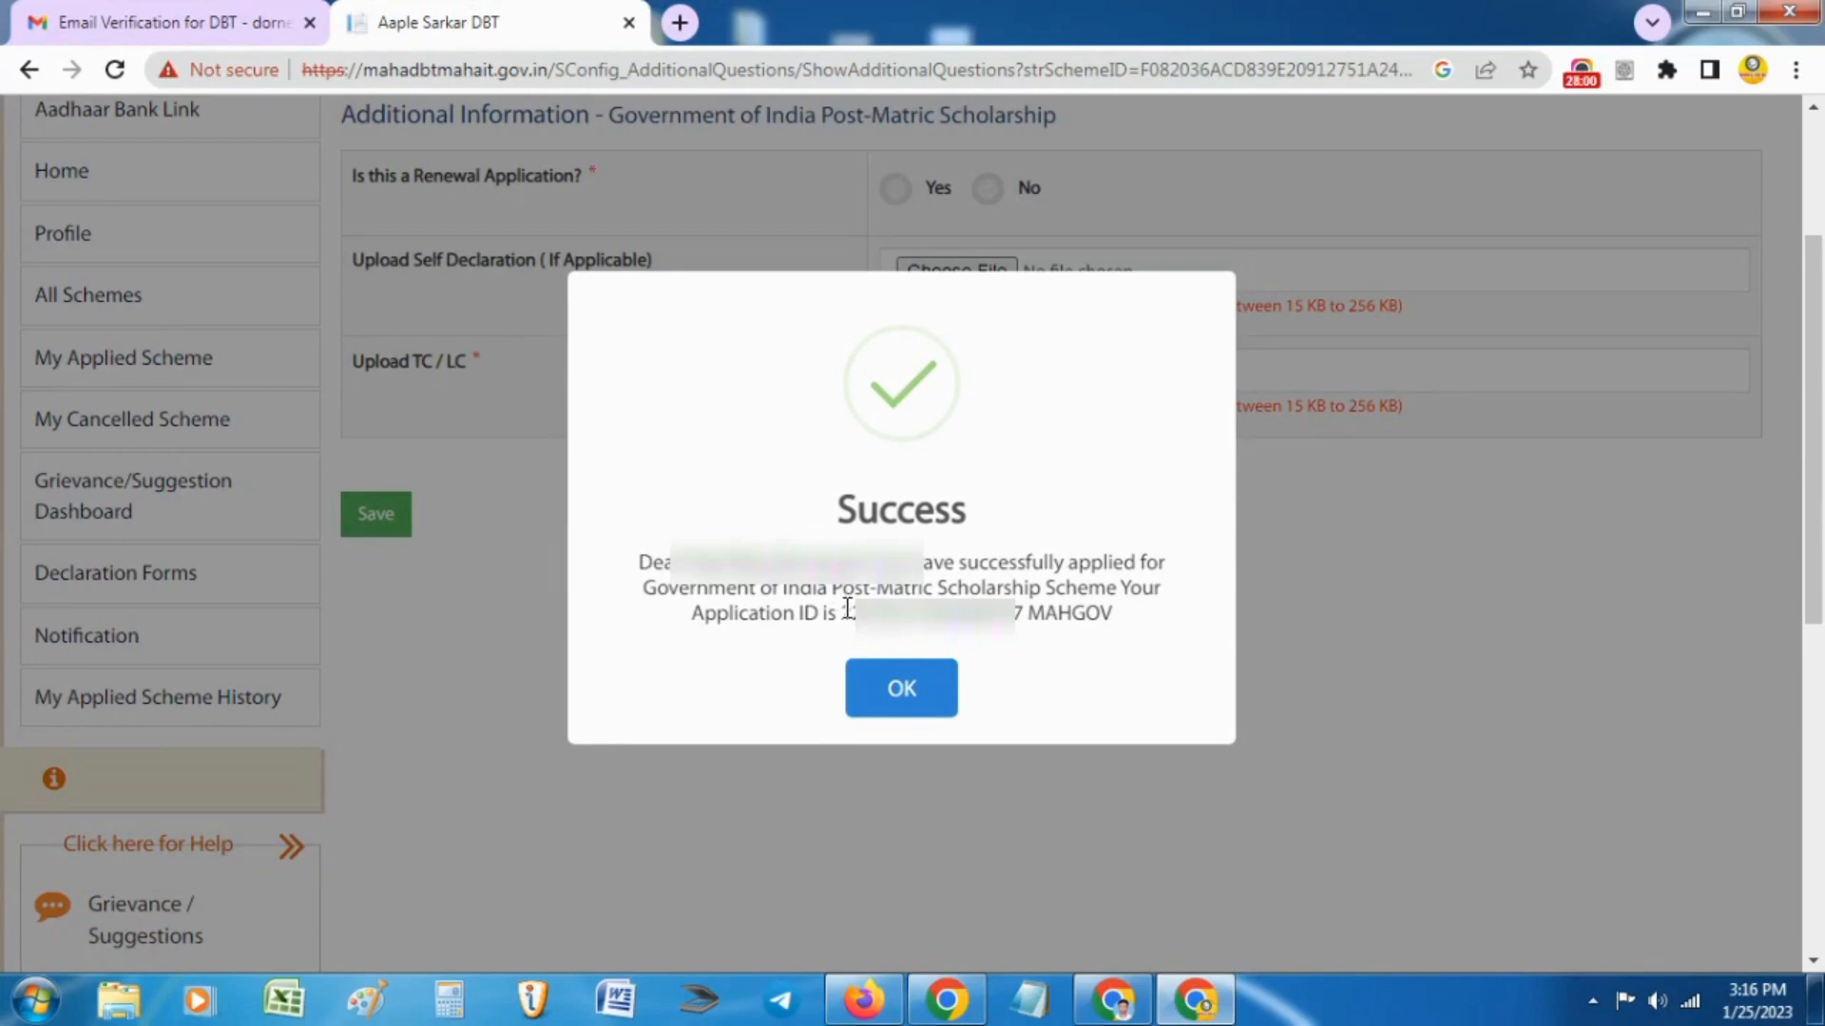
Select the new Application ID in the Success dialog, then dismiss it
{"action": "left_click_drag", "start_coordinate": [844, 609], "coordinate": [1105, 616]}
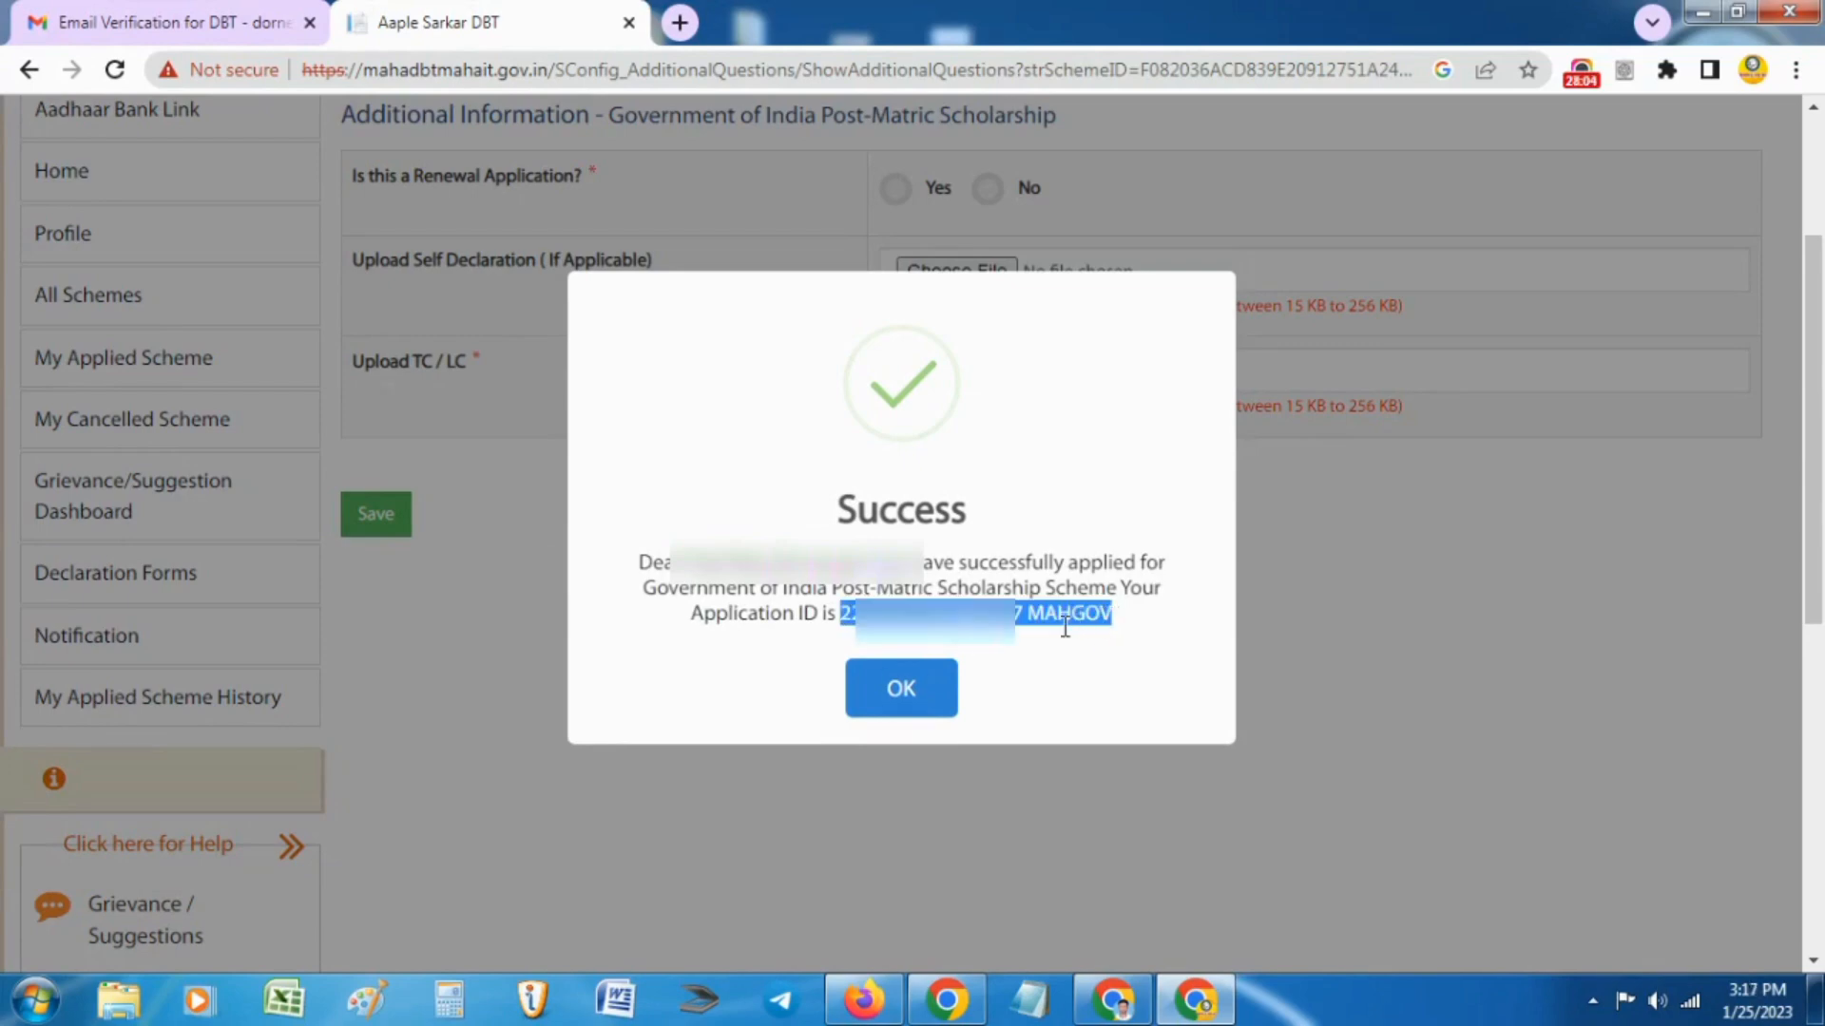
{"action": "left_click", "coordinate": [900, 693]}
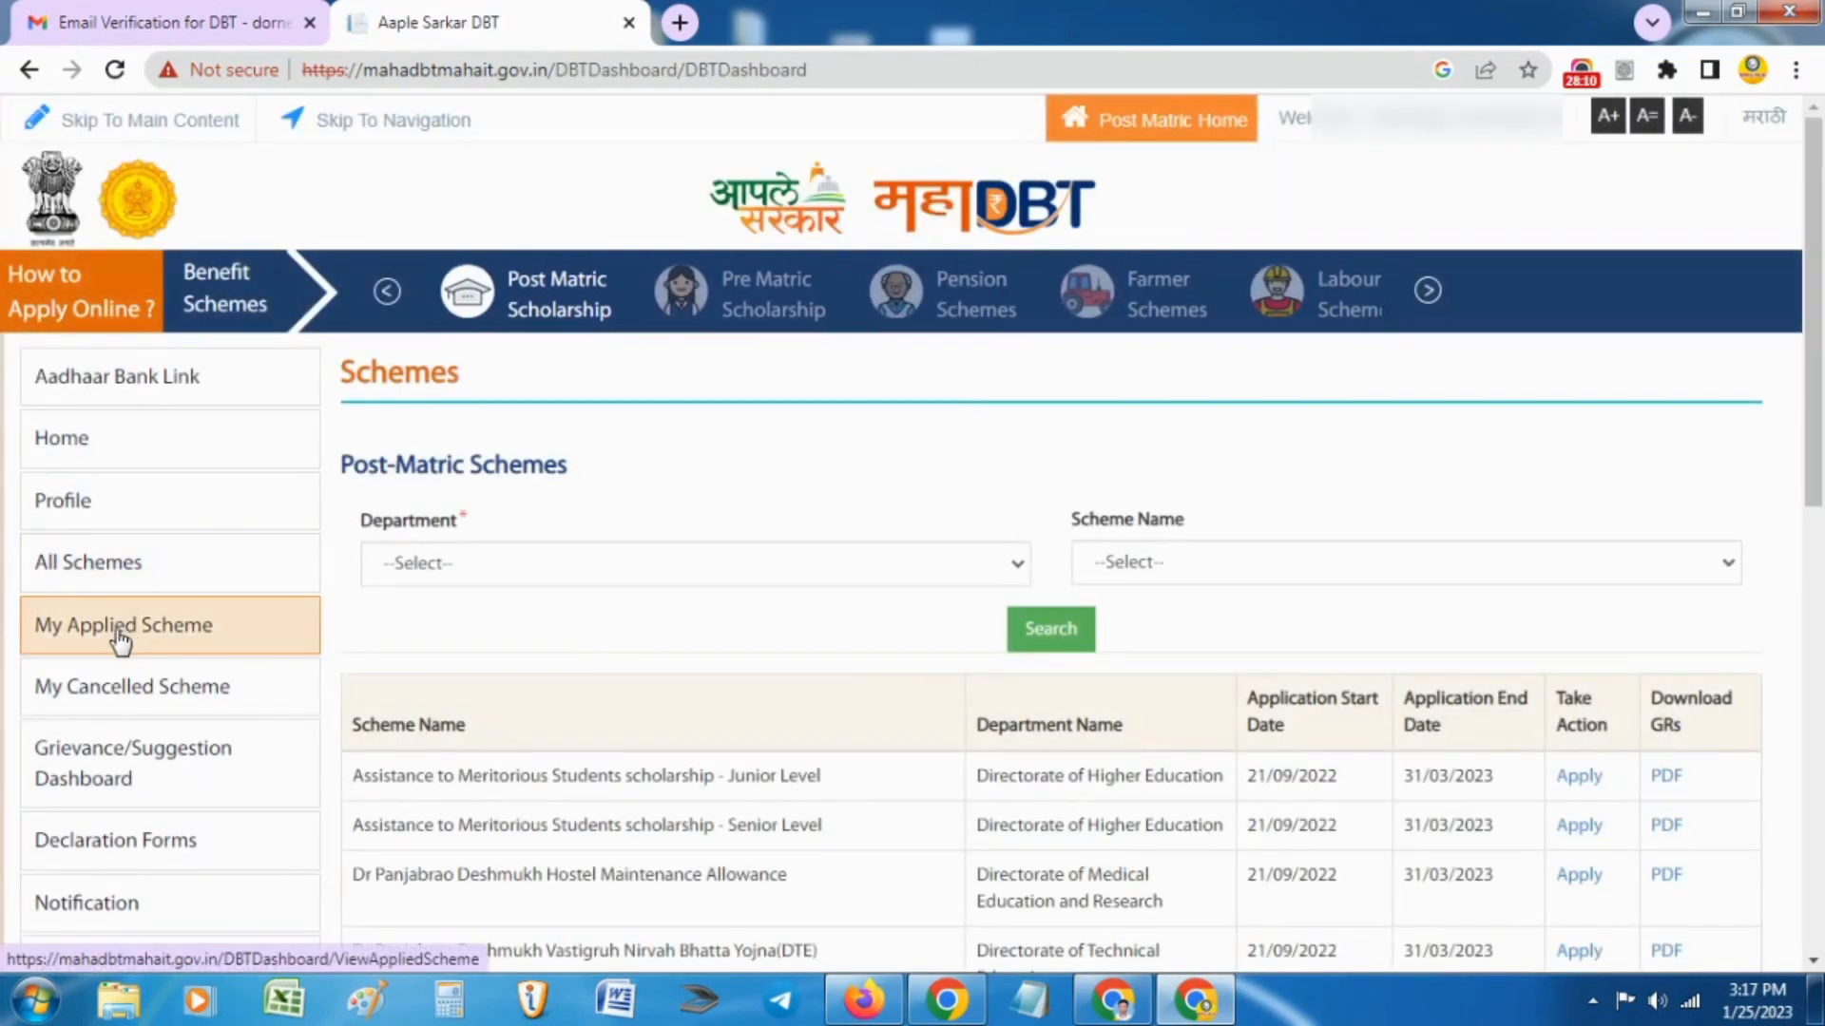
Open the Under Scrutiny scholarship application from My Applied Scheme to view its printable form
{"action": "left_click", "coordinate": [119, 634]}
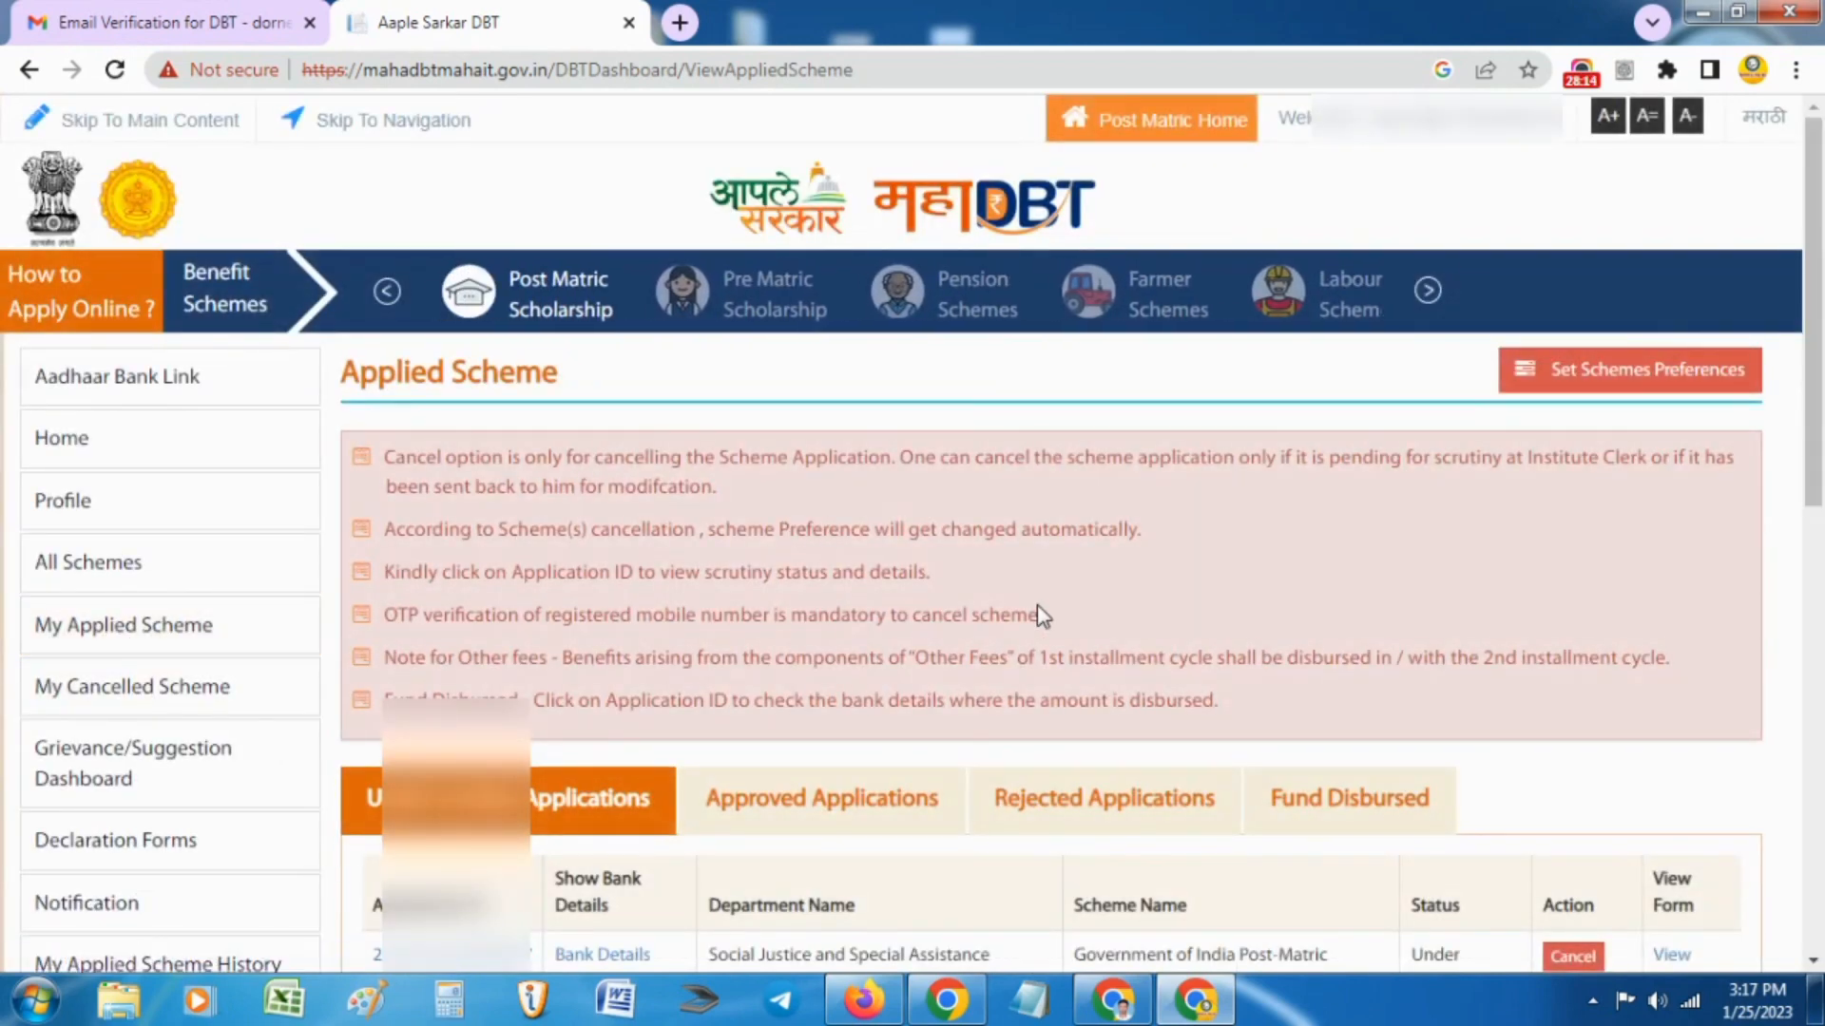
{"action": "scroll", "coordinate": [1079, 774], "scroll_direction": "down", "scroll_amount": 1}
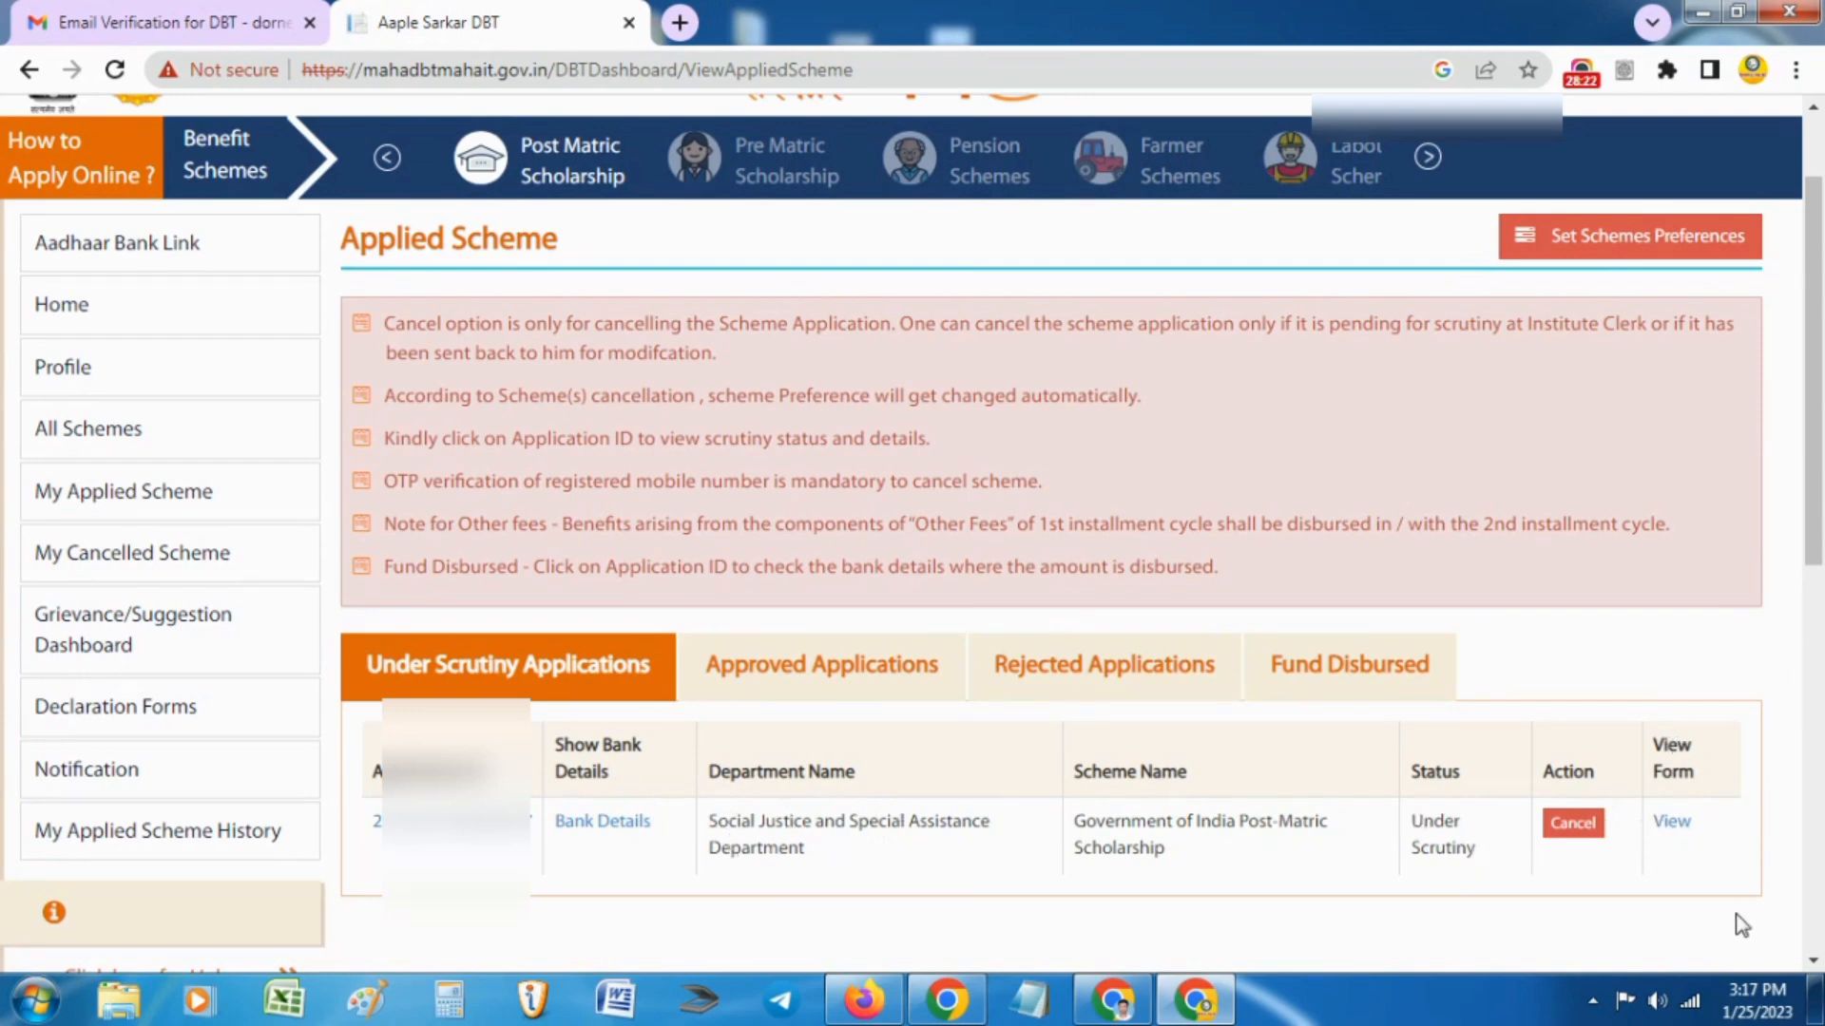
{"action": "left_click", "coordinate": [1684, 823]}
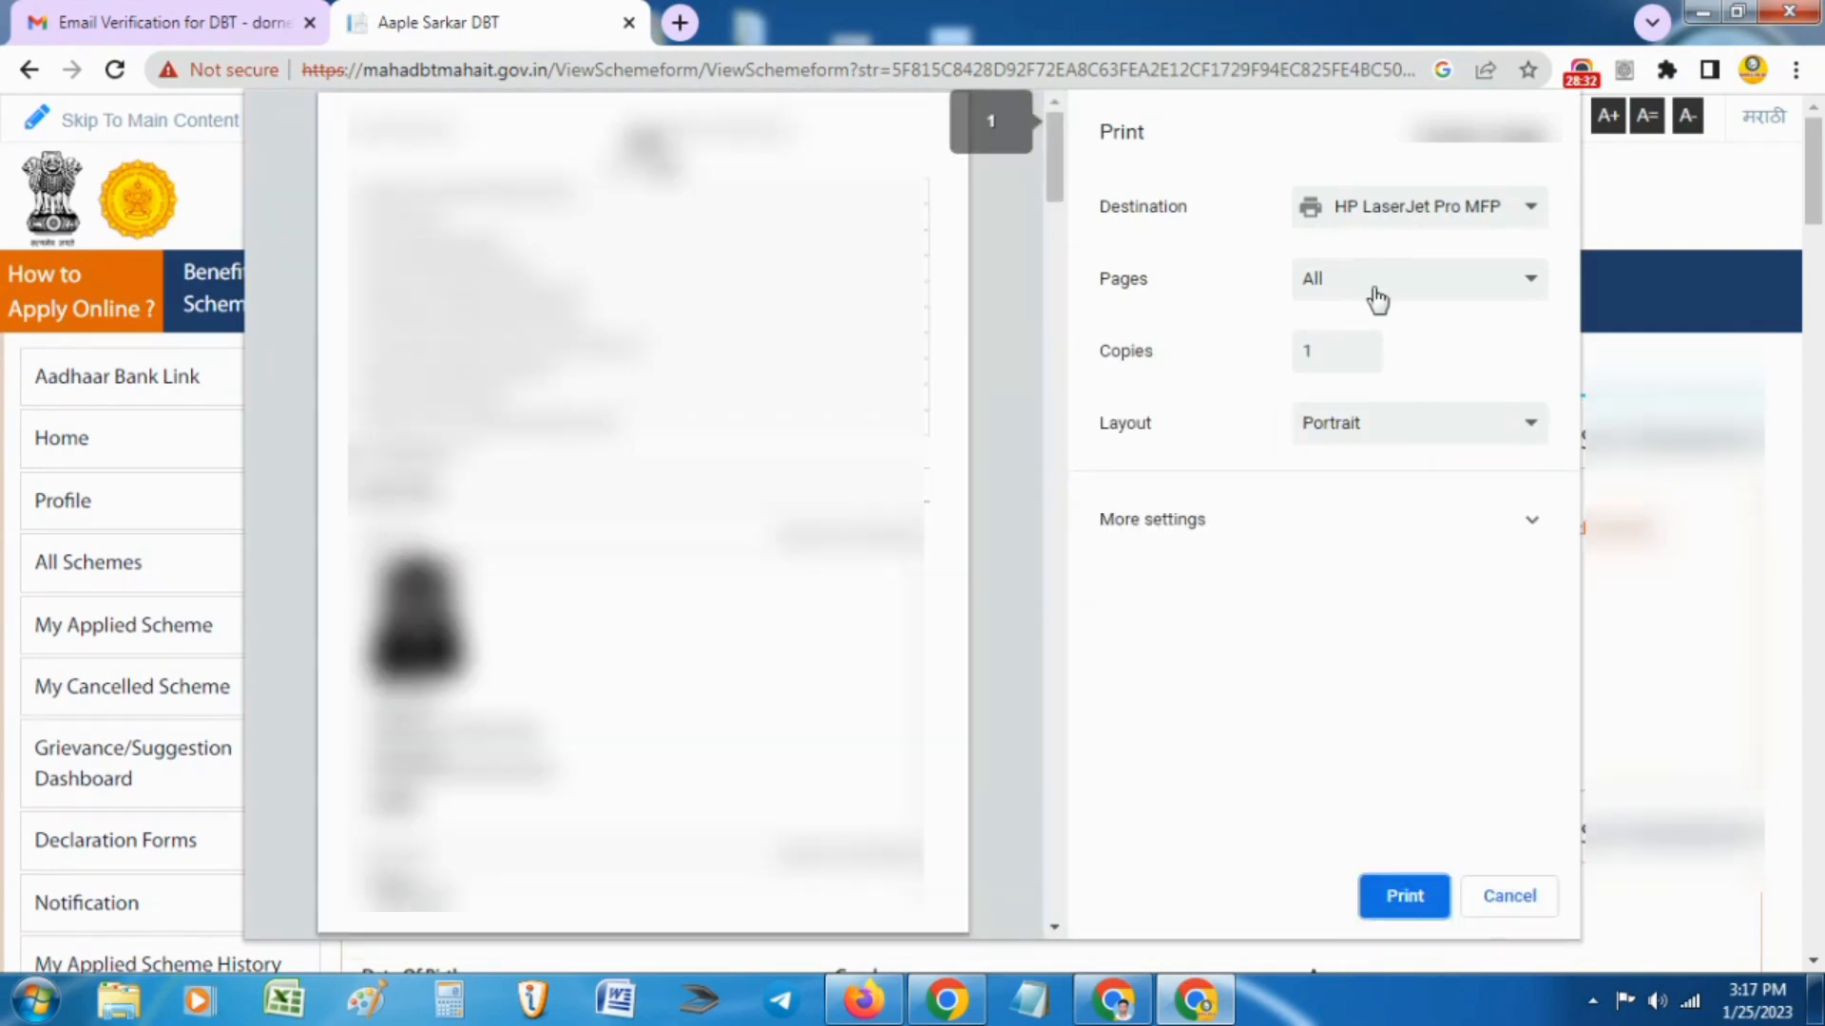
Cancel the application form's print preview and return to My Applied Scheme
{"action": "scroll", "coordinate": [643, 513], "scroll_direction": "down", "scroll_amount": 20}
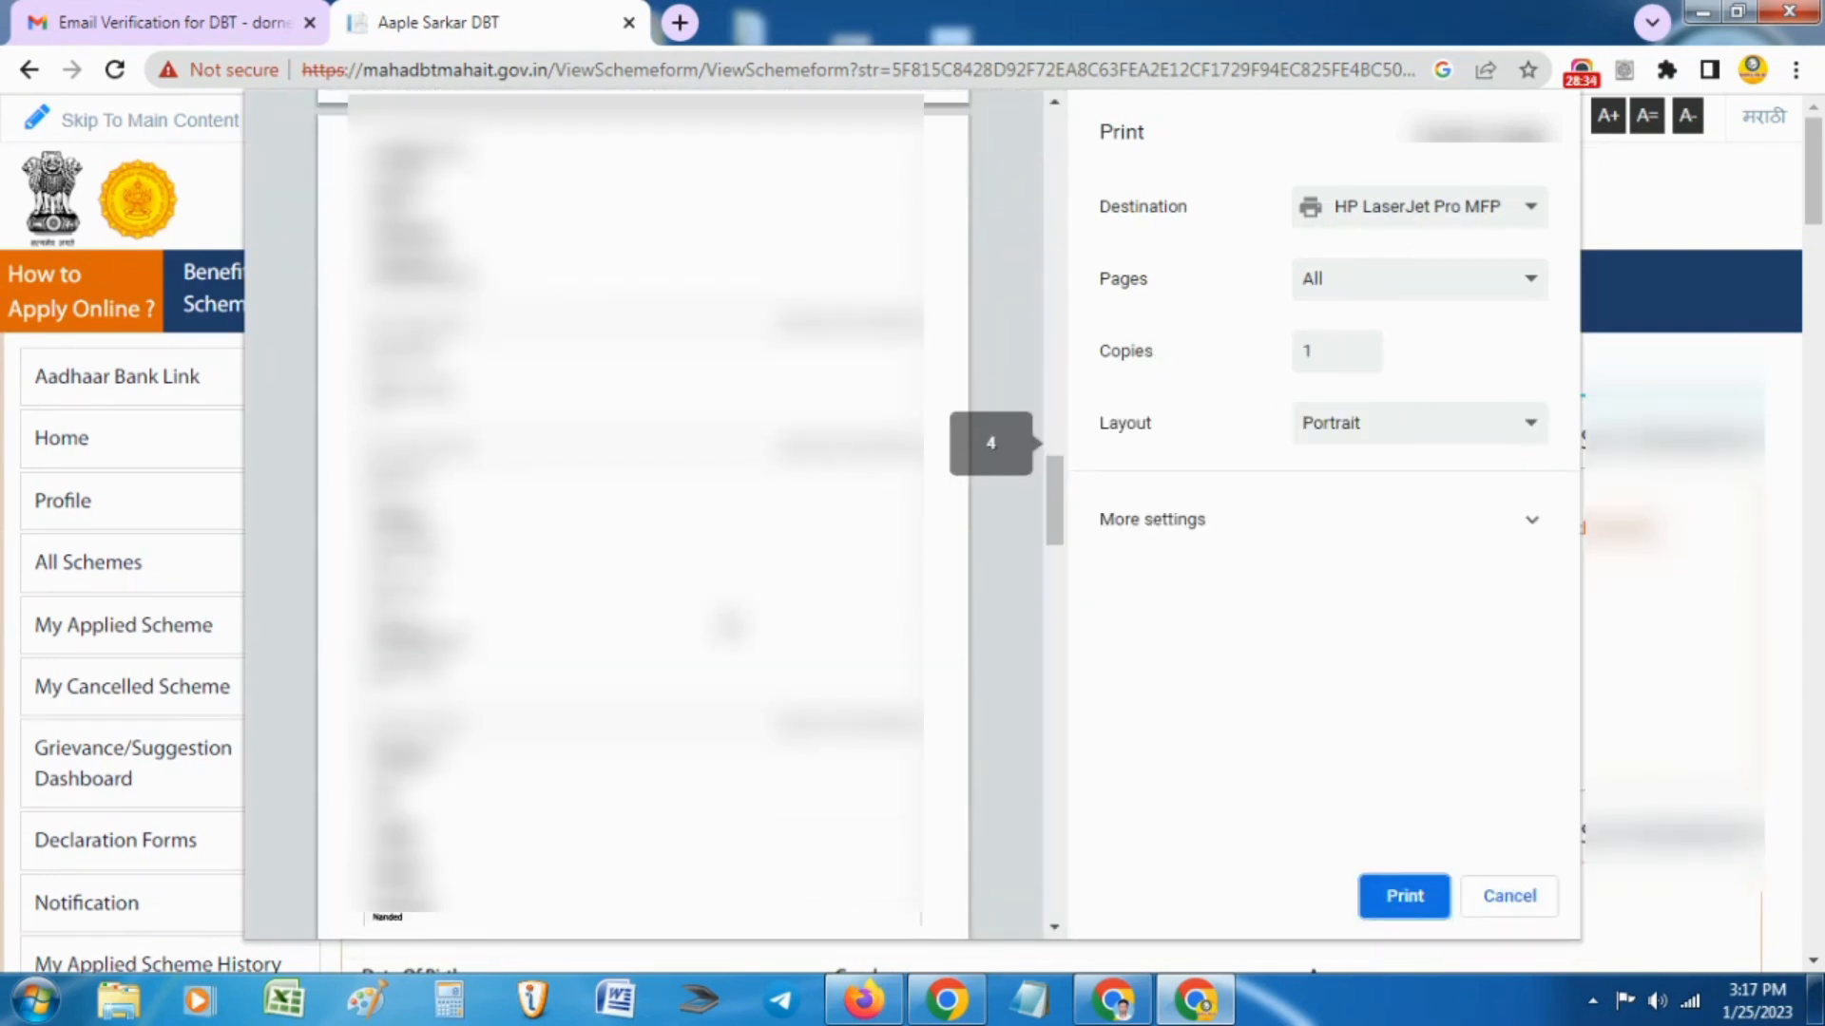
{"action": "scroll", "coordinate": [642, 513], "scroll_direction": "down", "scroll_amount": 15}
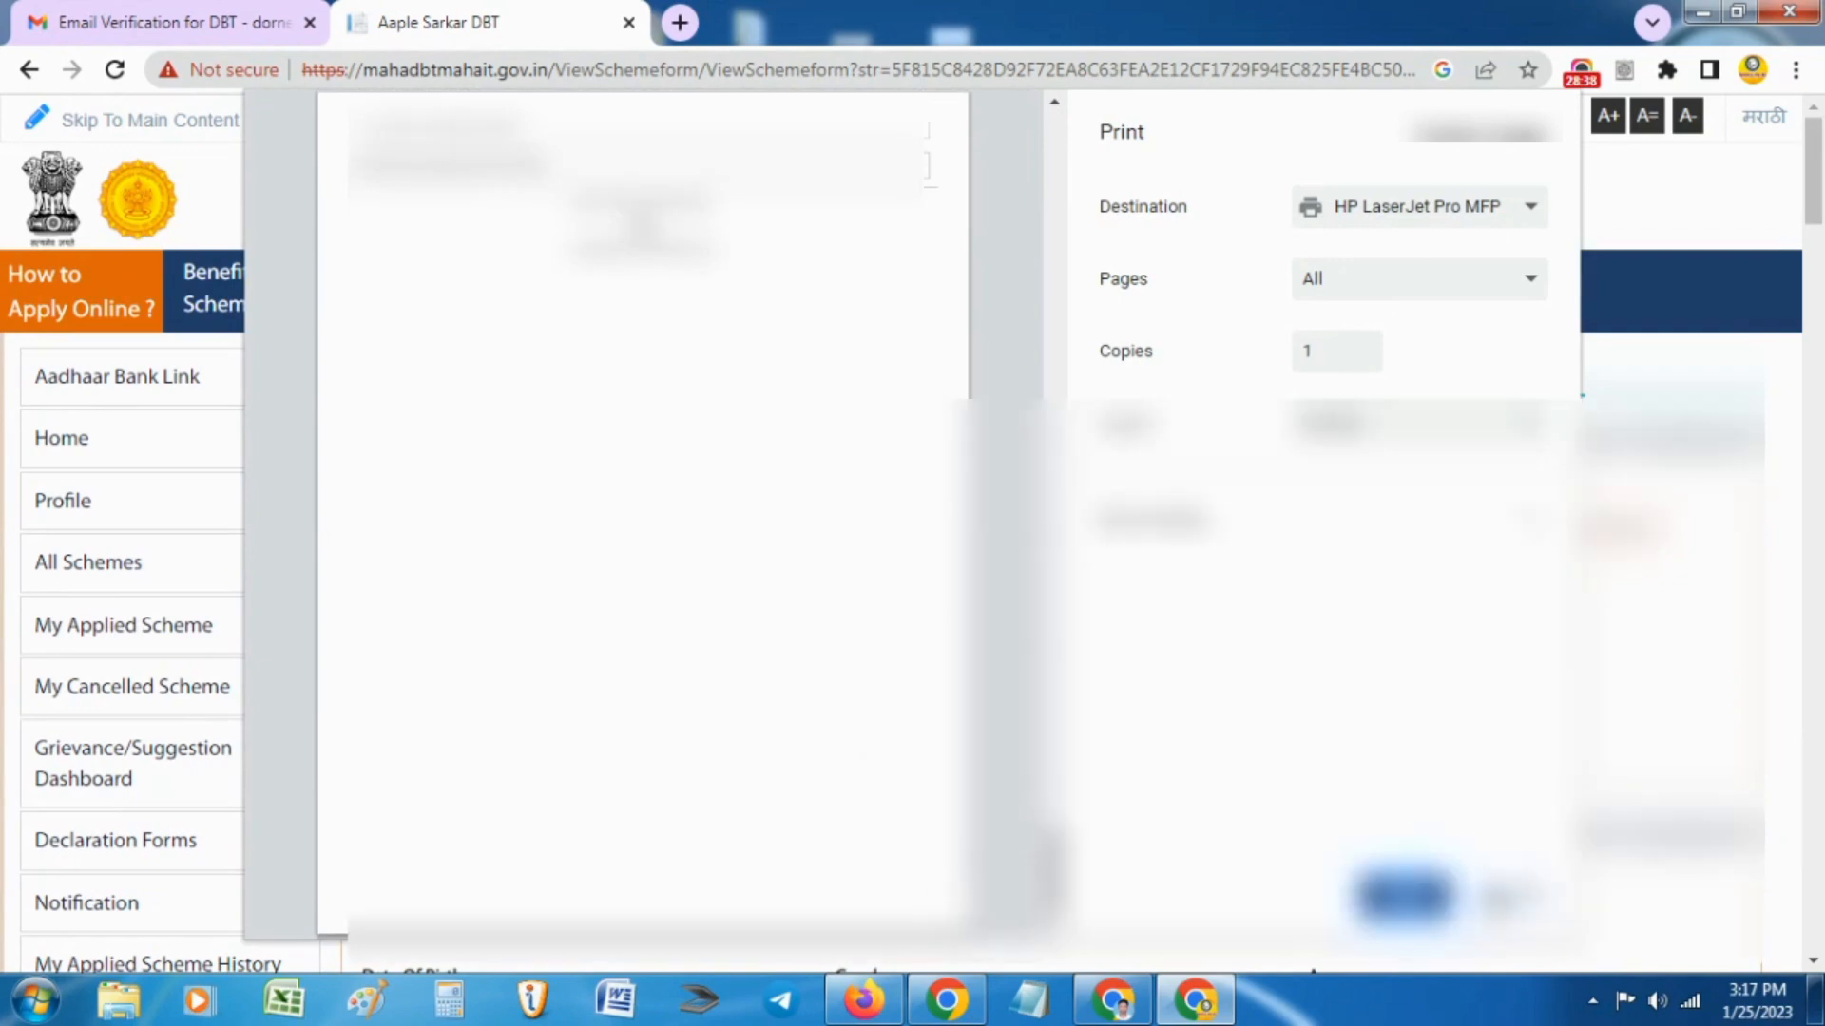
{"action": "left_click", "coordinate": [1504, 898]}
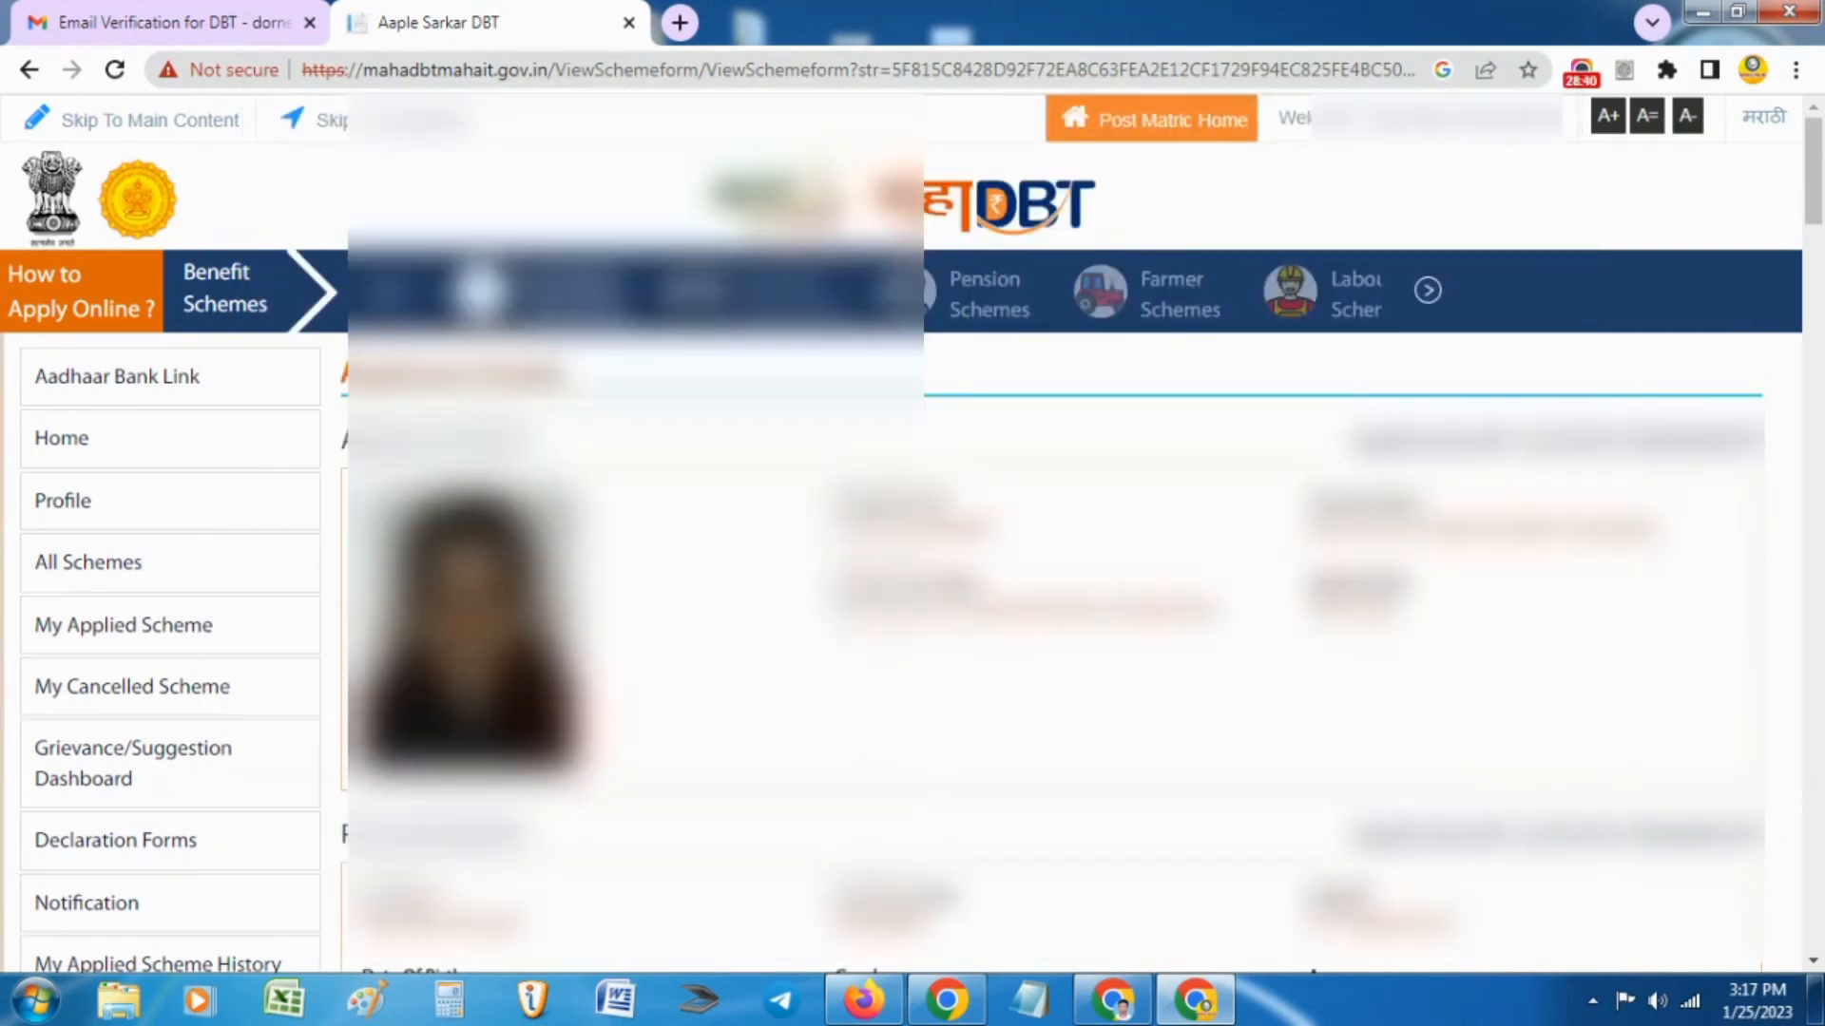
{"action": "left_click", "coordinate": [118, 646]}
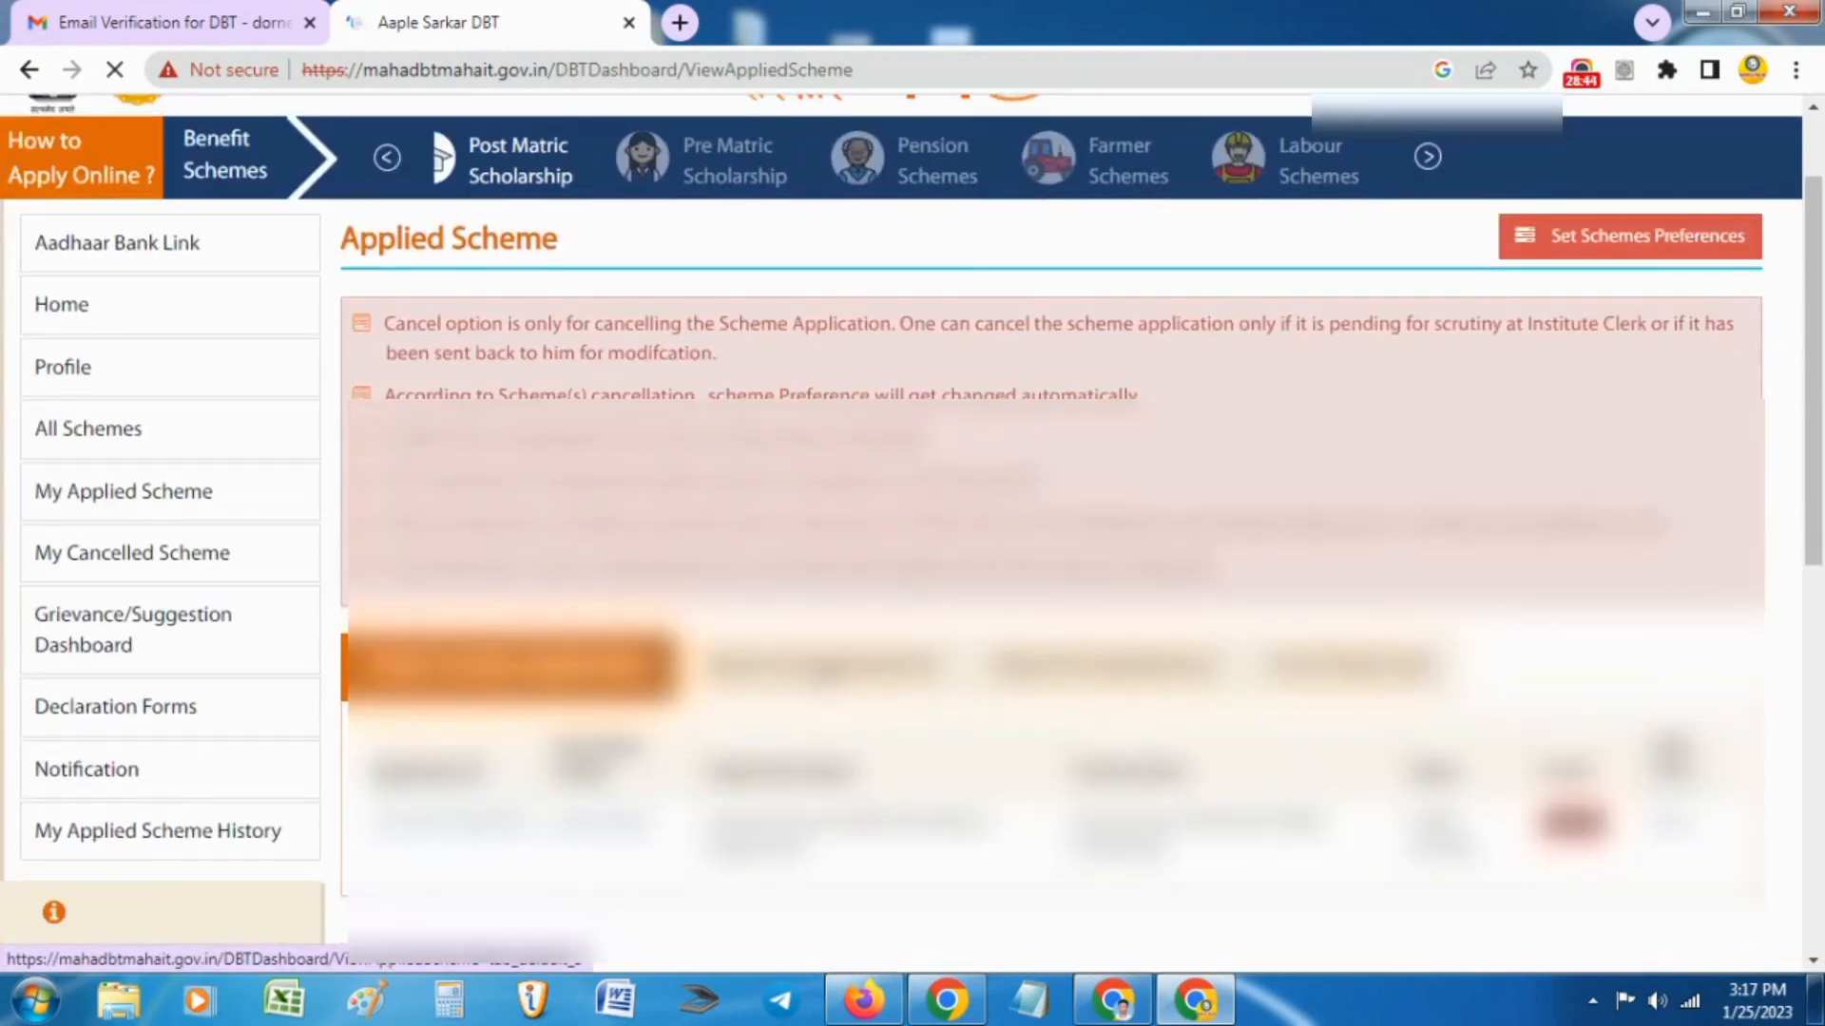
Check the empty Approved, Rejected and Fund Disbursed lists, then open My Applied Scheme History
{"action": "left_click", "coordinate": [814, 704]}
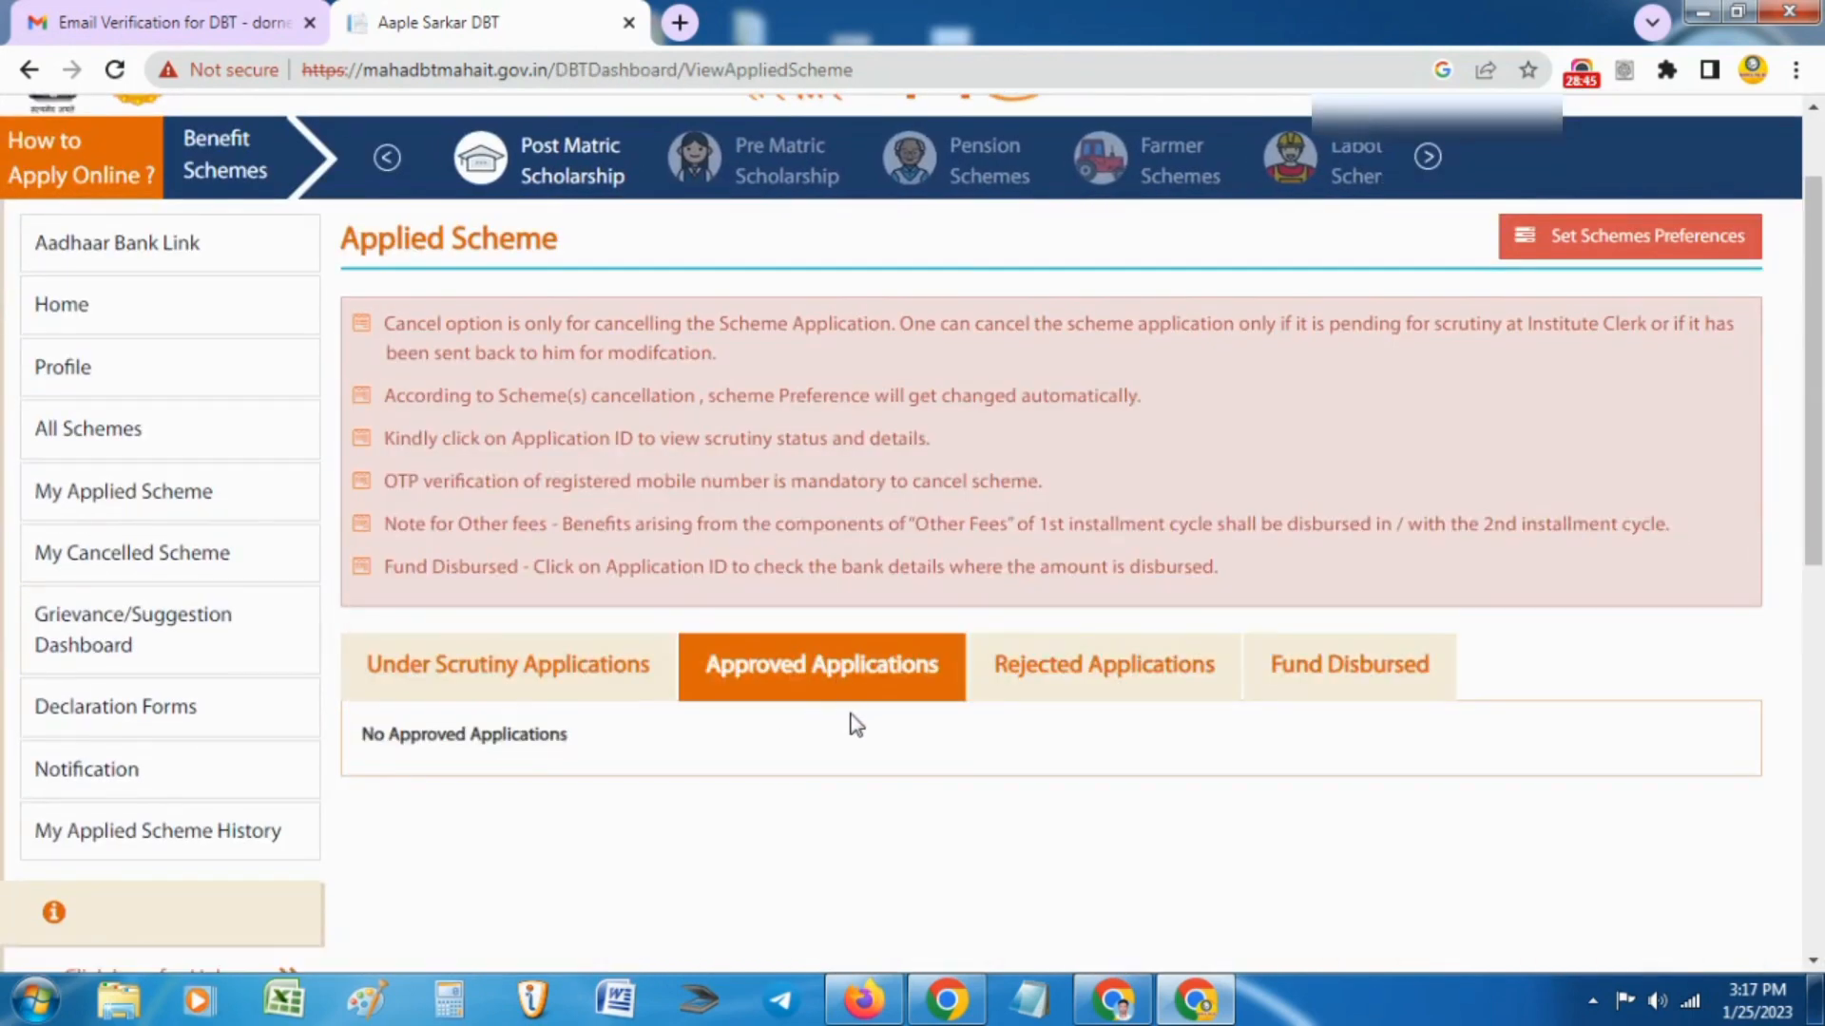
{"action": "left_click", "coordinate": [1123, 664]}
{"action": "left_click", "coordinate": [818, 703]}
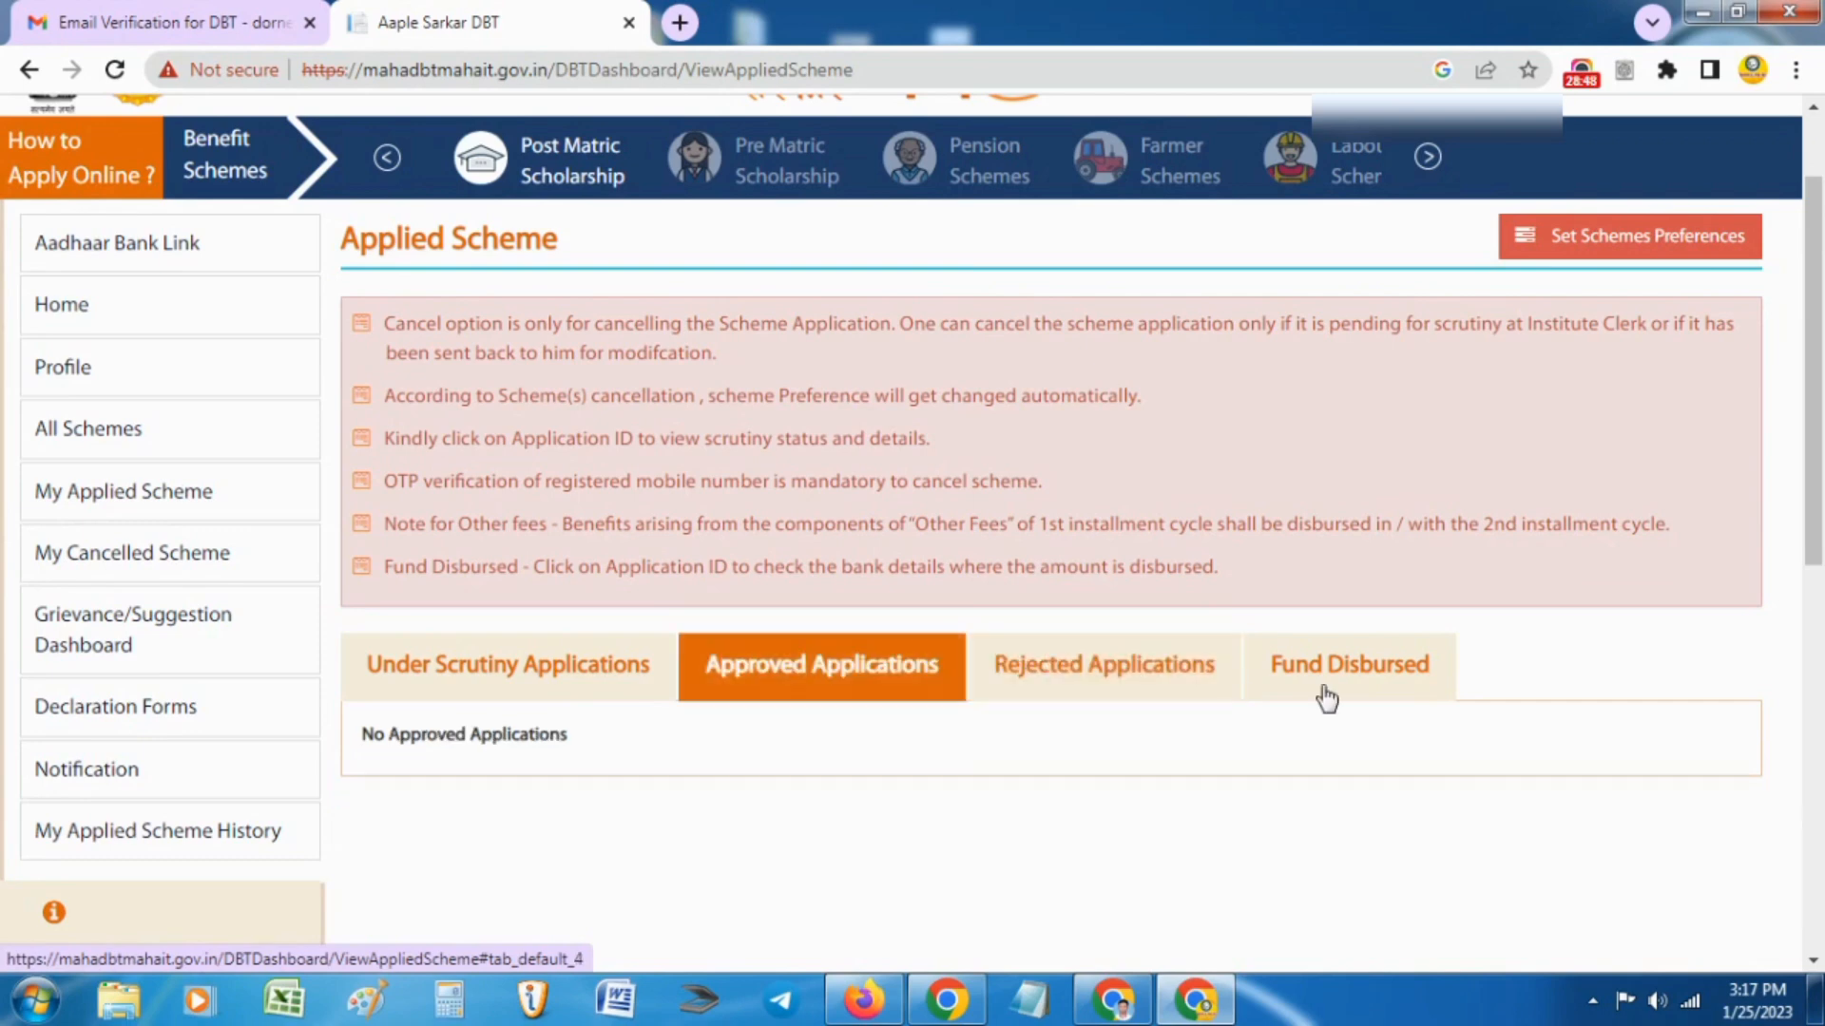
{"action": "left_click", "coordinate": [1355, 681]}
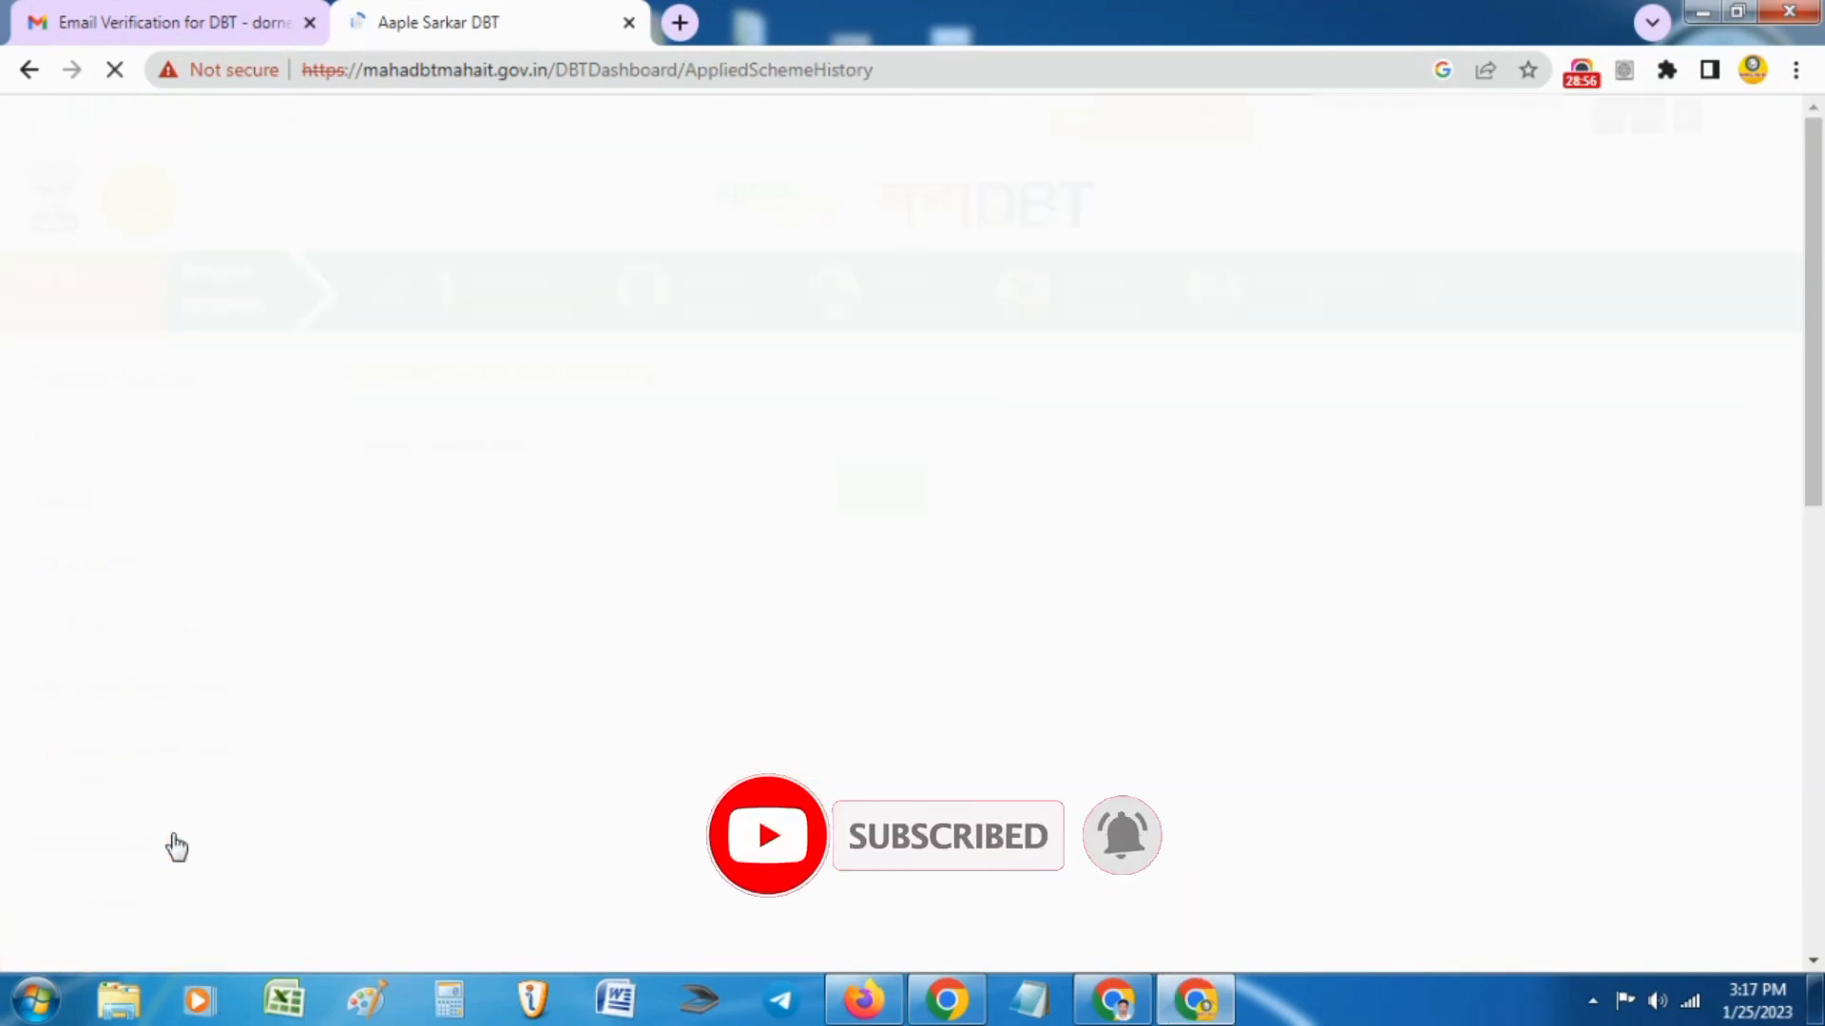
Review Approved, Rejected and Fund Disbursed history for academic year 2021-22, finding no records
{"action": "left_click", "coordinate": [407, 489]}
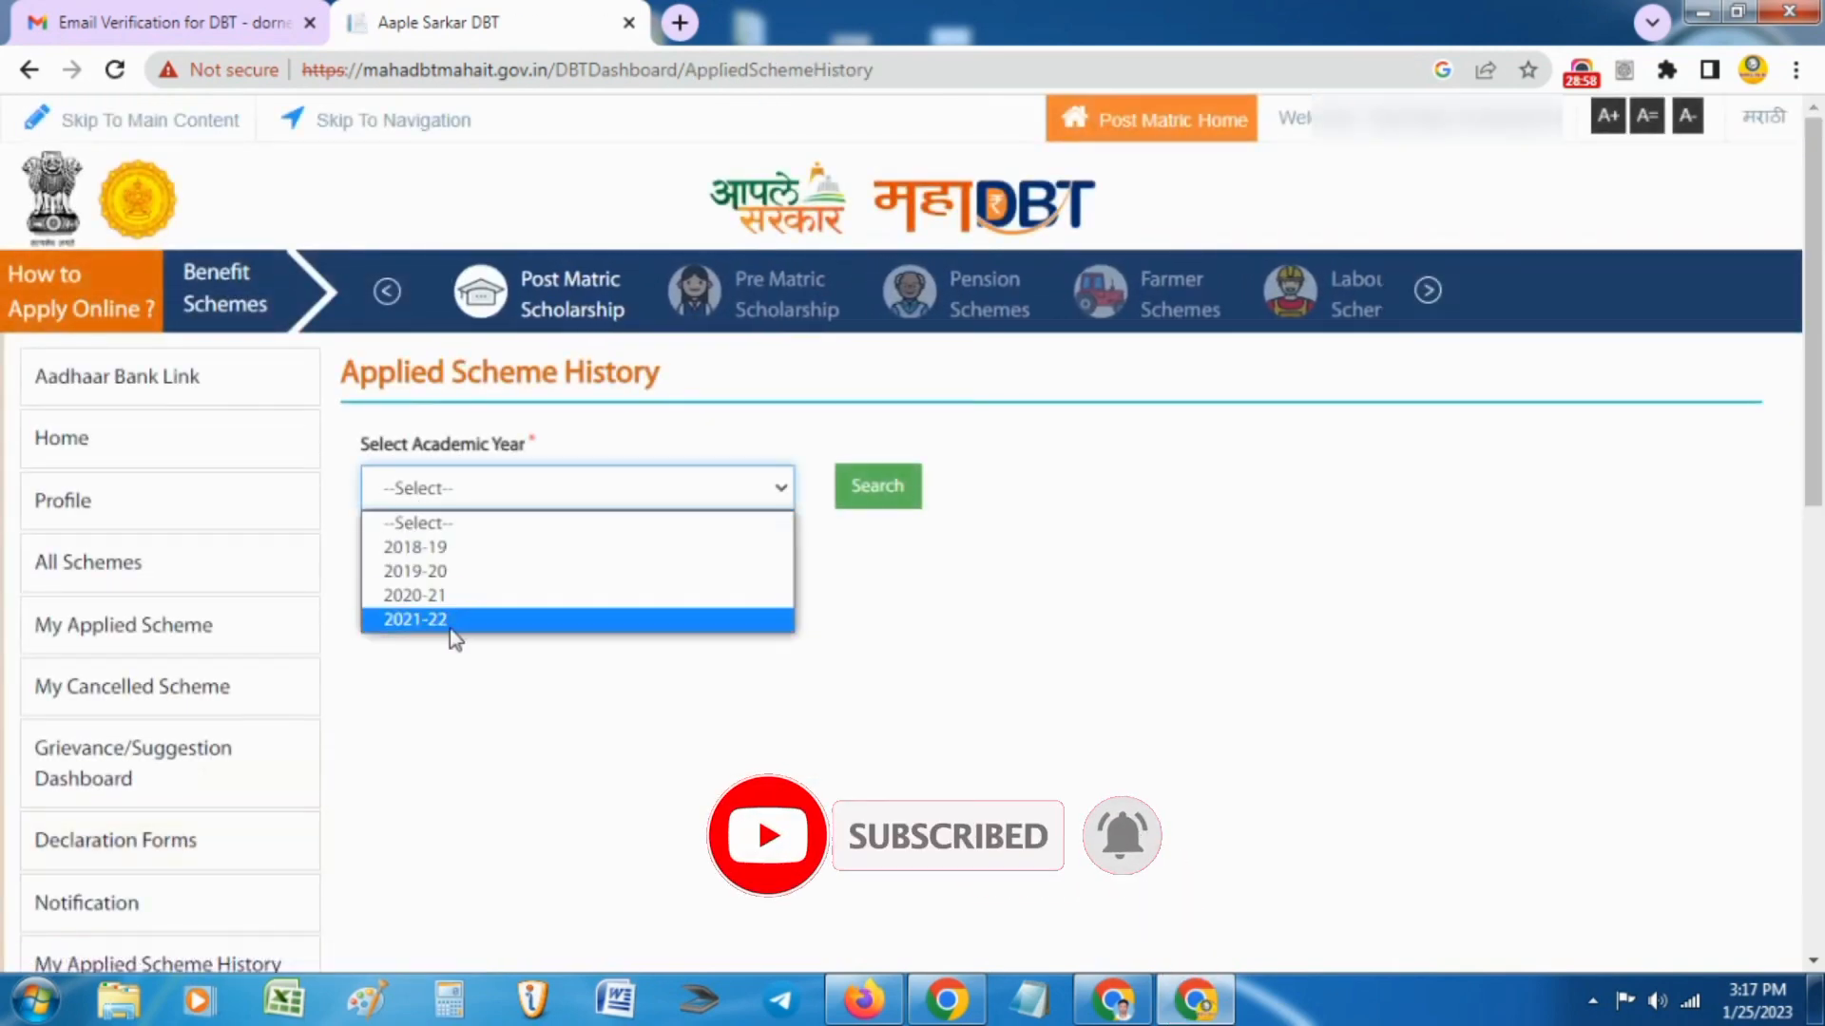
{"action": "left_click", "coordinate": [445, 620]}
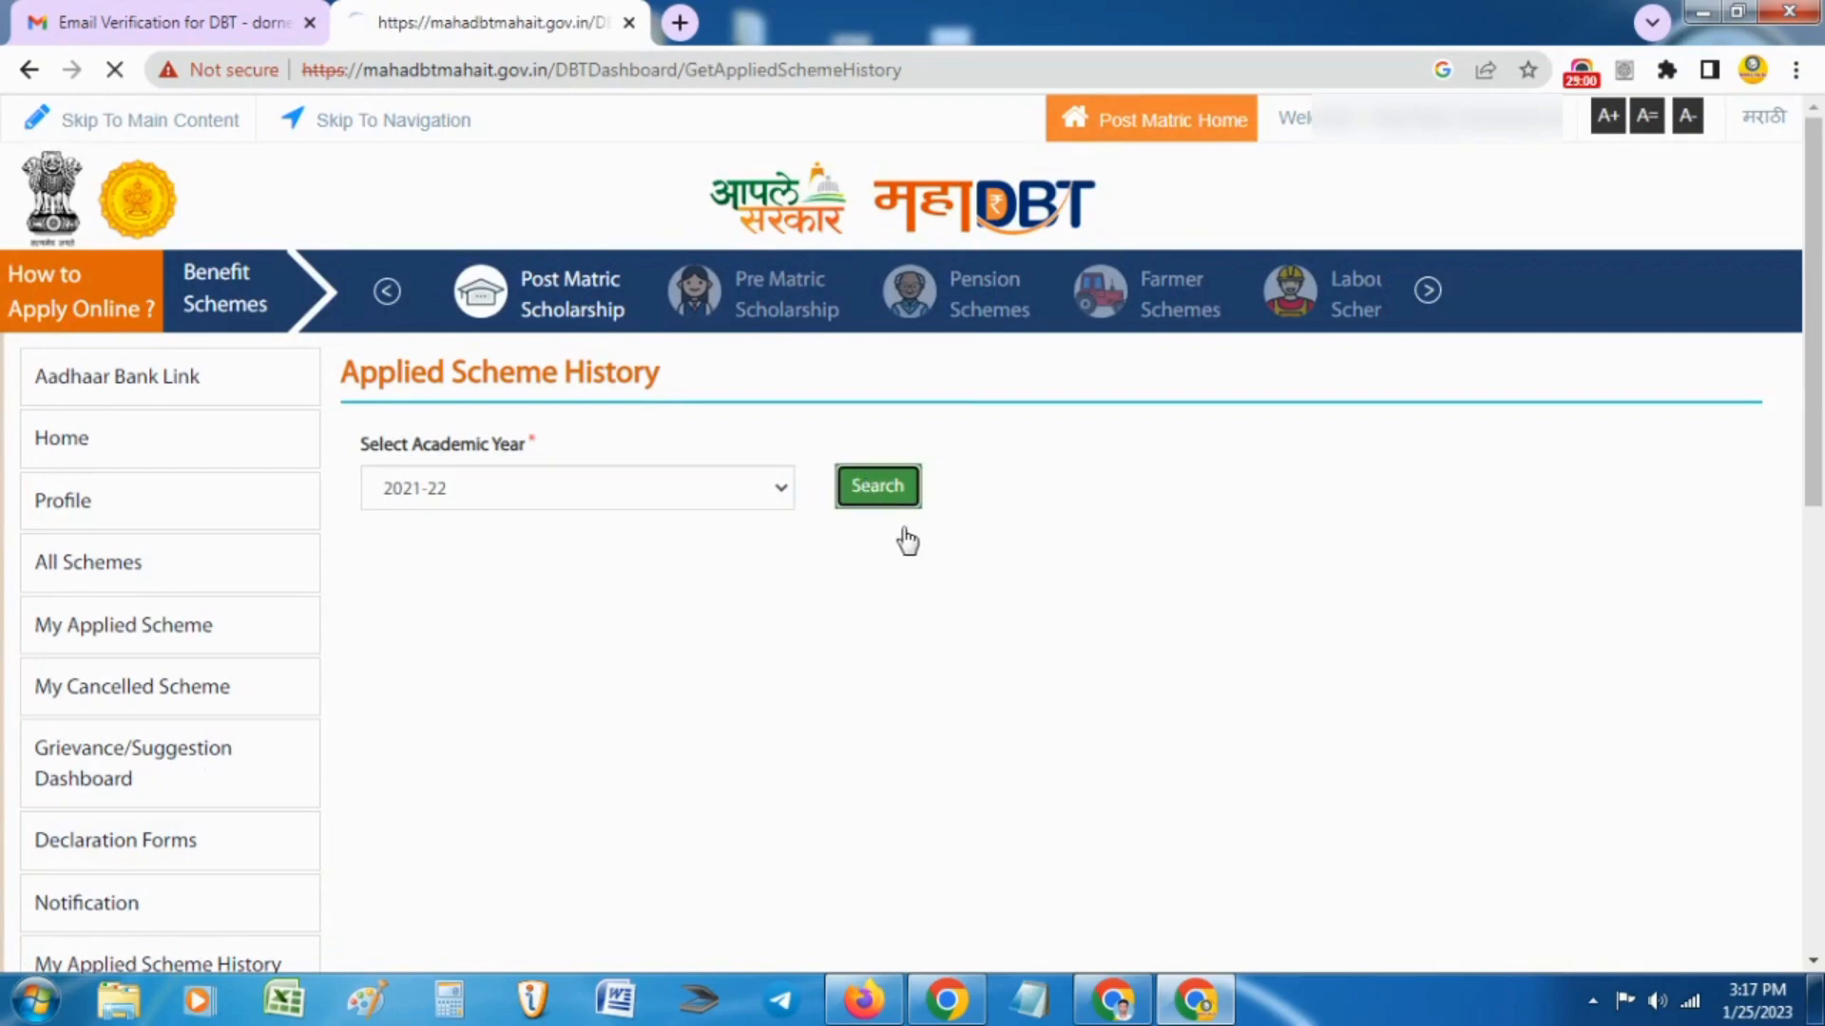
{"action": "left_click", "coordinate": [755, 609]}
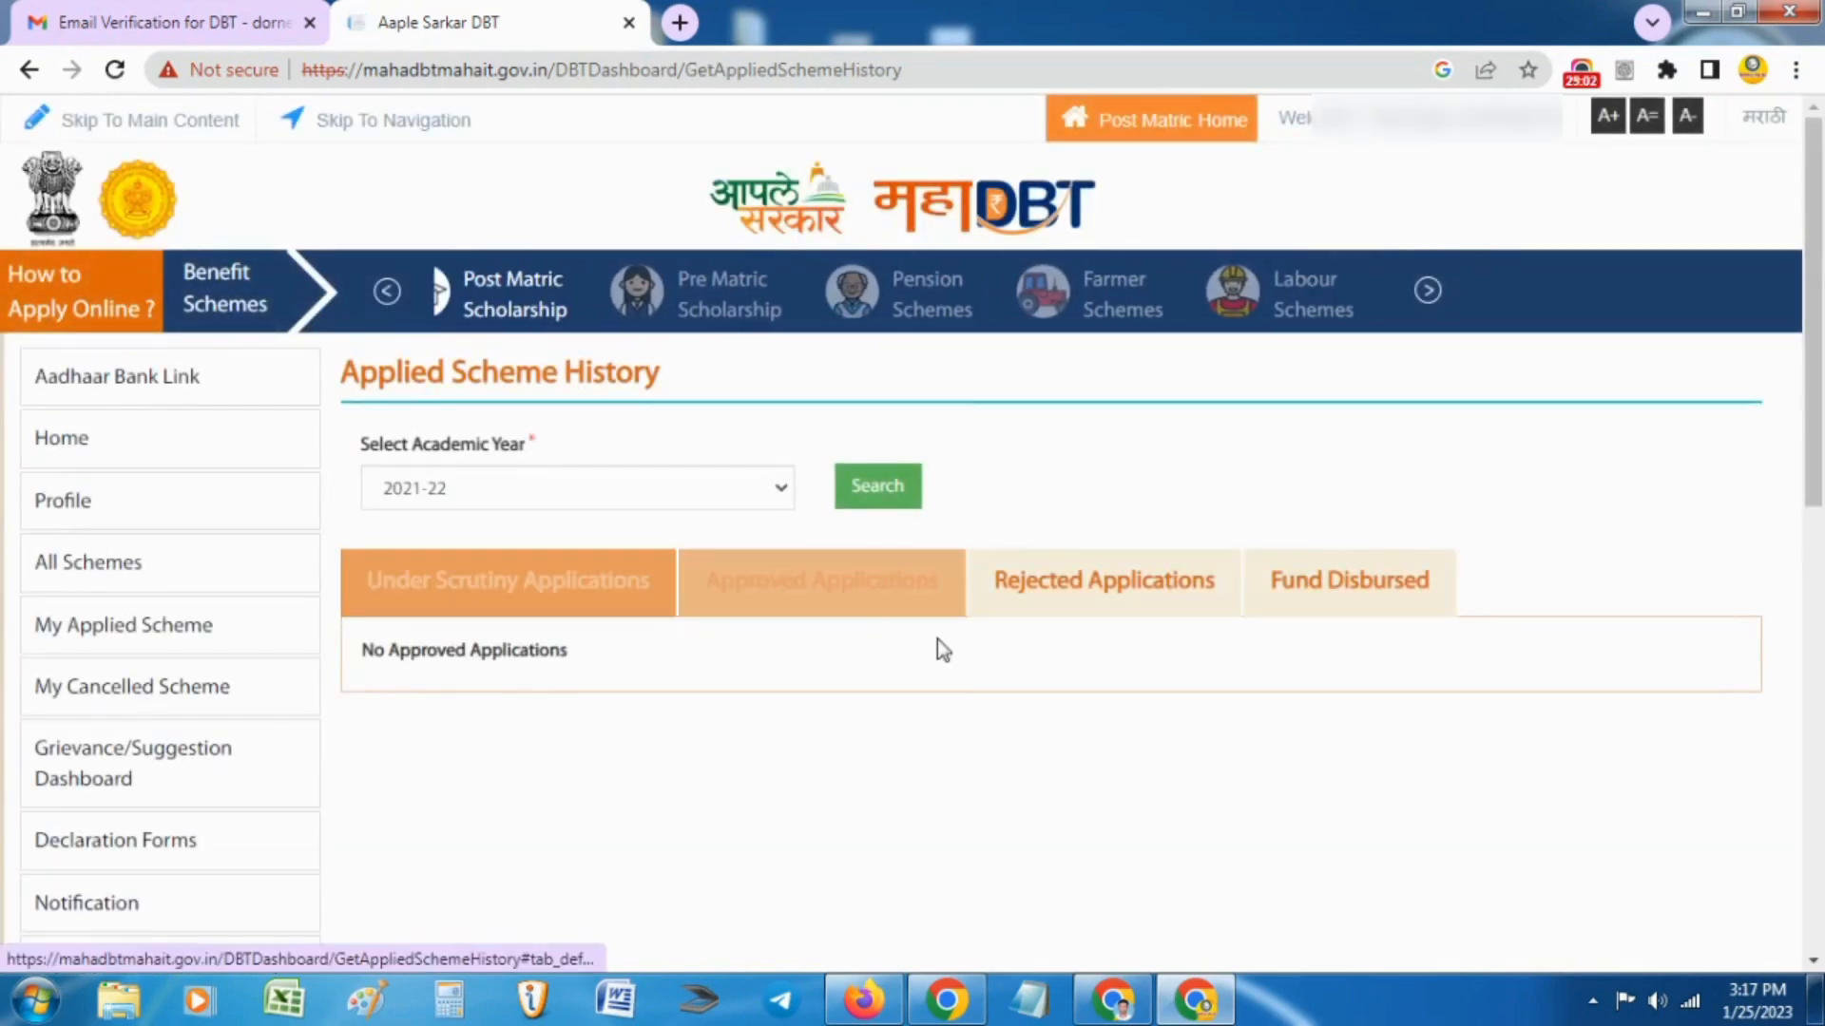
{"action": "left_click", "coordinate": [1059, 597]}
{"action": "left_click", "coordinate": [1350, 583]}
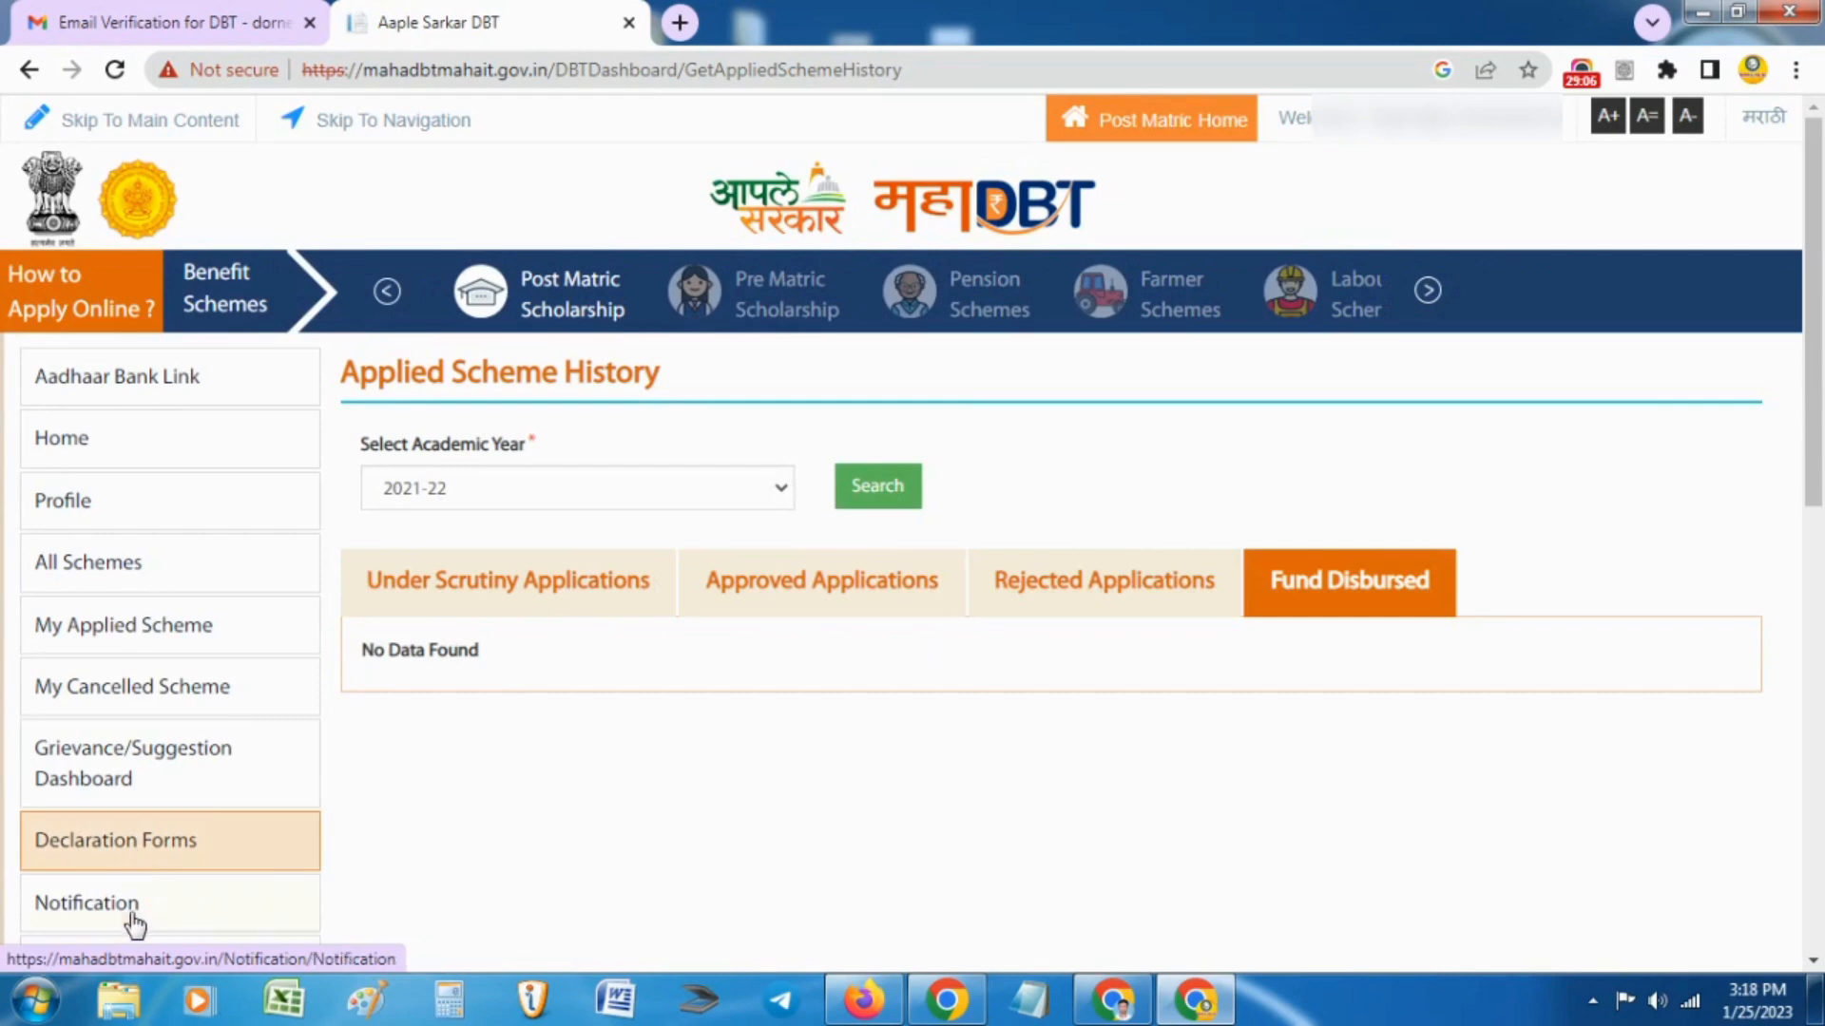
{"action": "scroll", "coordinate": [134, 922], "scroll_direction": "down", "scroll_amount": 1}
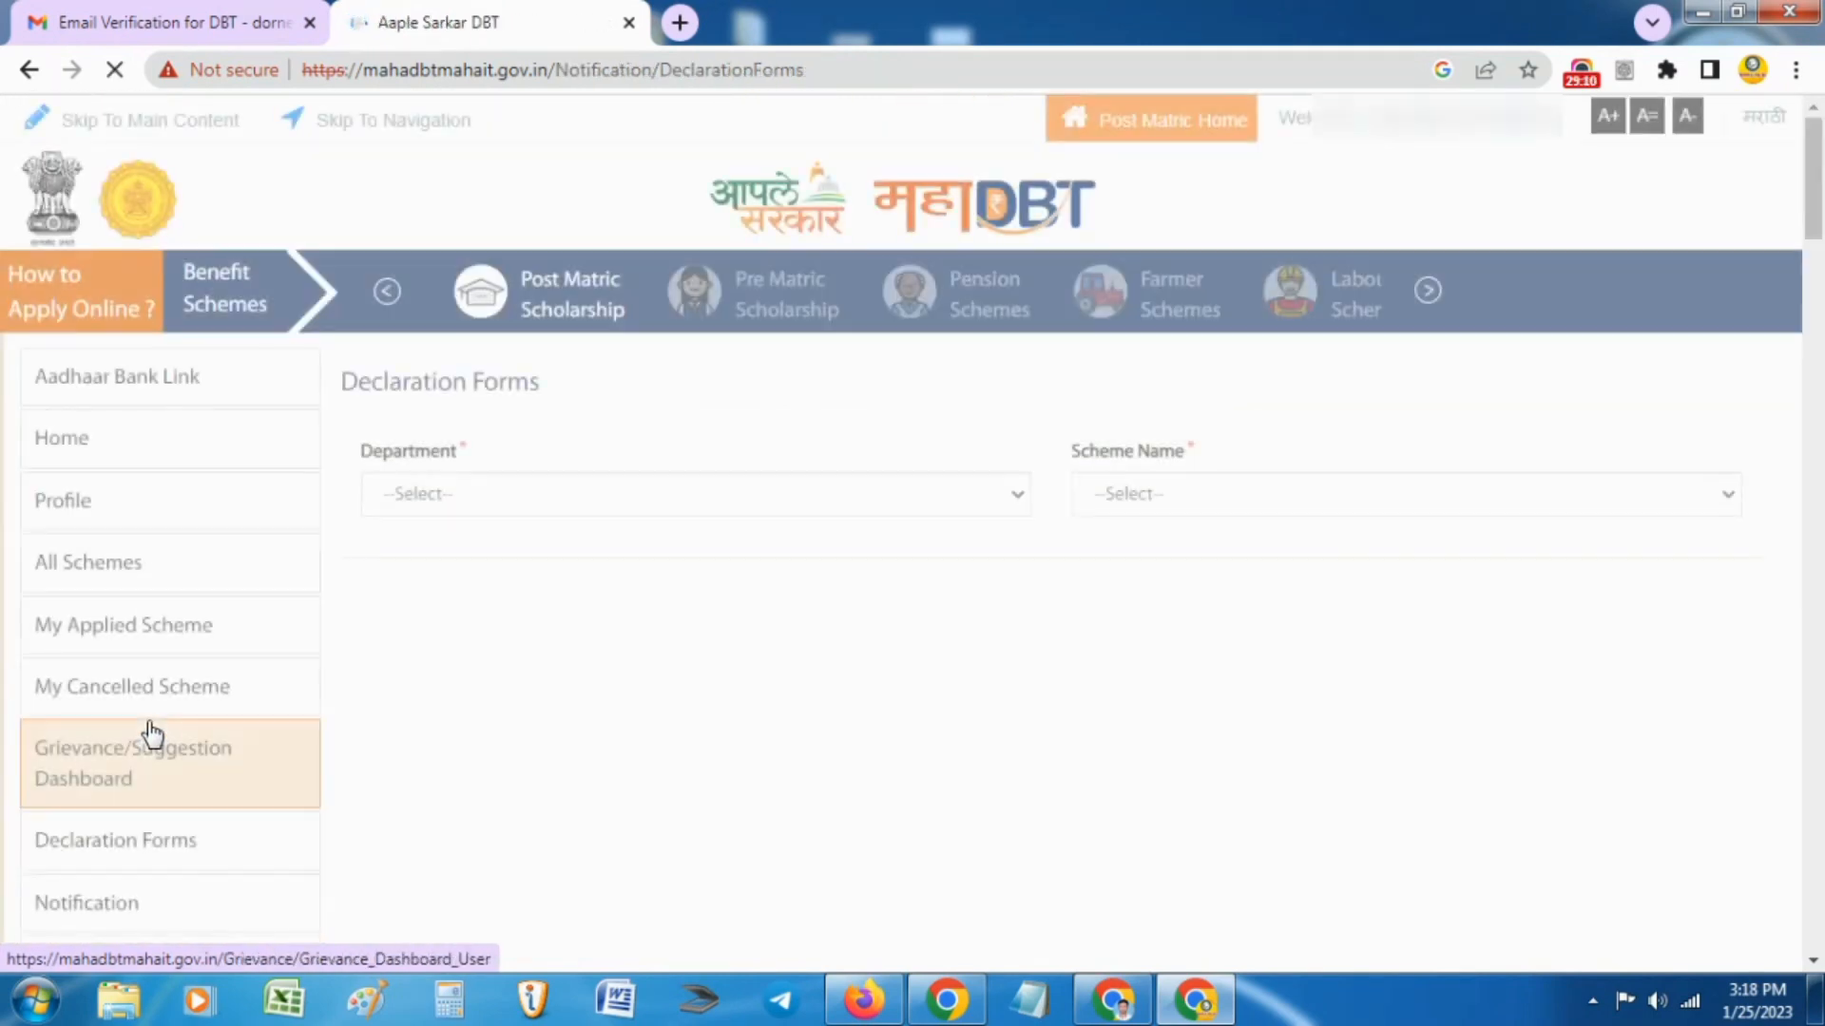
Check Social Justice declaration forms for the Post-Matric Scholarship and Freeship schemes, finding none
{"action": "left_click", "coordinate": [528, 498]}
{"action": "left_click", "coordinate": [467, 915]}
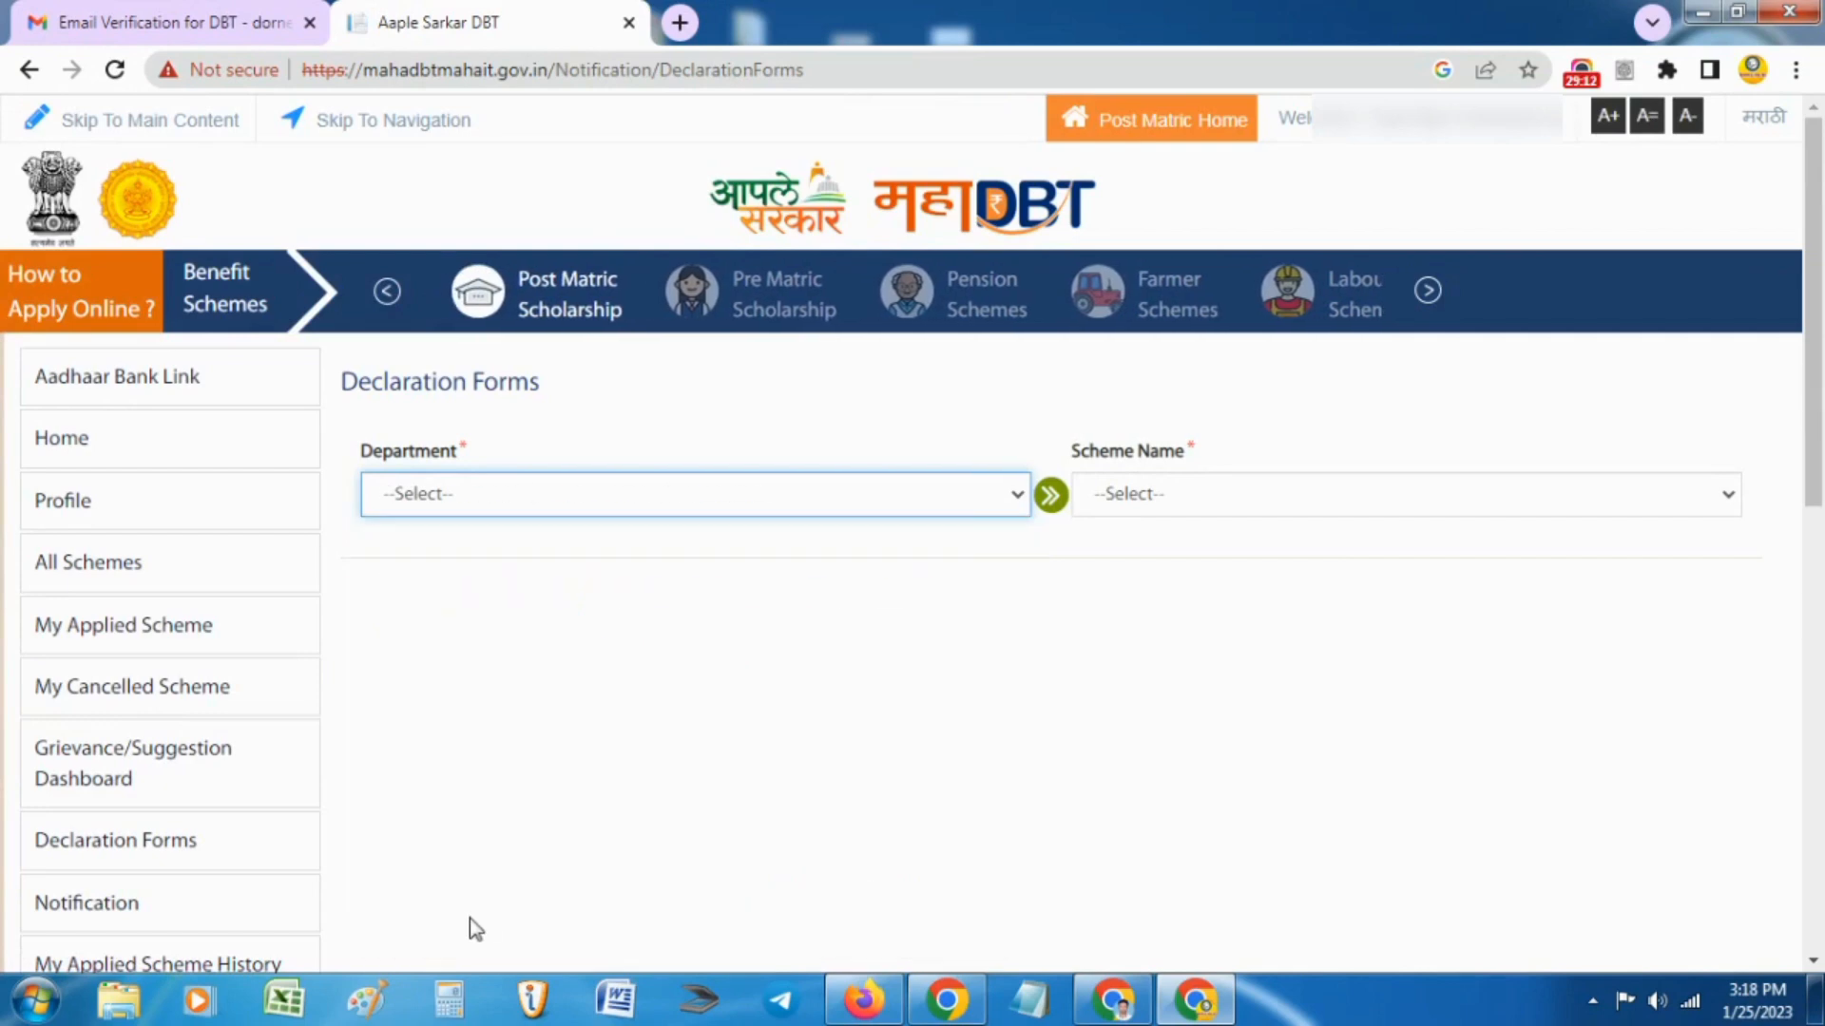
{"action": "left_click", "coordinate": [1167, 506]}
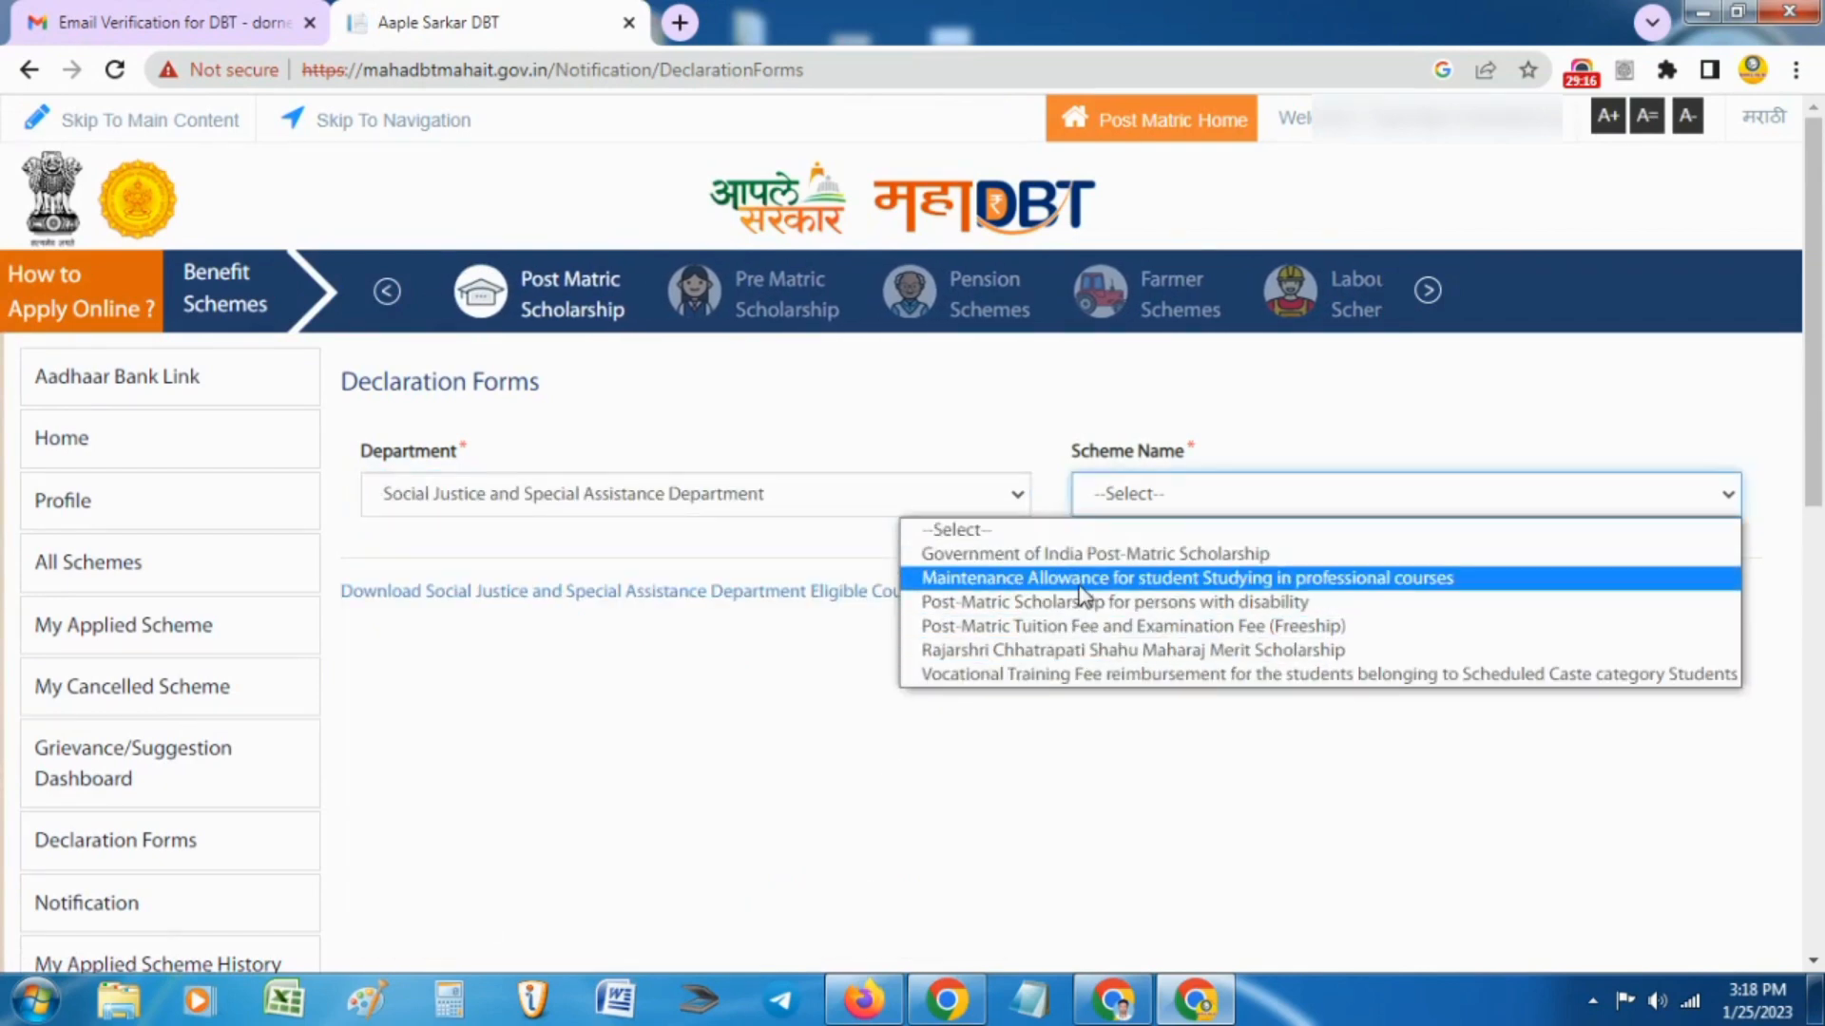
{"action": "left_click", "coordinate": [1079, 554]}
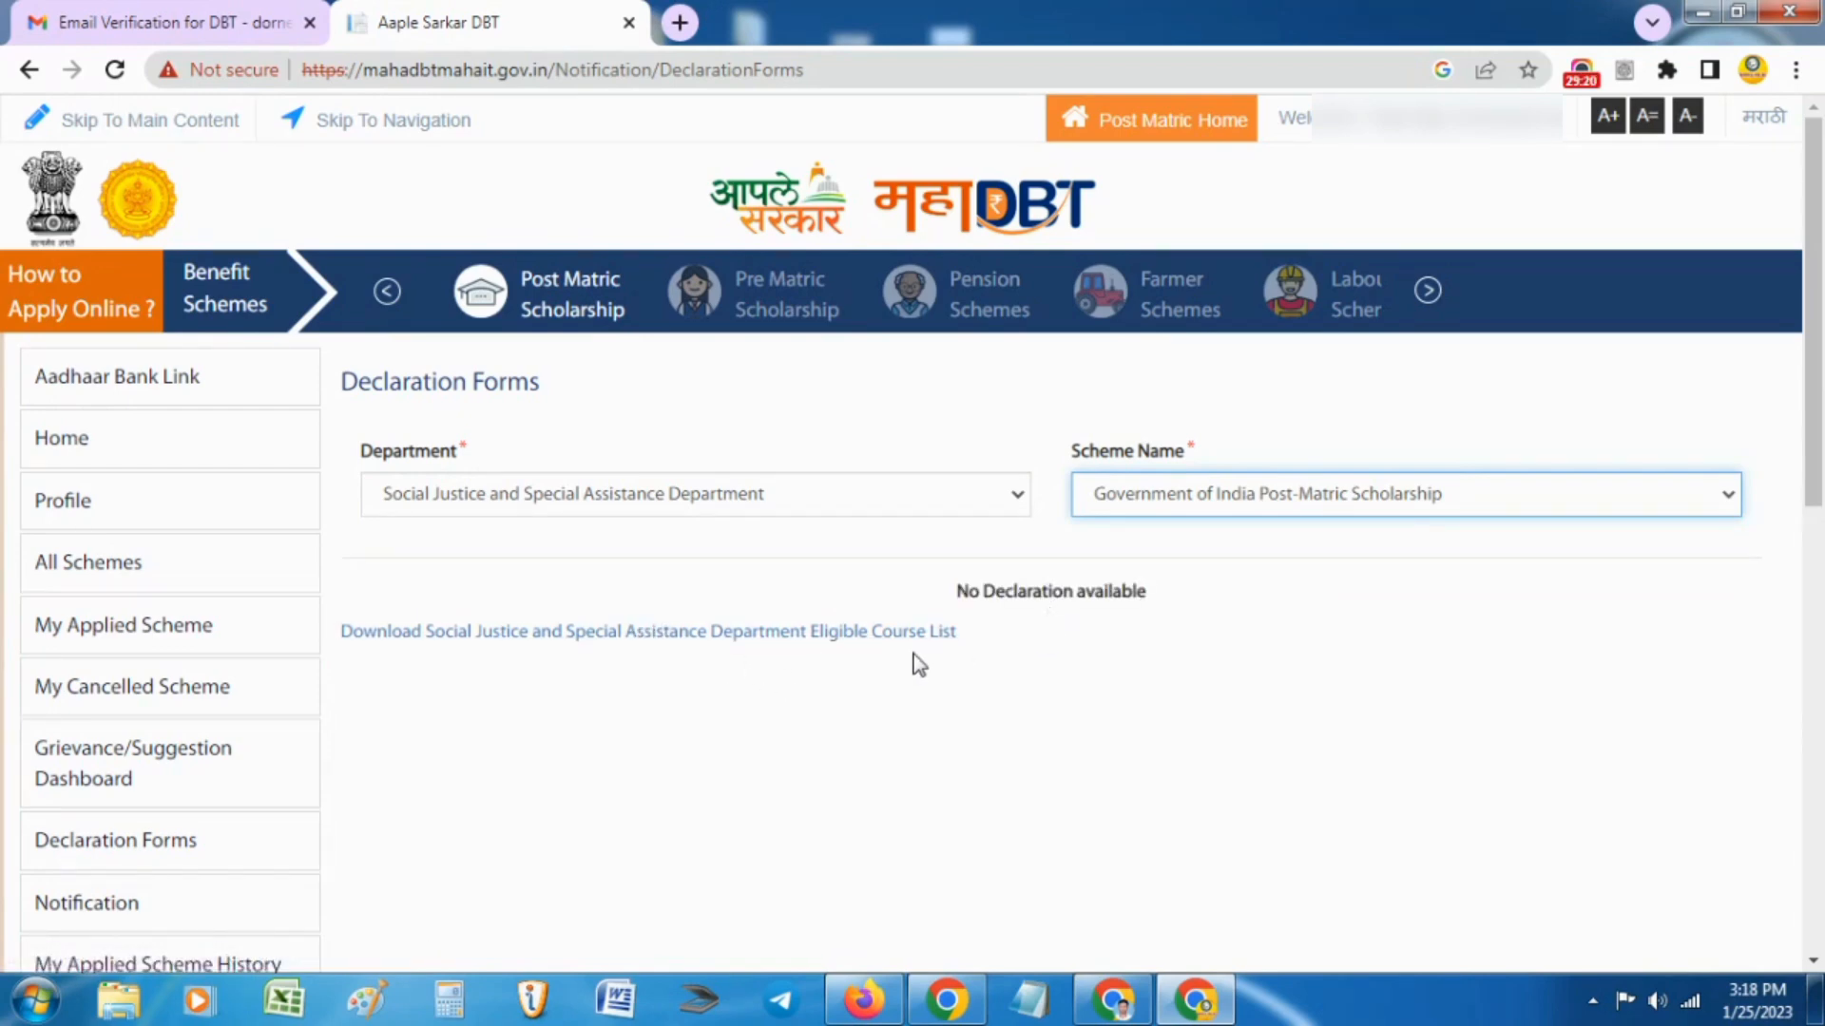
{"action": "left_click", "coordinate": [1253, 503]}
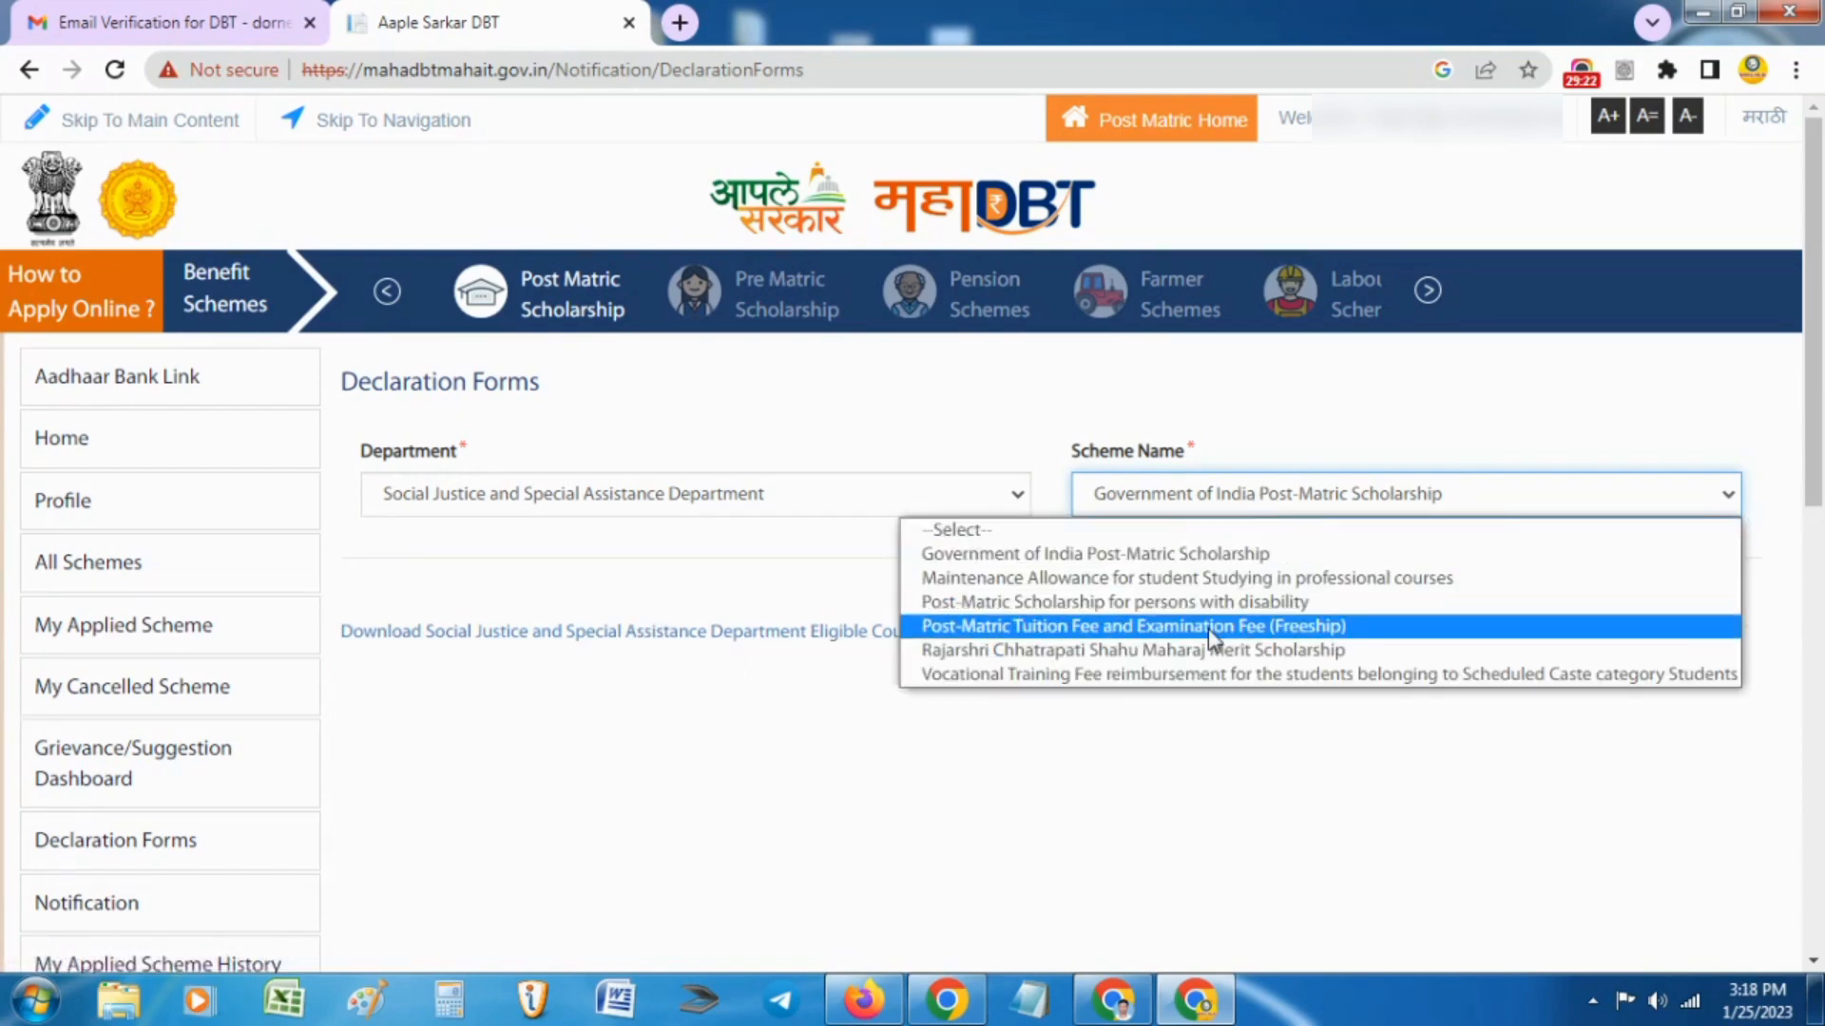
{"action": "left_click", "coordinate": [1218, 627]}
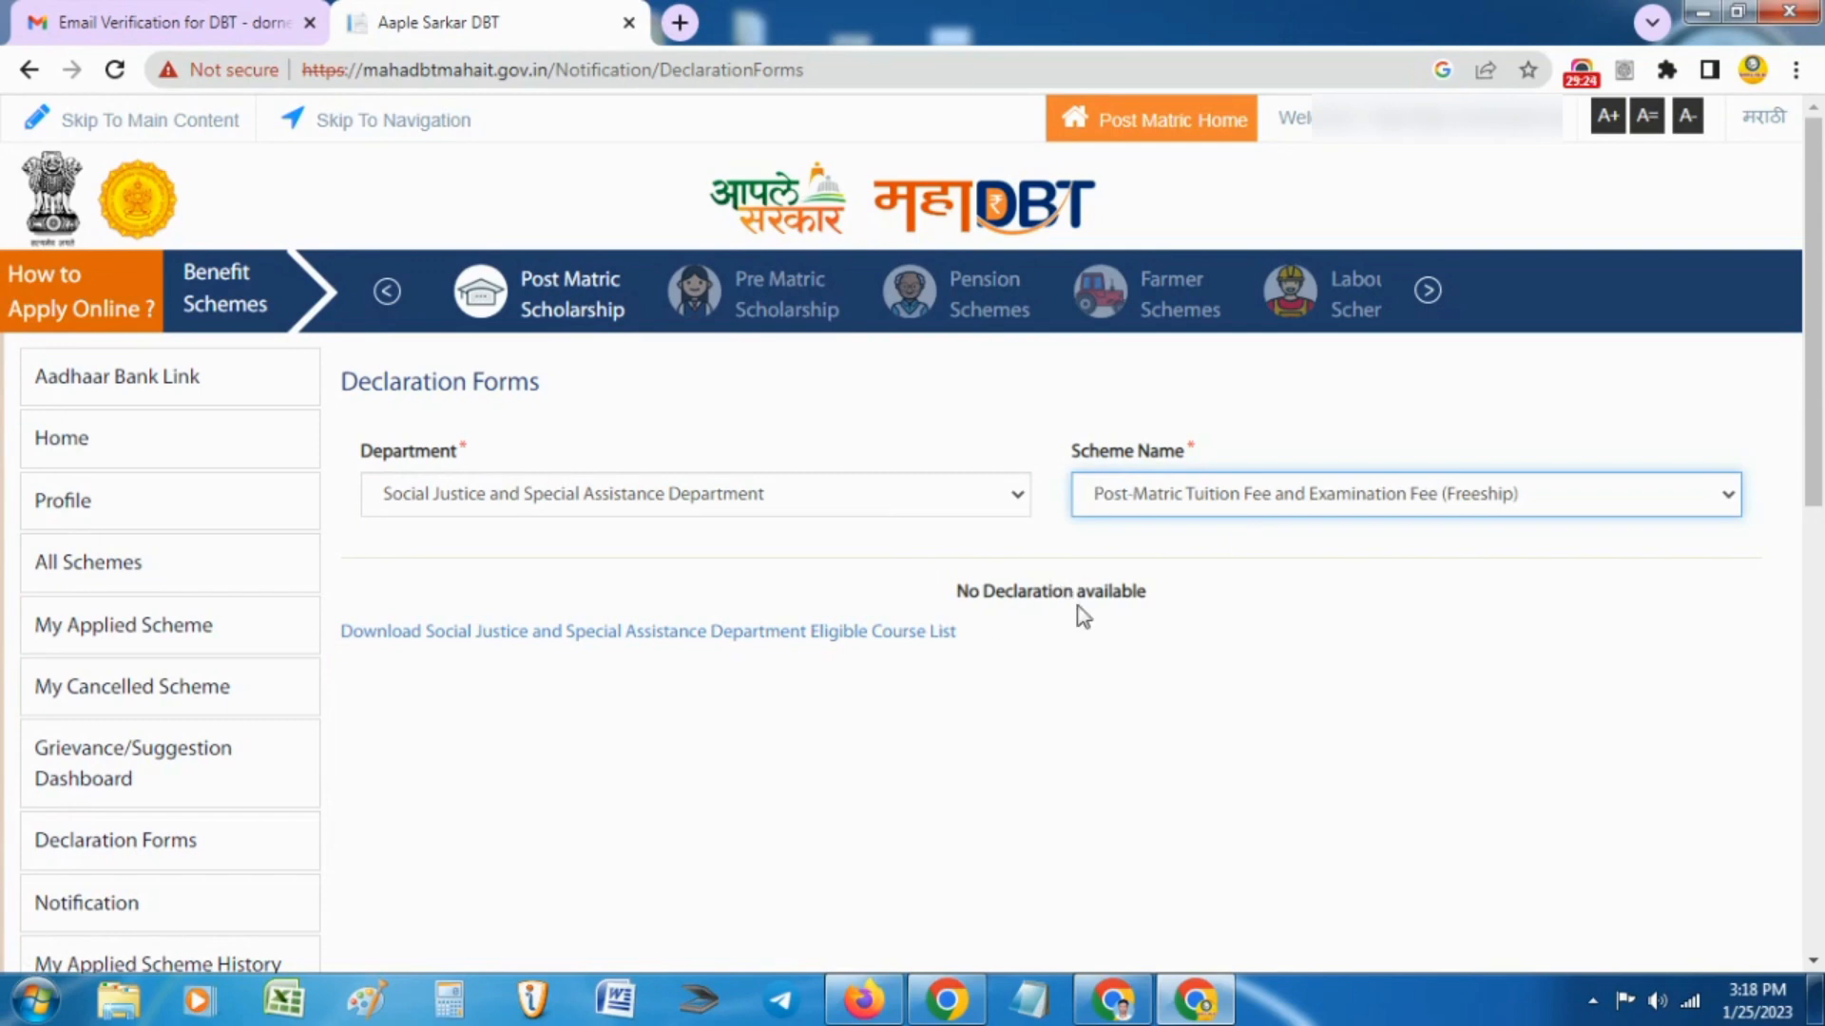
Return to the home page and log out of the portal
{"action": "left_click", "coordinate": [100, 439]}
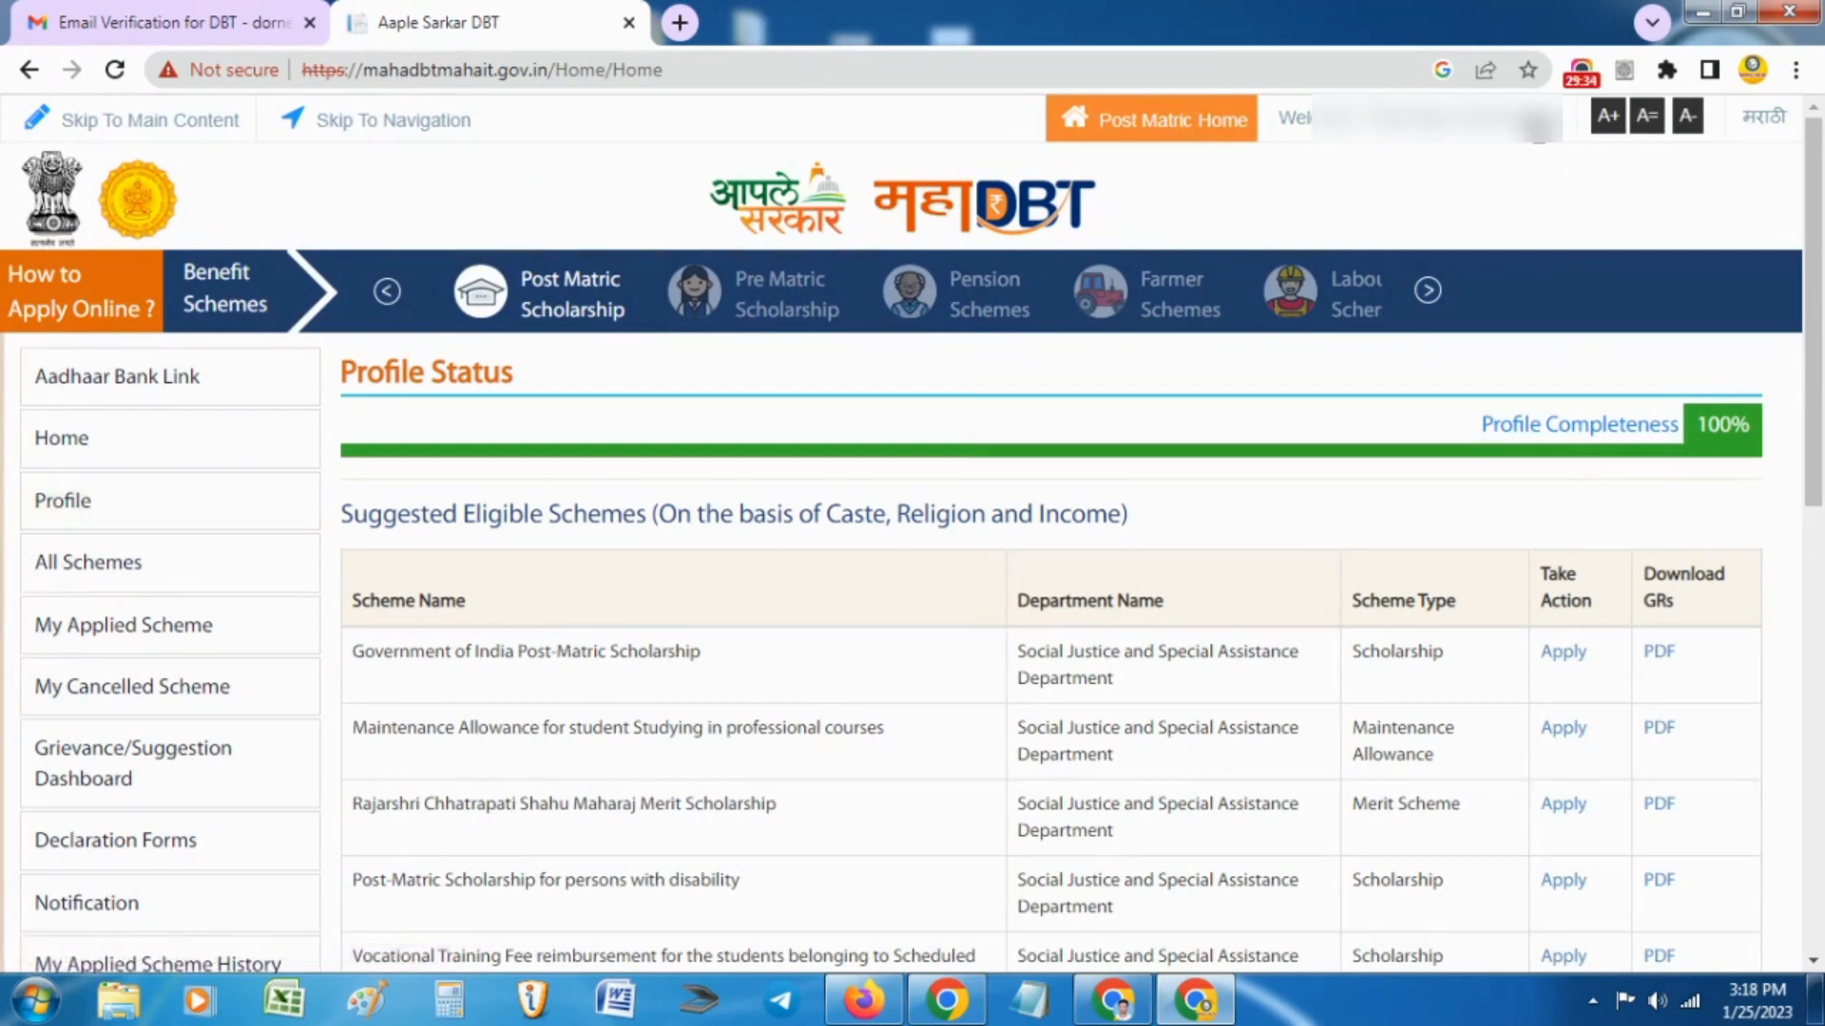
{"action": "left_click", "coordinate": [1541, 122]}
{"action": "left_click", "coordinate": [1372, 262]}
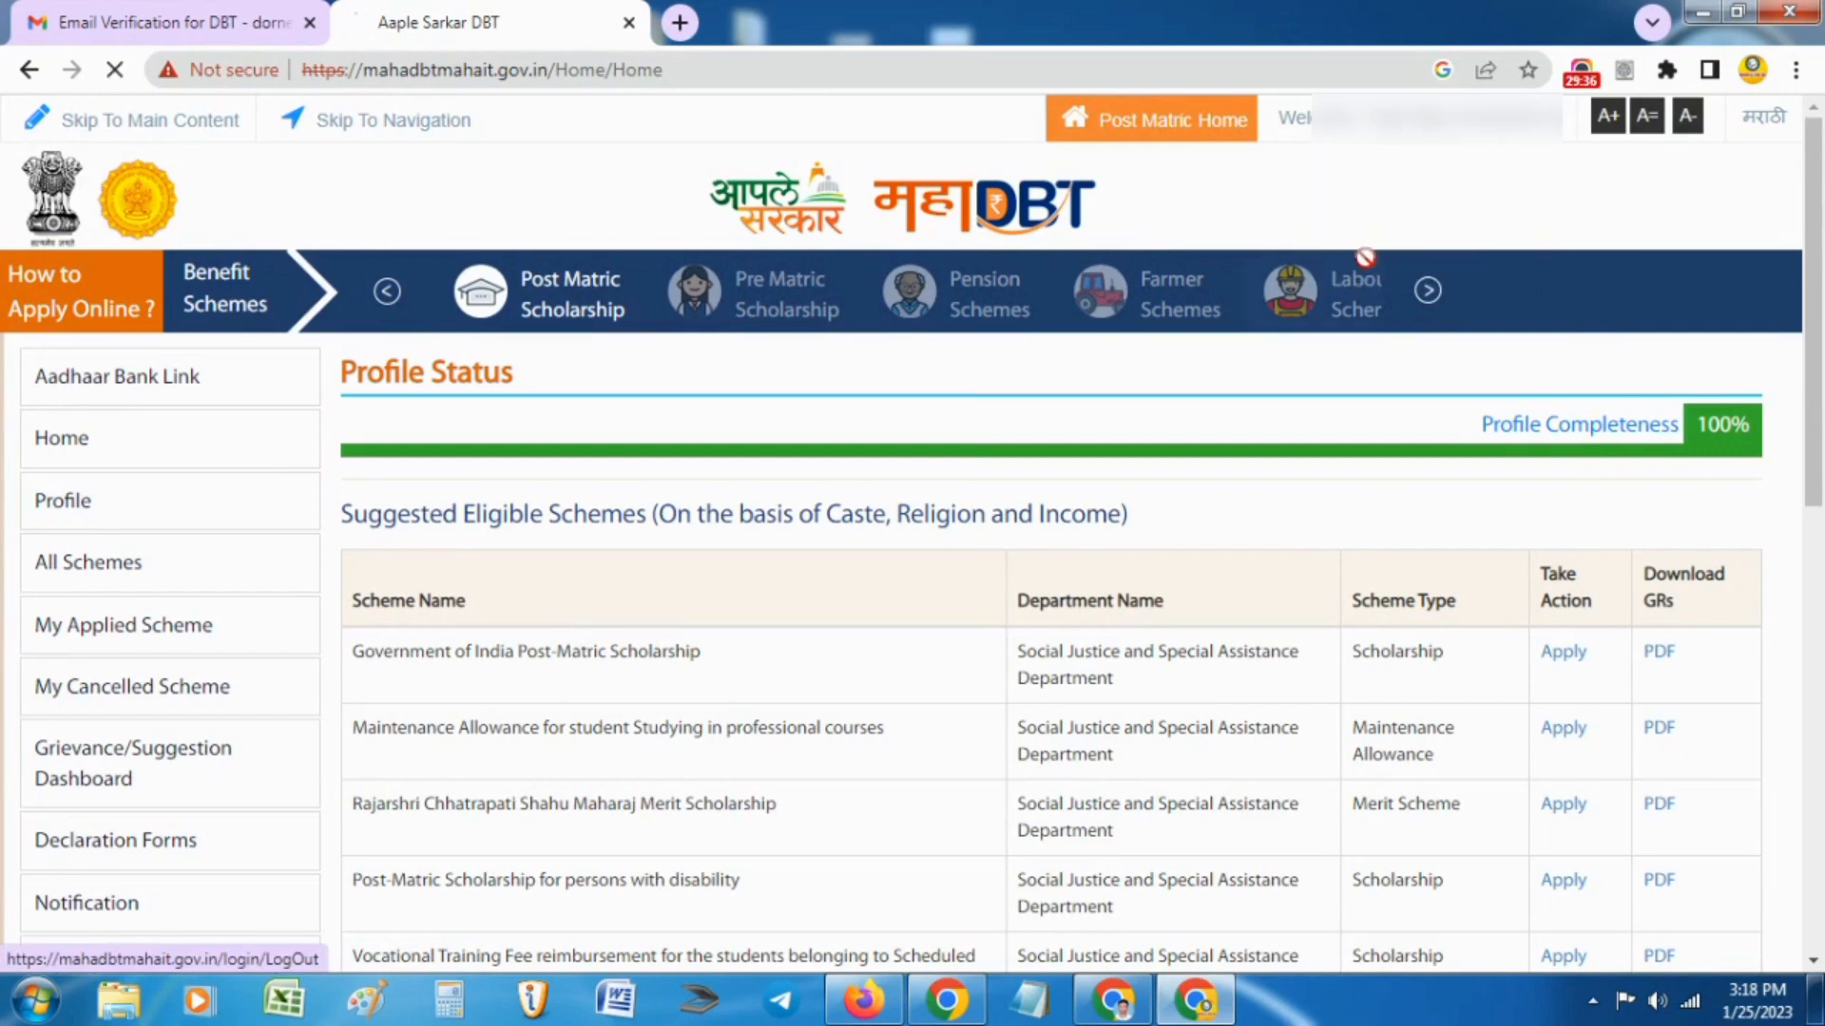